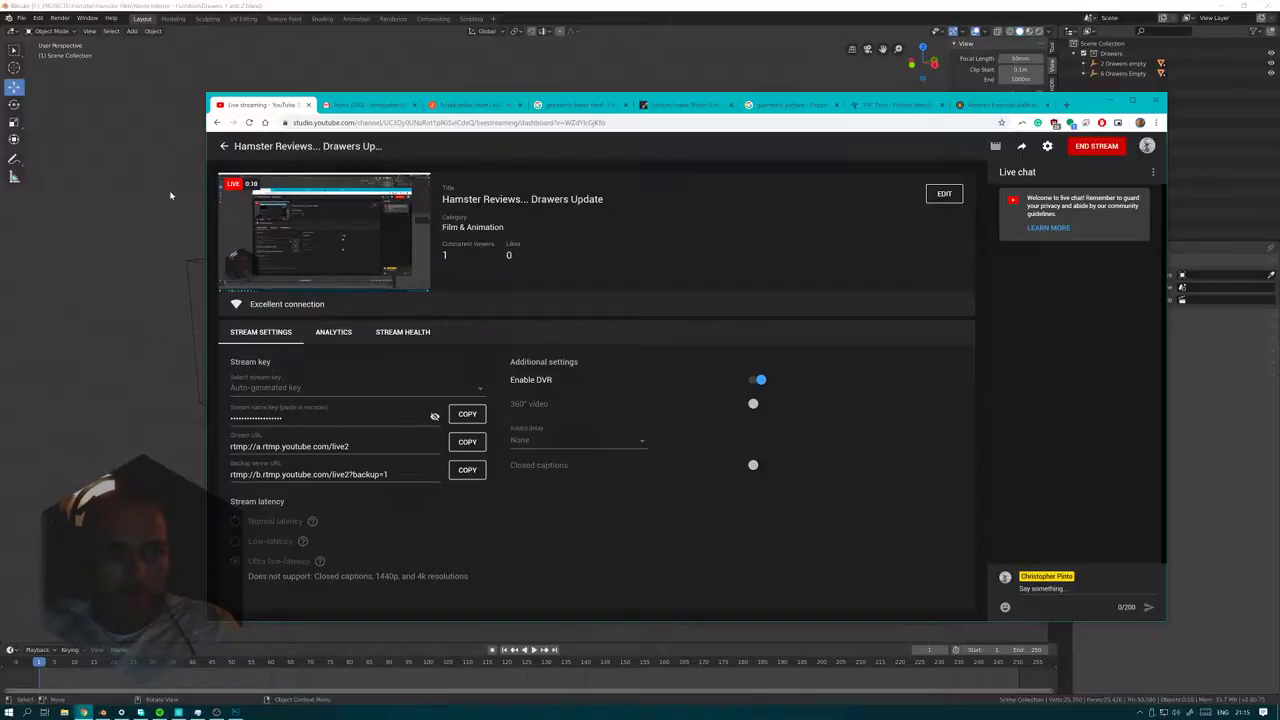
- Switch to Blender and examine the four-drawer chest from its side and front
left_click(1110, 103)
middle_click_drag(449, 297, 614, 371)
scroll(614, 371, "up", 3)
middle_click_drag(563, 320, 563, 365, "shift")
middle_click_drag(377, 326, 440, 322)
middle_click_drag(440, 322, 498, 313, "shift")
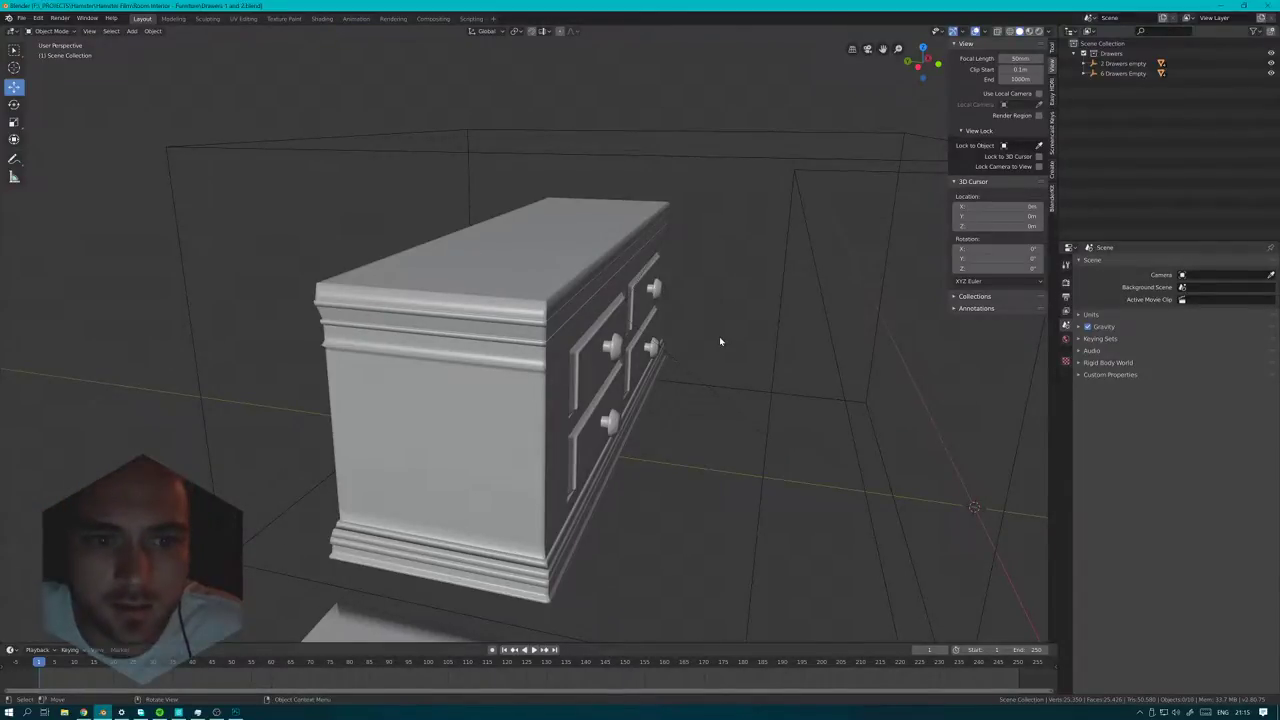
middle_click_drag(788, 404, 735, 428)
middle_click_drag(840, 430, 528, 342, "shift")
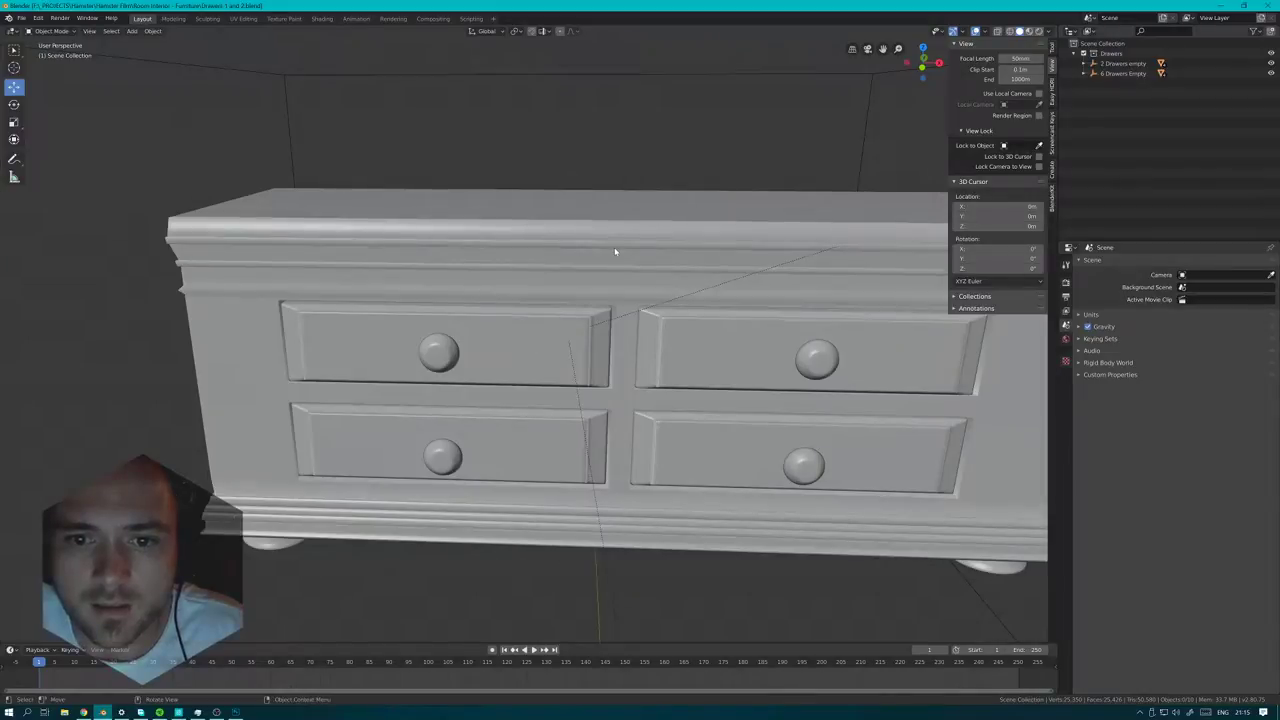
- Apply flat shading to the outer body of the four-drawer chest
left_click(408, 323)
middle_click_drag(408, 323, 453, 347)
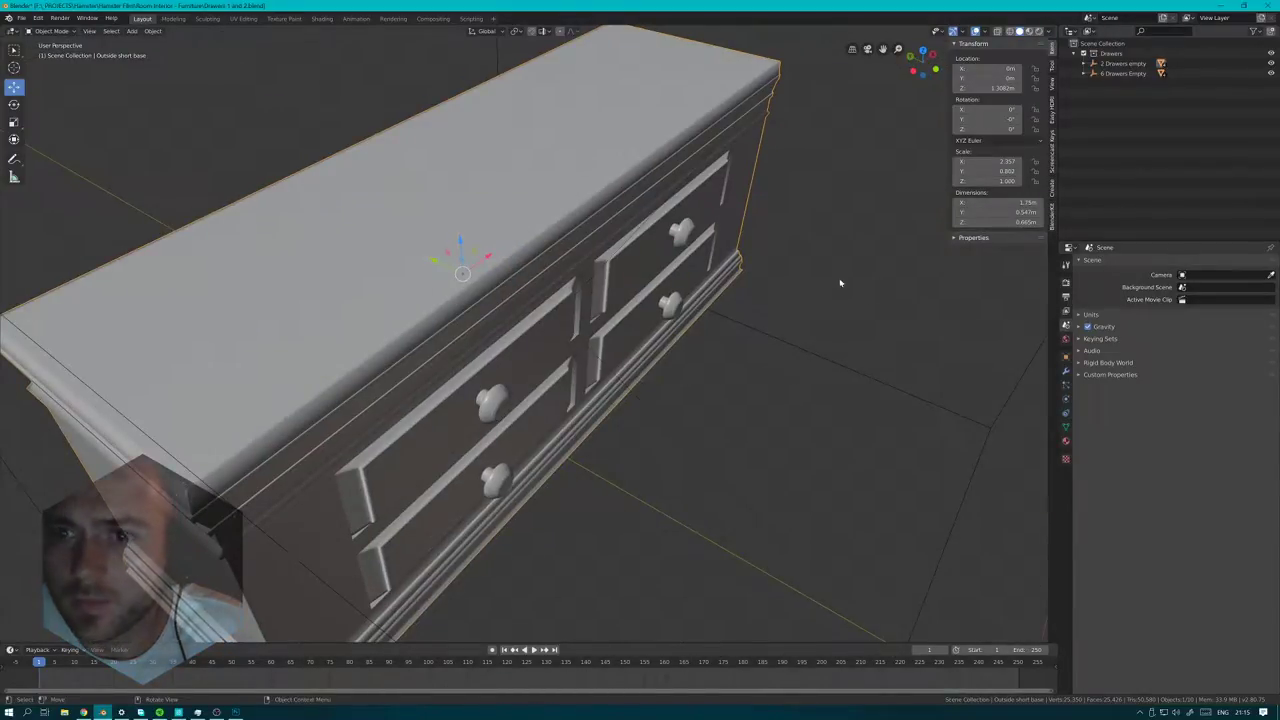
middle_click_drag(822, 213, 618, 190)
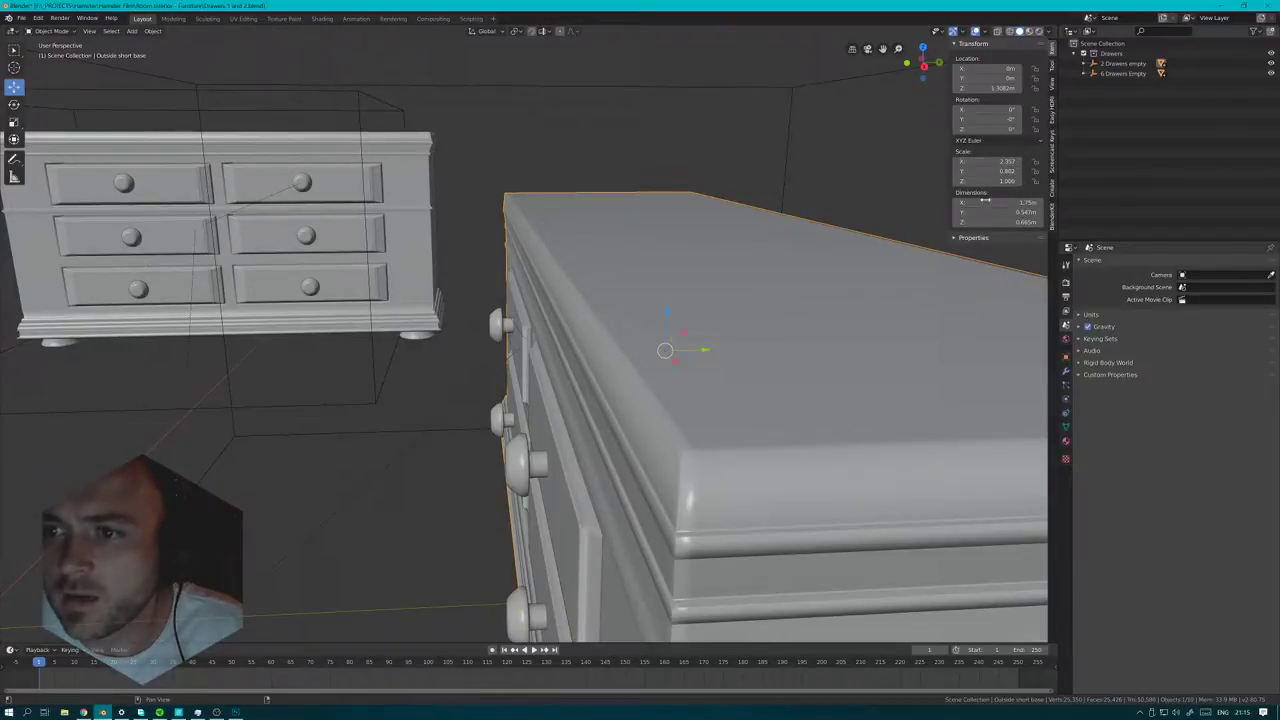
middle_click_drag(732, 468, 294, 200, "shift")
scroll(268, 221, "down", 3)
right_click(476, 254)
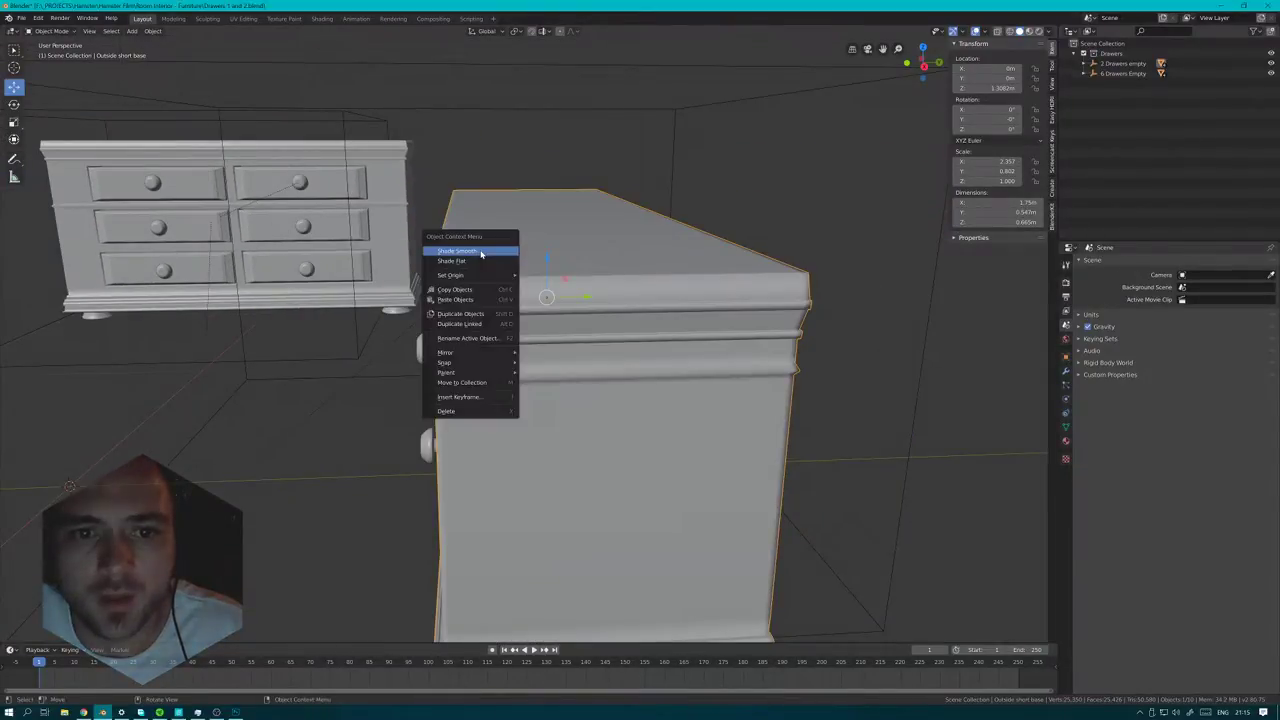
left_click(472, 262)
- Examine the flat-shaded body's mouldings and edges and compare it with the six-drawer chest
middle_click_drag(364, 257, 166, 148)
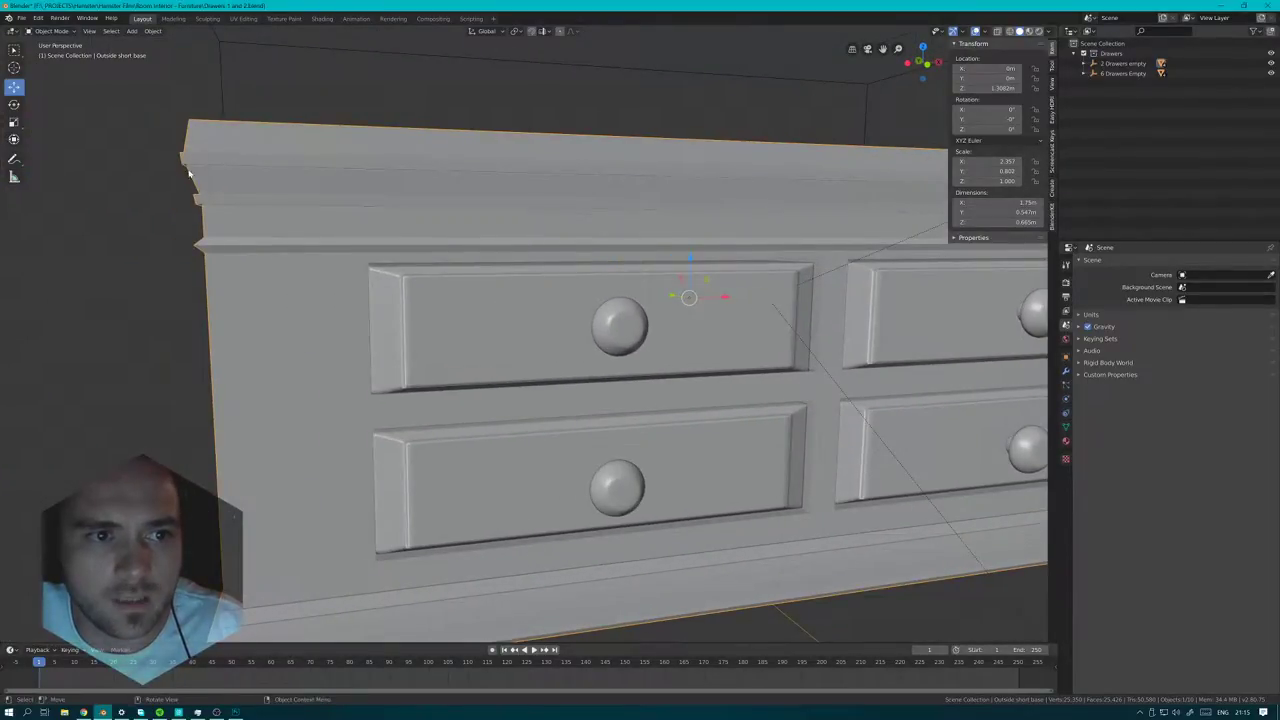
middle_click_drag(231, 222, 189, 320)
middle_click_drag(520, 338, 630, 268)
scroll(609, 275, "down", 3)
middle_click_drag(647, 343, 591, 351)
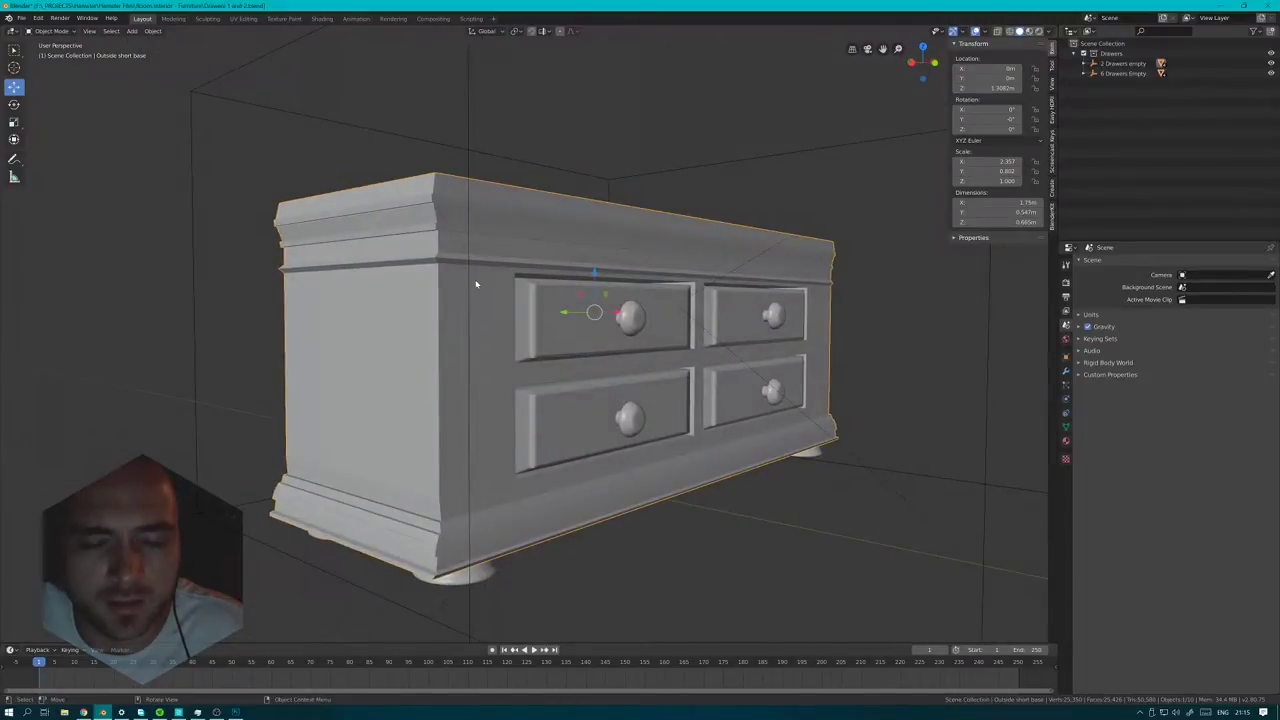
middle_click_drag(476, 285, 399, 246)
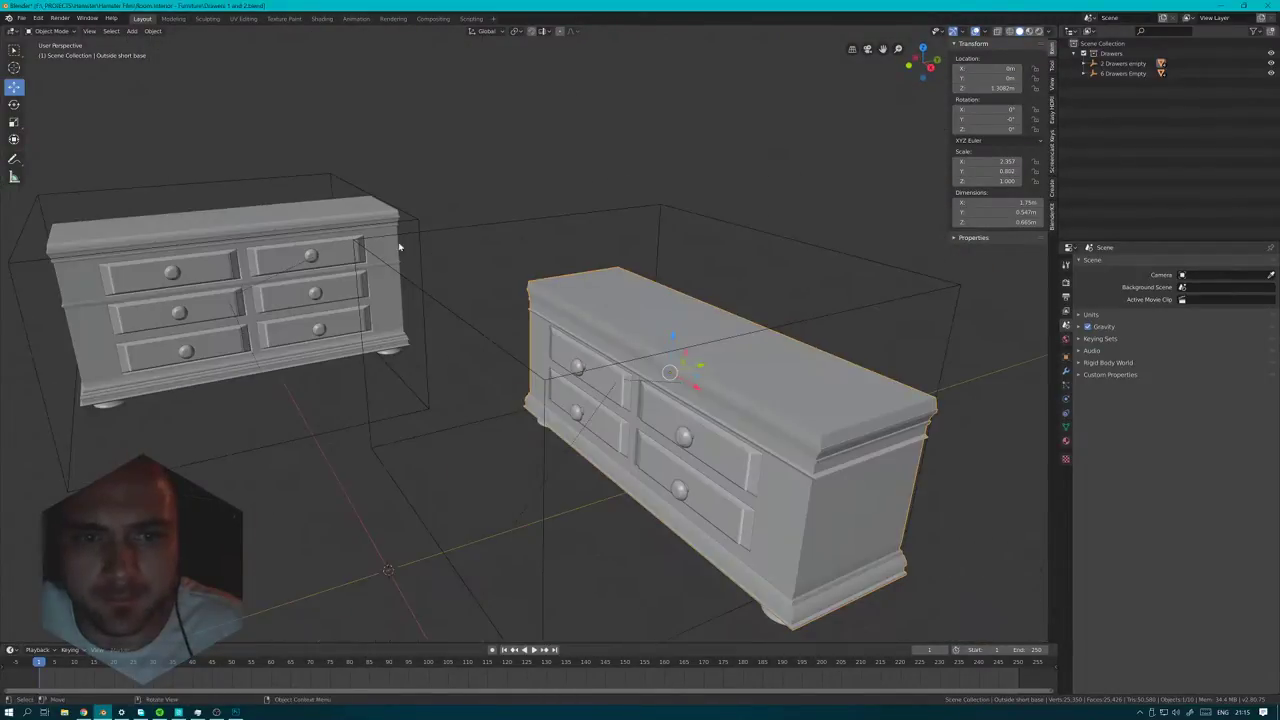
left_click(391, 218)
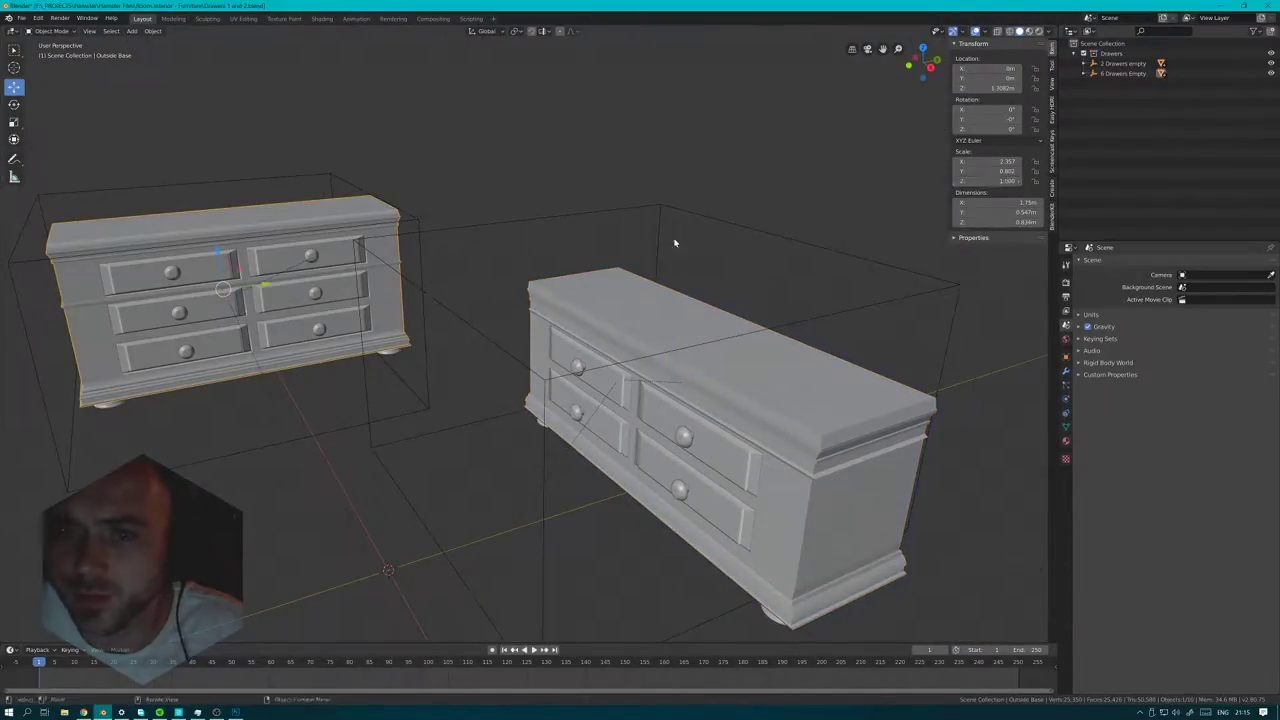
left_click(620, 290)
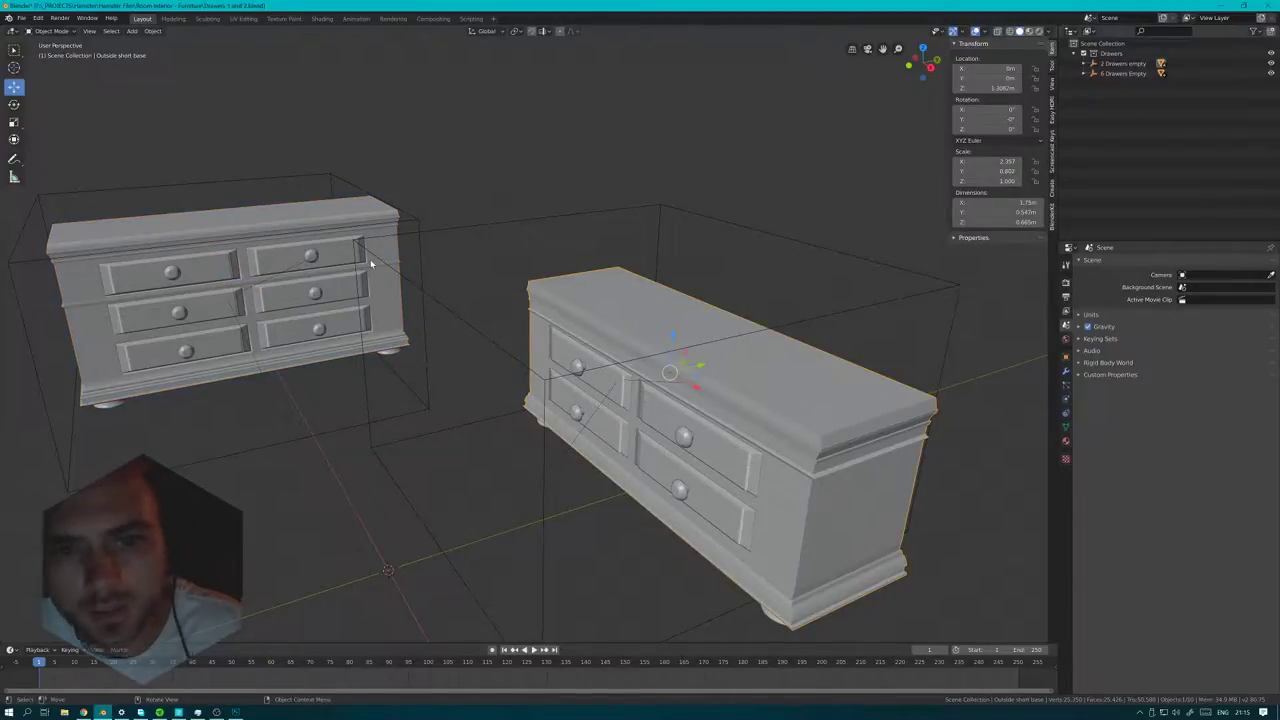
middle_click_drag(264, 291, 286, 280)
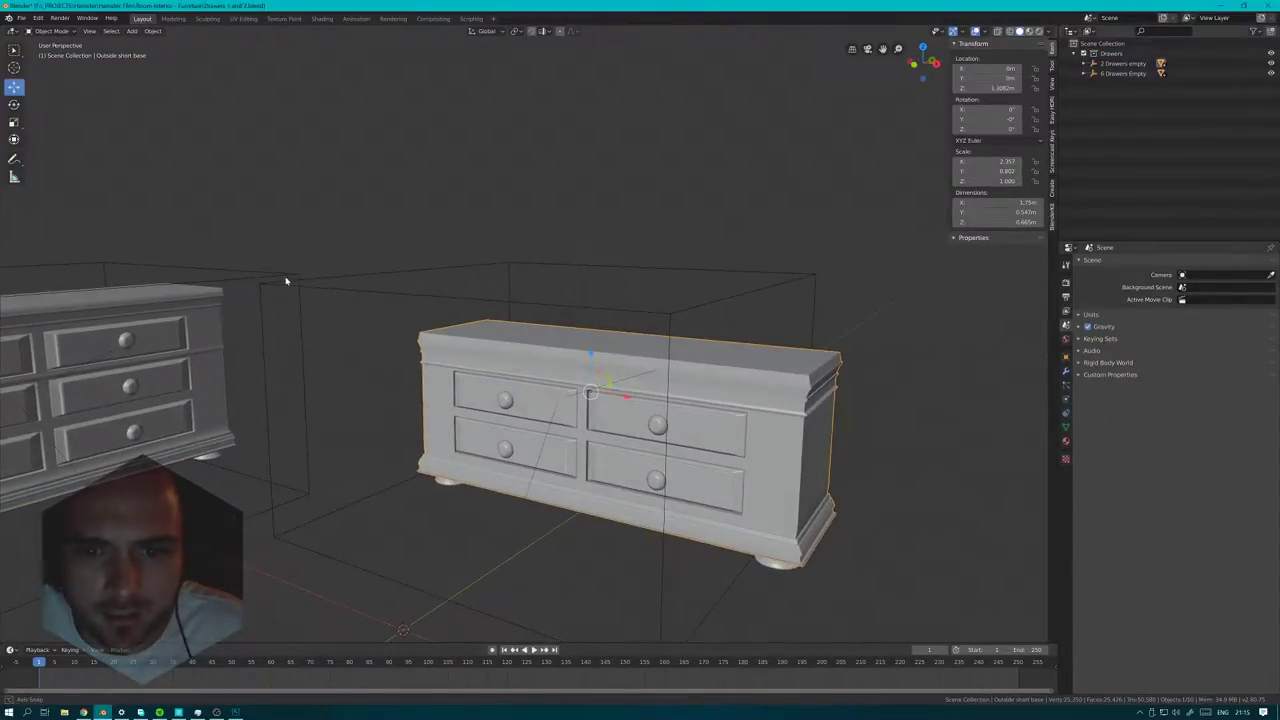
middle_click_drag(551, 417, 574, 360)
scroll(574, 360, "up", 3)
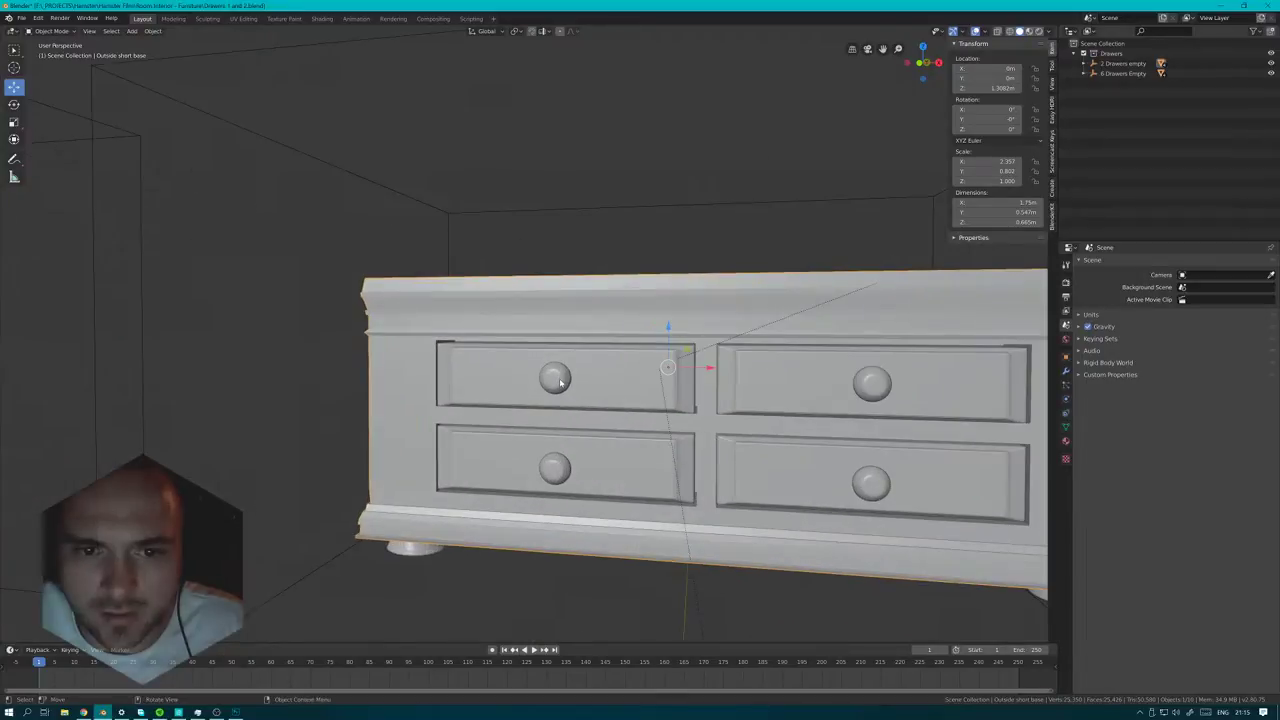
- Clear the location and scale of the four-drawer chest's outer body
left_click(562, 382)
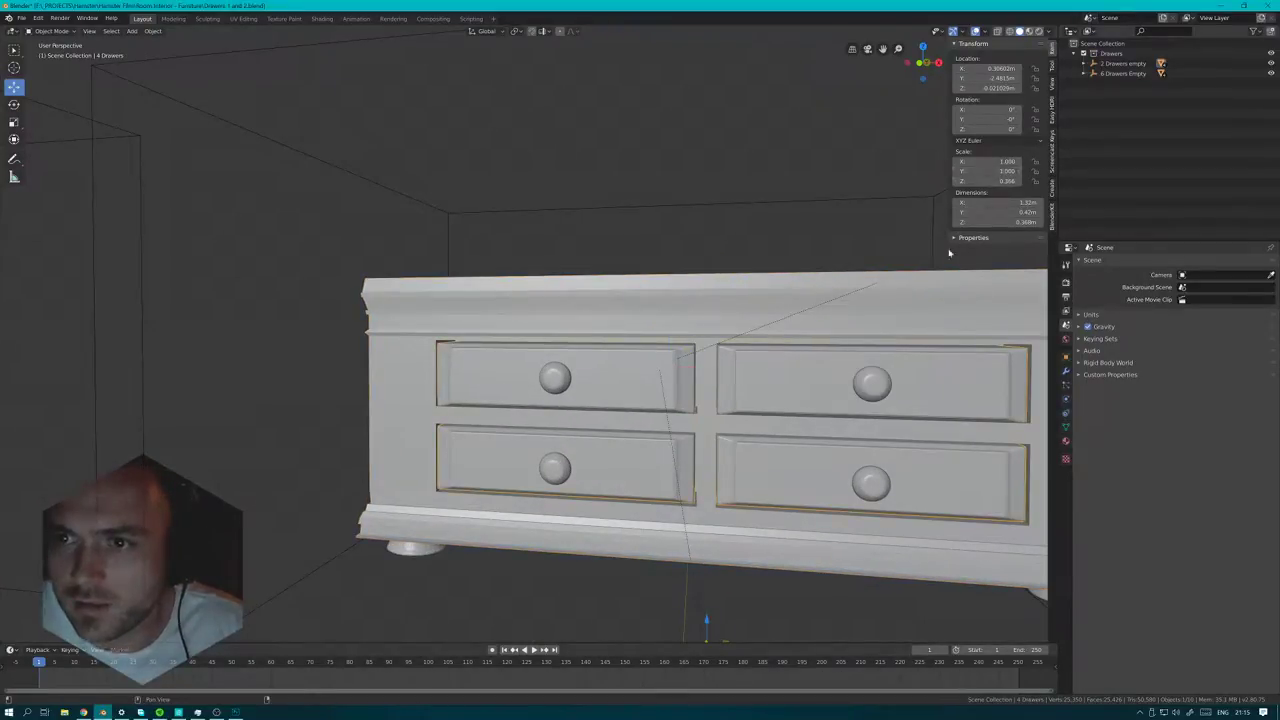
left_click(531, 300)
scroll(531, 300, "down", 3)
middle_click_drag(531, 300, 571, 291)
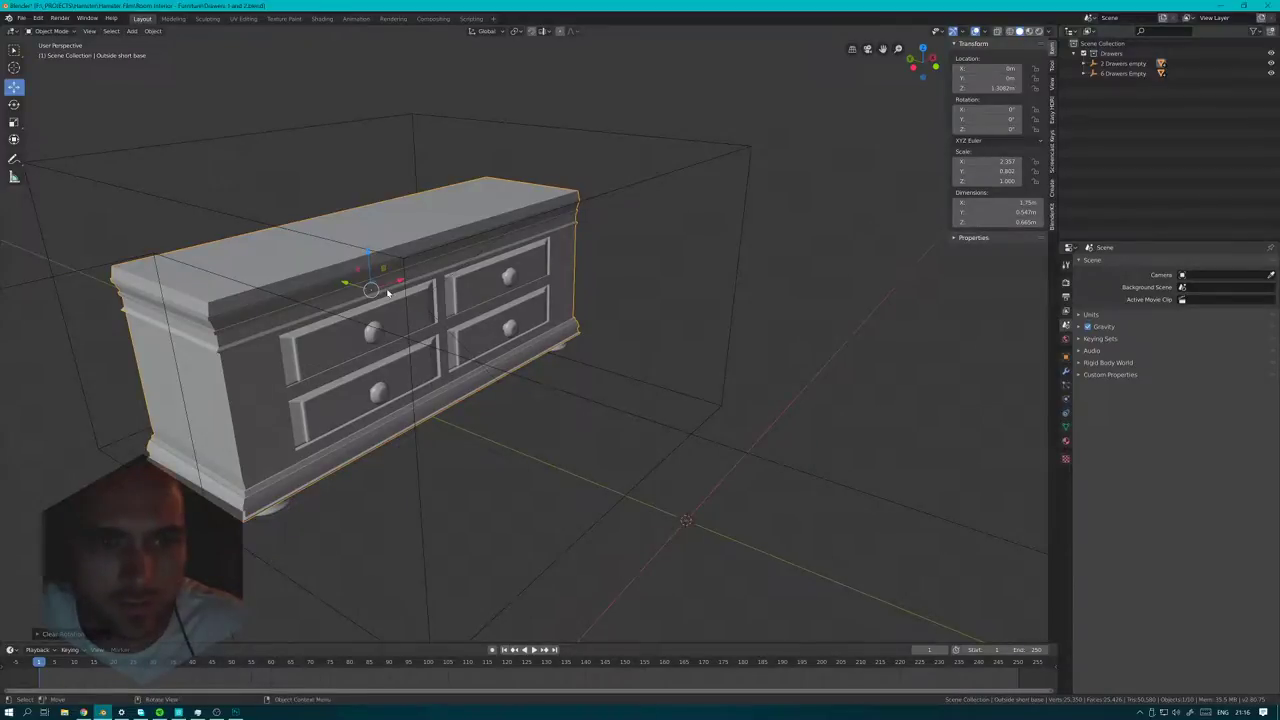
left_click_drag(389, 294, 410, 361)
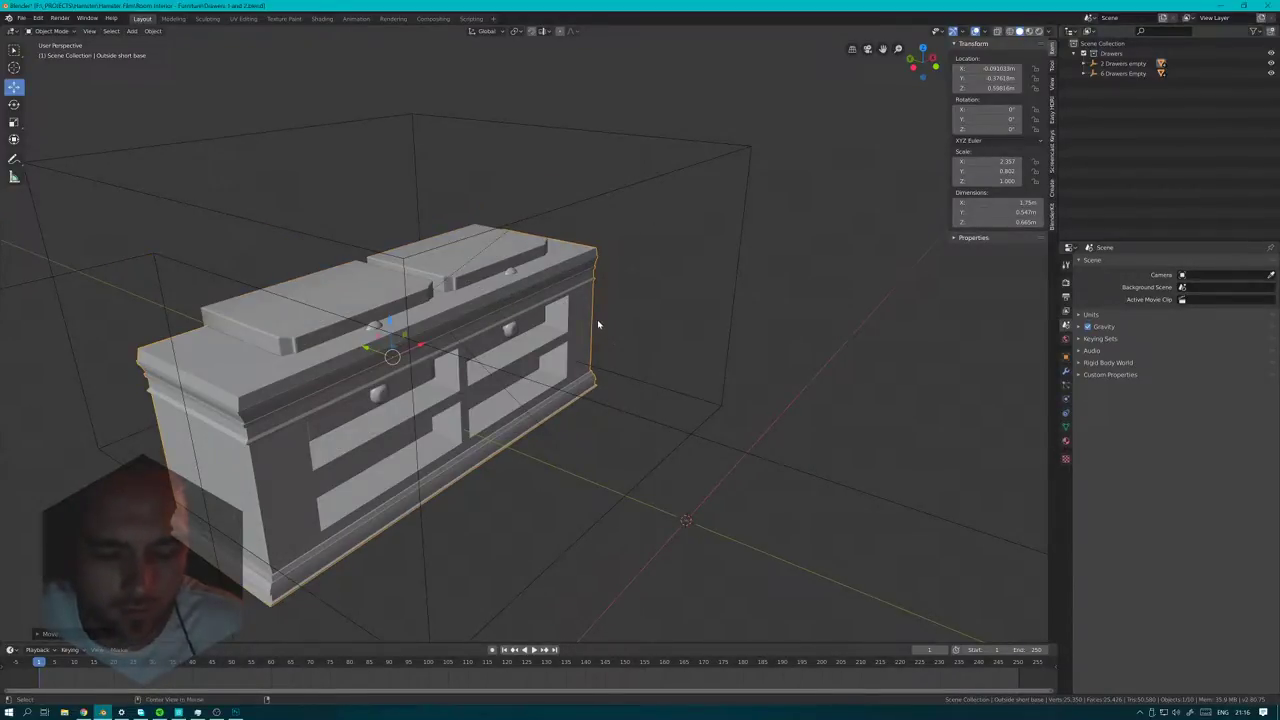
key("alt+g")
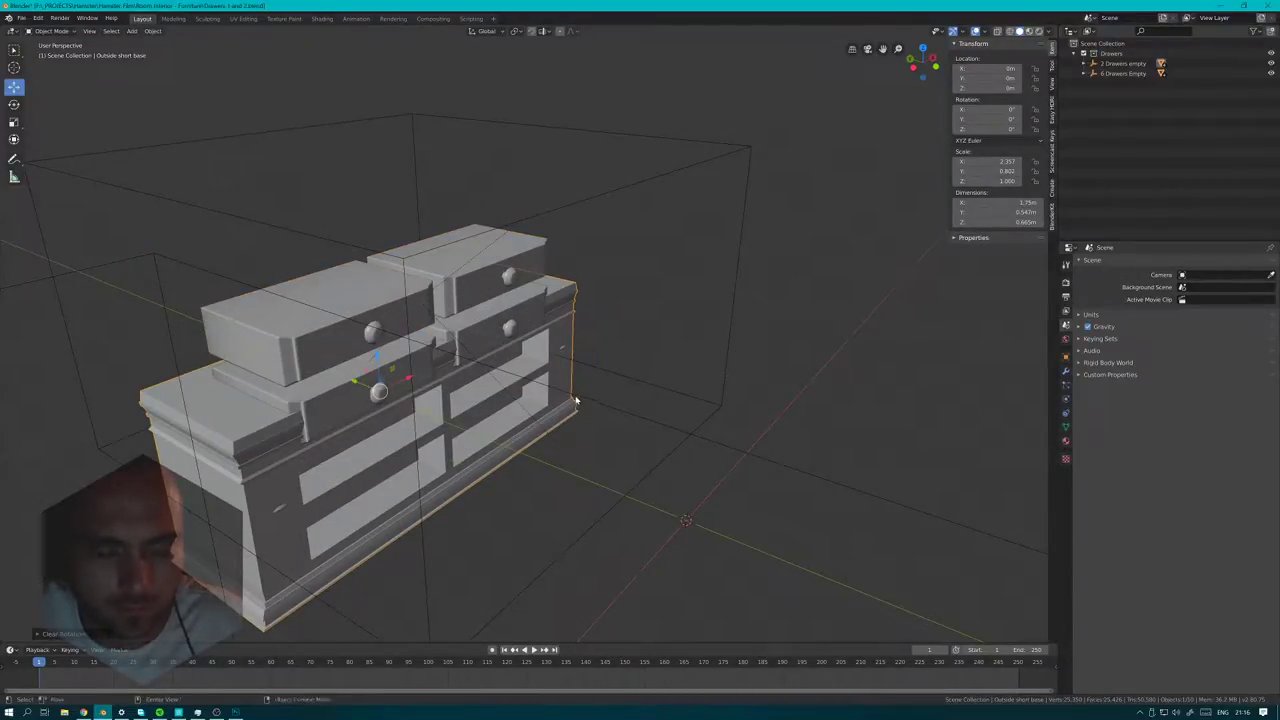
key("alt+s")
middle_click_drag(580, 400, 623, 380)
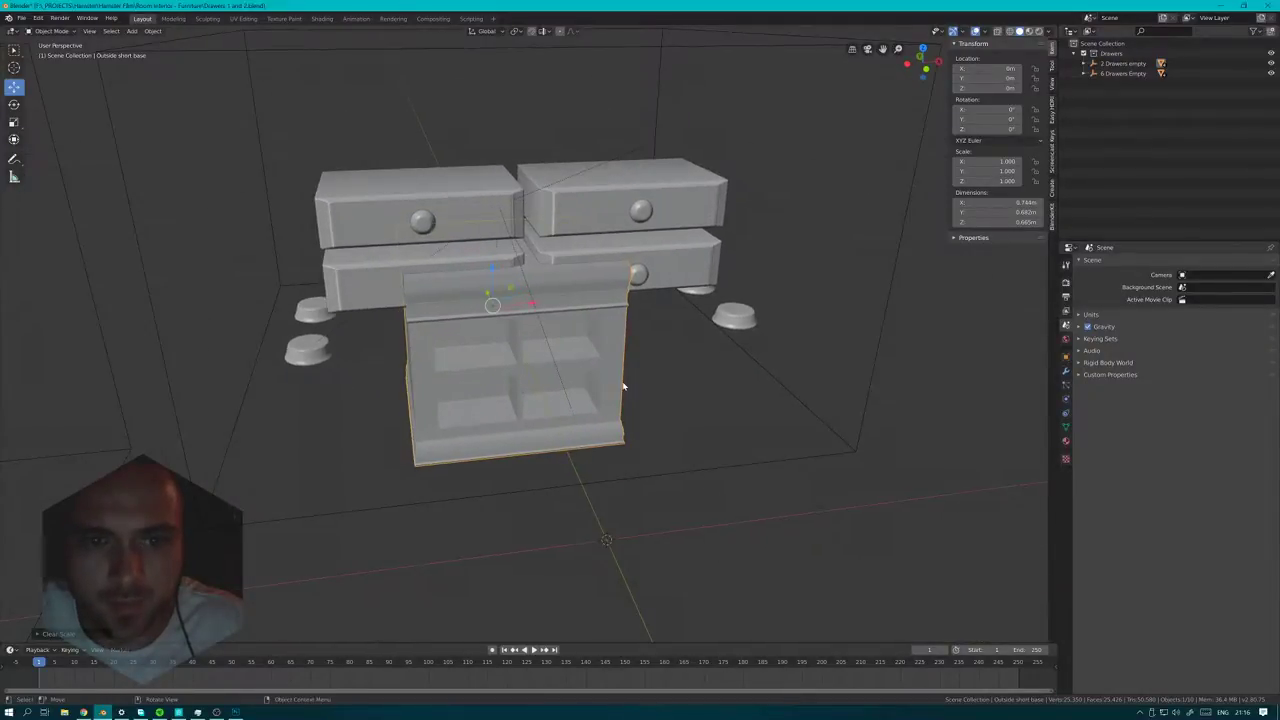
- Isolate the outer body in local view and inspect its proportions and shading
scroll(618, 383, "up", 4)
key("KP_Divide")
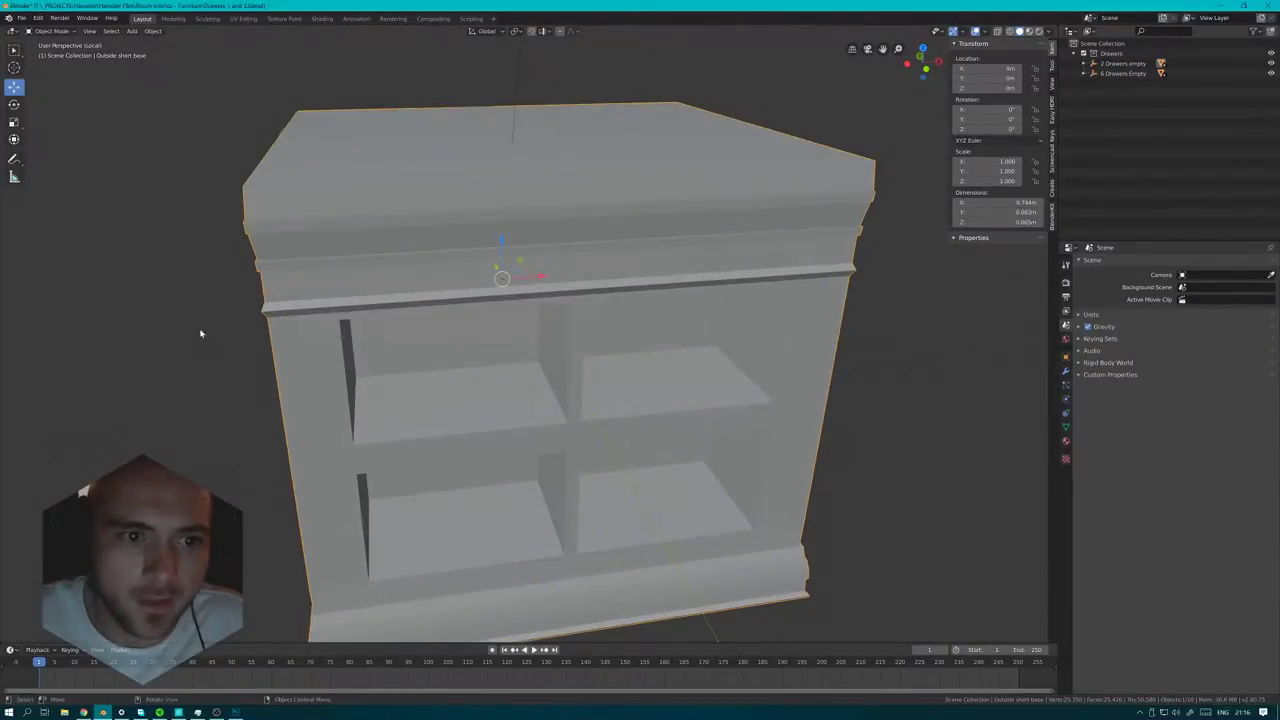
middle_click_drag(200, 333, 405, 410)
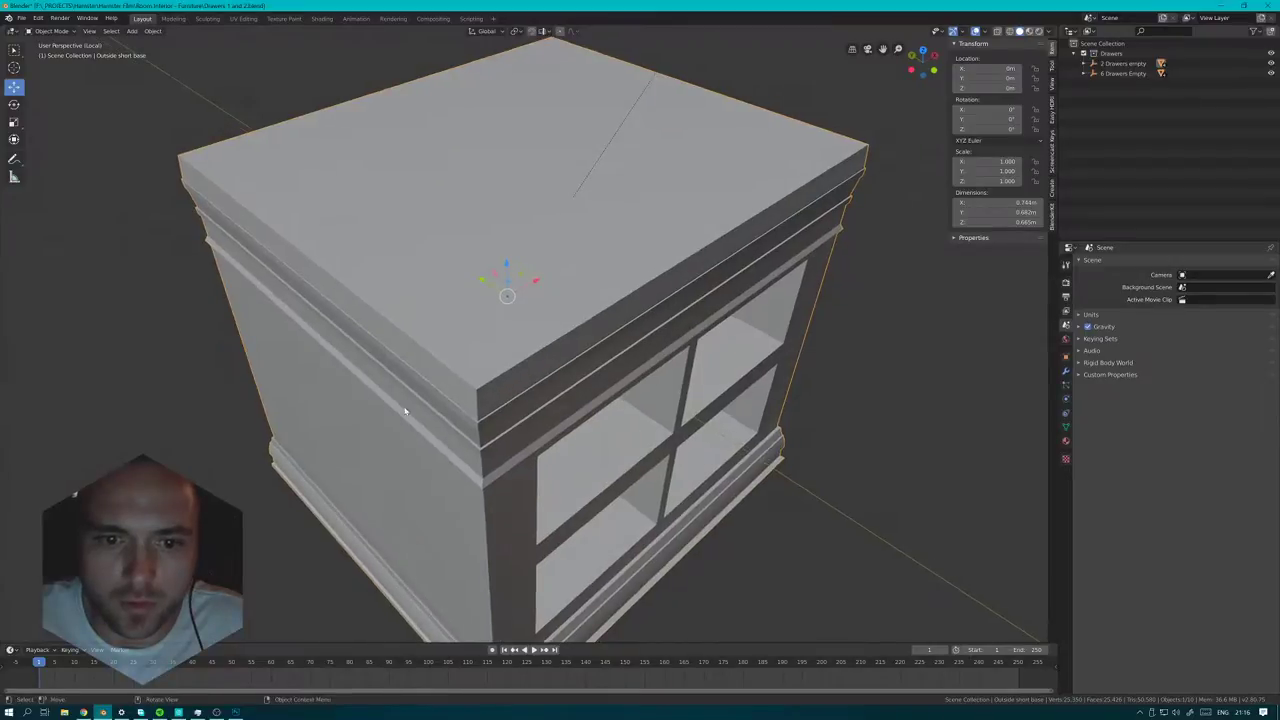
scroll(492, 413, "down", 4)
middle_click_drag(492, 413, 330, 340)
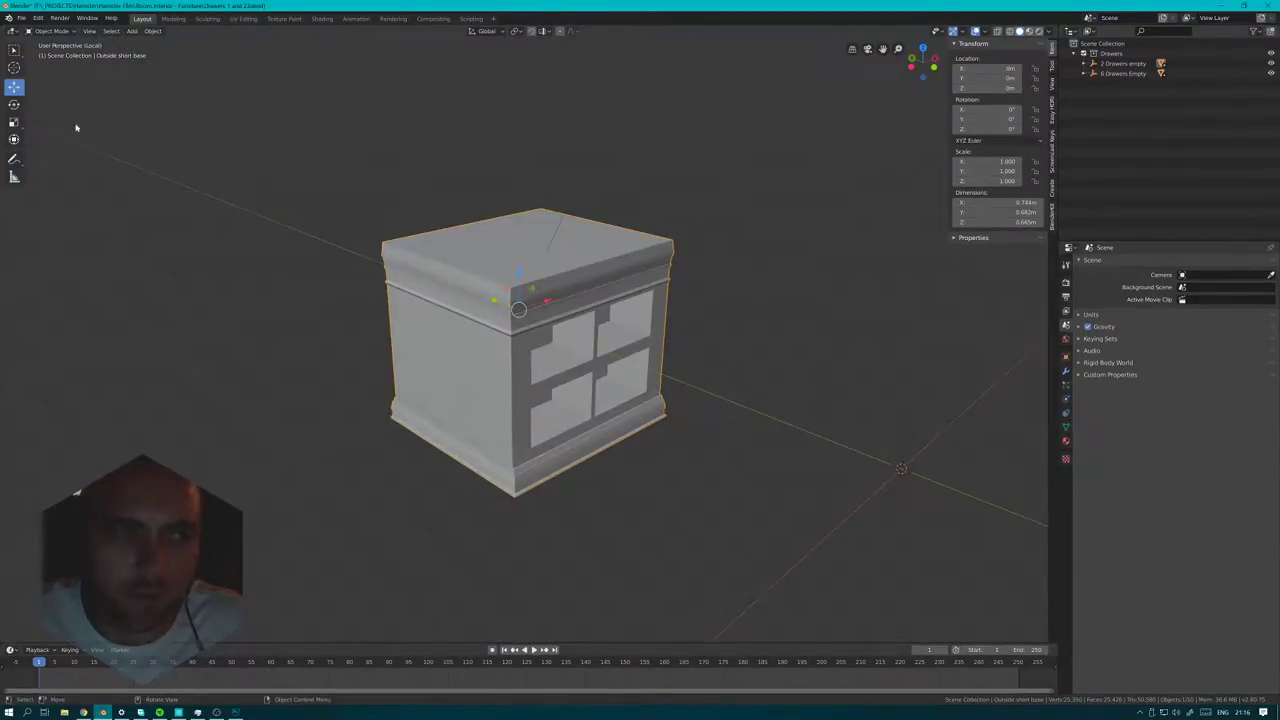
- Reopen the recent file Drawers 1 and 2.blend, discarding the unsaved changes
left_click(21, 18)
mouse_move(67, 52)
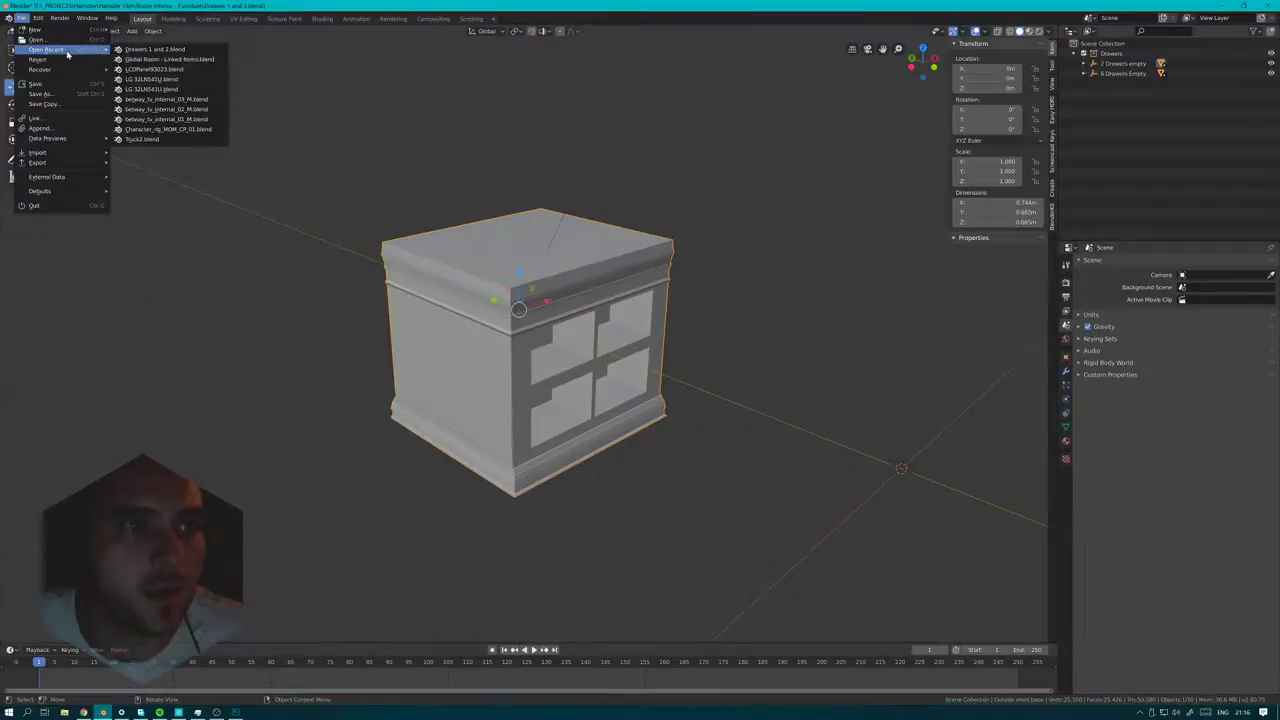
left_click(190, 49)
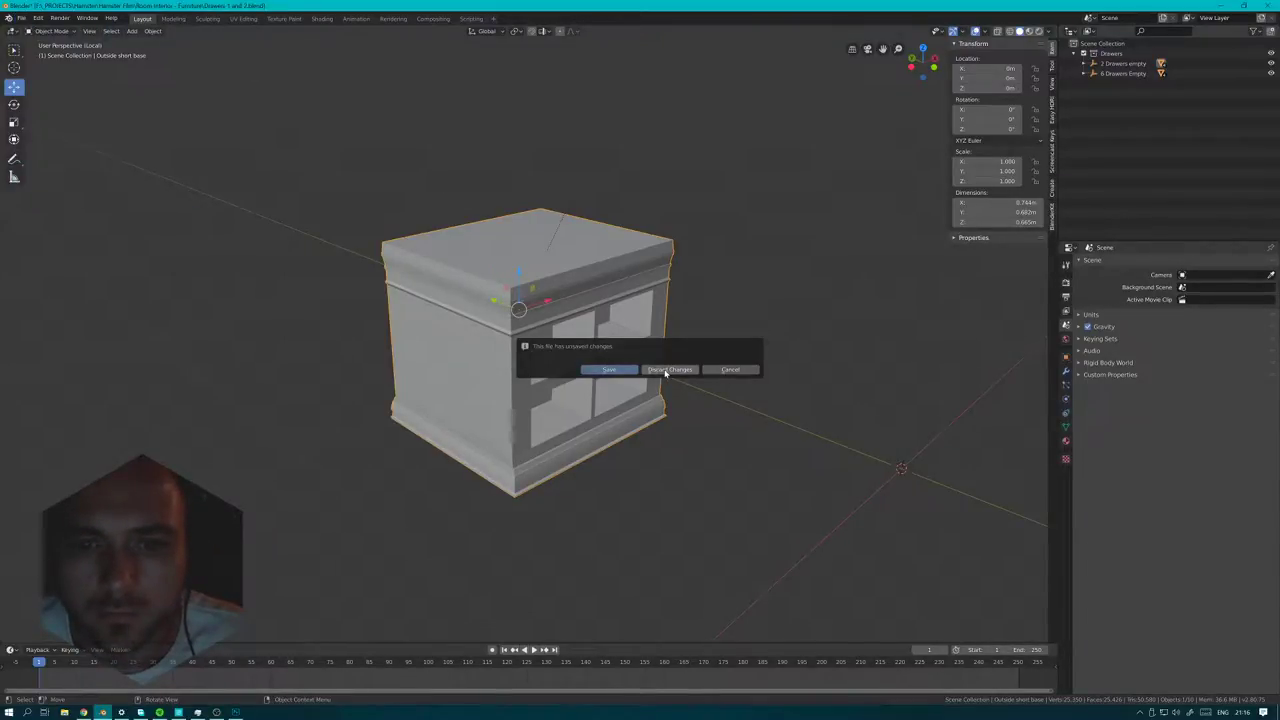
left_click(667, 370)
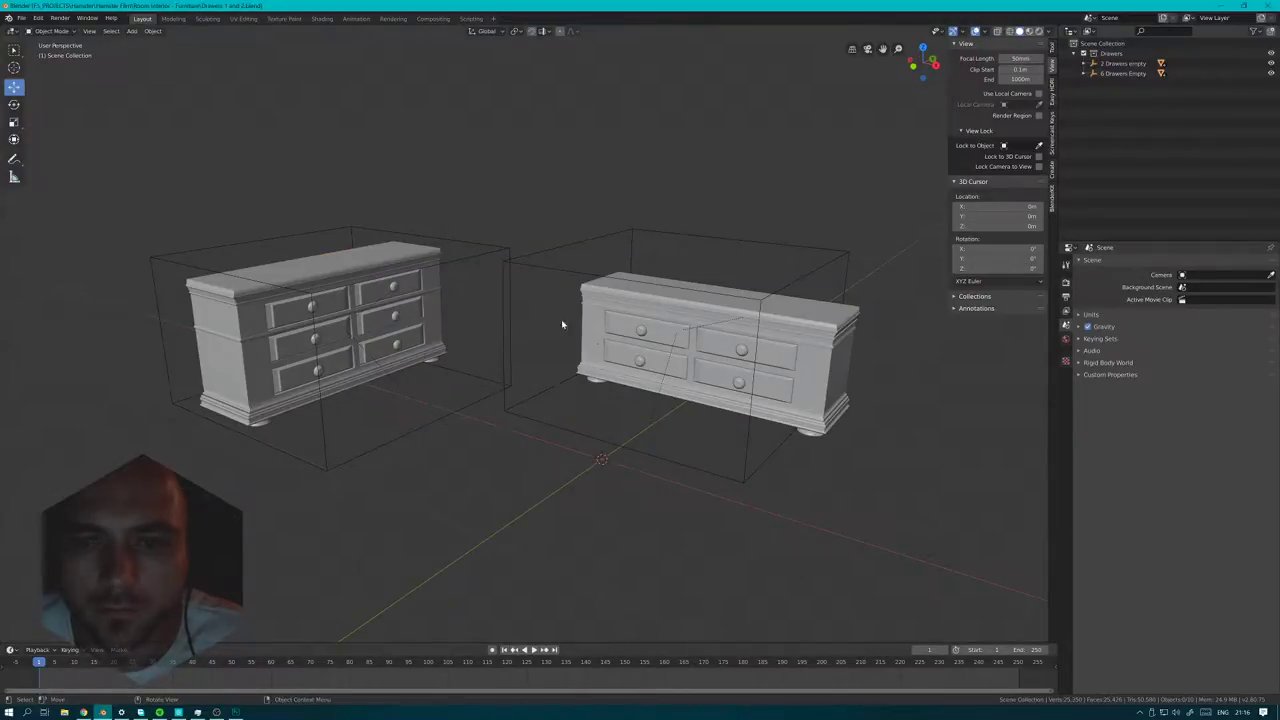
- Examine the outer body and knobs of the four-drawer chest from several angles
middle_click_drag(556, 279, 611, 283)
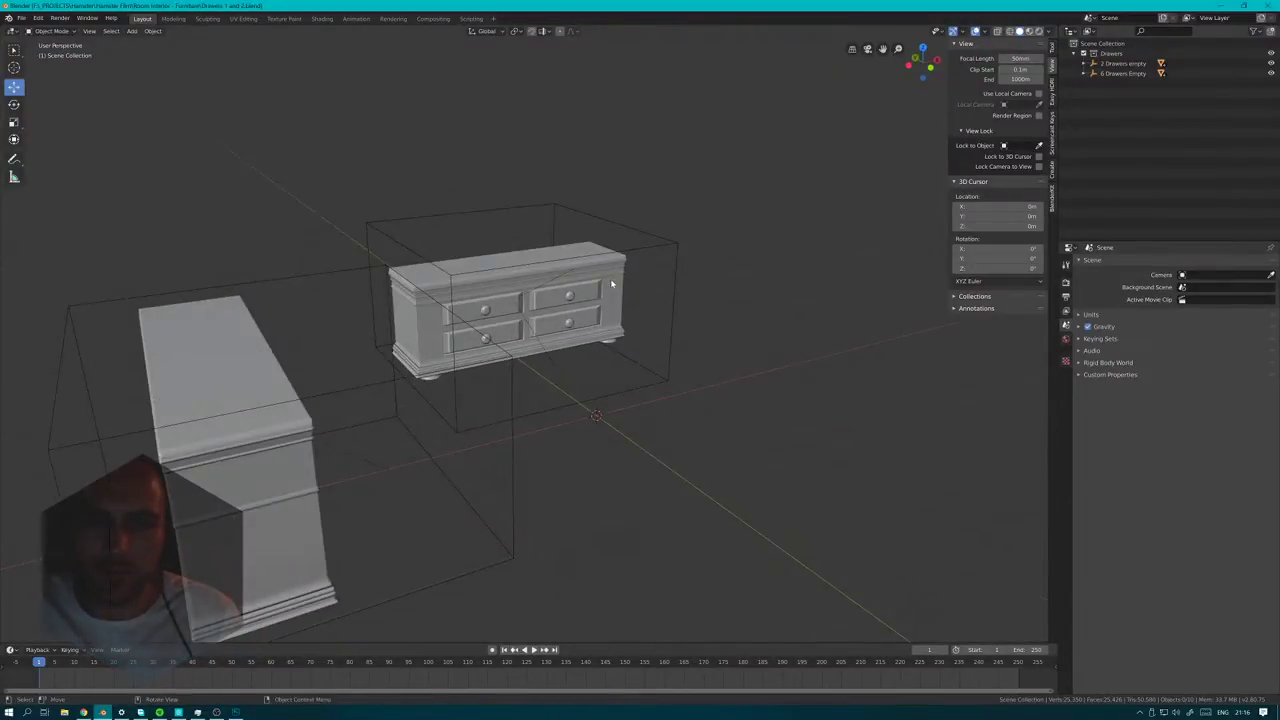
scroll(611, 283, "up", 4)
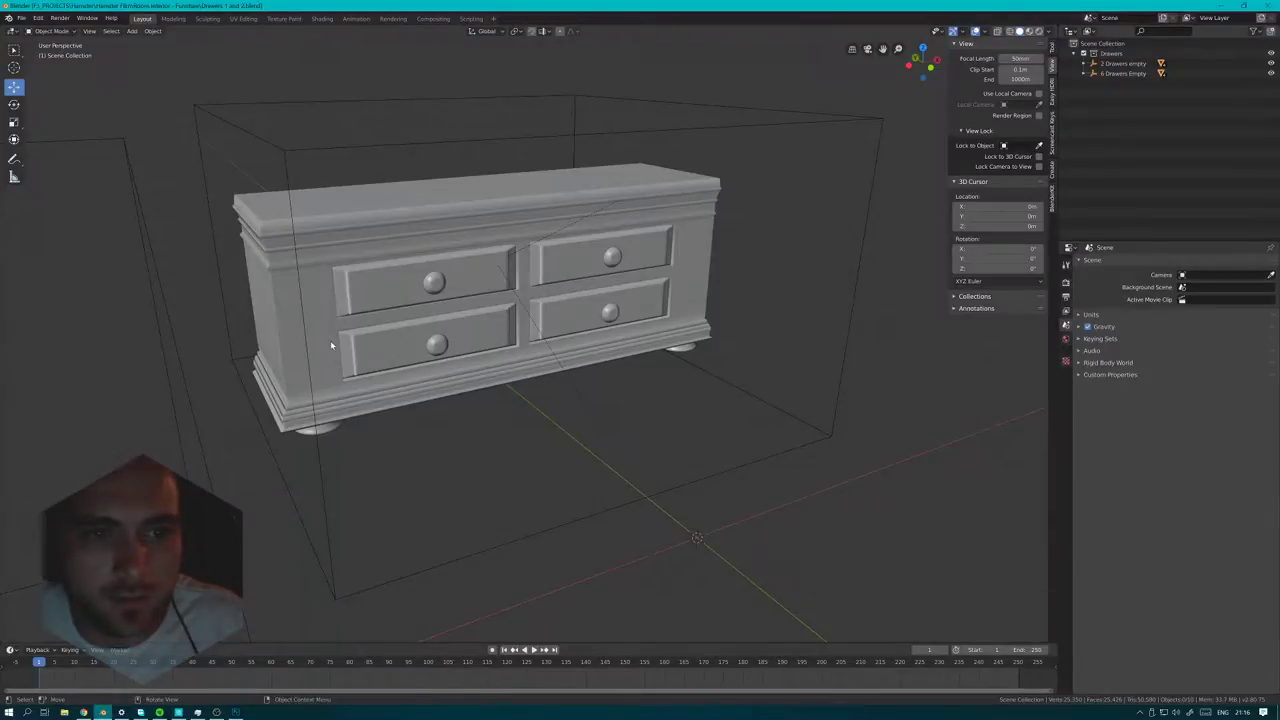
middle_click_drag(330, 340, 494, 297)
left_click(449, 290)
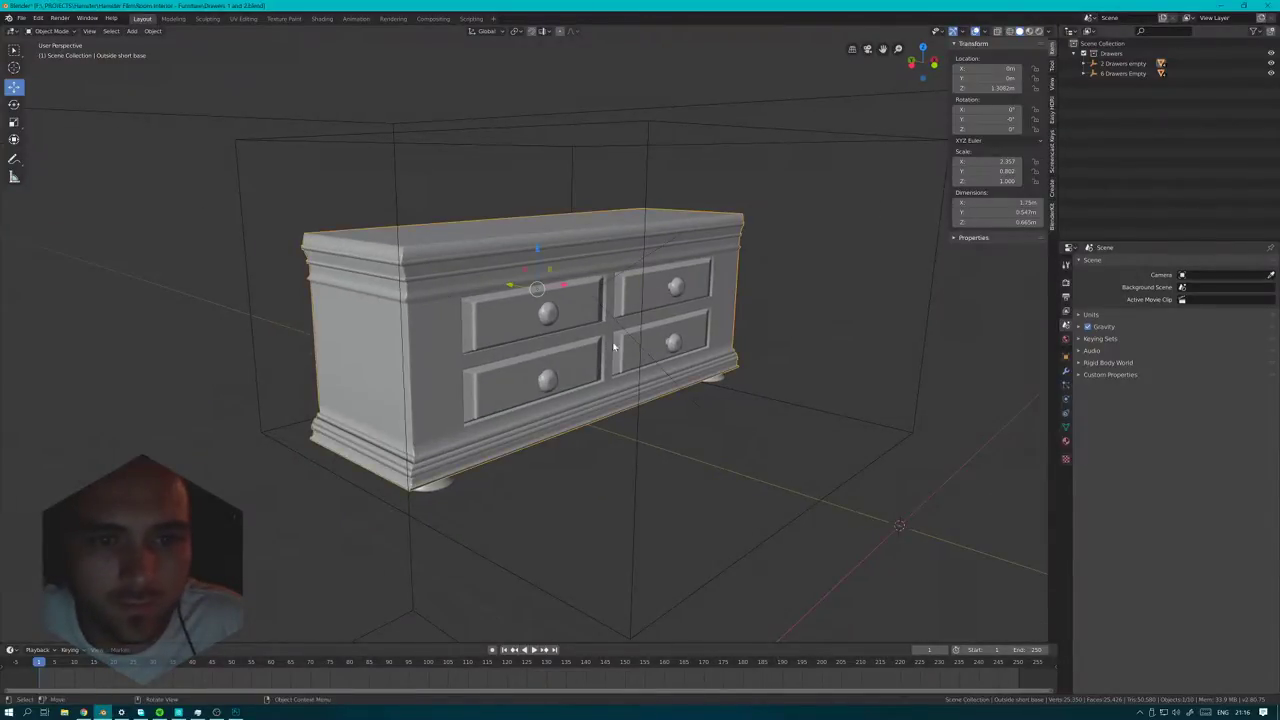
scroll(614, 347, "up", 2)
scroll(624, 346, "down", 3)
middle_click_drag(768, 318, 716, 276)
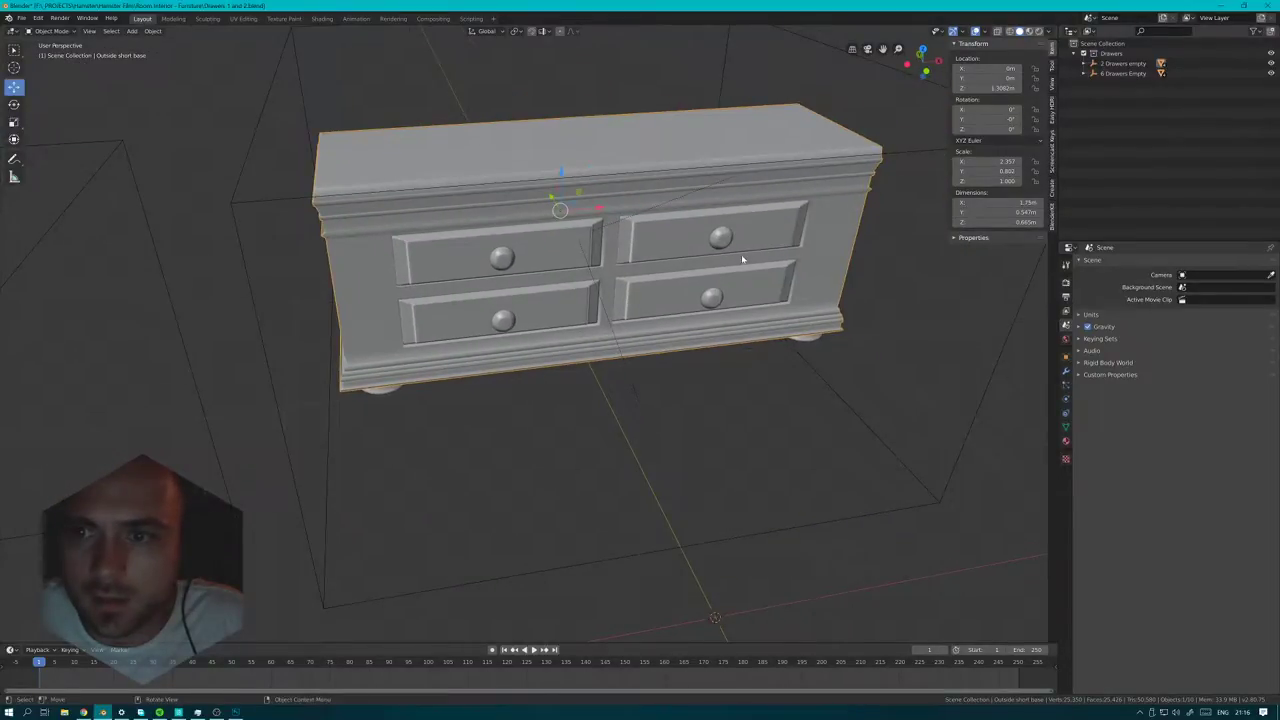
key("shift+a")
mouse_move(810, 241)
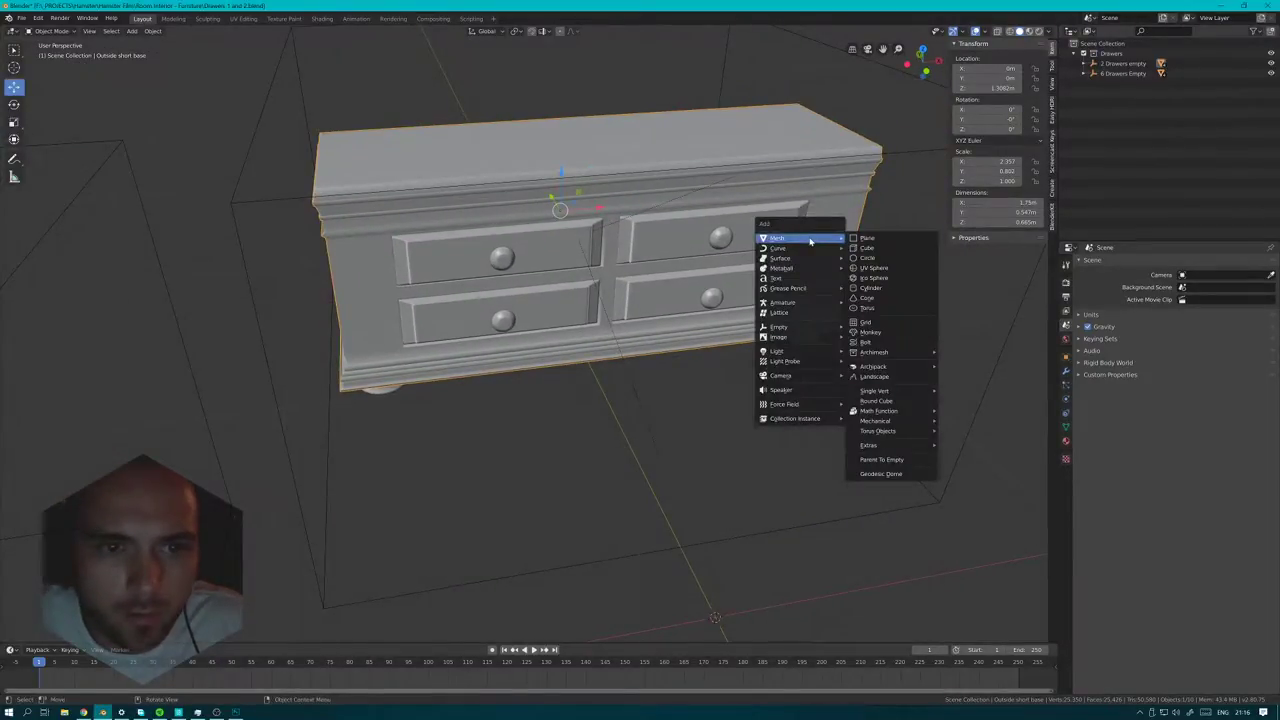
left_click(504, 266)
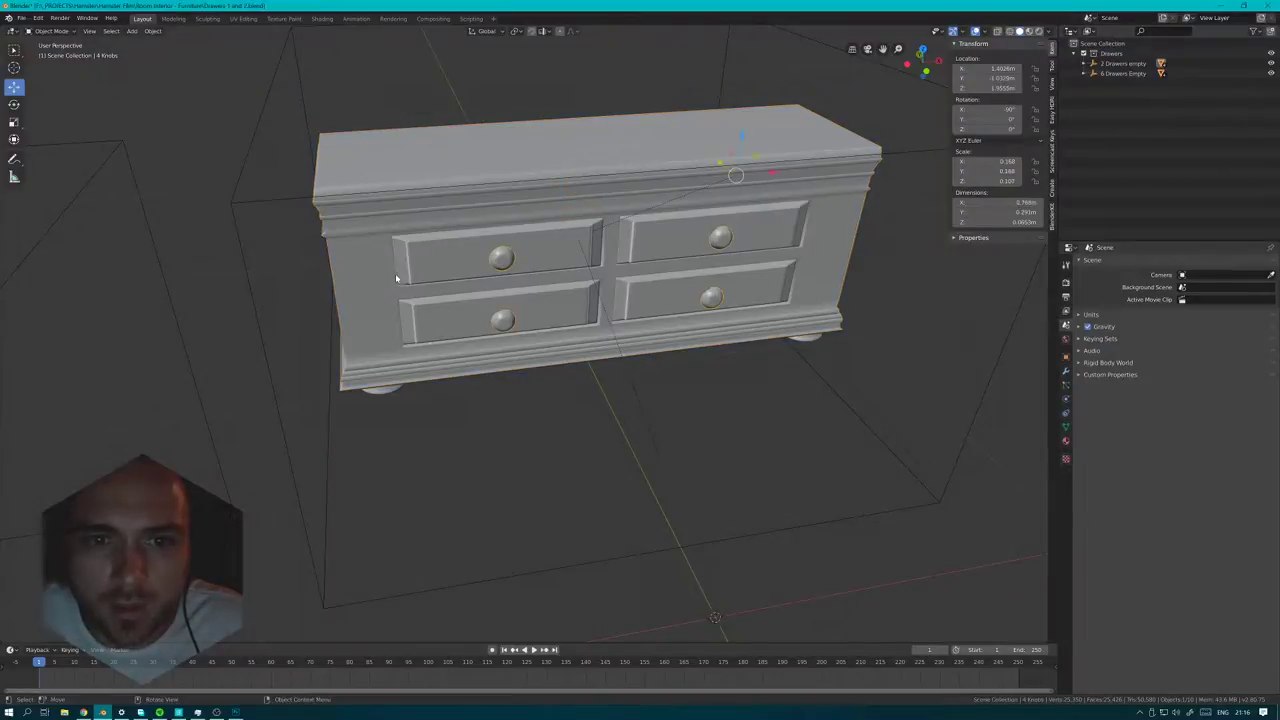
middle_click_drag(504, 266, 681, 280)
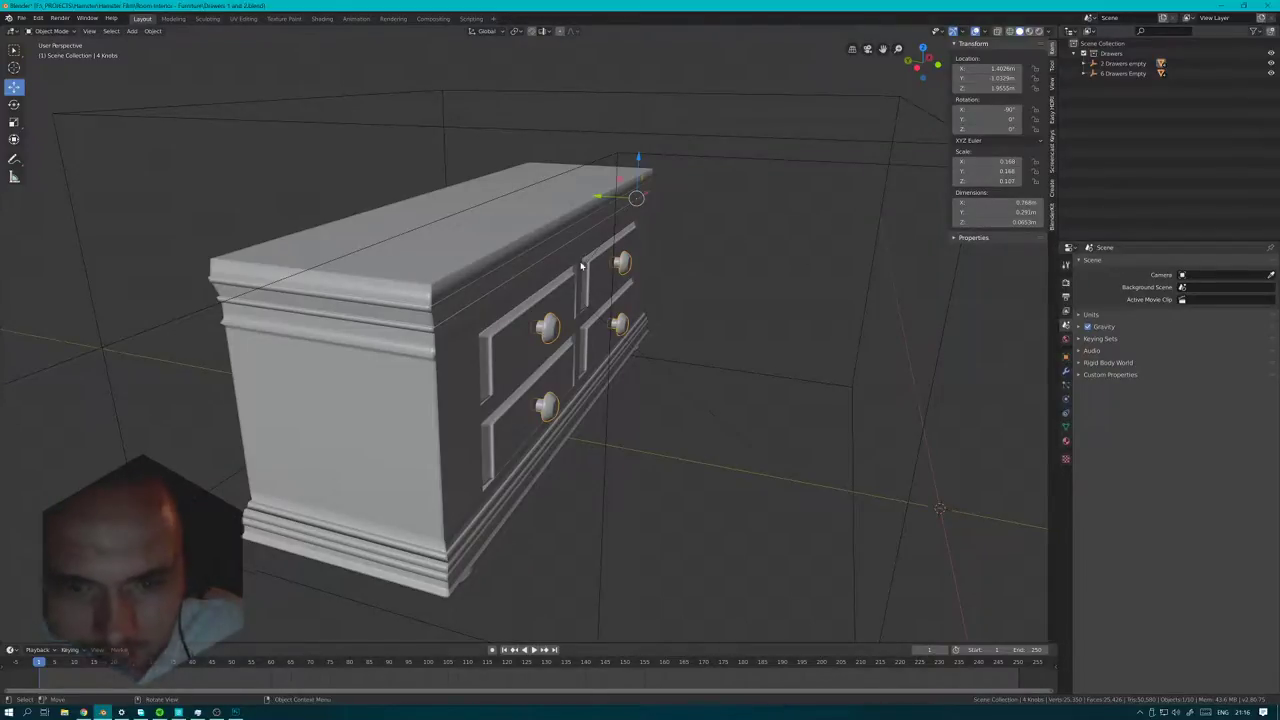
- Apply flat shading to the drawers object of the four-drawer chest
left_click(501, 351)
right_click(501, 351)
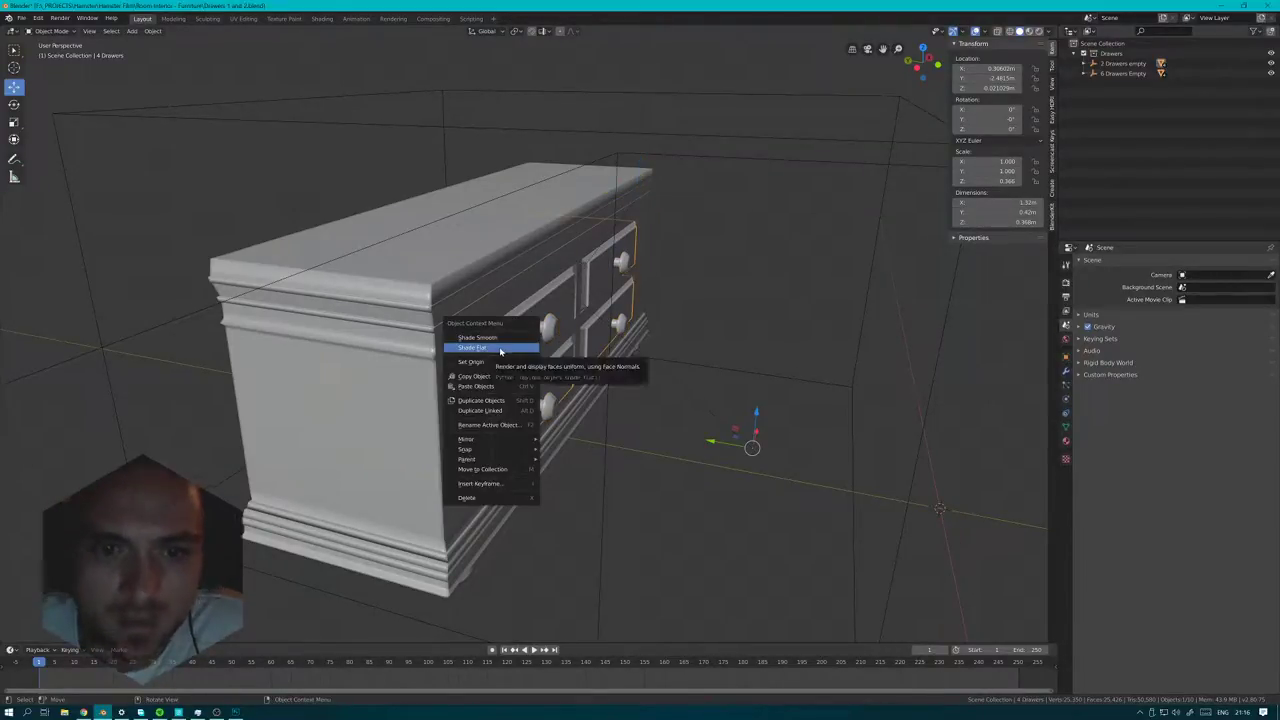
left_click(501, 349)
scroll(505, 380, "up", 4)
middle_click_drag(768, 362, 582, 351)
scroll(722, 366, "down", 4)
middle_click_drag(582, 351, 584, 334)
scroll(582, 336, "down", 3)
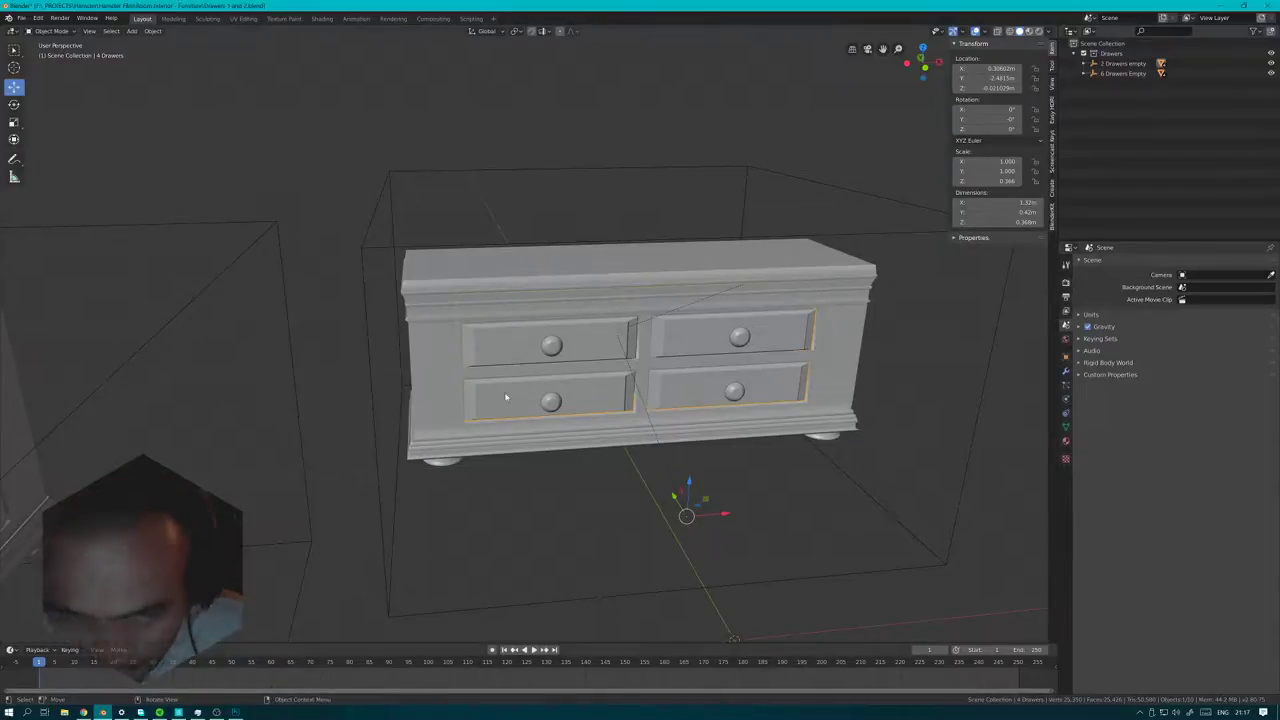
- Examine the four-drawer chest's outer body up close and from above, alongside the six-drawer chest
mouse_move(478, 263)
middle_mouse_down()
mouse_move(497, 263)
mouse_move(449, 274)
mouse_move(472, 268)
middle_mouse_up()
scroll(469, 263, "up", 3)
left_click(472, 268)
middle_click_drag(609, 260, 543, 291)
scroll(543, 291, "down", 5)
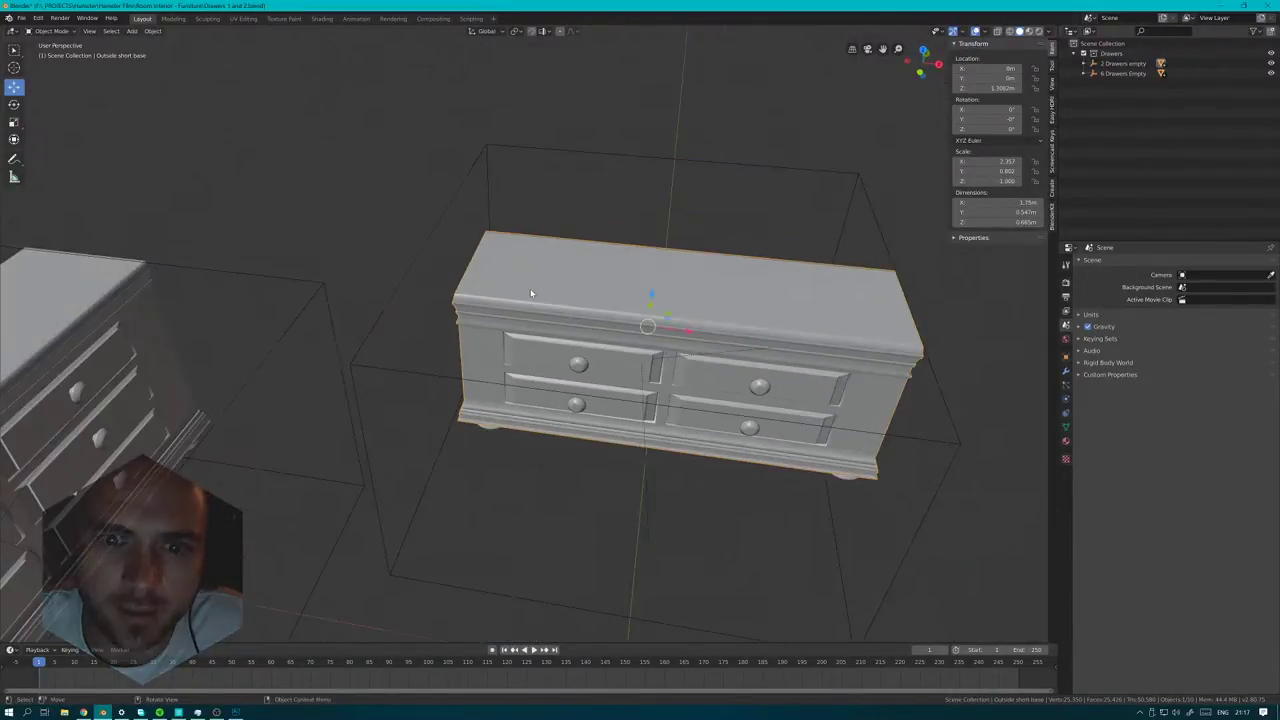
middle_click_drag(292, 347, 620, 340)
scroll(669, 342, "up", 3)
middle_click_drag(749, 300, 662, 395)
scroll(738, 349, "up", 2)
middle_click_drag(803, 315, 571, 334, "shift")
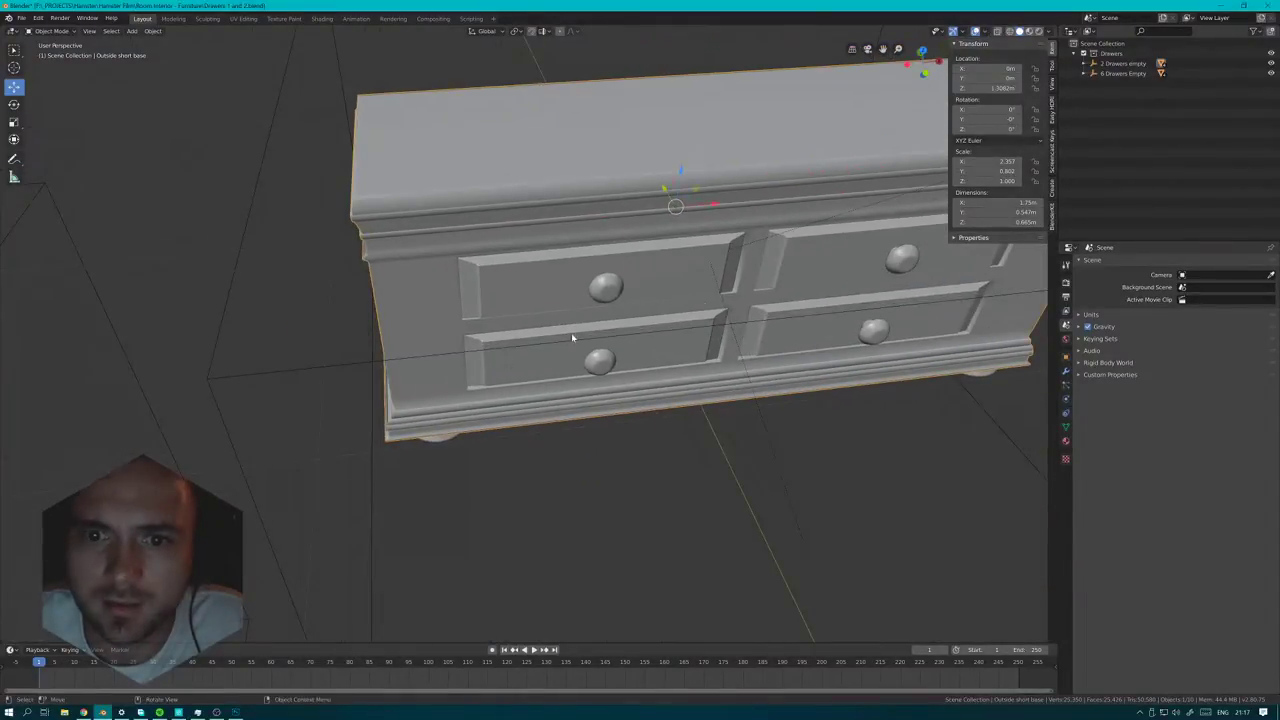
scroll(720, 314, "down", 3)
scroll(721, 316, "down", 2)
middle_click_drag(721, 316, 657, 349, "shift")
middle_click_drag(650, 292, 611, 332)
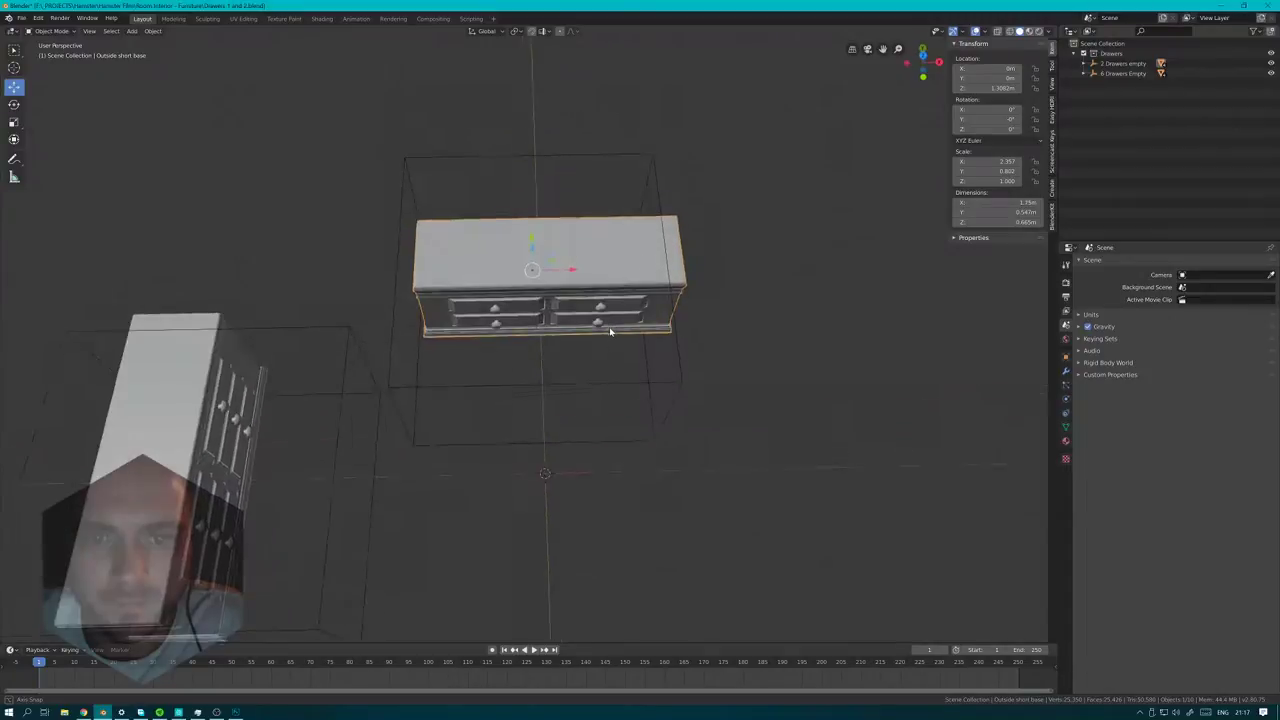
- Pull the drawers object of the four-drawer chest forward out of its outer body along the Y axis by about 0.34 m
middle_click_drag(712, 304, 706, 346)
scroll(706, 346, "up", 4)
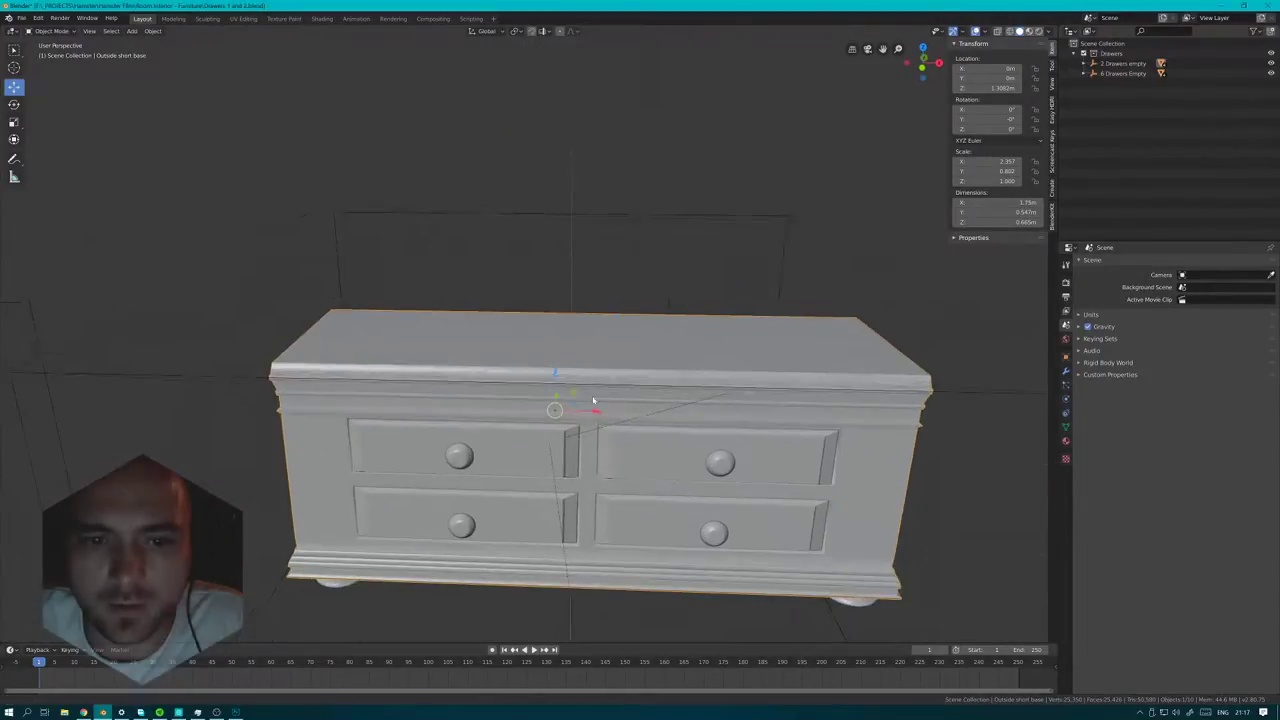
scroll(563, 389, "down", 1)
middle_click_drag(594, 403, 532, 372, "shift")
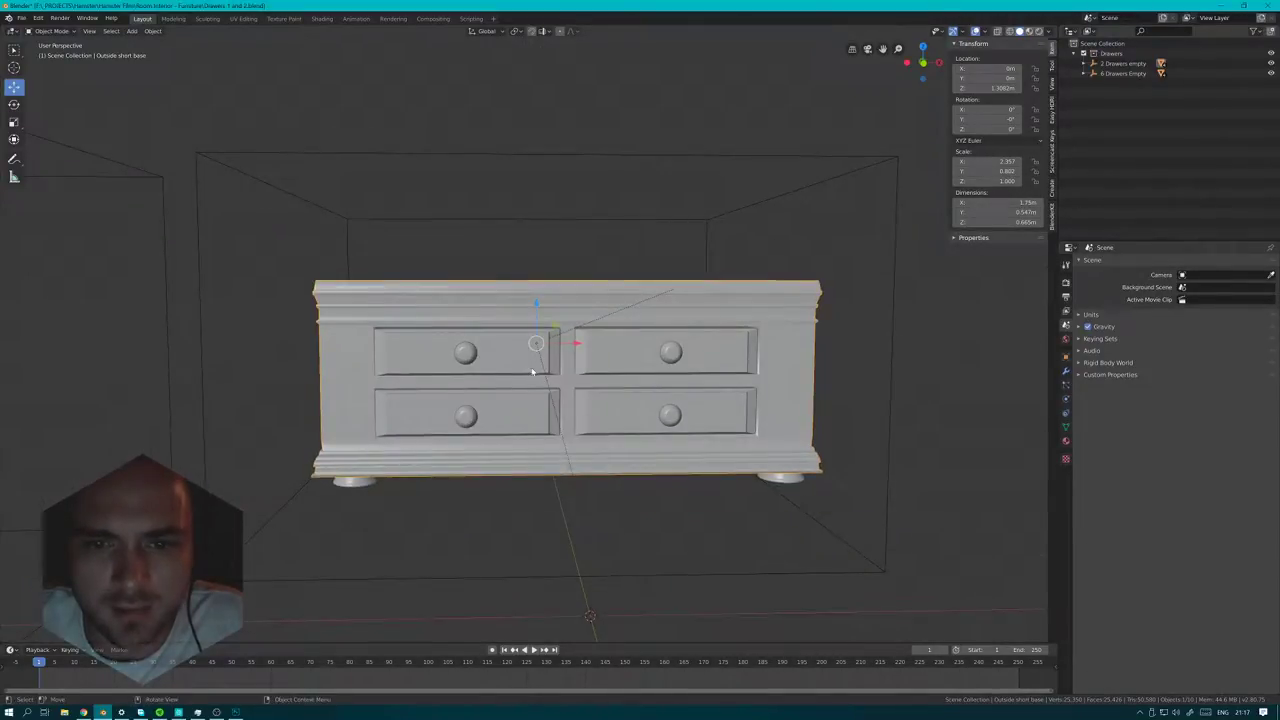
middle_click_drag(391, 343, 426, 378)
left_click(403, 300)
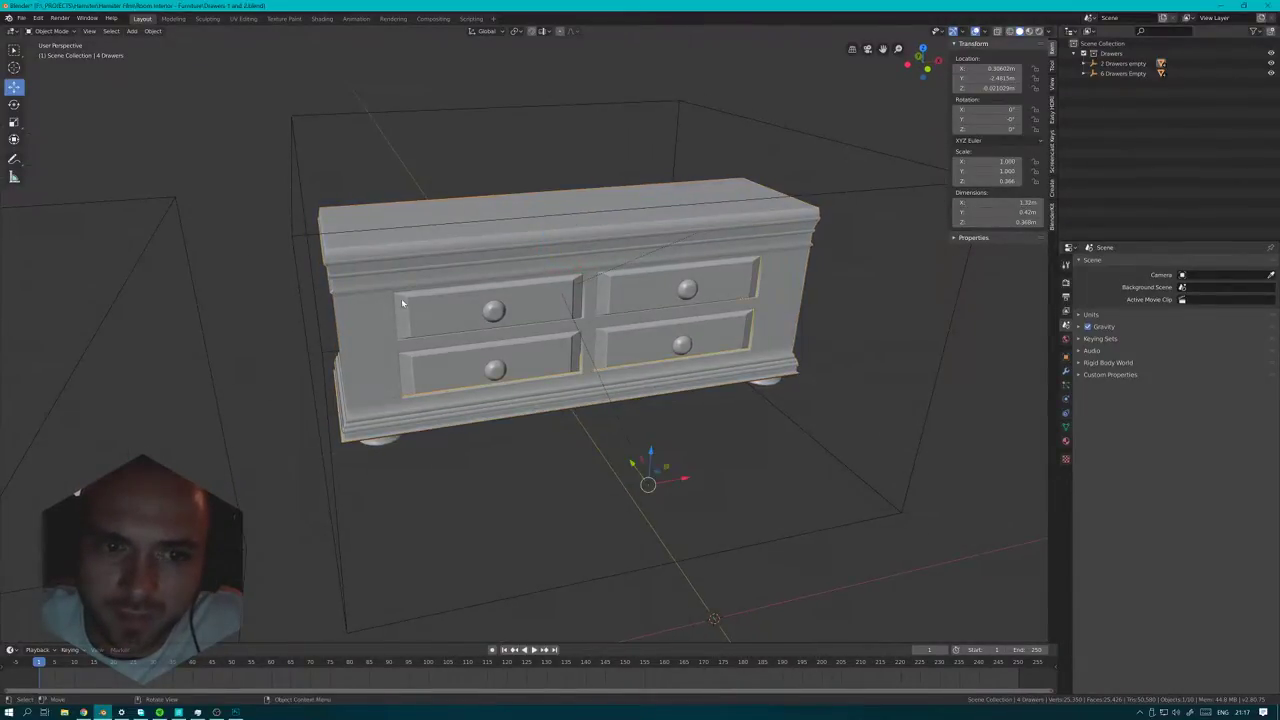
mouse_move(422, 328)
middle_mouse_down()
mouse_move(396, 296)
mouse_move(409, 307)
middle_mouse_up()
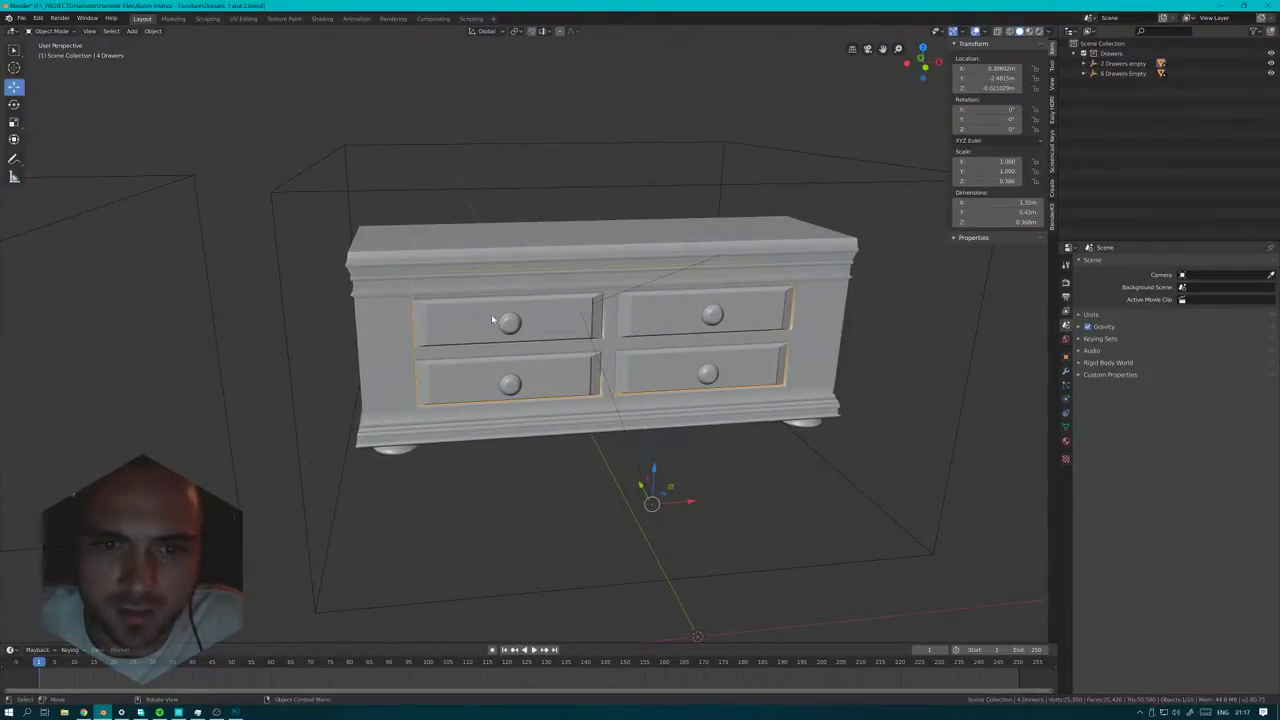
middle_click_drag(491, 318, 647, 448)
key("g")
key("y")
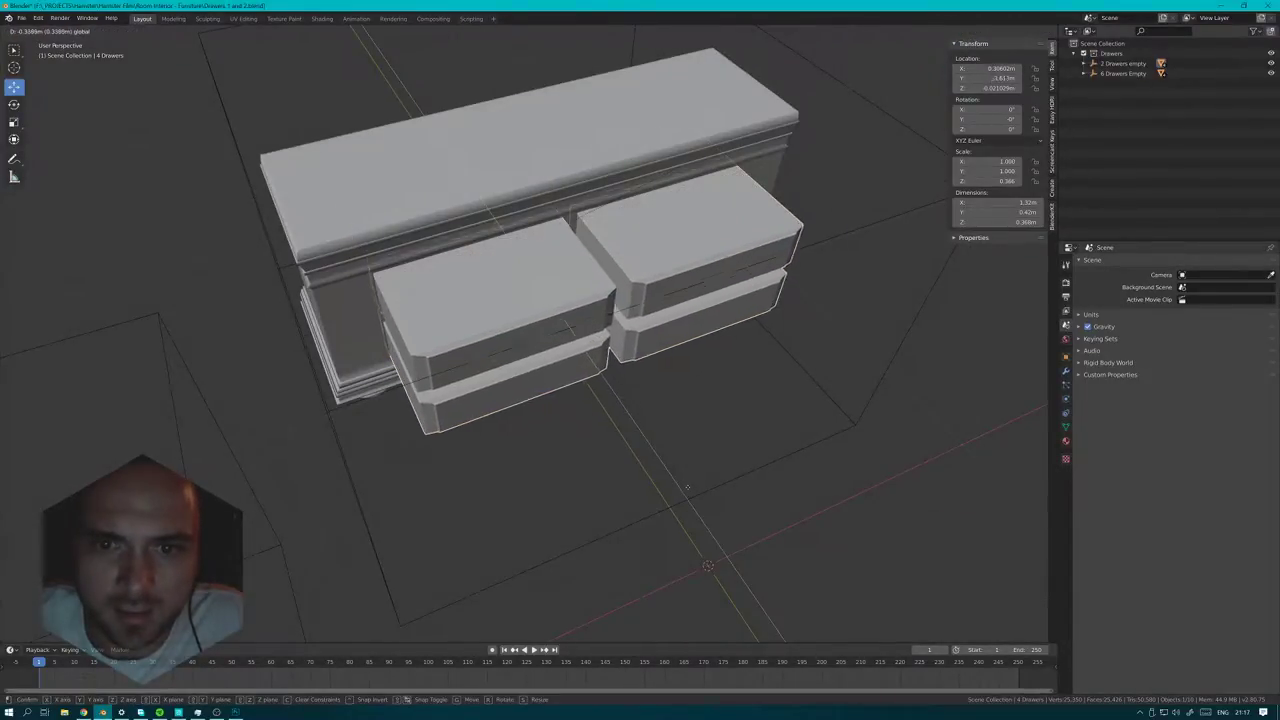
left_click(687, 487)
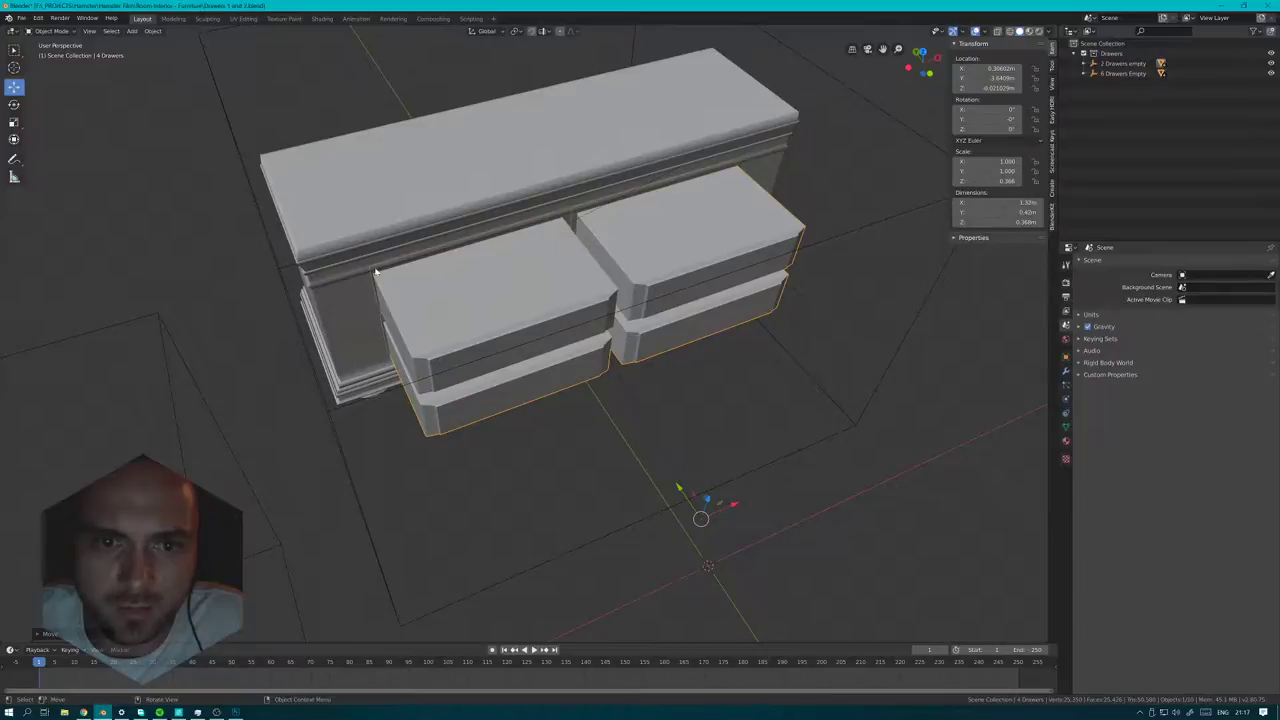
- Slide the pulled-out drawers object back into the four-drawer chest's outer body along the Y axis
middle_click_drag(567, 303, 446, 249)
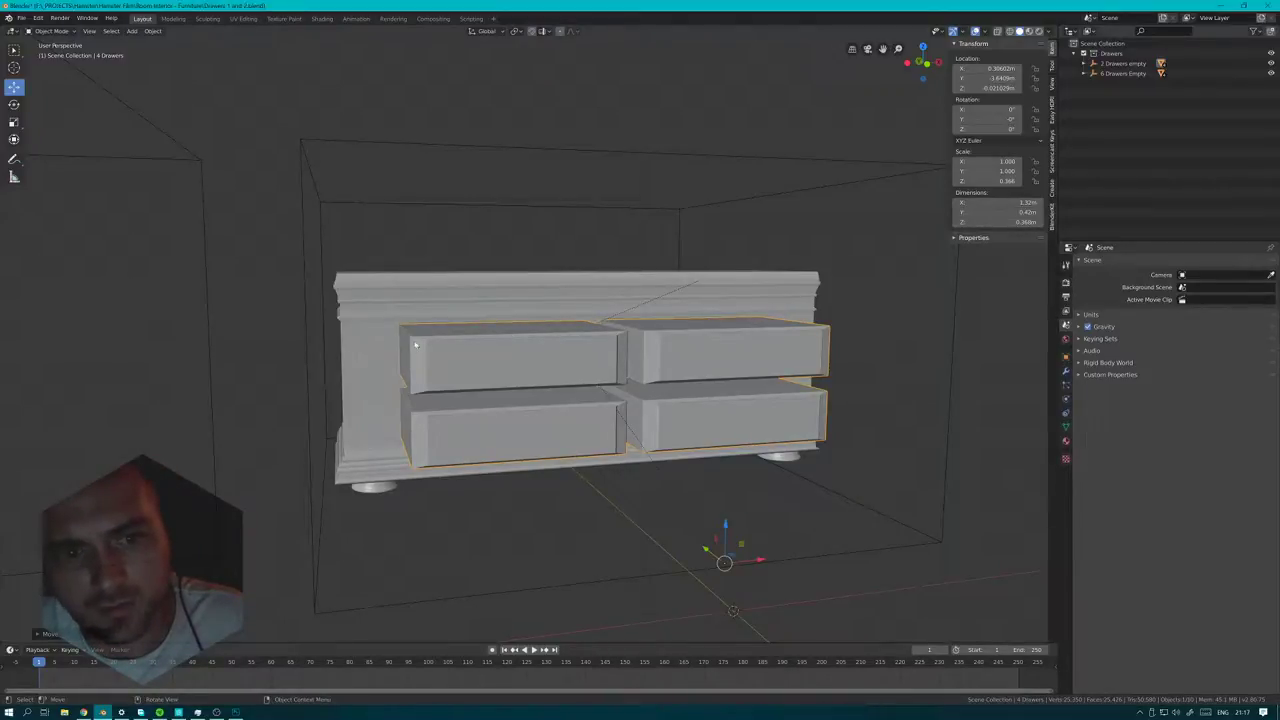
middle_click_drag(674, 404, 728, 357)
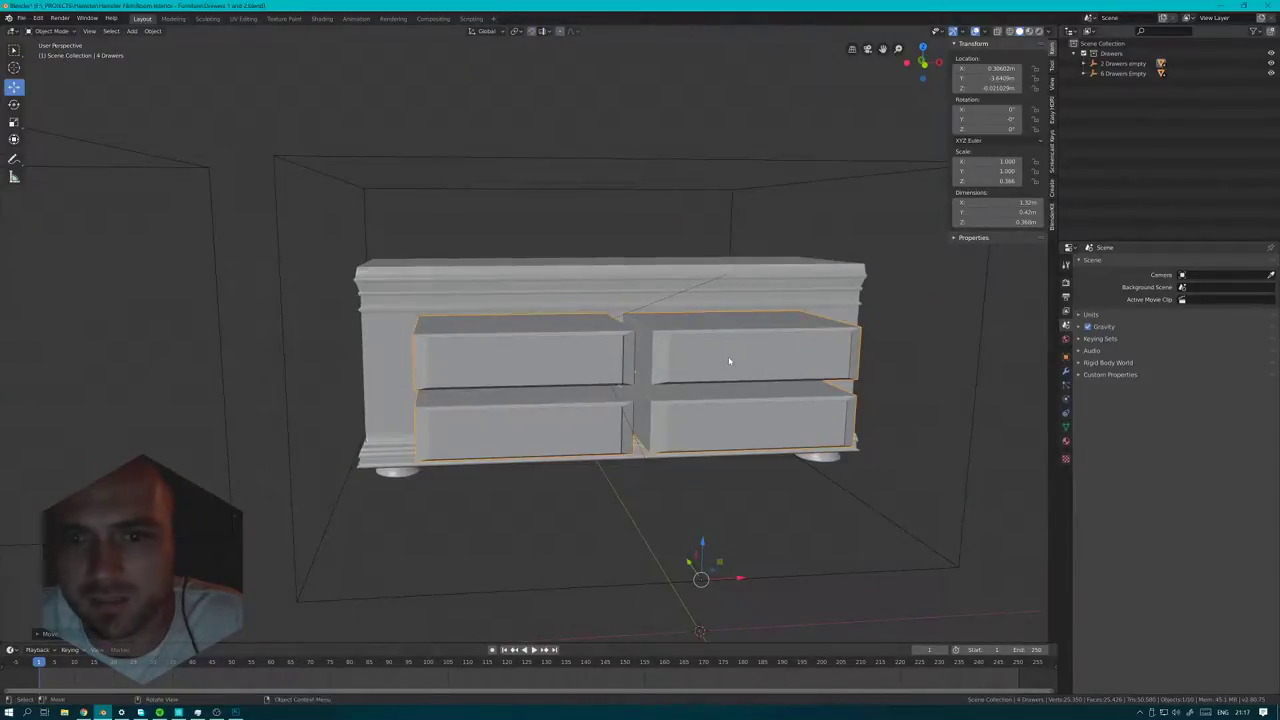
scroll(729, 358, "down", 2)
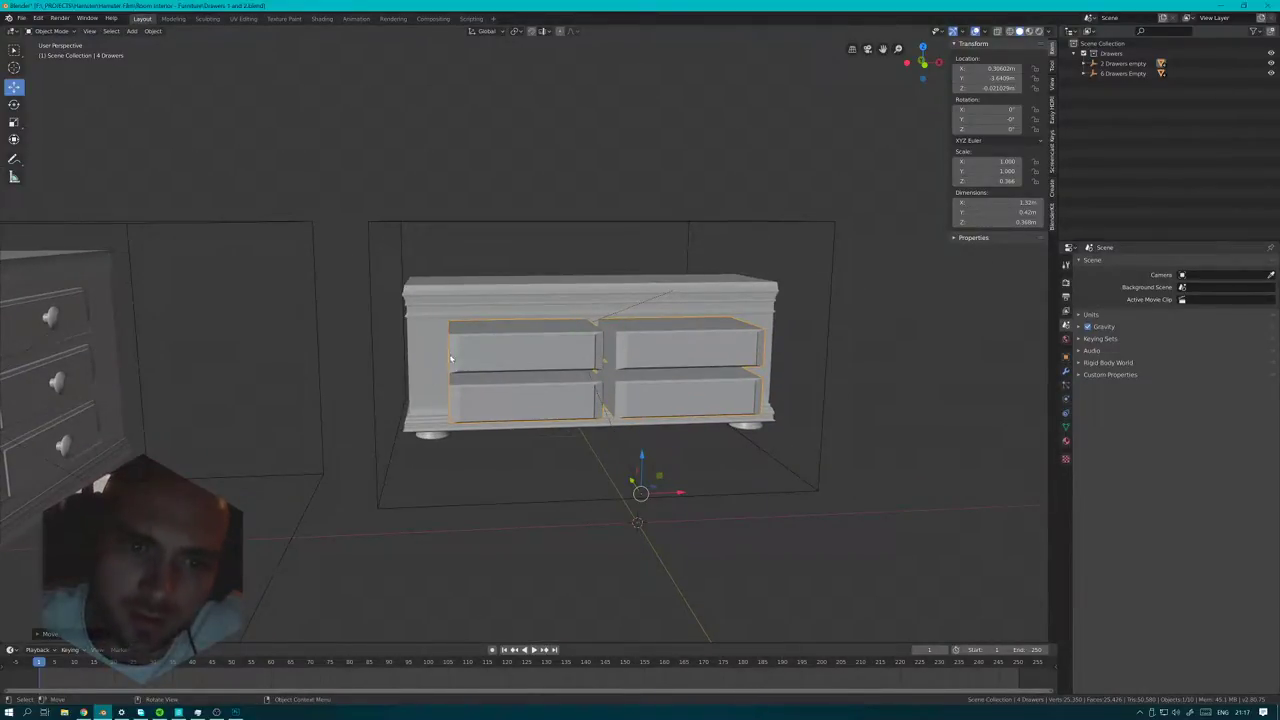
middle_click_drag(472, 366, 430, 345)
key("g")
key("y")
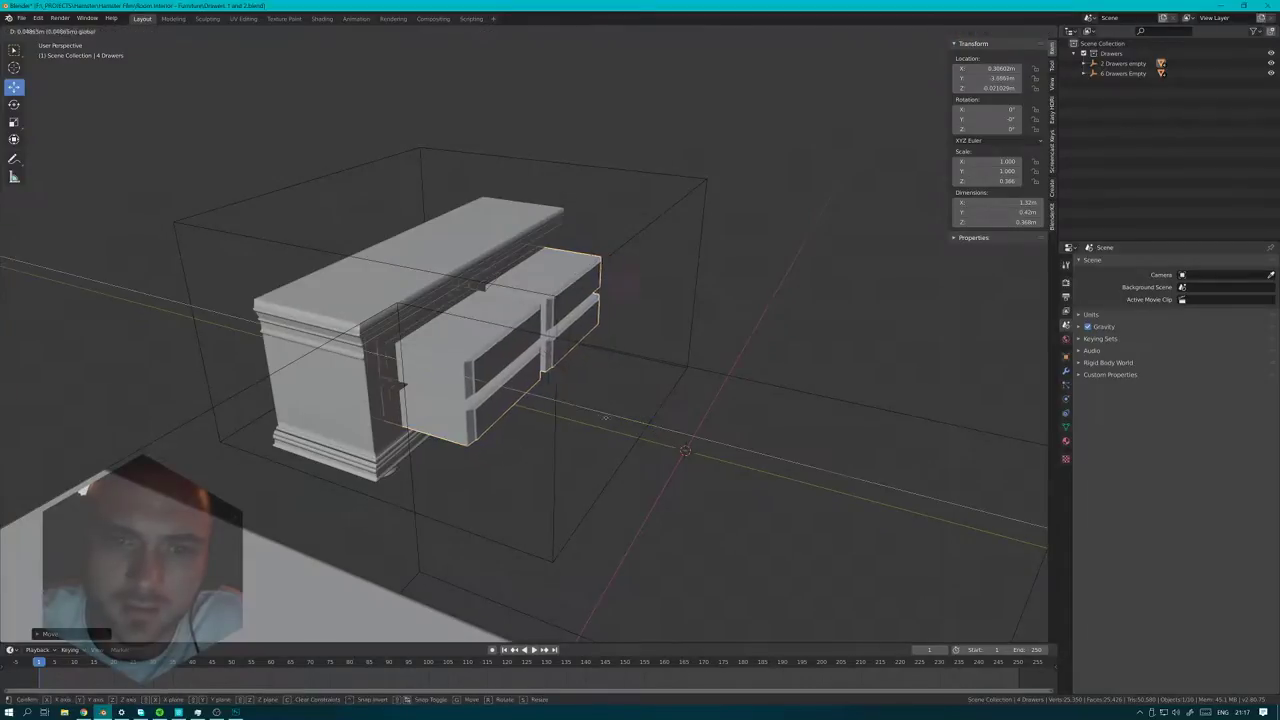
key("Escape")
scroll(527, 345, "up", 5)
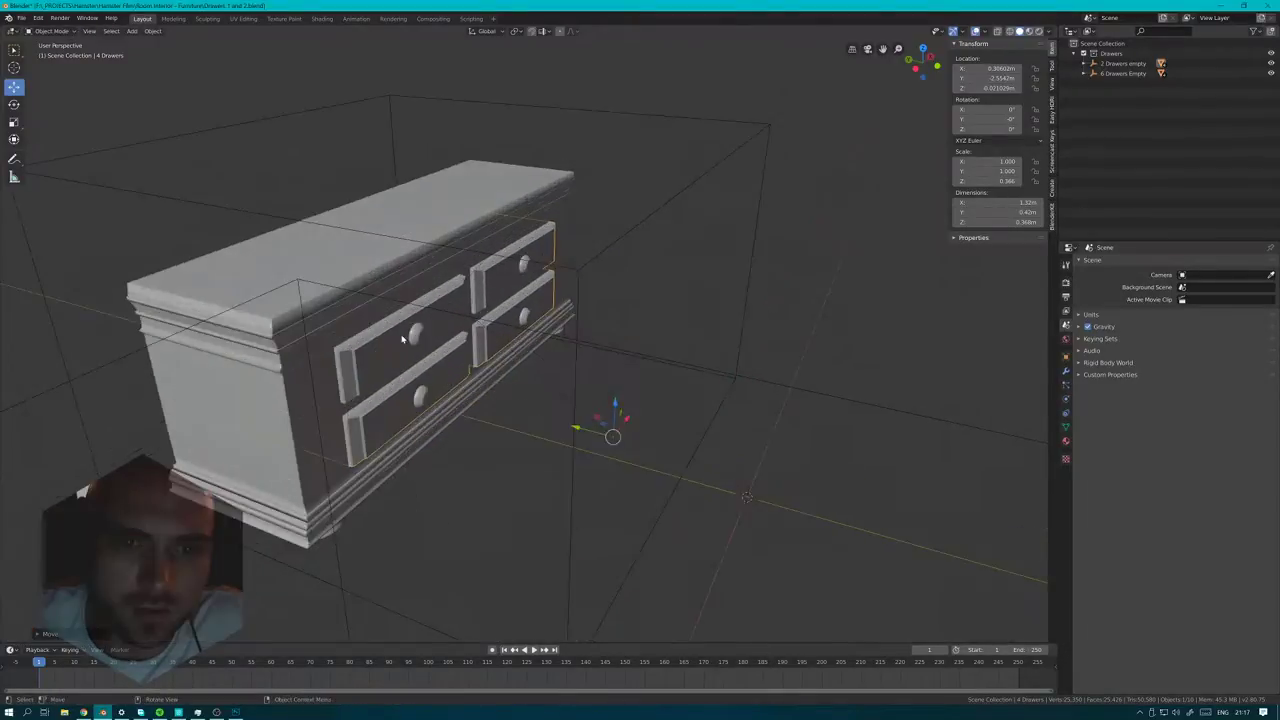
- Shift the four-drawer chest's drawers object freely, and clear its location
middle_click_drag(527, 345, 522, 350)
key("g")
left_click(449, 360)
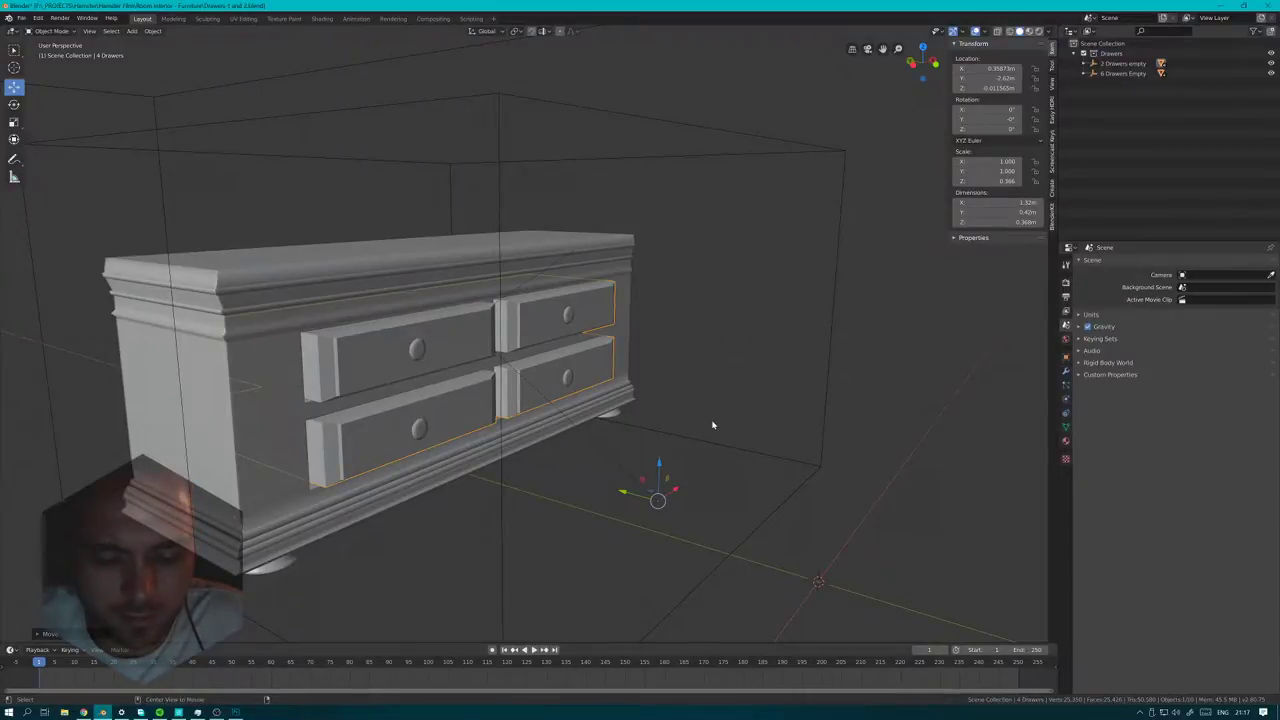
key("alt+g")
- Examine the four-drawer chest's displaced drawers, knobs and open body from several angles, comparing them with the six-drawer chest
middle_click_drag(446, 331, 595, 350)
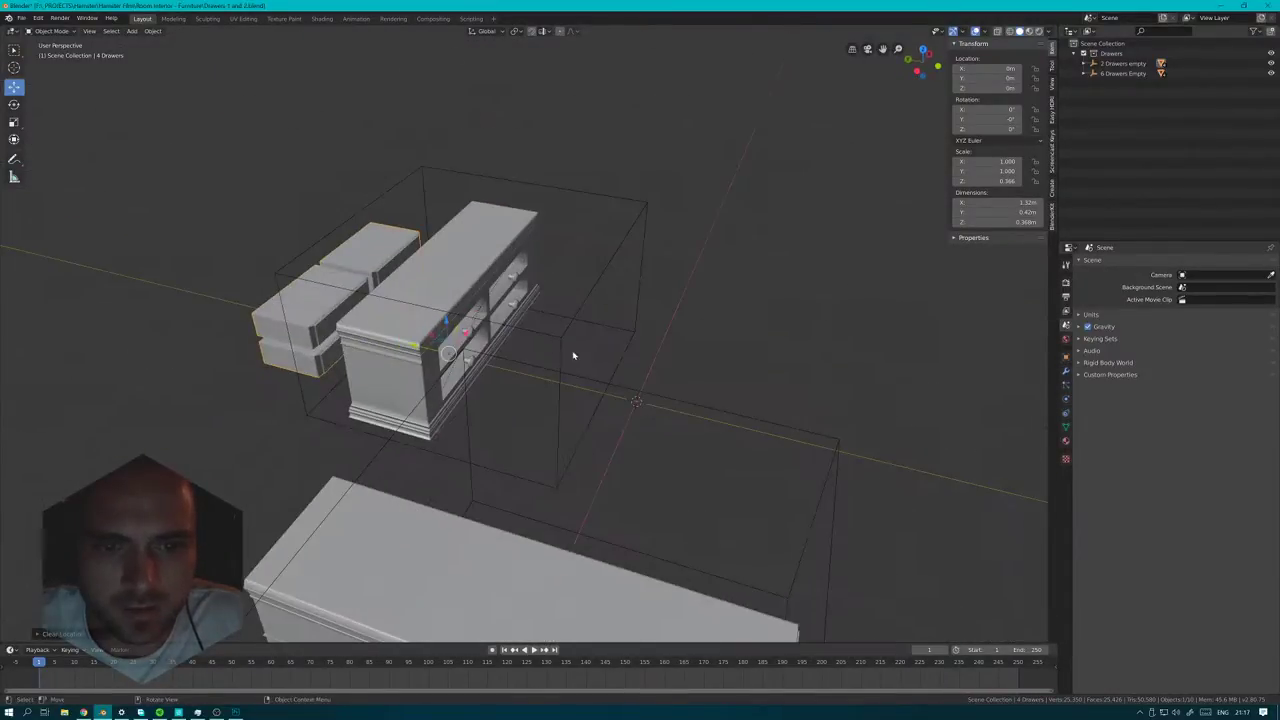
scroll(546, 366, "up", 6)
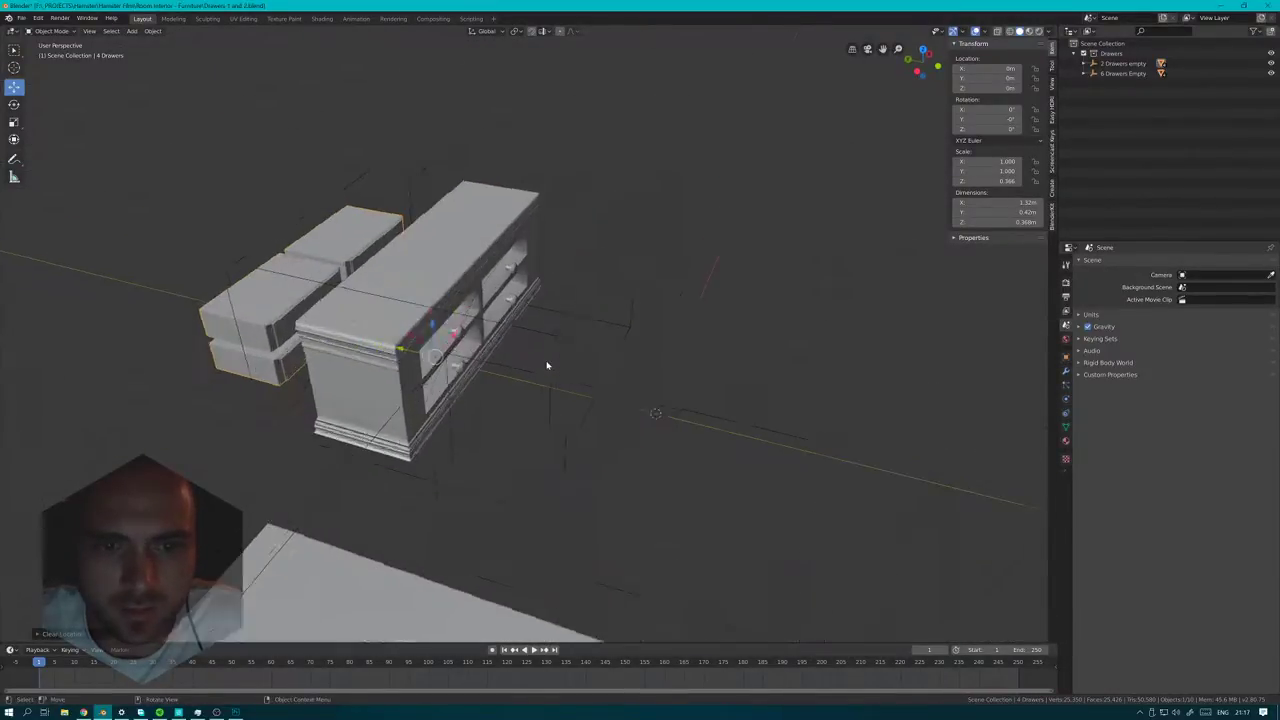
middle_click_drag(491, 367, 380, 346)
scroll(380, 346, "down", 2)
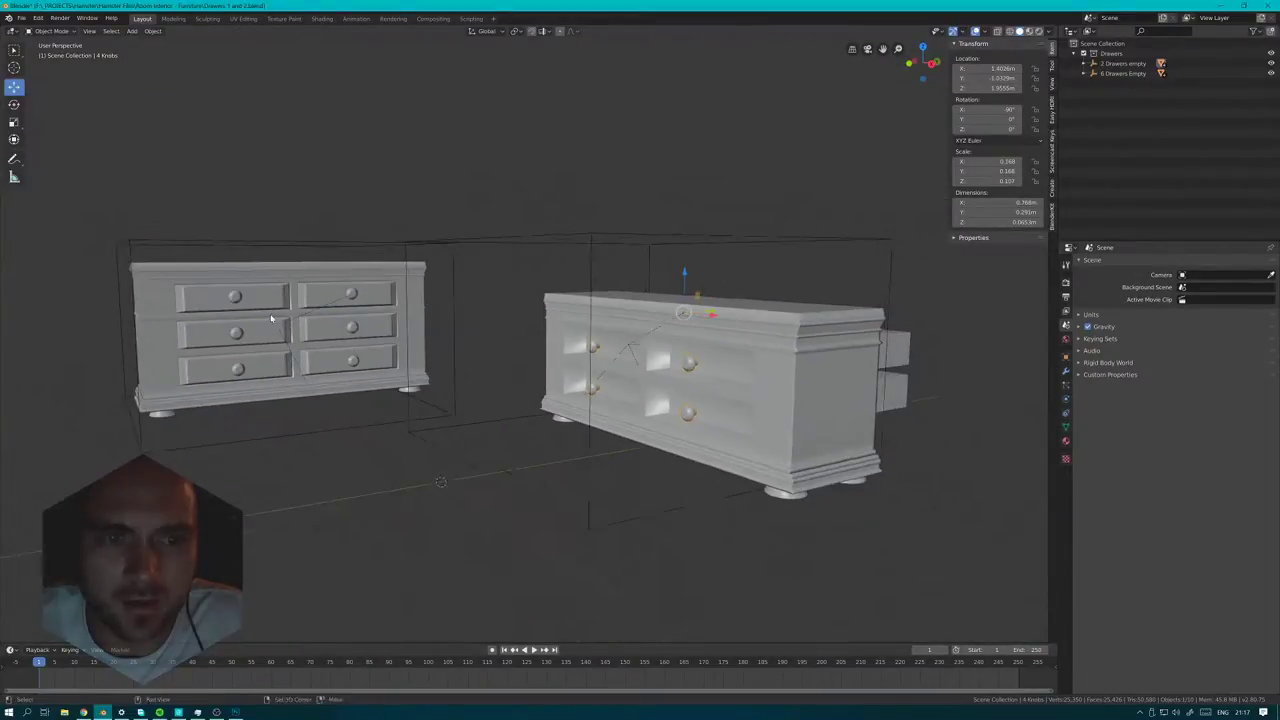
middle_click_drag(271, 317, 530, 355, "shift")
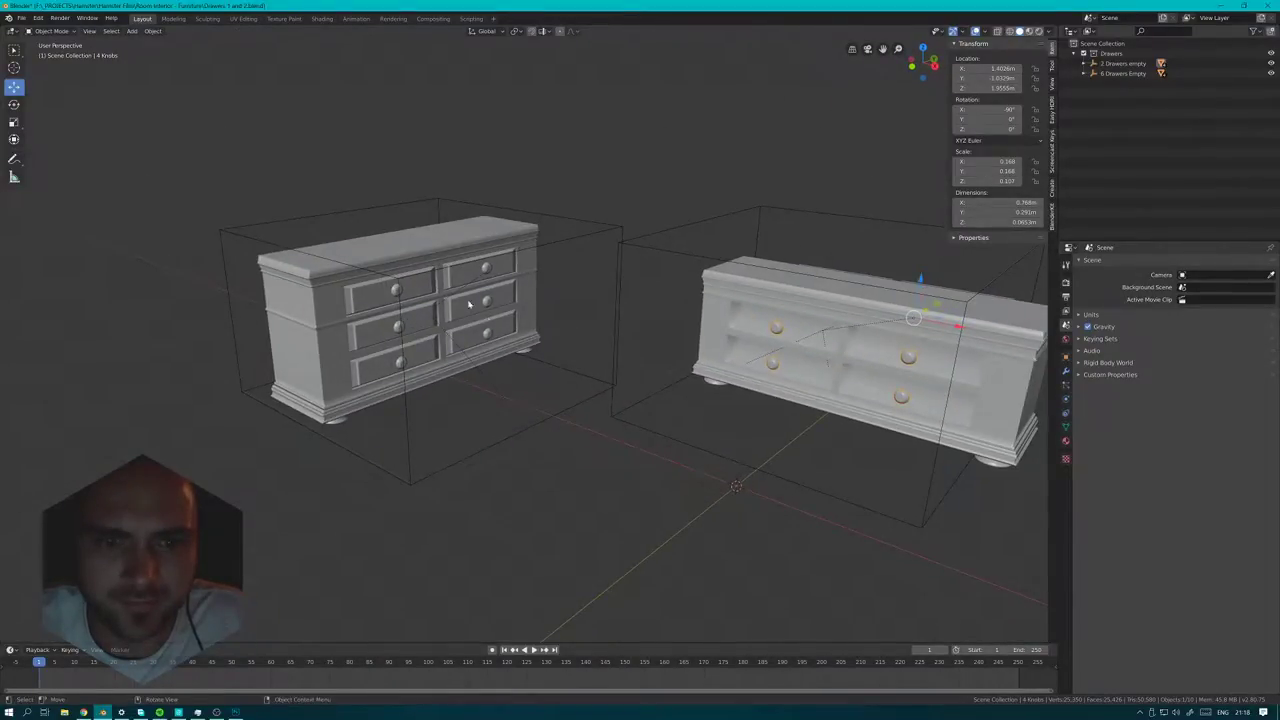
middle_click_drag(396, 291, 501, 321)
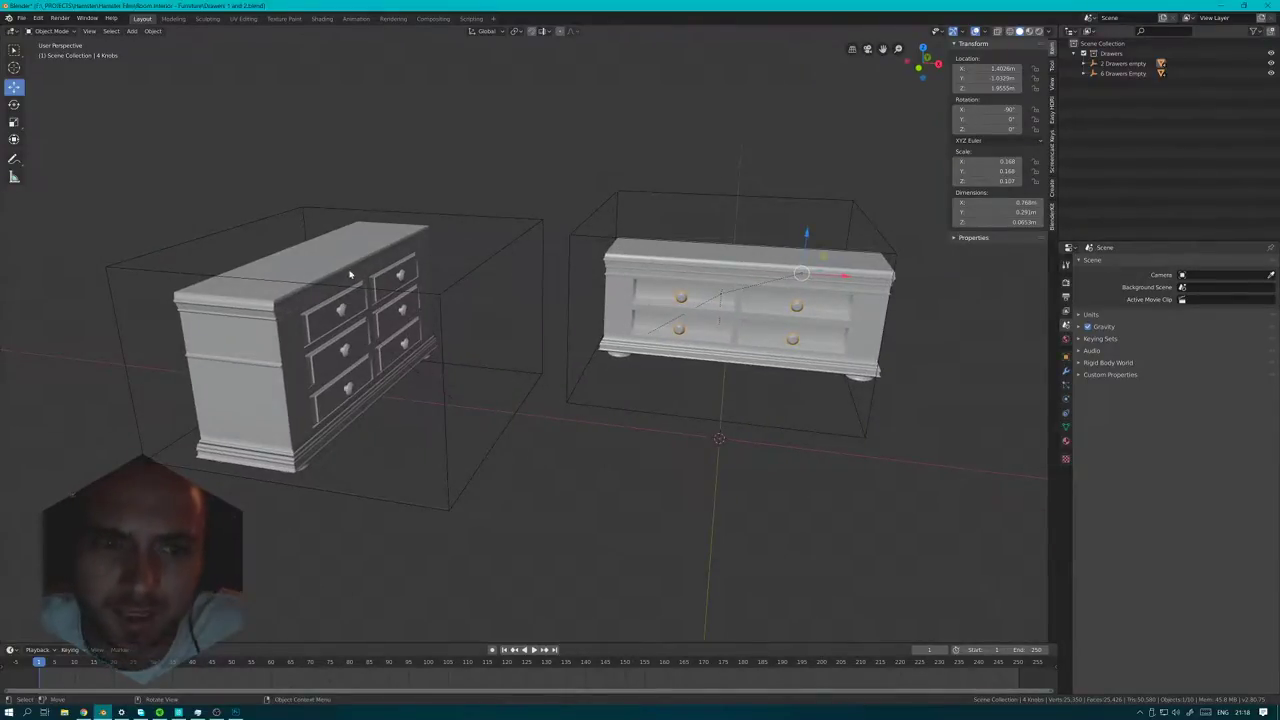
middle_click_drag(358, 296, 483, 277)
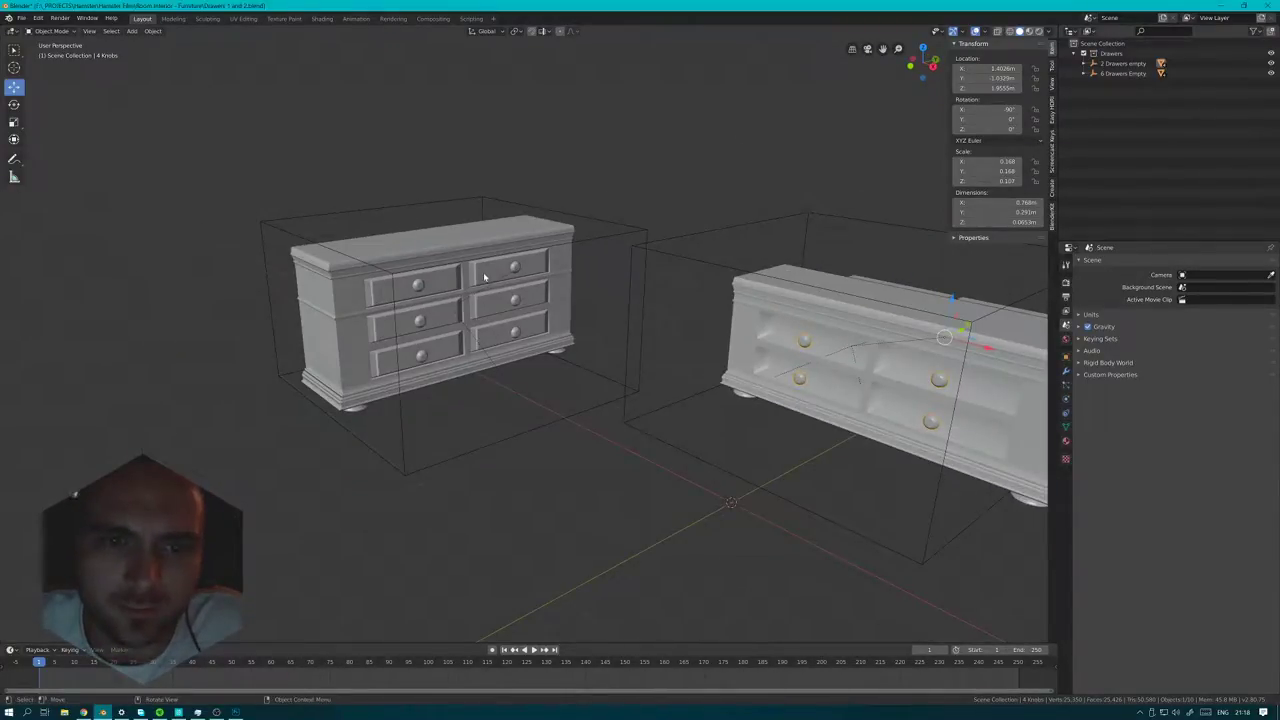
middle_click_drag(666, 352, 394, 350)
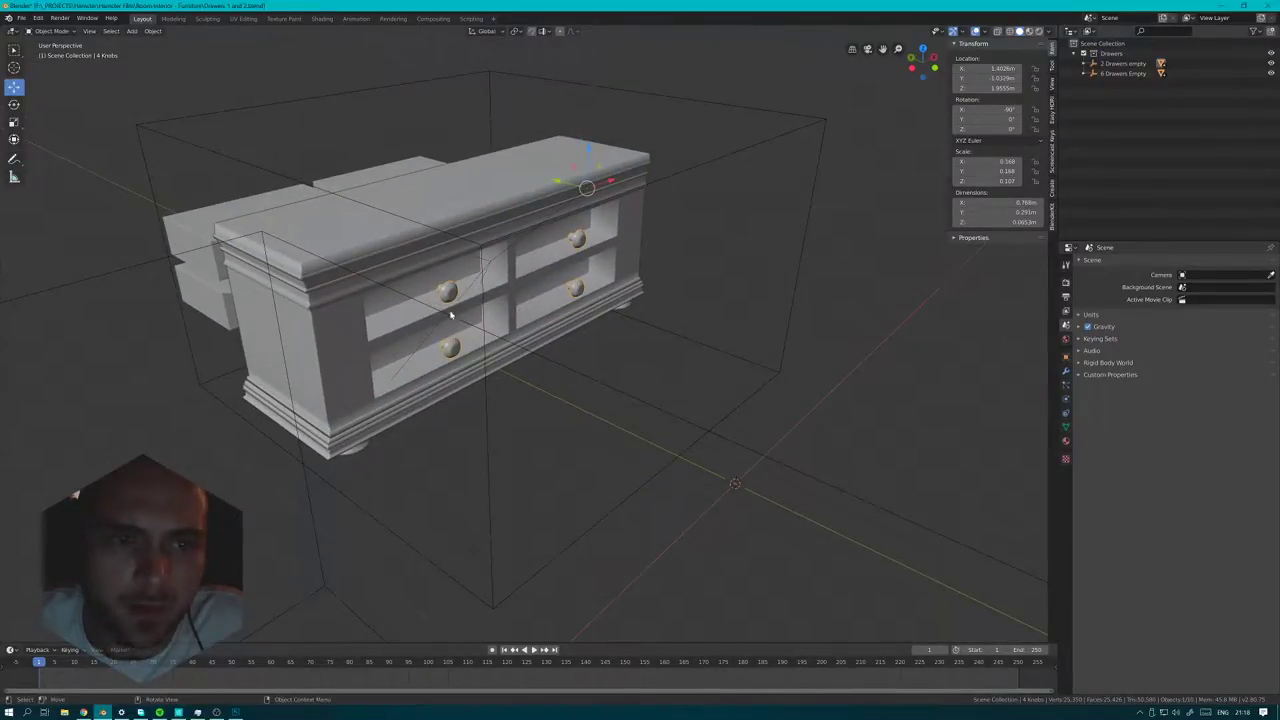
- Snap the 3D cursor to the four-drawer chest's outer body and add a cube mesh there
left_click(506, 291)
key("shift+s")
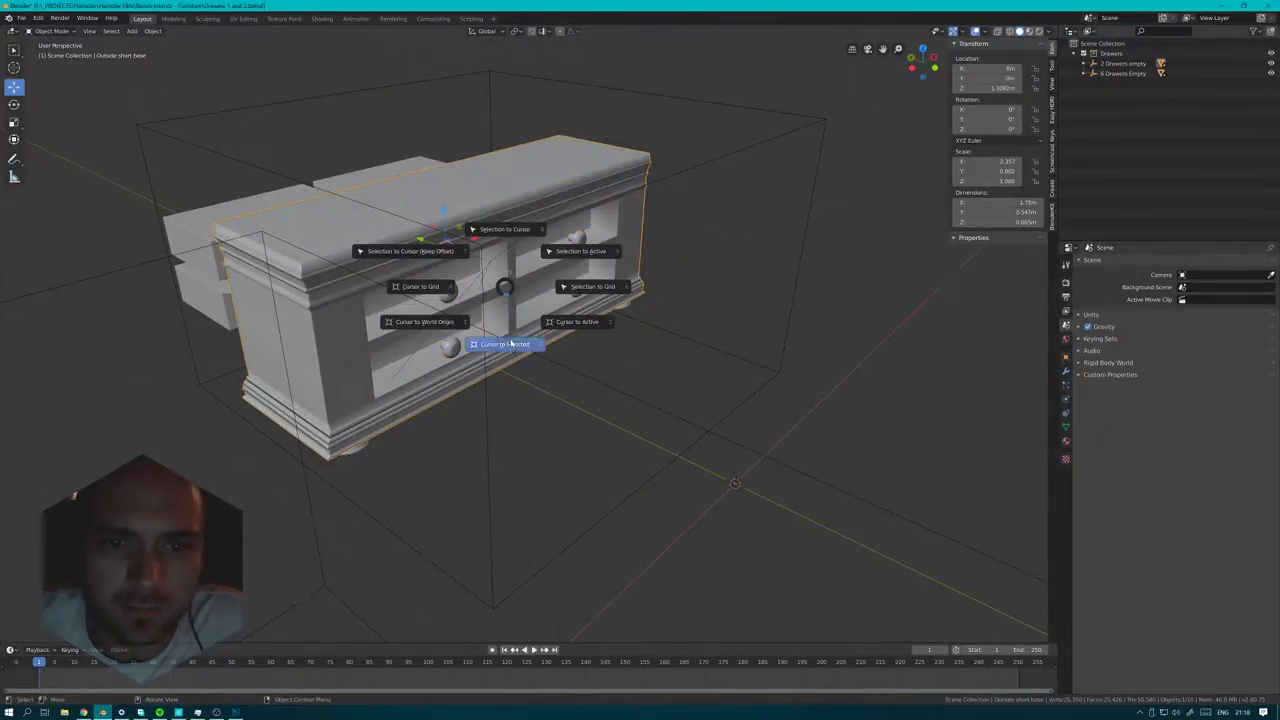
left_click(505, 350)
key("shift+a")
mouse_move(490, 317)
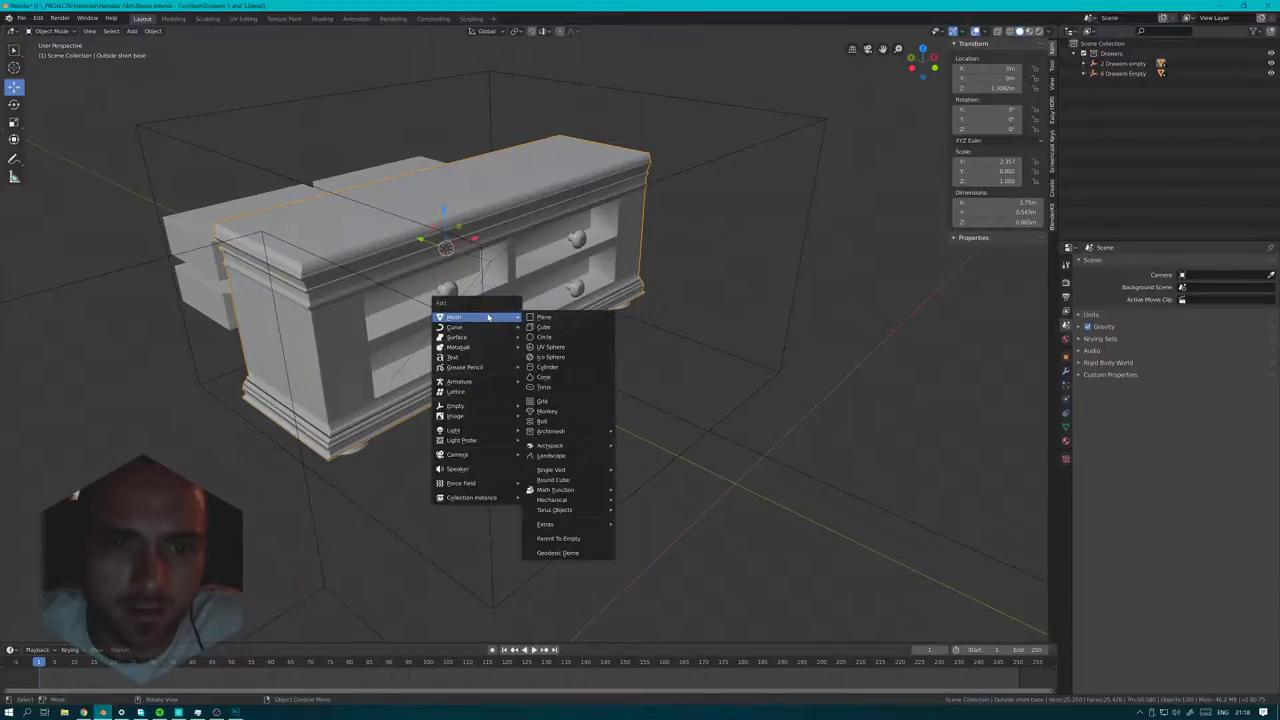
left_click(580, 330)
- Scale the new cube uniformly to about 0.74
scroll(637, 326, "down", 5)
key("s")
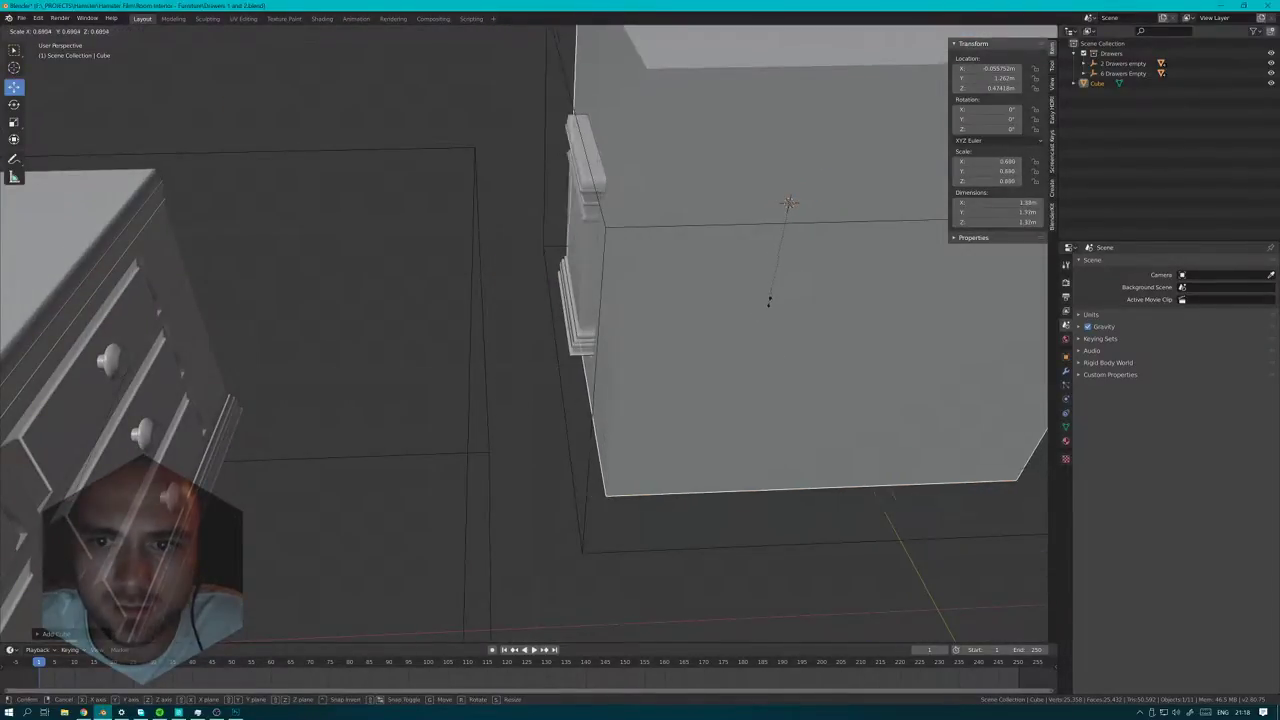
left_click(763, 308)
- Scale the cube's whole mesh along Y in Edit Mode to a depth of about 0.5 m
middle_click_drag(763, 308, 557, 329)
key("Tab")
key("a")
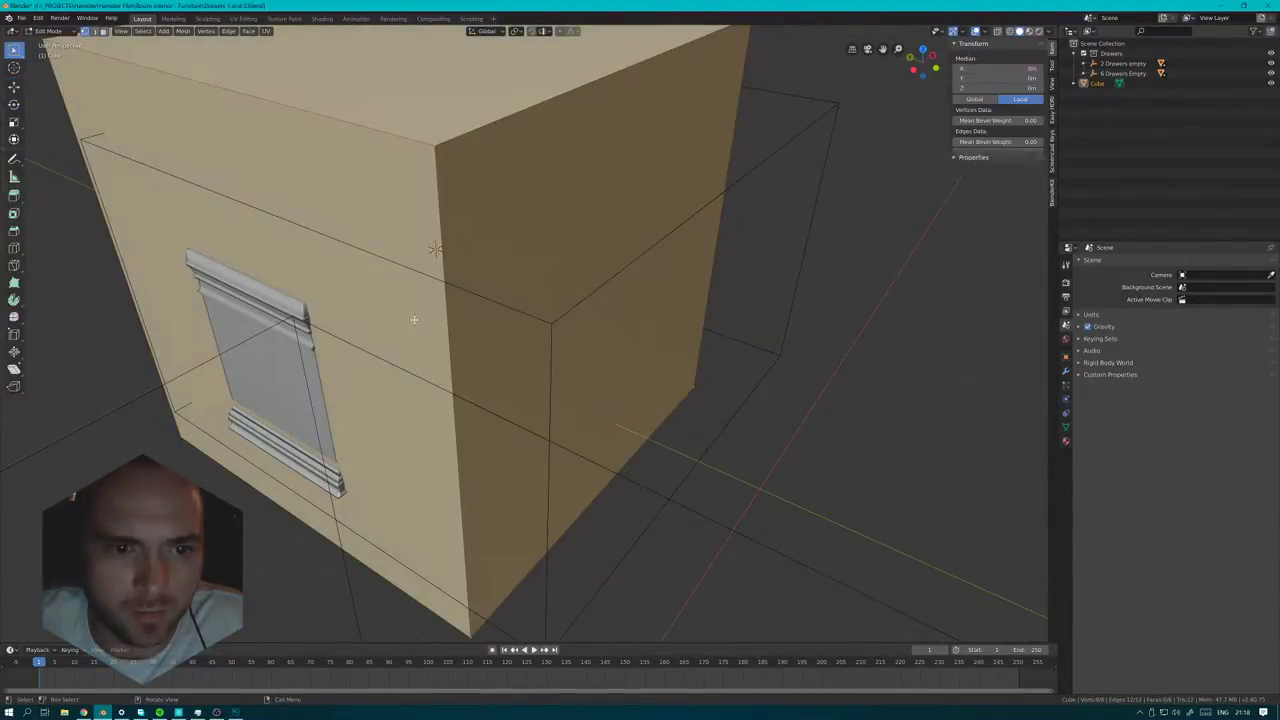
middle_click_drag(350, 304, 563, 345, "shift")
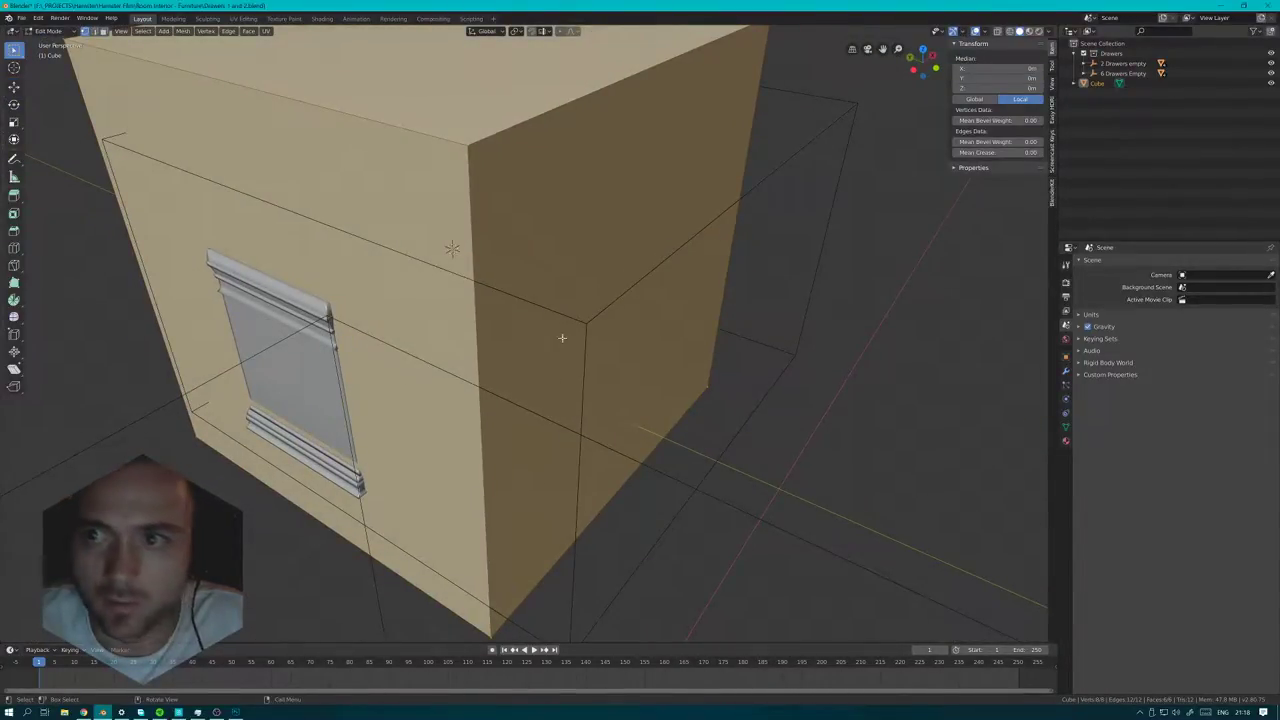
key("s")
key("y")
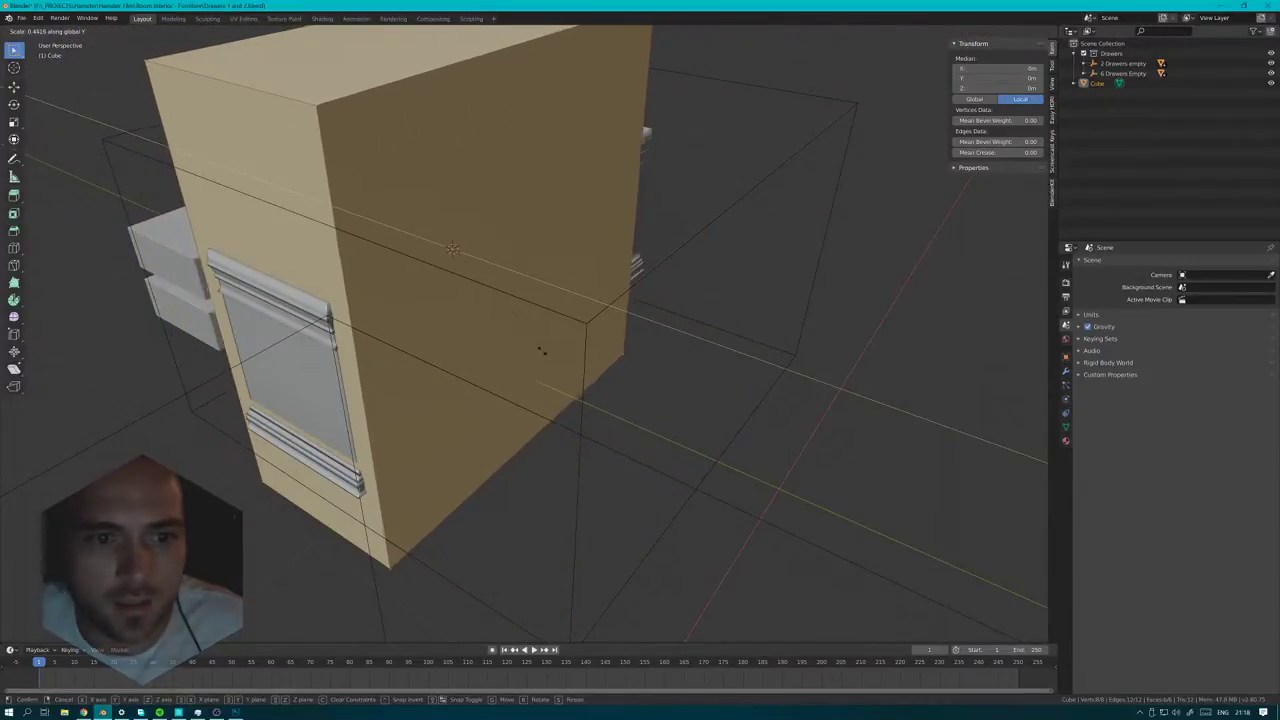
left_click(540, 335)
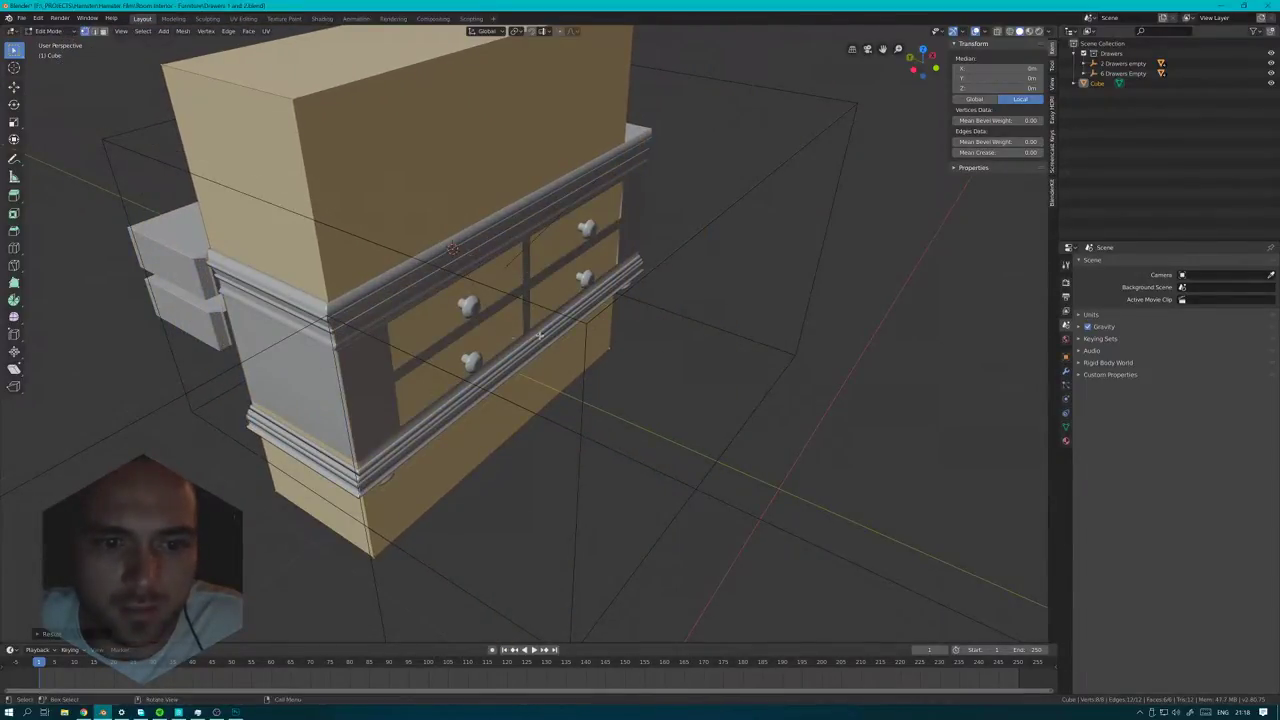
- Return to Object Mode and move the cube along X to about 0 m, centring it on the four-drawer chest
middle_click_drag(765, 396, 511, 289)
scroll(894, 376, "down", 3)
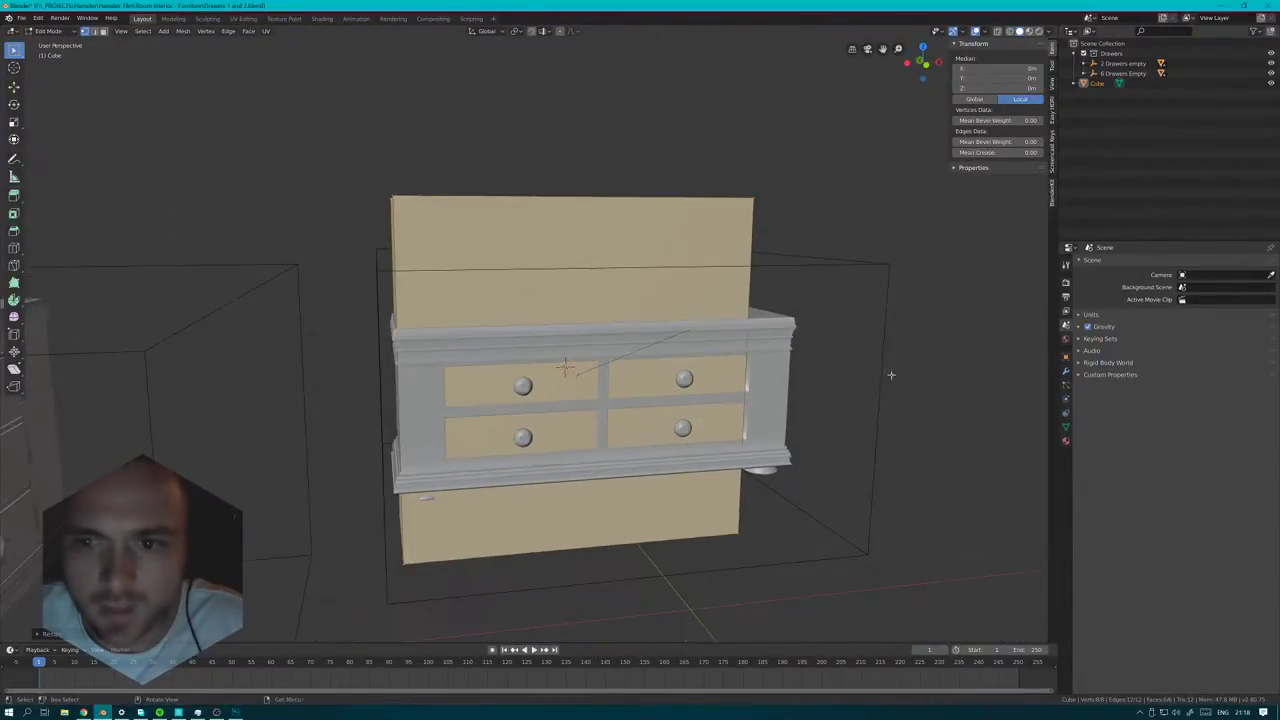
middle_click_drag(894, 376, 746, 396)
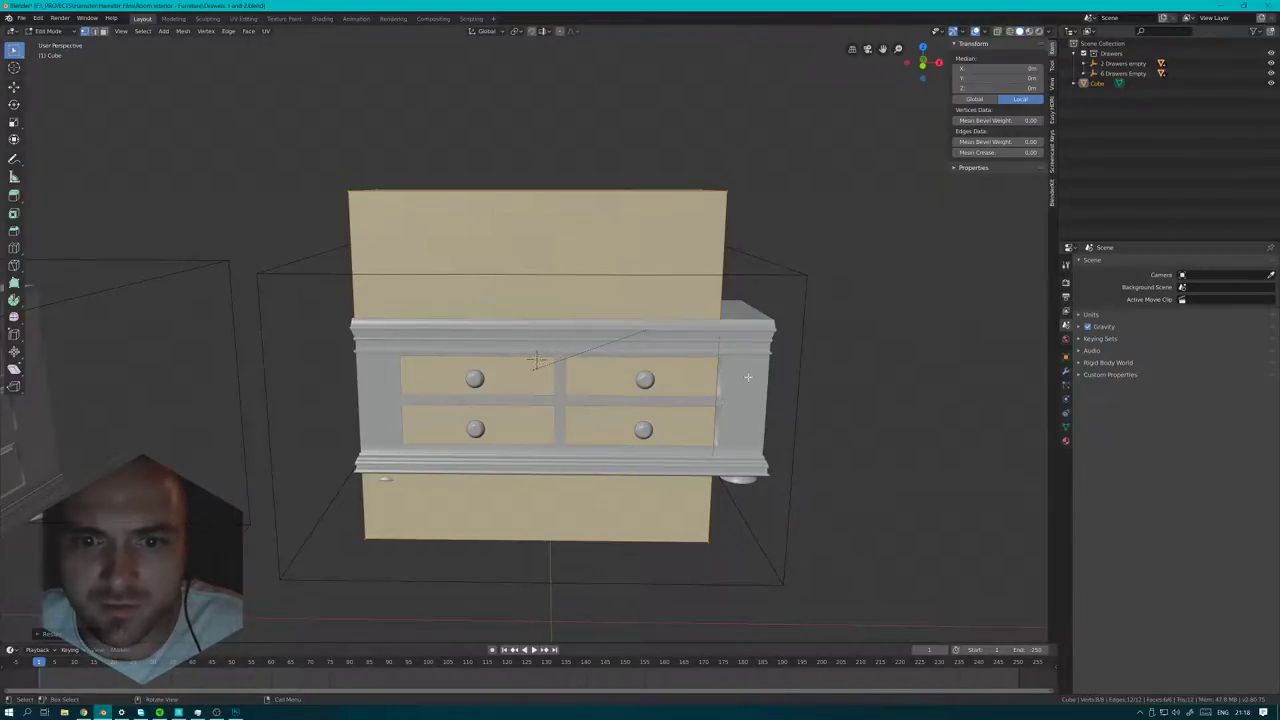
key("ctrl+Tab")
left_click(641, 311)
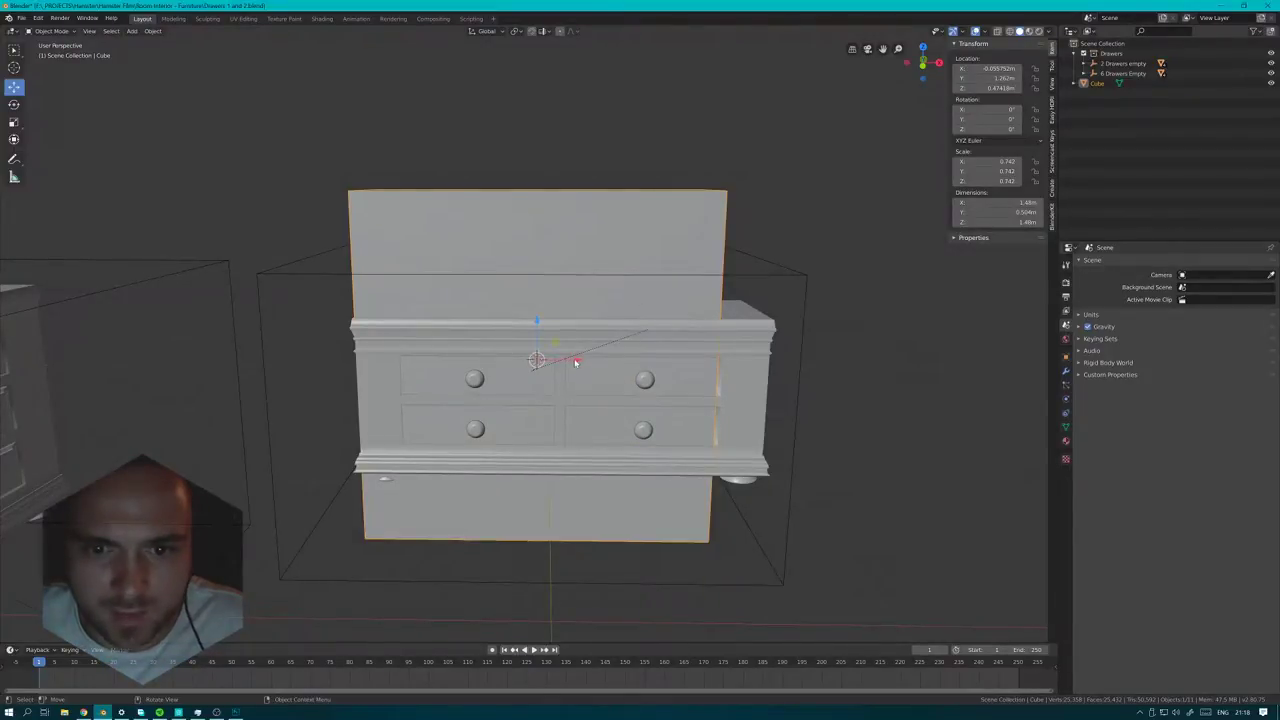
key("g")
key("x")
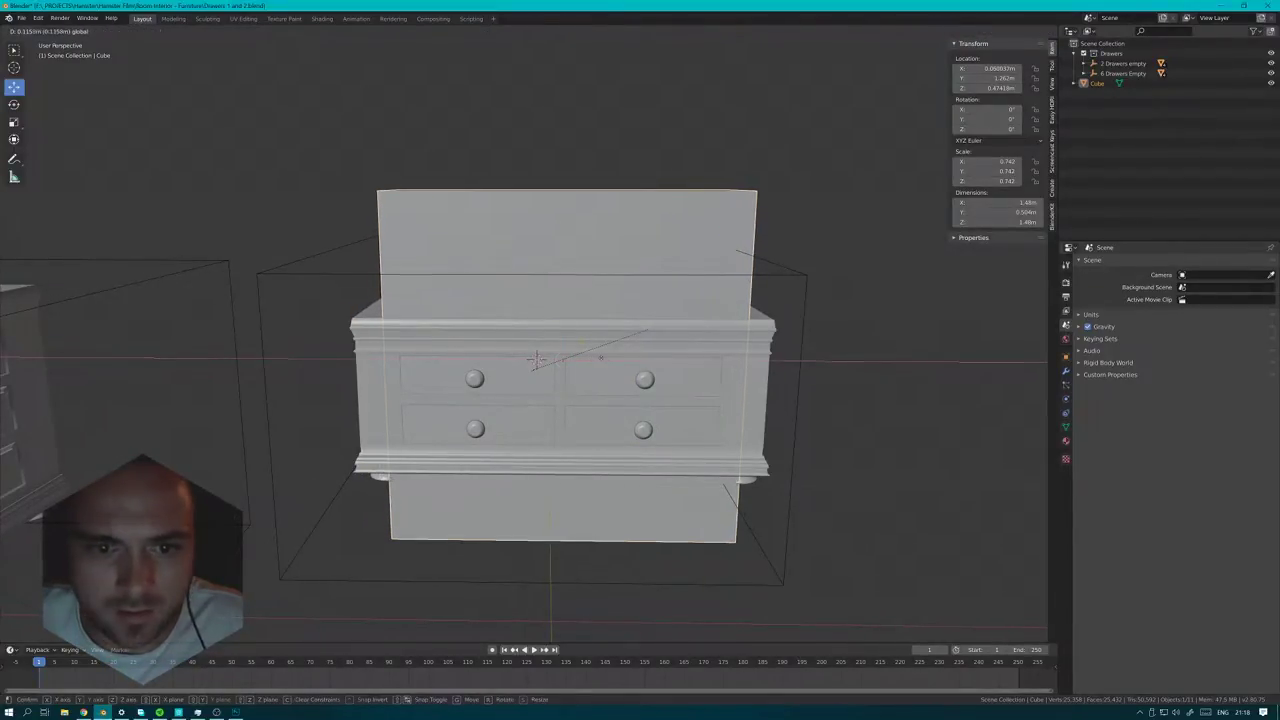
left_click(601, 358)
- Apply the scale of the cube around the four-drawer chest
middle_click_drag(330, 292, 452, 333)
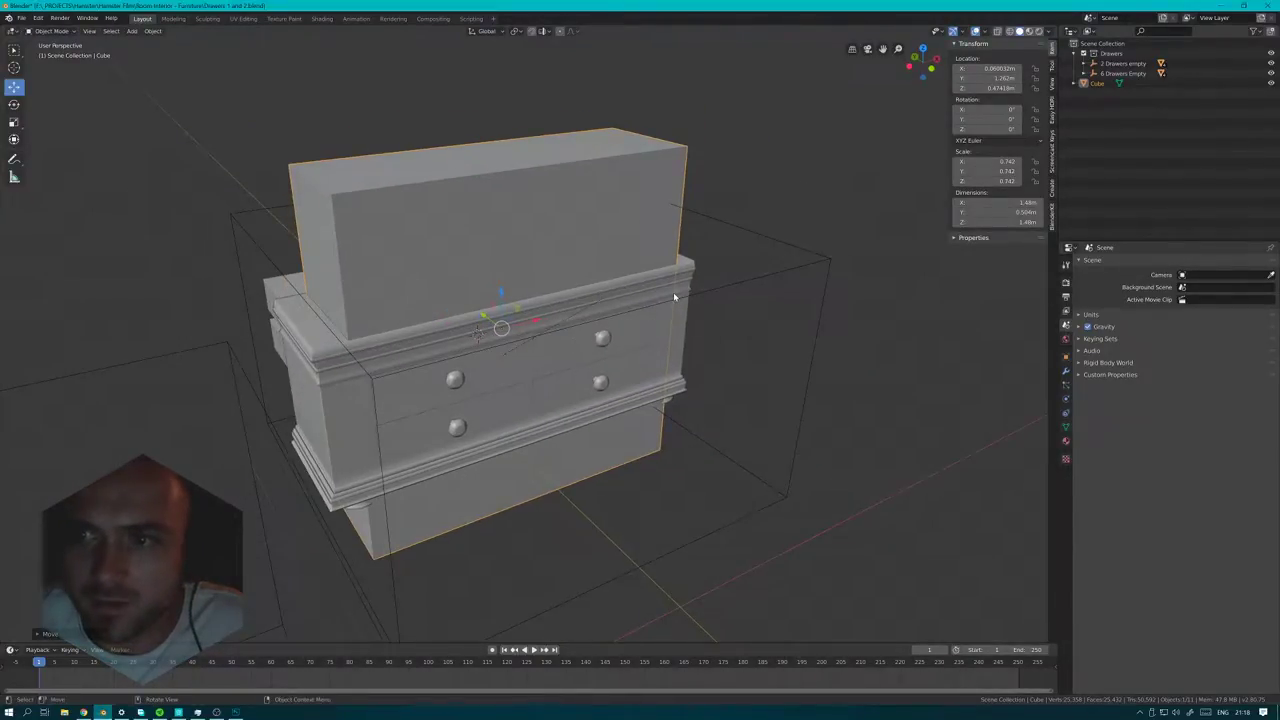
right_click(687, 237)
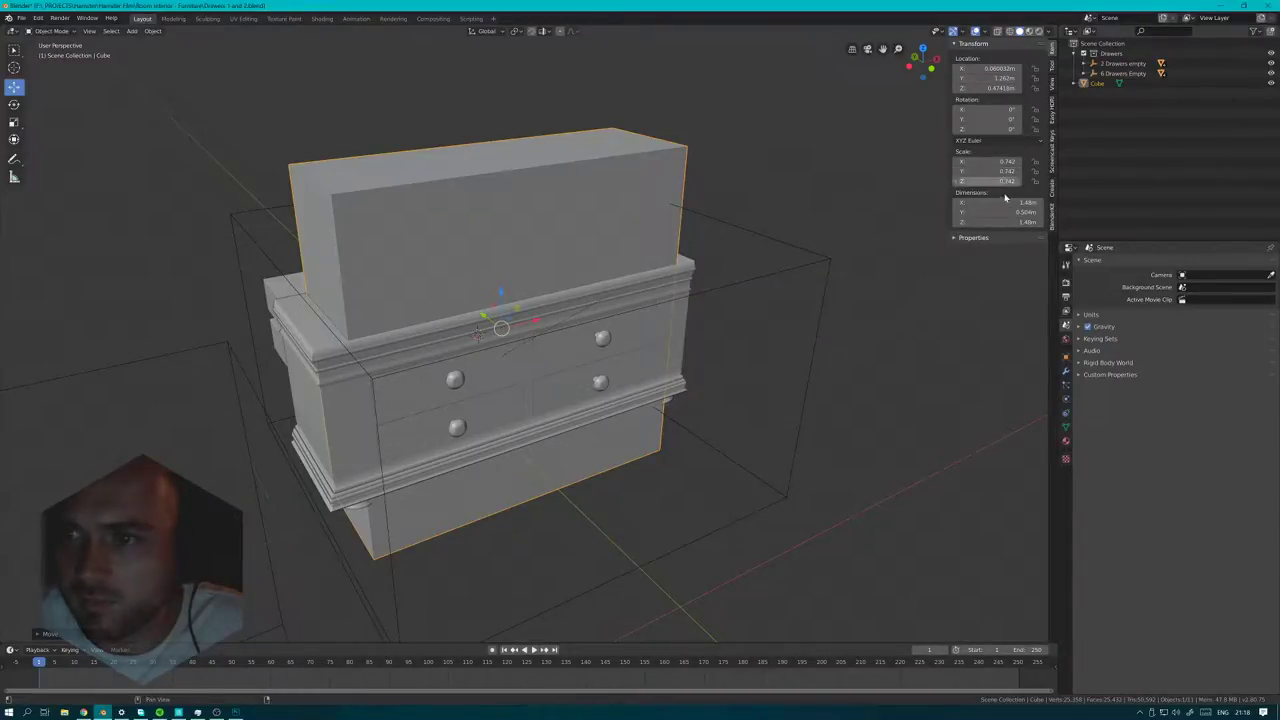
key("ctrl+a")
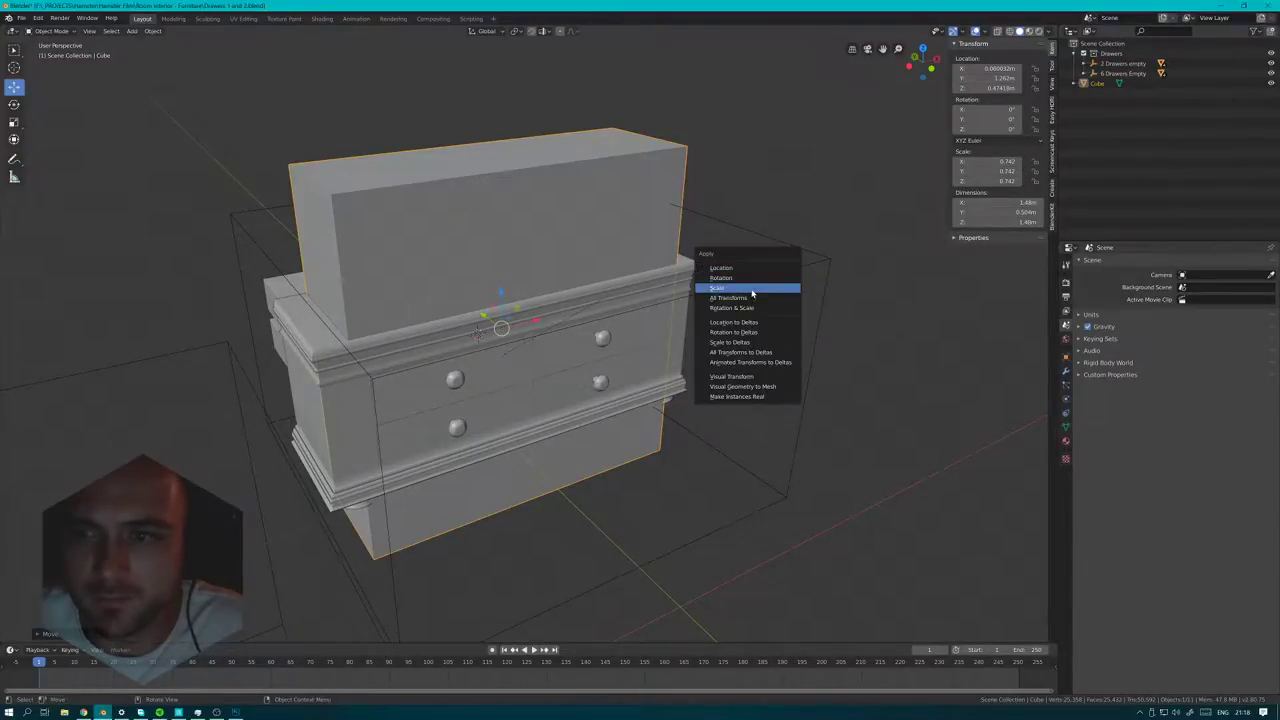
left_click(757, 290)
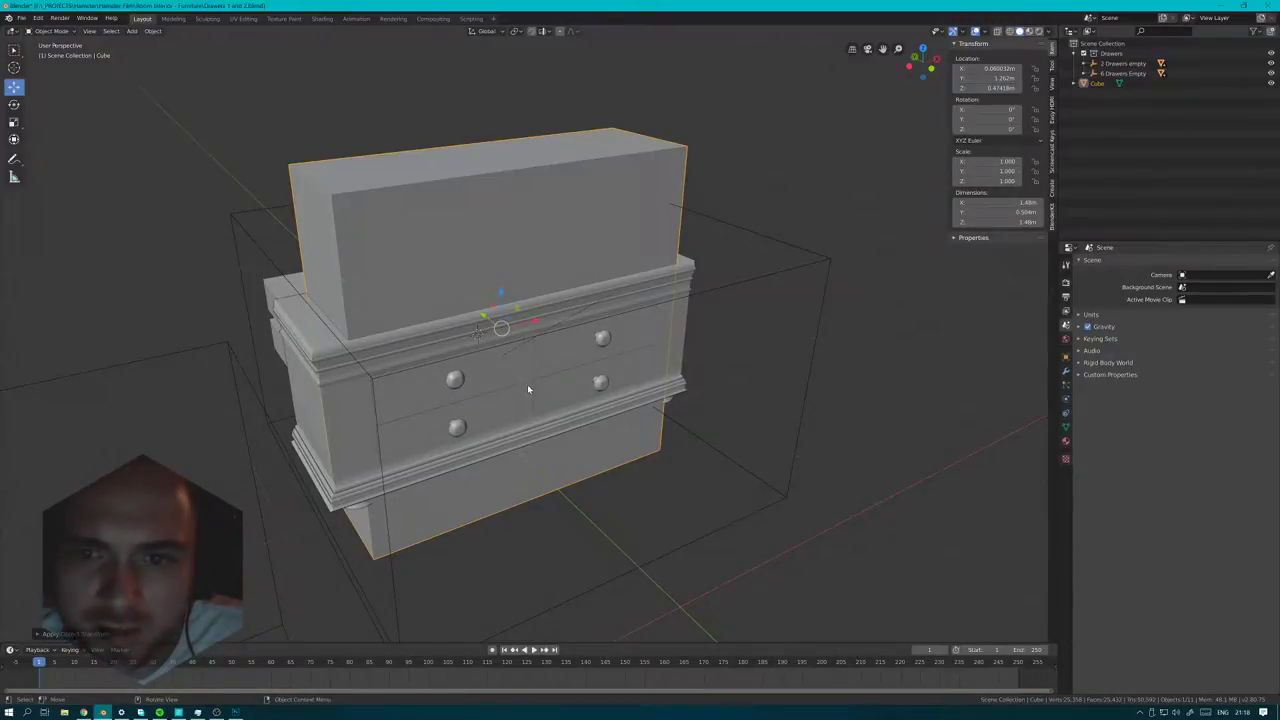
middle_click_drag(528, 388, 432, 353)
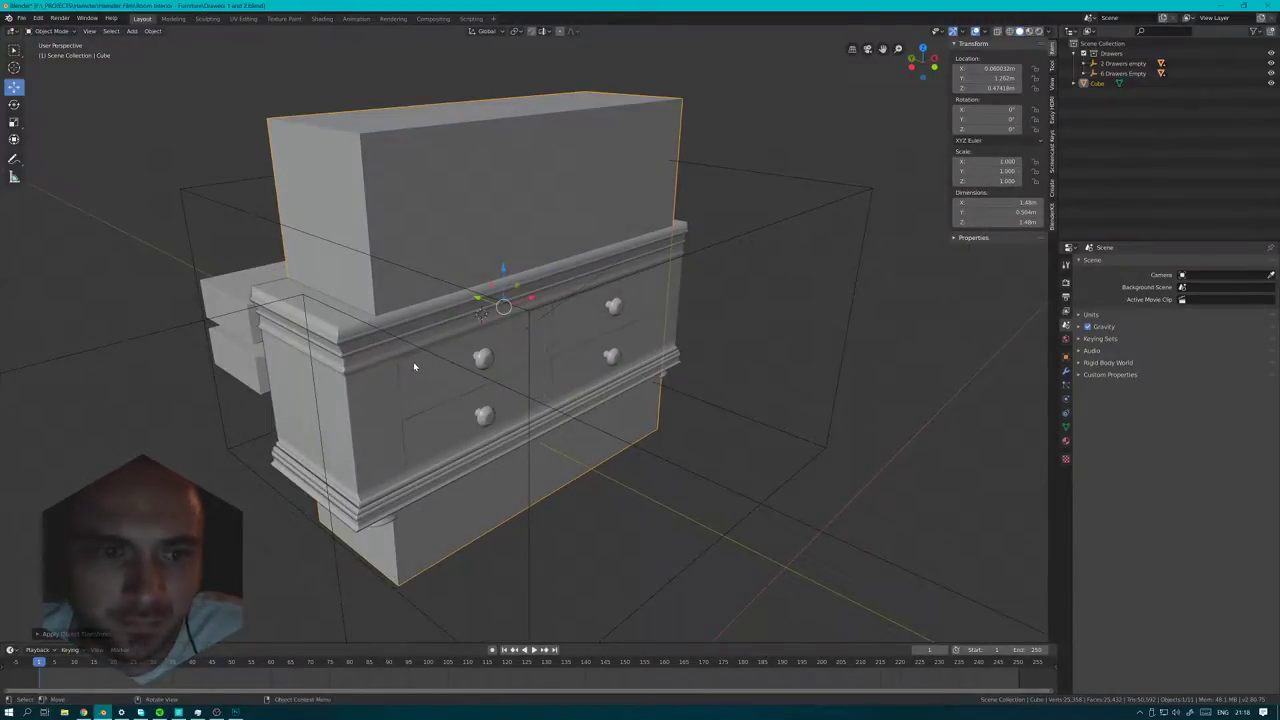
- Scale the cube's whole mesh along X in Edit Mode to a width of about 1.71 m, then return to Object Mode
key("Tab")
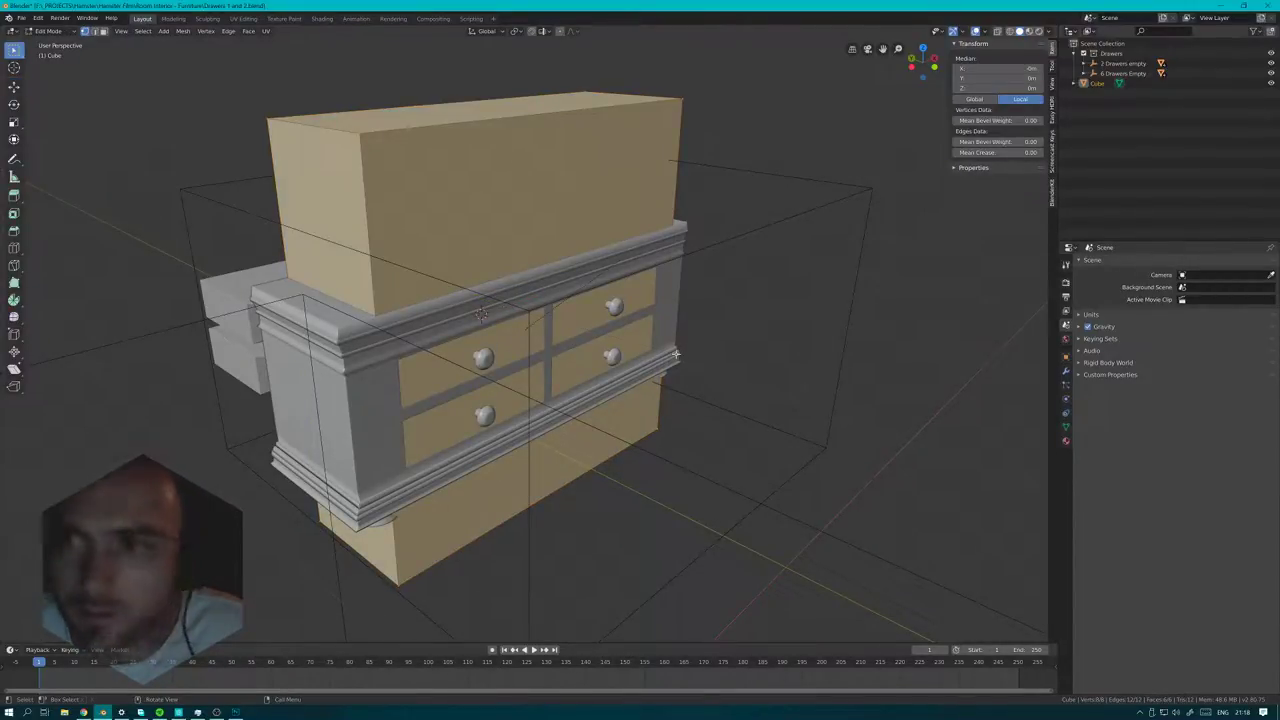
key("s")
key("x")
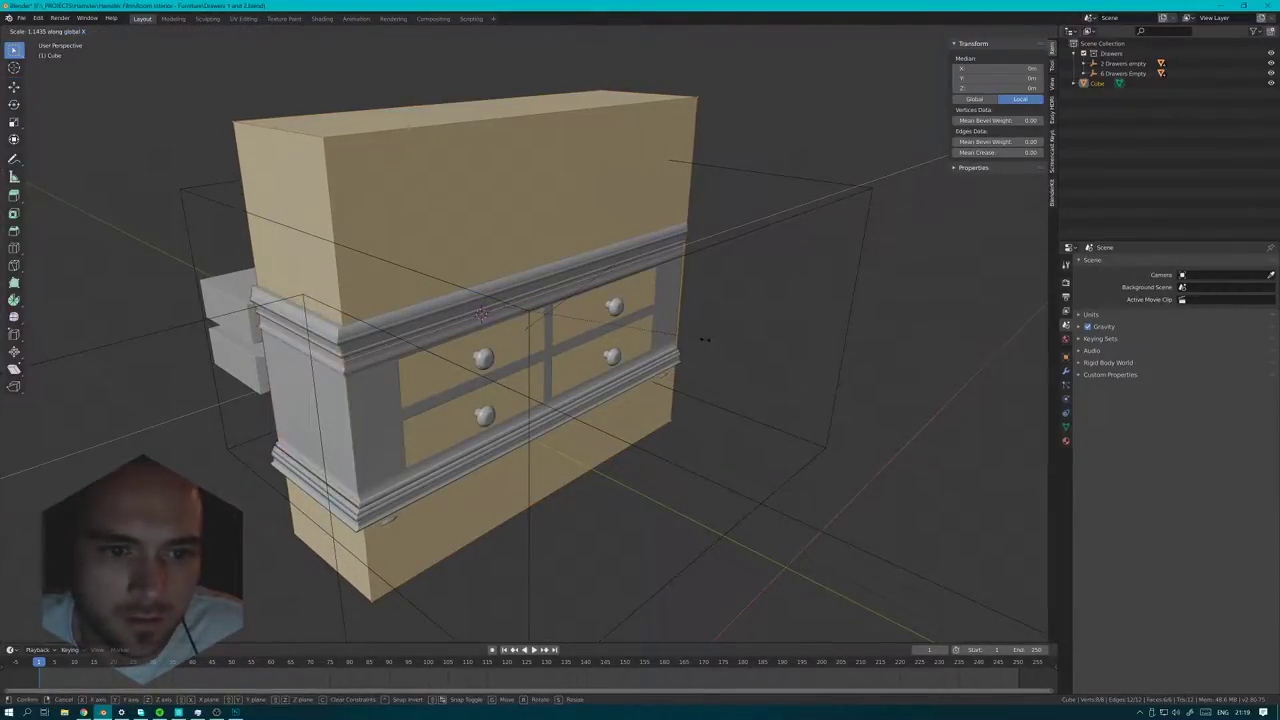
left_click(718, 345)
key("Tab")
scroll(711, 343, "down", 2)
middle_click_drag(711, 343, 625, 352)
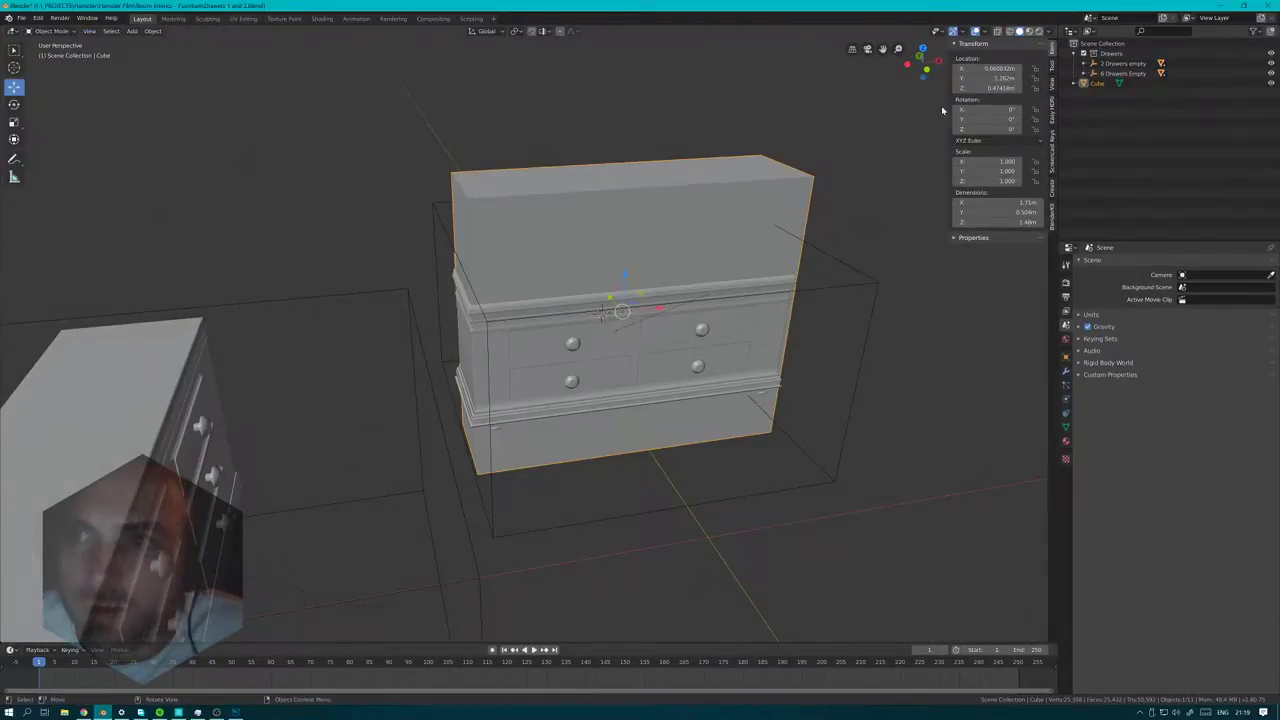
- Hide the empties surrounding both chests, then hide the six-drawer chest
left_click(984, 33)
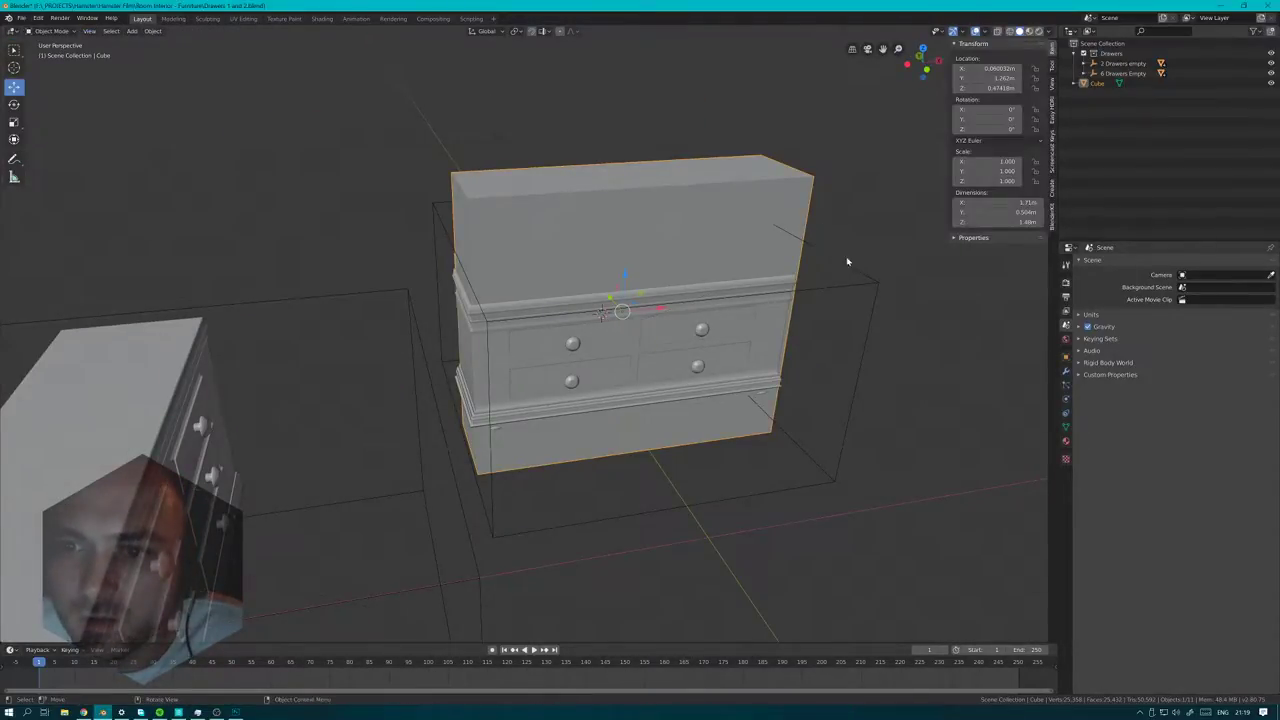
left_click(871, 283)
key("h")
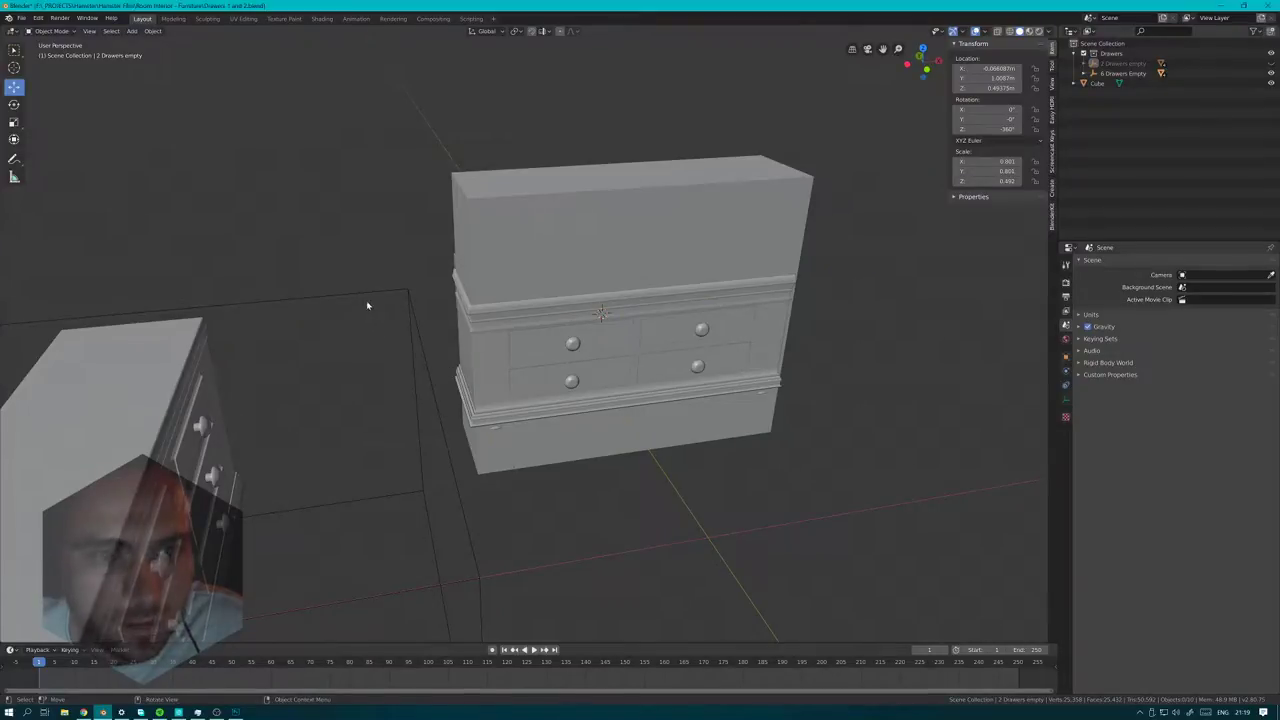
left_click(371, 297)
key("h")
scroll(523, 234, "up", 1)
scroll(449, 353, "down", 4)
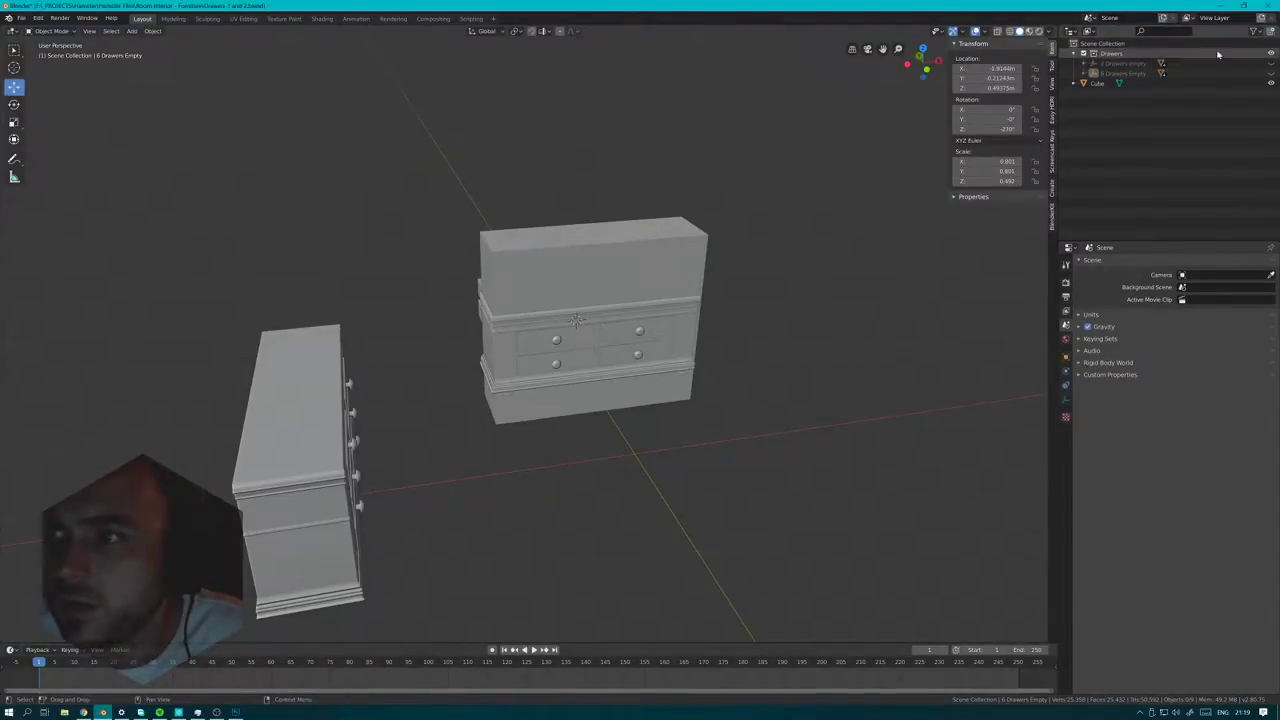
left_click(1083, 74)
left_click(1271, 122)
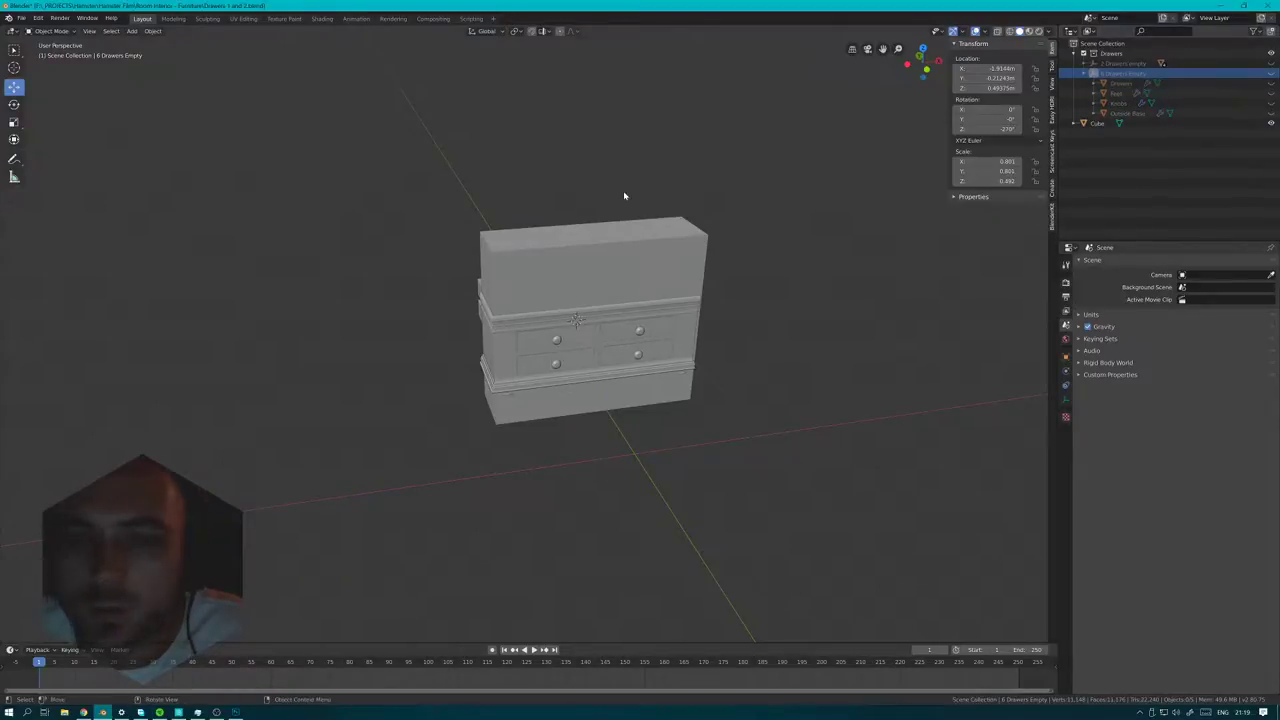
- Set the cube's X location to 0 m and select the four-drawer chest's outer base for comparison
scroll(663, 162, "up", 3)
middle_click_drag(832, 272, 601, 242)
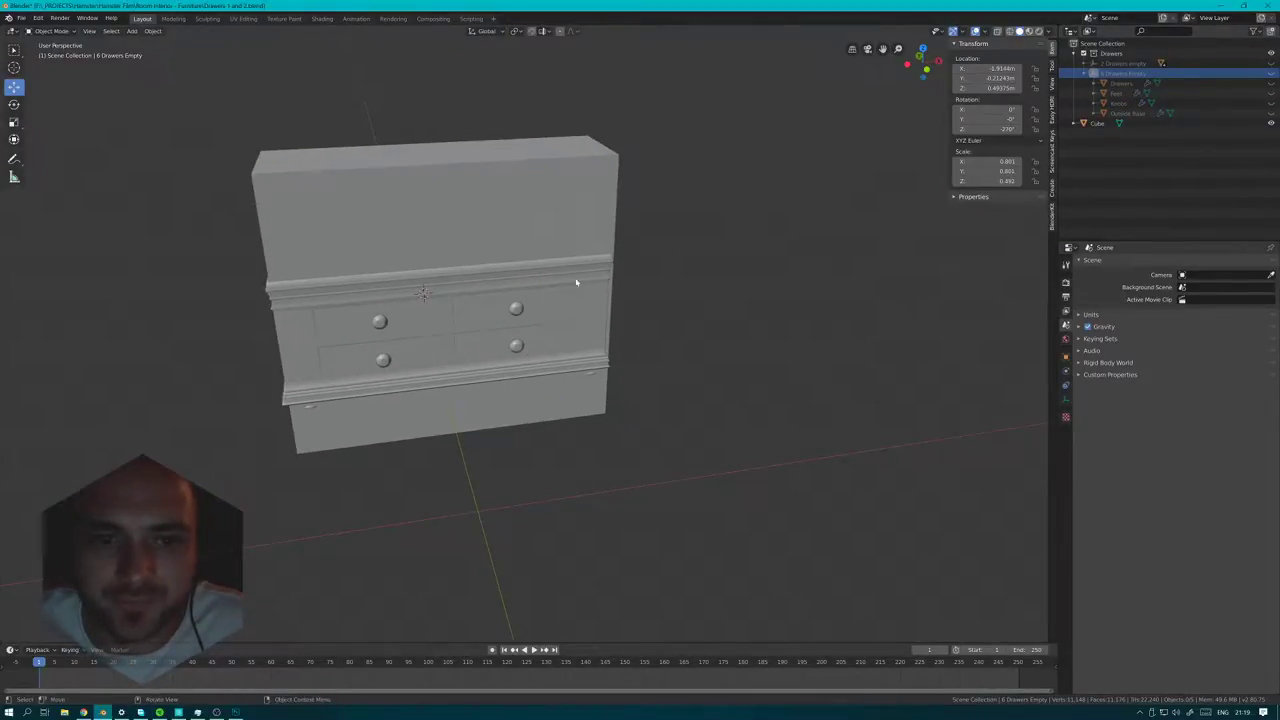
middle_click_drag(576, 283, 632, 306)
key("KP_1")
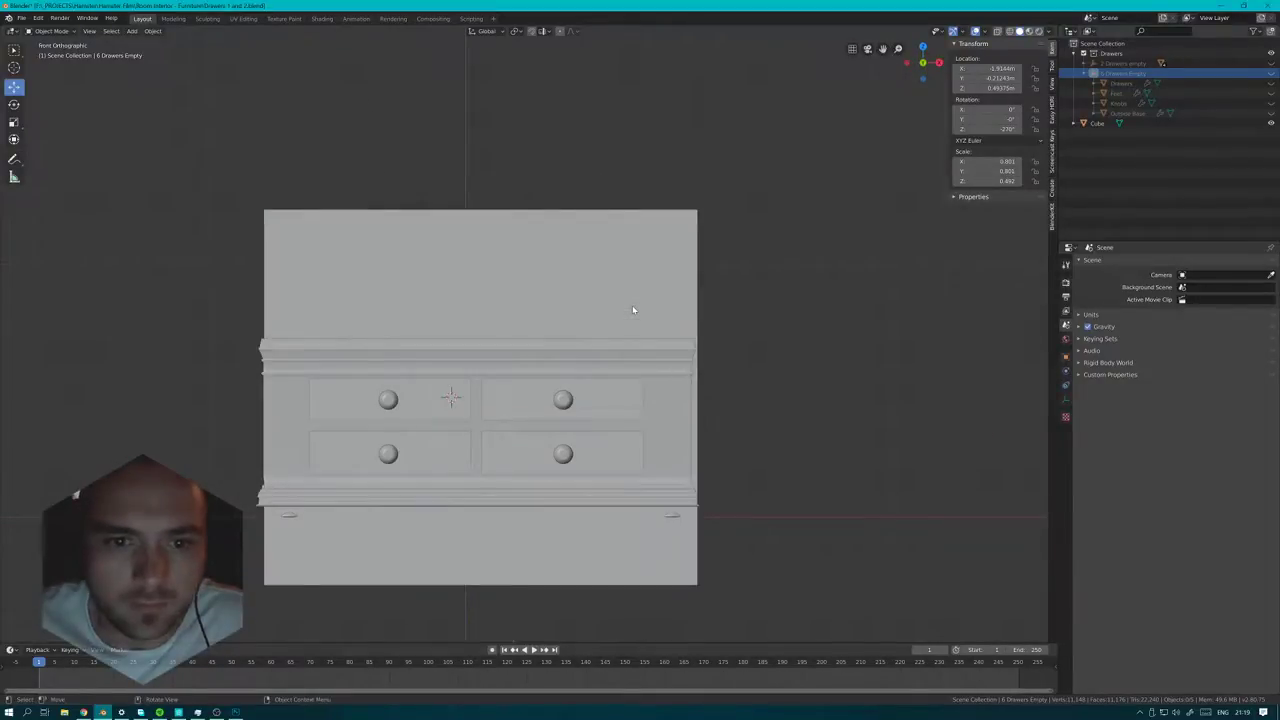
left_click(491, 354)
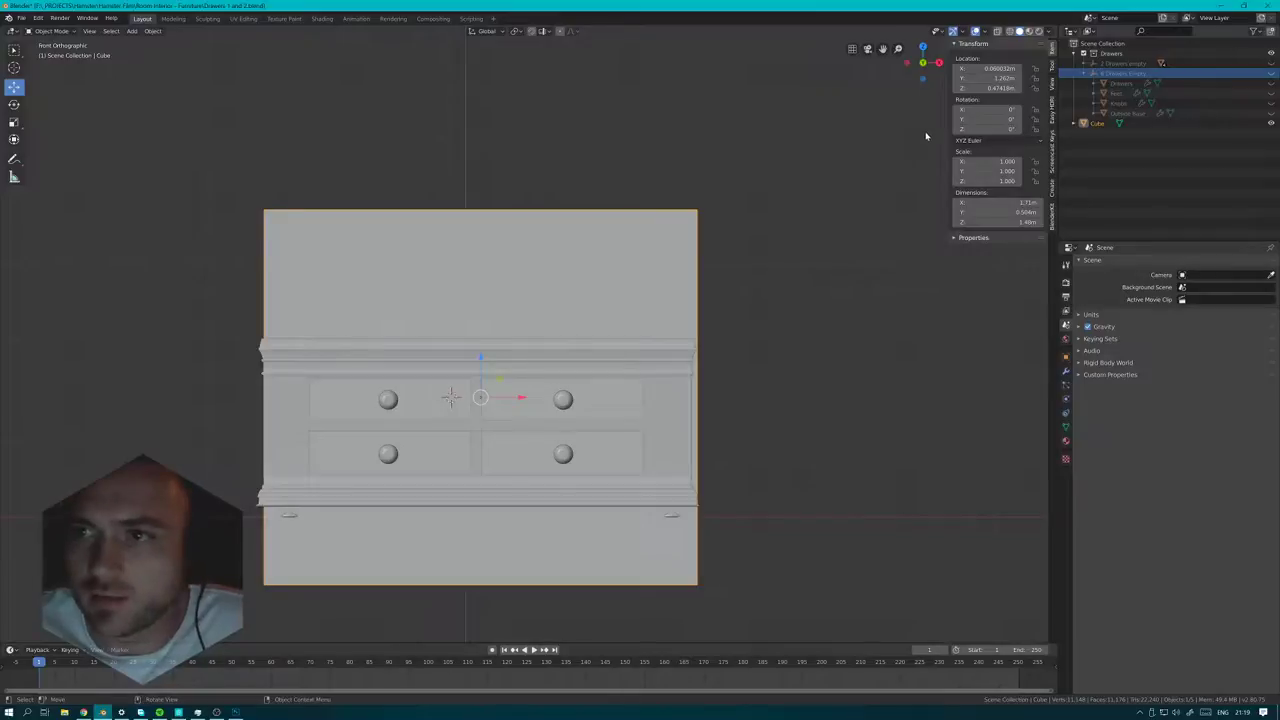
left_click(990, 67)
type("0")
key("Return")
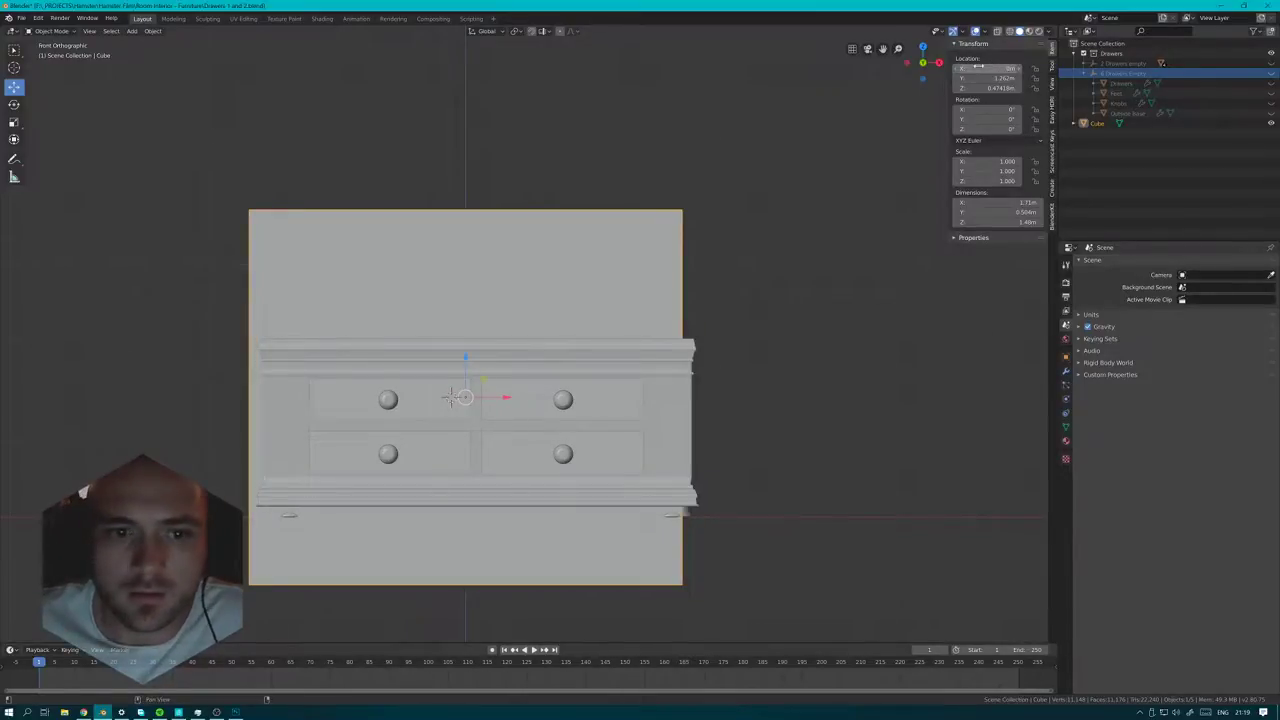
left_click(654, 359, "shift")
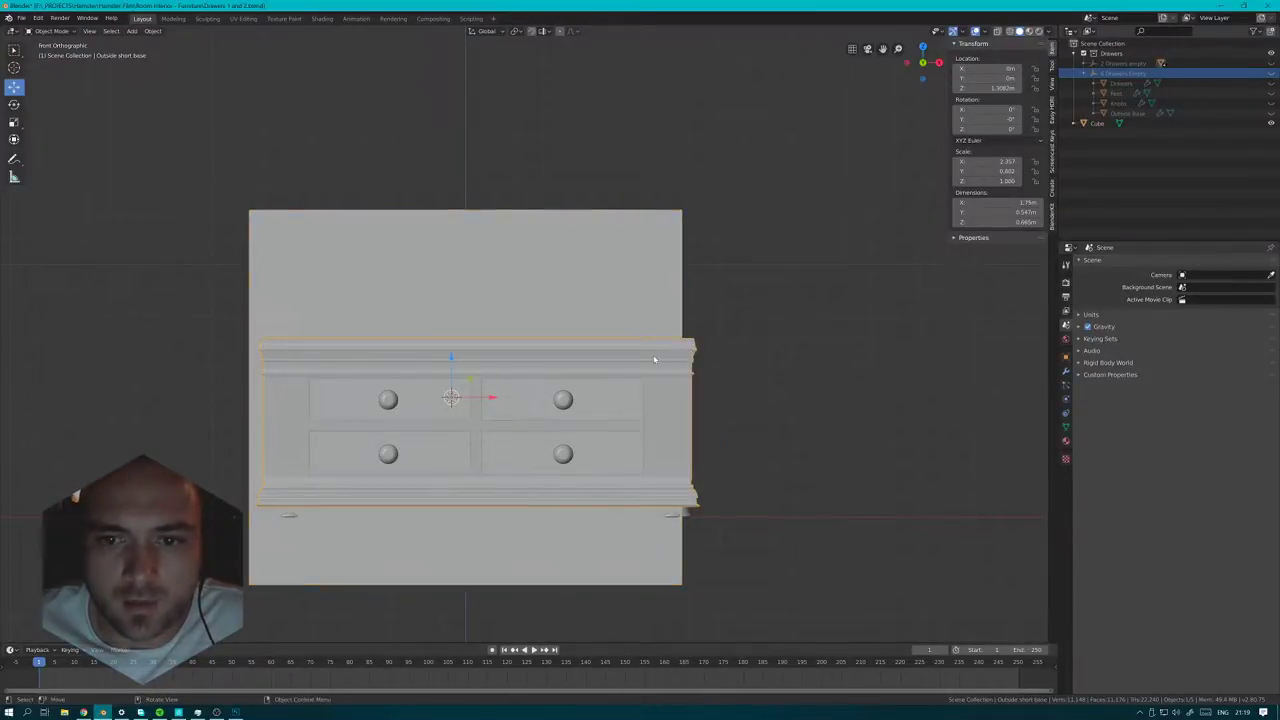
- Scale the cube's whole mesh along Z in Edit Mode to about 0.46 of its height
middle_click_drag(452, 341, 491, 351)
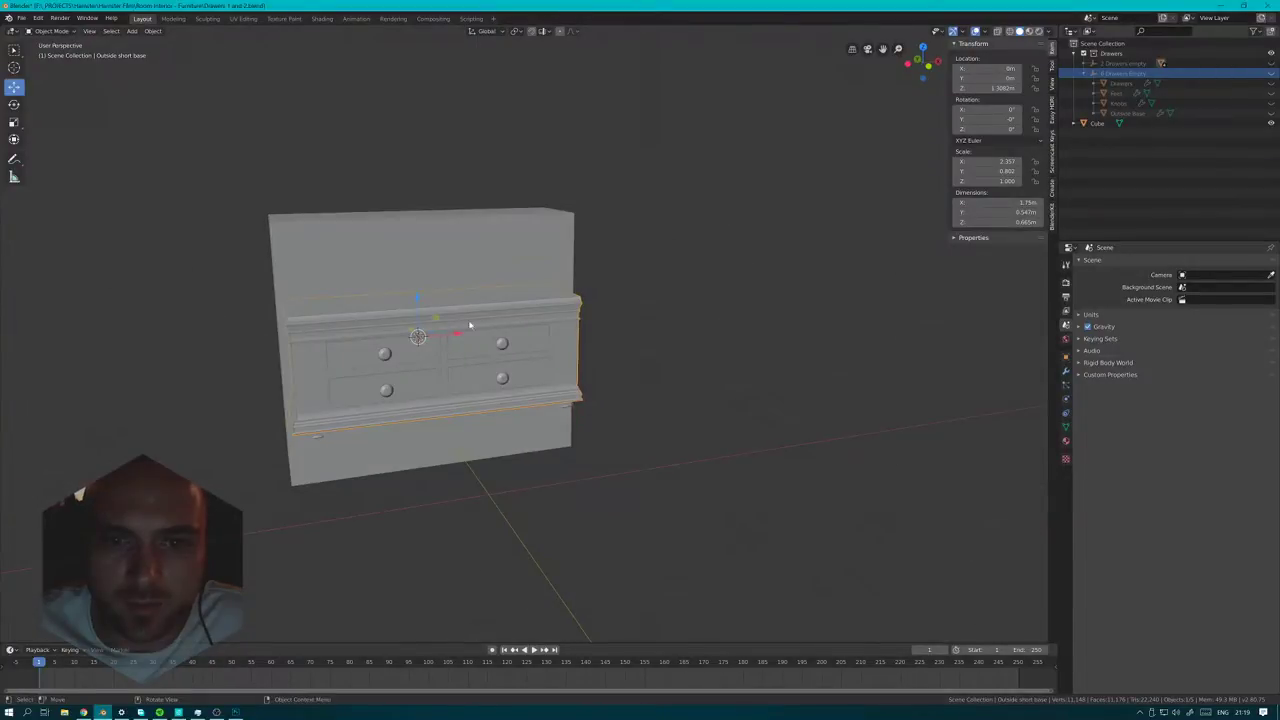
middle_click_drag(342, 289, 617, 287, "shift")
left_click(468, 299)
key("Tab")
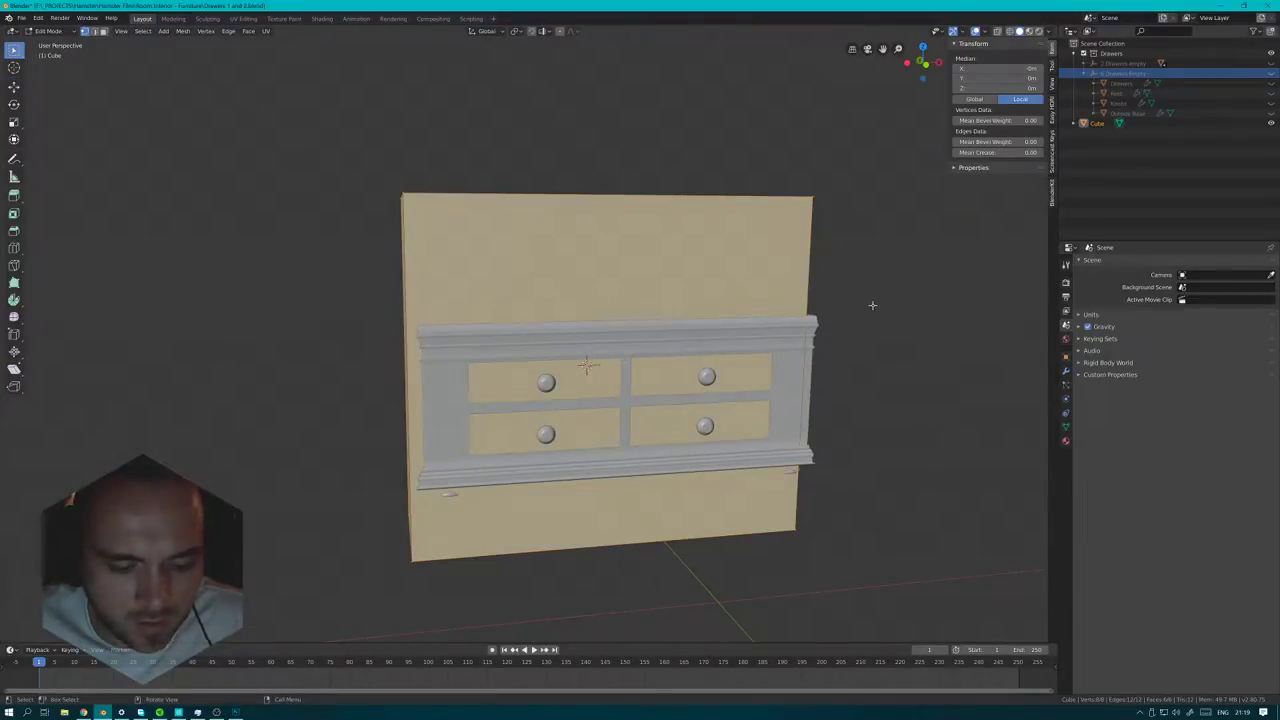
key("s")
key("z")
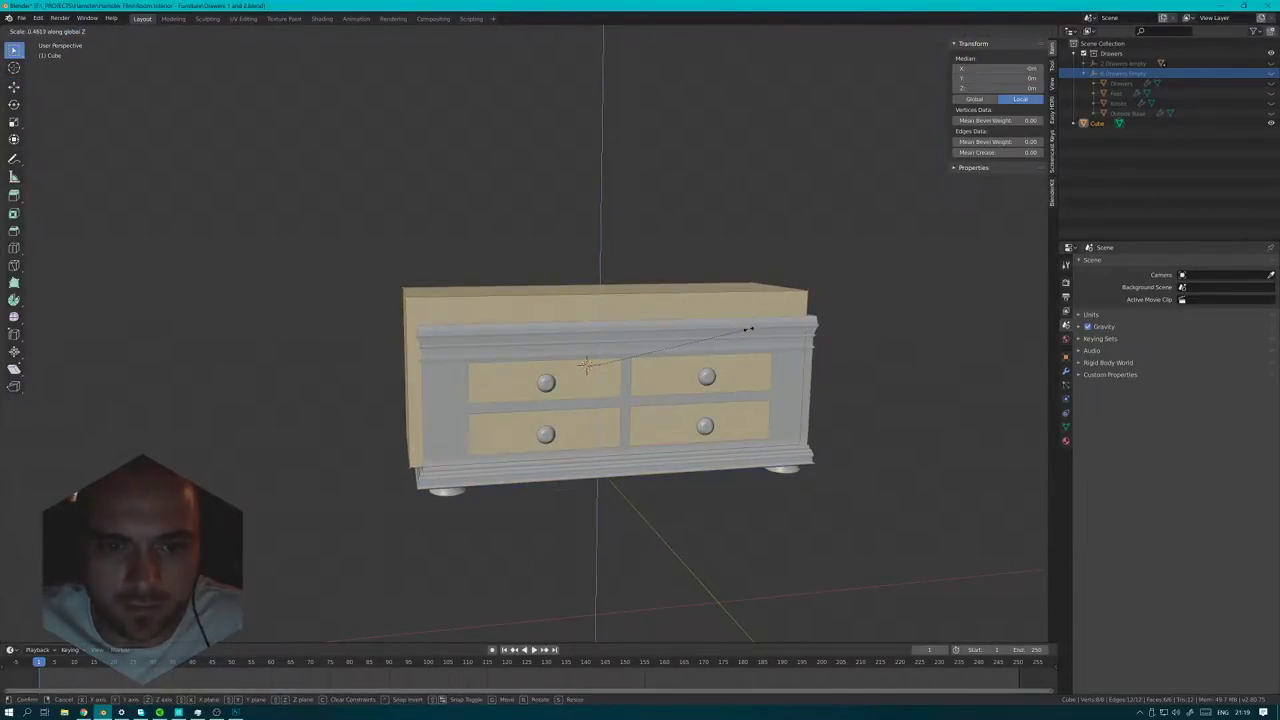
left_click(749, 329)
- Select the cube's top face and lower it along Z to just below the chest's top moulding
key("3")
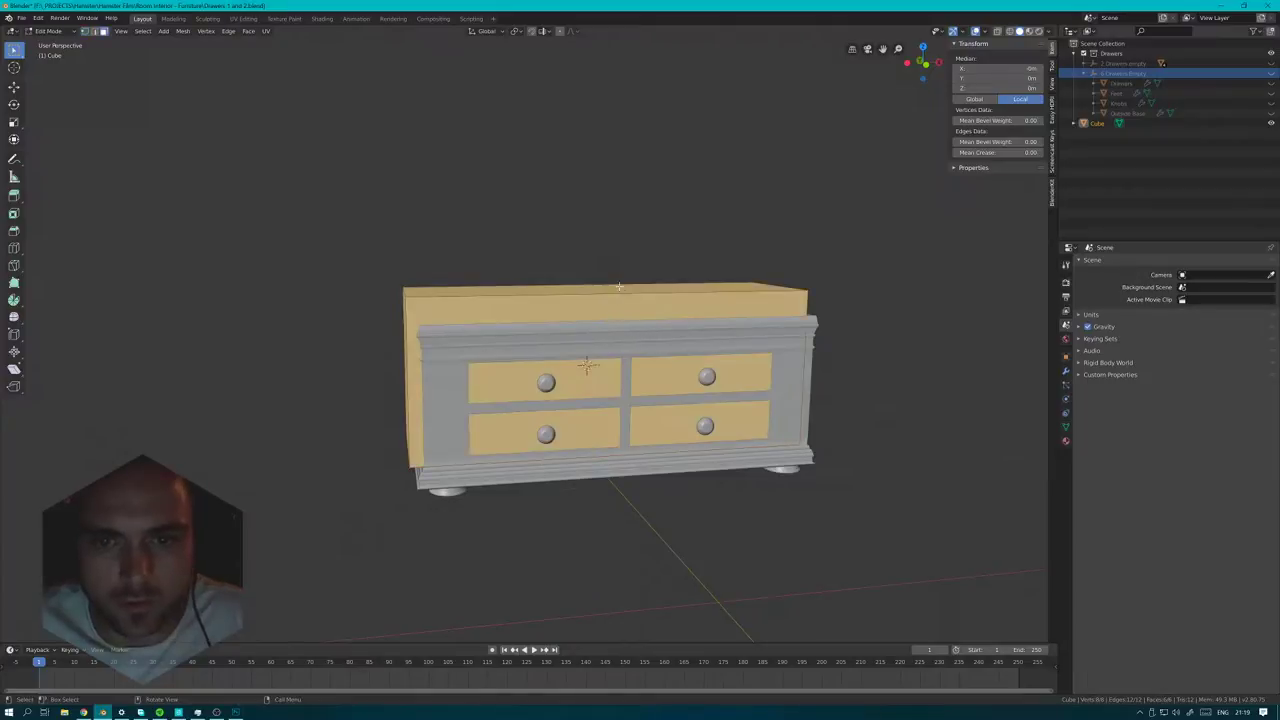
left_click(619, 286)
key("g")
key("z")
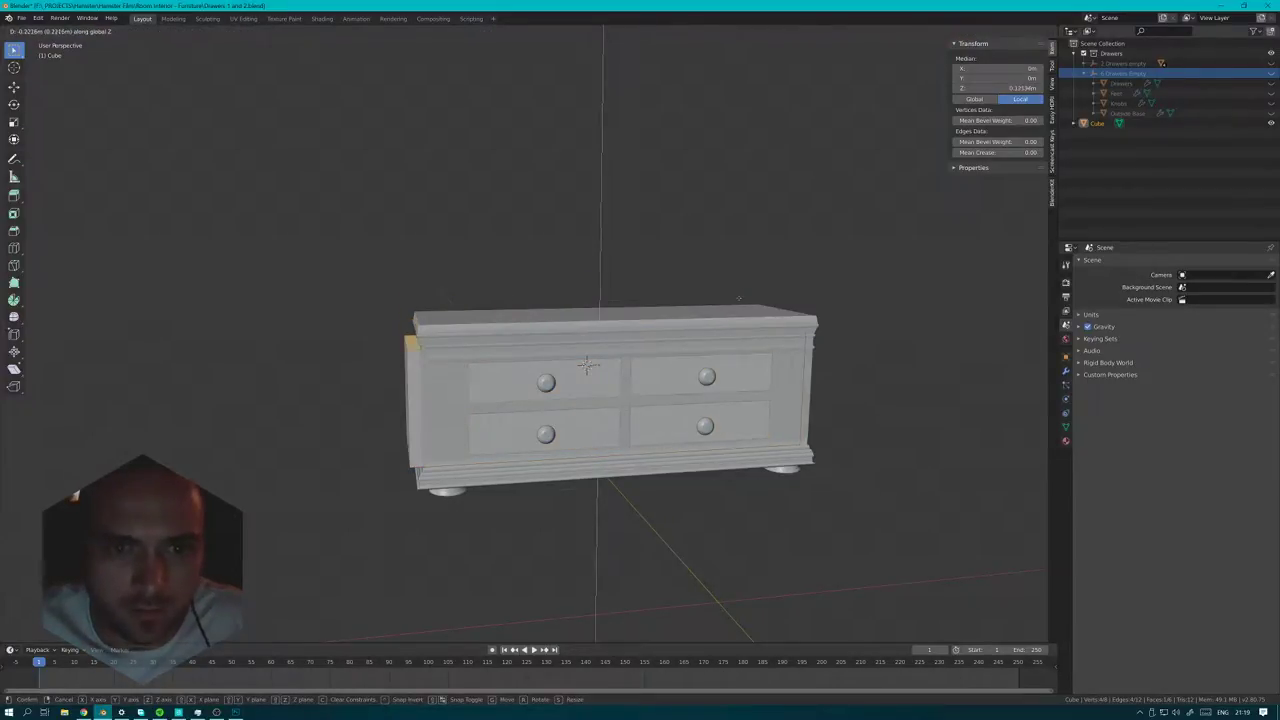
left_click(738, 306)
- Extrude the cube's top face upward by about 0.02 m
scroll(738, 306, "up", 3)
middle_click_drag(626, 386, 709, 346, "shift")
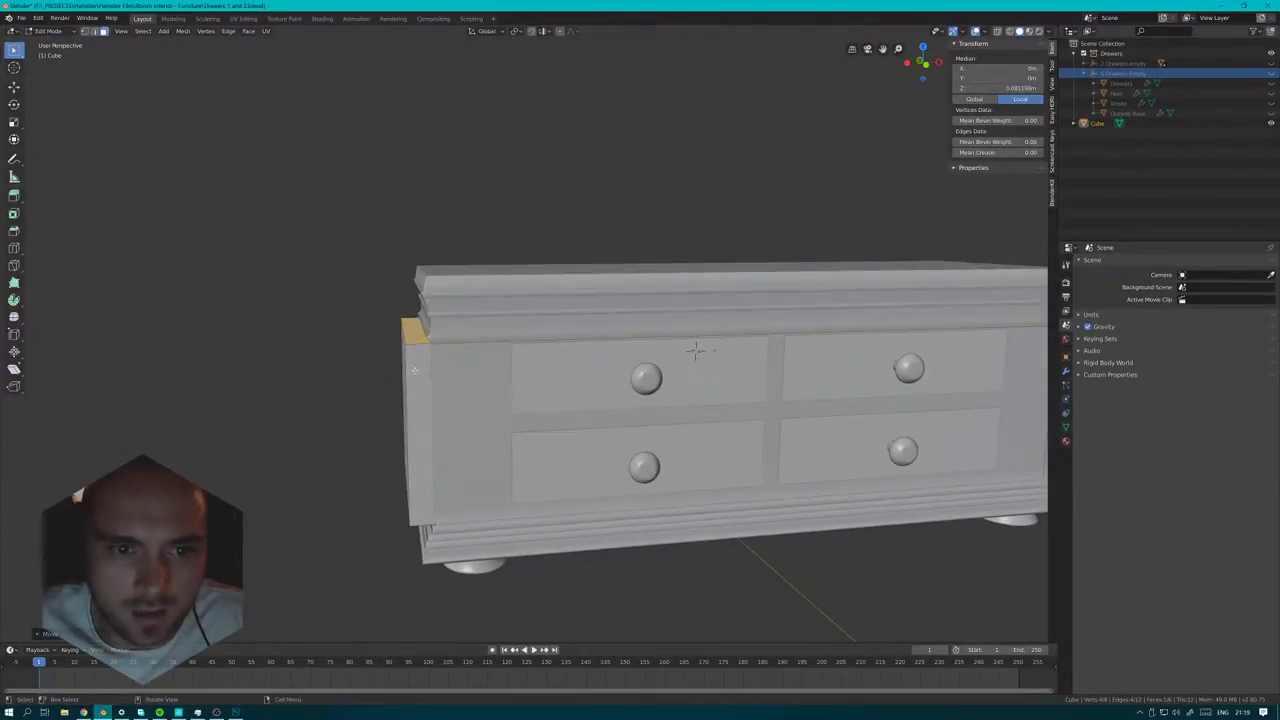
scroll(694, 351, "up", 3)
middle_click_drag(413, 354, 513, 354, "shift")
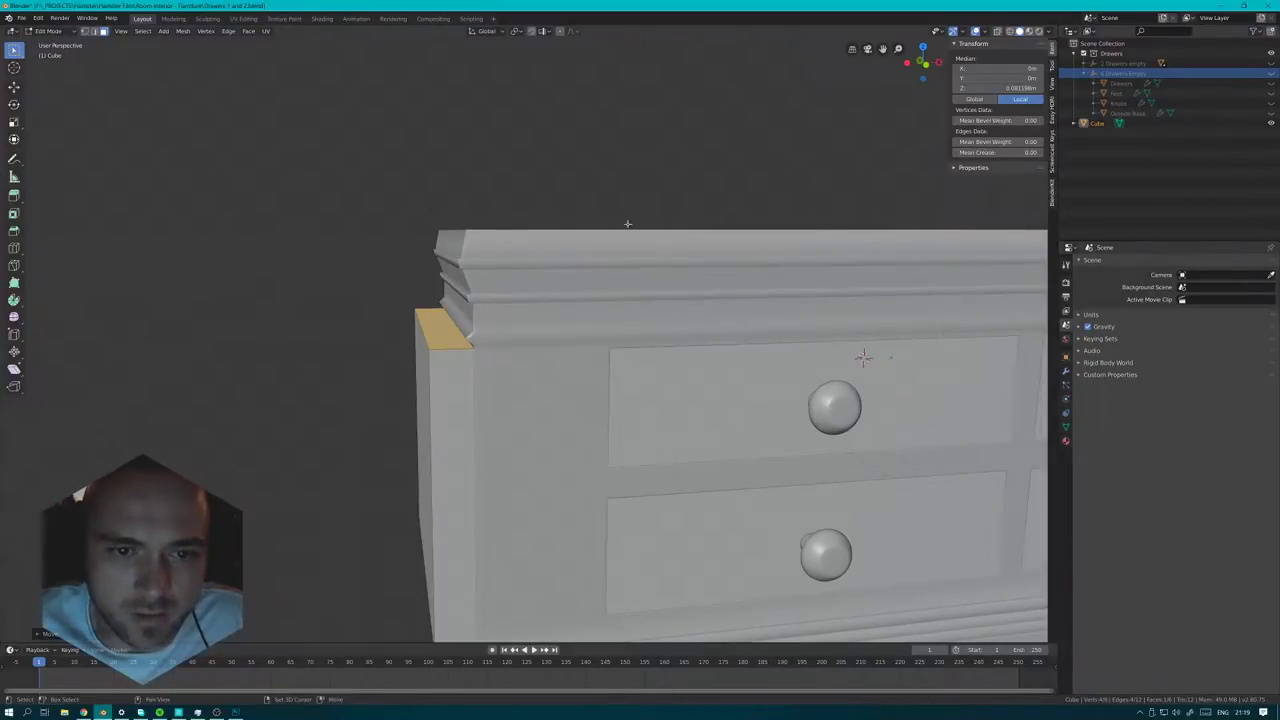
middle_click_drag(628, 224, 541, 241)
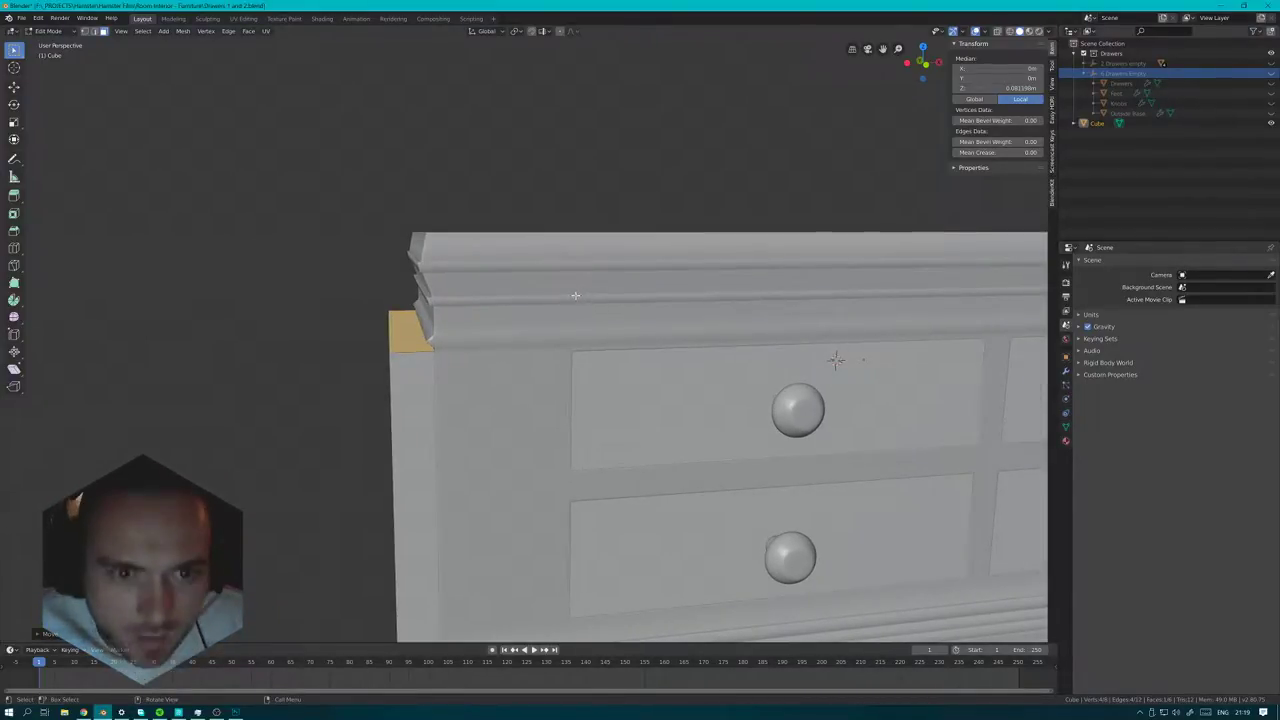
key("g")
key("z")
key("z")
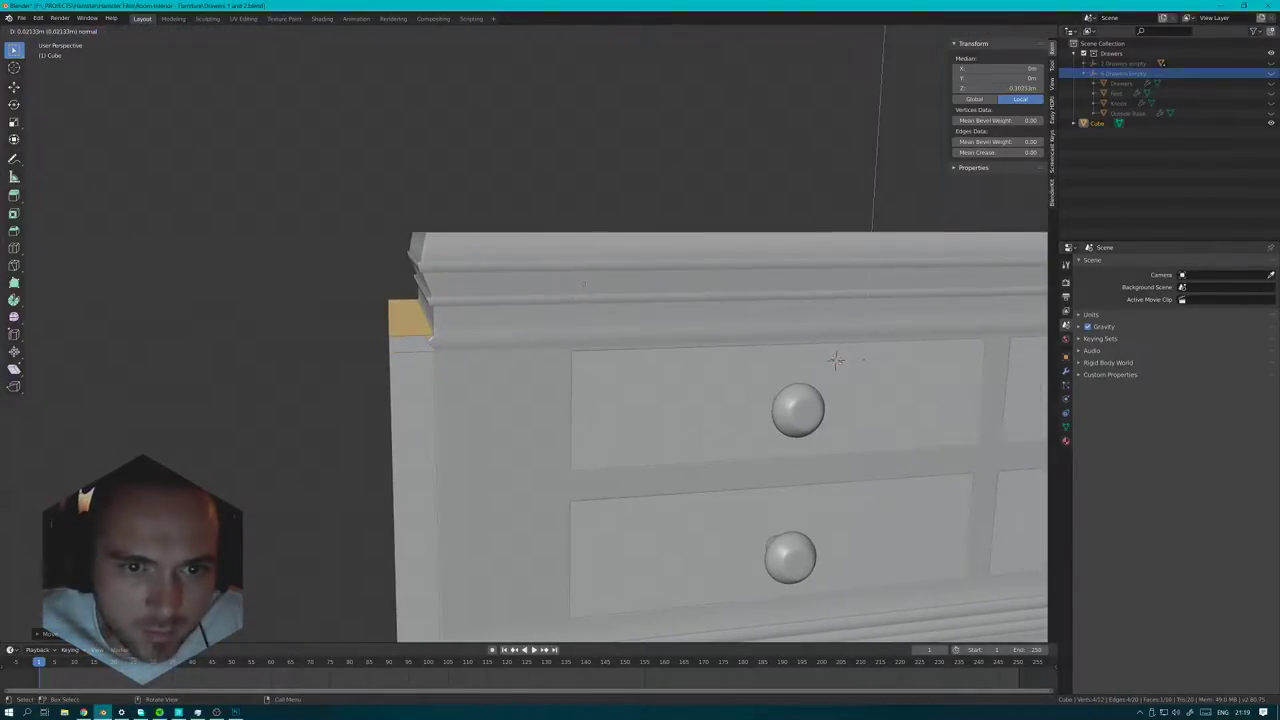
left_click(584, 285)
- Switch the viewport to wireframe shading and show the chest in front orthographic view
key("z")
left_click(536, 288)
middle_click_drag(543, 300, 551, 289)
key("KP_1")
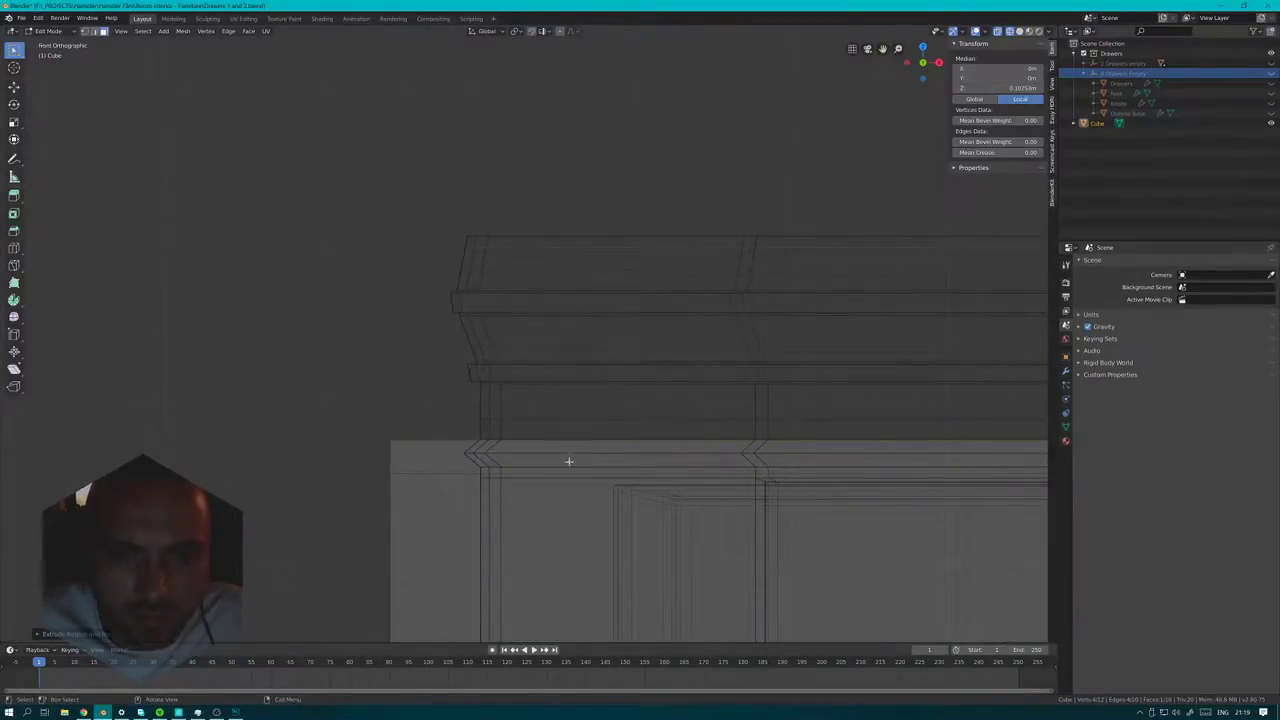
scroll(621, 438, "down", 8)
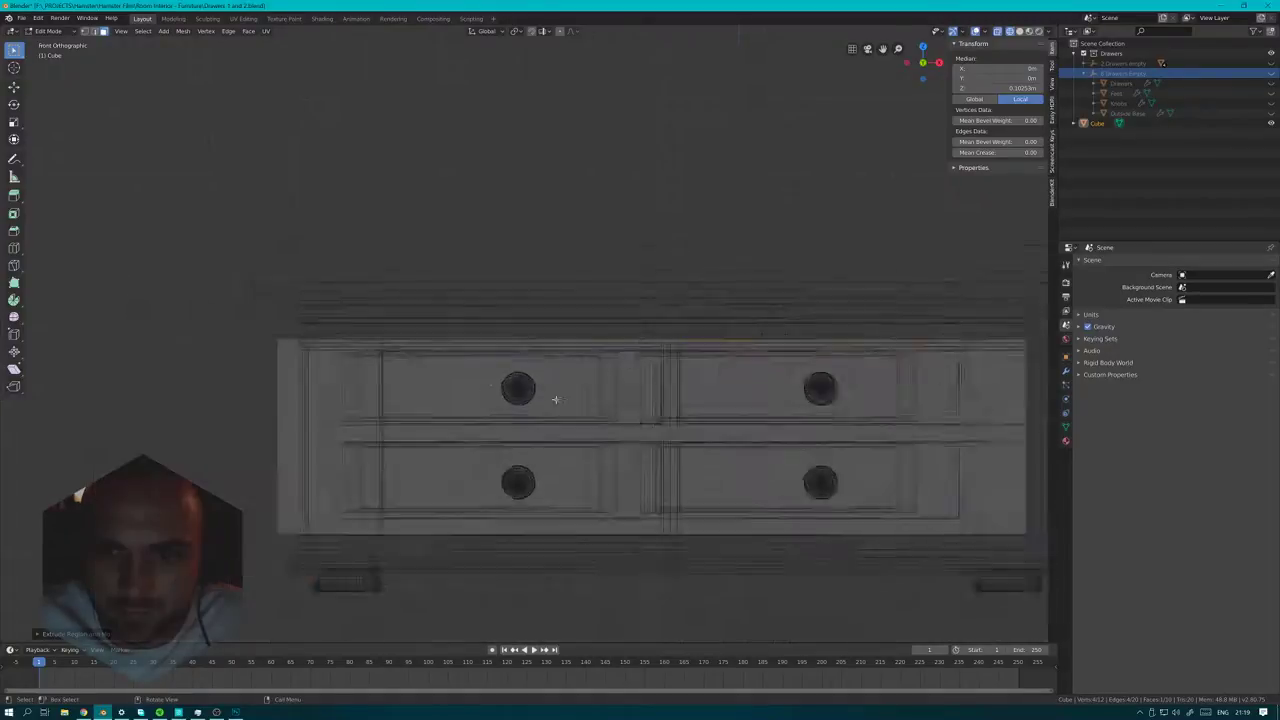
- Return to Object Mode and move the cube along X by about 0.04 m to line up with the chest
key("Tab")
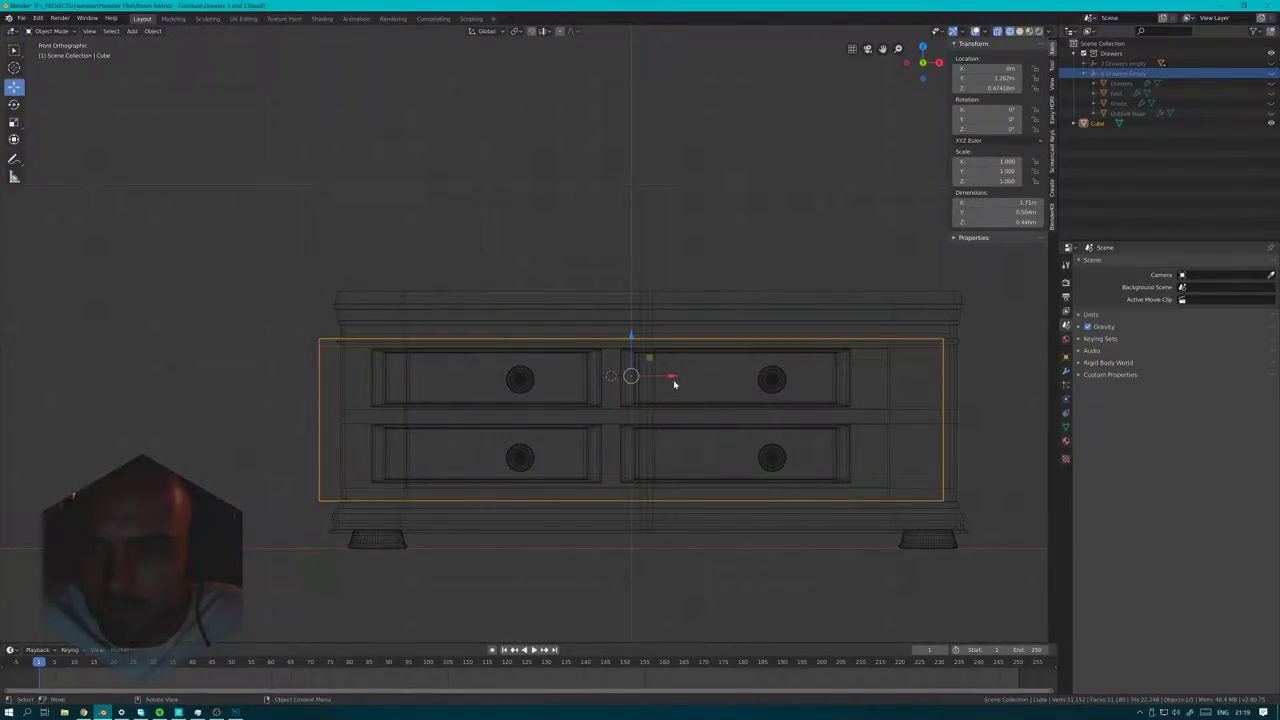
key("g")
key("x")
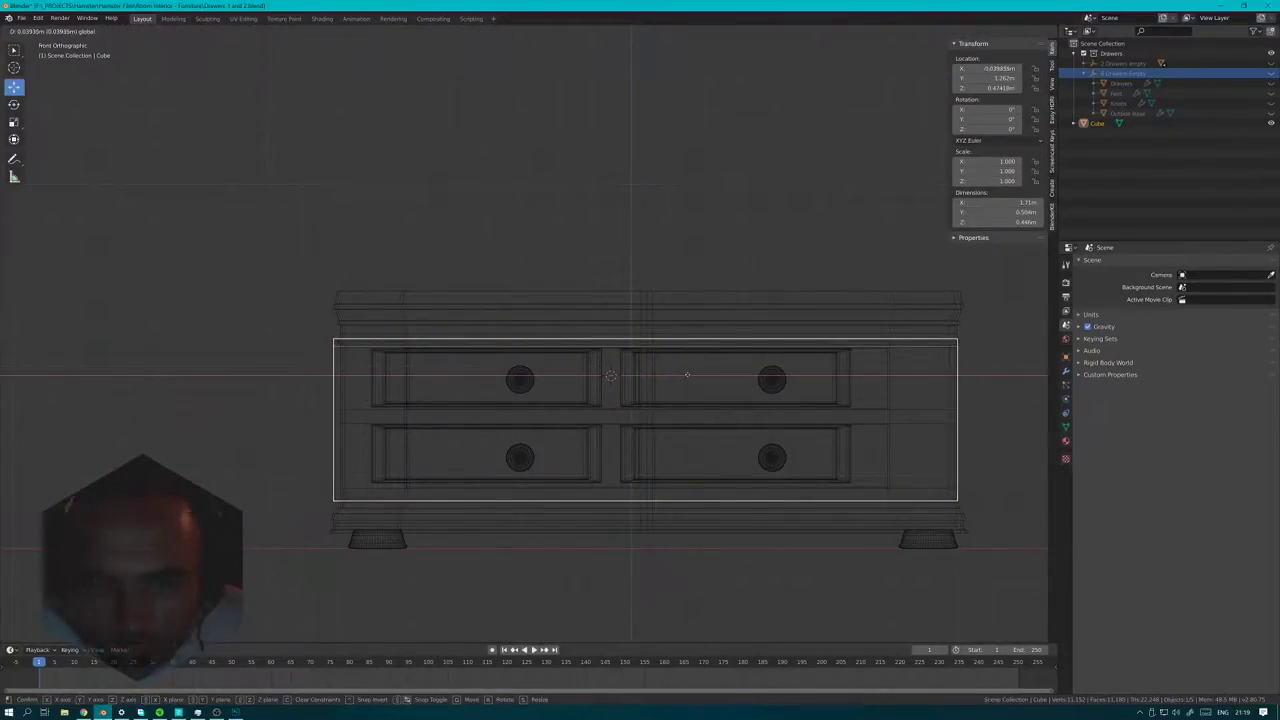
left_click(690, 374)
- Extrude the cube's top face in Edit Mode by about 0.037 m, and extrude again to the top of the lowest cornice band
scroll(354, 377, "up", 6)
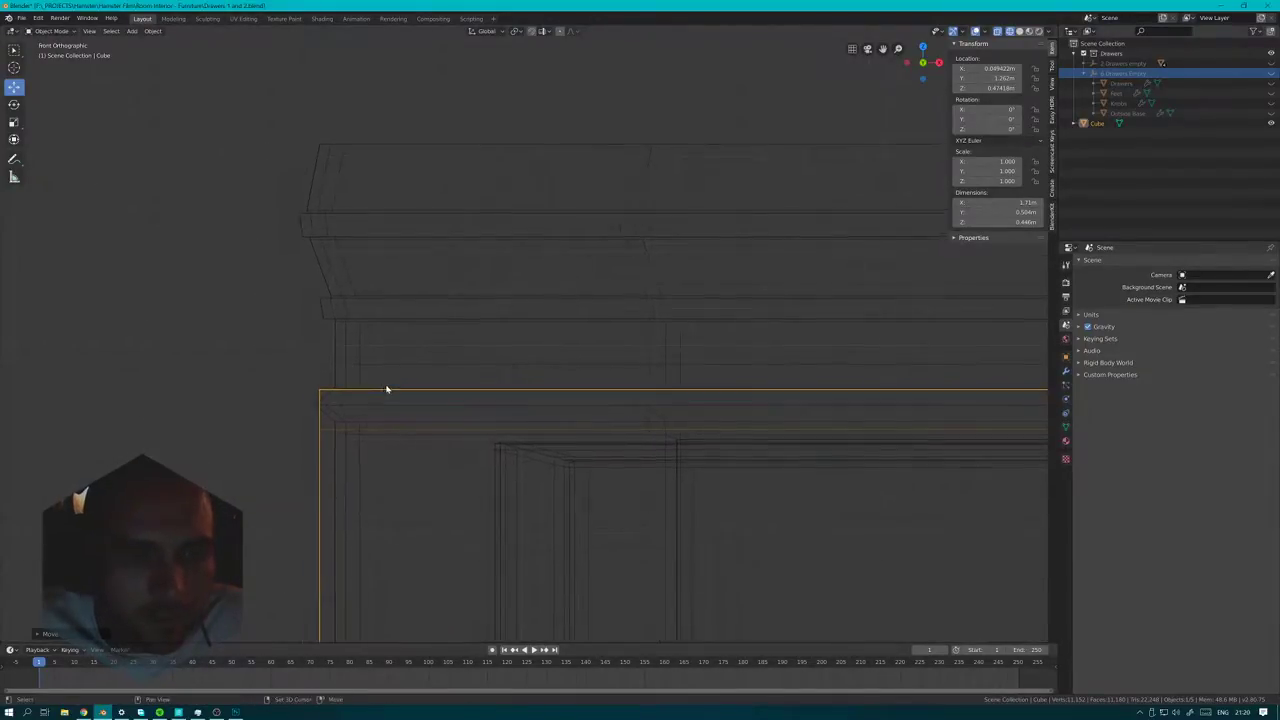
key("Tab")
middle_click_drag(431, 374, 520, 374)
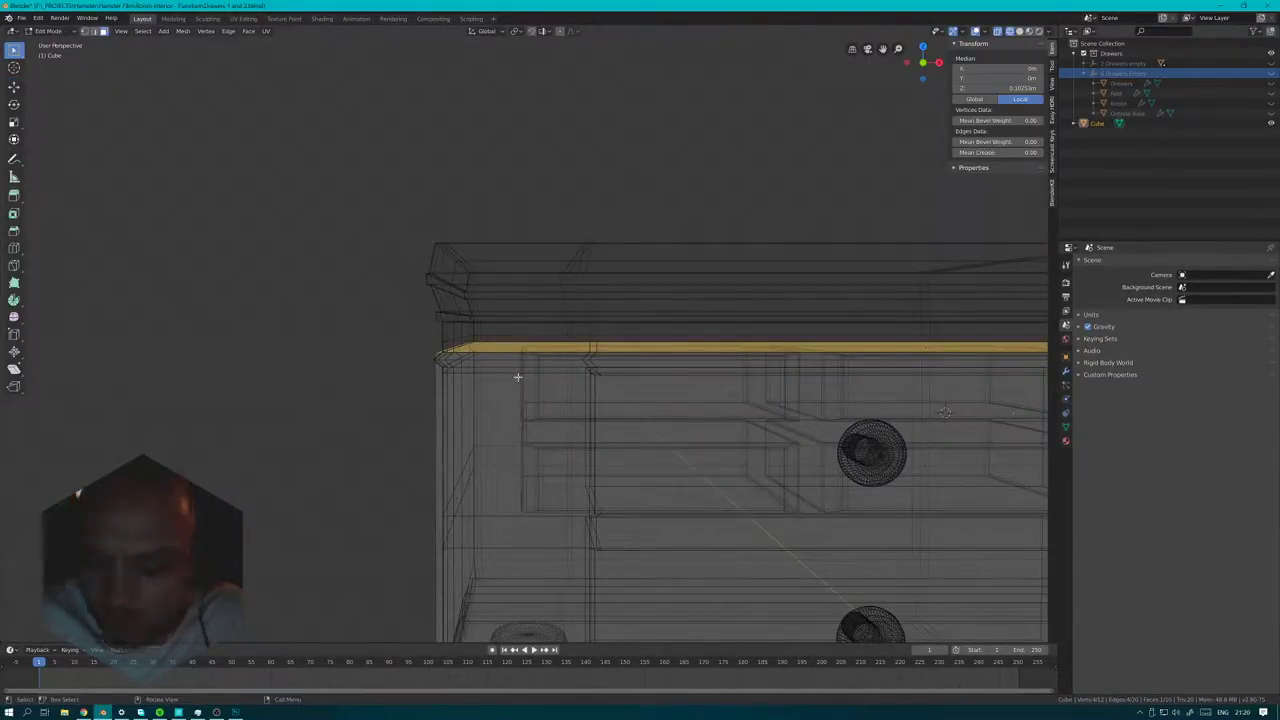
key("KP_1")
key("e")
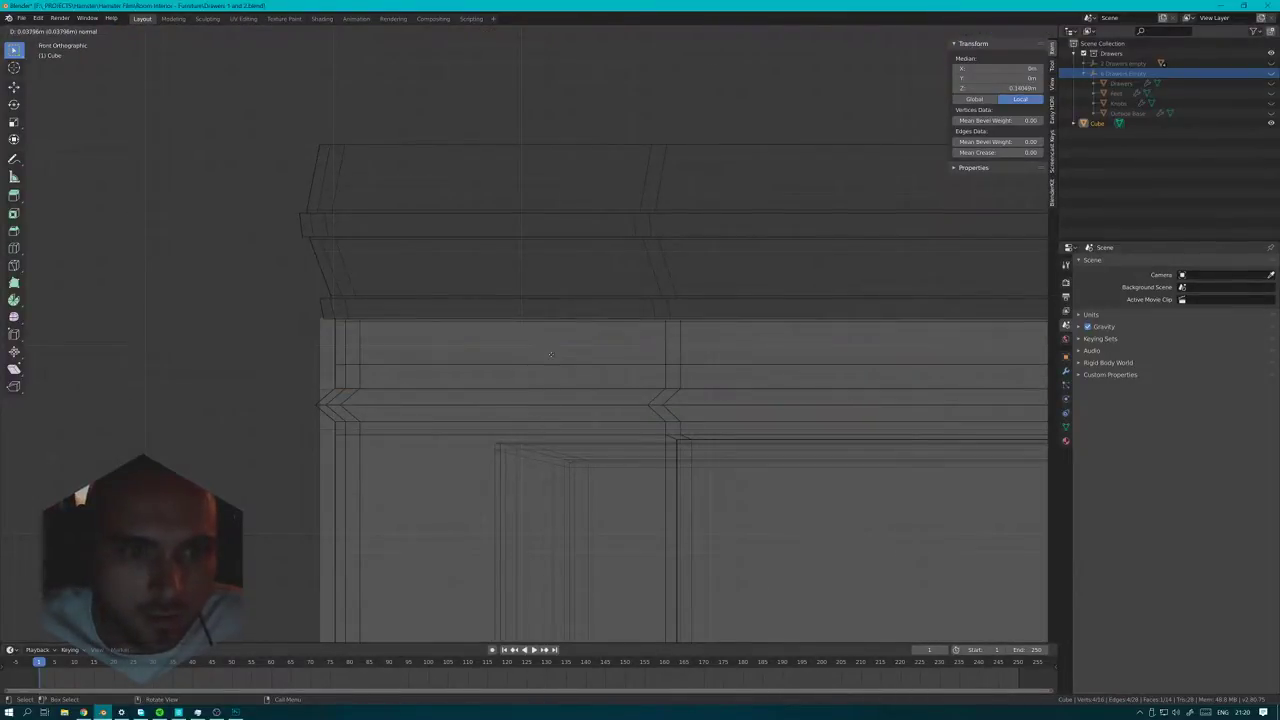
left_click(552, 333)
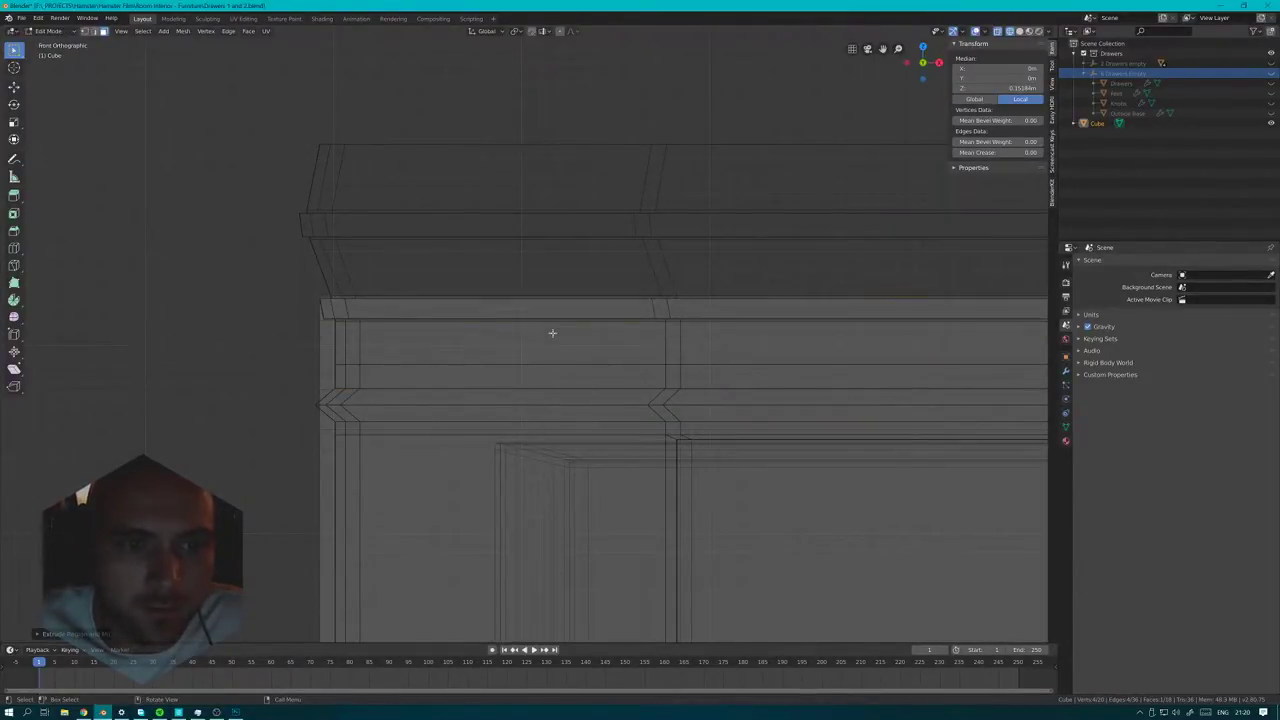
scroll(553, 332, "down", 2)
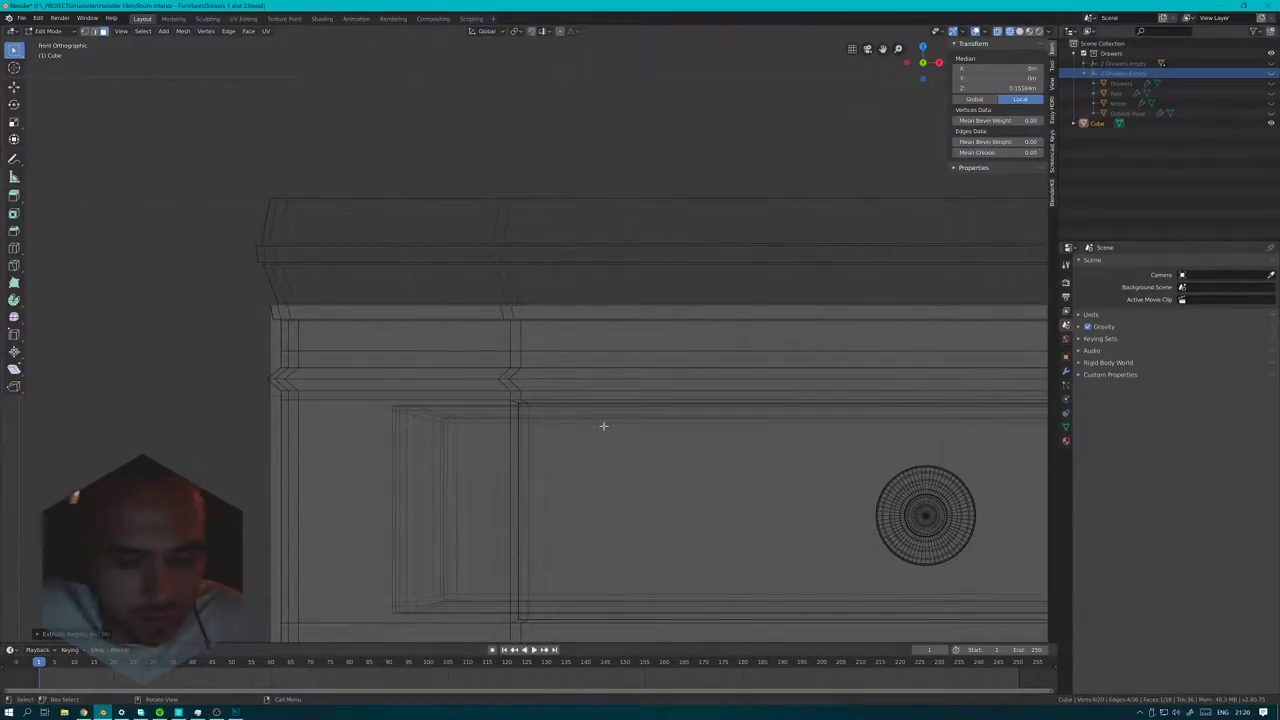
middle_click_drag(597, 386, 619, 403)
scroll(619, 403, "down", 1)
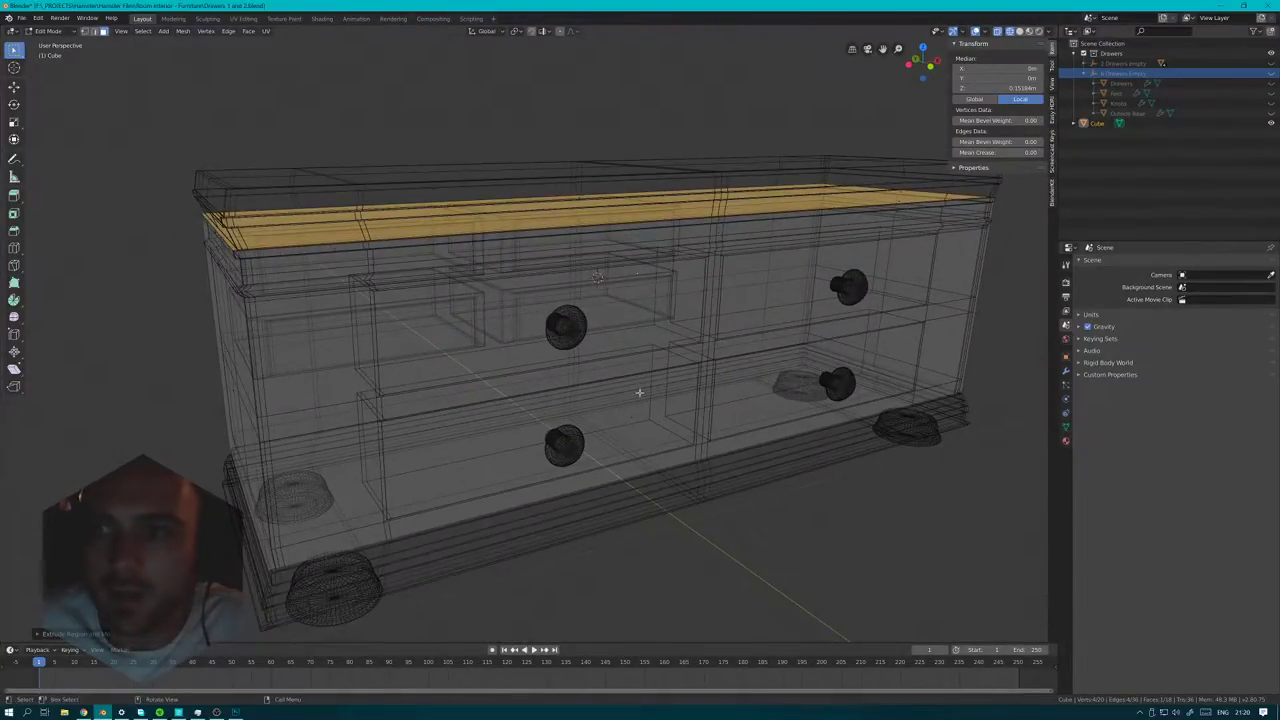
key("i")
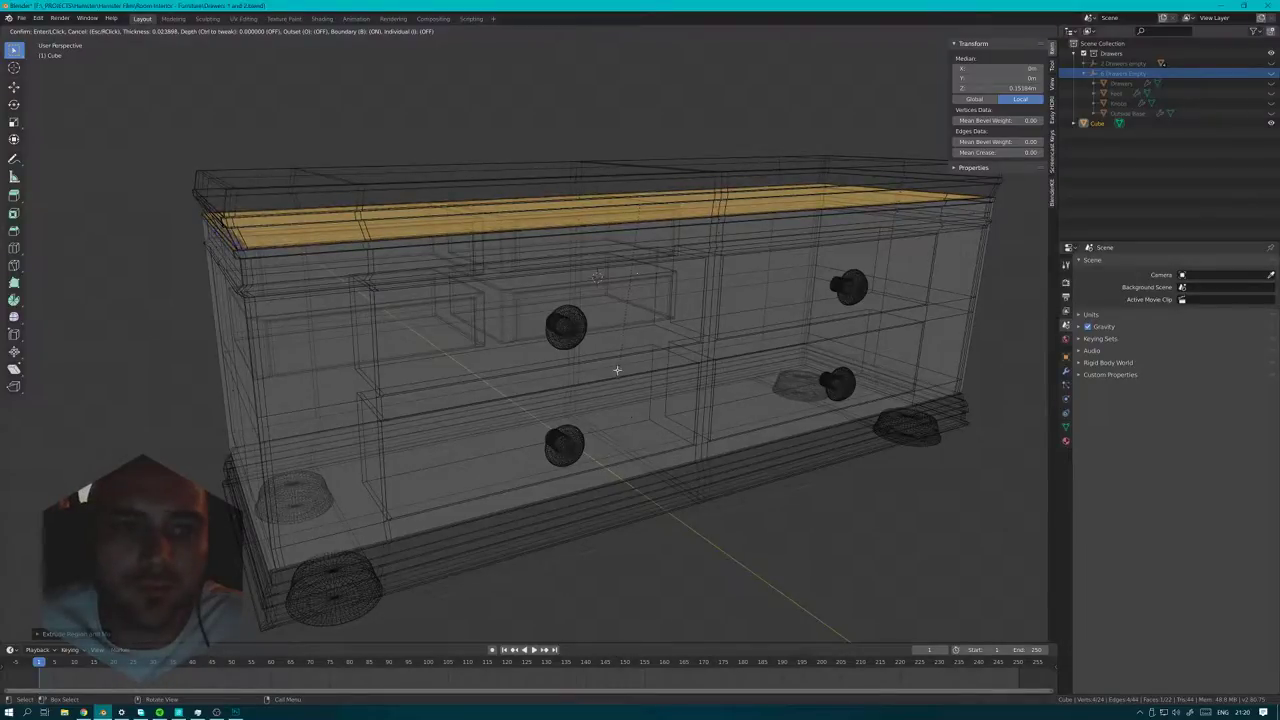
key("ctrl")
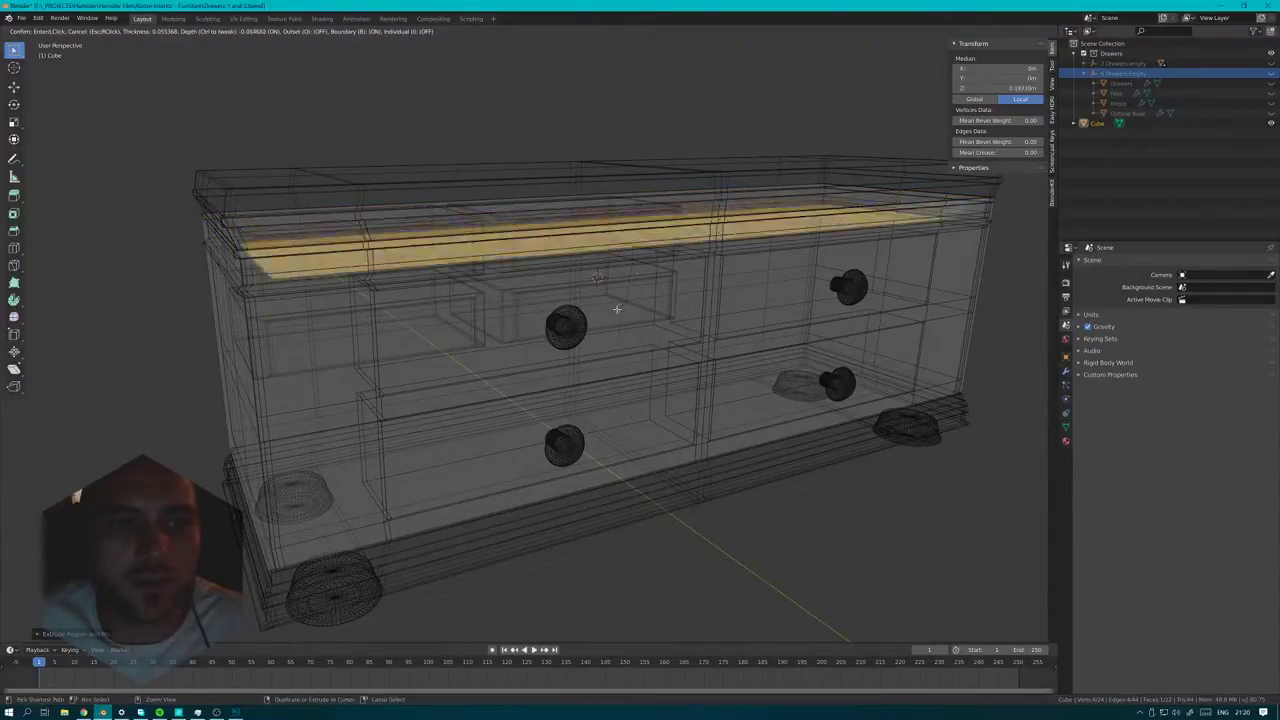
right_click(606, 383)
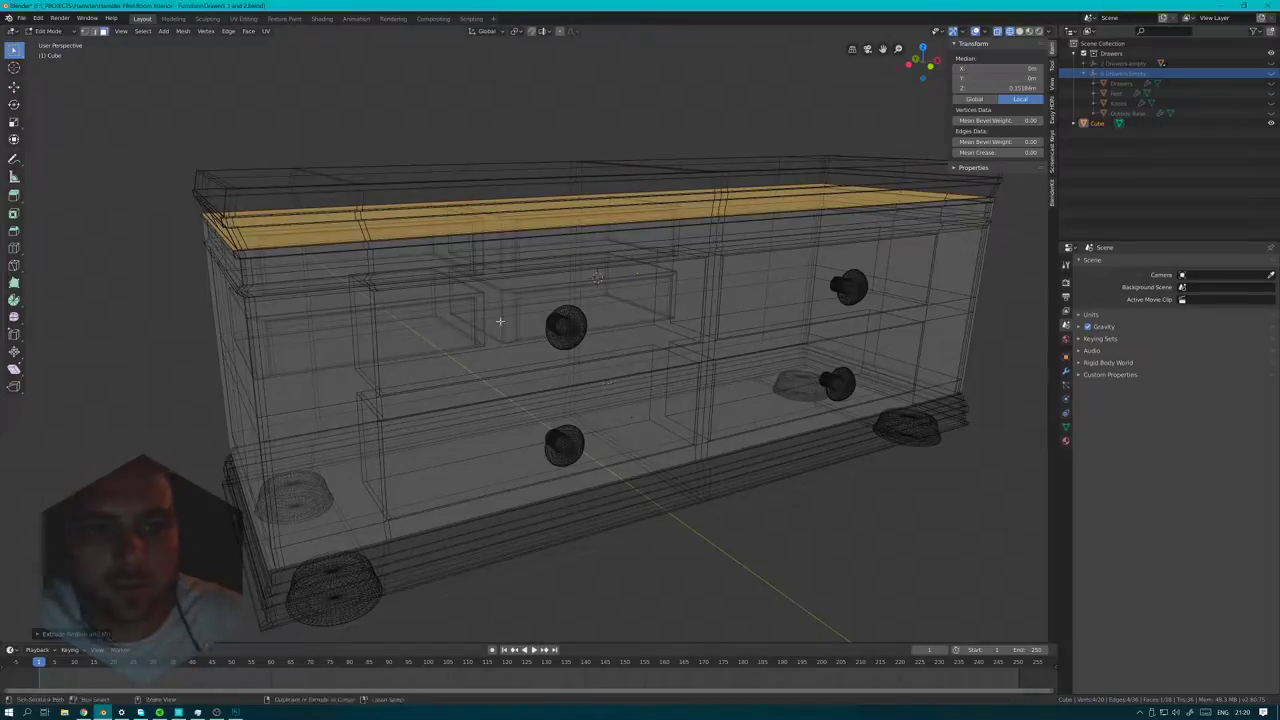
- Undo the last extrusion of the cube's top face
key("ctrl+z")
scroll(276, 300, "up", 1)
scroll(276, 300, "up", 1)
middle_click_drag(276, 300, 414, 351, "shift")
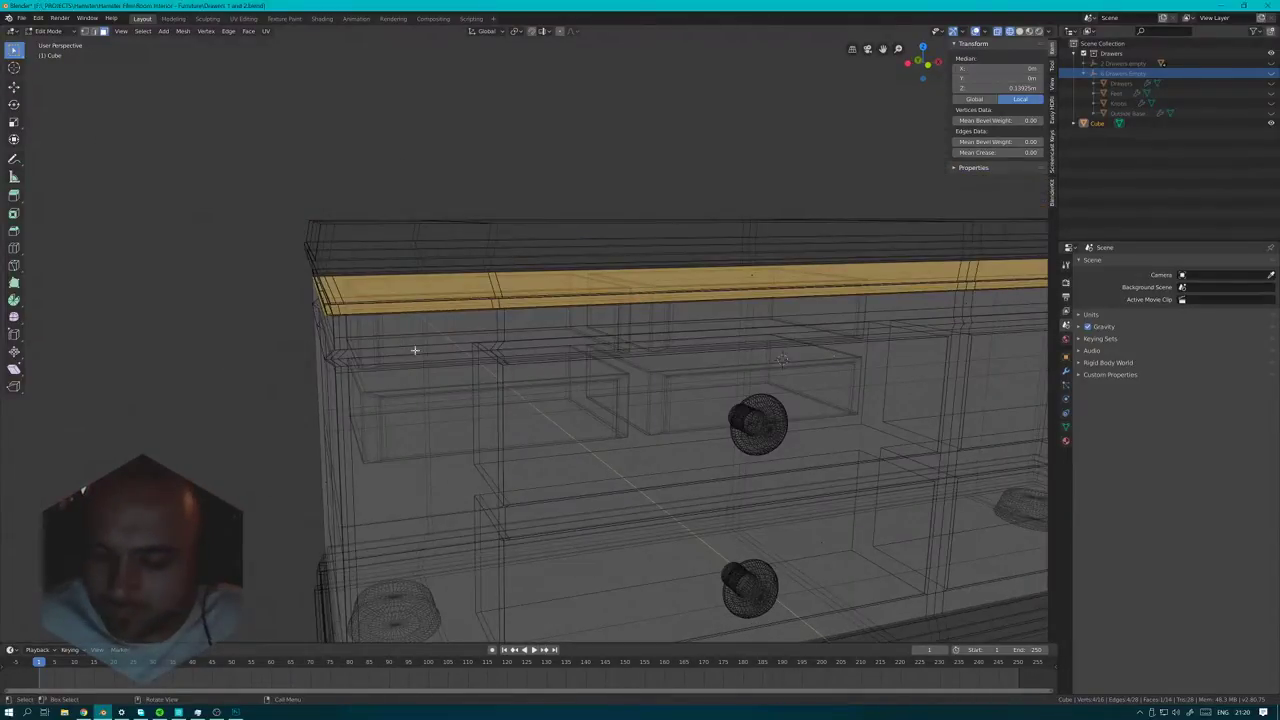
- Extrude the cube's top face to the top of the lowest cornice band, and extrude again to the underside of the projecting band
key("KP_1")
scroll(415, 350, "up", 1)
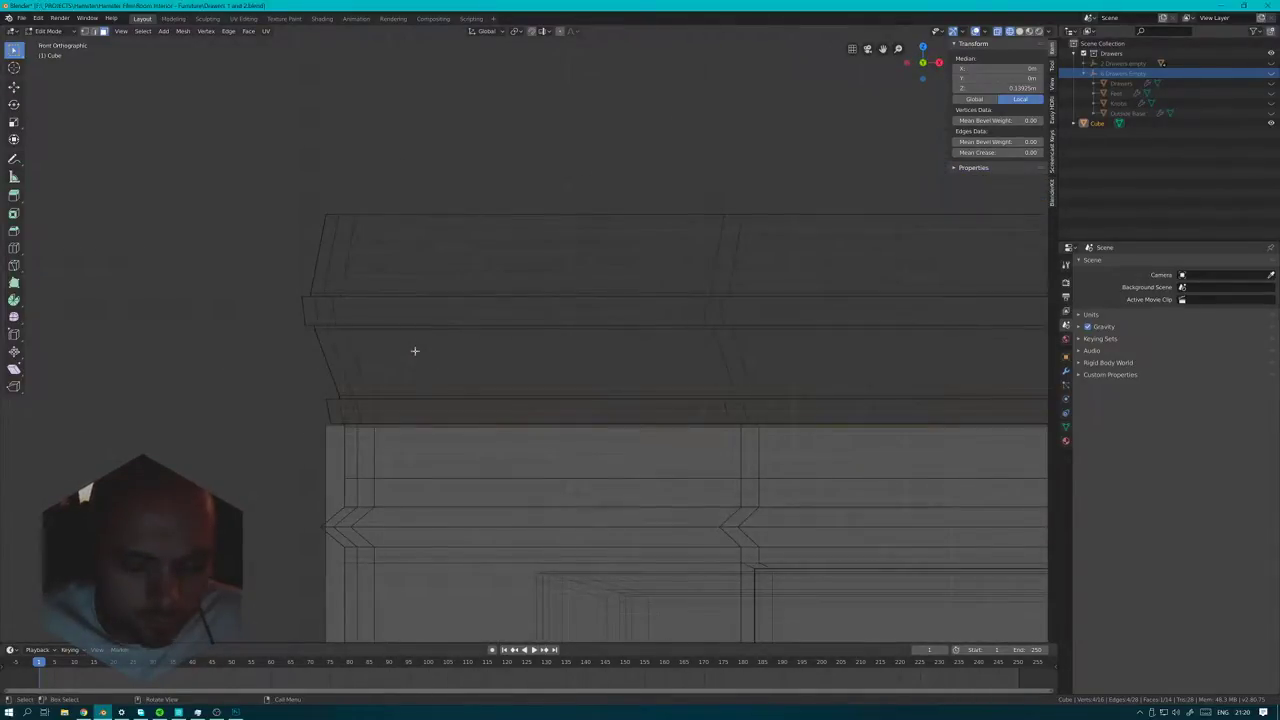
key("g")
right_click(492, 389)
key("e")
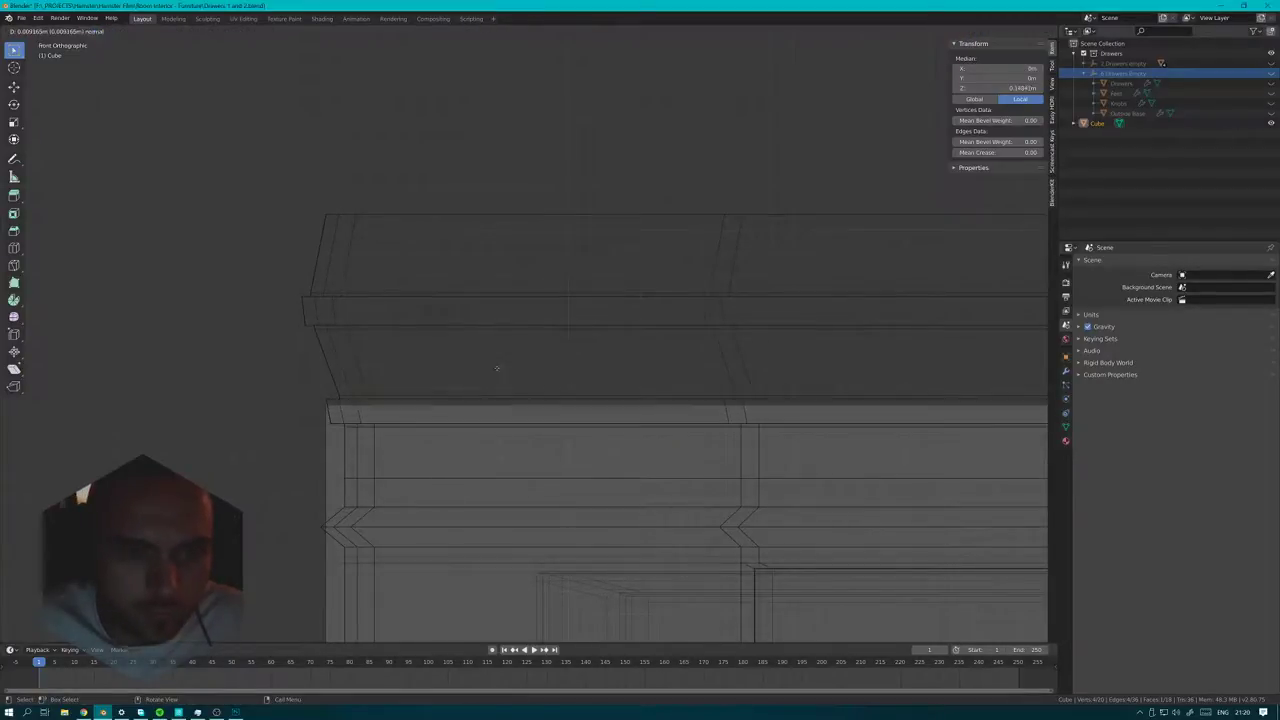
key("e")
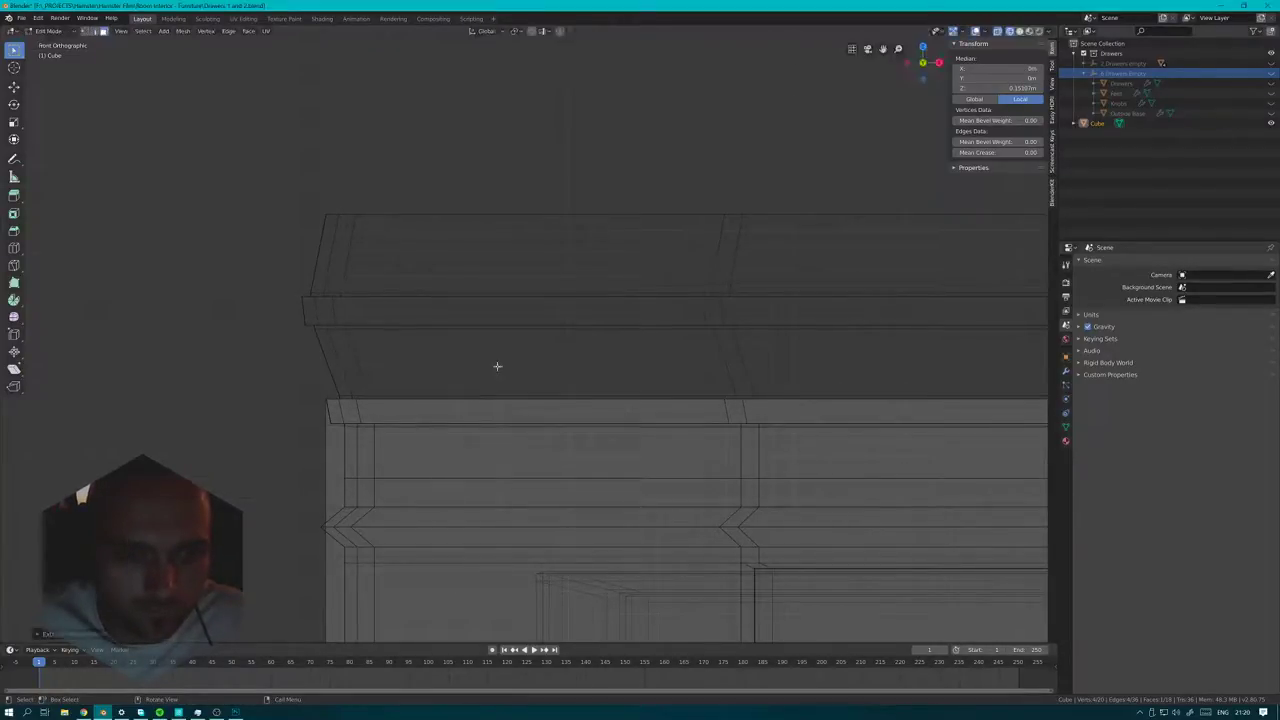
left_click(506, 293)
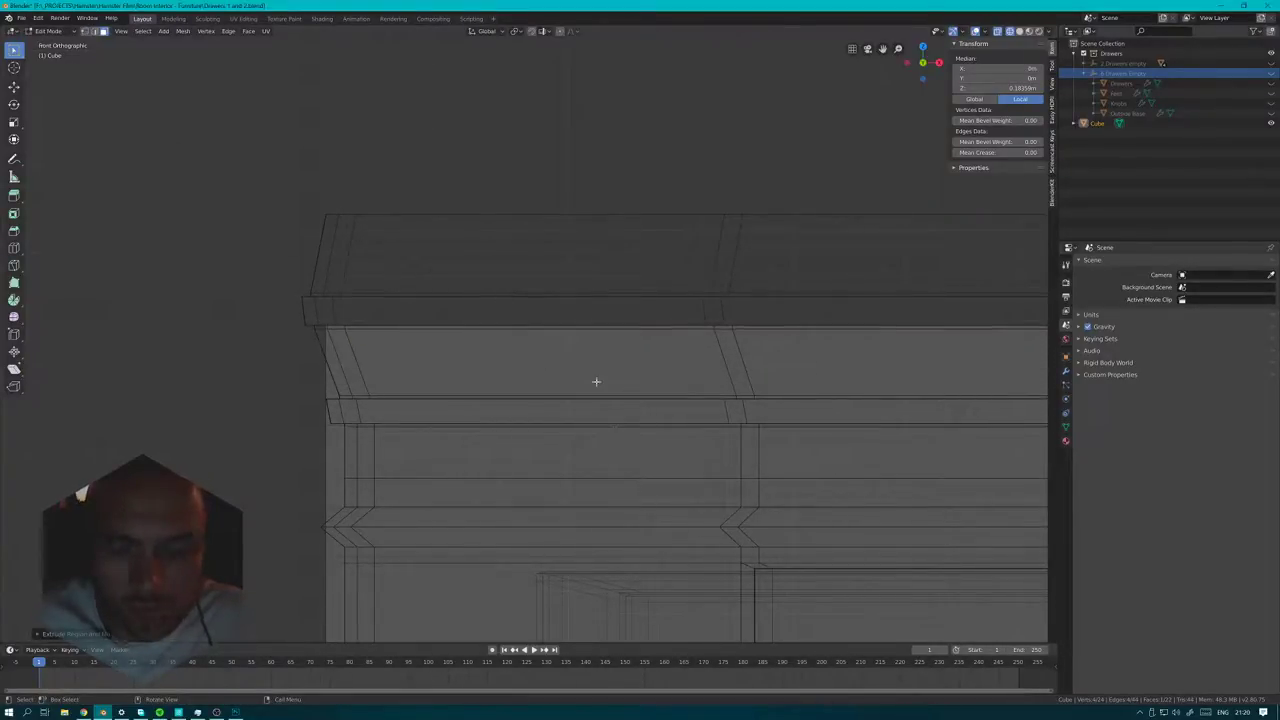
- Scale the top face uniformly by a factor of about 1.01 in top view to match the cornice's side overhang
key("KP_7")
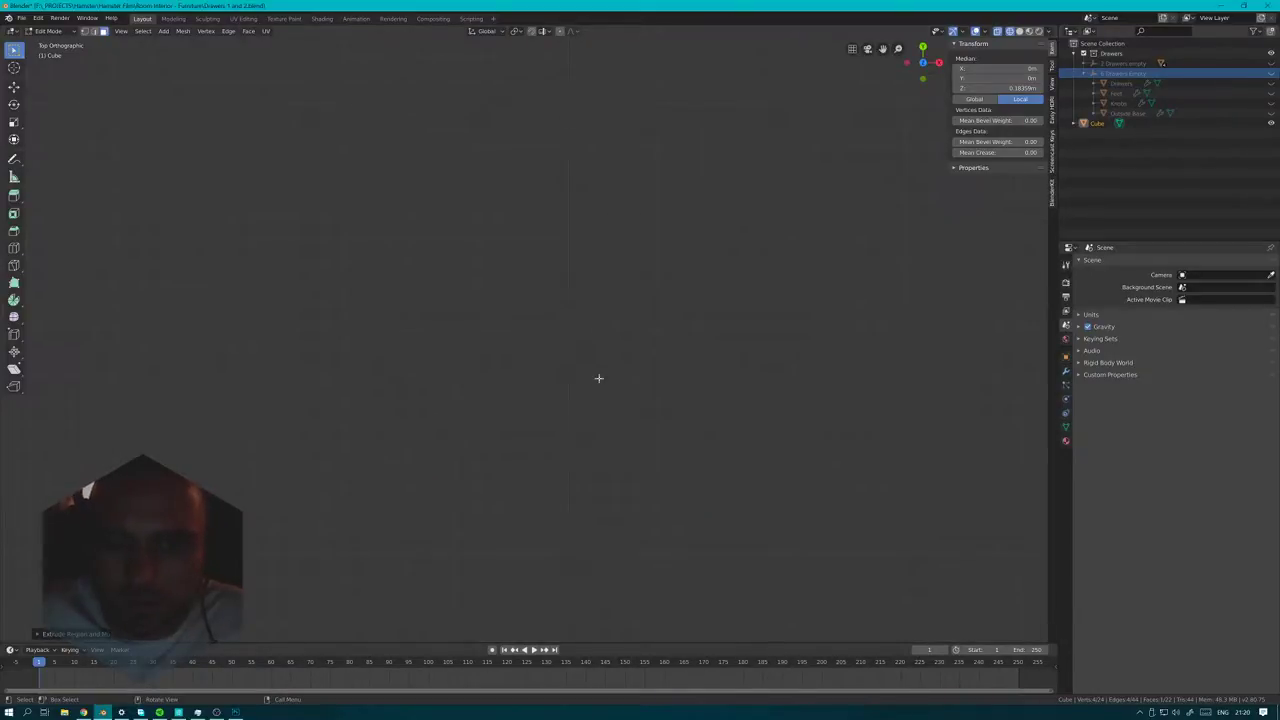
scroll(598, 377, "down", 5)
scroll(595, 330, "up", 5)
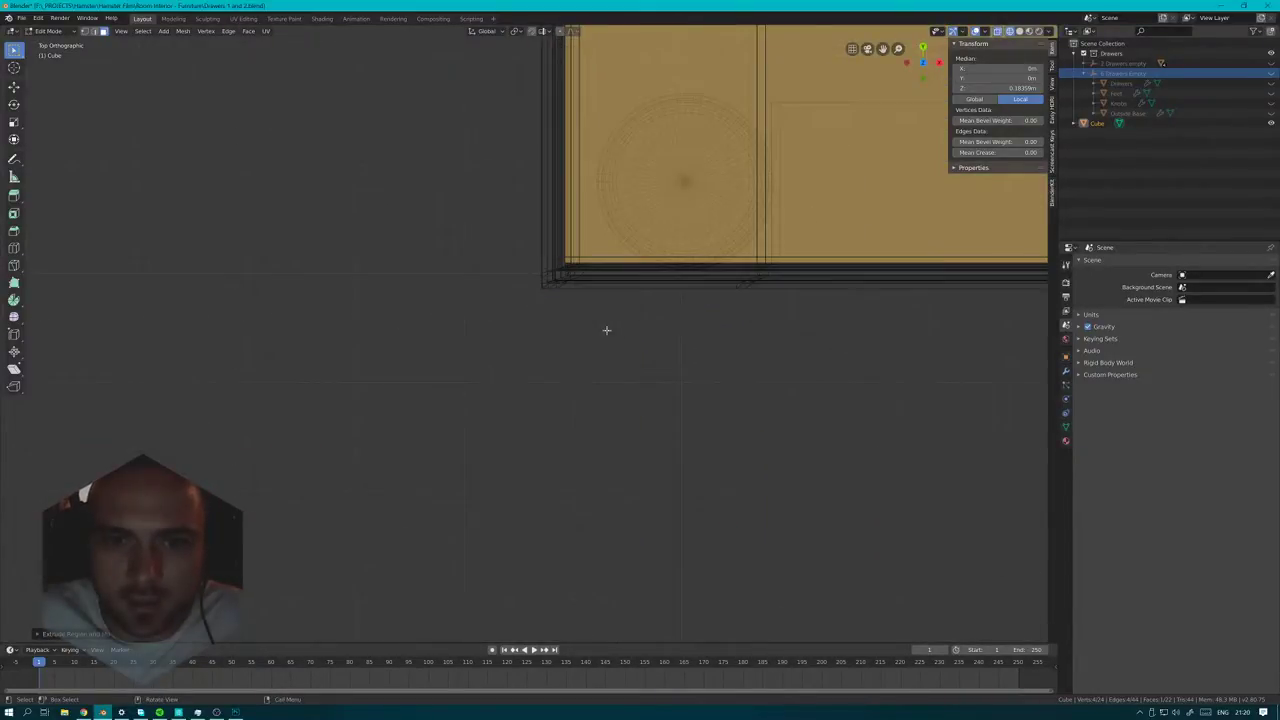
scroll(607, 330, "up", 5)
middle_click_drag(658, 176, 523, 302, "shift")
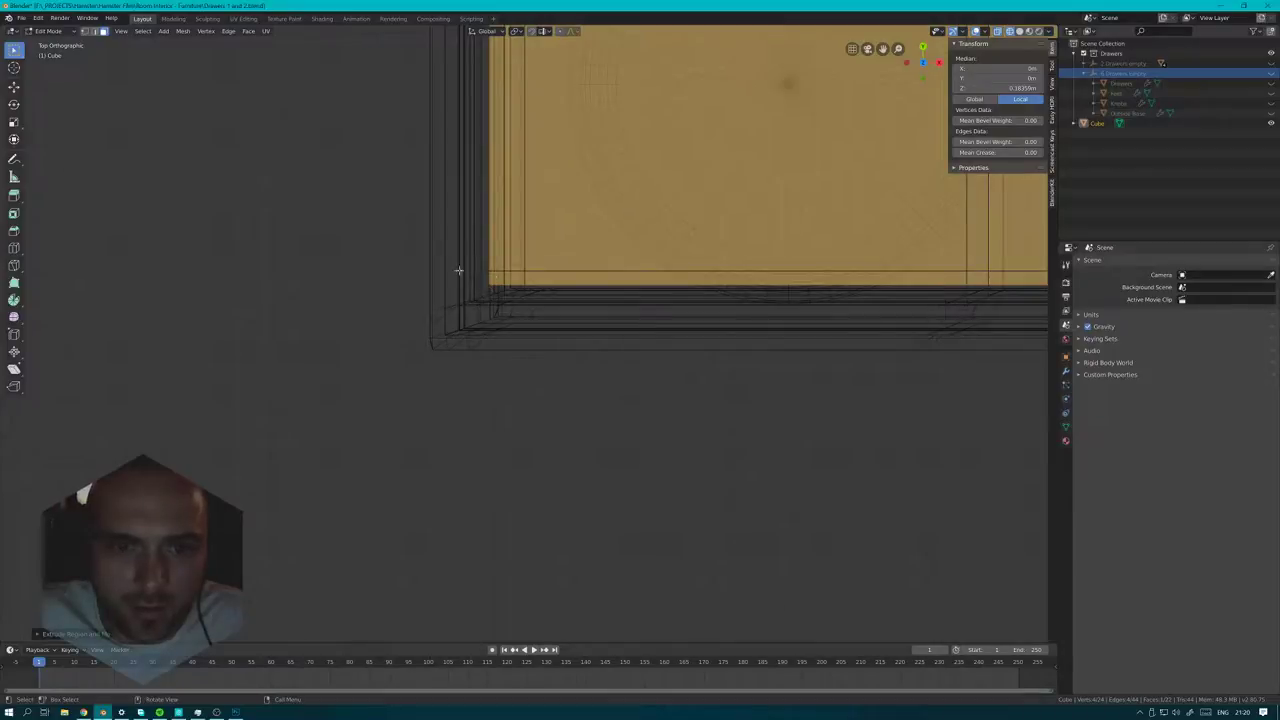
key("s")
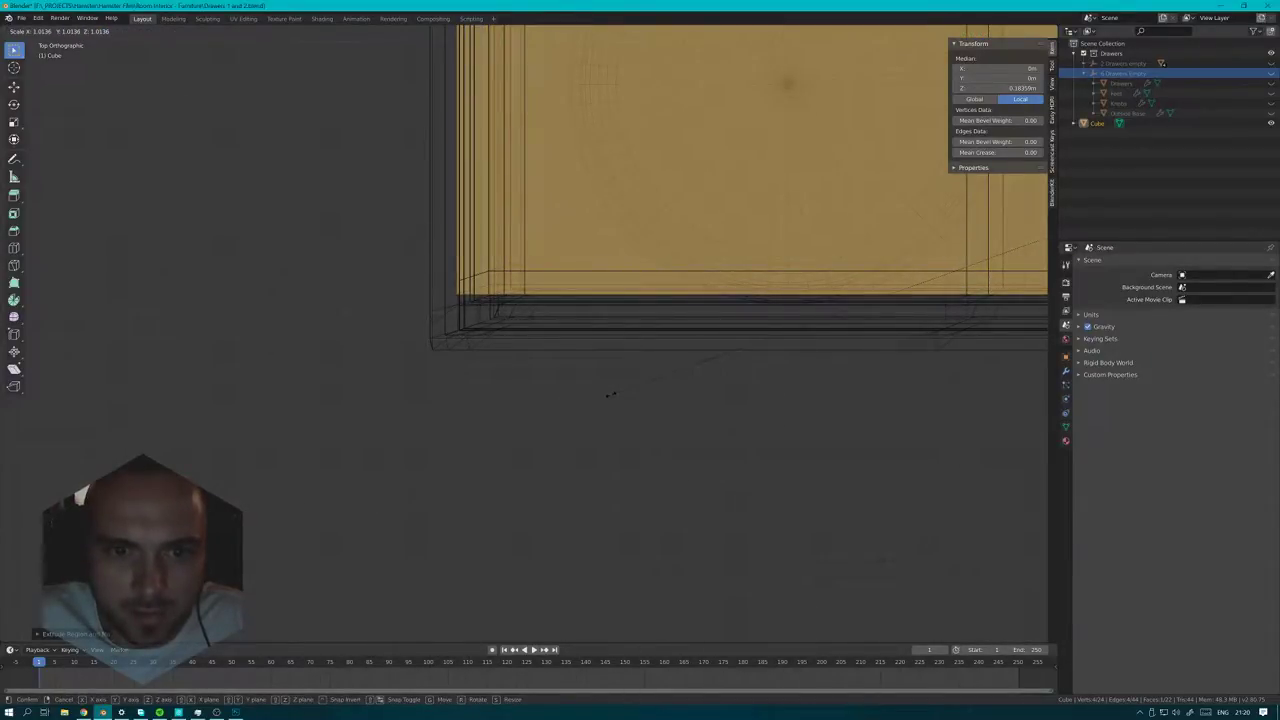
right_click(593, 384)
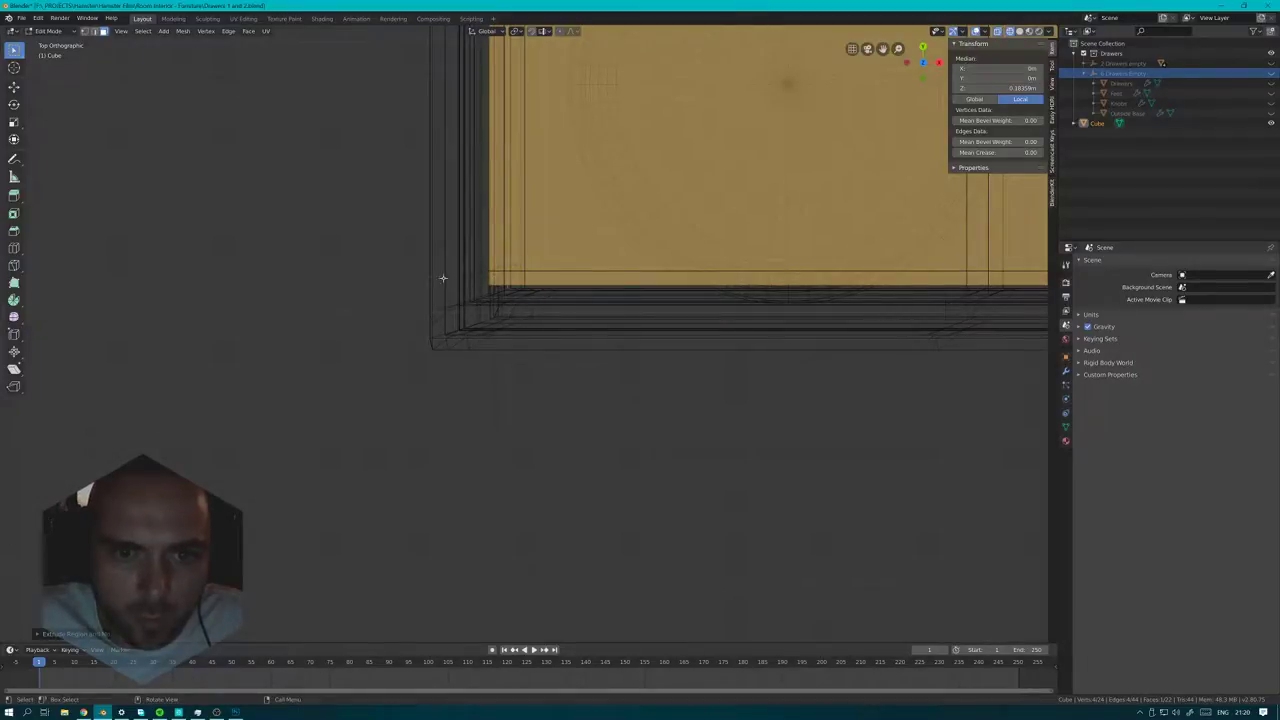
key("s")
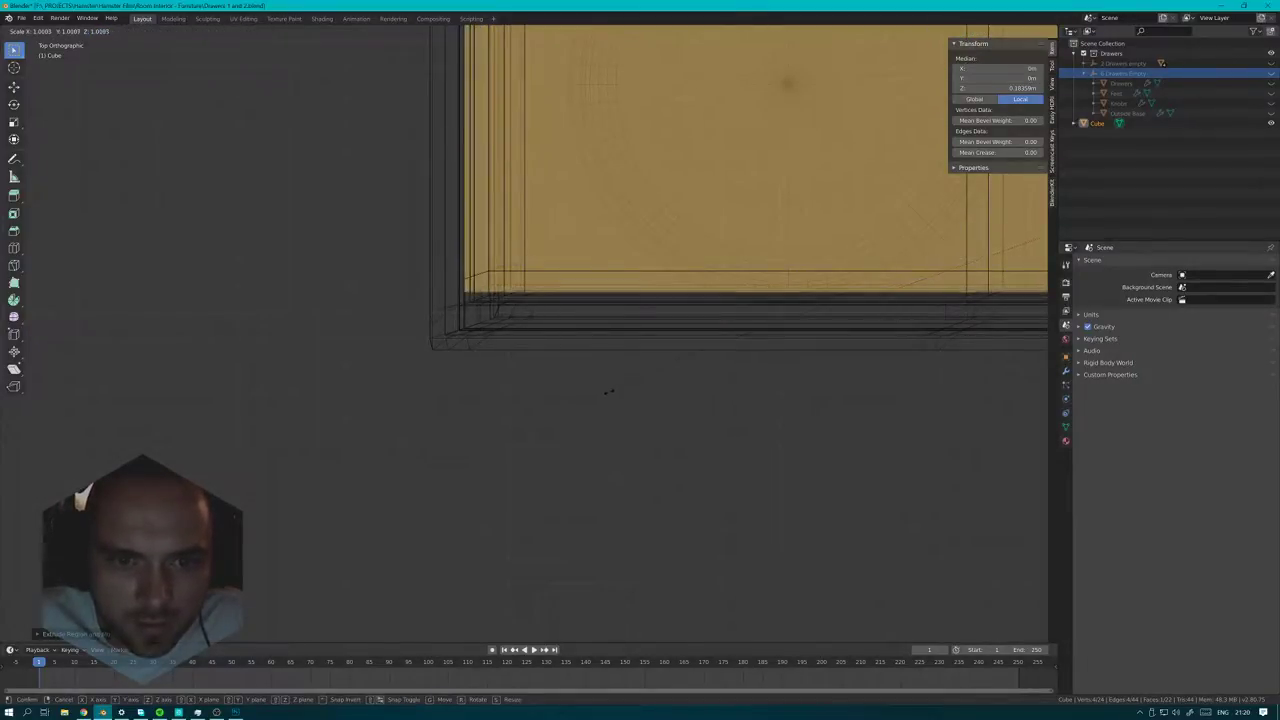
left_click(605, 393)
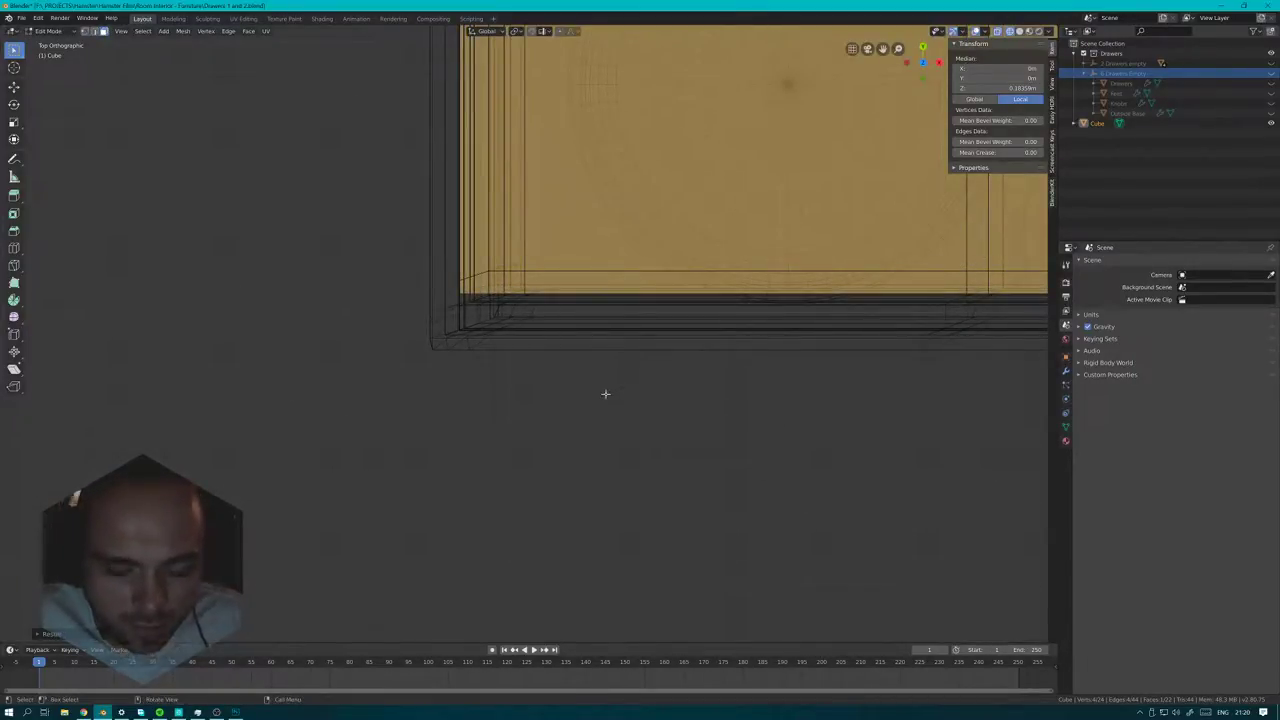
- Scale the top face along Y in two passes to make its front and back edges overhang like the sides
key("s")
key("y")
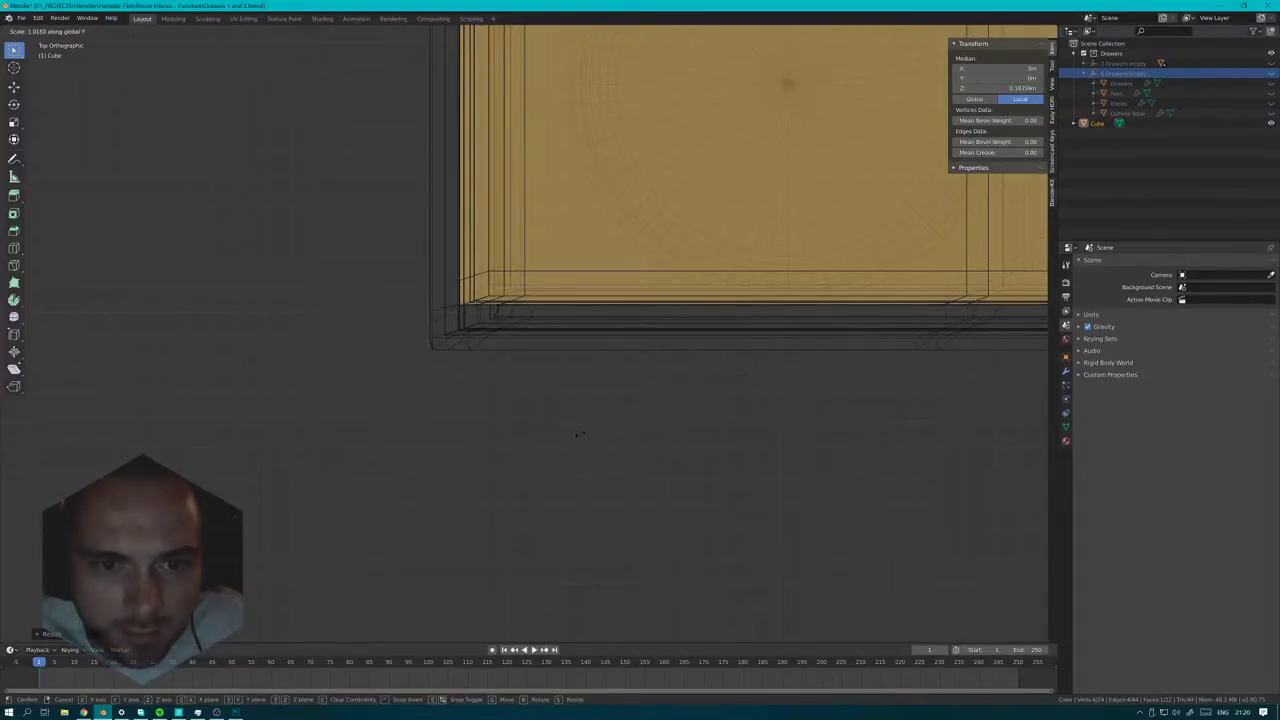
left_click(565, 447)
scroll(501, 317, "up", 5)
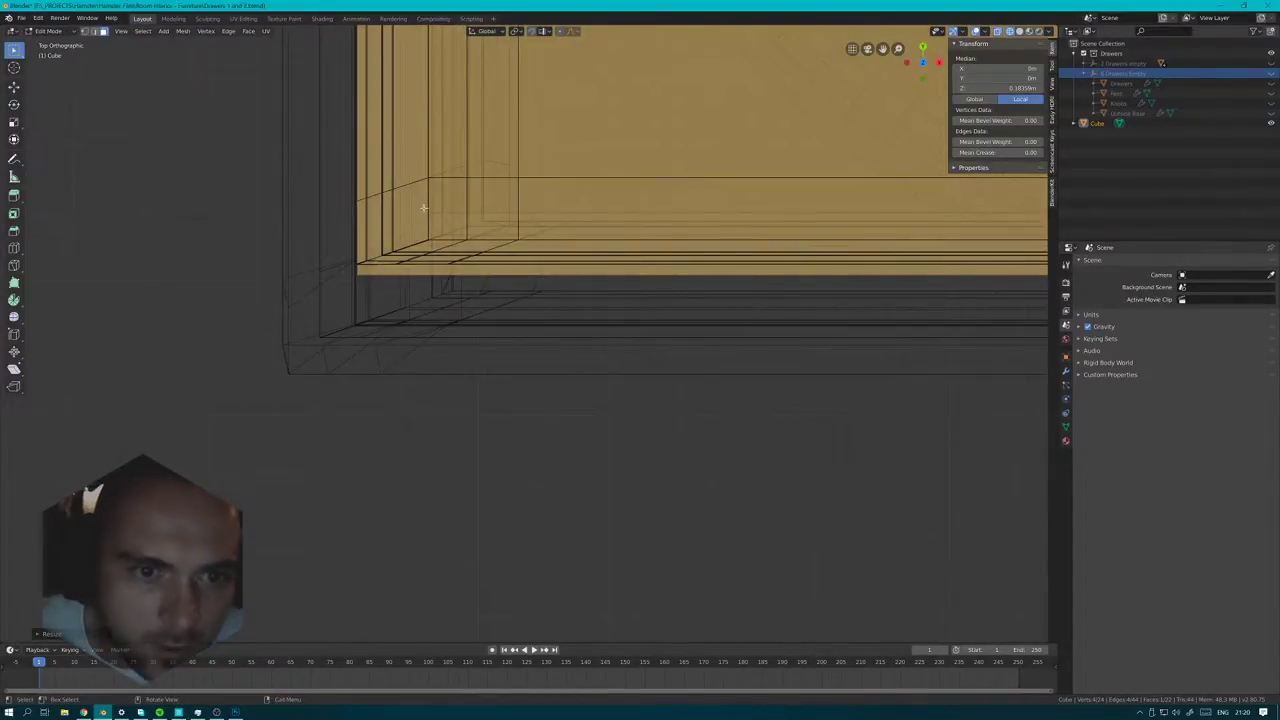
middle_click_drag(356, 298, 464, 326, "shift")
scroll(515, 330, "up", 4)
key("s")
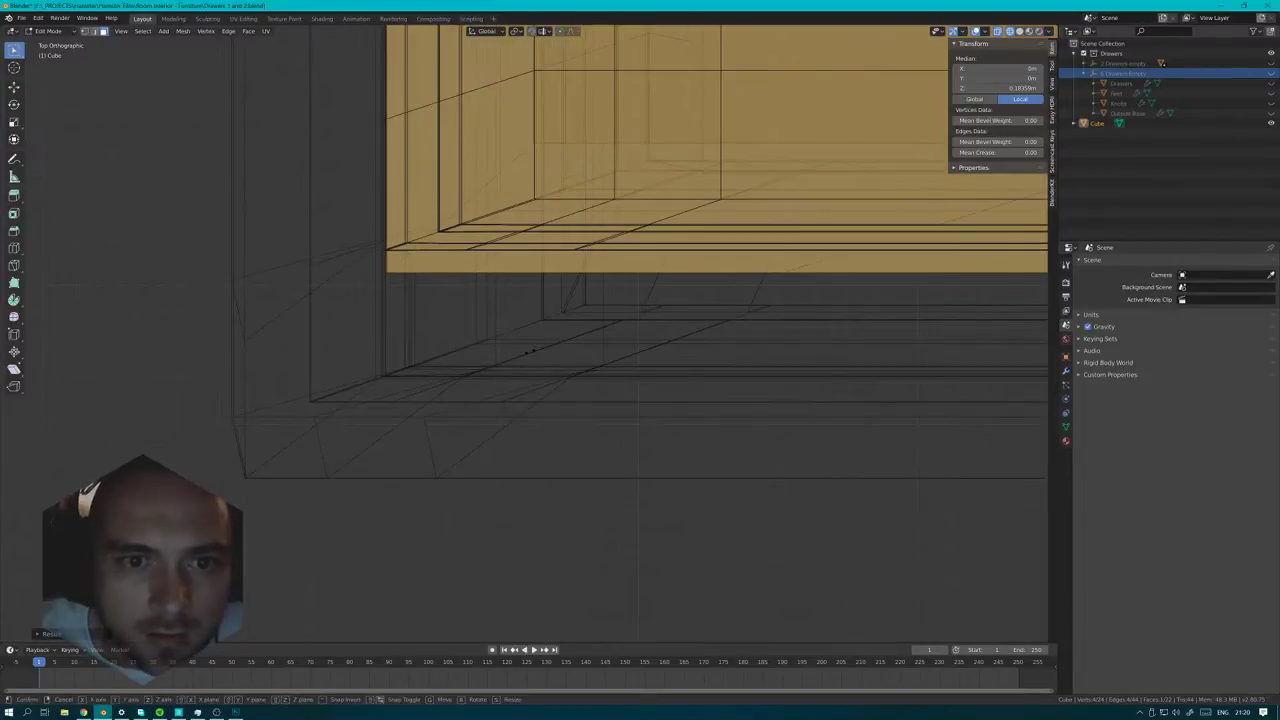
key("y")
left_click(520, 358)
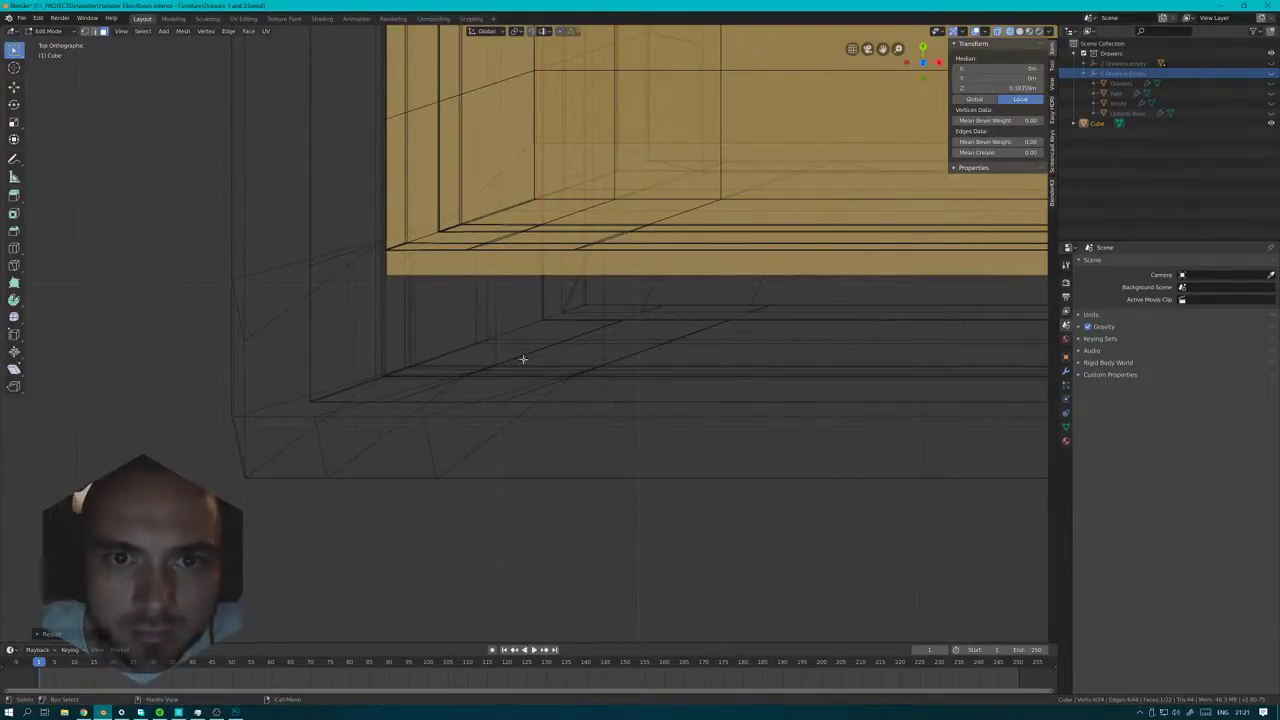
- Extrude the top face upward by about 0.014 m to the top of the projecting cornice band in front view
middle_click_drag(520, 358, 641, 316)
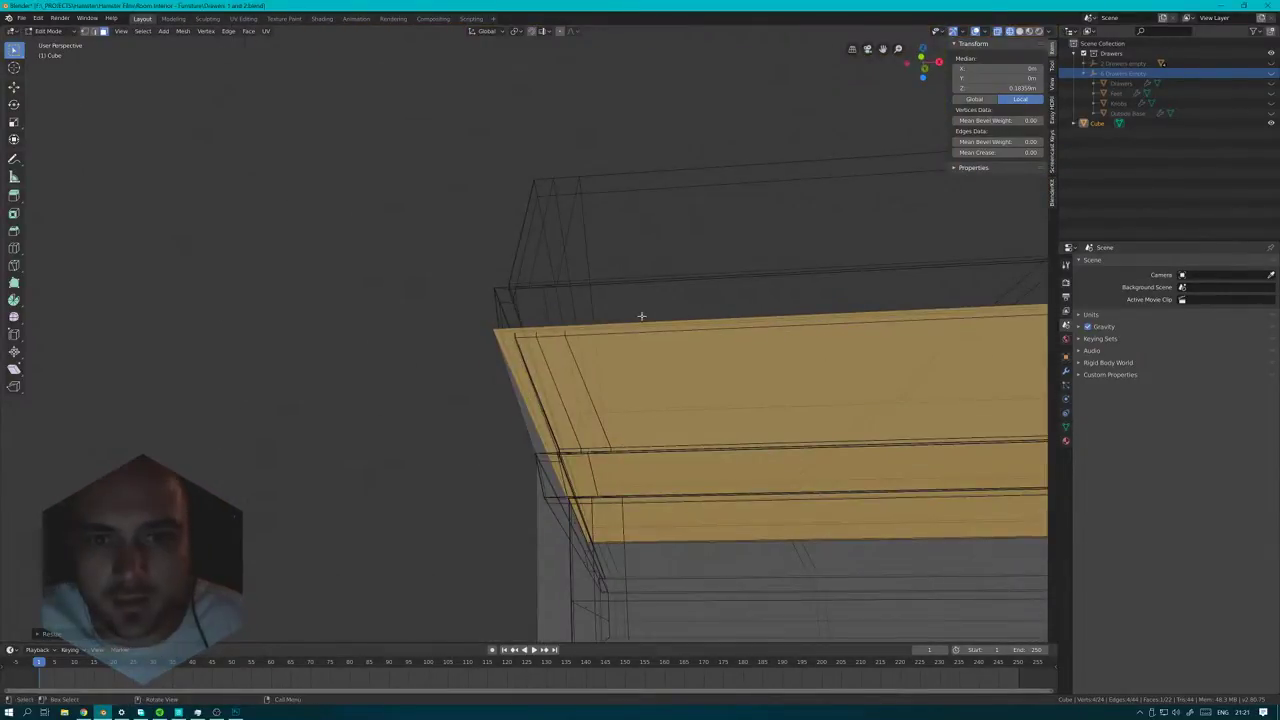
key("KP_1")
scroll(641, 316, "down", 3)
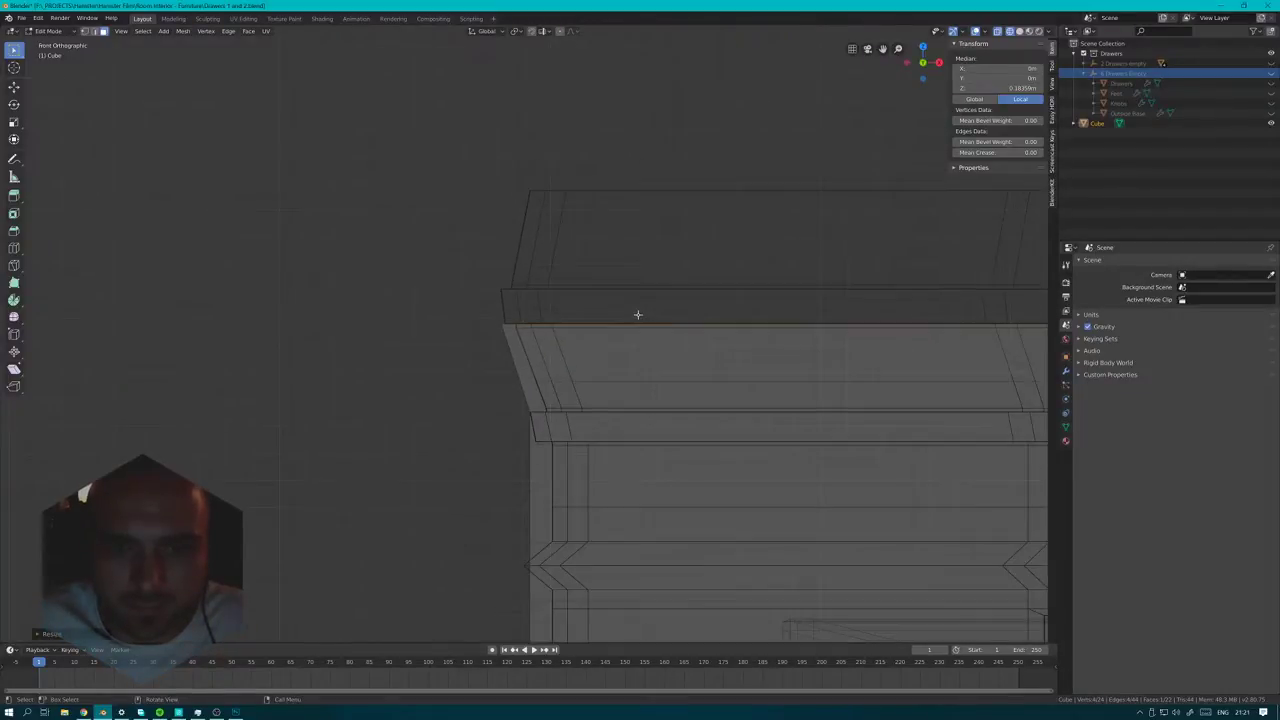
scroll(638, 315, "up", 3)
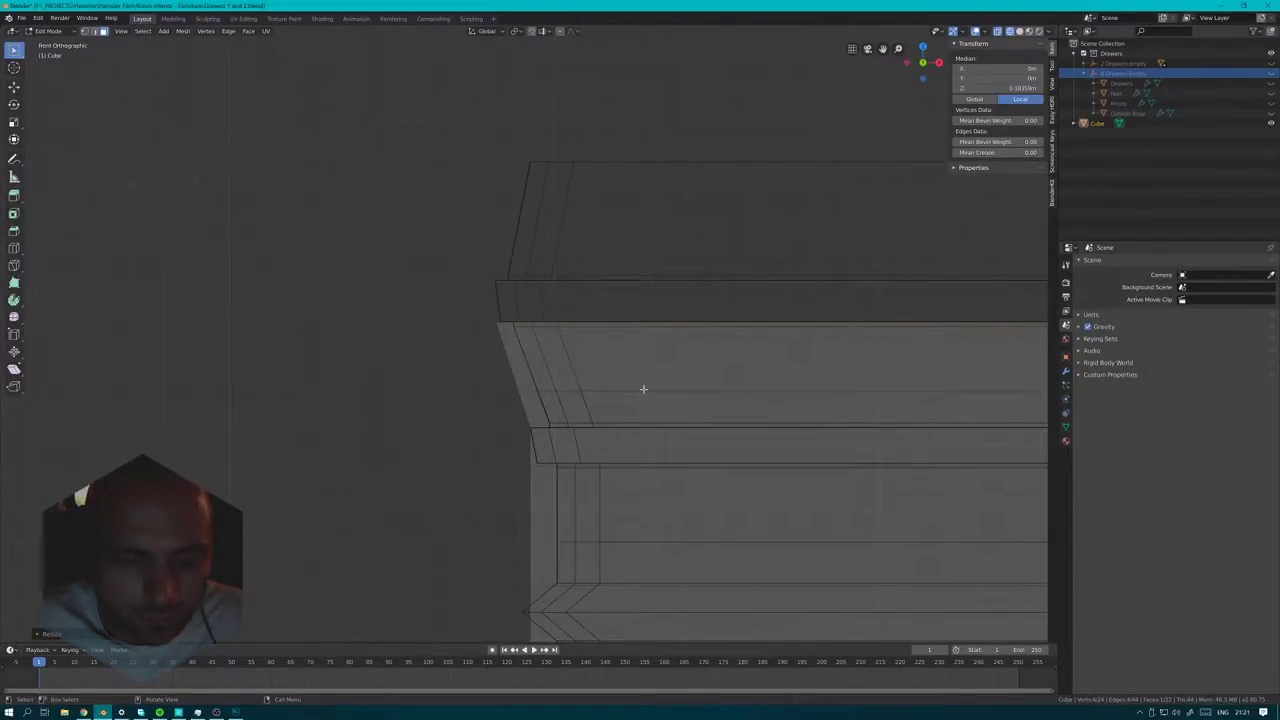
key("e")
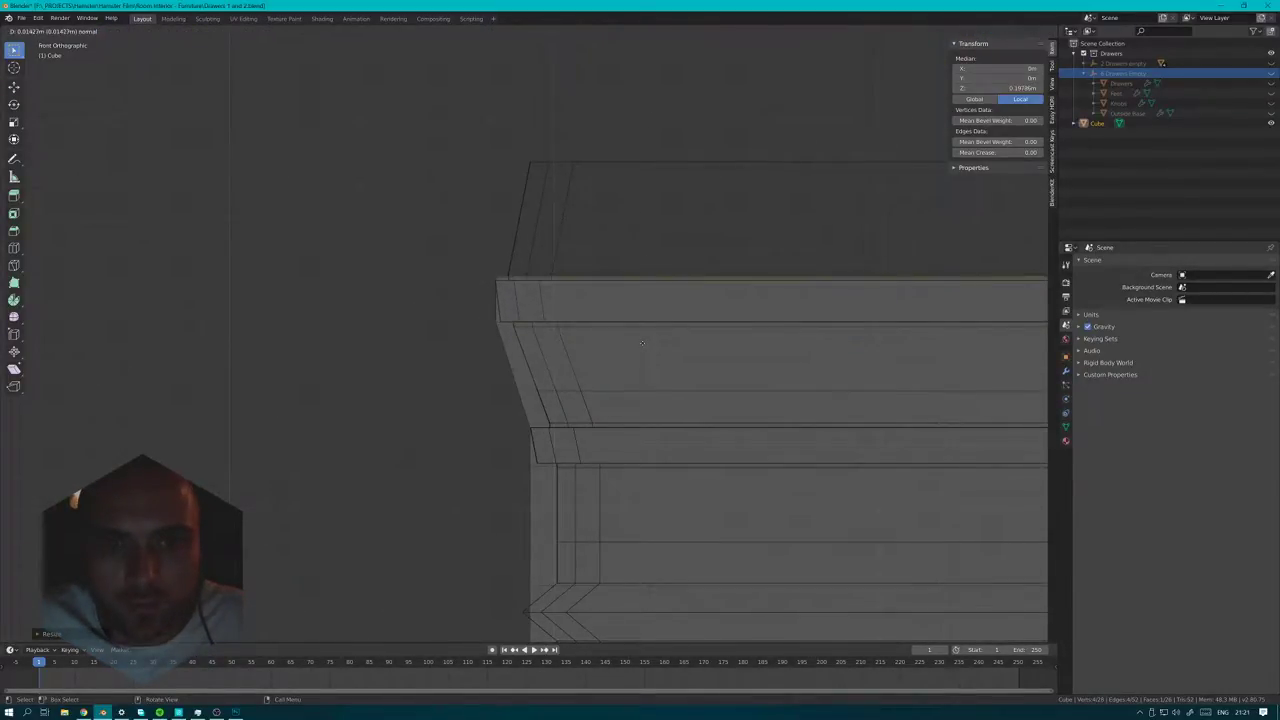
left_click(642, 342)
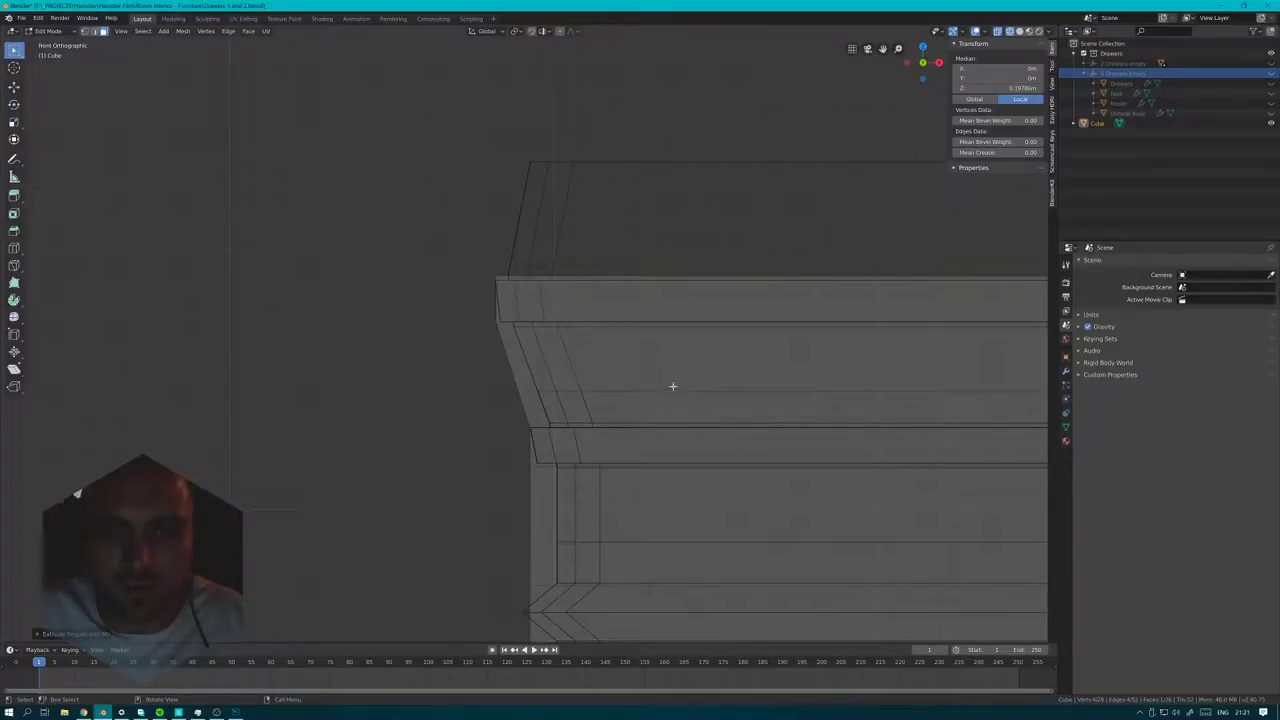
- Inset the top face by about 0.012 m with a depth of about 0.040 m to form the sloped cornice top
mouse_move(756, 410)
middle_mouse_down()
mouse_move(737, 394)
mouse_move(760, 406)
middle_mouse_up()
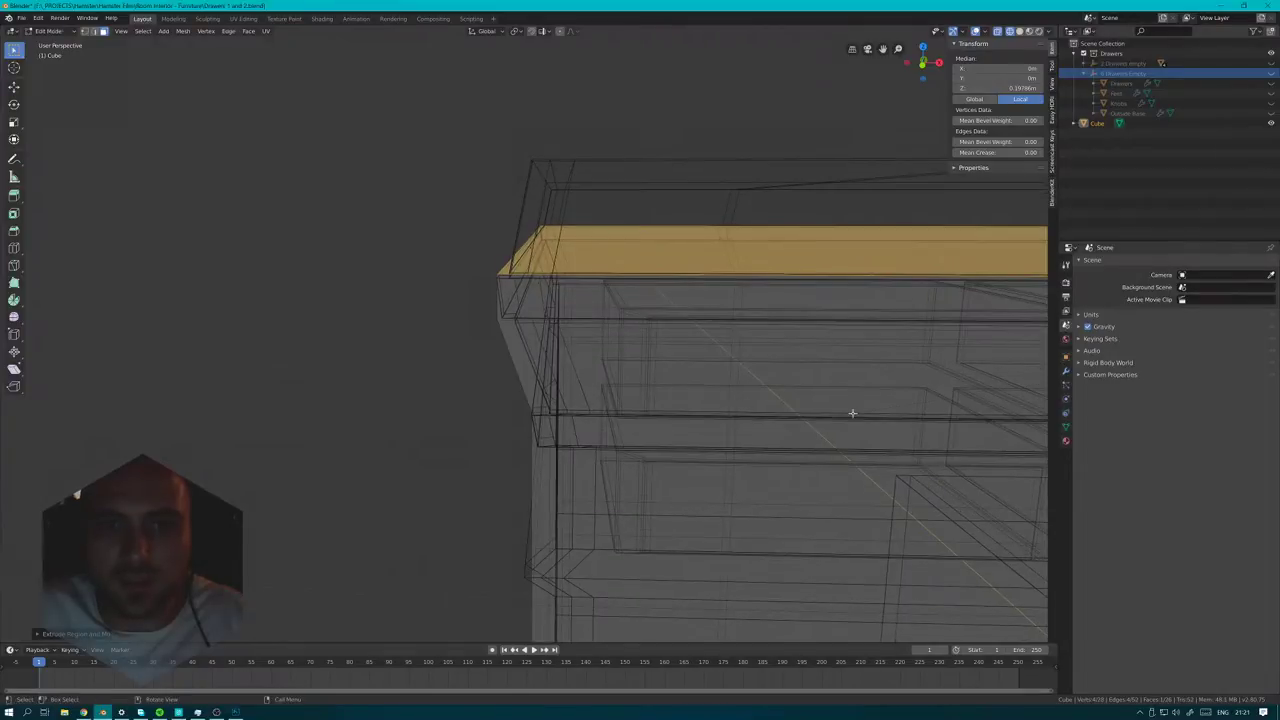
key("i")
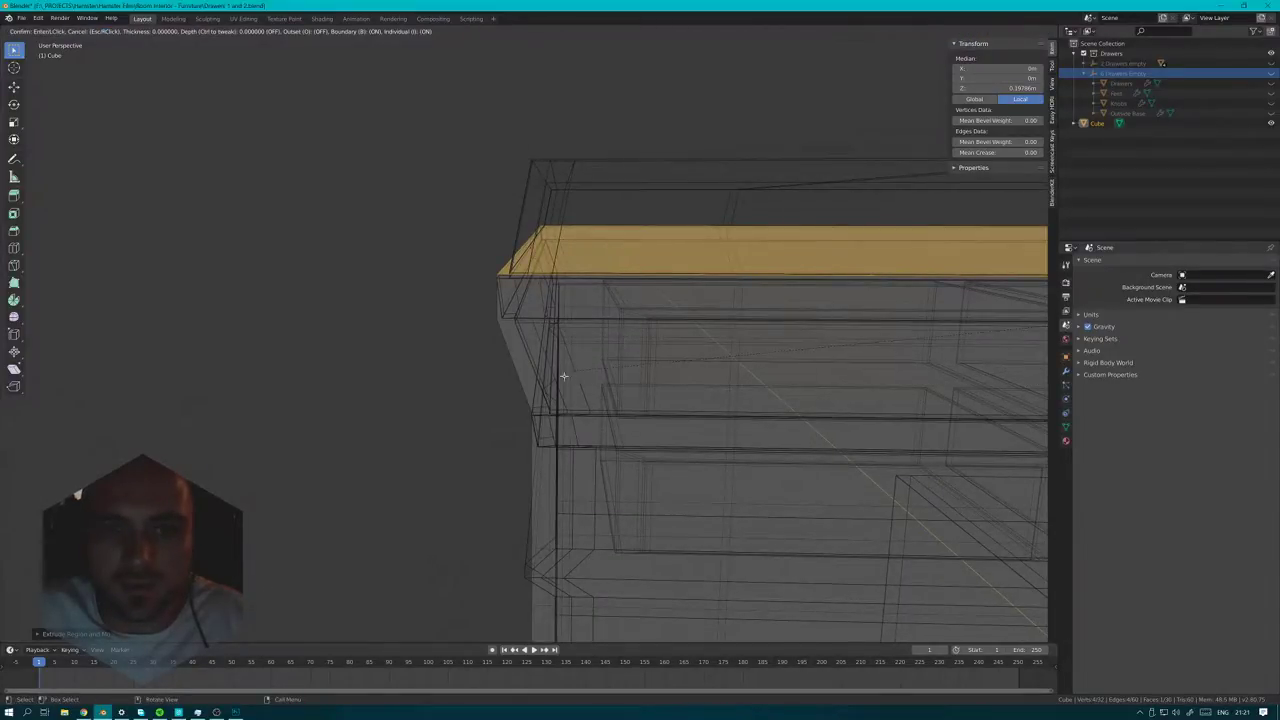
right_click(842, 333)
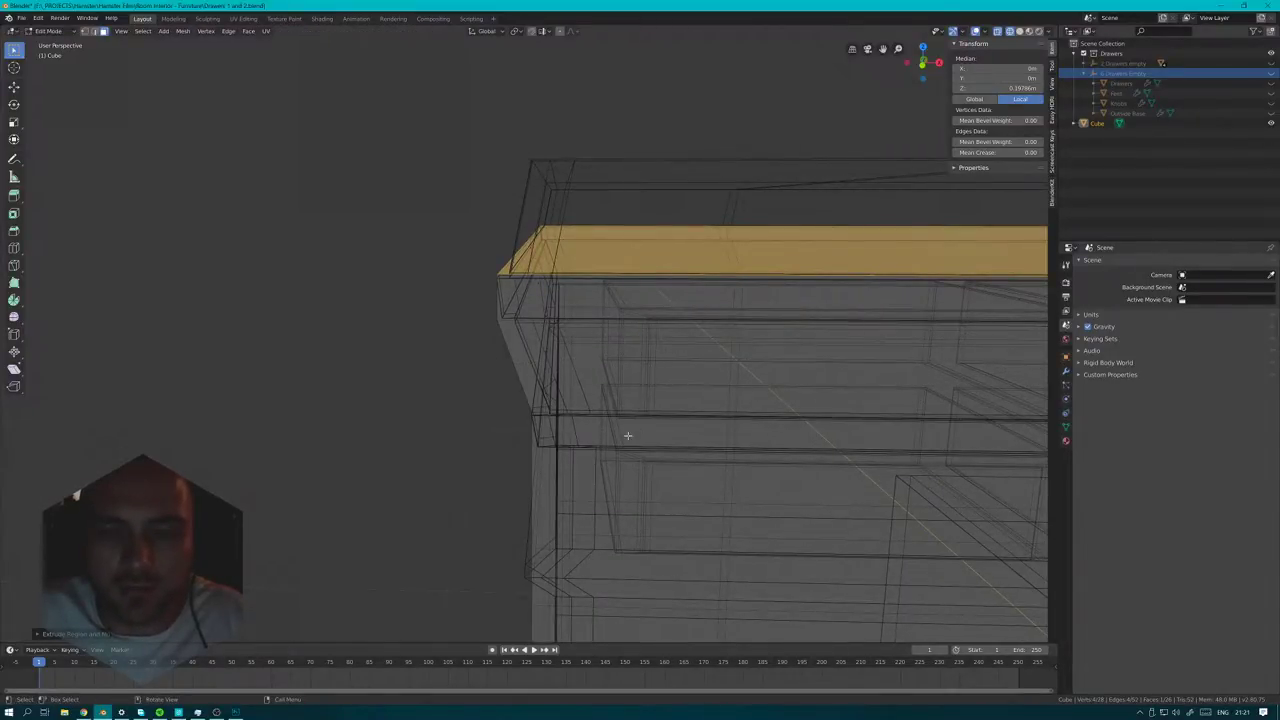
middle_click_drag(628, 435, 771, 394)
key("i")
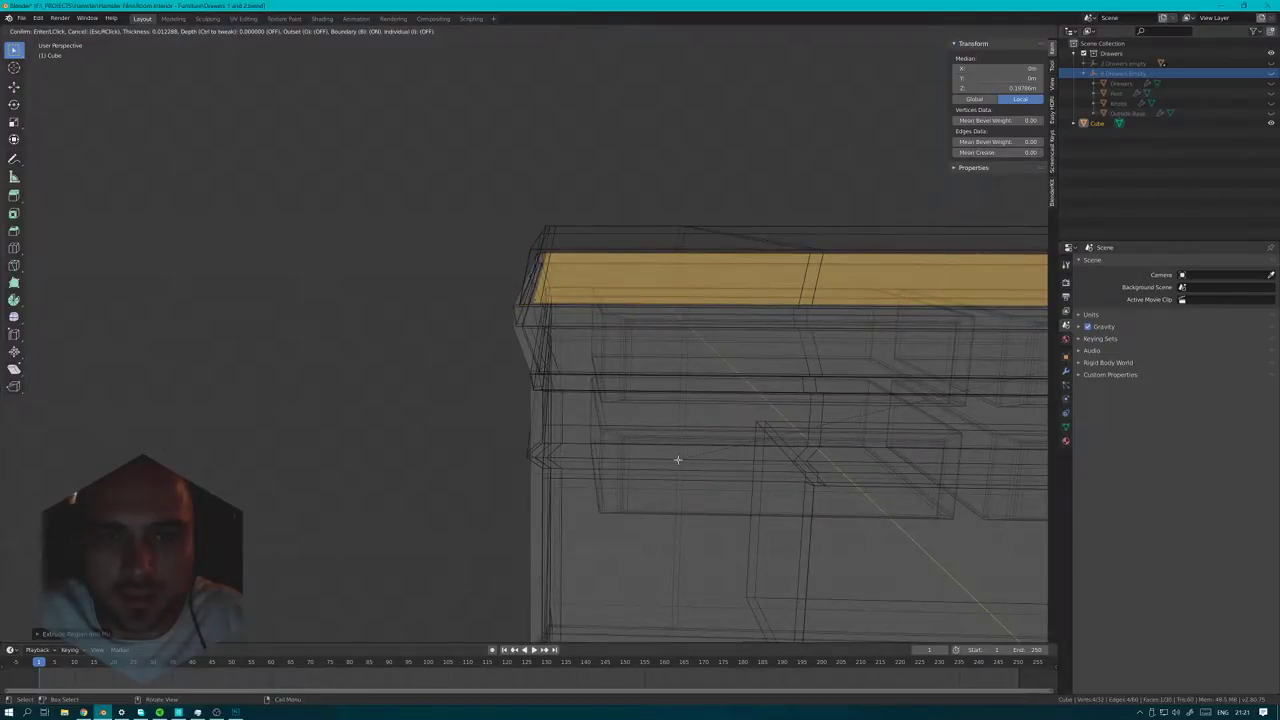
key("ctrl")
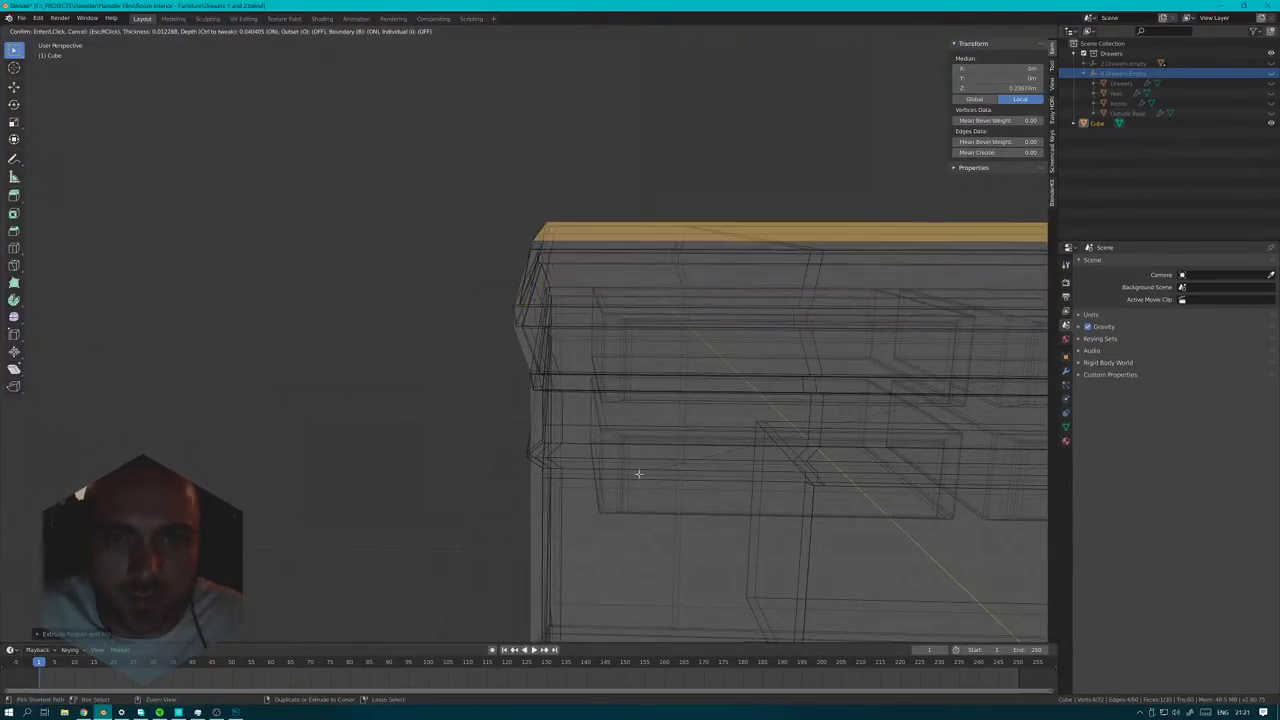
left_click(640, 467)
- Extrude the face loop around the projecting cornice band and fatten it slightly outward
middle_click_drag(640, 467, 480, 286)
left_click(488, 279, "alt")
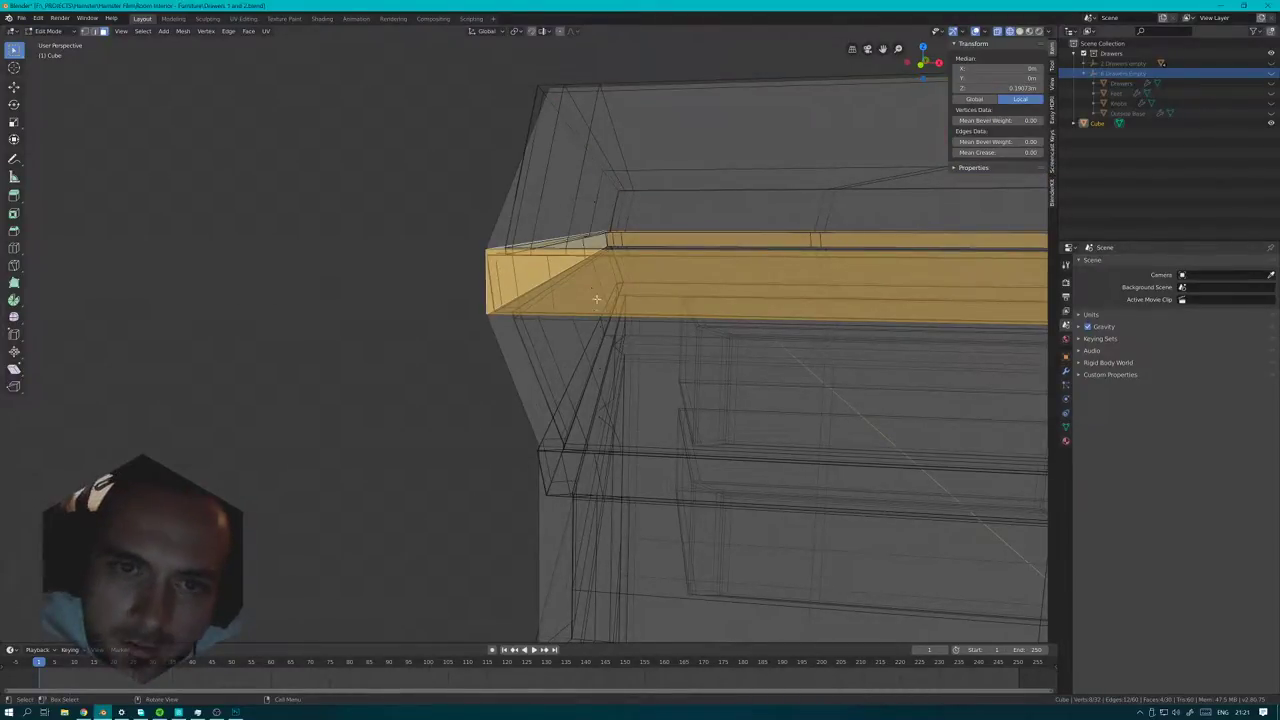
mouse_move(596, 298)
middle_mouse_down()
mouse_move(537, 300)
mouse_move(551, 317)
mouse_move(610, 314)
middle_mouse_up()
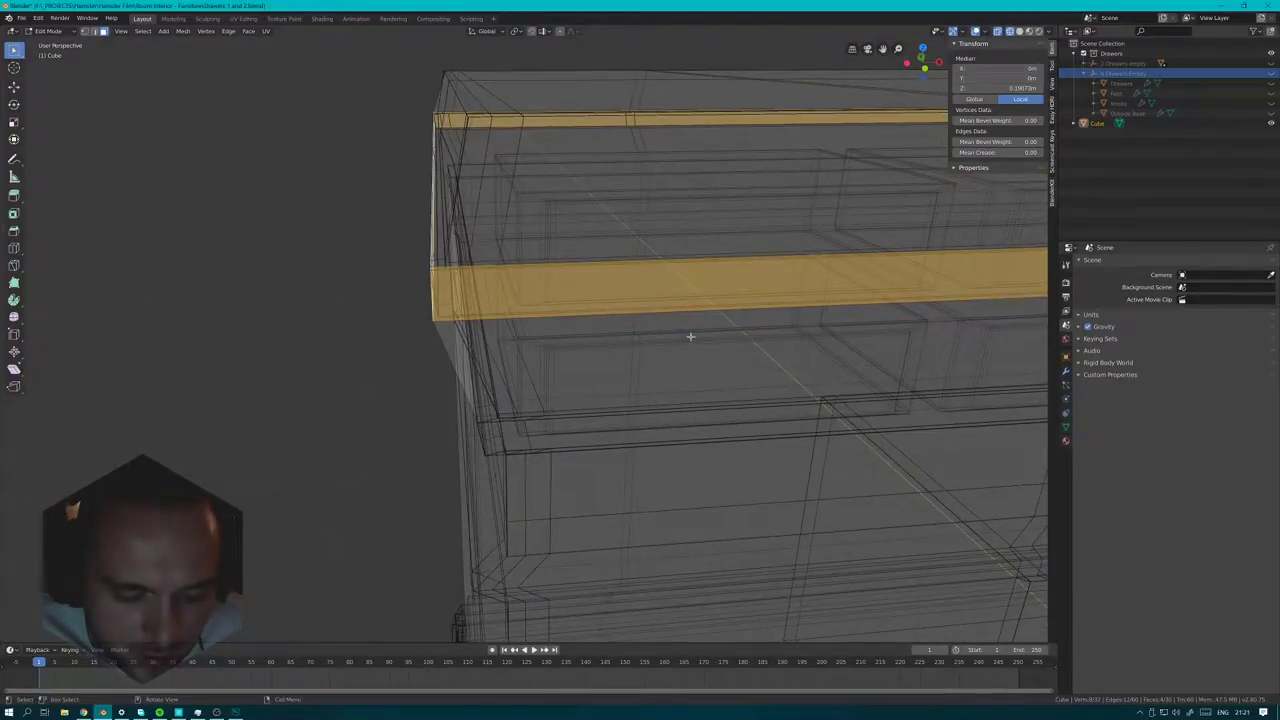
key("alt+s")
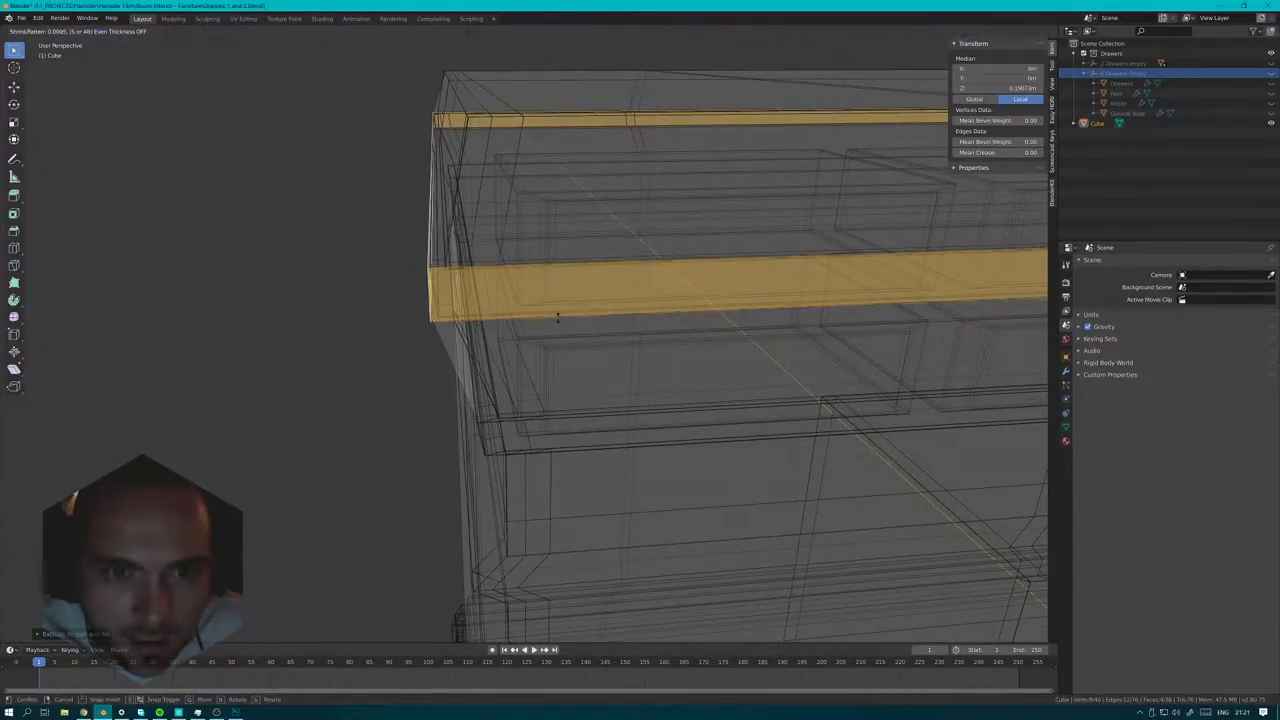
left_click(509, 286)
- Extrude the face loop around the lowest cornice band and fatten it slightly outward along its normals
middle_click_drag(509, 286, 435, 351)
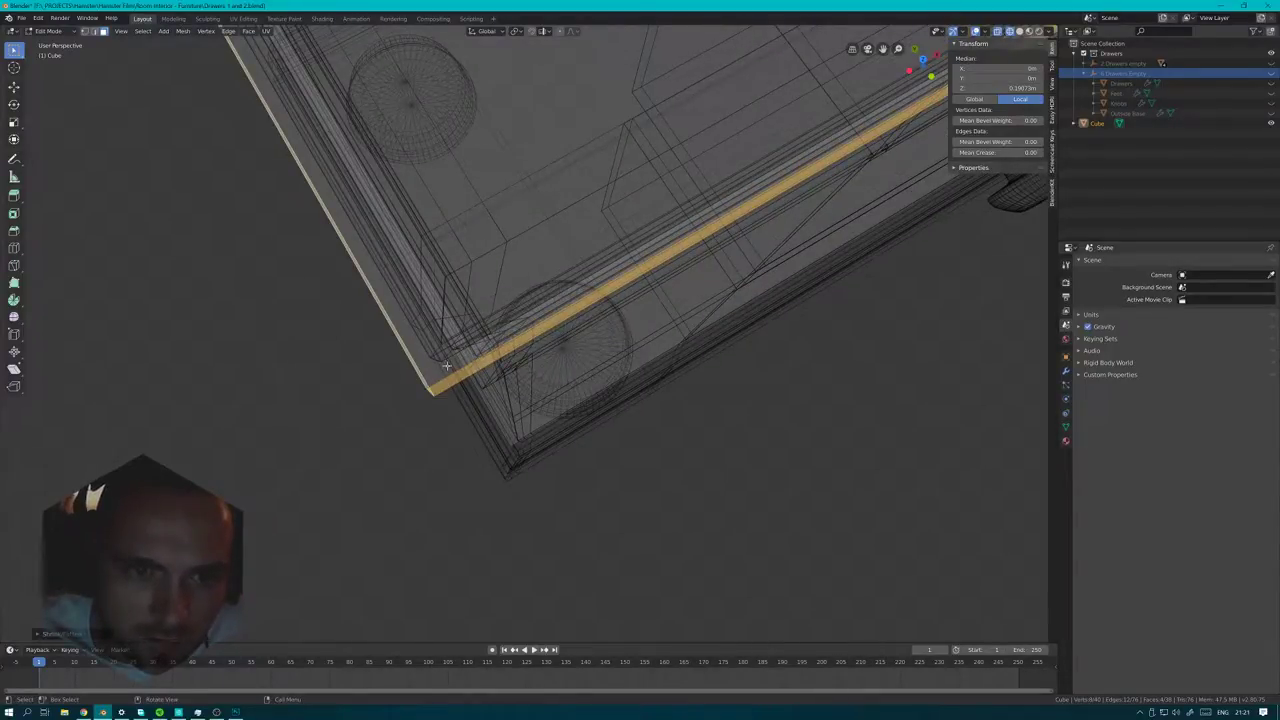
middle_click_drag(405, 377, 433, 343)
middle_click_drag(420, 359, 411, 357)
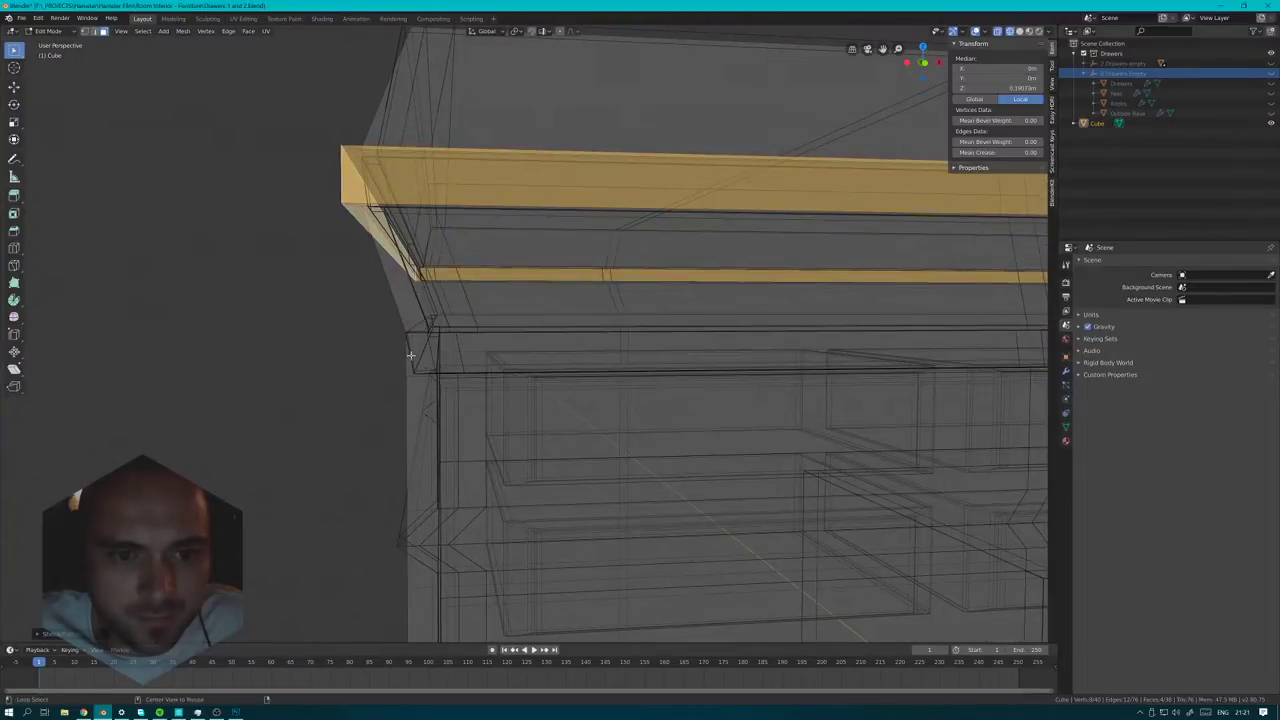
left_click(411, 357, "alt")
scroll(509, 446, "down", 1)
middle_click_drag(509, 446, 565, 354)
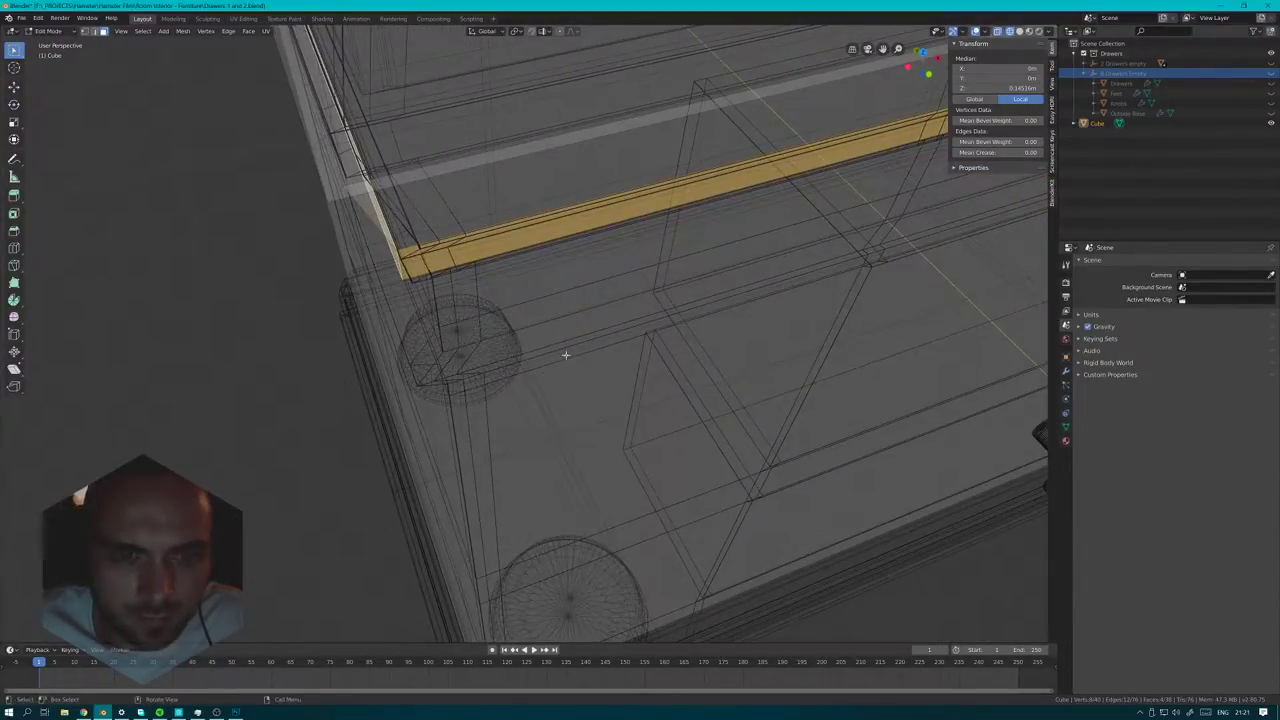
key("alt+s")
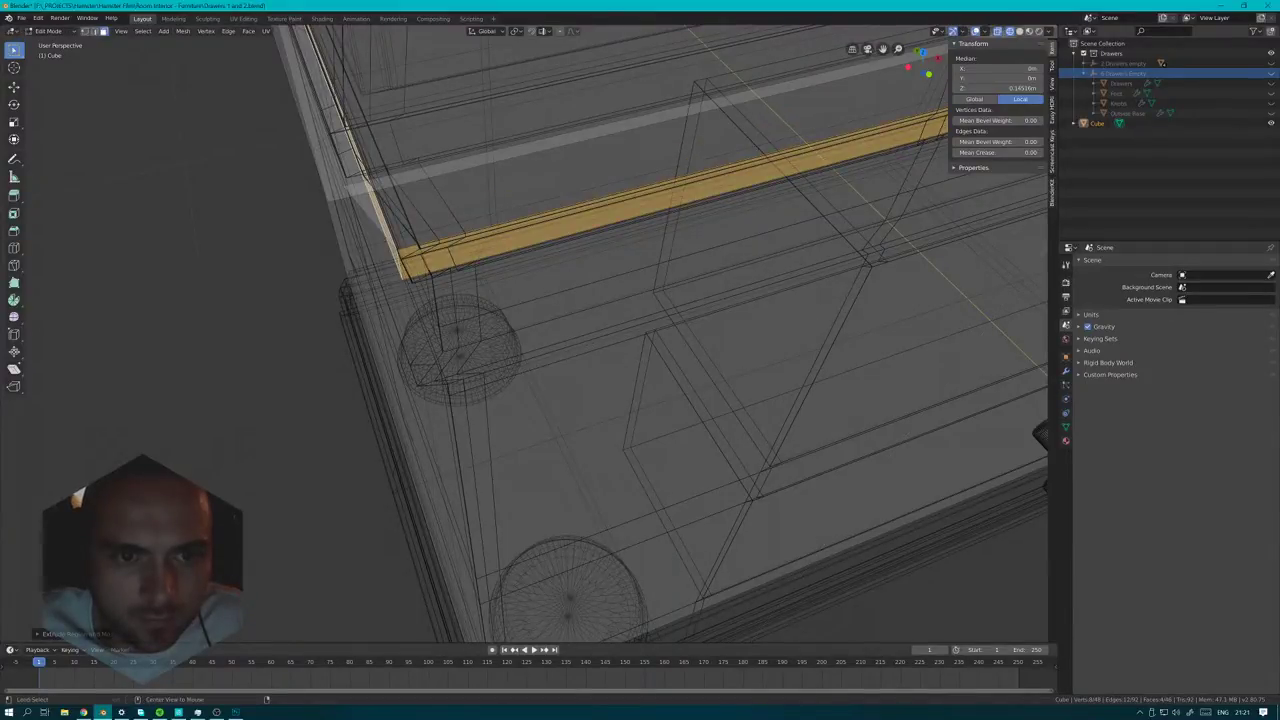
left_click(580, 343)
- Extrude the face loop of the moulding below the cornice and fatten it outward about 0.015 m
middle_click_drag(580, 343, 462, 413)
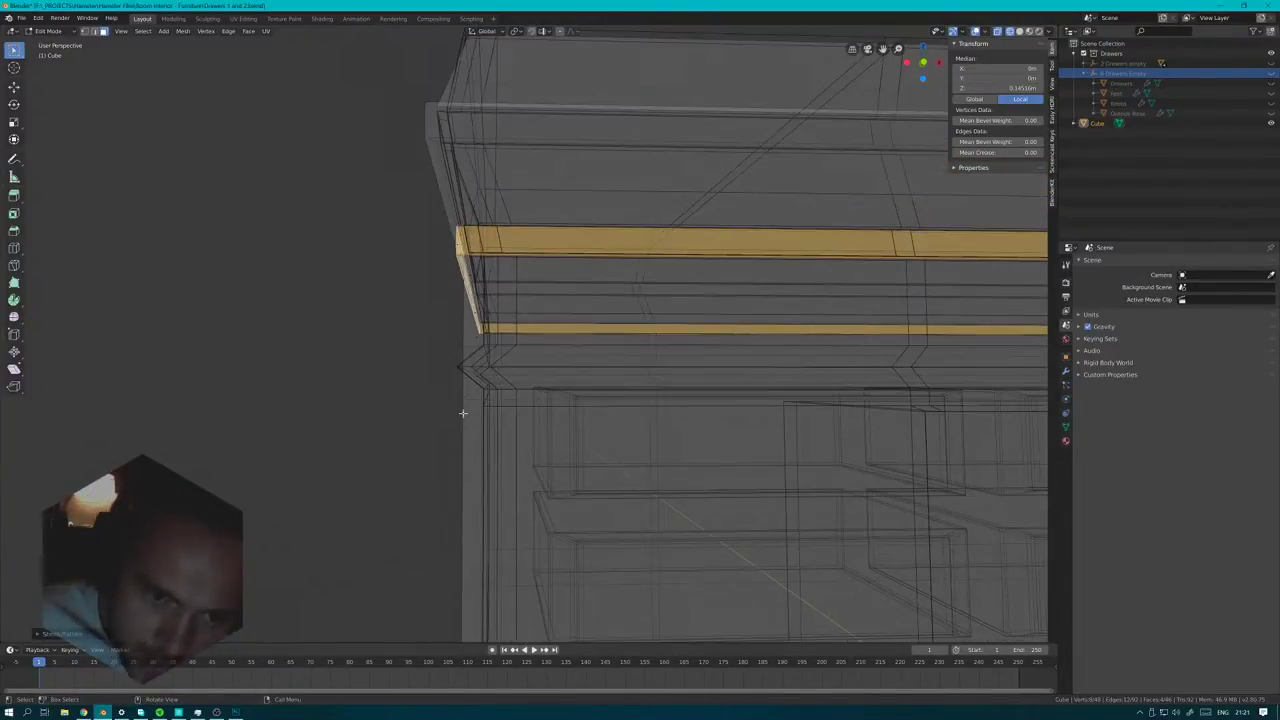
scroll(463, 412, "up", 2)
left_click(445, 394, "alt")
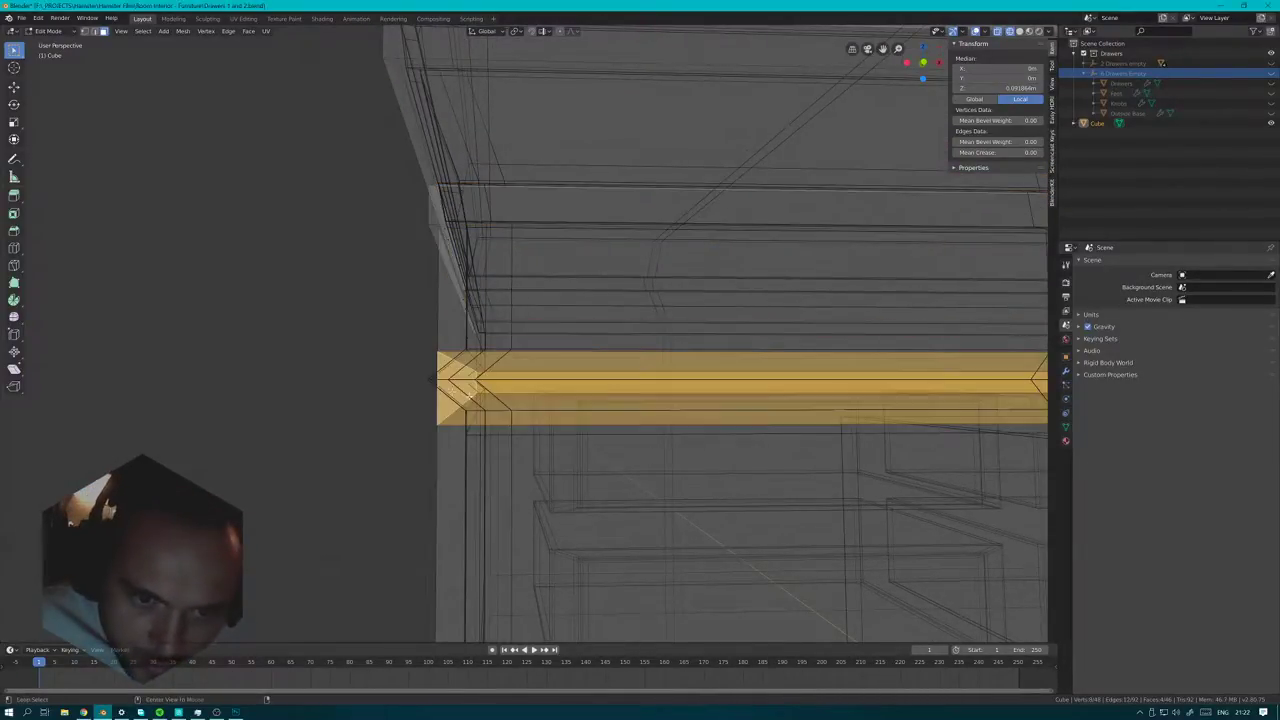
middle_click_drag(517, 449, 543, 449)
key("alt+s")
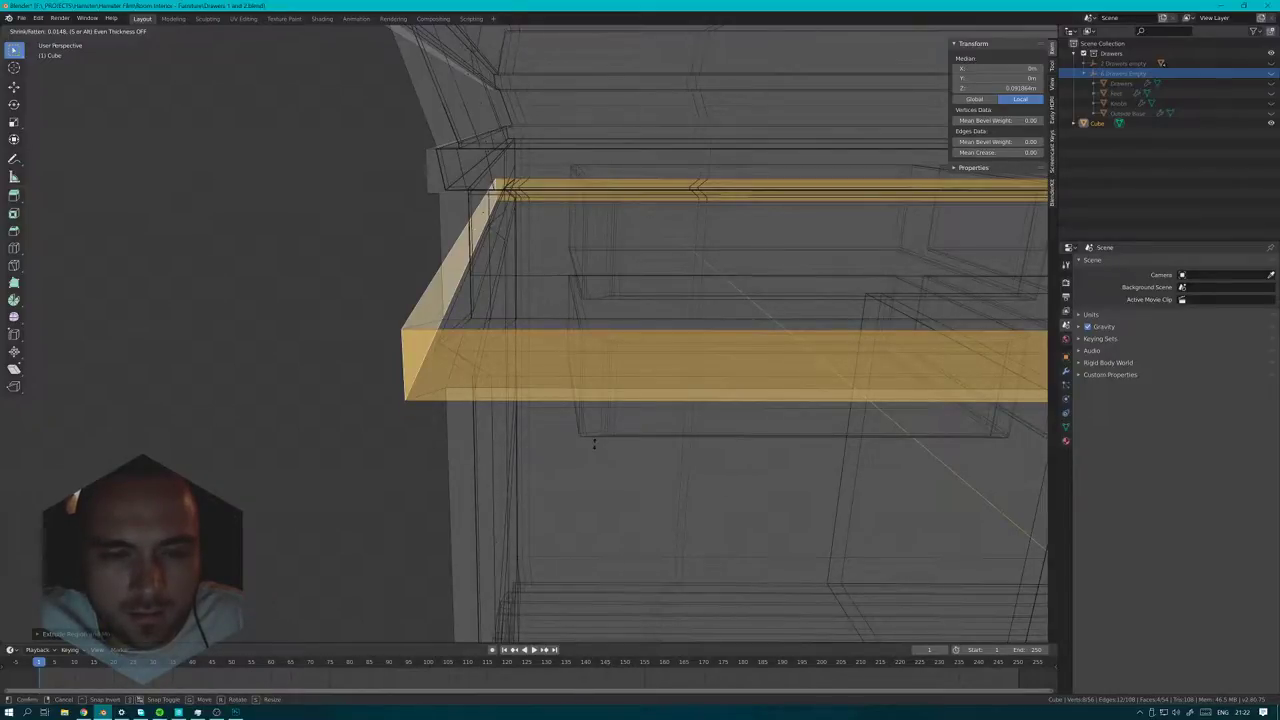
left_click(594, 444)
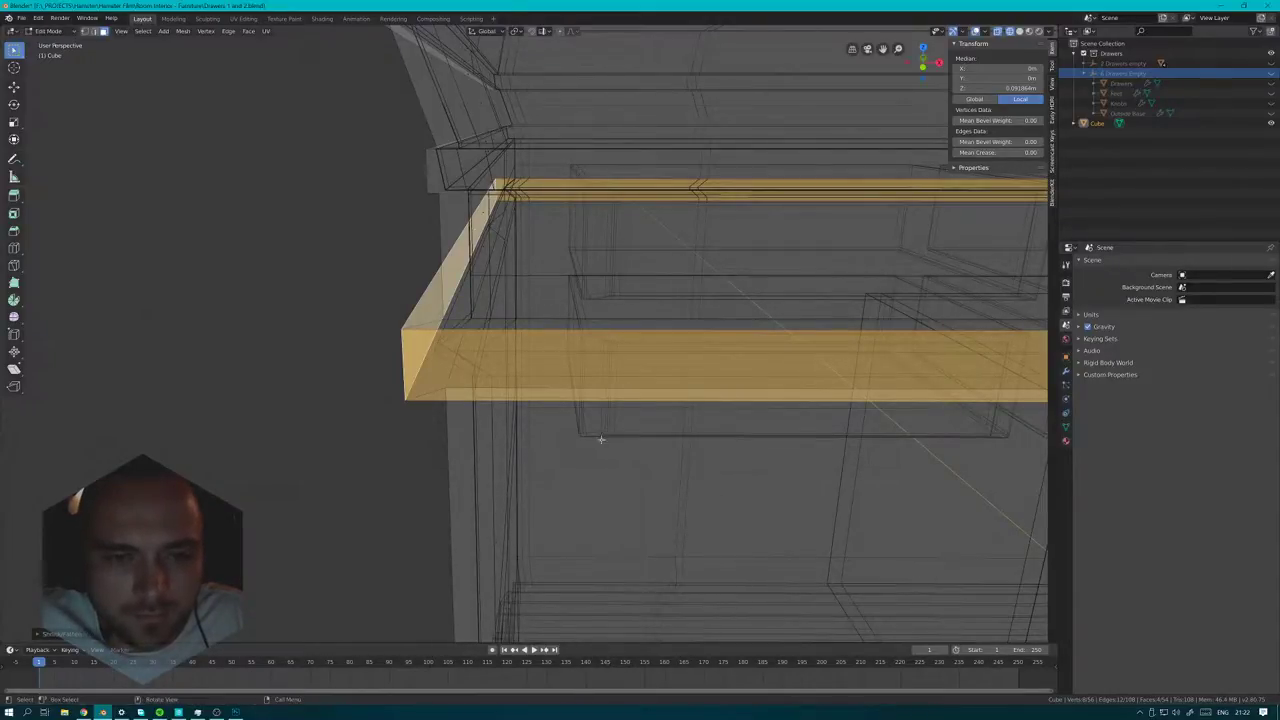
key("s")
key("z")
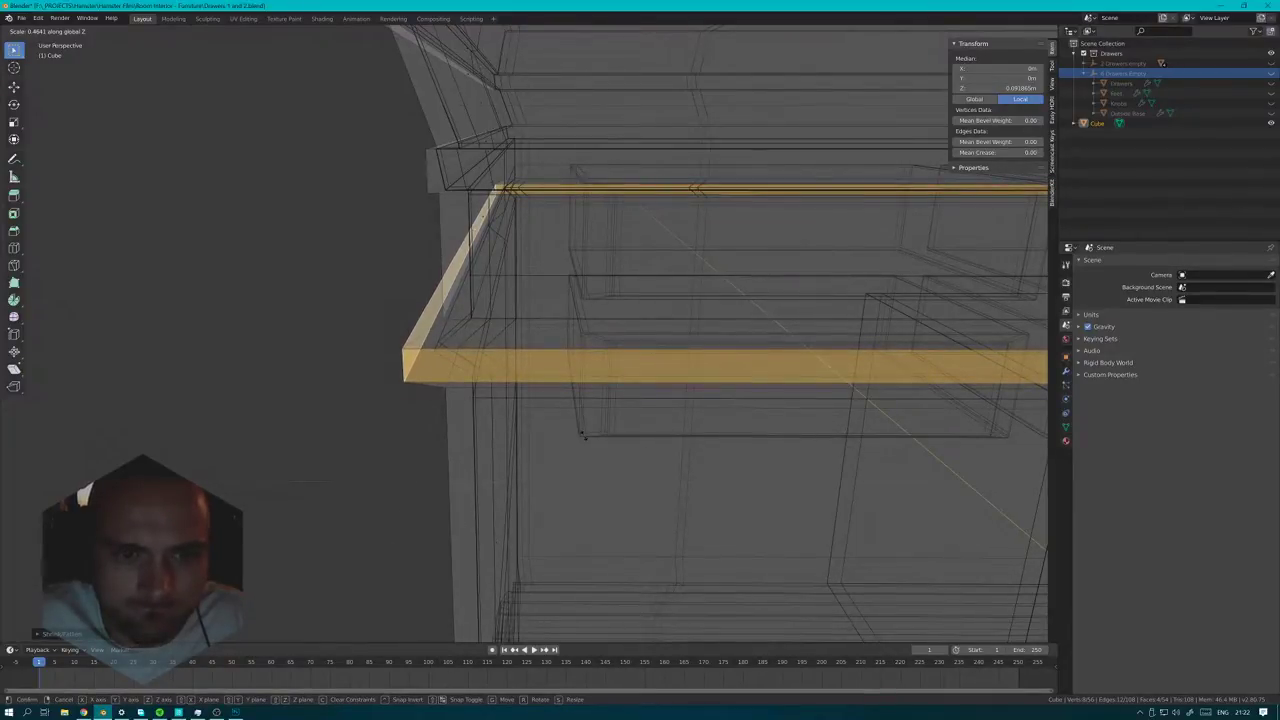
left_click(584, 459)
key("alt+z")
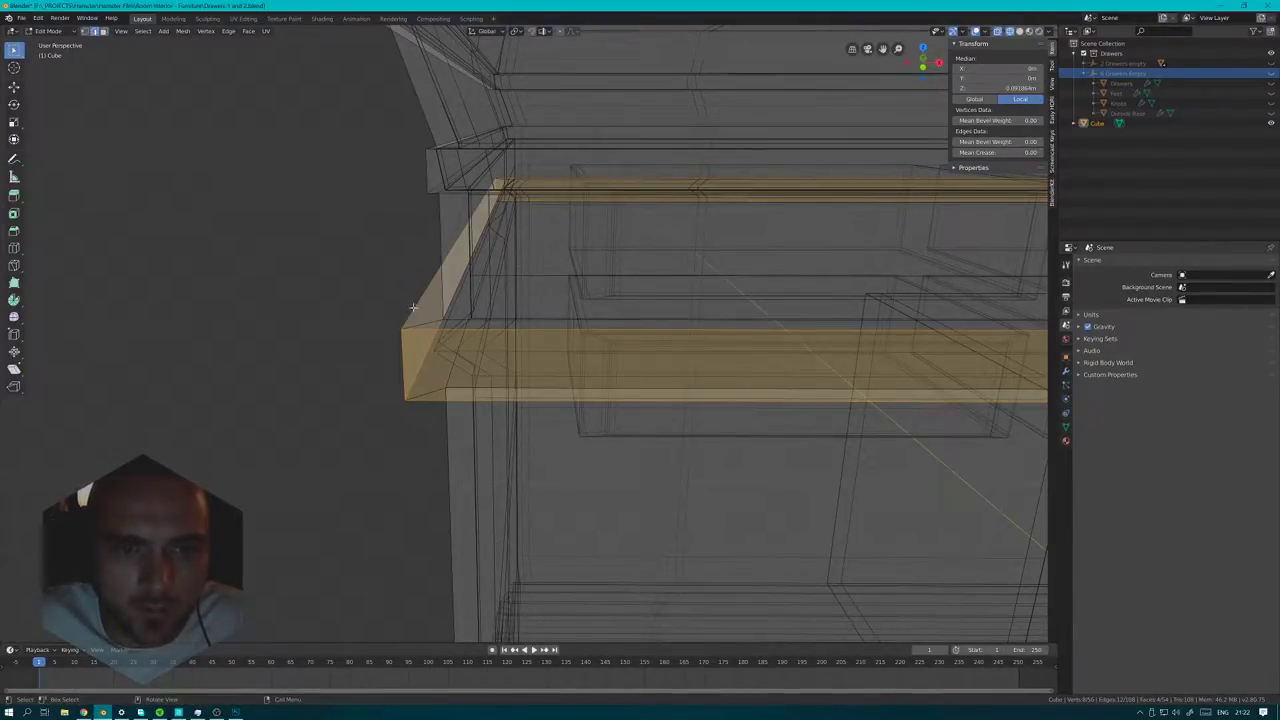
- Bevel the outer edges of the extruded lower moulding with multiple segments to give it a rounded profile
left_click(413, 307, "alt")
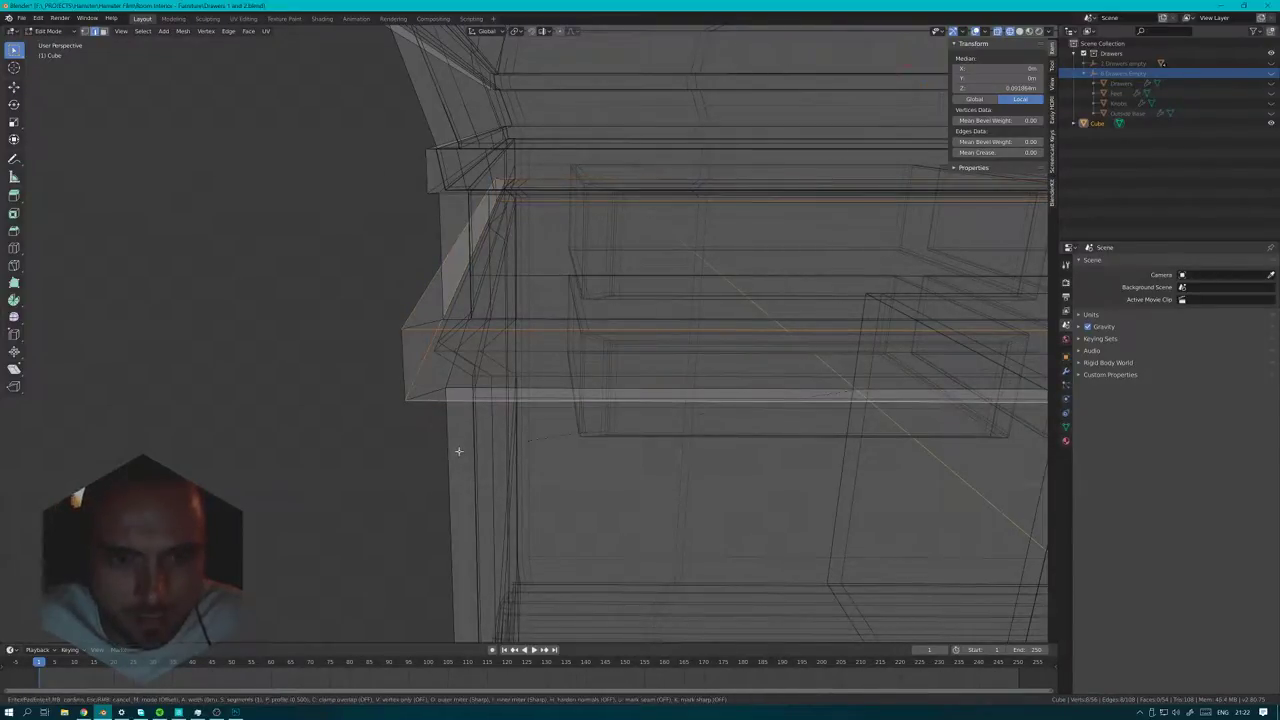
key("ctrl+b")
scroll(446, 457, "up", 4)
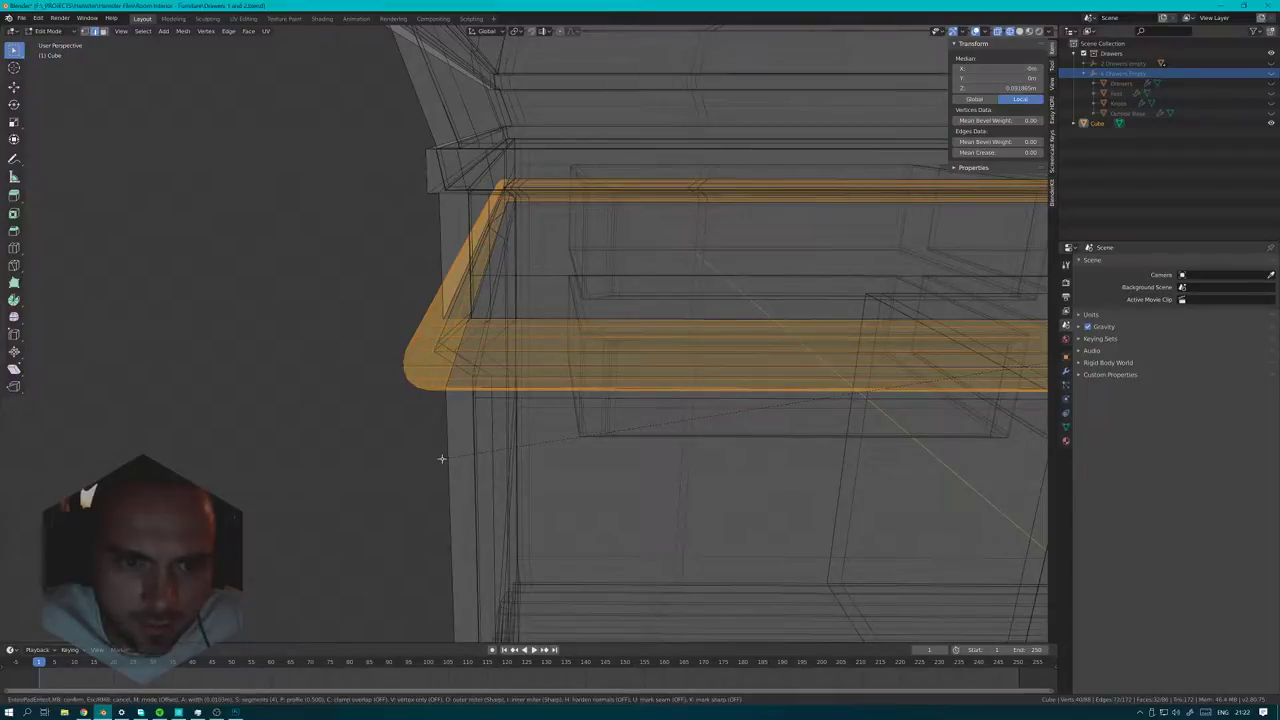
left_click(441, 458)
right_click(347, 446)
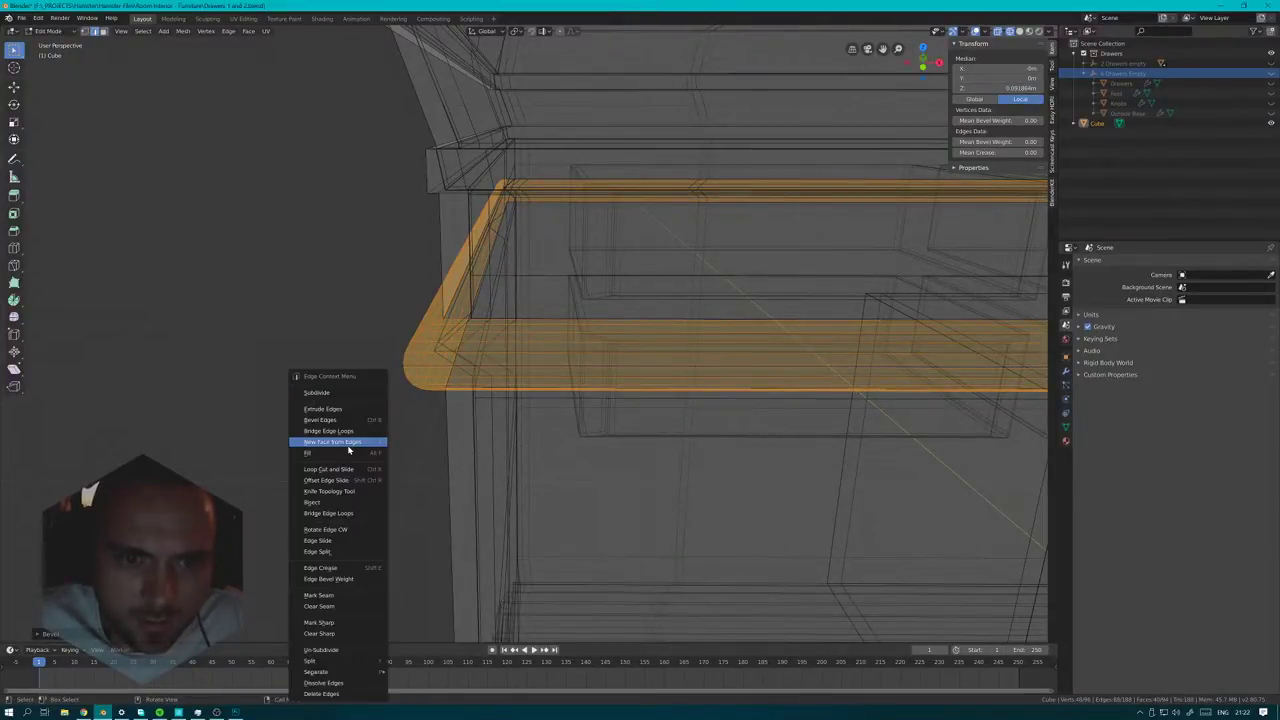
middle_click_drag(286, 337, 370, 374)
key("Tab")
middle_click_drag(249, 374, 449, 373)
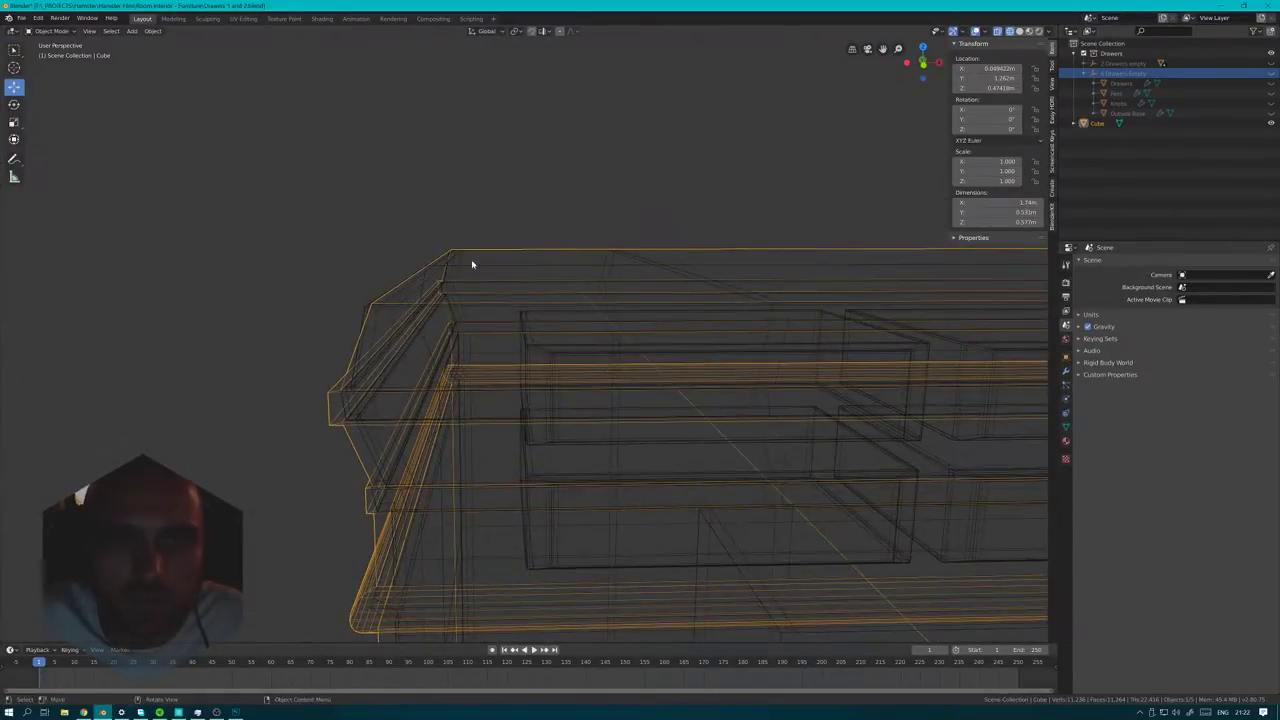
- Inset the body's top face slightly and extrude it upward about 0.002 m to form a thin raised step
middle_click_drag(472, 263, 887, 286)
key("Tab")
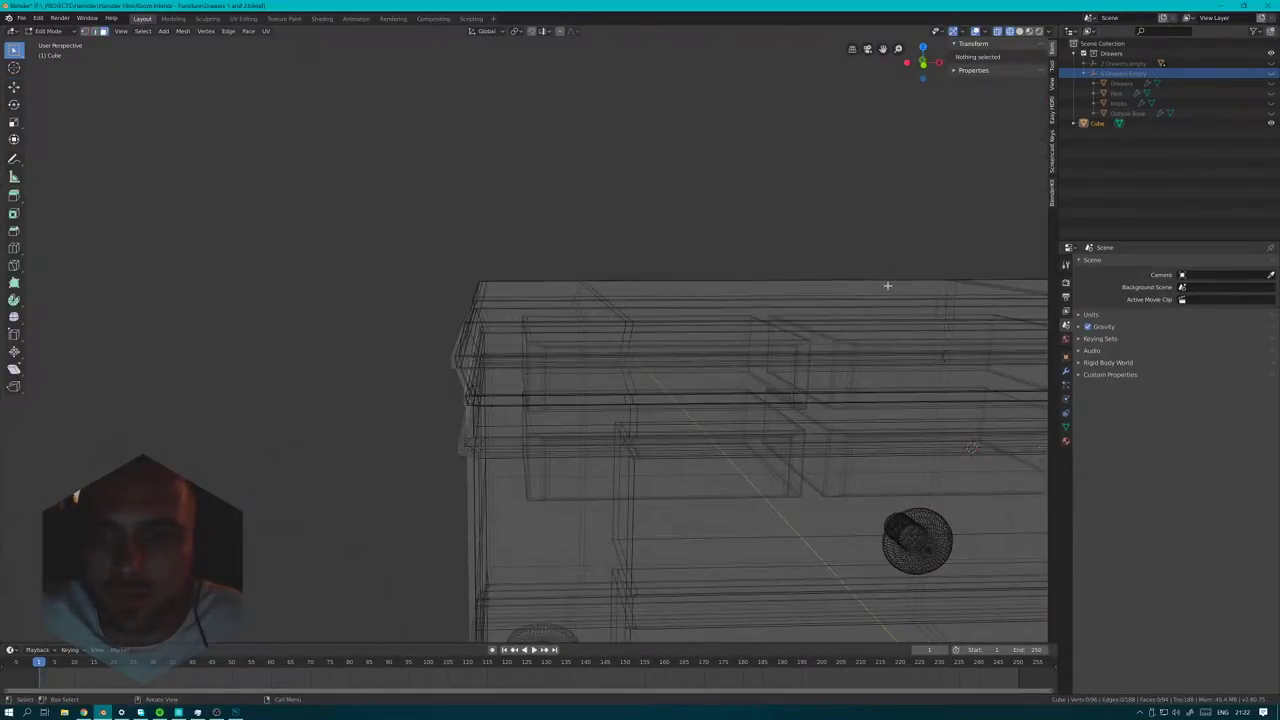
left_click(951, 287)
middle_click_drag(966, 309, 557, 373)
key("alt+a")
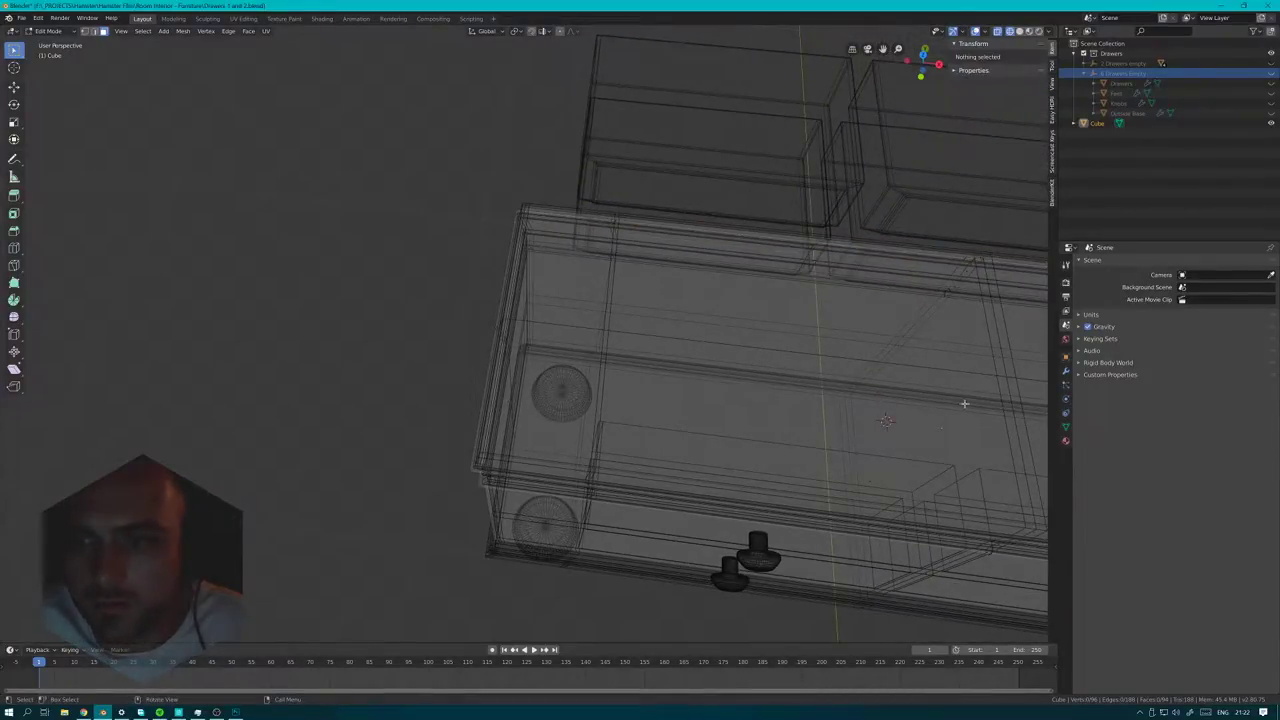
left_click(1013, 391)
scroll(460, 457, "up", 3)
middle_click_drag(460, 457, 543, 366, "shift")
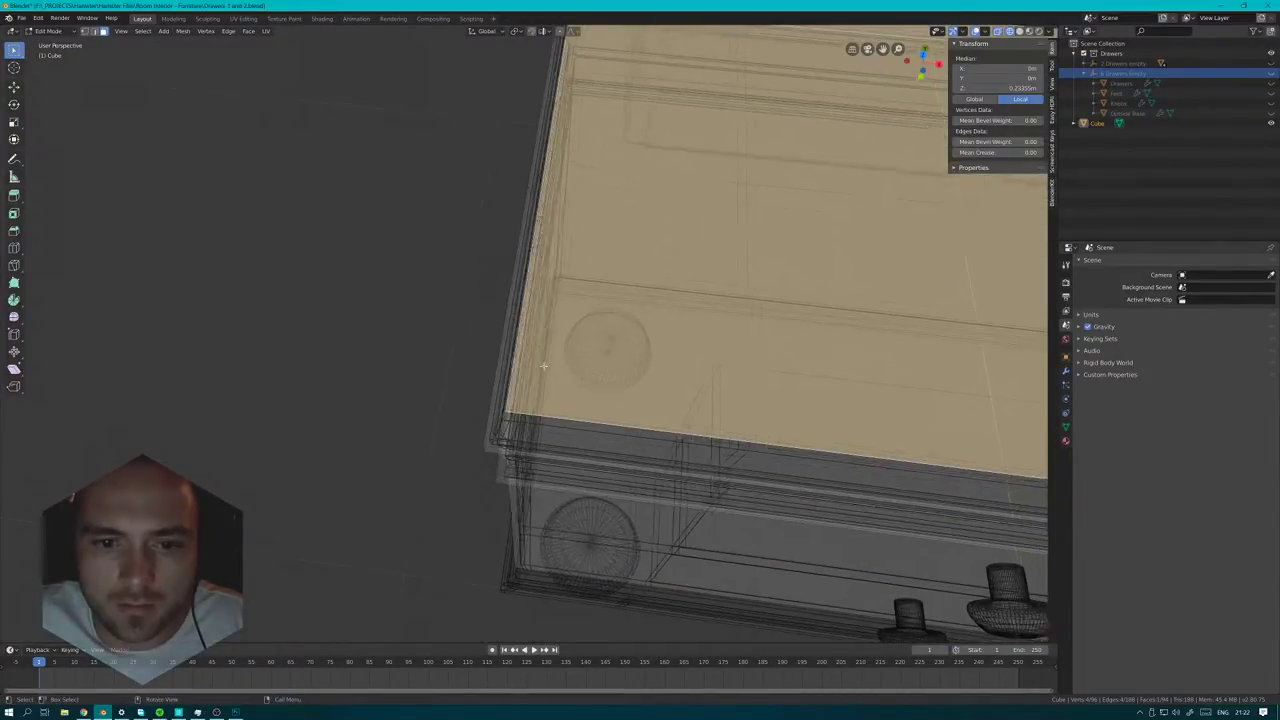
scroll(543, 412, "up", 2)
middle_click_drag(542, 411, 605, 413)
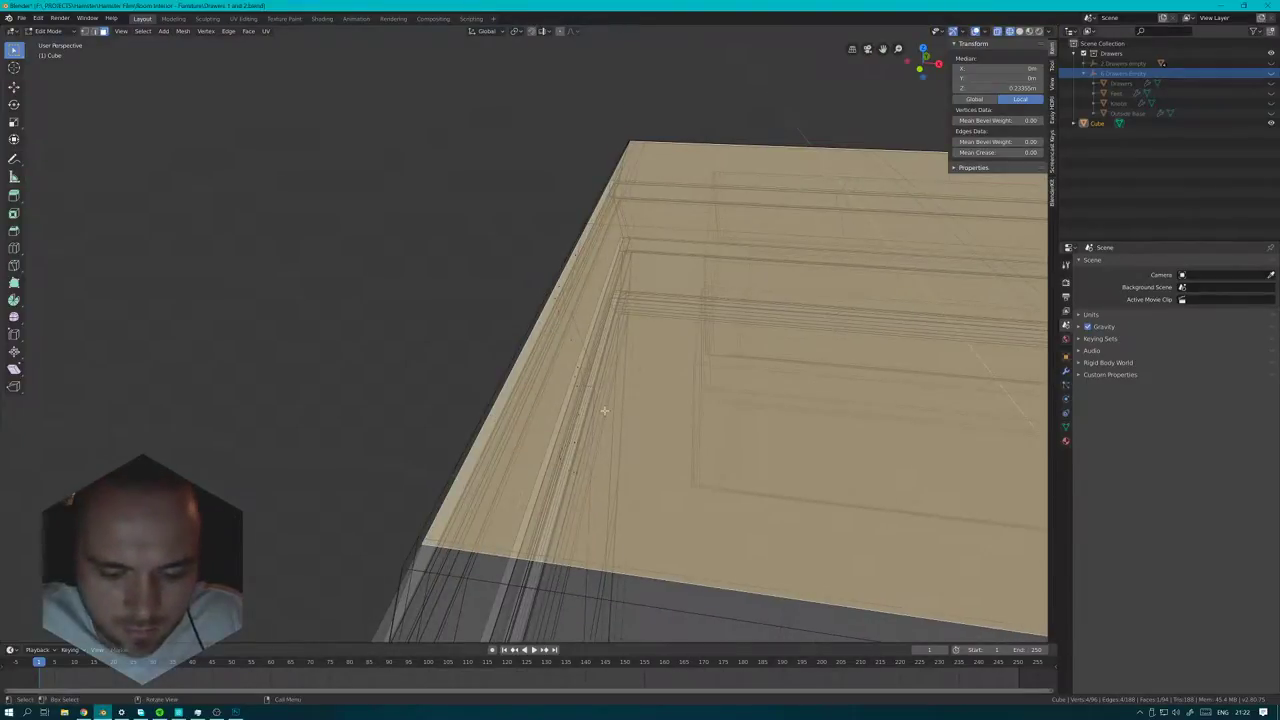
key("i")
left_click(608, 409)
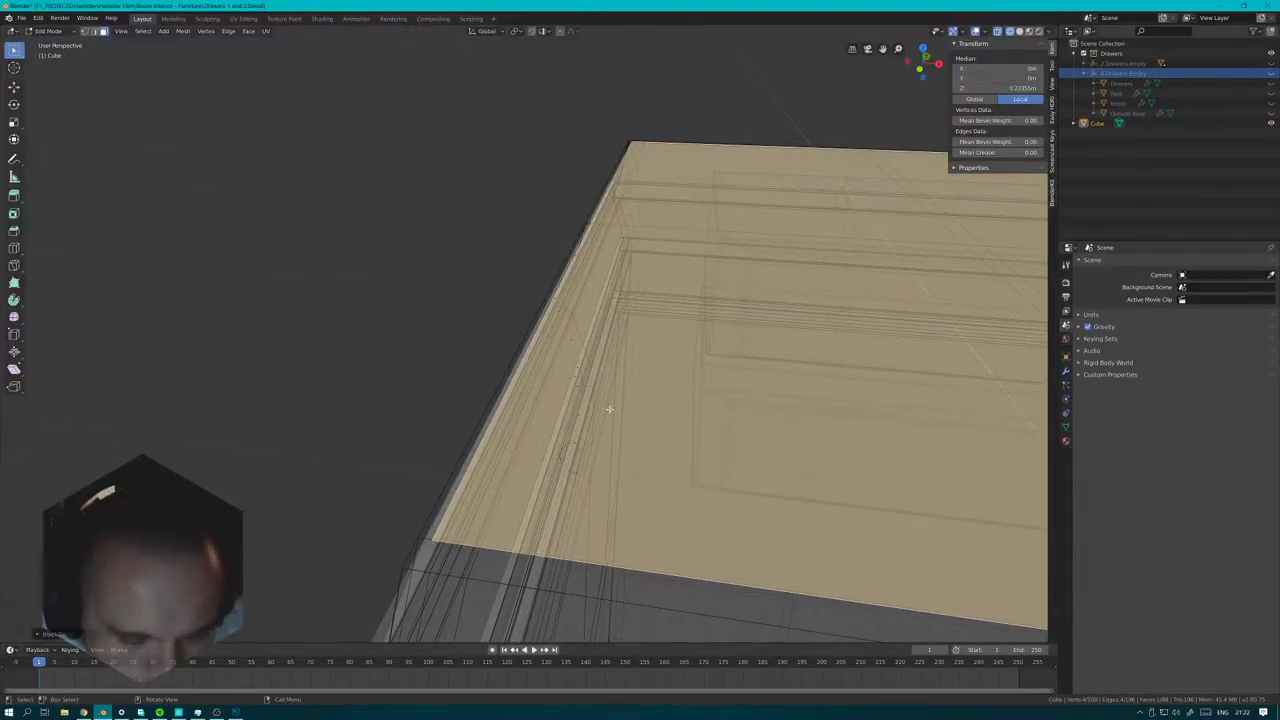
key("e")
left_click(608, 409)
- Form a concave cove between the two cornice bands from a central edge loop shrunk inward about 0.006 m and bevelled with 5 segments
middle_click_drag(608, 409, 454, 396)
key("Tab")
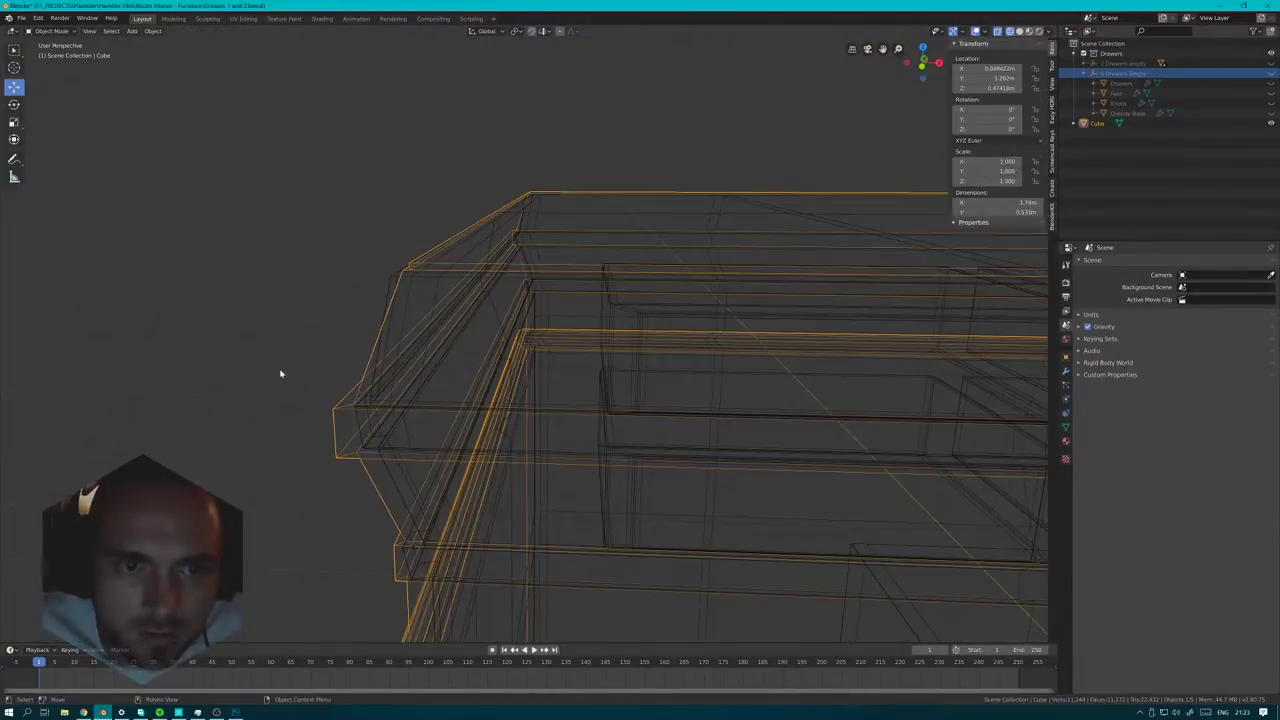
middle_click_drag(280, 371, 437, 421)
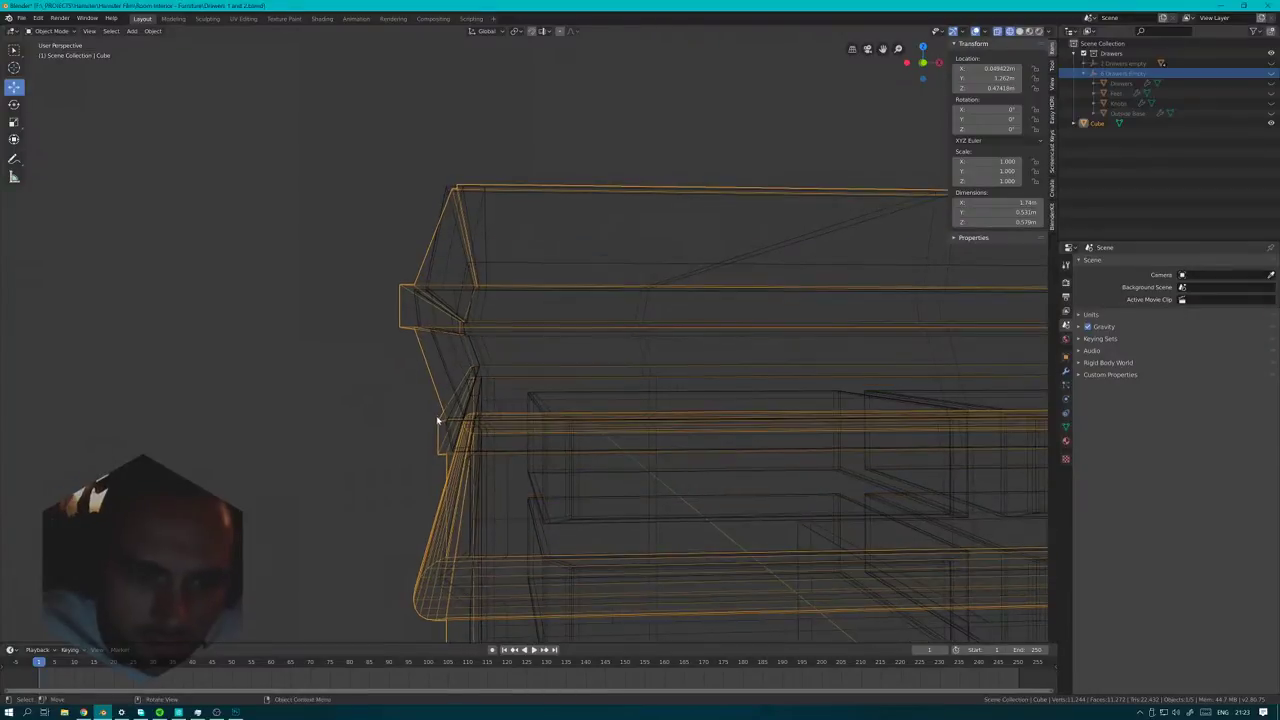
key("Tab")
key("2")
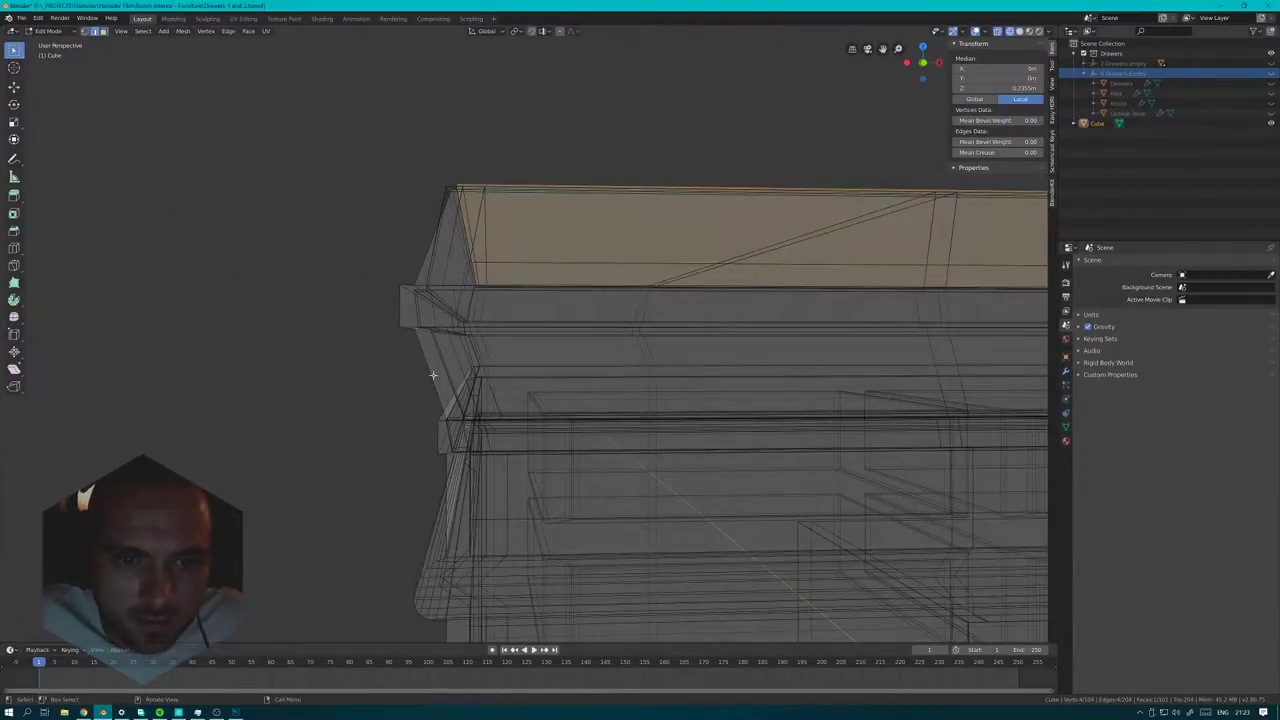
key("ctrl+r")
left_click(433, 375)
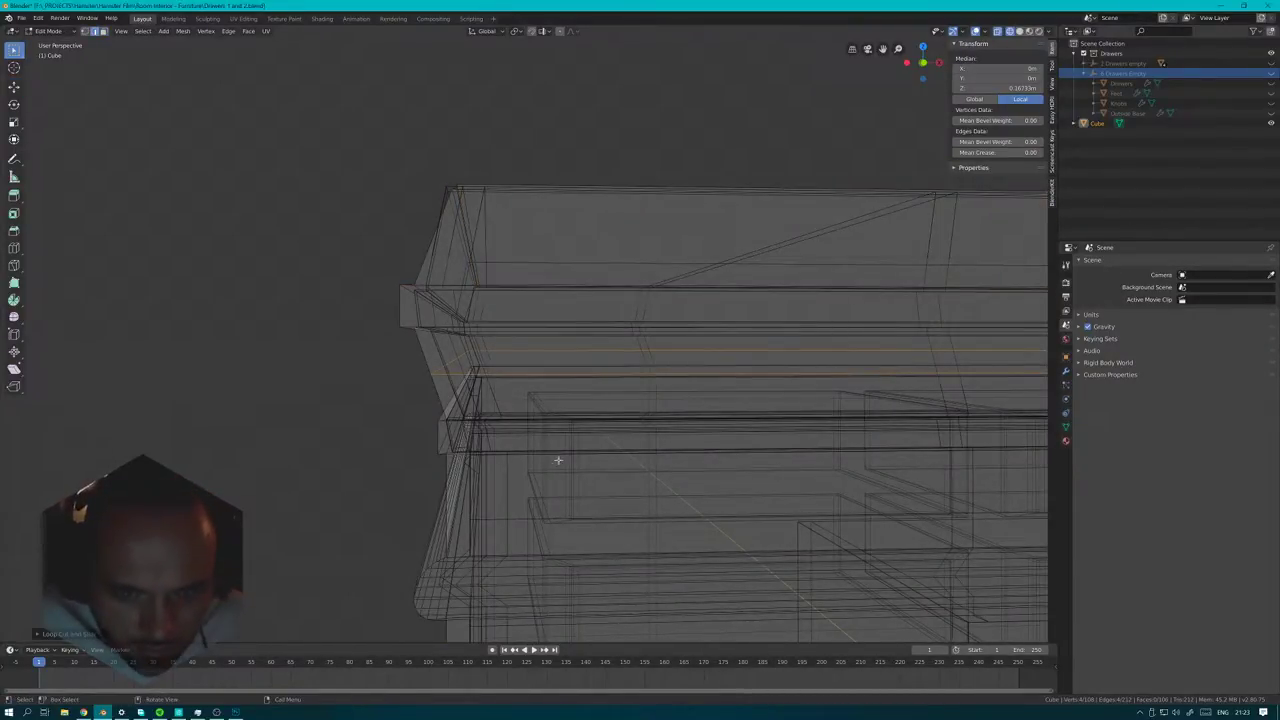
key("alt+s")
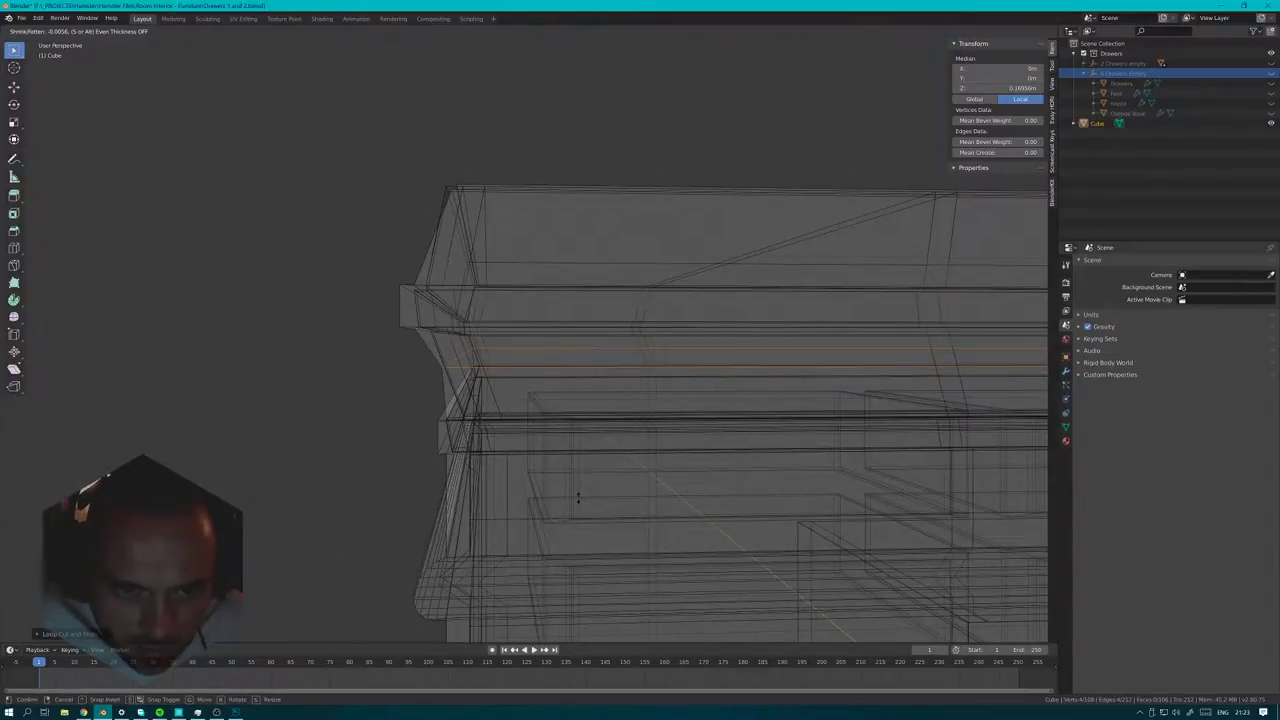
left_click(580, 497)
middle_click_drag(571, 503, 570, 499)
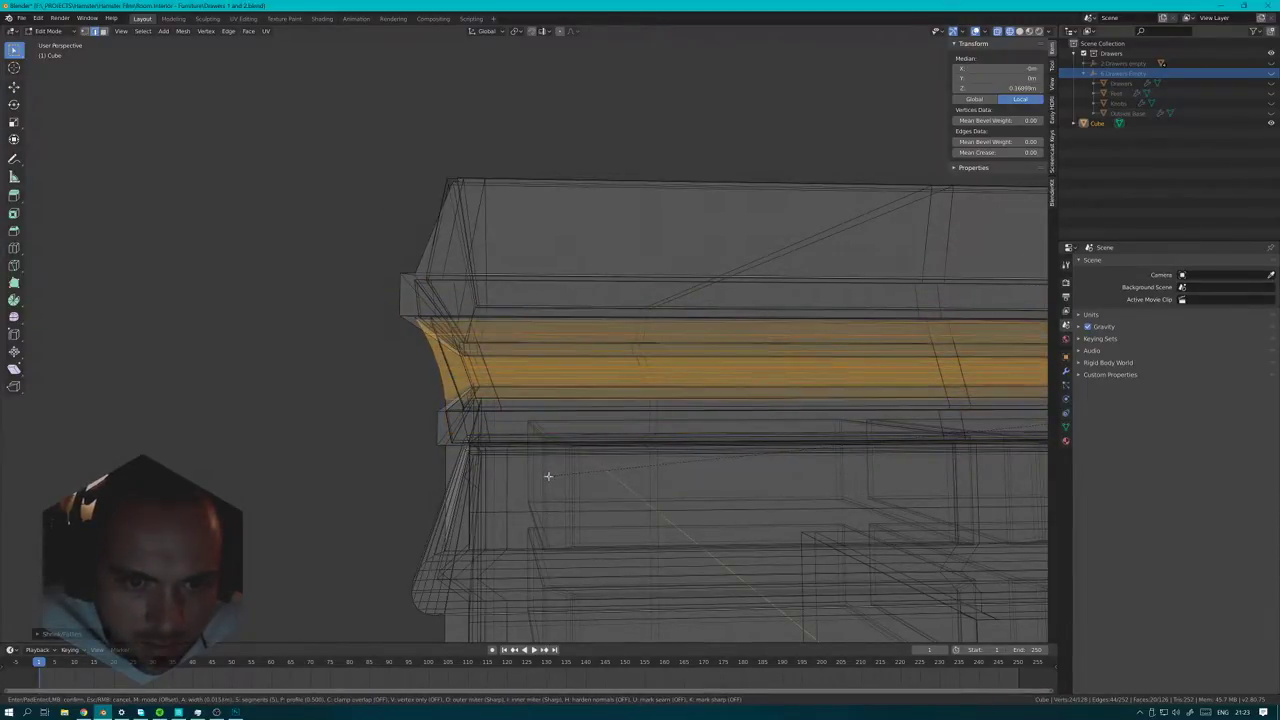
left_click(547, 476)
- Curve the sloped cornice top inward using a central edge loop shrunk about 0.008 m and bevelled with 5 segments
key("ctrl+r")
left_click(440, 234)
right_click(440, 234)
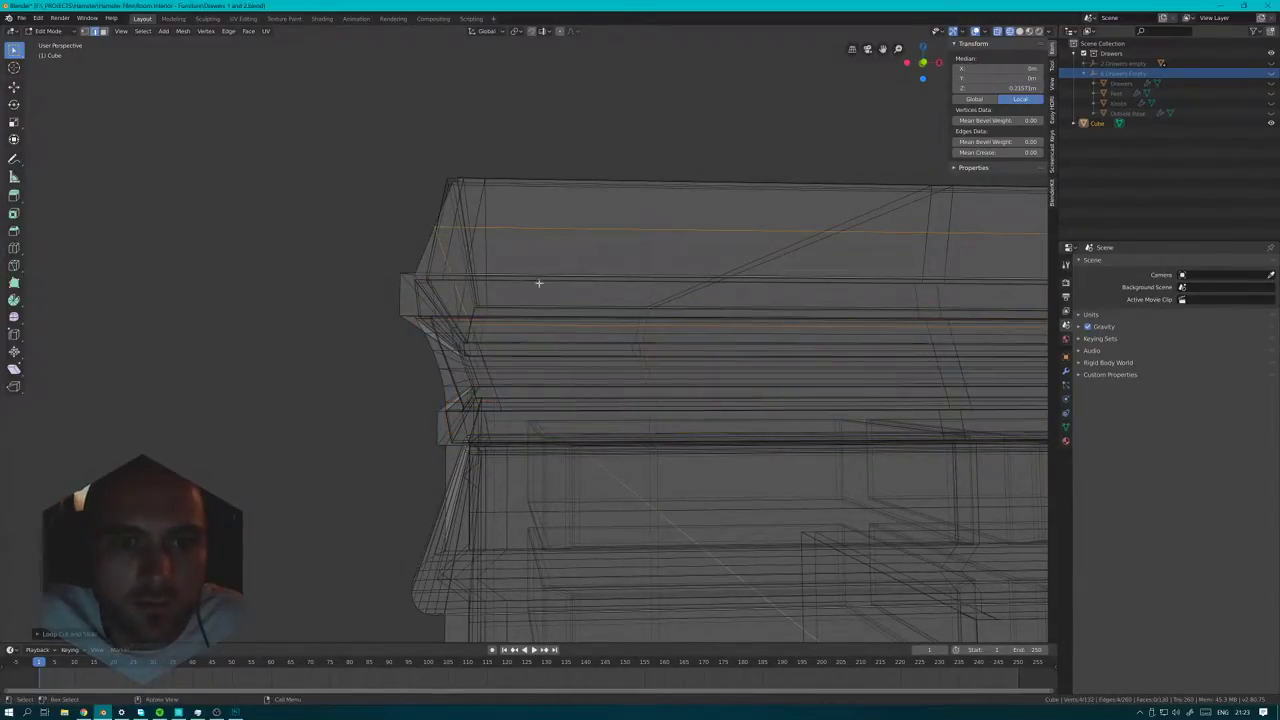
key("alt+s")
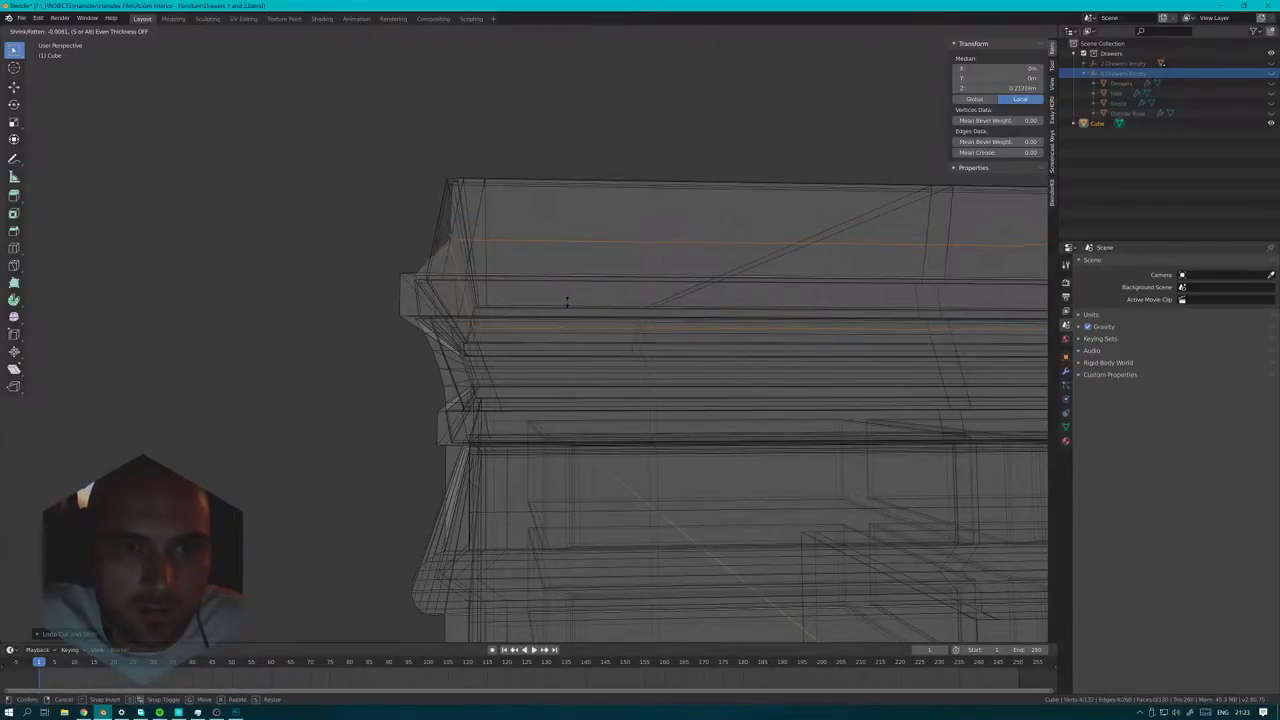
left_click(567, 301)
key("ctrl+b")
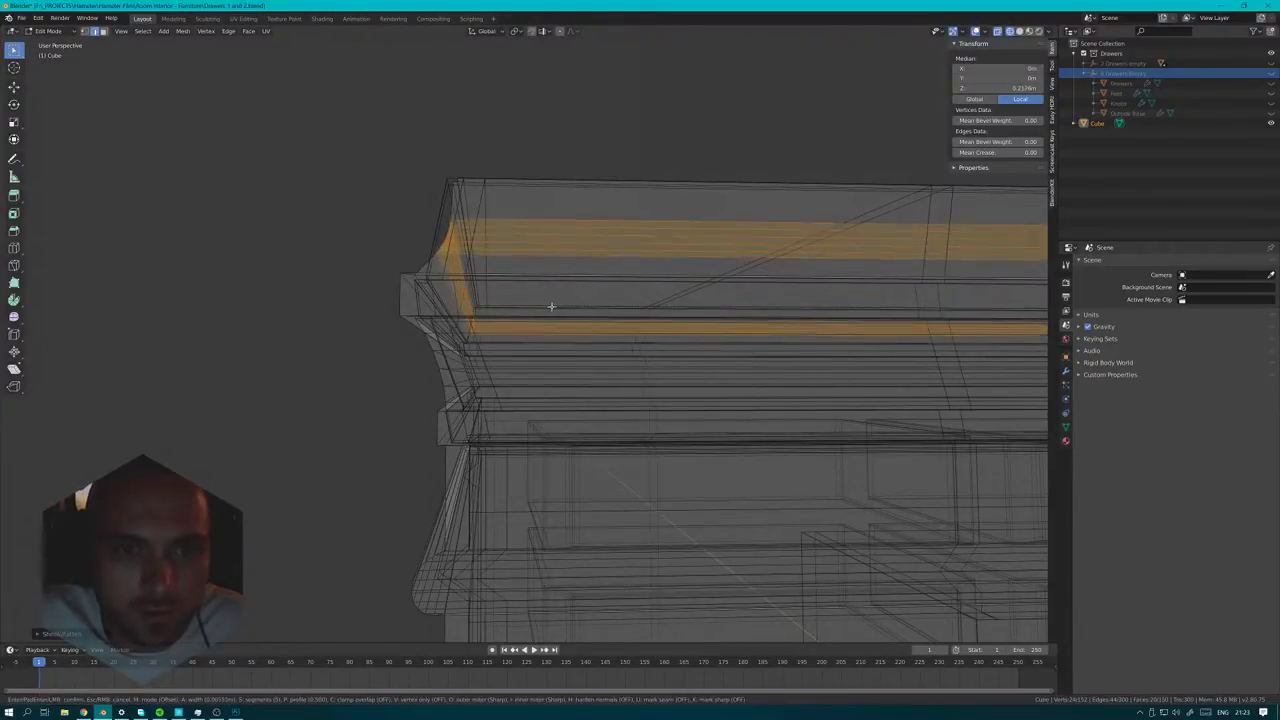
left_click(534, 303)
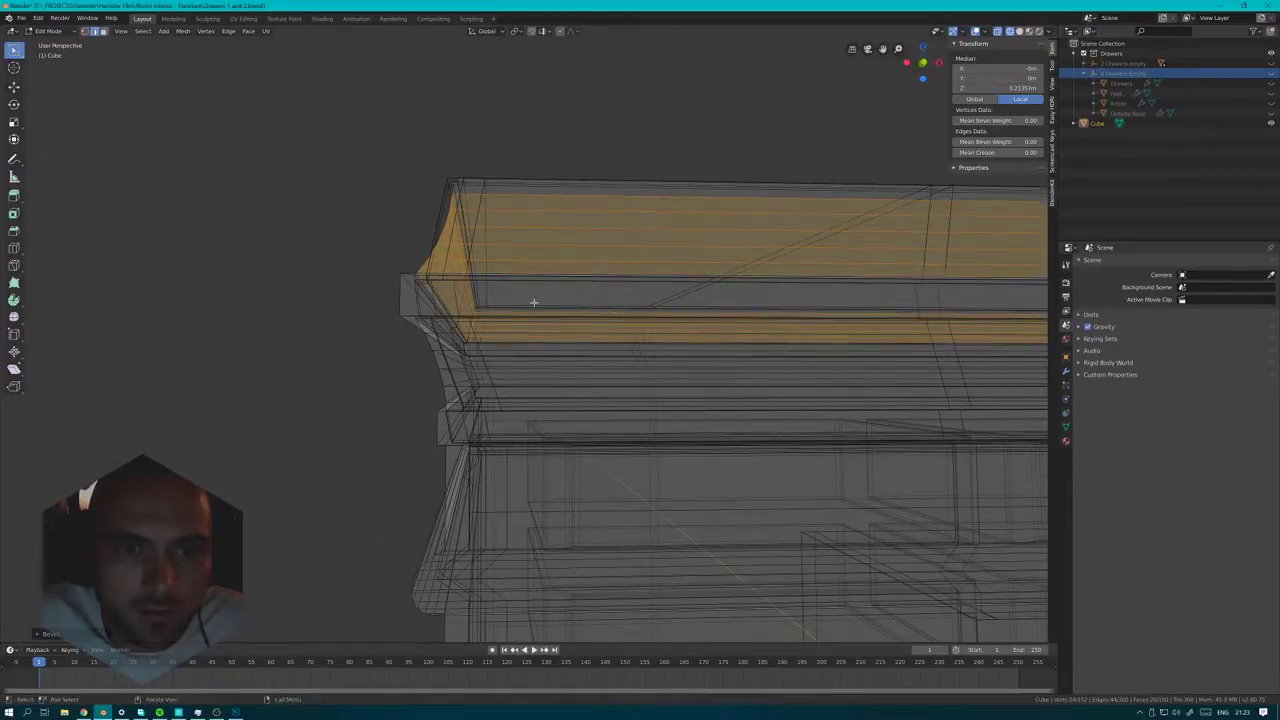
- Isolate the new body in solid shading and examine its cornice and moulding profile
middle_click_drag(534, 303, 528, 321)
key("ctrl+Tab")
left_click(303, 334)
key("KP_Divide")
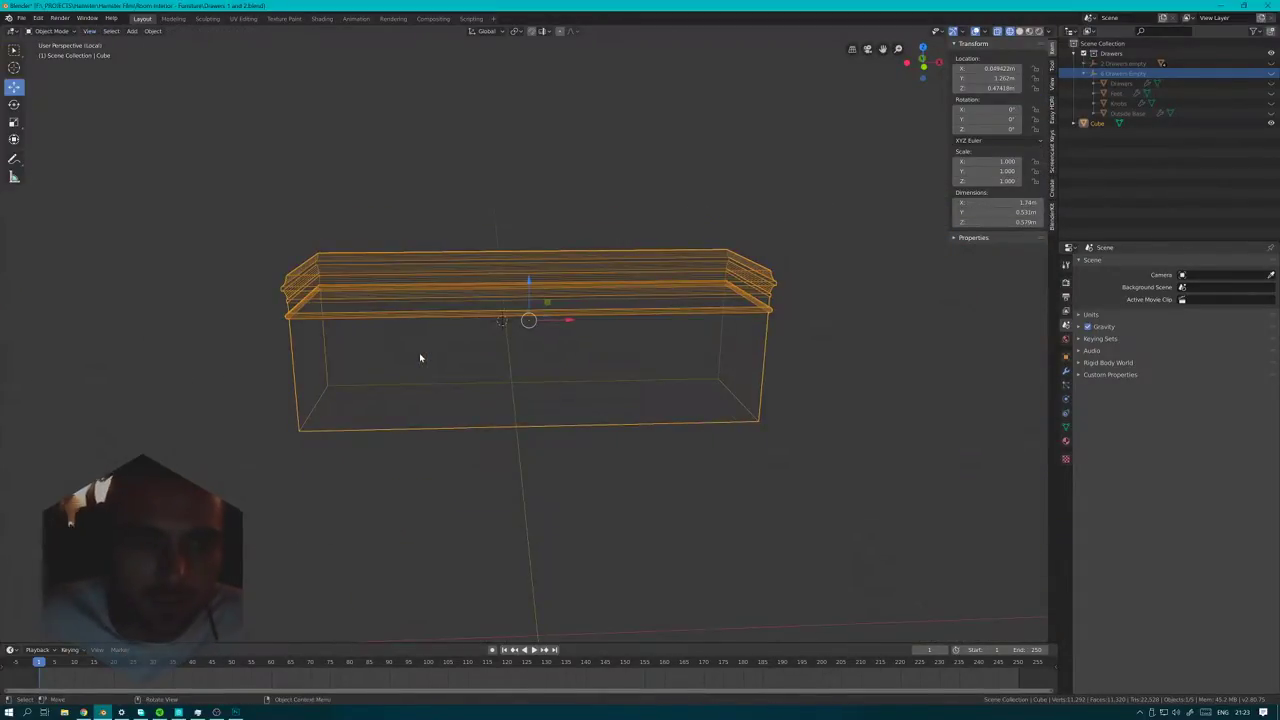
scroll(422, 350, "up", 2)
key("shift+z")
mouse_move(214, 289)
middle_mouse_down("shift")
mouse_move(428, 322)
mouse_move(333, 337)
middle_mouse_up("shift")
scroll(390, 341, "up", 3)
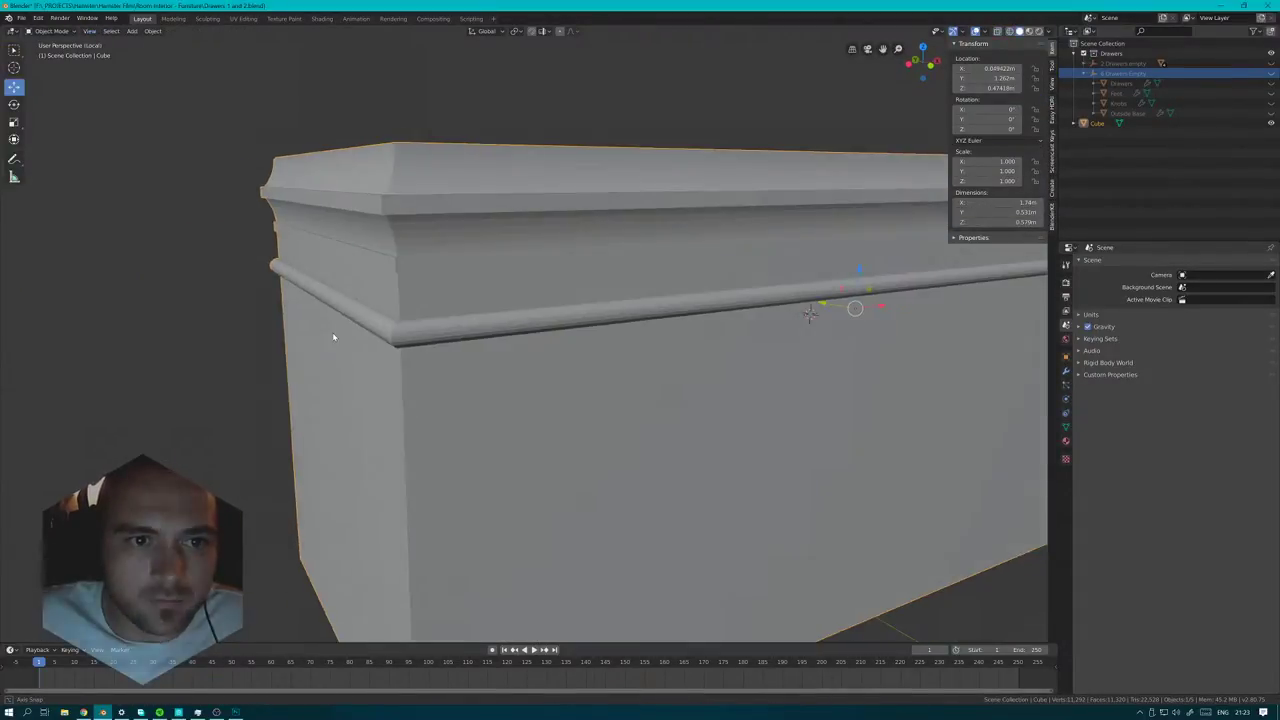
middle_click_drag(497, 286, 383, 280)
- Bring back the full chest and compare the new body with its drawer fronts and base moulding
key("KP_Divide")
scroll(537, 365, "down", 2)
scroll(478, 315, "down", 2)
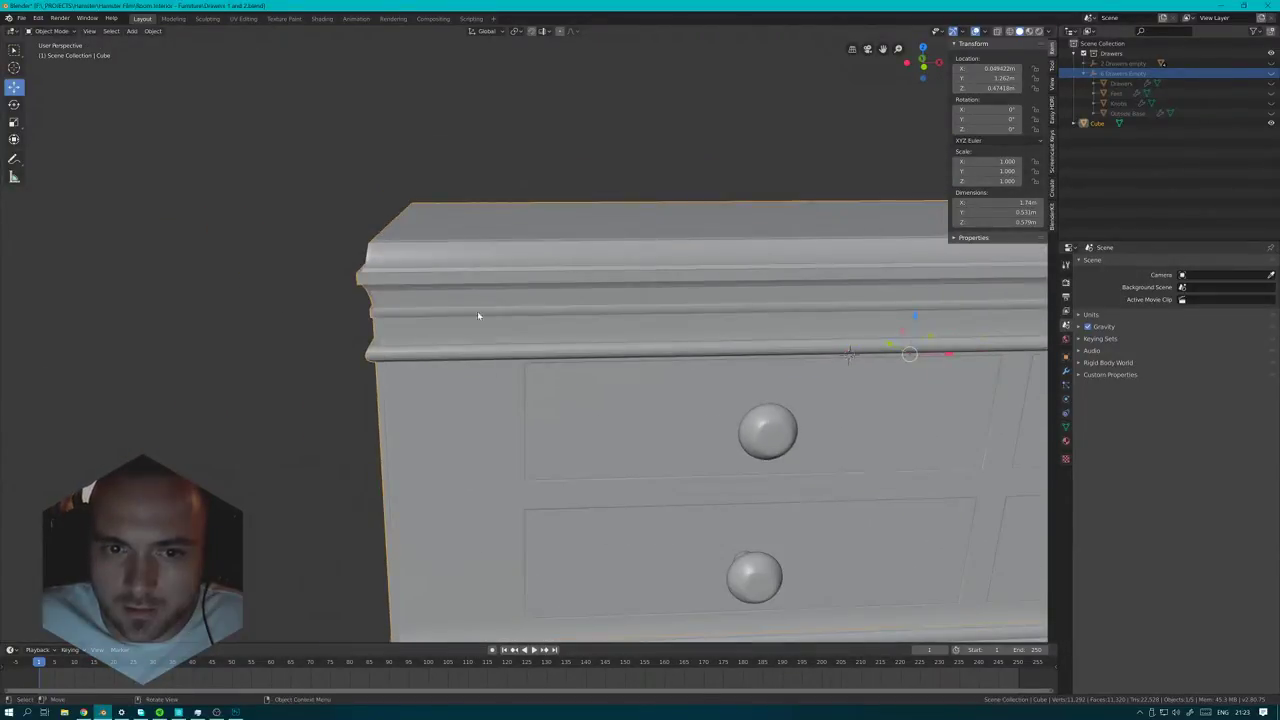
scroll(478, 315, "down", 4)
middle_click_drag(530, 358, 600, 342)
middle_click_drag(400, 405, 522, 317, "shift")
scroll(525, 340, "up", 5)
mouse_move(531, 388)
middle_mouse_down("shift")
mouse_move(531, 350)
mouse_move(566, 371)
mouse_move(532, 386)
middle_mouse_up("shift")
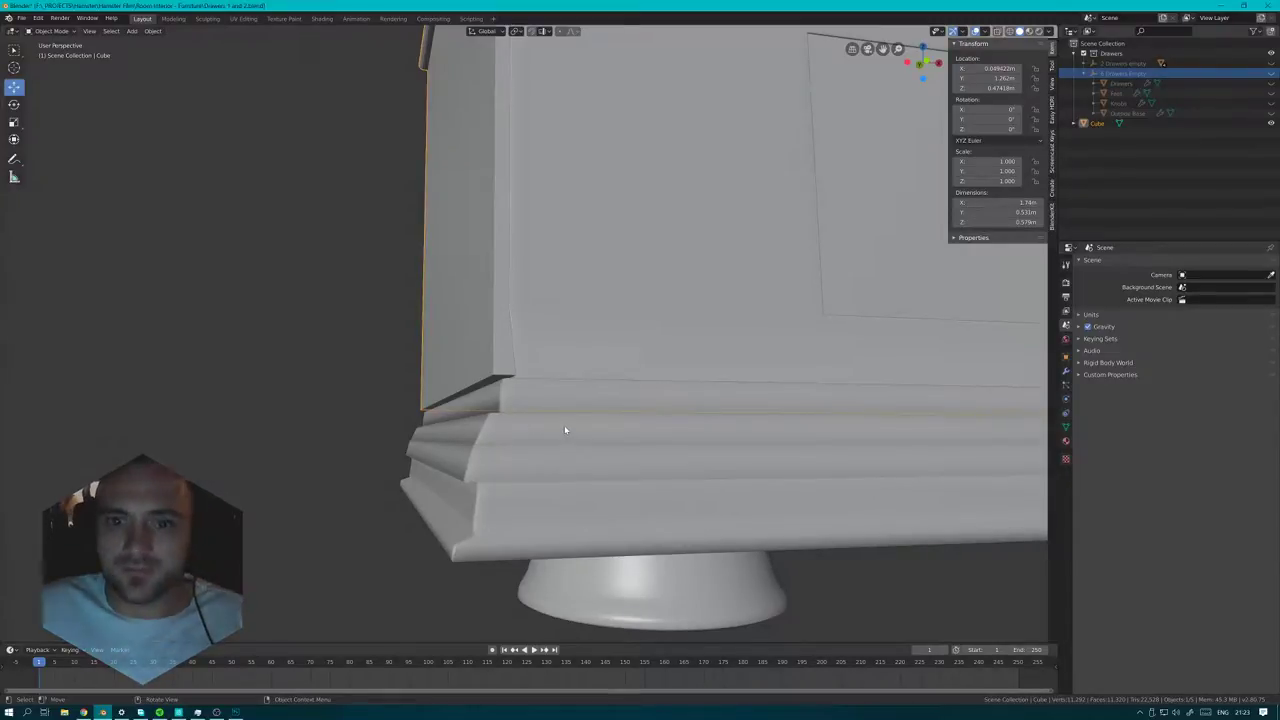
middle_click_drag(502, 441, 508, 441)
- Extrude the body's bottom face down about 0.09 m through the height of the chest's base moulding
key("Tab")
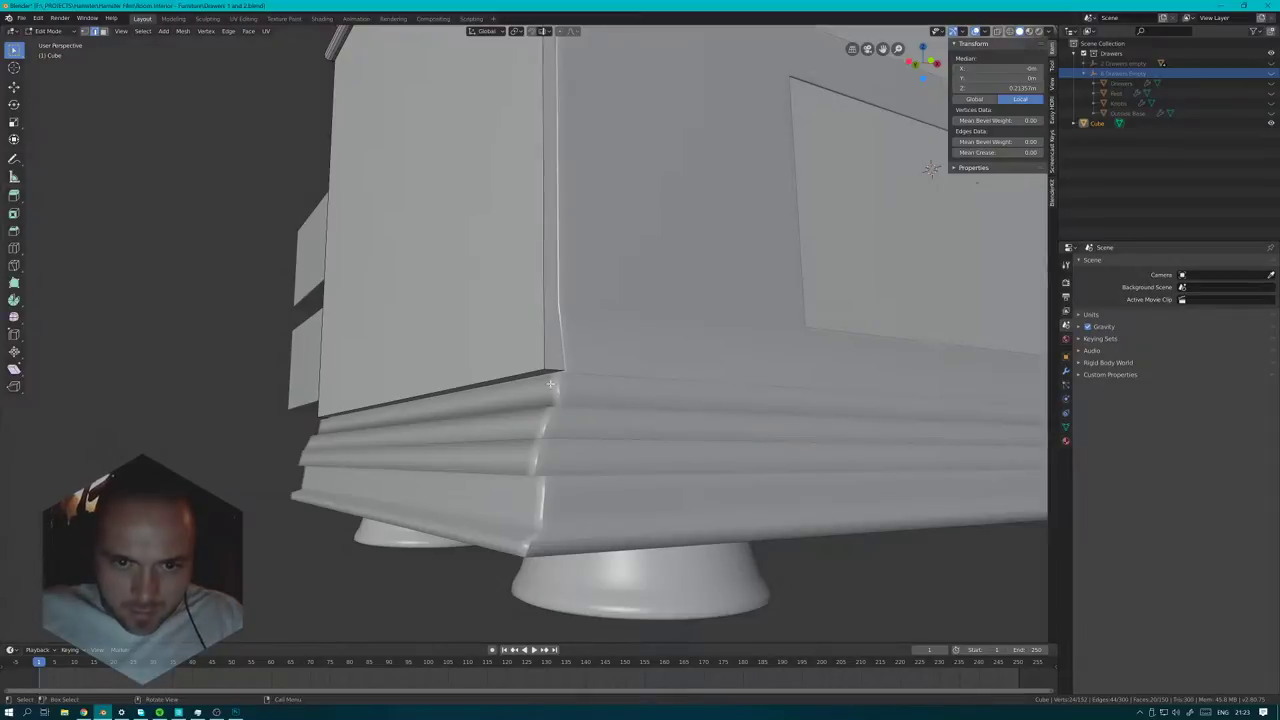
middle_click_drag(555, 388, 580, 346)
left_click(510, 397)
key("KP_Divide")
scroll(558, 408, "up", 3)
key("KP_Divide")
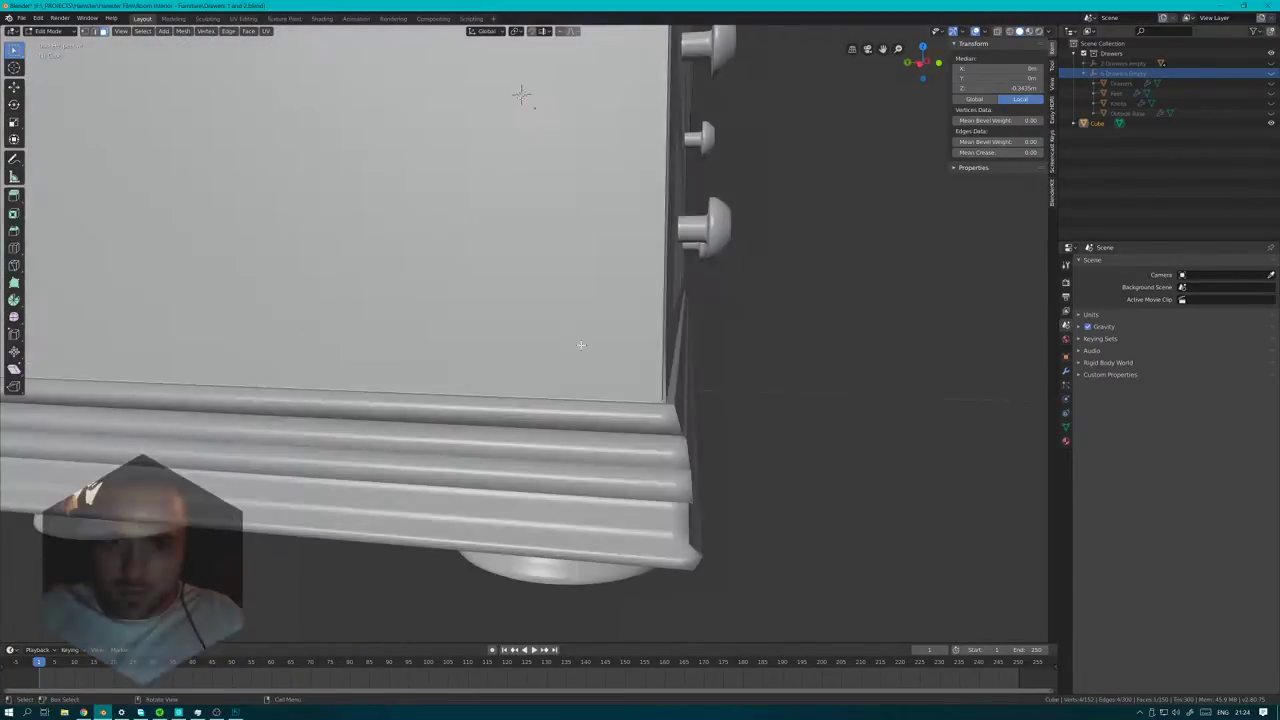
middle_click_drag(711, 387, 663, 376)
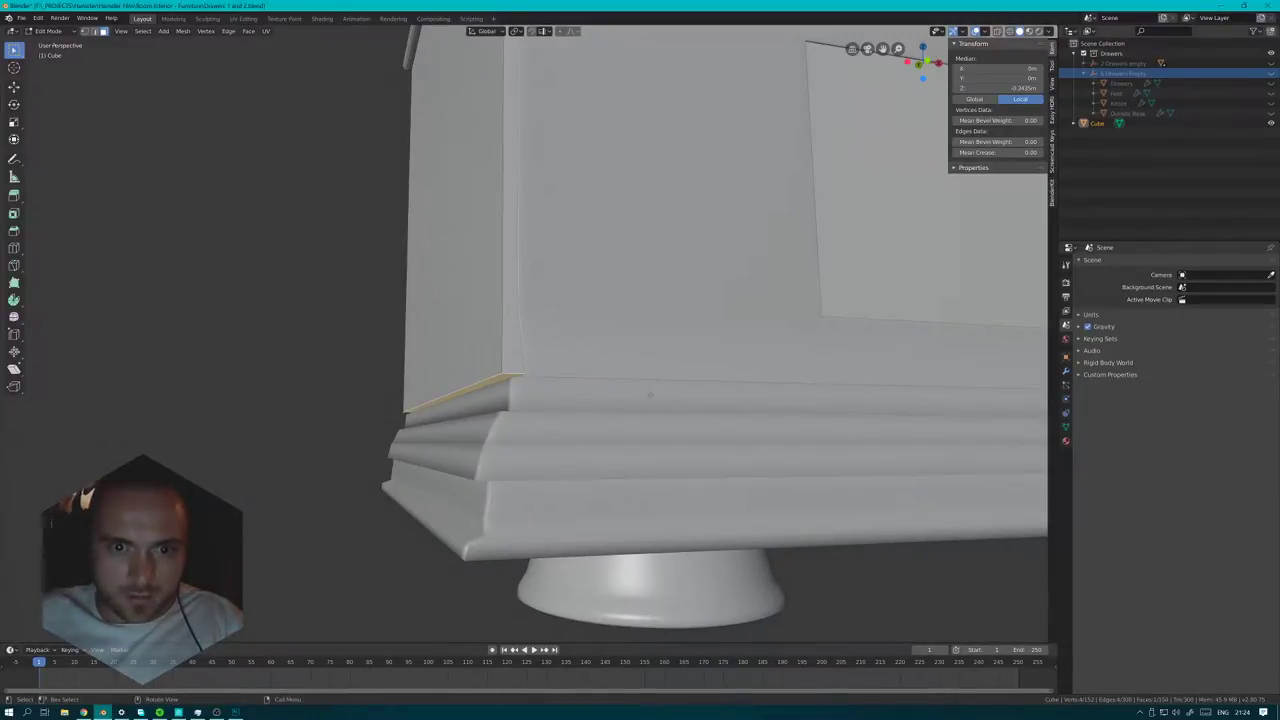
key("e")
left_click(655, 490)
- Scale the extruded bottom face up slightly so the base section flares toward the chest's base moulding
middle_click_drag(655, 494, 735, 512)
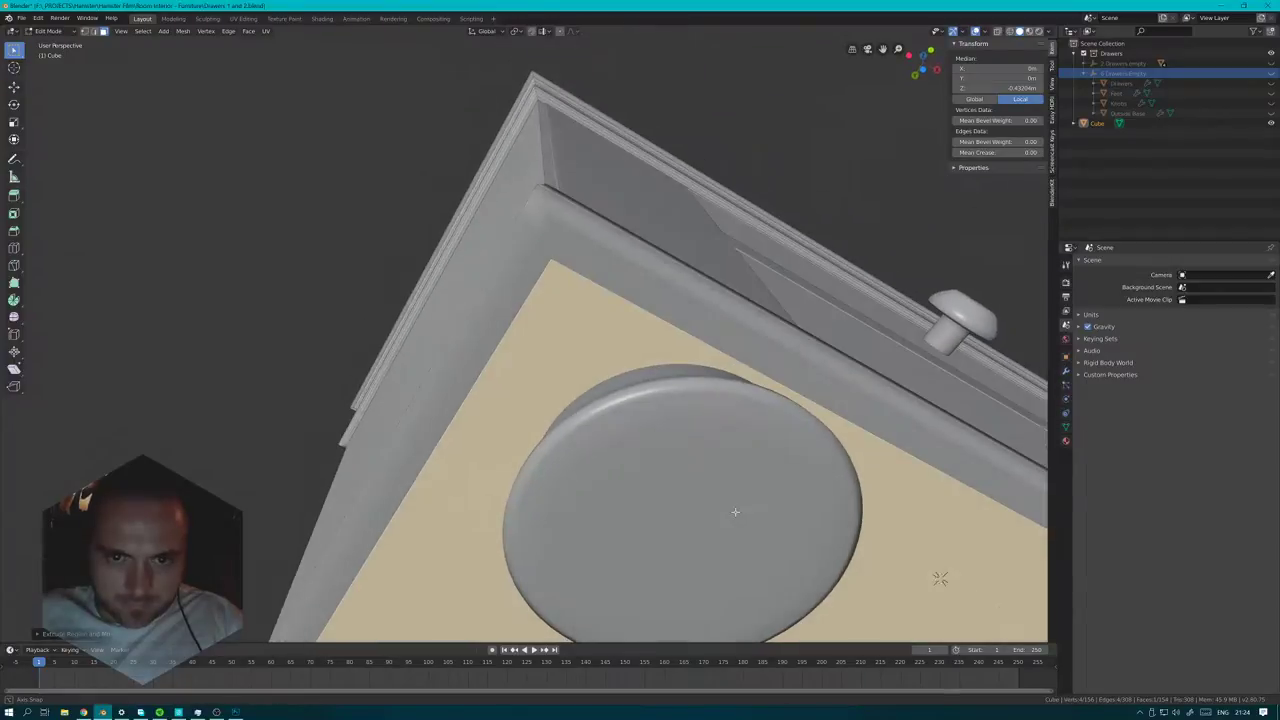
key("s")
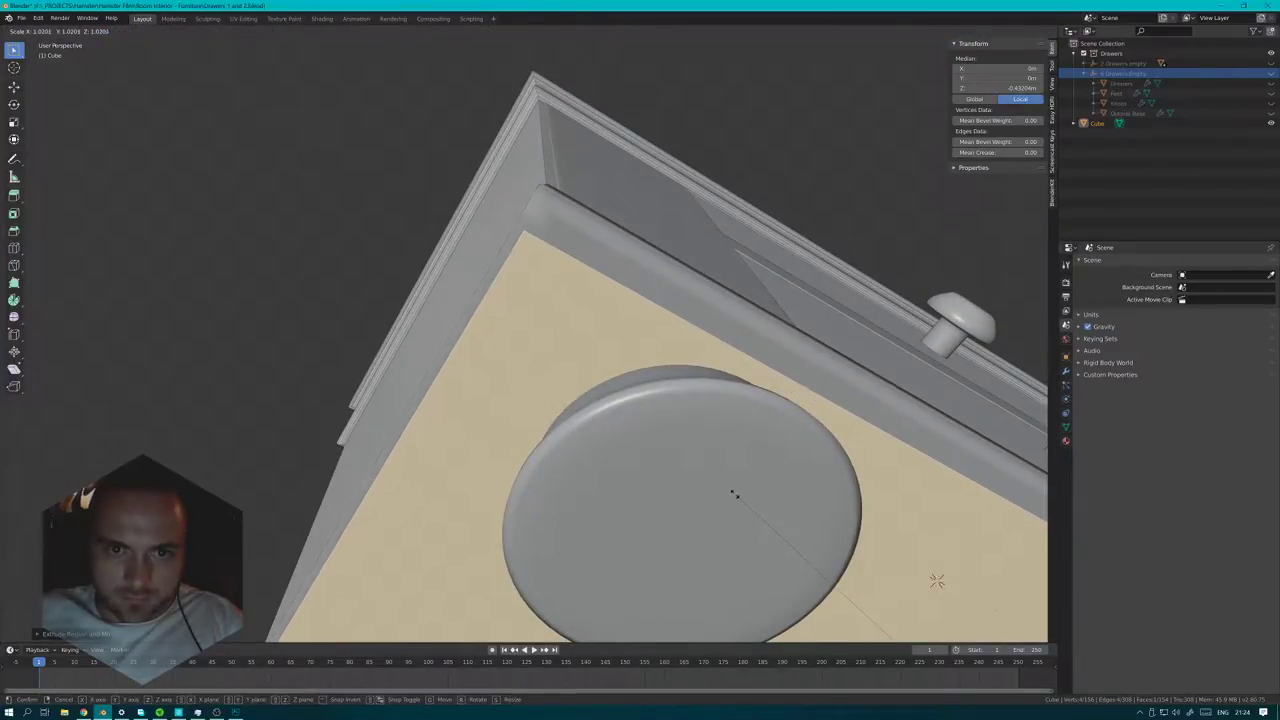
left_click(735, 489)
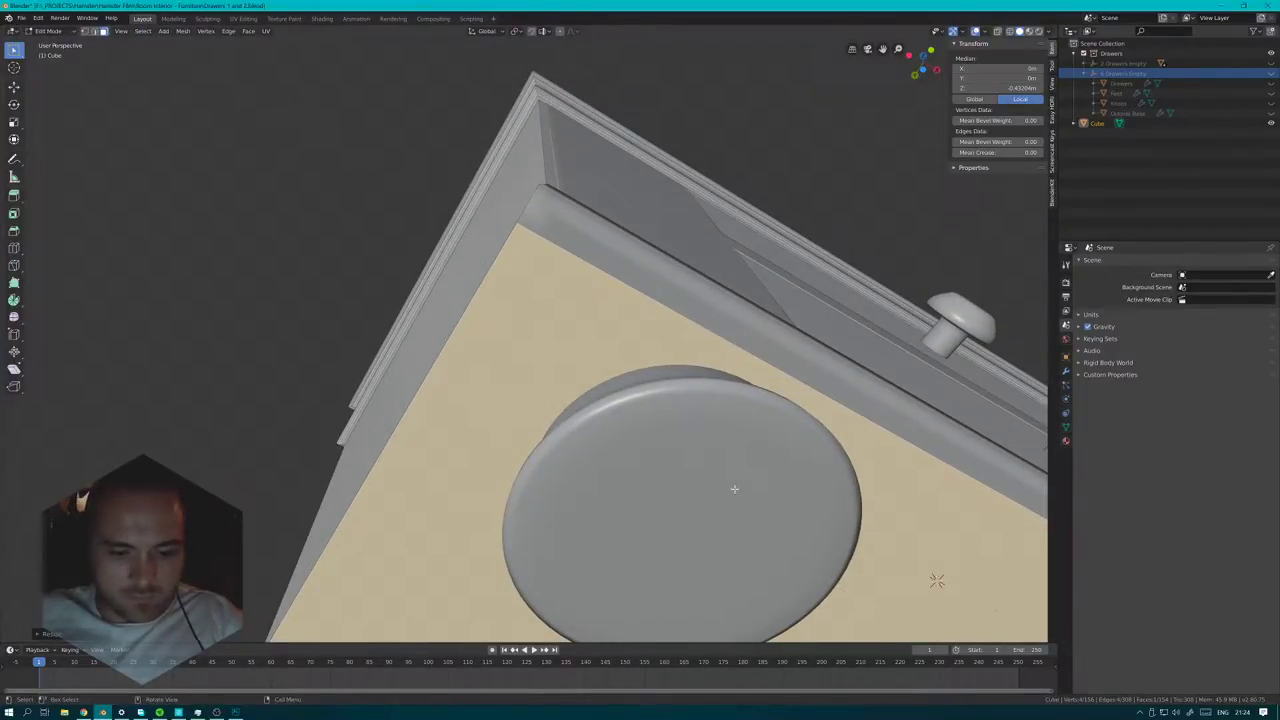
- Scale the bottom face slightly larger along Y so the flare reaches the chest's front base moulding
key("s")
key("y")
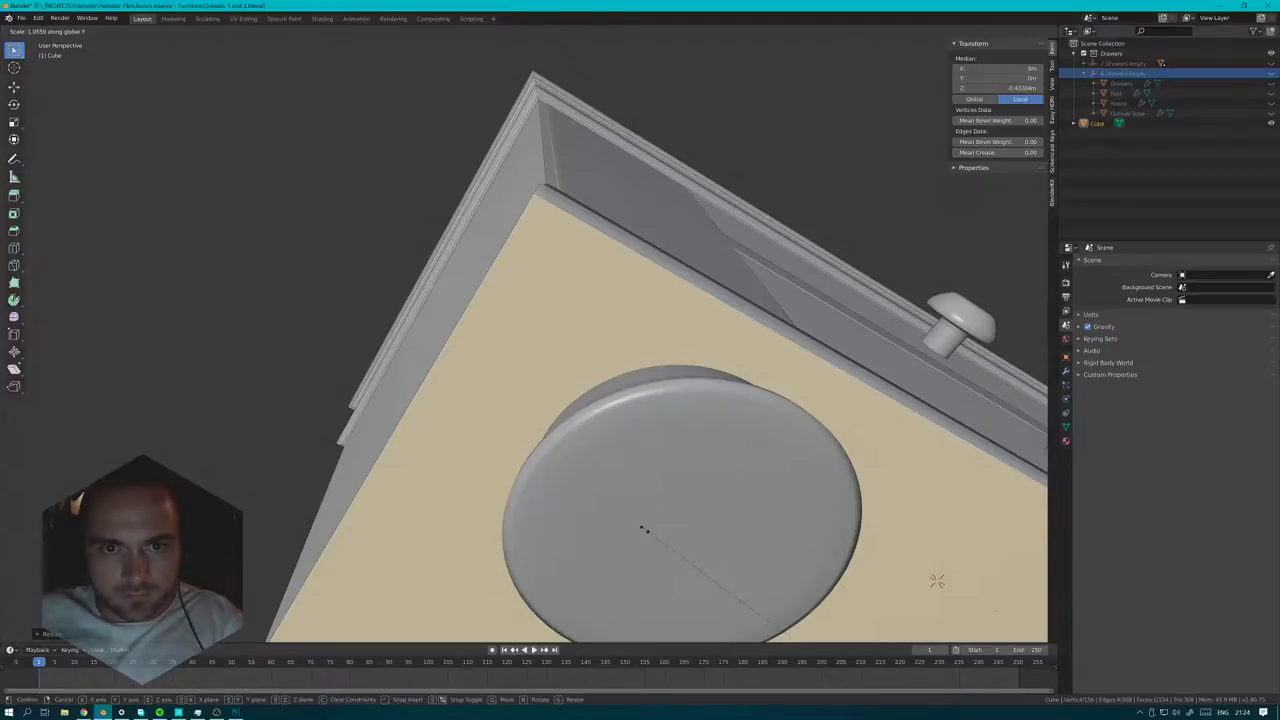
left_click(673, 452)
middle_click_drag(673, 452, 691, 531)
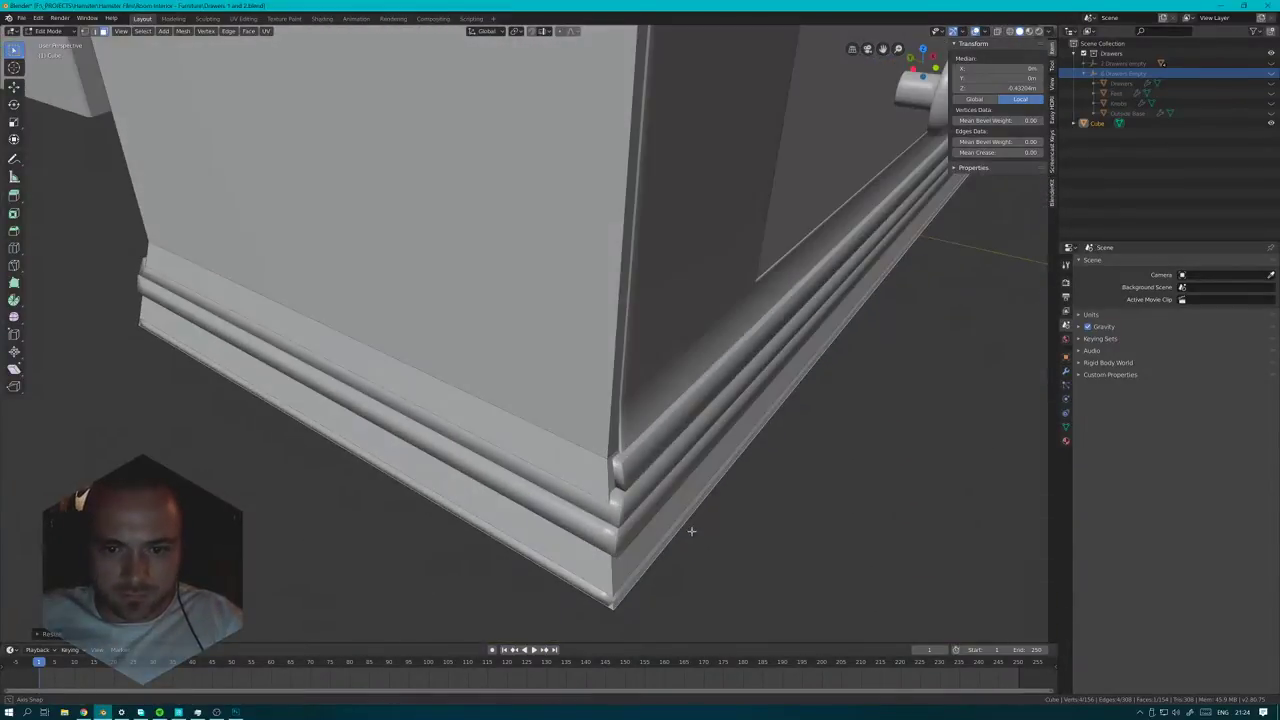
- Isolate the new body and open its mesh for edge editing at the flared base corner
key("Tab")
key("KP_Divide")
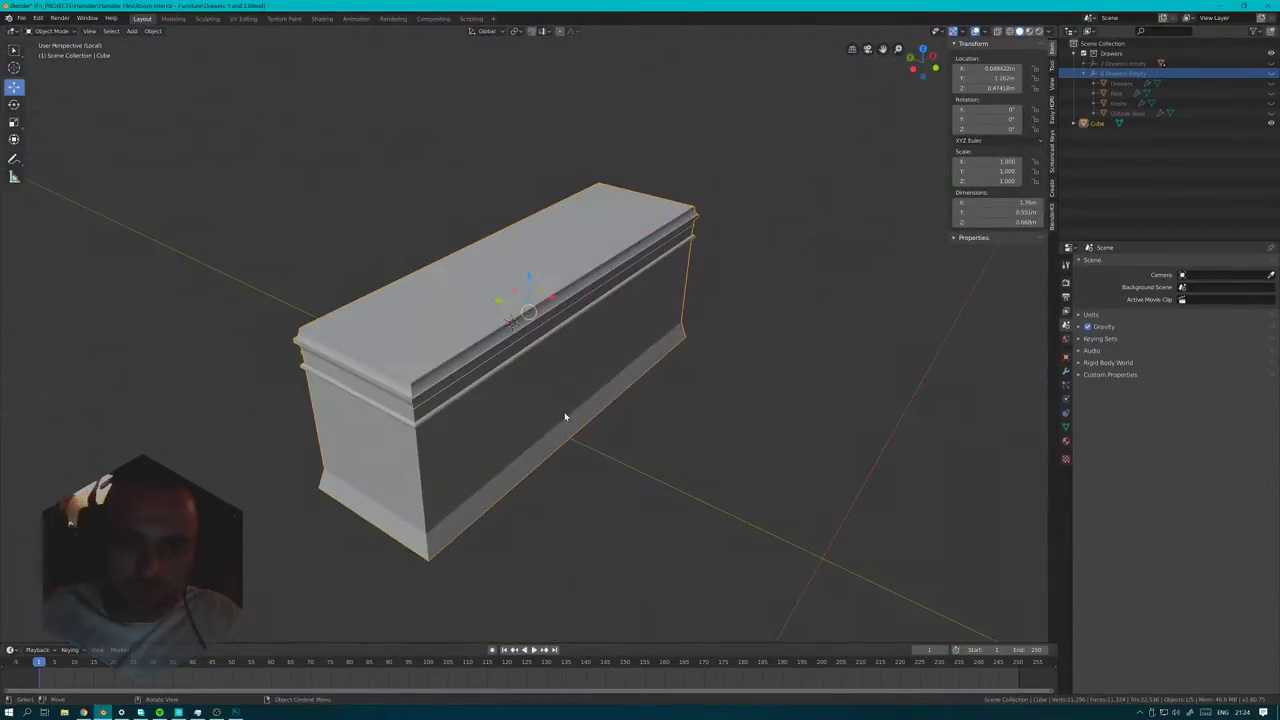
middle_click_drag(563, 417, 455, 347)
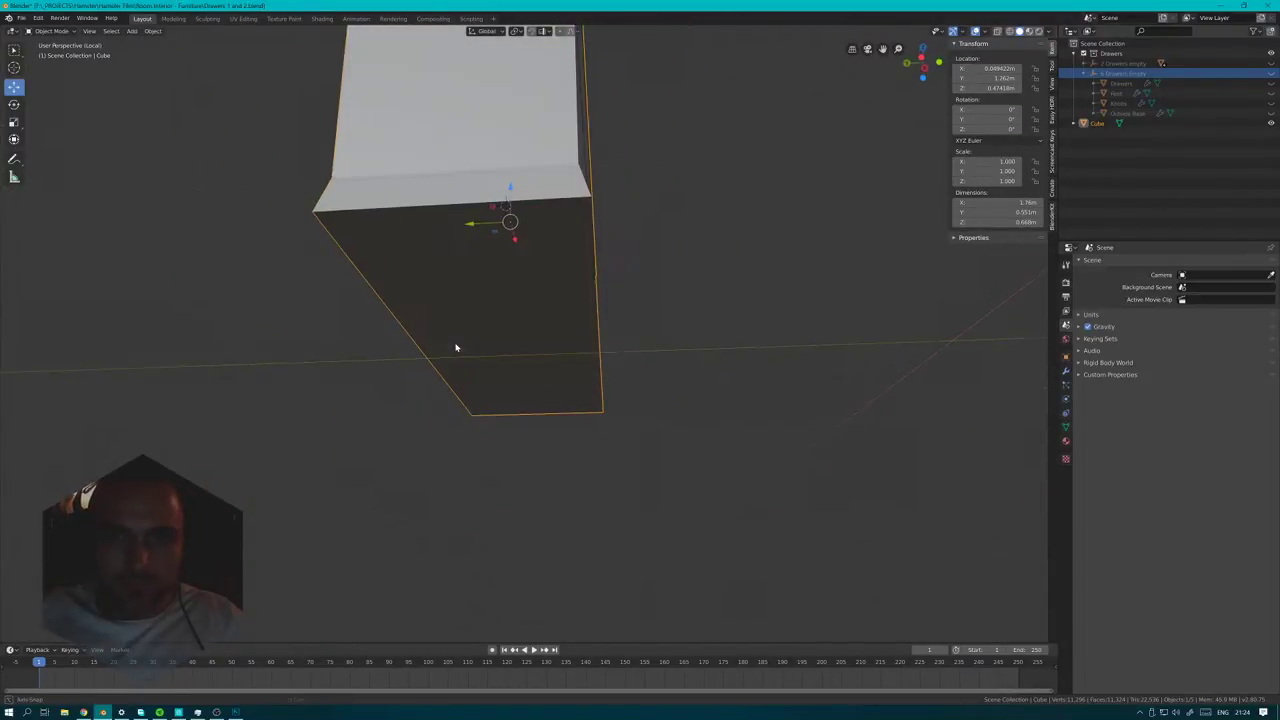
key("KP_7")
scroll(260, 349, "up", 3)
middle_click_drag(260, 349, 479, 410, "shift")
key("Tab")
key("2")
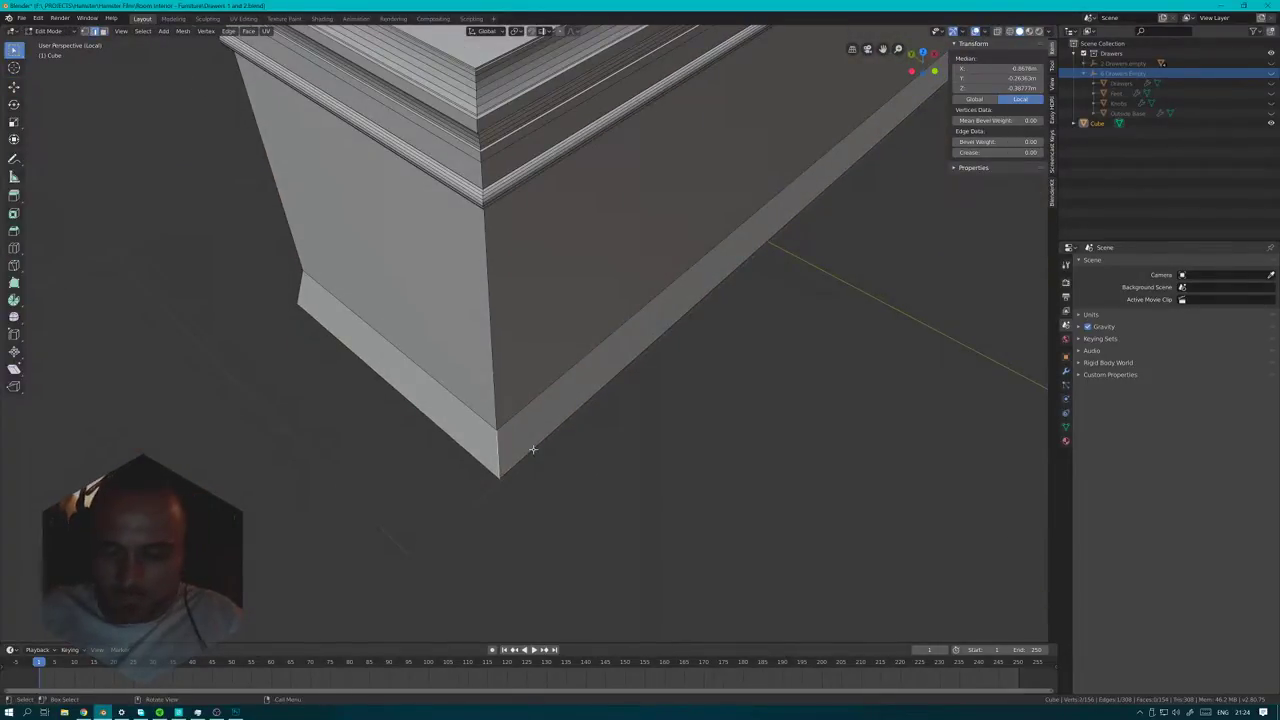
- Select the bottom face and scale it along Y so its front overhang matches the side overhang seen from above
key("KP_7")
scroll(466, 491, "up", 3)
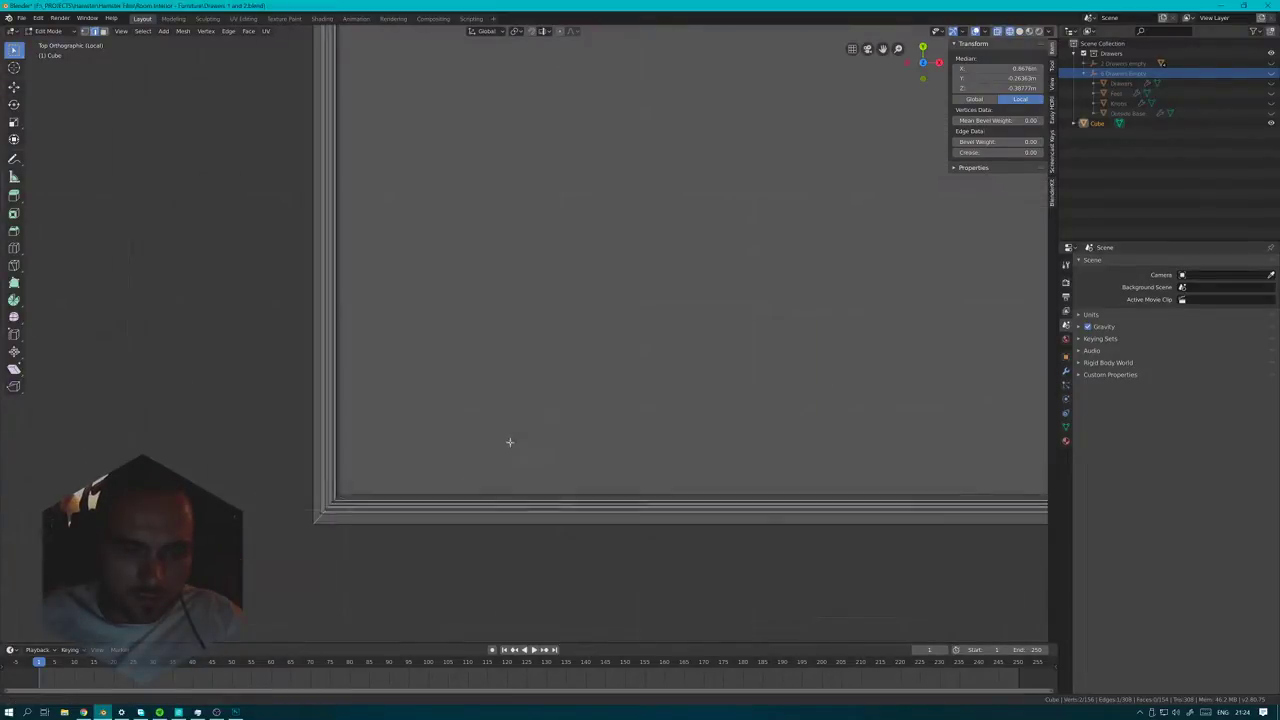
scroll(471, 506, "down", 3)
middle_click_drag(631, 540, 820, 420)
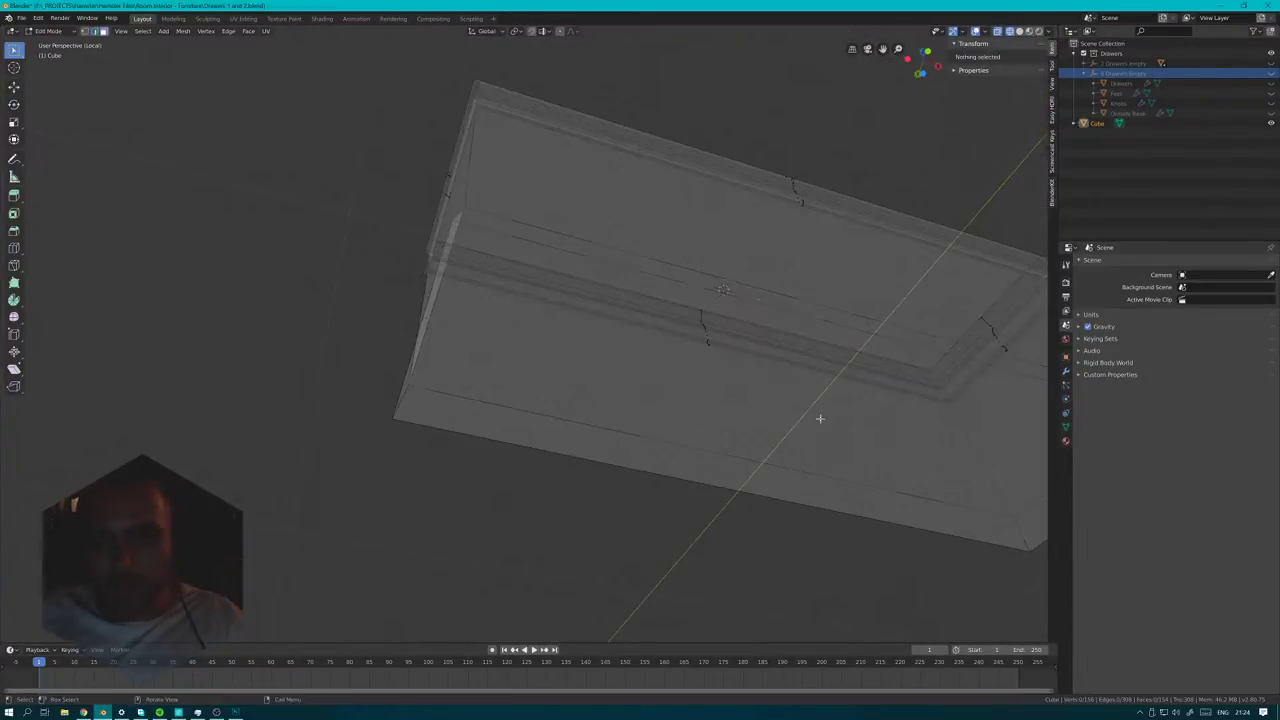
left_click(820, 420)
key("KP_7")
scroll(585, 445, "up", 3)
scroll(600, 400, "down", 2)
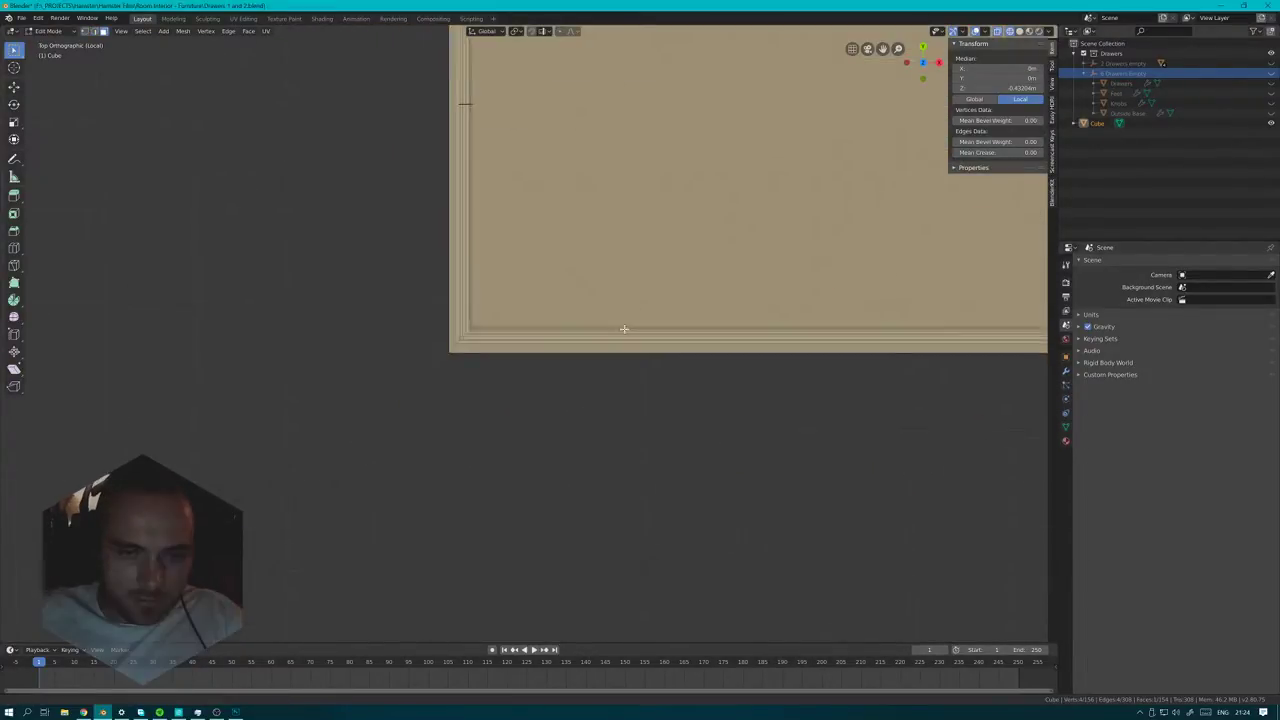
scroll(760, 417, "up", 1)
key("s")
key("y")
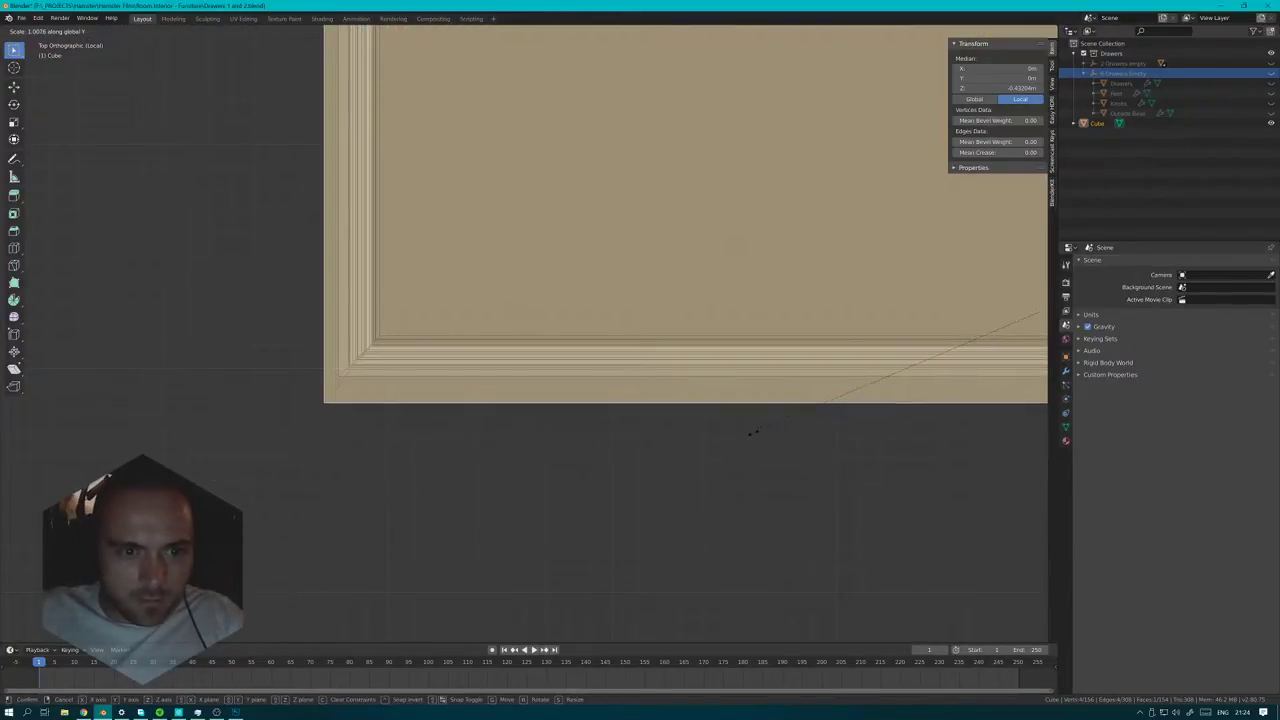
left_click(772, 400)
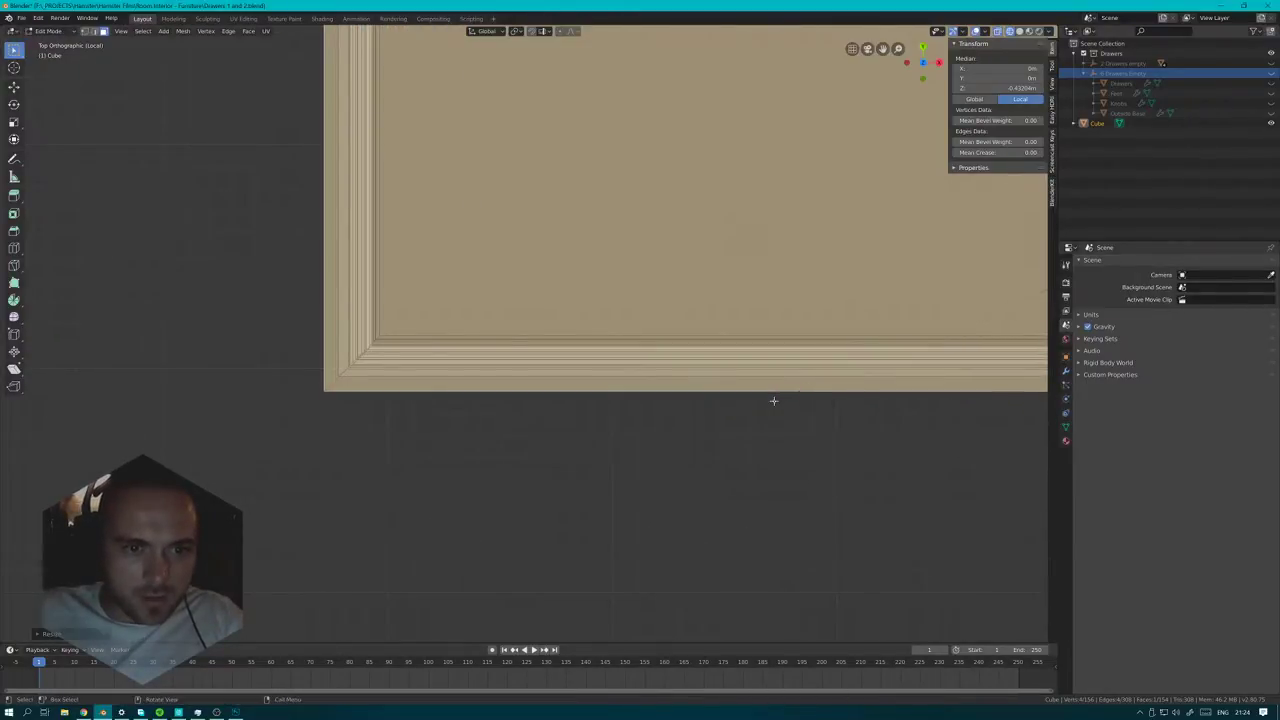
- Extrude the bottom face down about 0.008 m to form a thin lip under the flared base
middle_click_drag(771, 400, 483, 336)
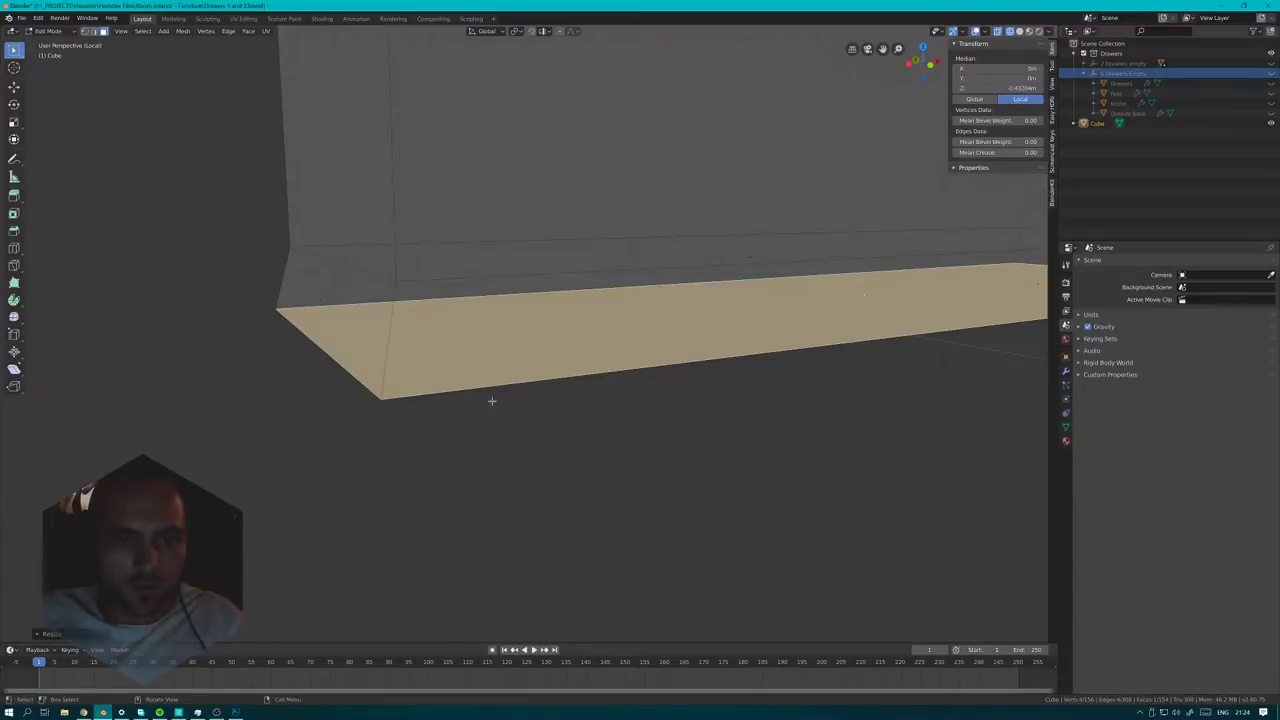
key("e")
left_click(609, 448)
middle_click_drag(609, 448, 491, 409)
- Add a horizontal edge loop around the body just above where the base flare begins
key("ctrl+r")
left_click(400, 234)
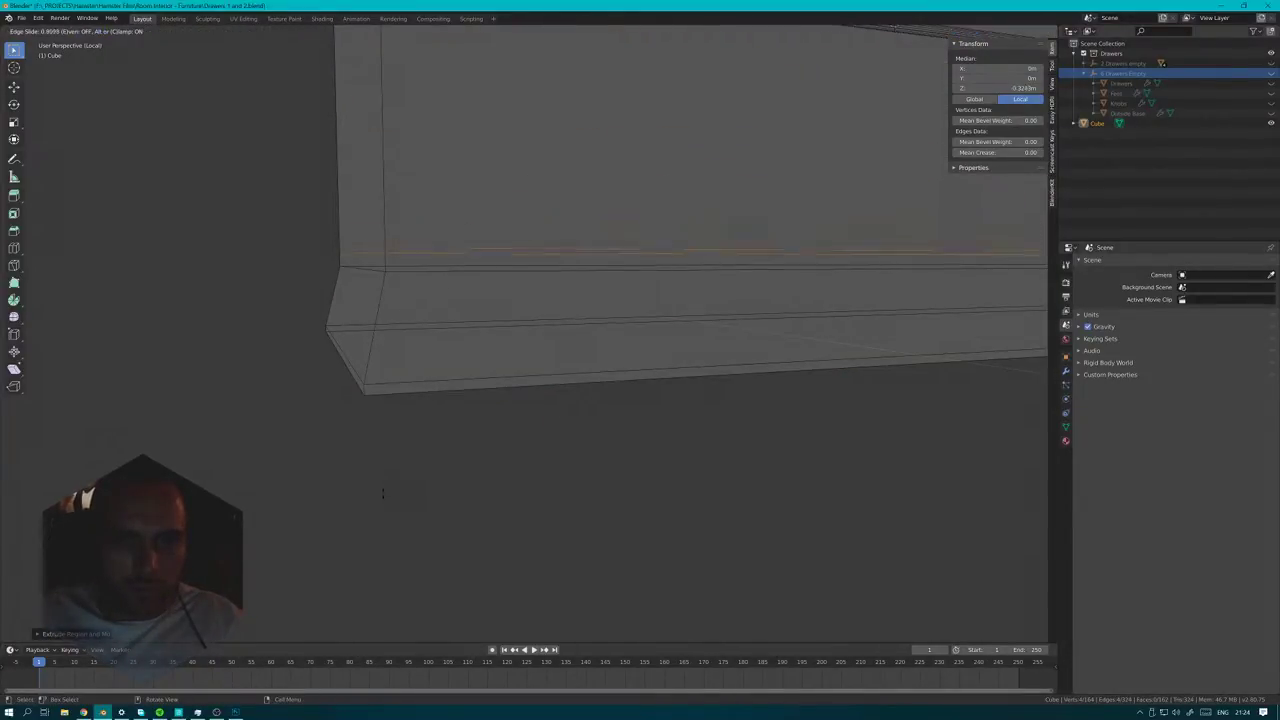
left_click(378, 511)
middle_click_drag(386, 440, 430, 343)
- Extrude the narrow face band above the flare outward about 0.007 m along its normals as a raised trim
key("3")
right_click(386, 305)
left_click(381, 292, "alt")
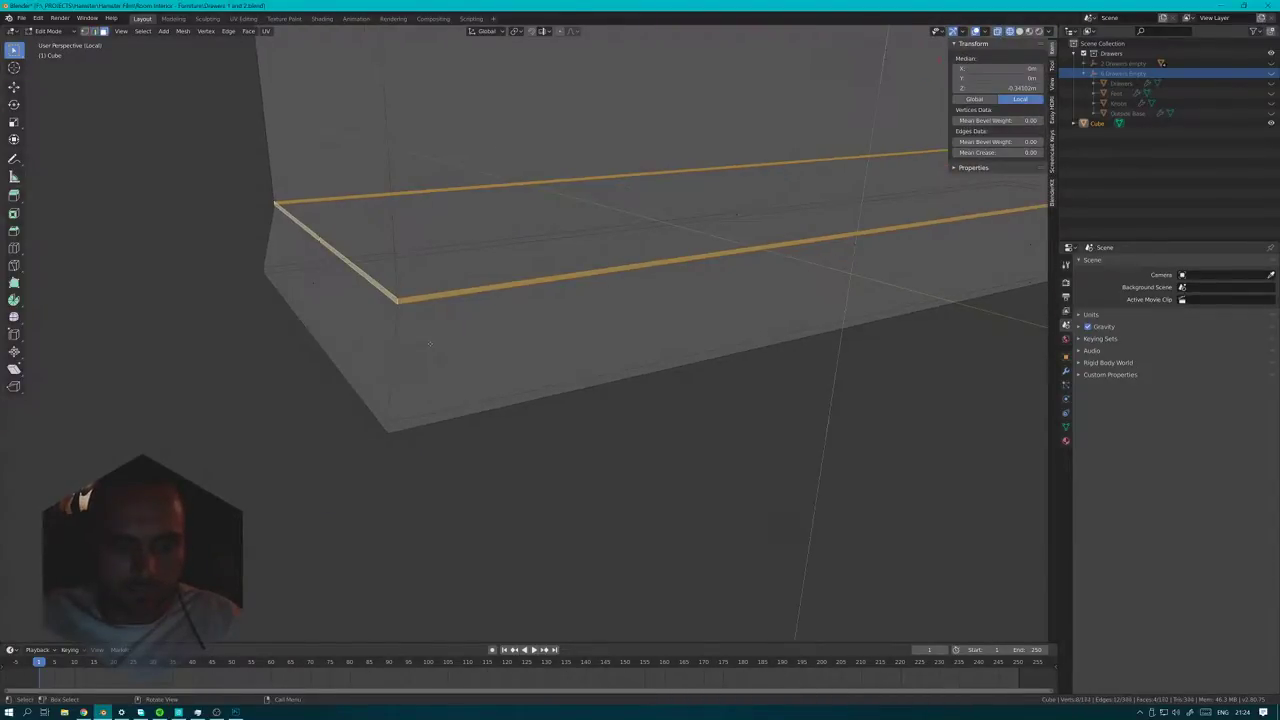
key("e")
right_click(549, 400)
key("alt+s")
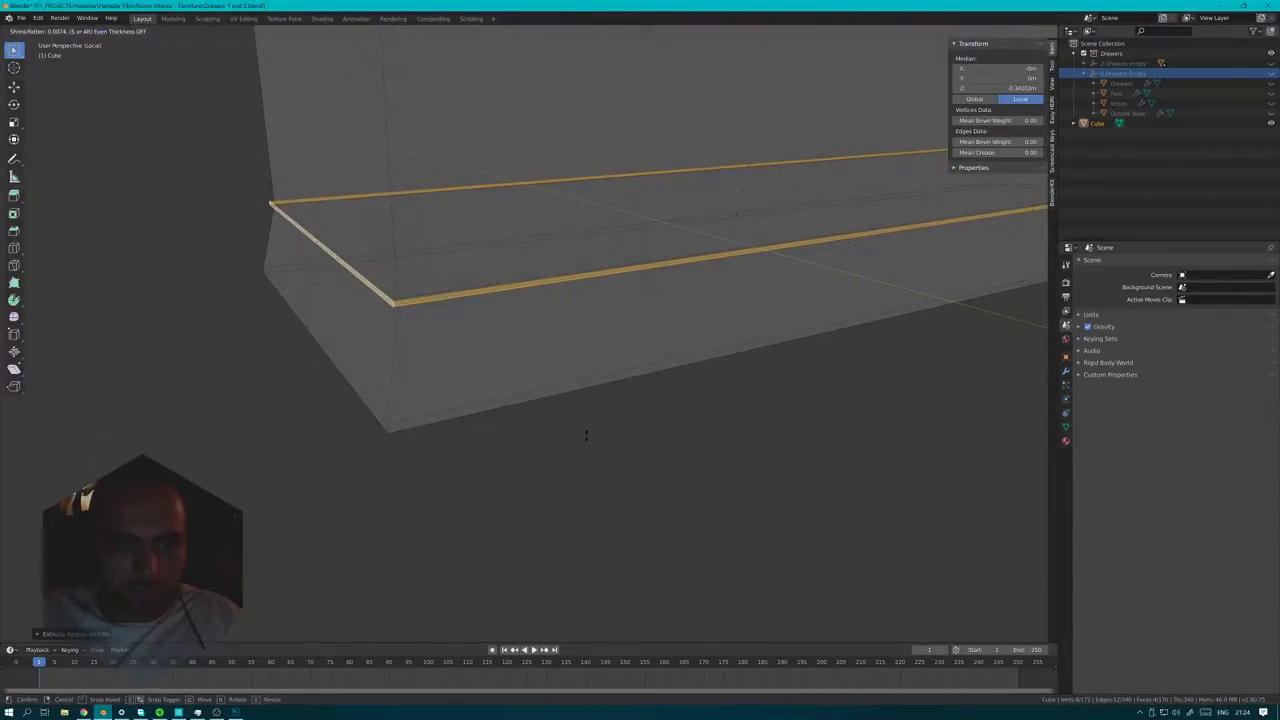
left_click(586, 435)
mouse_move(514, 429)
middle_mouse_down()
mouse_move(375, 339)
mouse_move(520, 420)
middle_mouse_up()
- Shrink an edge loop around the flared base inward about 0.019 m and bevel it with five segments into a concave curve
left_click(384, 332, "alt")
key("alt+s")
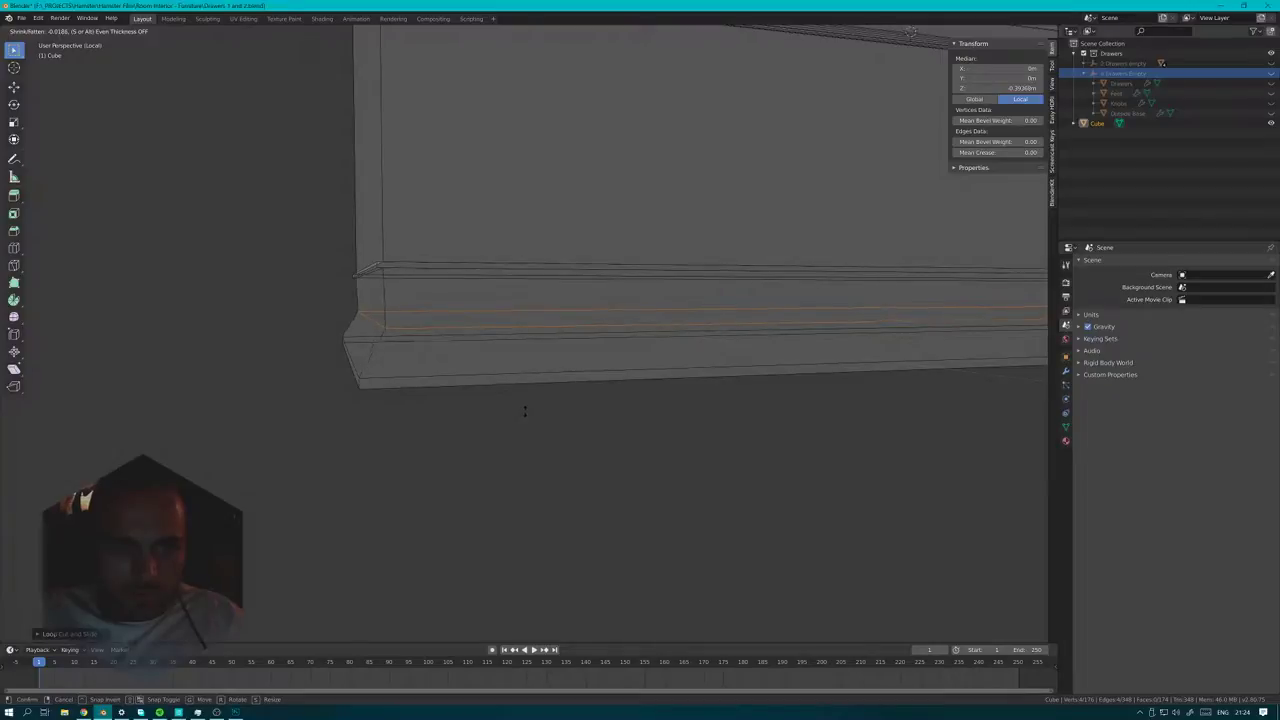
left_click(522, 410)
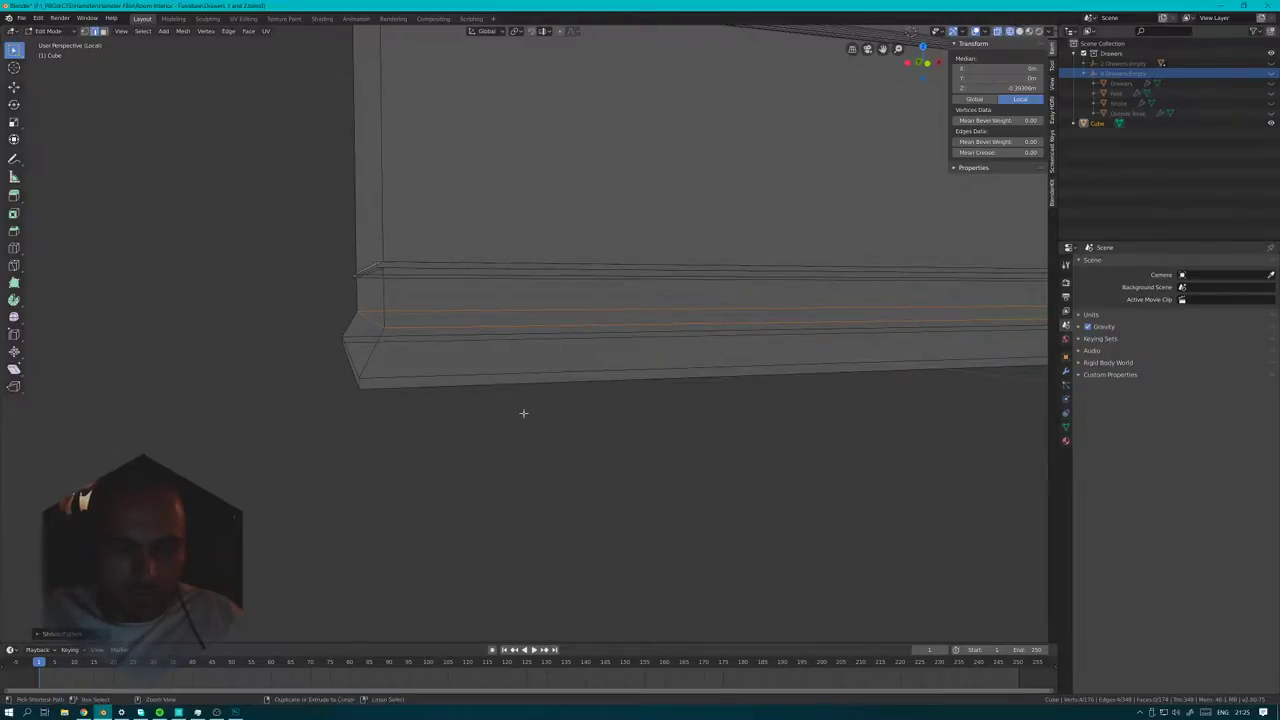
key("ctrl+b")
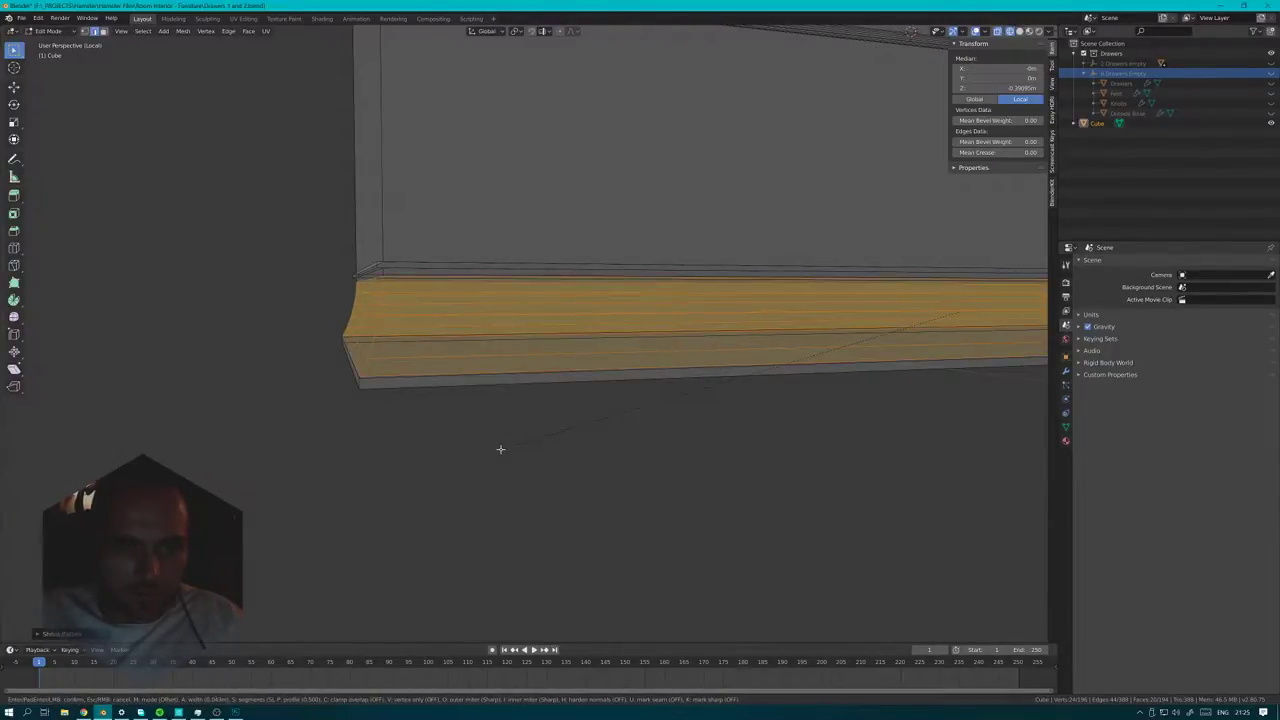
left_click(500, 440)
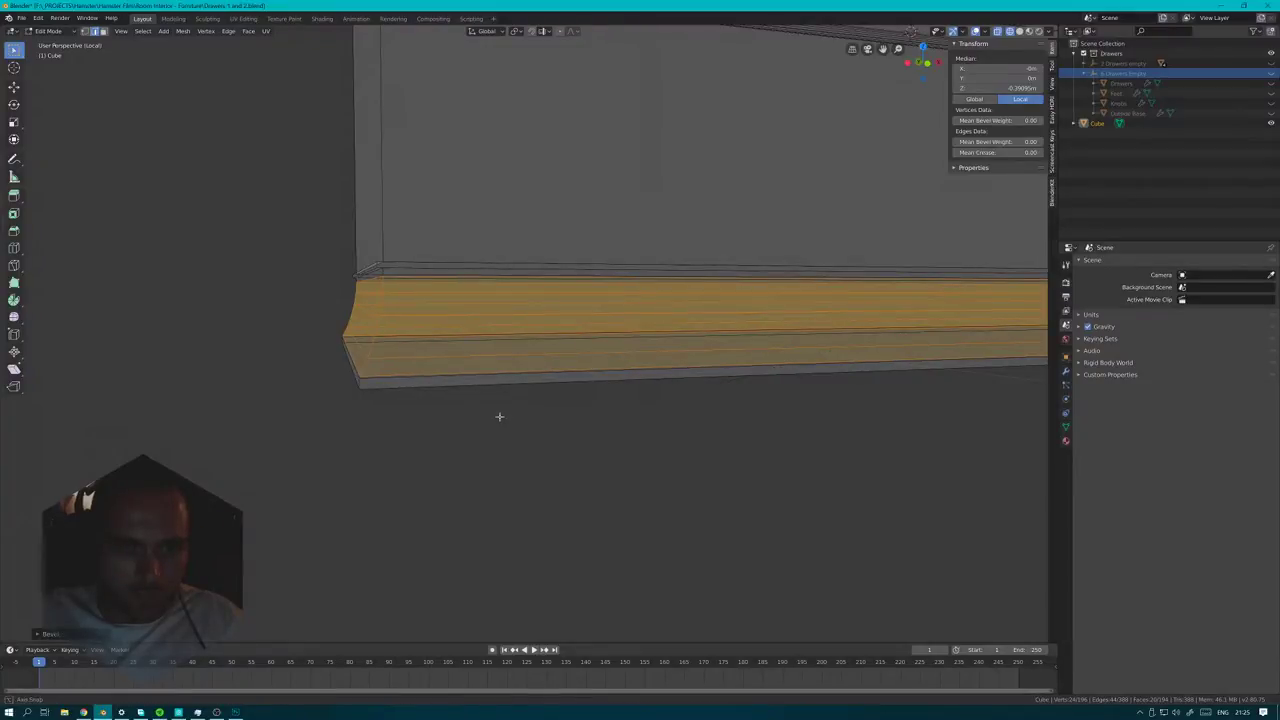
- Bring back the full chest in solid shading and compare the new base profile with its base moulding and drawer fronts
key("Tab")
key("shift+z")
mouse_move(411, 393)
middle_mouse_down()
mouse_move(547, 416)
mouse_move(457, 363)
mouse_move(714, 380)
mouse_move(683, 337)
mouse_move(684, 352)
mouse_move(666, 340)
mouse_move(646, 349)
middle_mouse_up()
key("shift+z")
scroll(644, 347, "up", 6)
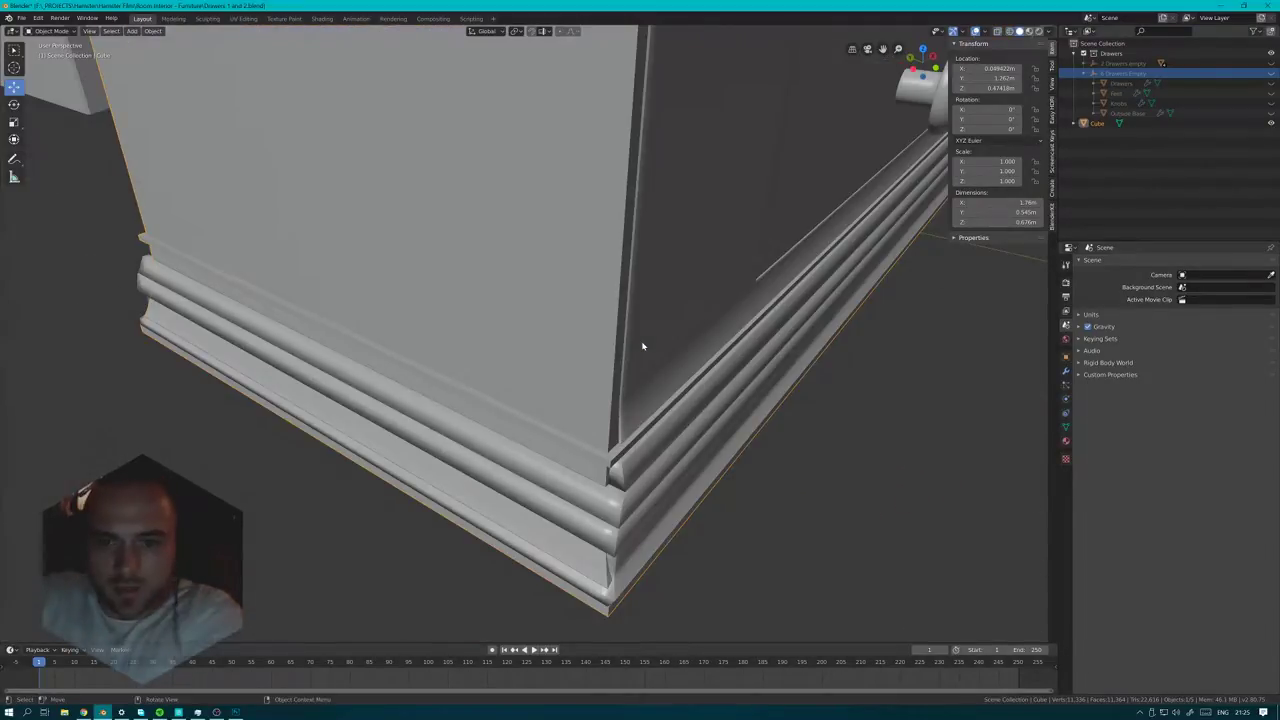
scroll(668, 317, "down", 2)
middle_click_drag(668, 317, 717, 369)
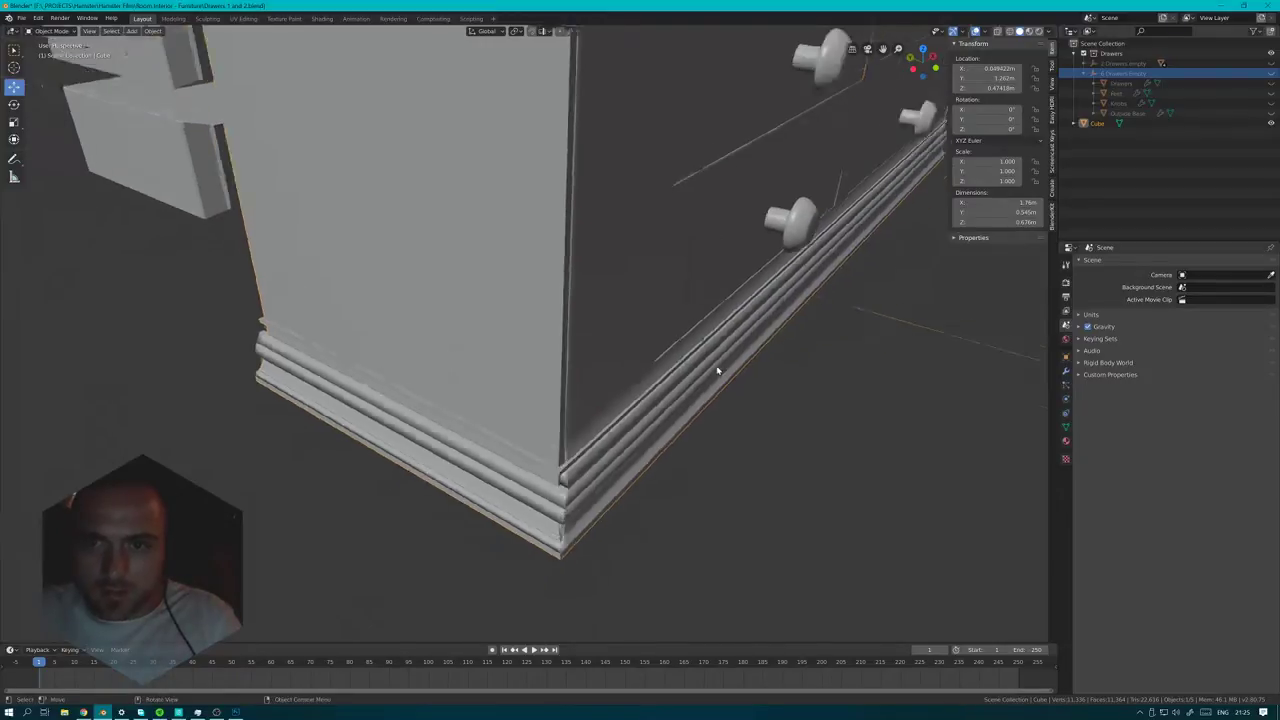
scroll(751, 349, "down", 5)
middle_click_drag(812, 350, 668, 310, "shift")
middle_click_drag(668, 310, 554, 345, "shift")
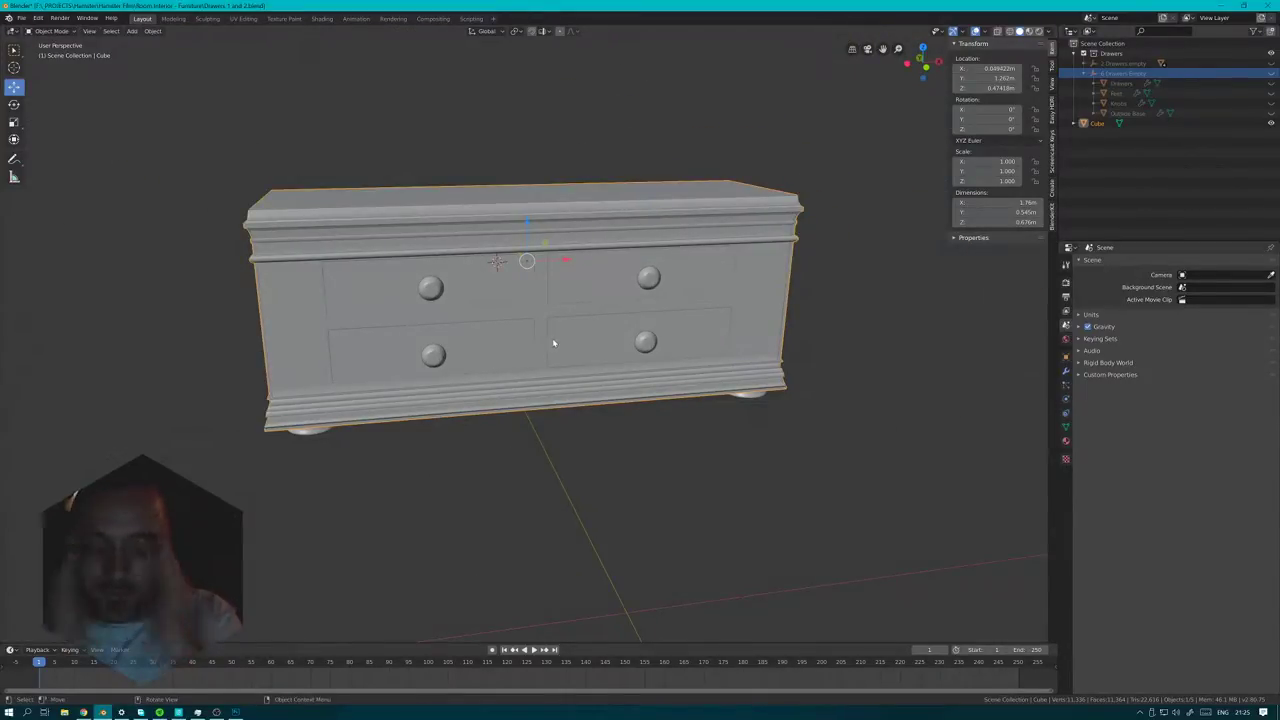
mouse_move(530, 338)
middle_mouse_down()
mouse_move(519, 347)
mouse_move(543, 351)
mouse_move(530, 356)
middle_mouse_up()
scroll(535, 347, "down", 2)
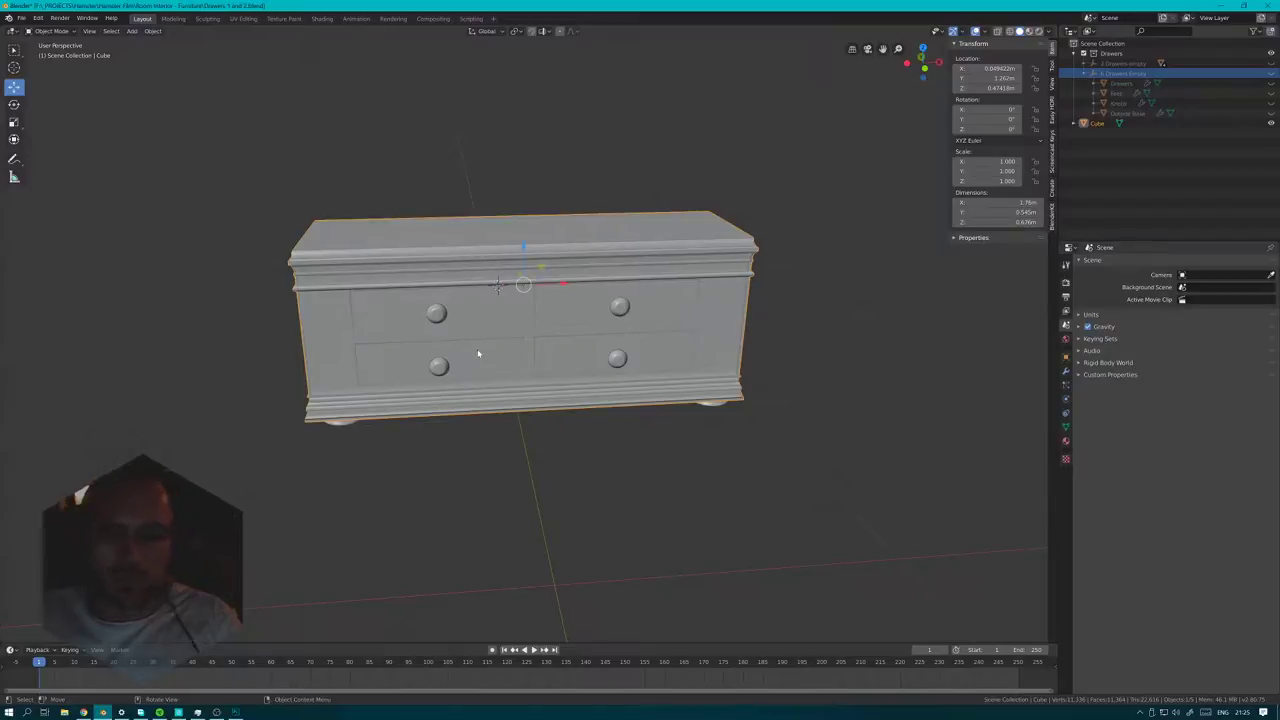
- Isolate the new body and add a centred vertical edge loop across its width
middle_click_drag(480, 340, 537, 349)
key("KP_Divide")
key("Tab")
key("ctrl+r")
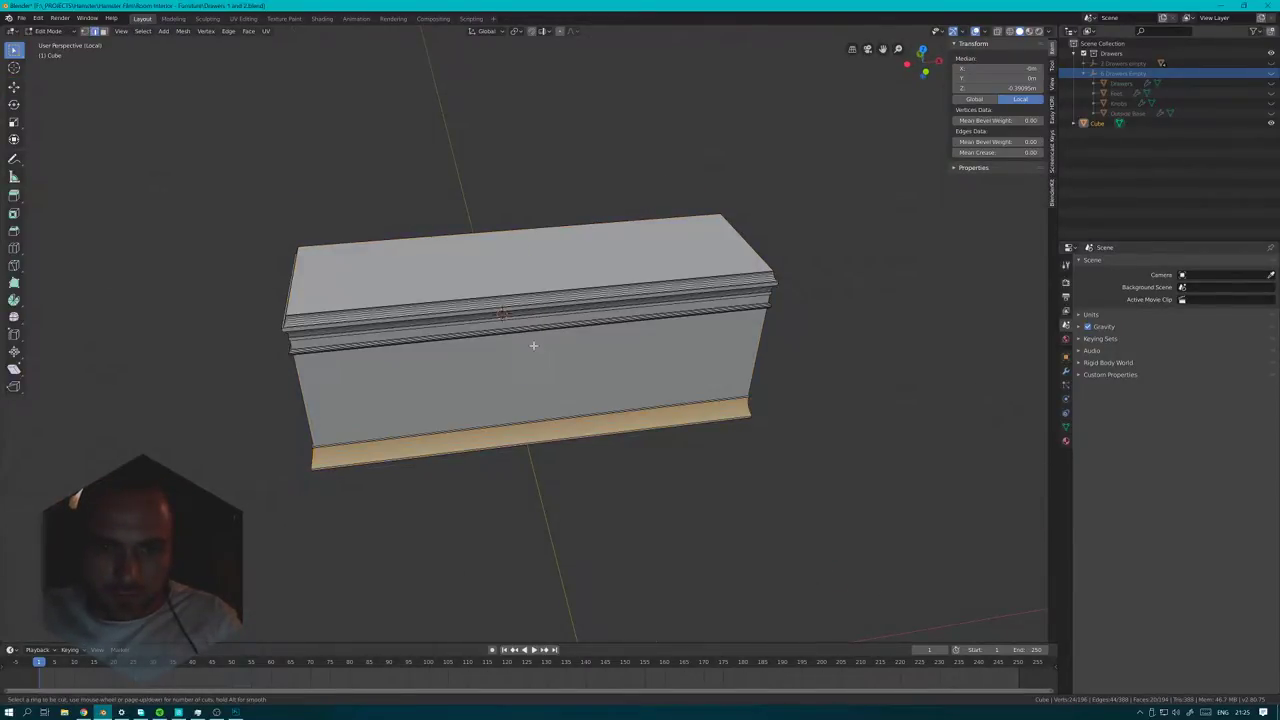
left_click(534, 338)
right_click(534, 338)
- Bevel the centre loop with two segments so its outer loops sit close to both ends of the body
middle_click_drag(629, 452, 617, 443)
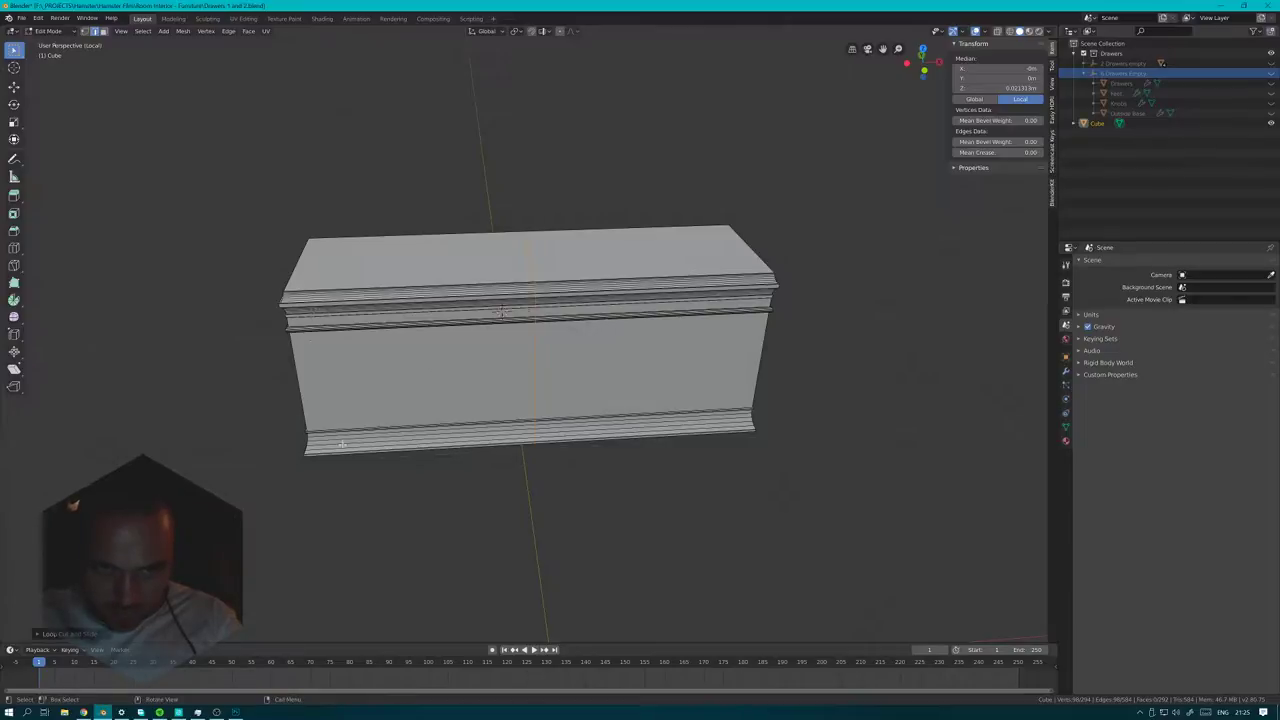
middle_click_drag(670, 415, 663, 423)
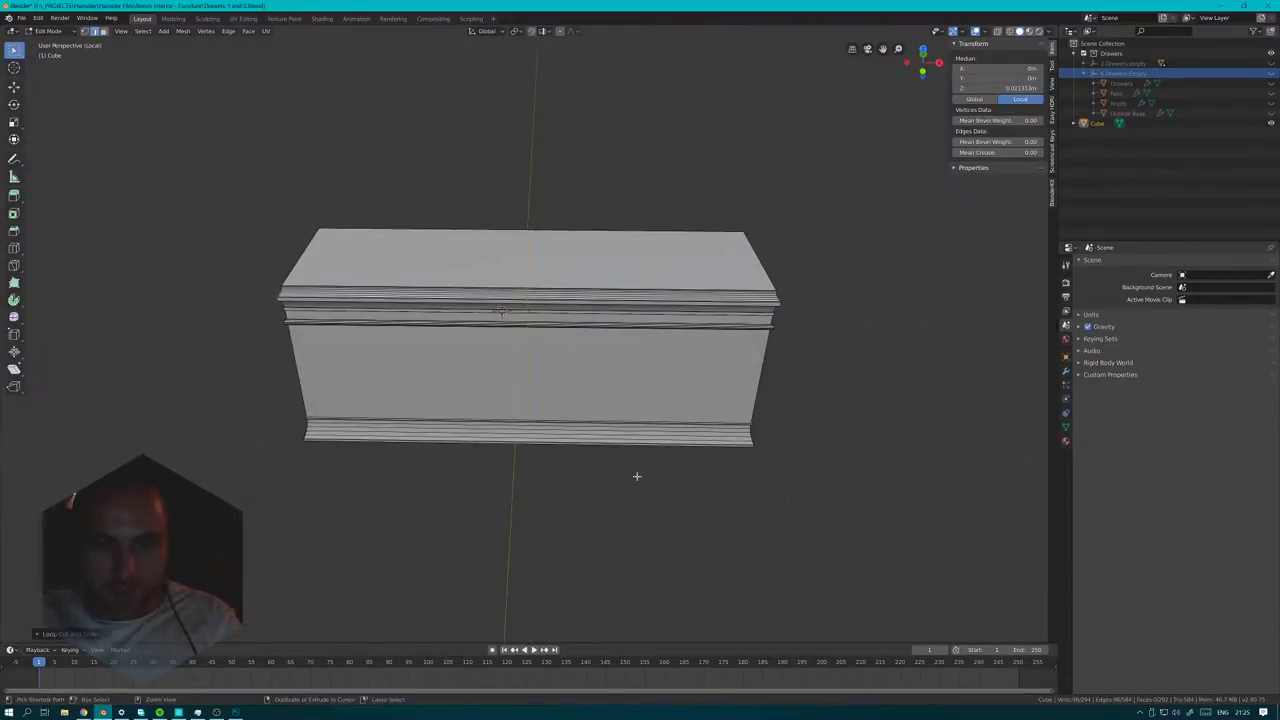
key("ctrl+b")
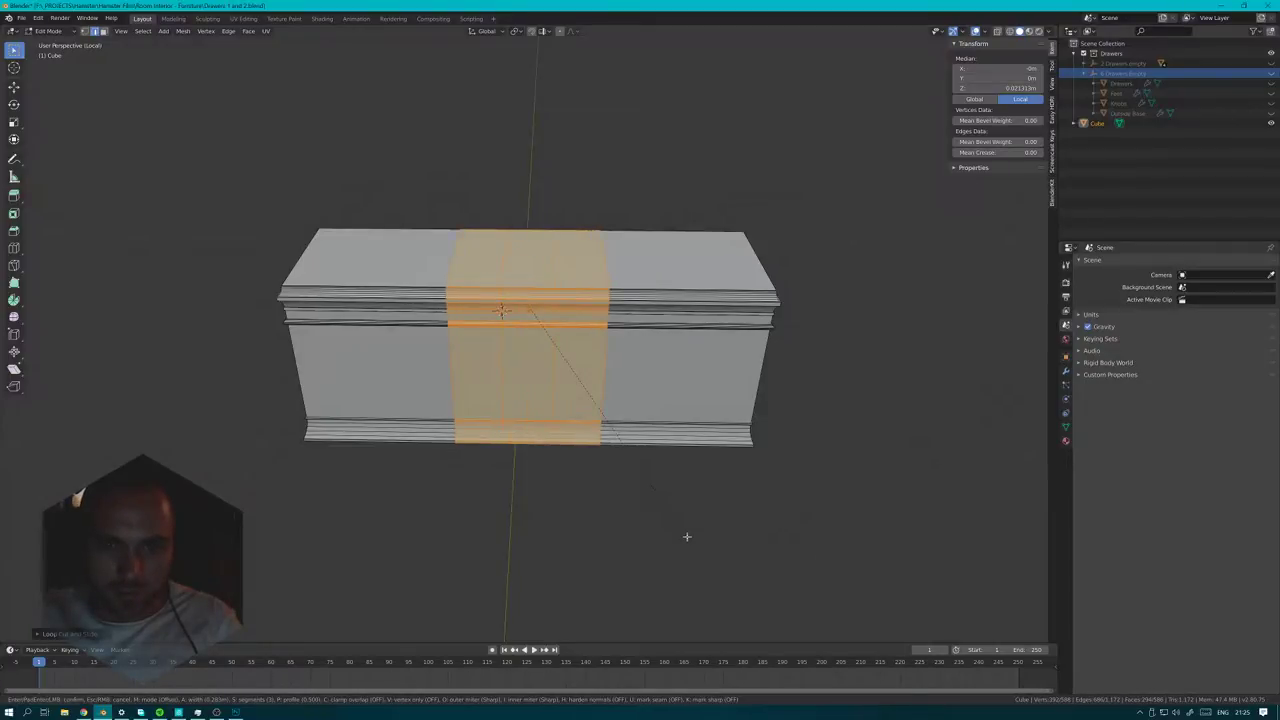
left_click(803, 617)
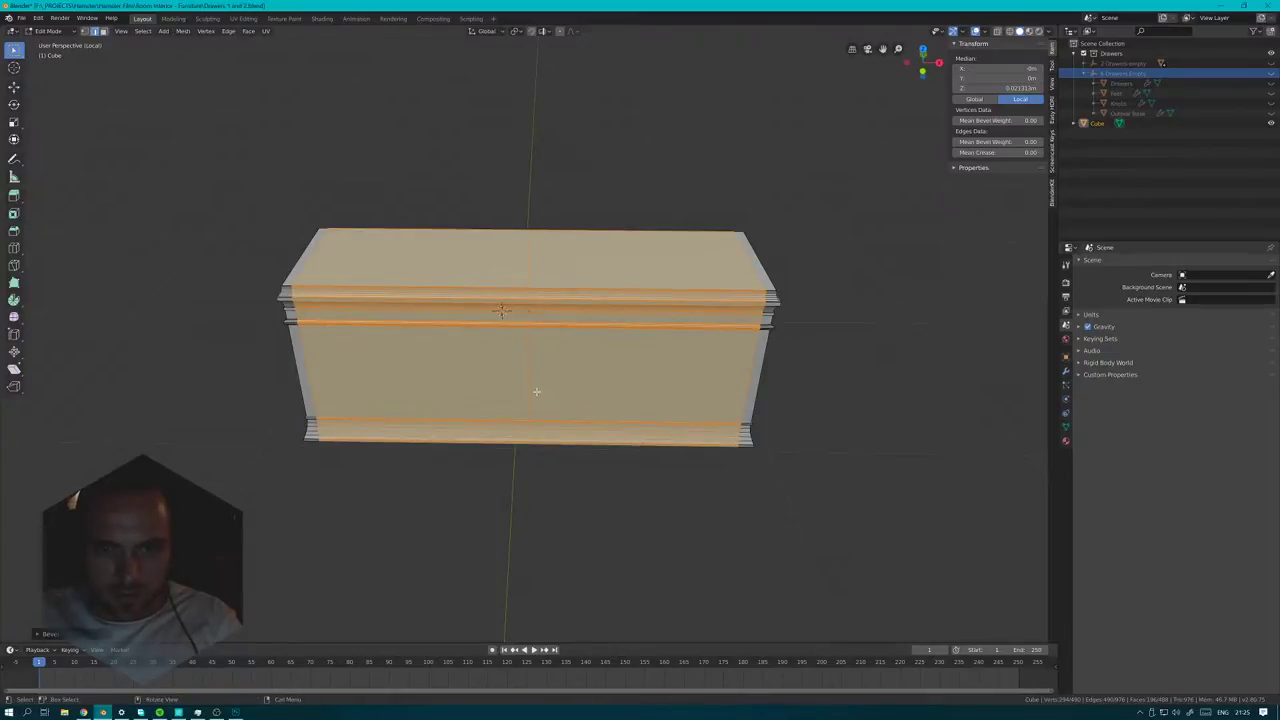
- Bevel only the remaining centre loop about 0.018 m into a narrow vertical strip between the drawer columns
key("alt+a")
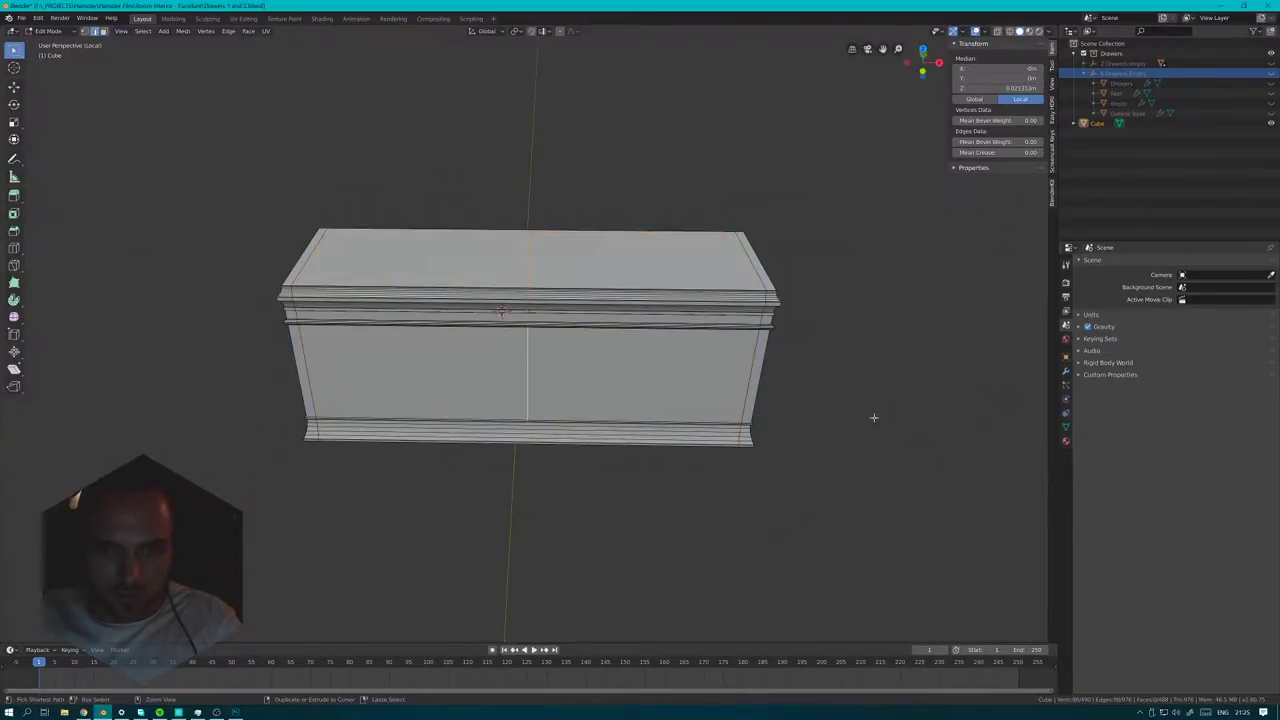
key("ctrl+b")
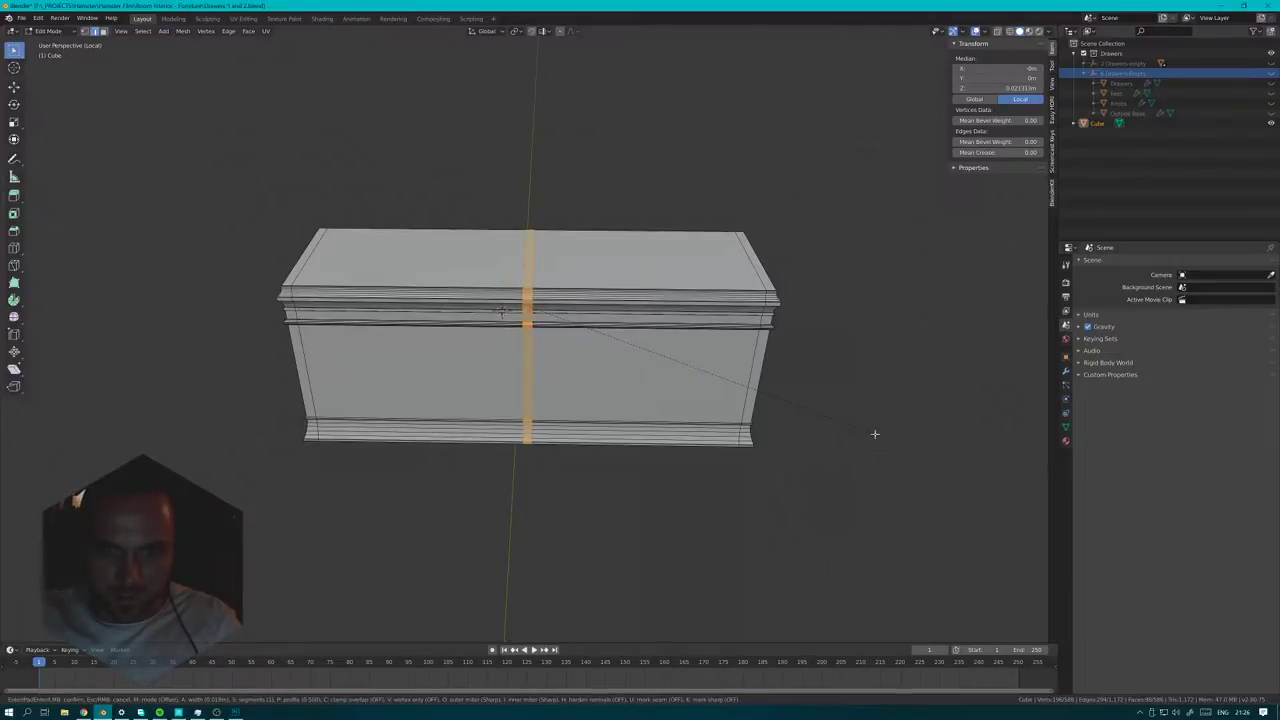
left_click(871, 434)
middle_click_drag(634, 429, 573, 364)
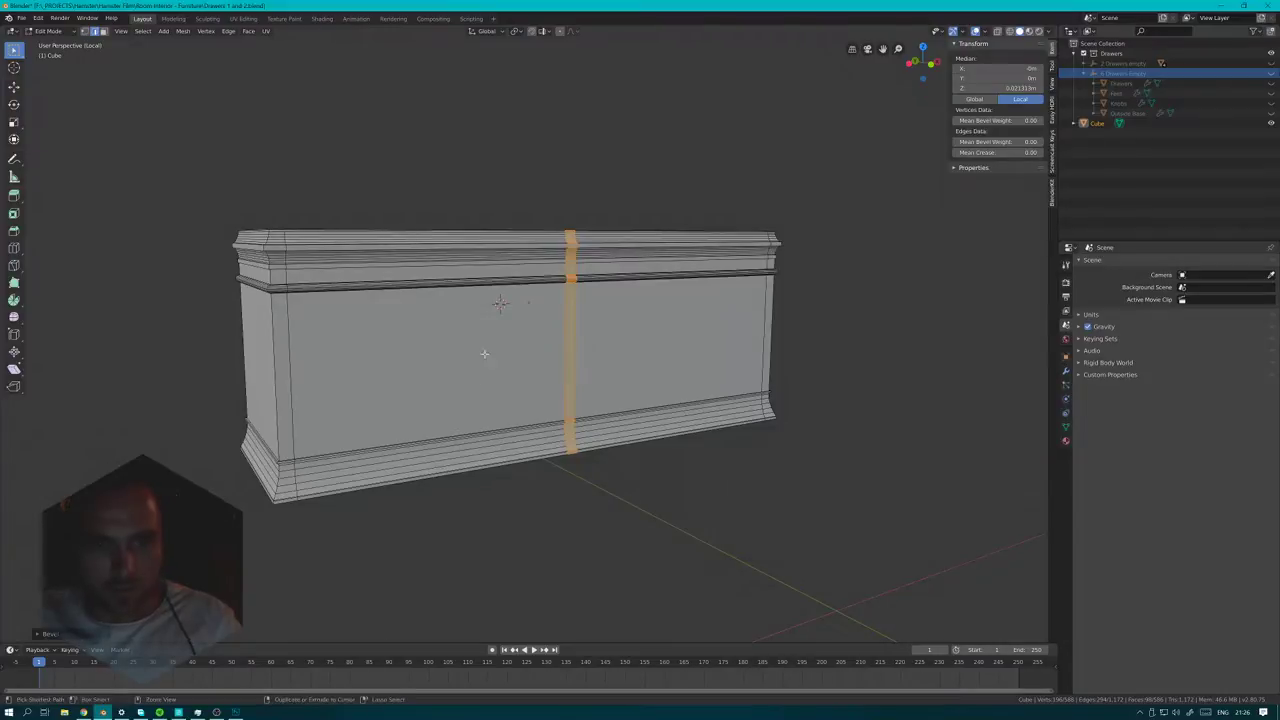
- Add a horizontal edge loop at mid-height of the body wall between the cornice and base
key("ctrl+r")
left_click(297, 363)
right_click(297, 363)
middle_click_drag(405, 380, 384, 368)
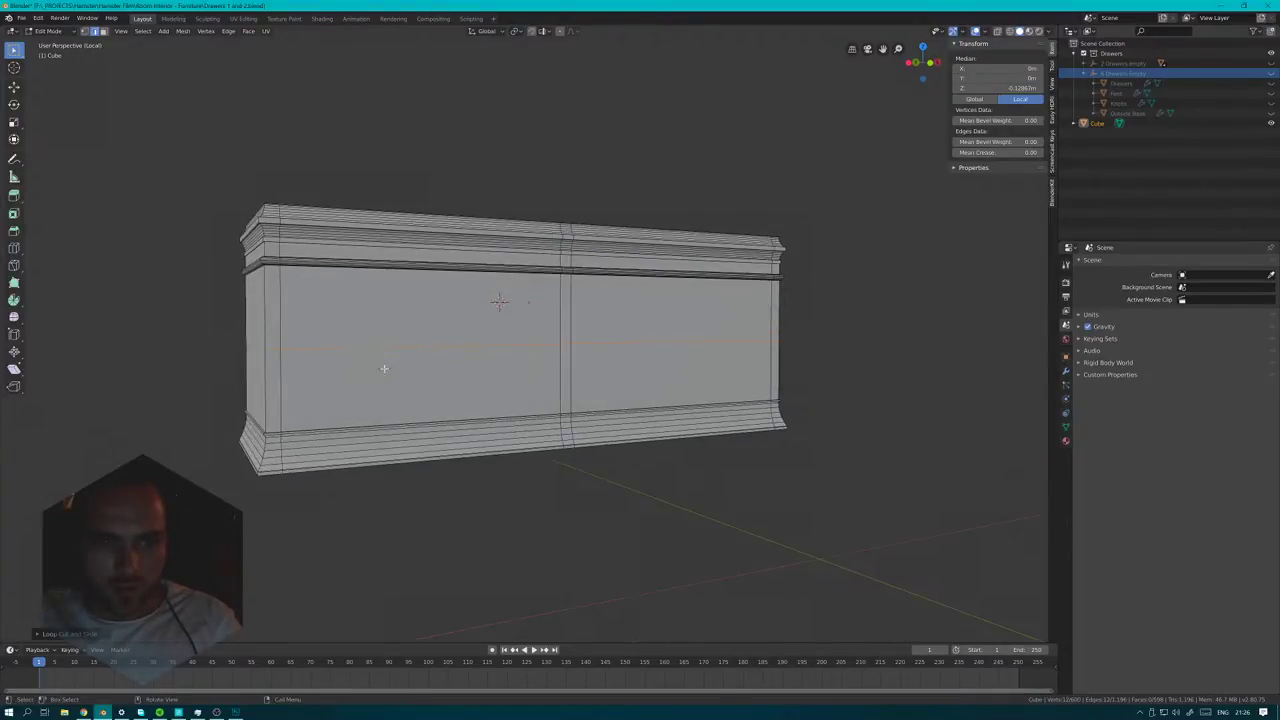
- Add edge loops through the upper and lower halves of the wall and bevel both into broad drawer bands with narrow borders
key("ctrl+r")
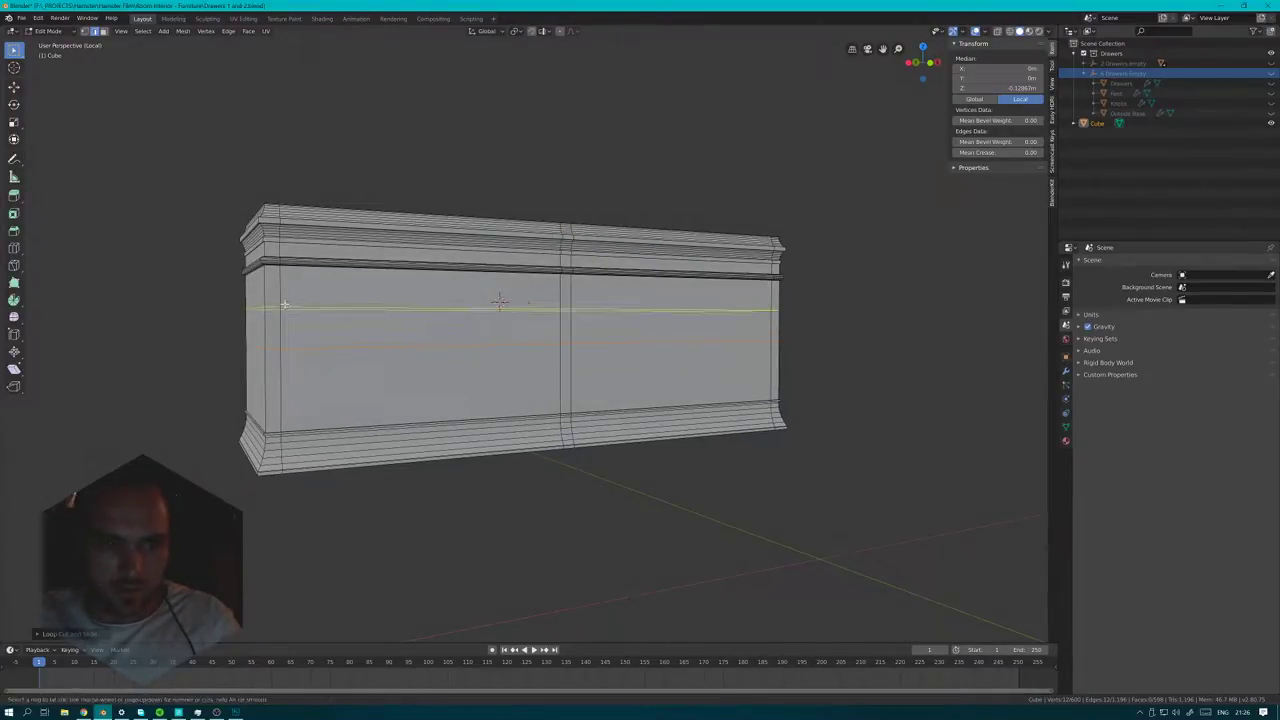
left_click(289, 309)
key("ctrl+r")
left_click(285, 378)
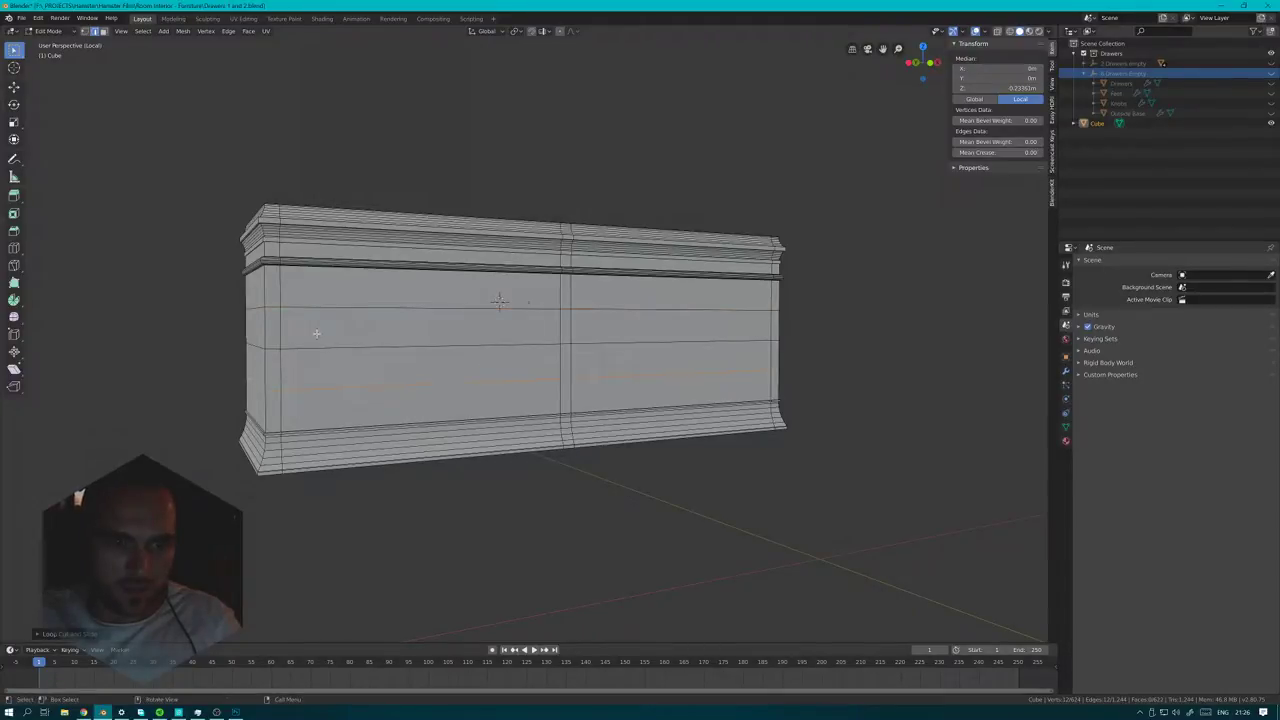
key("ctrl+b")
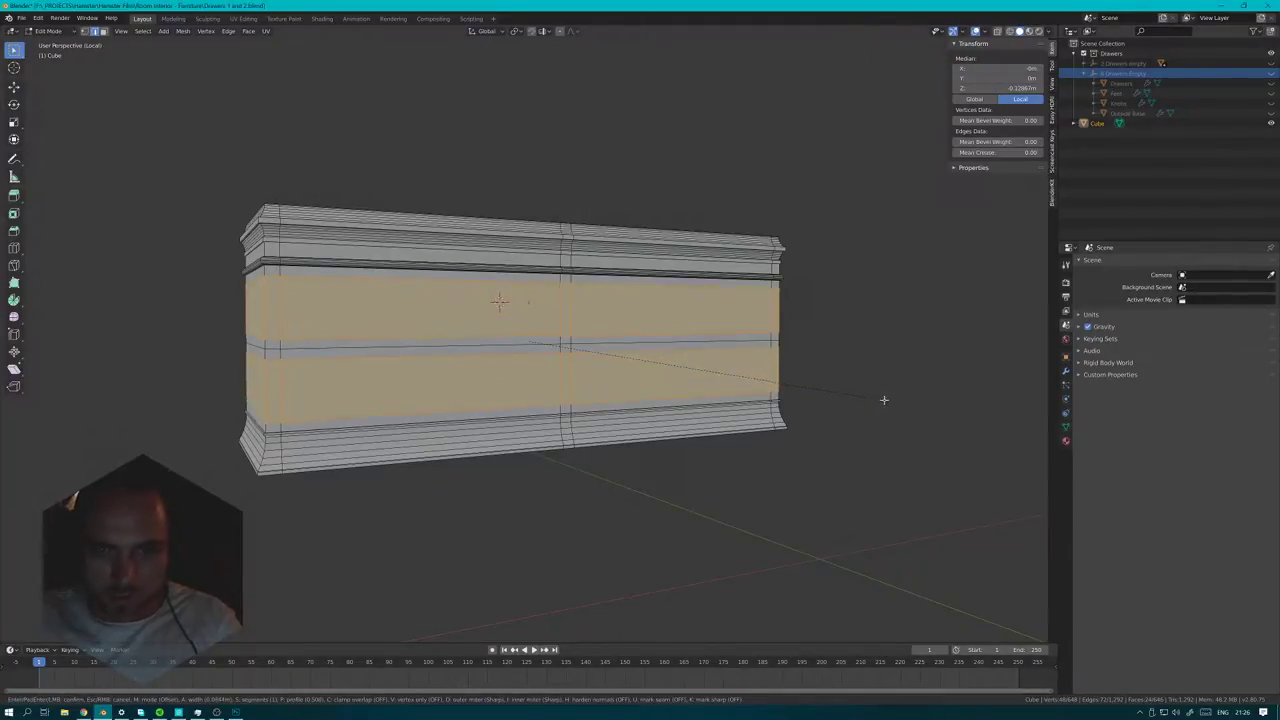
left_click(884, 400)
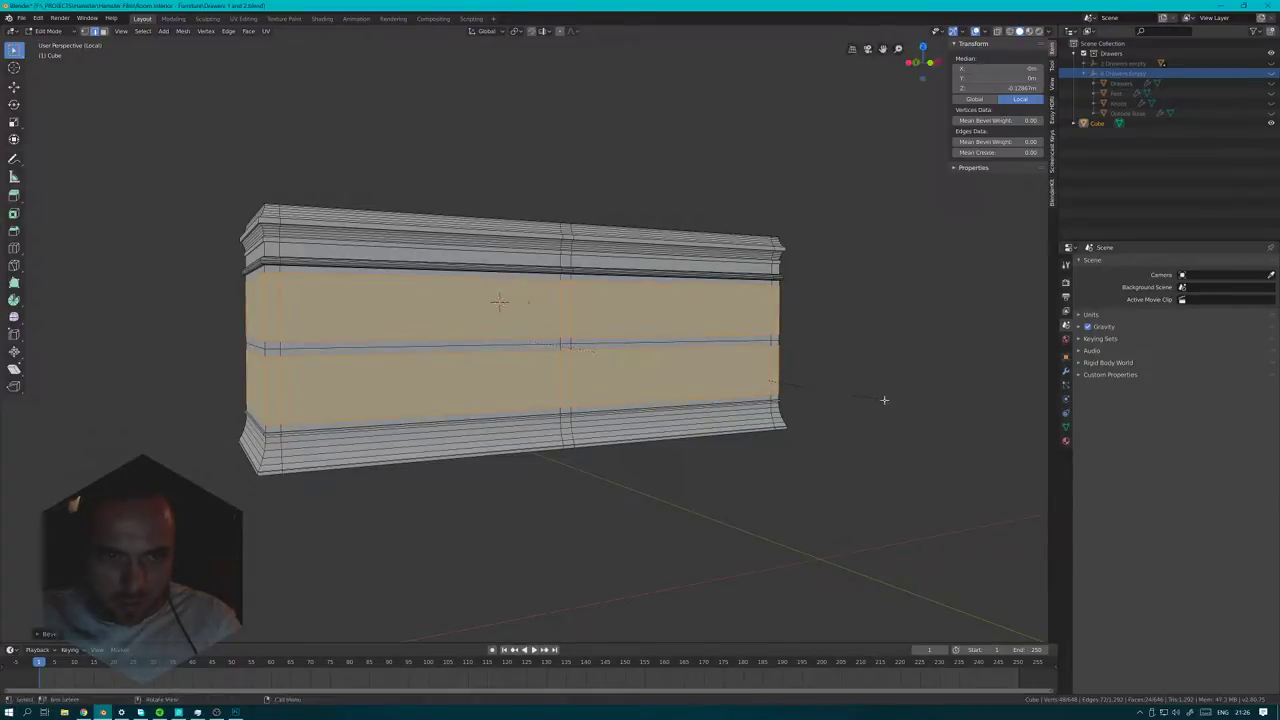
- Select the four drawer front faces on the body and extrude them about 0.027 m inward as recesses
right_click(884, 400)
middle_click_drag(434, 298, 430, 316)
key("3")
left_click(429, 316)
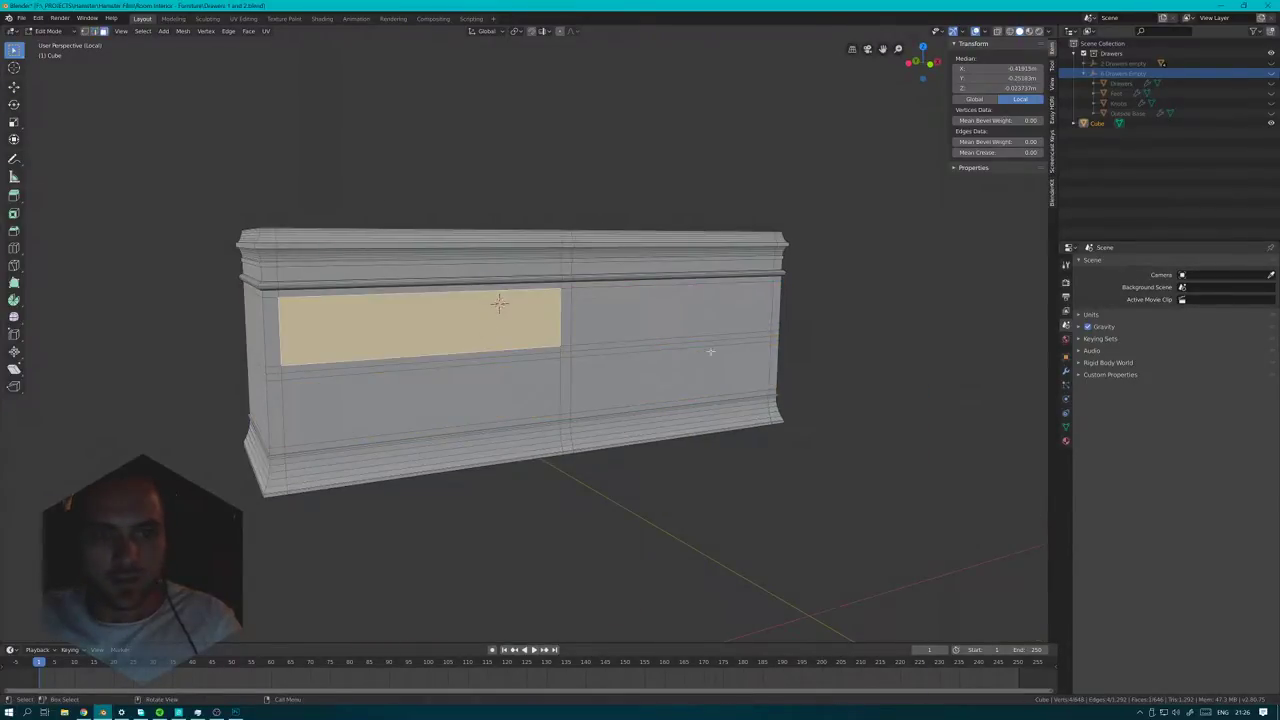
left_click(676, 330, "shift")
left_click(646, 385, "shift")
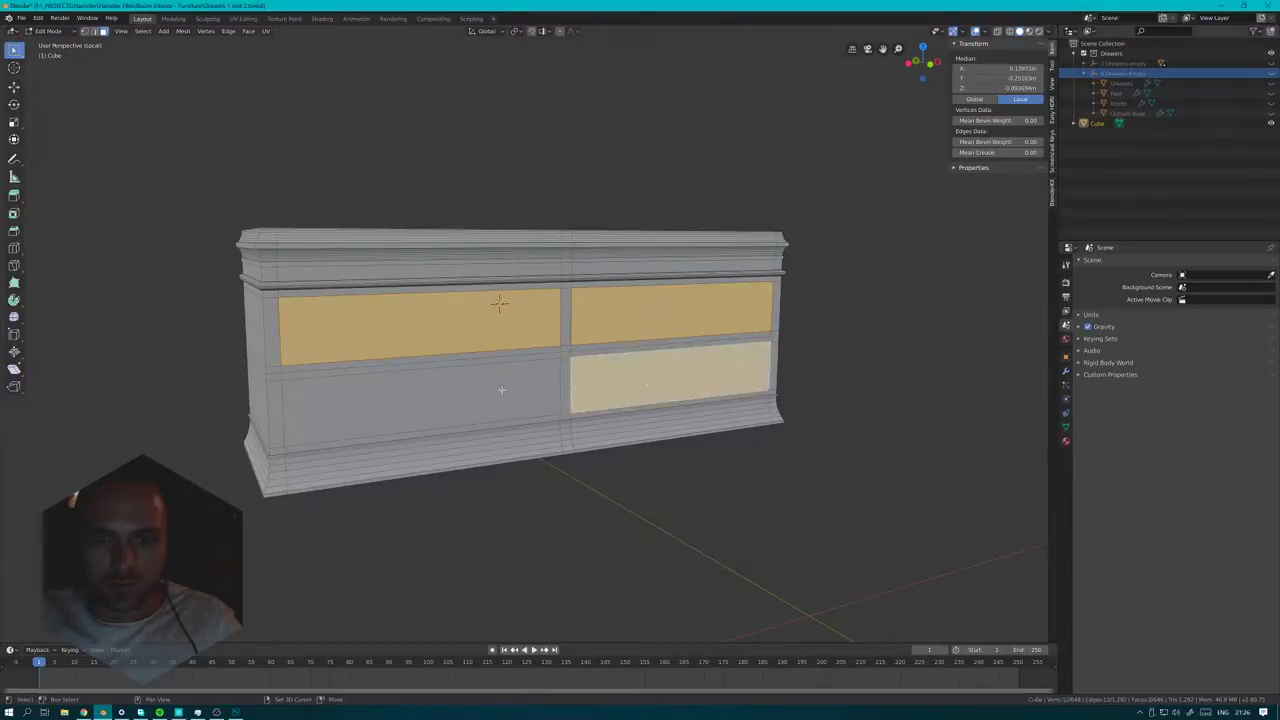
left_click(443, 385, "shift")
middle_click_drag(443, 385, 775, 440)
key("e")
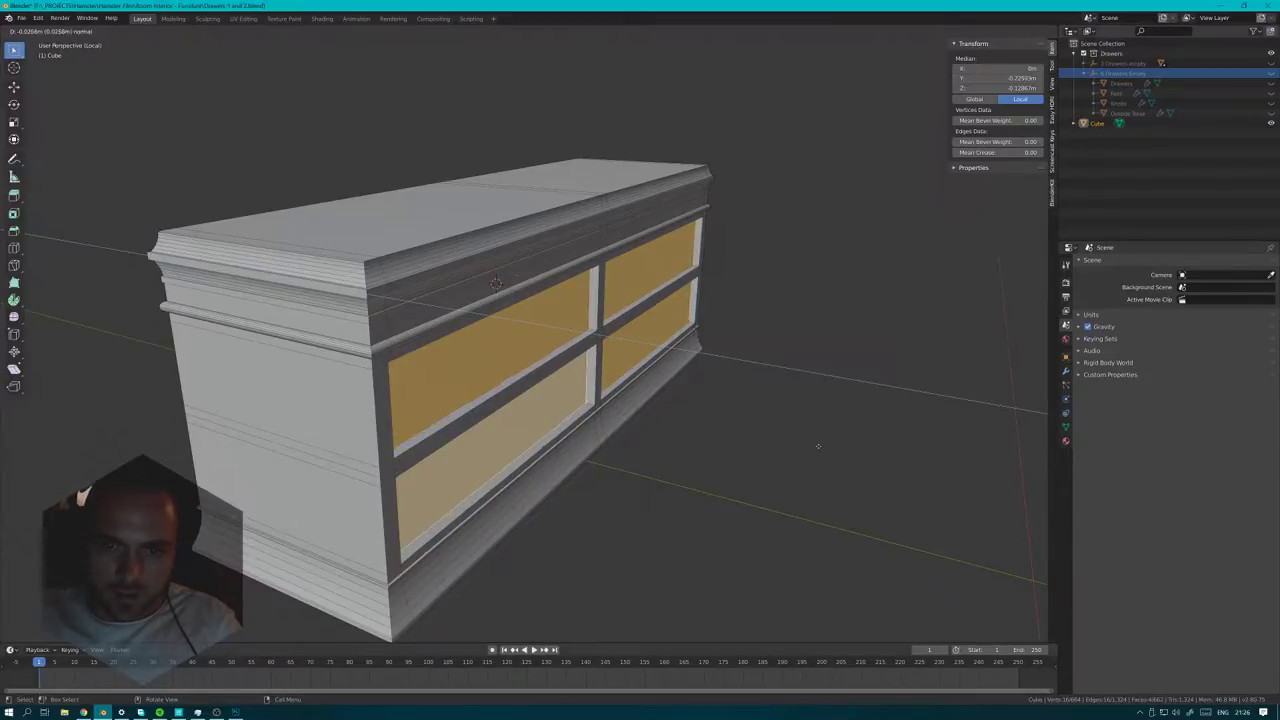
left_click(818, 446)
- Separate the recessed face of the front's upper-left drawer opening into its own object and select that object's face for editing
middle_click_drag(818, 446, 507, 395)
middle_click_drag(415, 380, 502, 377)
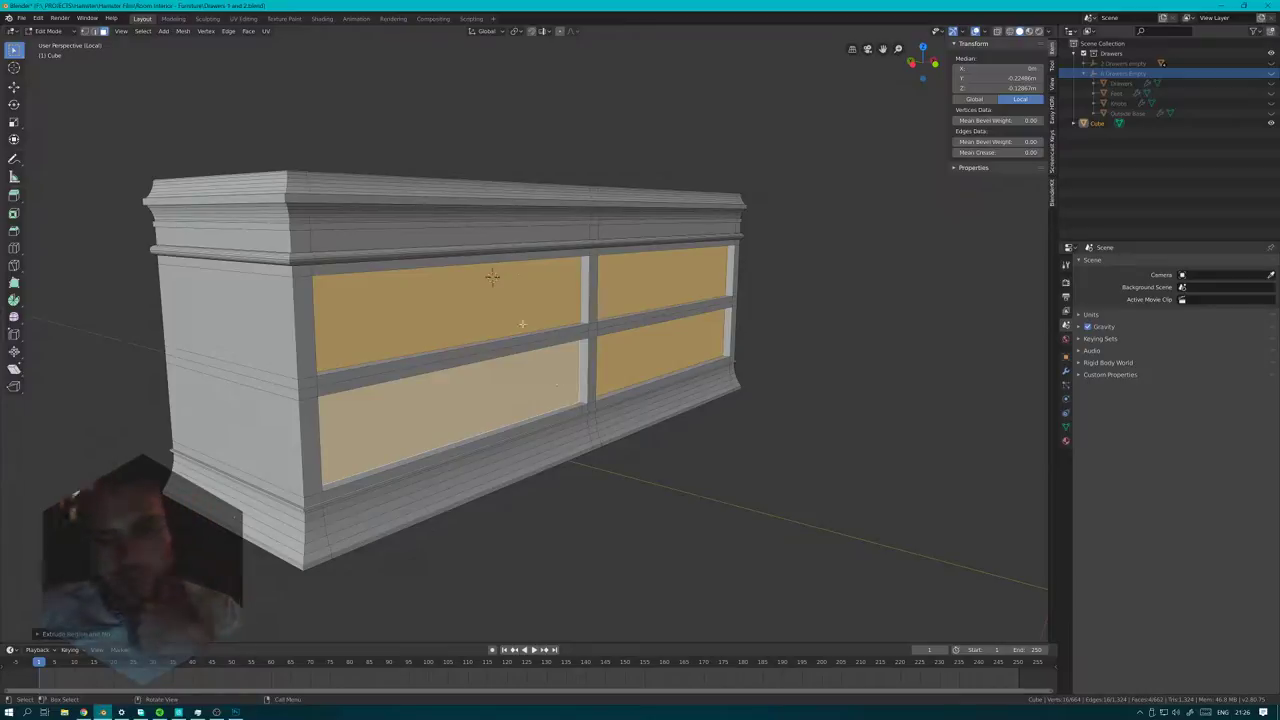
middle_click_drag(462, 313, 259, 314)
scroll(405, 335, "up", 3)
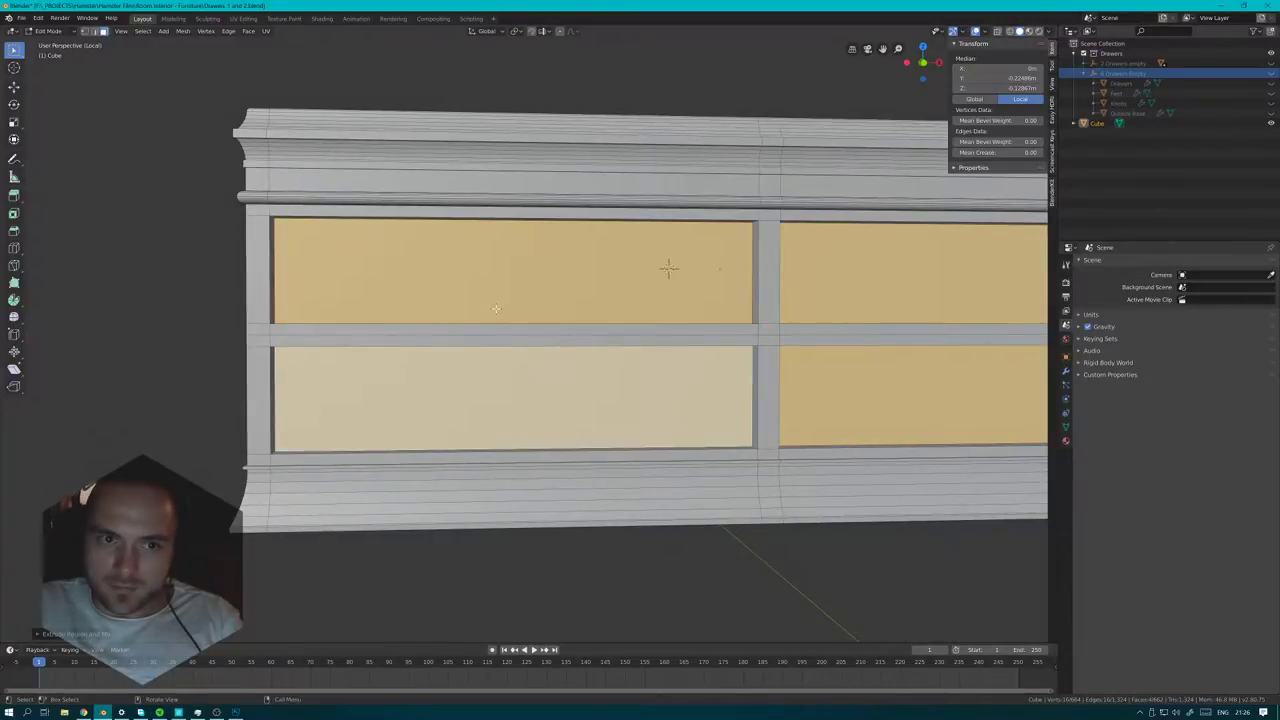
middle_click_drag(496, 308, 456, 333)
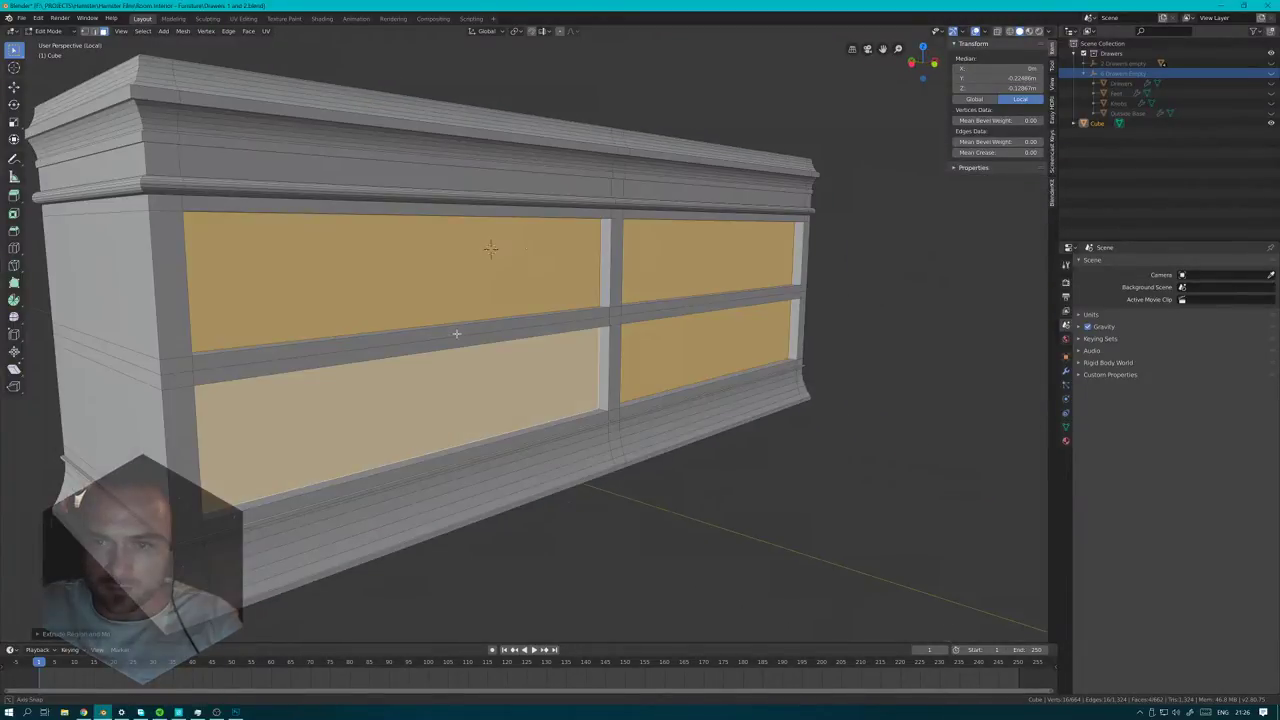
key("p")
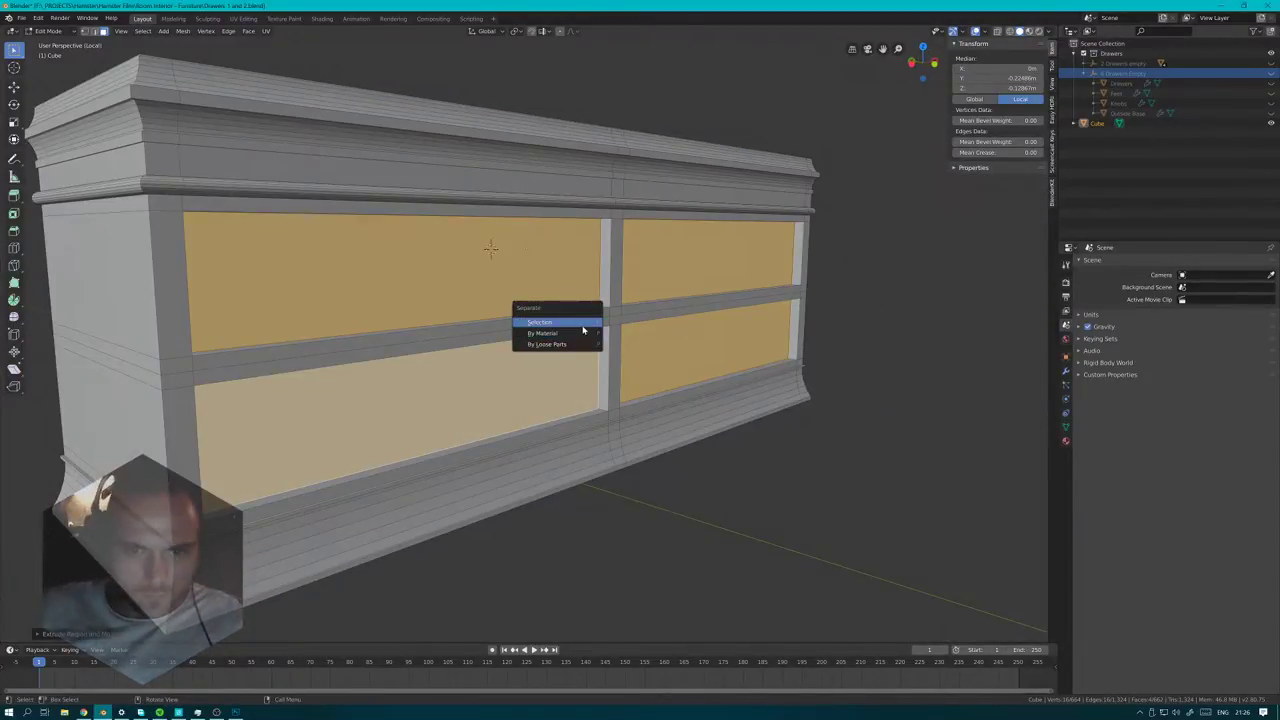
left_click(454, 273)
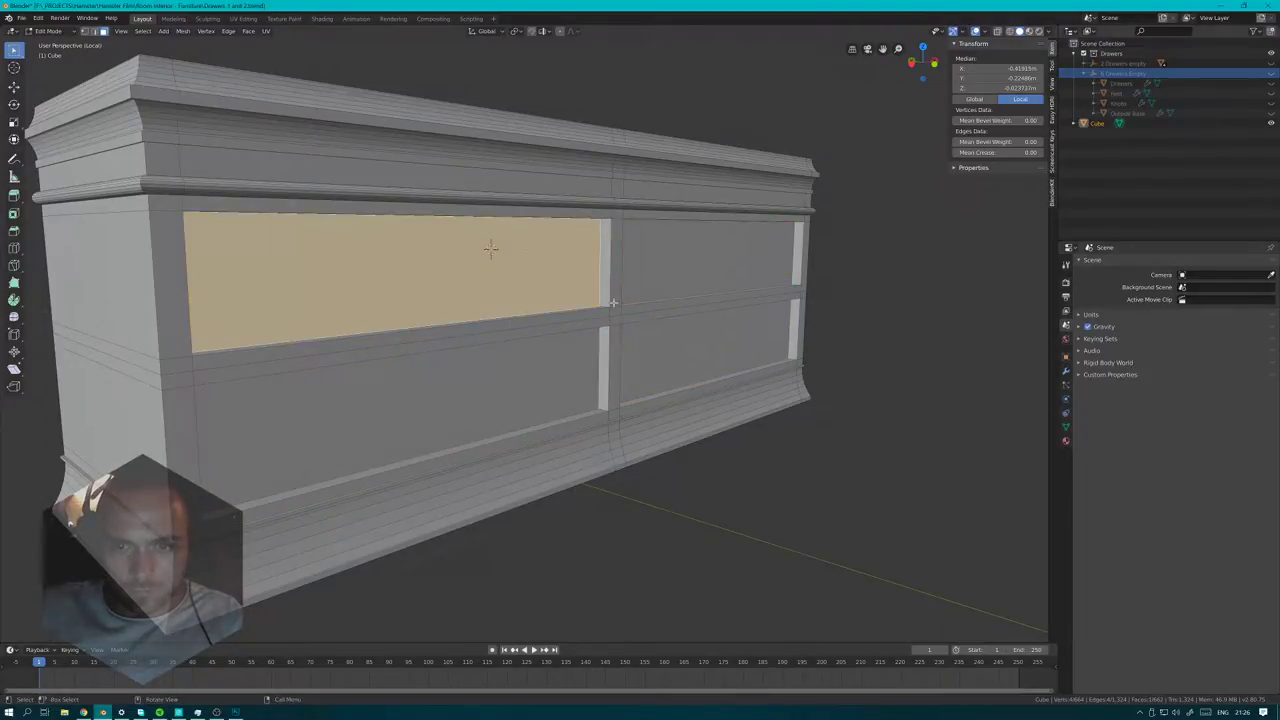
middle_click_drag(613, 302, 524, 301)
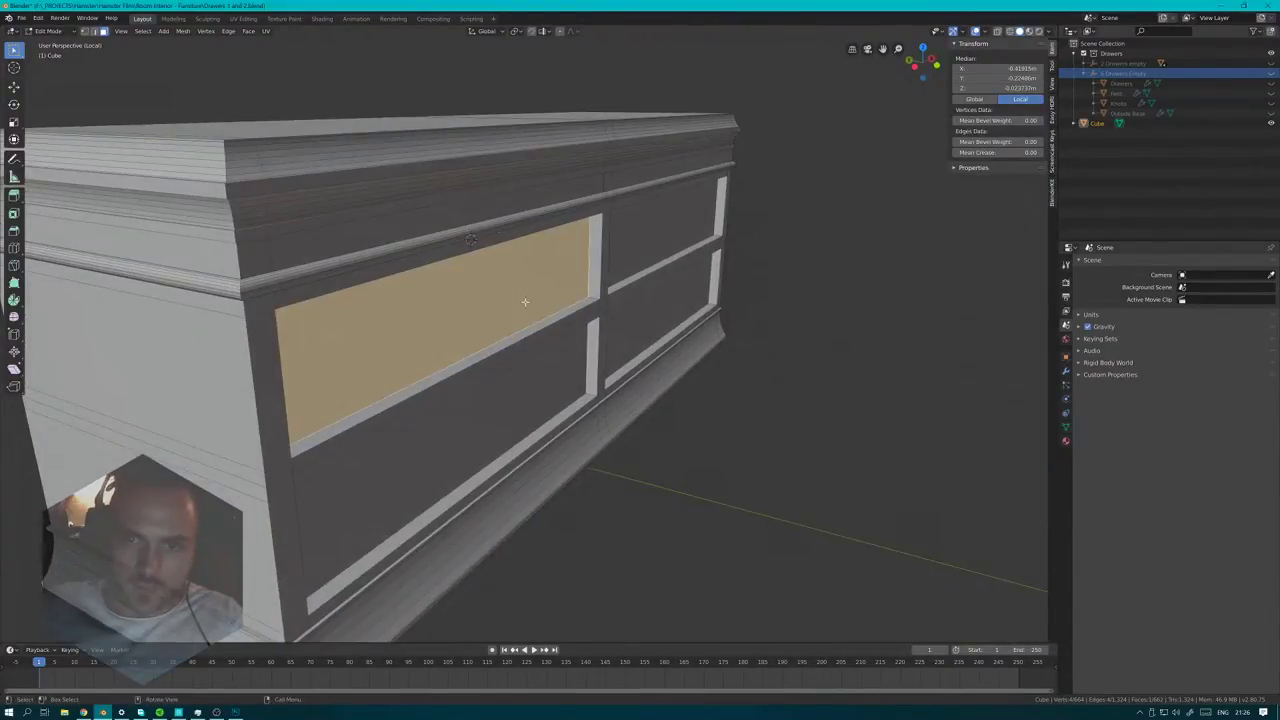
key("p")
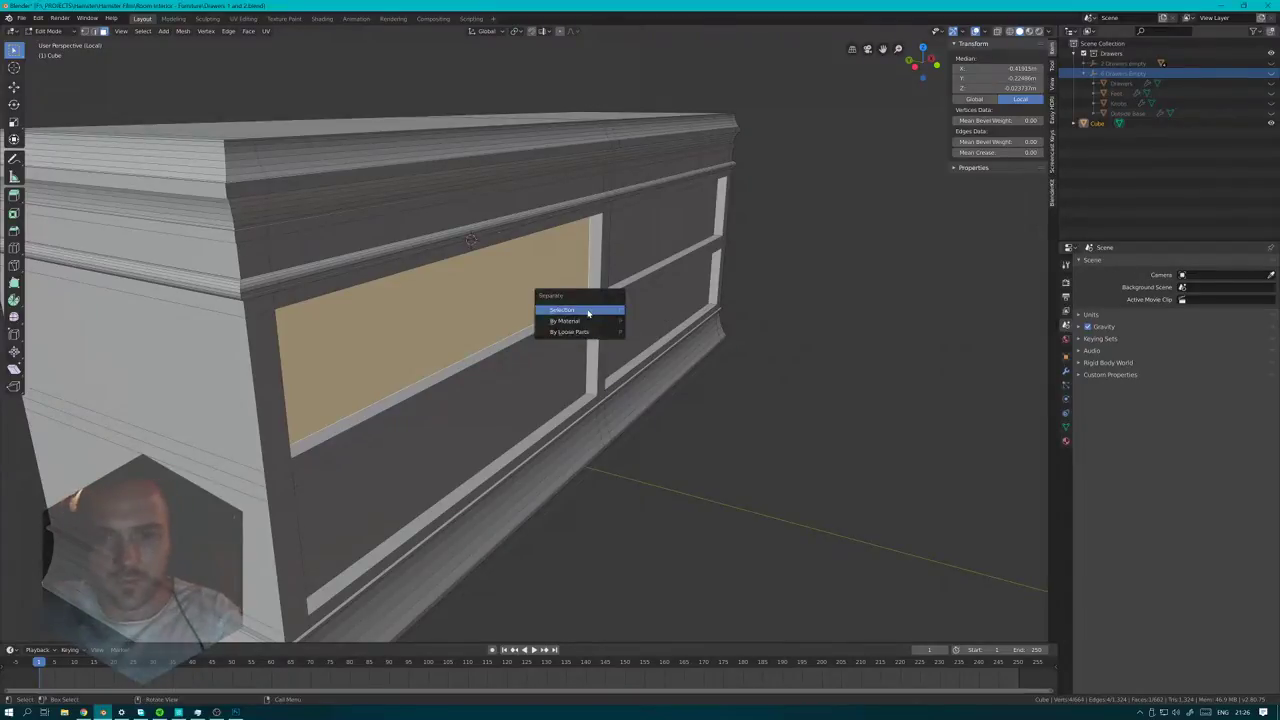
left_click(586, 309)
key("a")
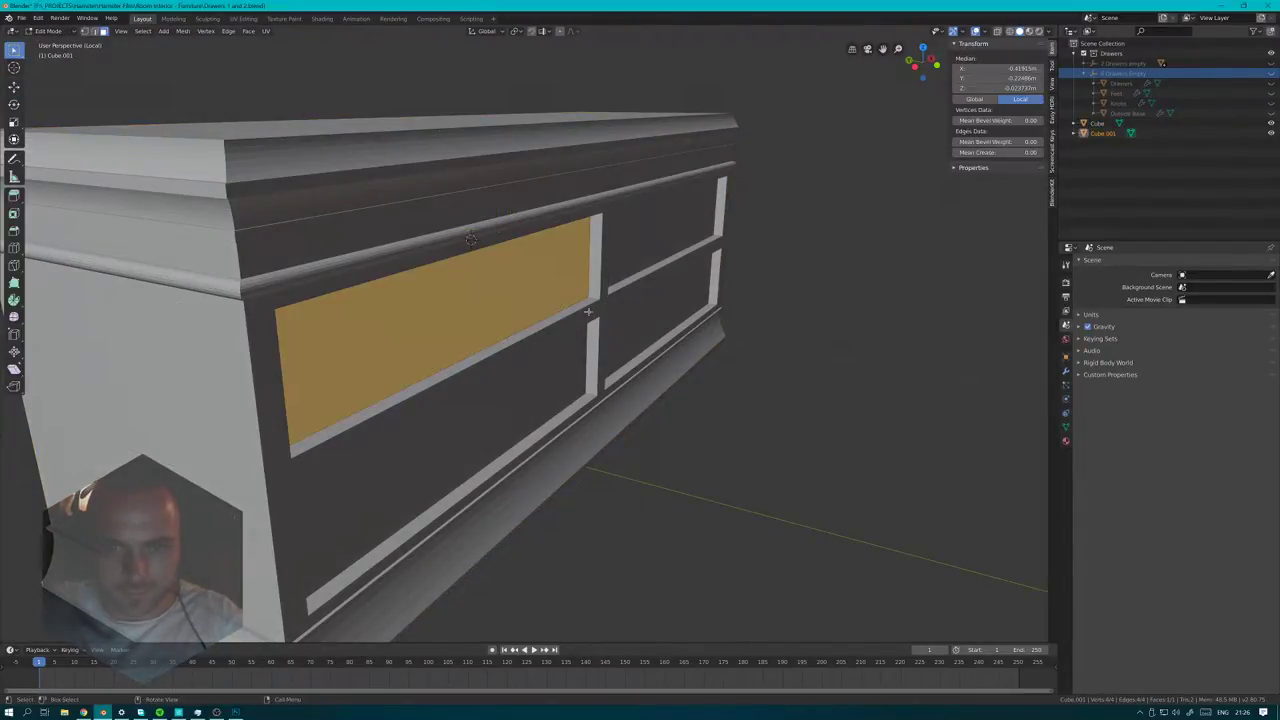
- Extrude the separated face about 0.028 m outward into a drawer block and select the whole block
middle_click_drag(607, 305, 647, 315)
key("e")
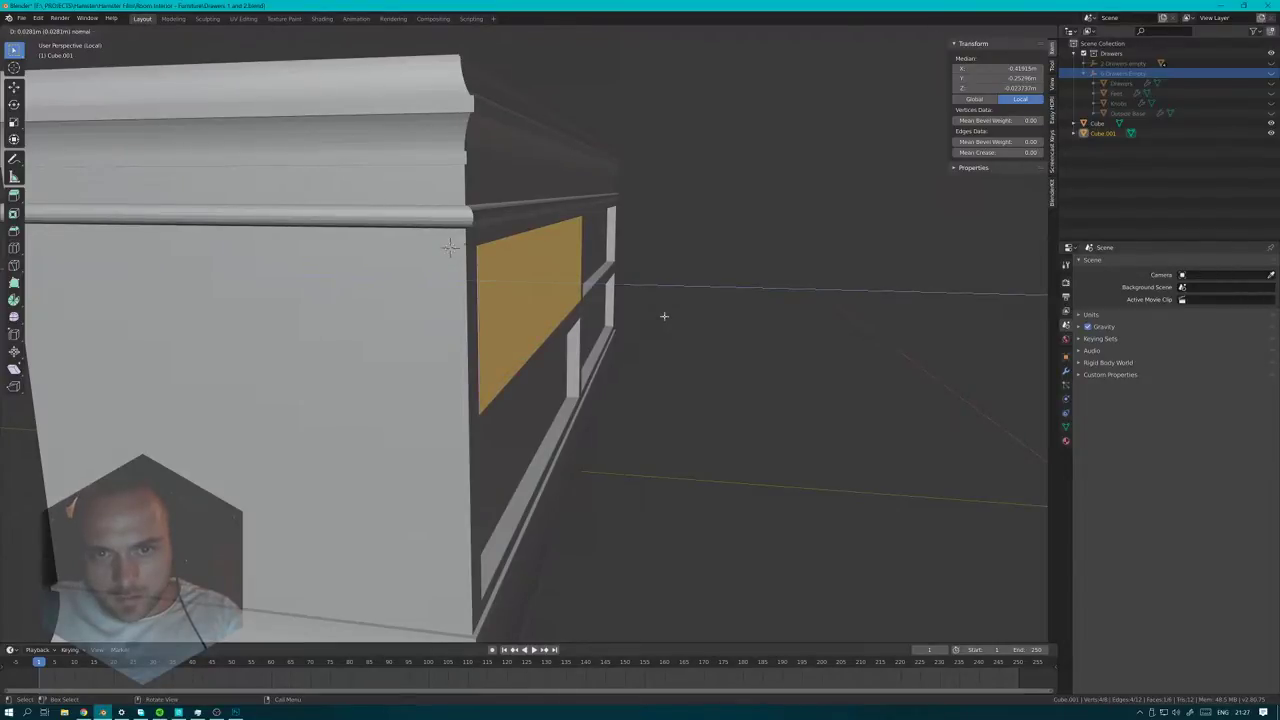
left_click(664, 316)
middle_click_drag(722, 322, 612, 305)
key("alt+a")
key("a")
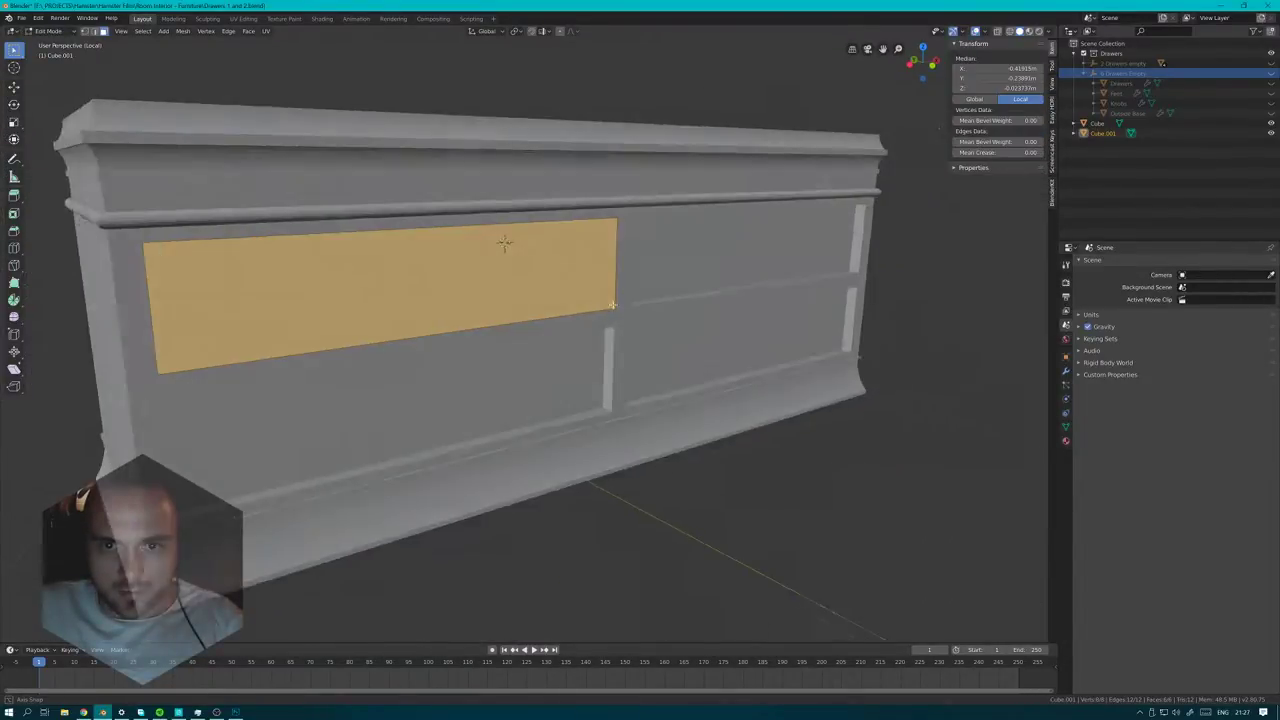
- Turn on the wireframe overlay in the viewport
scroll(503, 293, "up", 1)
middle_click_drag(503, 293, 689, 319, "shift")
left_click(983, 32)
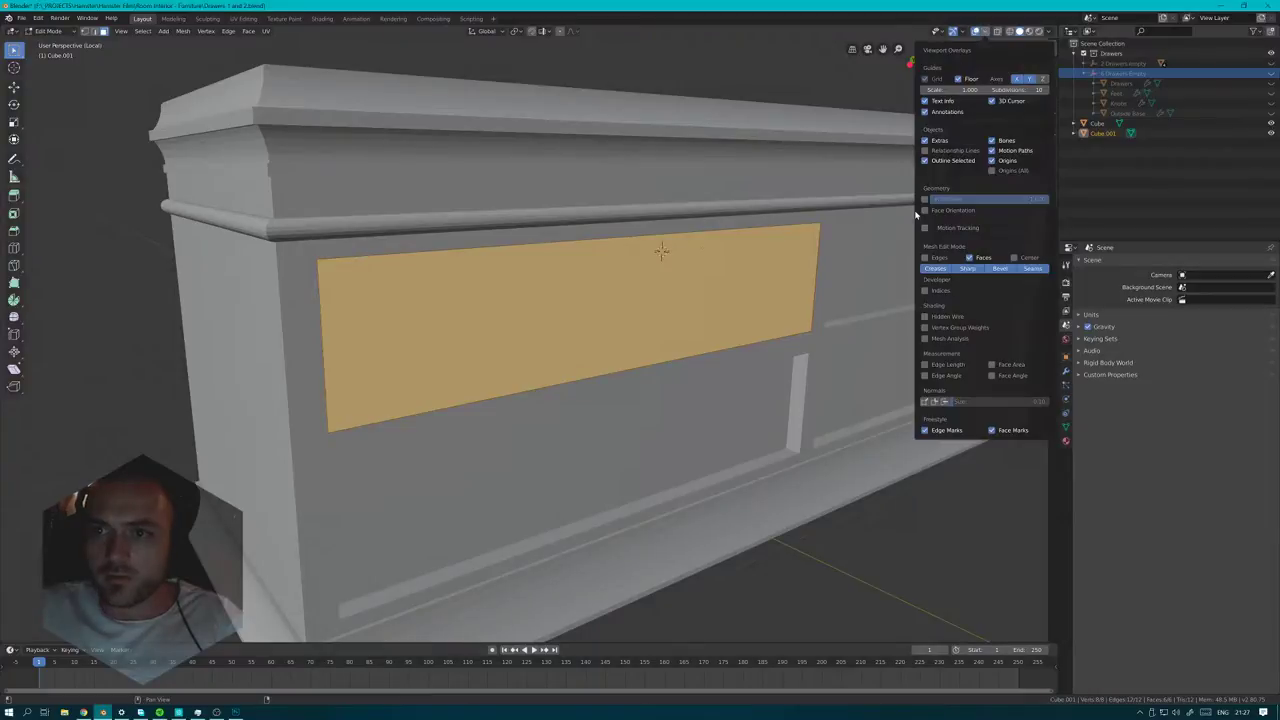
key("Escape")
left_click(986, 32)
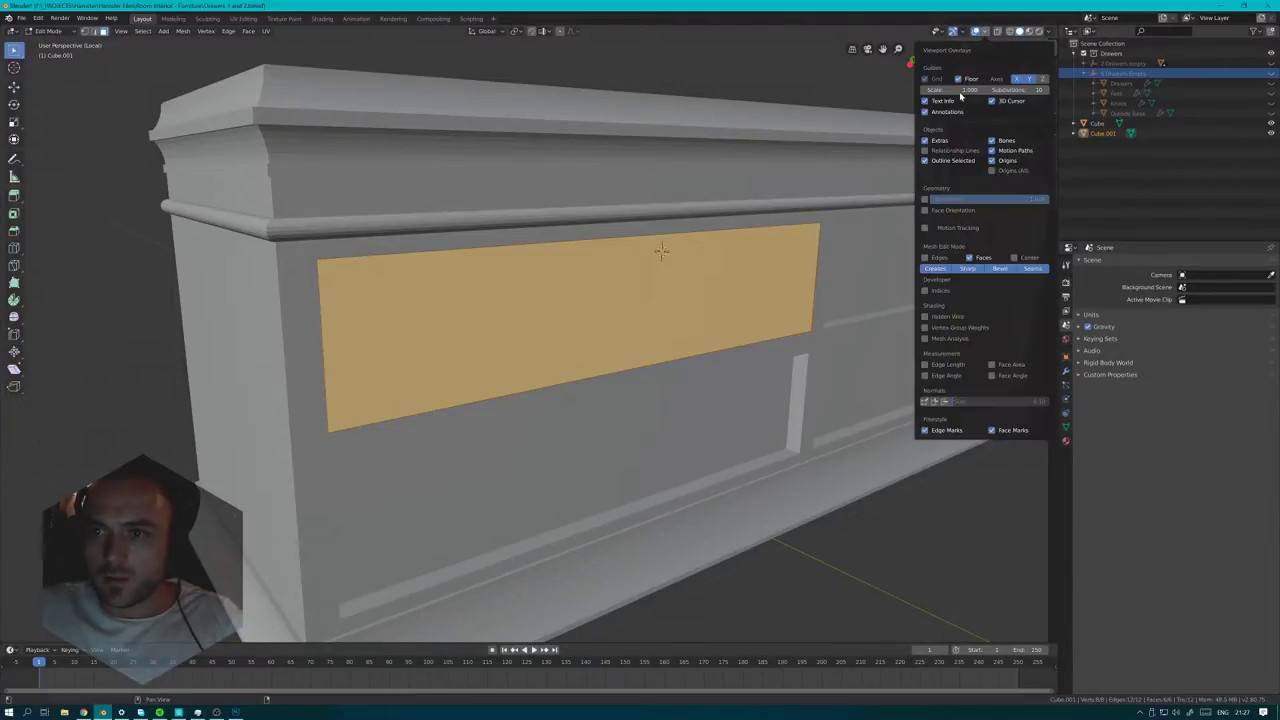
left_click(925, 199)
- Shrink the drawer block slightly along its normals to leave a narrow gap around it in the opening
middle_click_drag(820, 290, 875, 284)
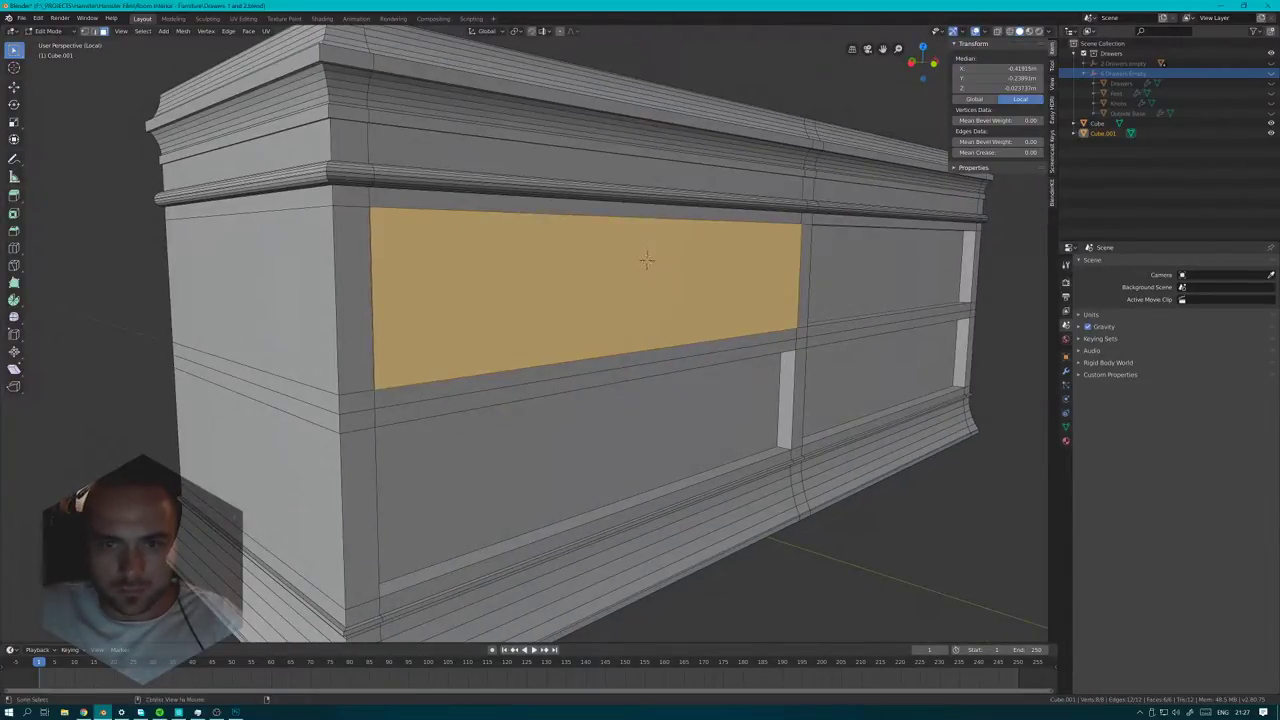
middle_click_drag(646, 259, 716, 263)
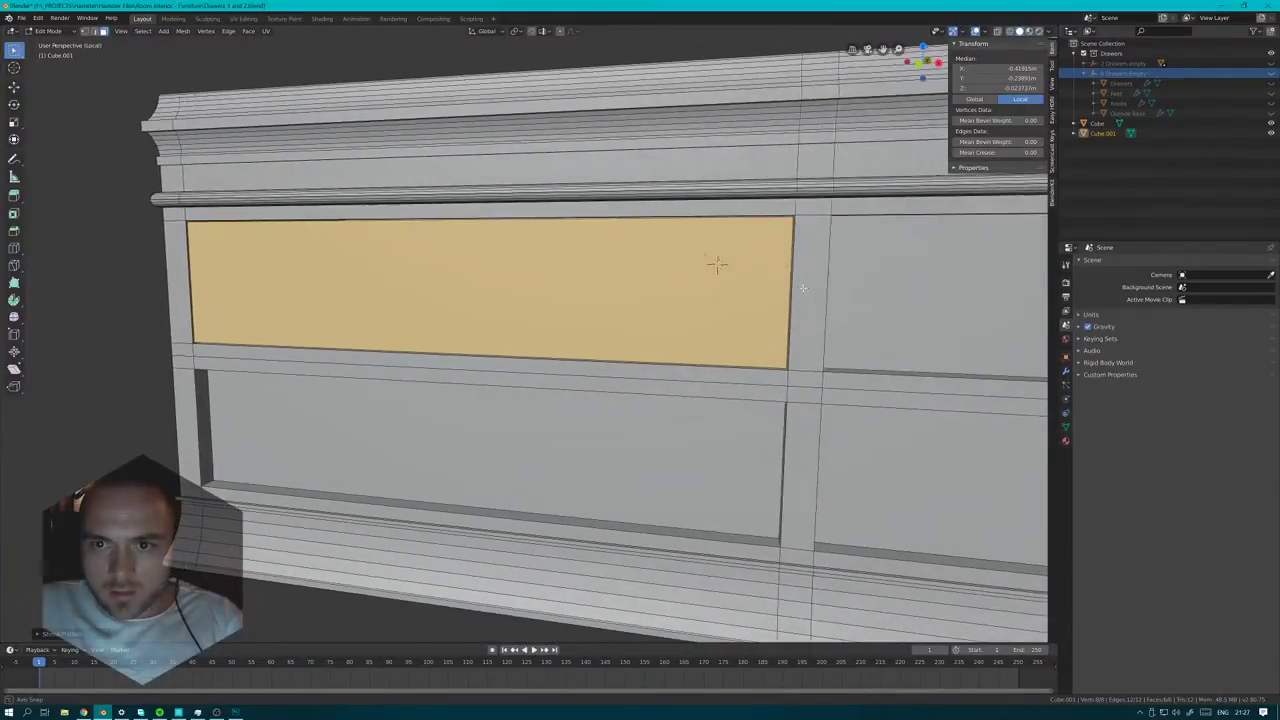
scroll(654, 266, "up", 6)
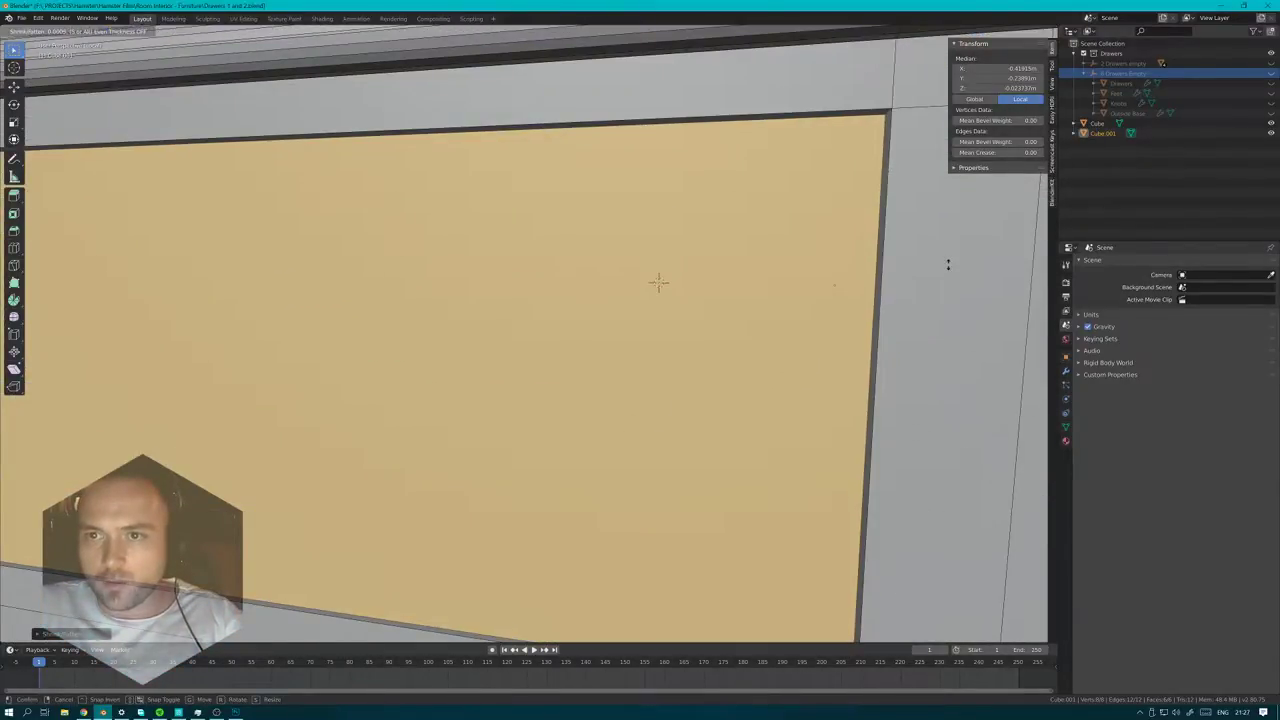
scroll(946, 266, "down", 5)
scroll(491, 322, "down", 2)
middle_click_drag(462, 304, 532, 309)
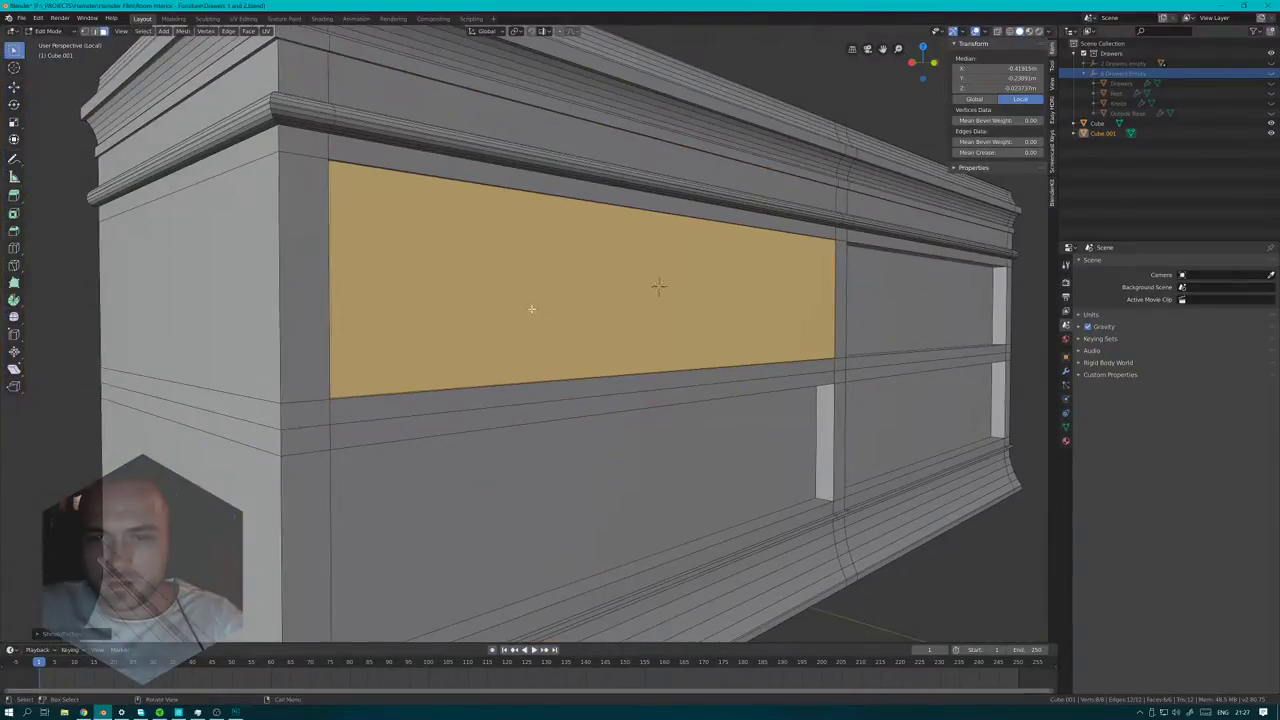
middle_click_drag(625, 269, 545, 290)
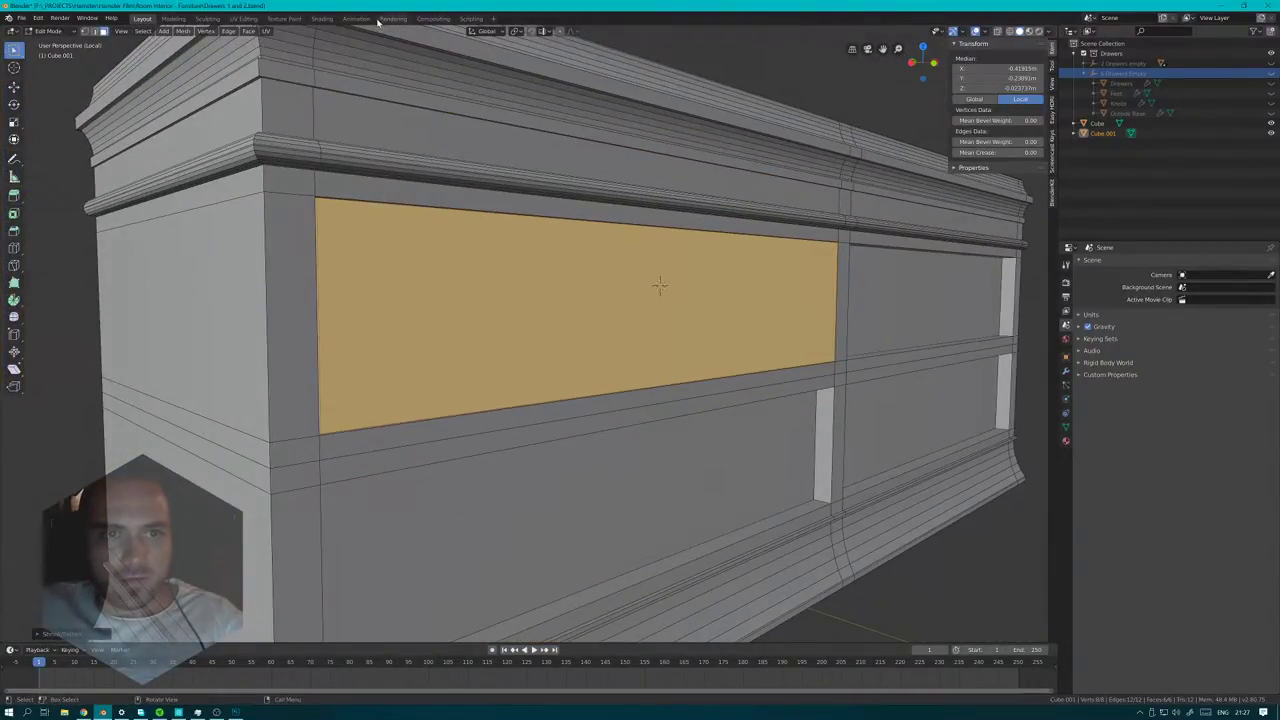
- Inset the drawer block's front face with a narrow margin and raise it about 0.004 m outward to form a sloped border
middle_click_drag(569, 315, 744, 353)
middle_click_drag(869, 349, 826, 349)
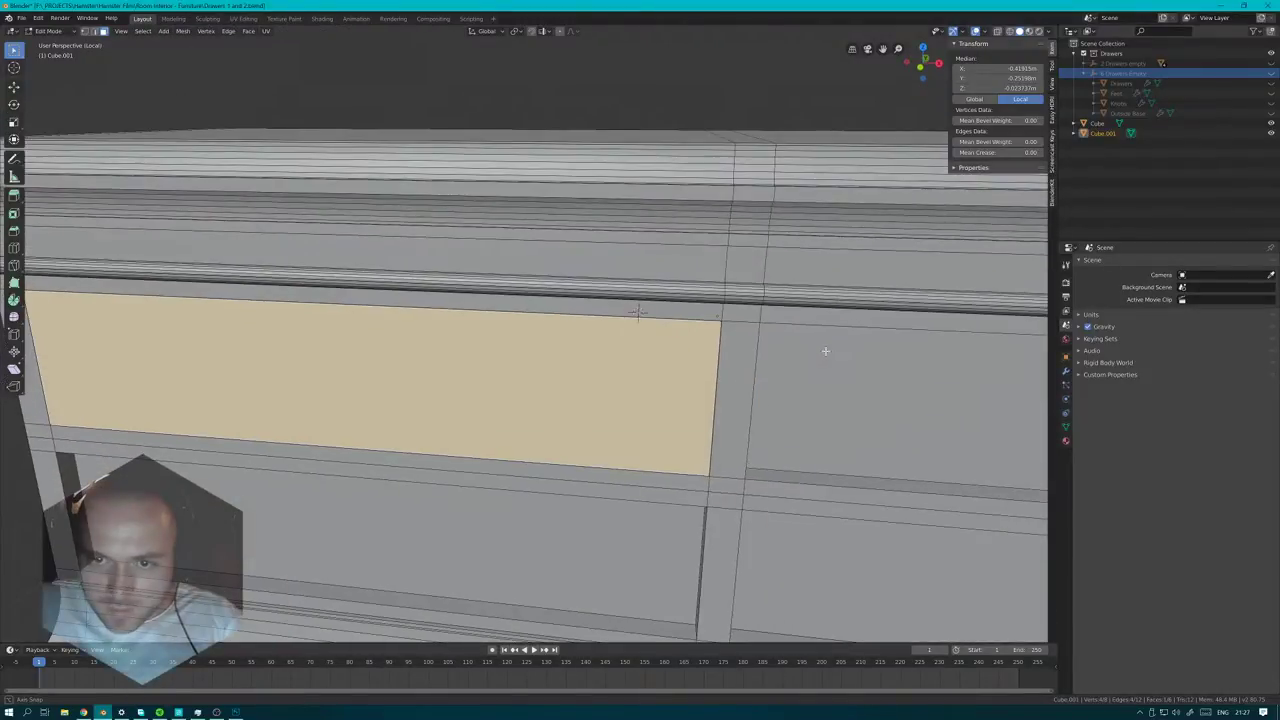
key("i")
key("ctrl")
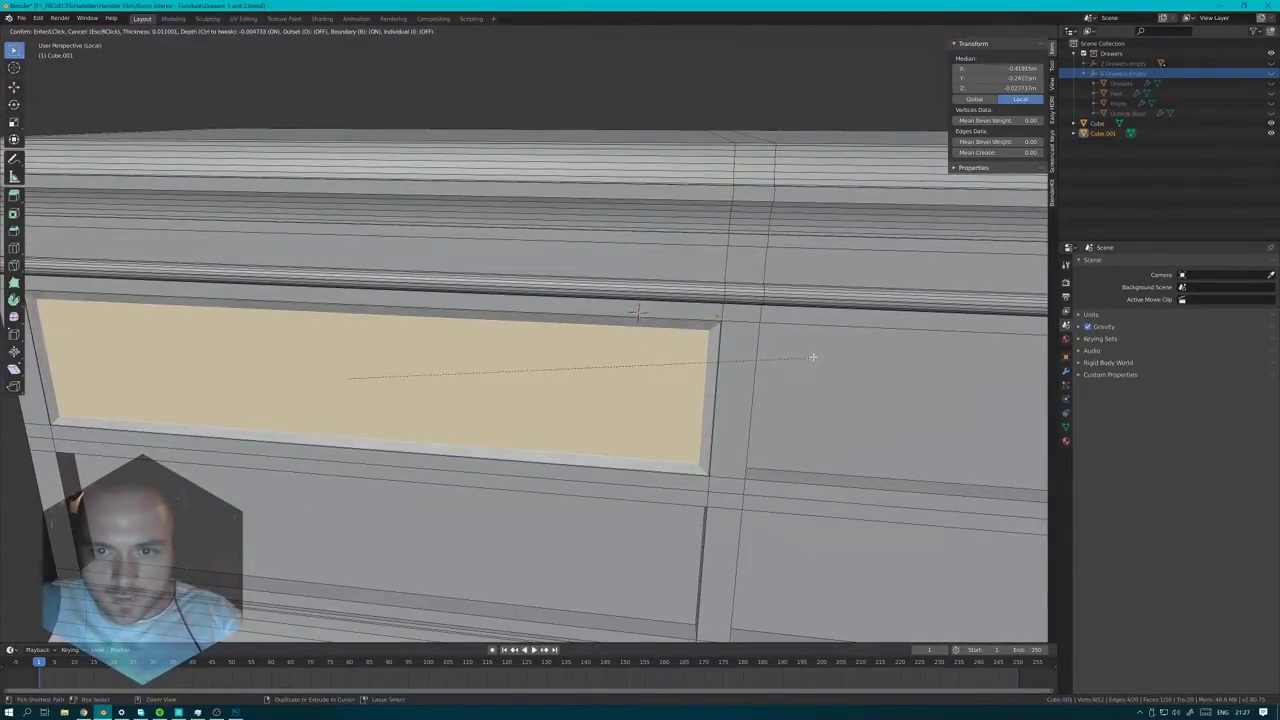
left_click(818, 351)
middle_click_drag(818, 351, 680, 355)
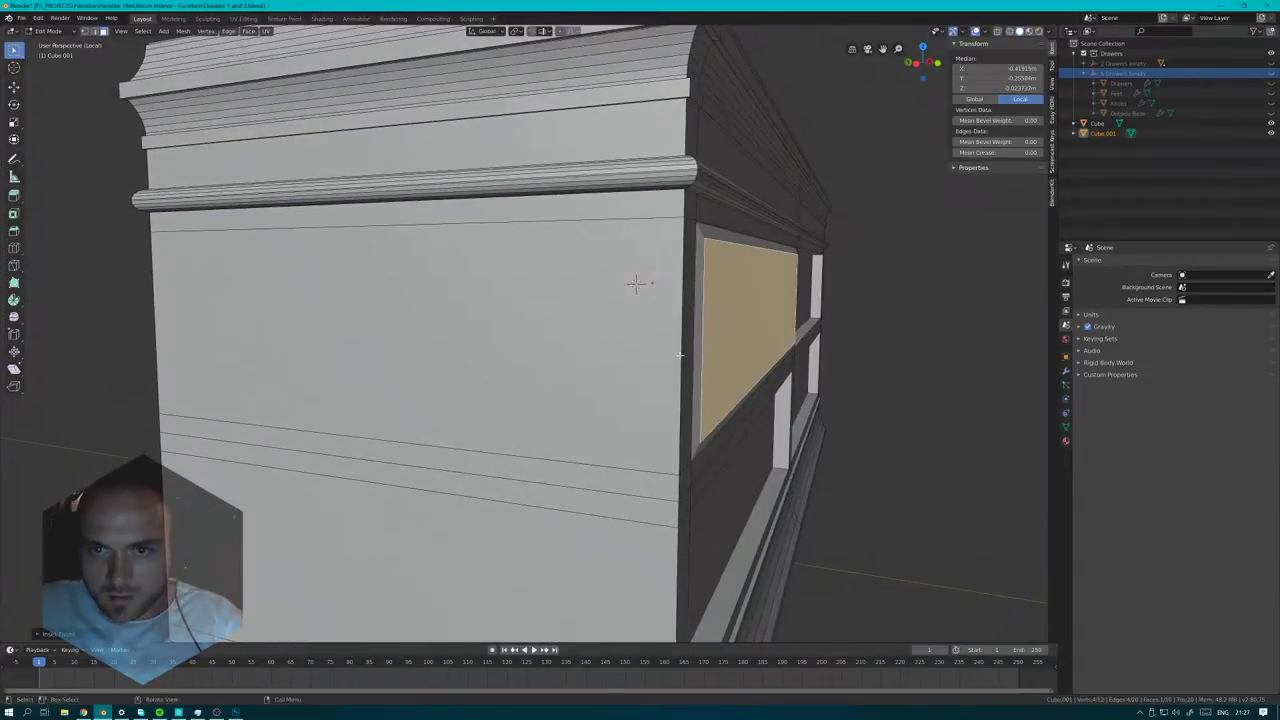
- Extrude the raised front face about 0.002 m further outward
key("e")
left_click(849, 362)
middle_click_drag(898, 371, 872, 373)
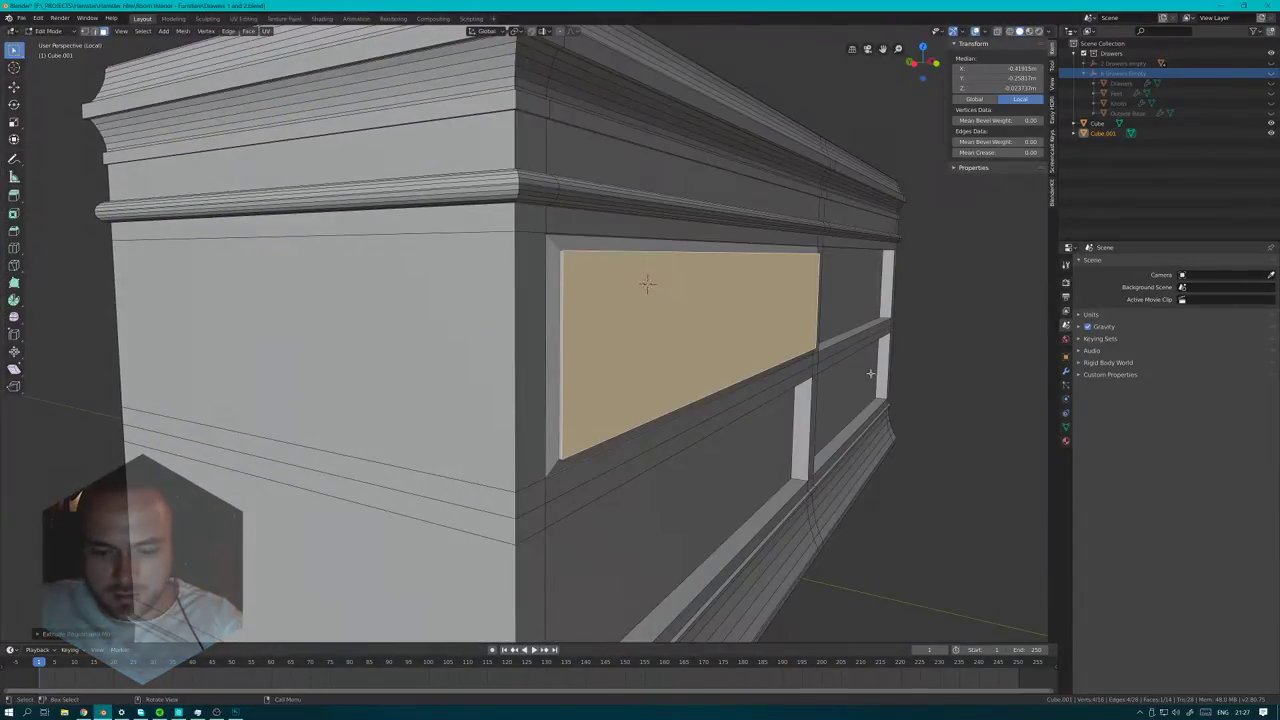
- Inset the front face by a thin rim and extrude it about 0.005 m inward
key("i")
left_click(866, 374)
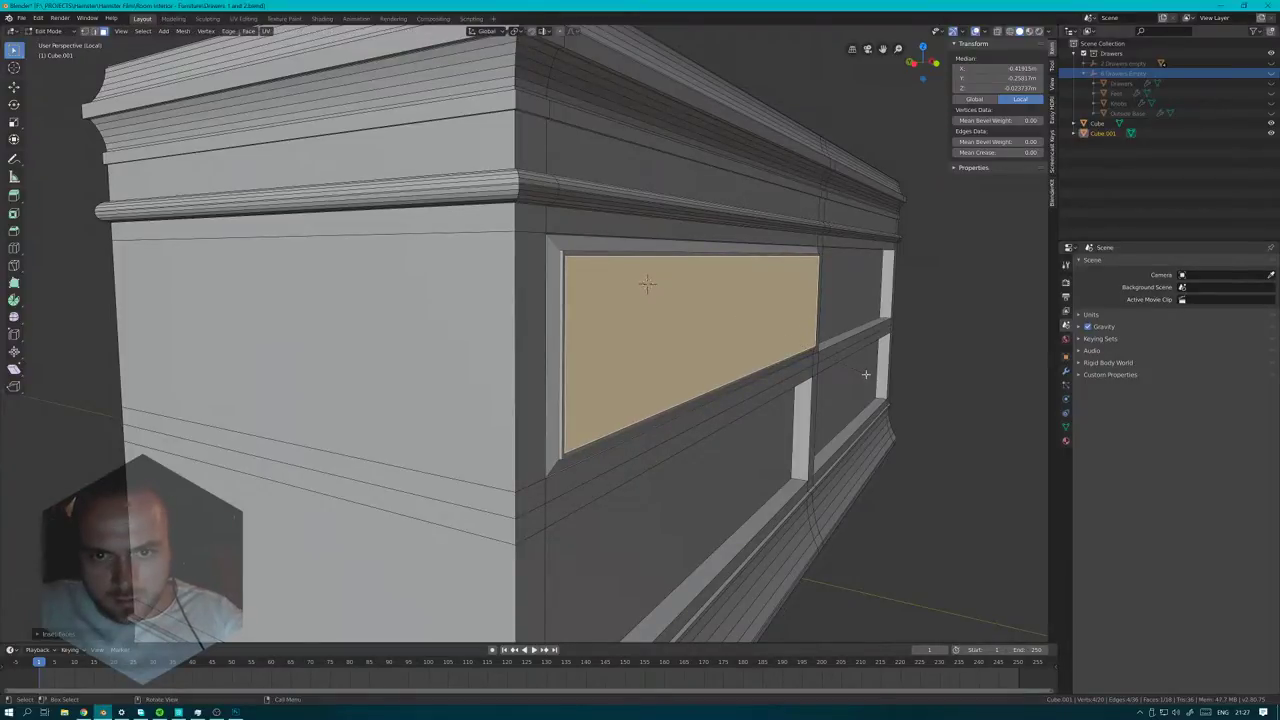
key("e")
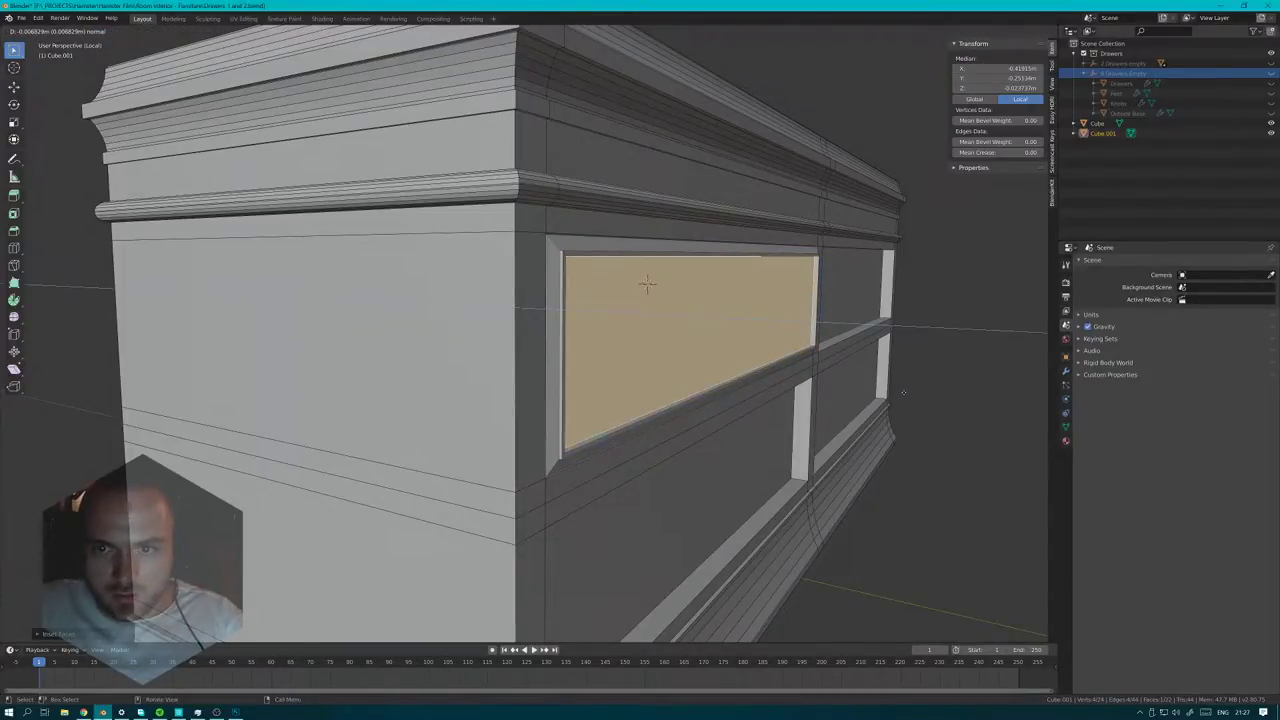
left_click(904, 392)
- Inset the recessed front face with a wider margin and inward depth to form a sloped inner border
middle_click_drag(904, 392, 855, 394)
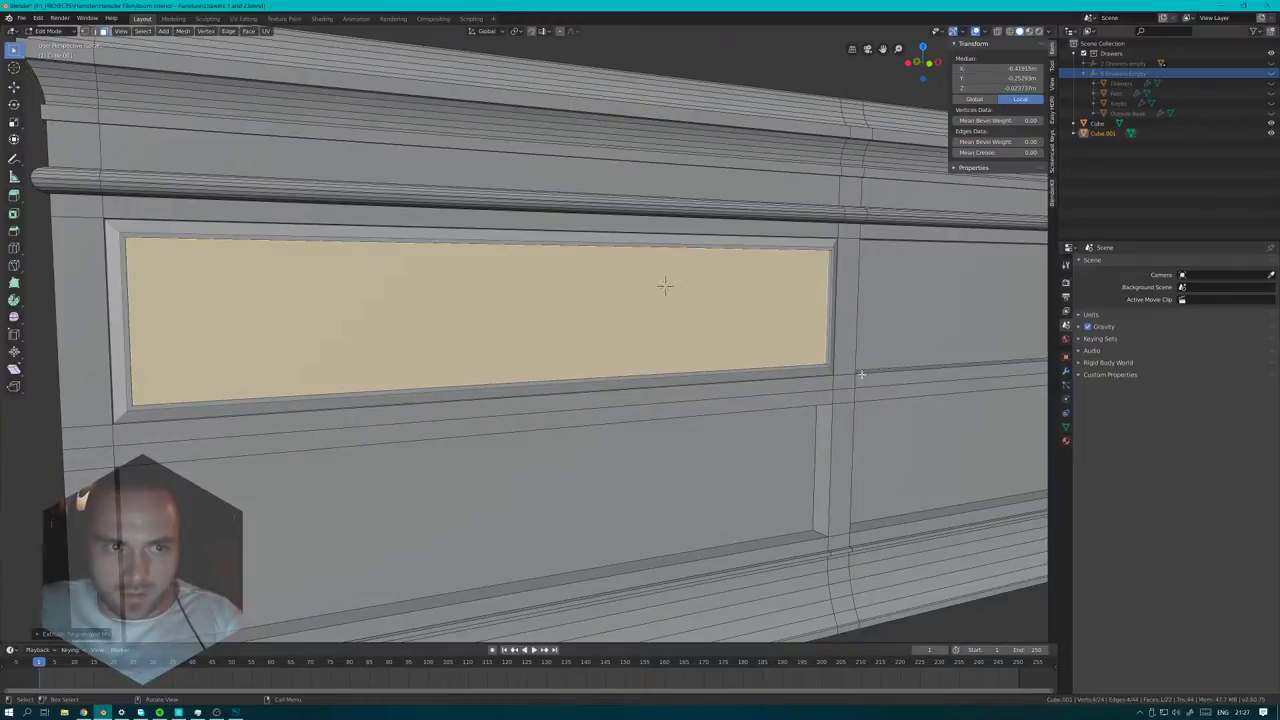
key("i")
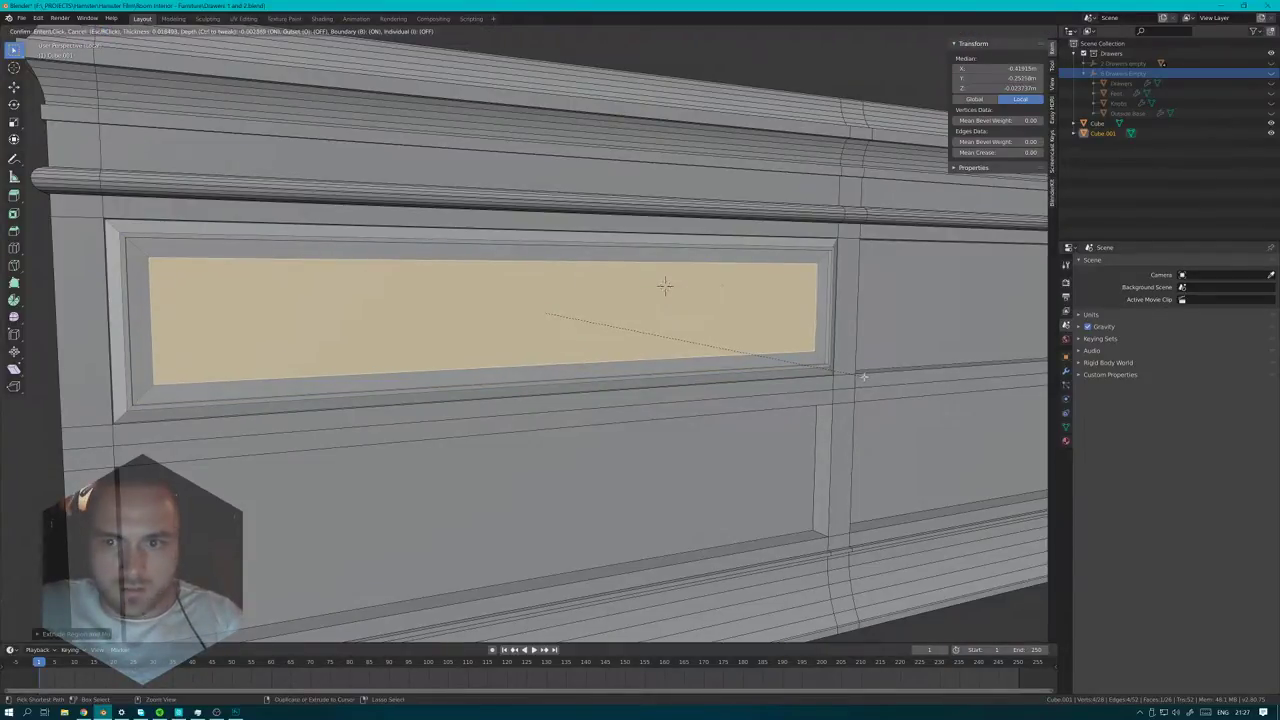
left_click(860, 378)
middle_click_drag(860, 378, 848, 379)
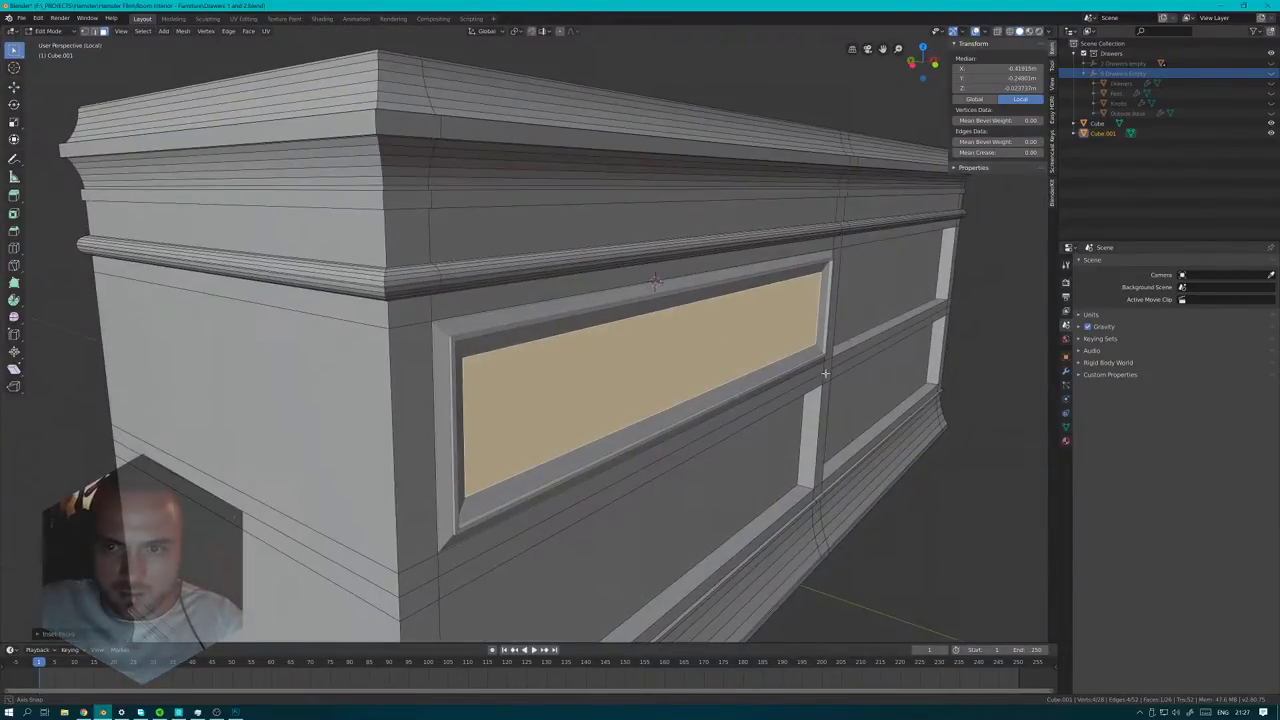
- Inset the drawer front's central face about 0.007 m with a depth of about 0.0035 m
key("i")
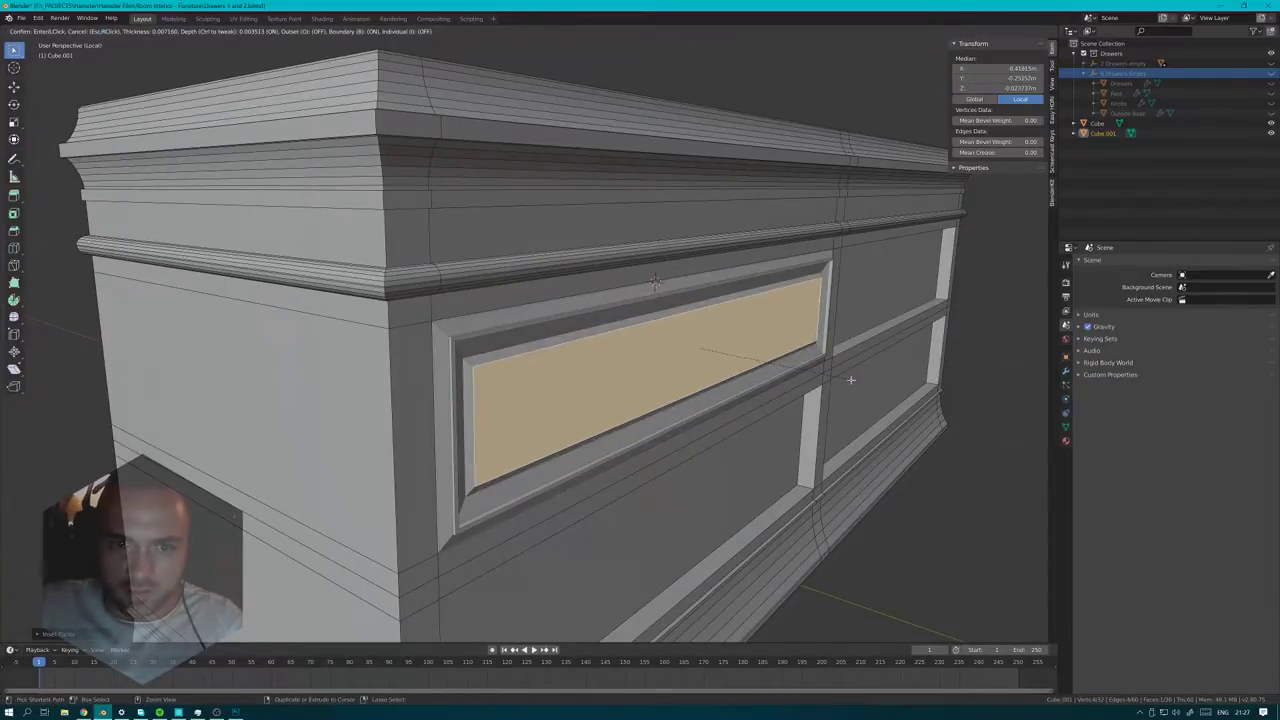
left_click(851, 380)
middle_click_drag(849, 380, 746, 404)
scroll(843, 380, "down", 2)
key("Tab")
scroll(651, 391, "down", 3)
middle_click_drag(651, 391, 598, 360)
scroll(687, 390, "up", 6)
scroll(686, 391, "down", 4)
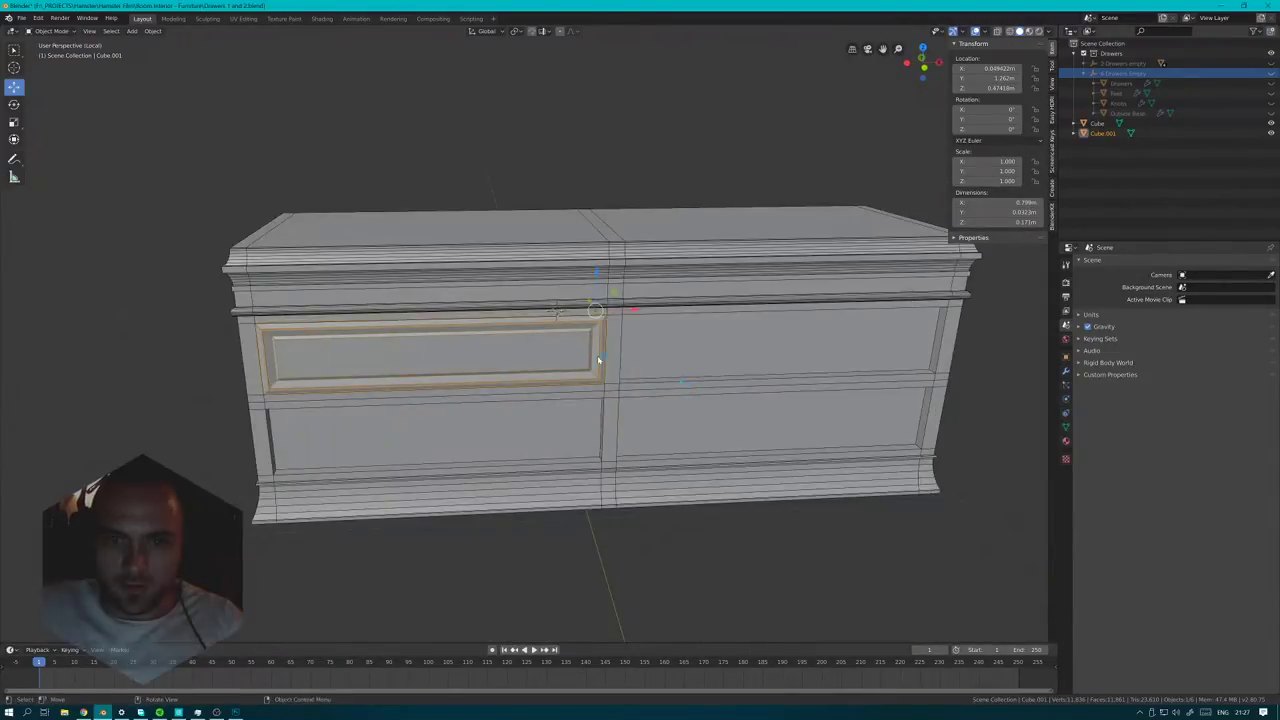
- Delete the faces closing the three remaining drawer openings on the cabinet body
left_click(703, 351)
key("ctrl+Tab")
key("ctrl+Tab")
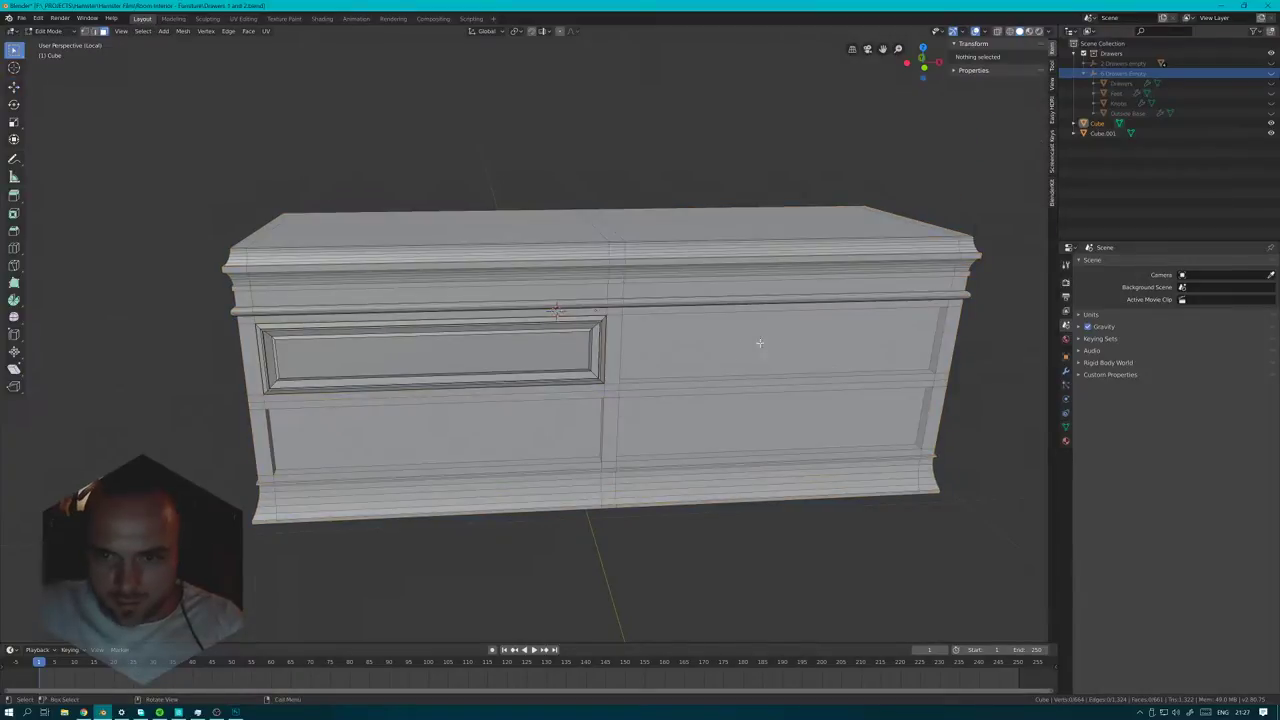
left_click(757, 343)
left_click(752, 430, "shift")
left_click(511, 423, "shift")
key("x")
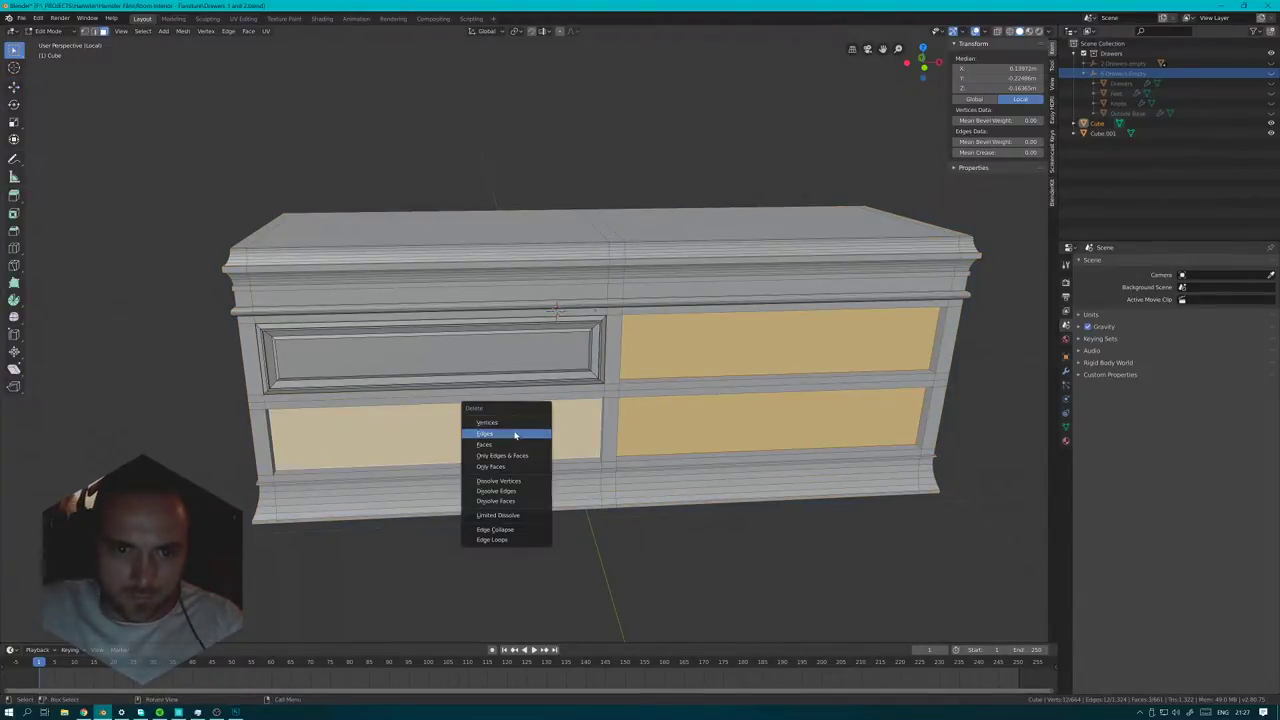
left_click(509, 445)
middle_click_drag(509, 445, 525, 400)
key("Tab")
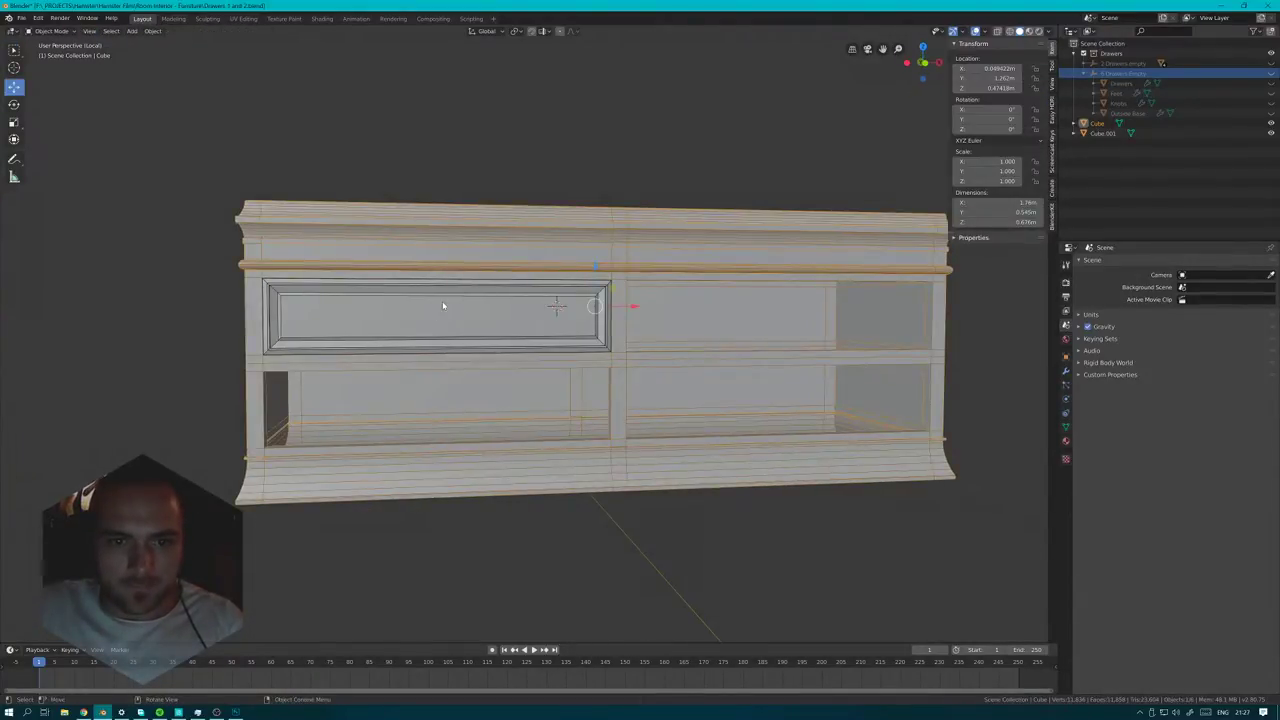
- Add a horizontal and a vertical loop cut through the middle of the drawer front
left_click(443, 307)
key("Tab")
key("alt+a")
key("ctrl+r")
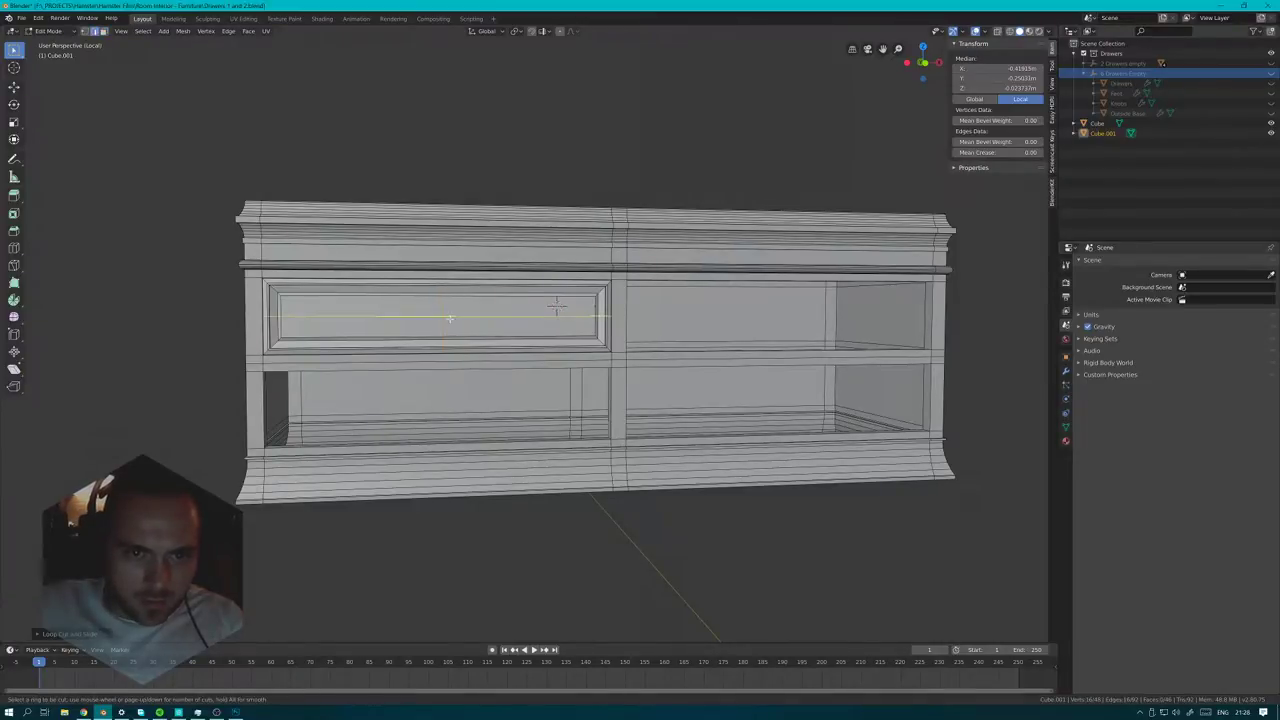
middle_click_drag(448, 318, 486, 354)
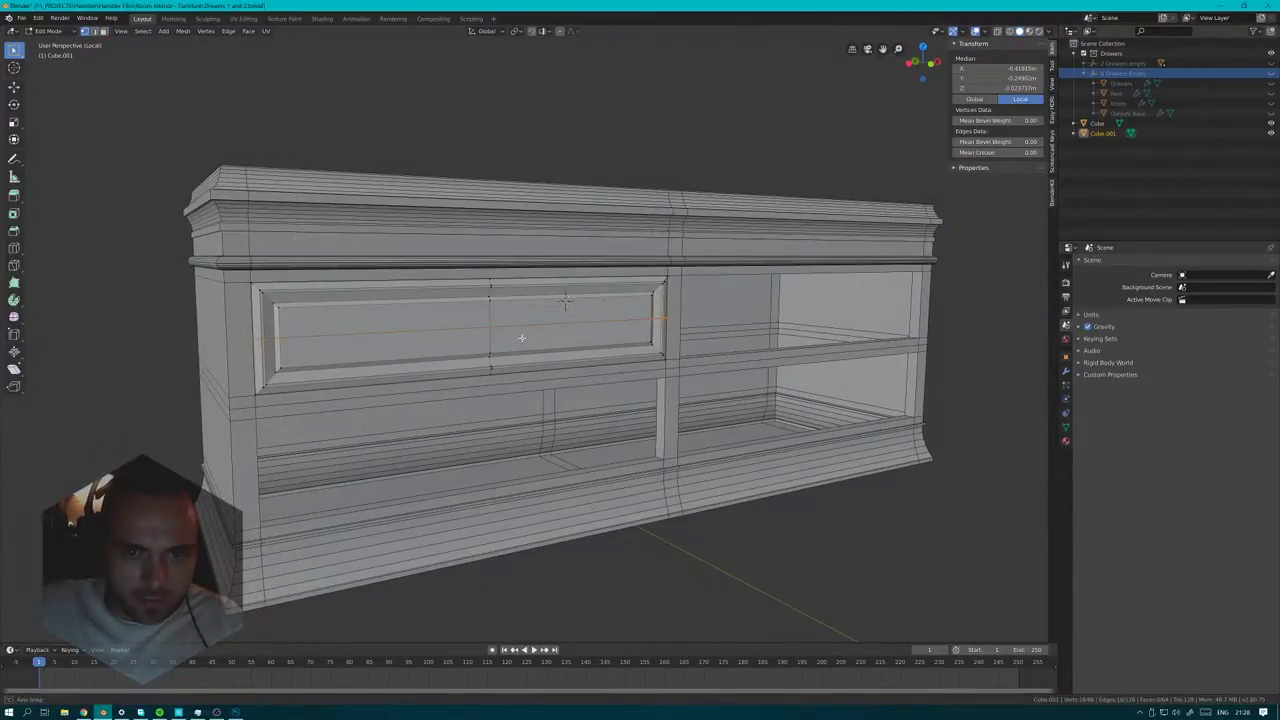
scroll(517, 337, "up", 2)
- Snap the 3D cursor to the centre vertex of the drawer front
key("alt+a")
key("a")
key("alt+a")
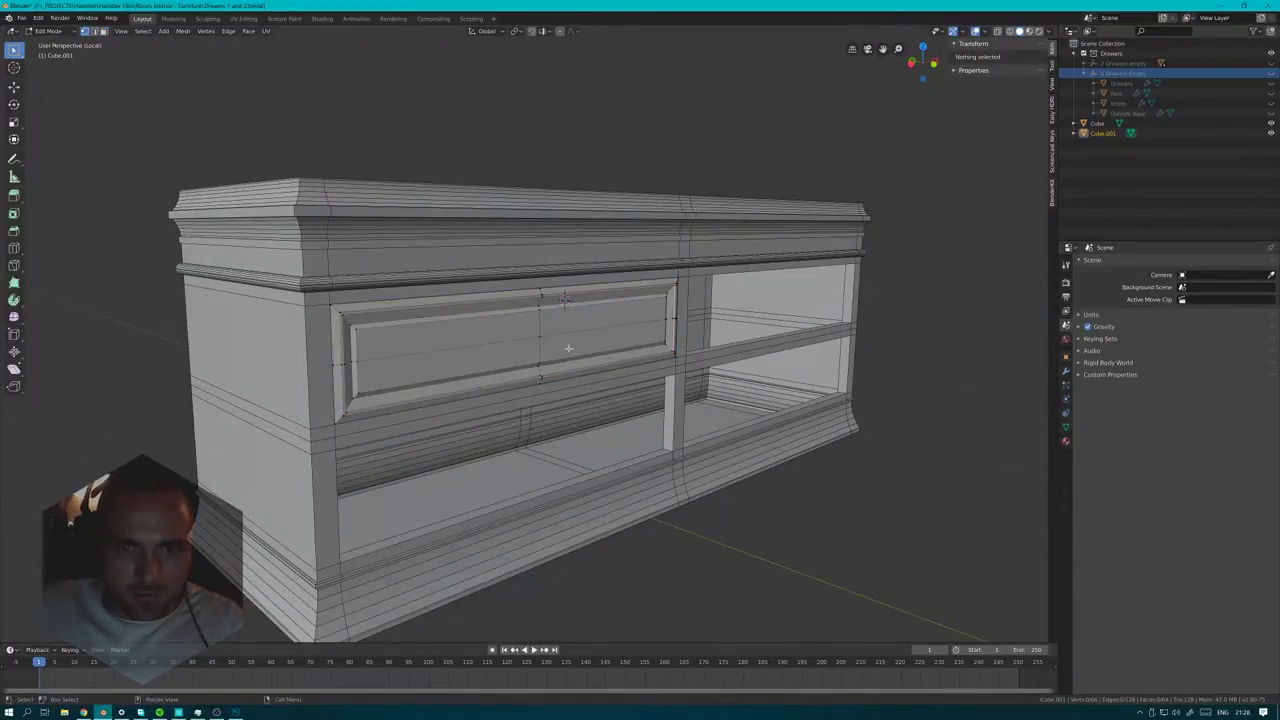
left_click(545, 336)
key("shift+s")
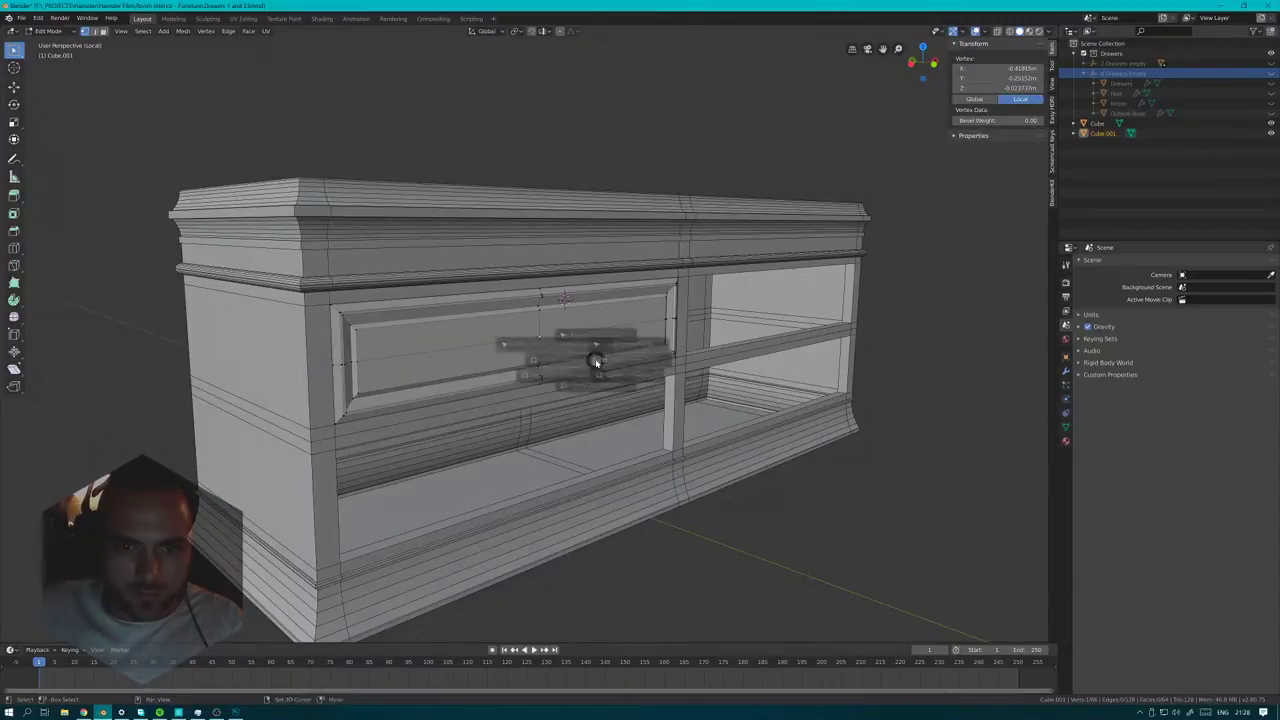
left_click(599, 421)
key("KP_Decimal")
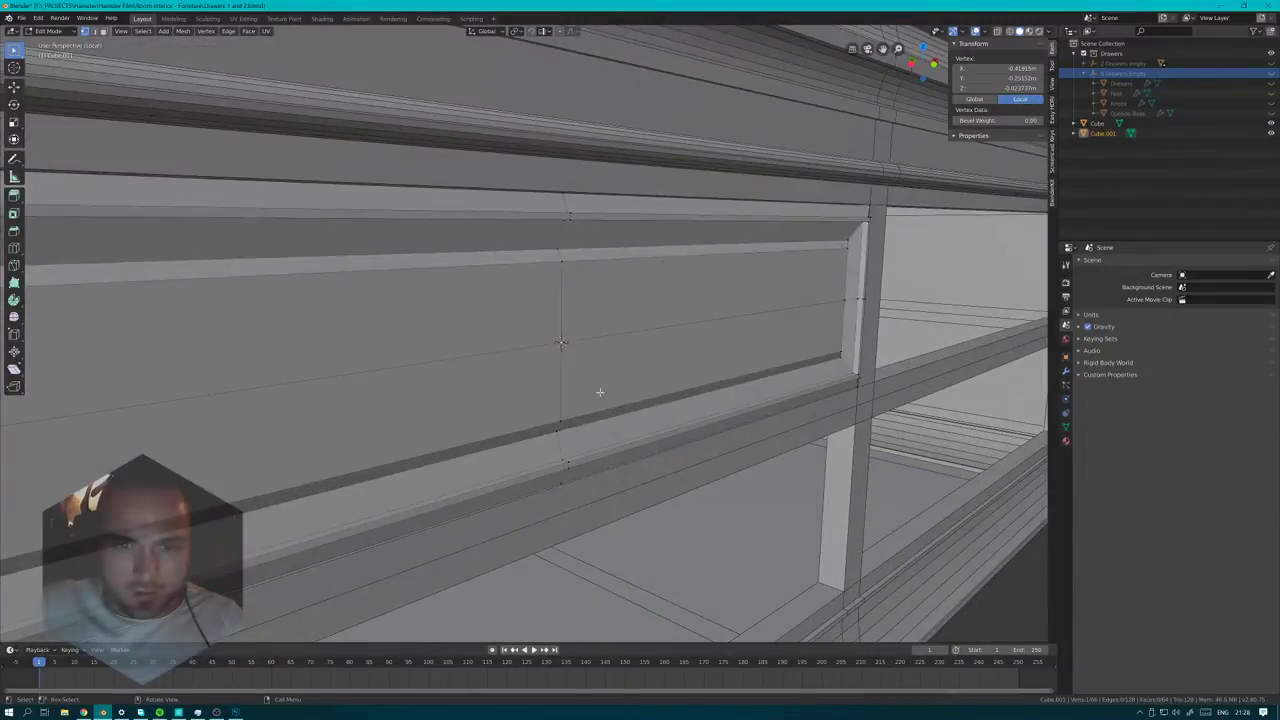
- Return to Object Mode and leave local view to show the whole scene with the existing knobs
key("Tab")
key("shift+a")
mouse_move(701, 393)
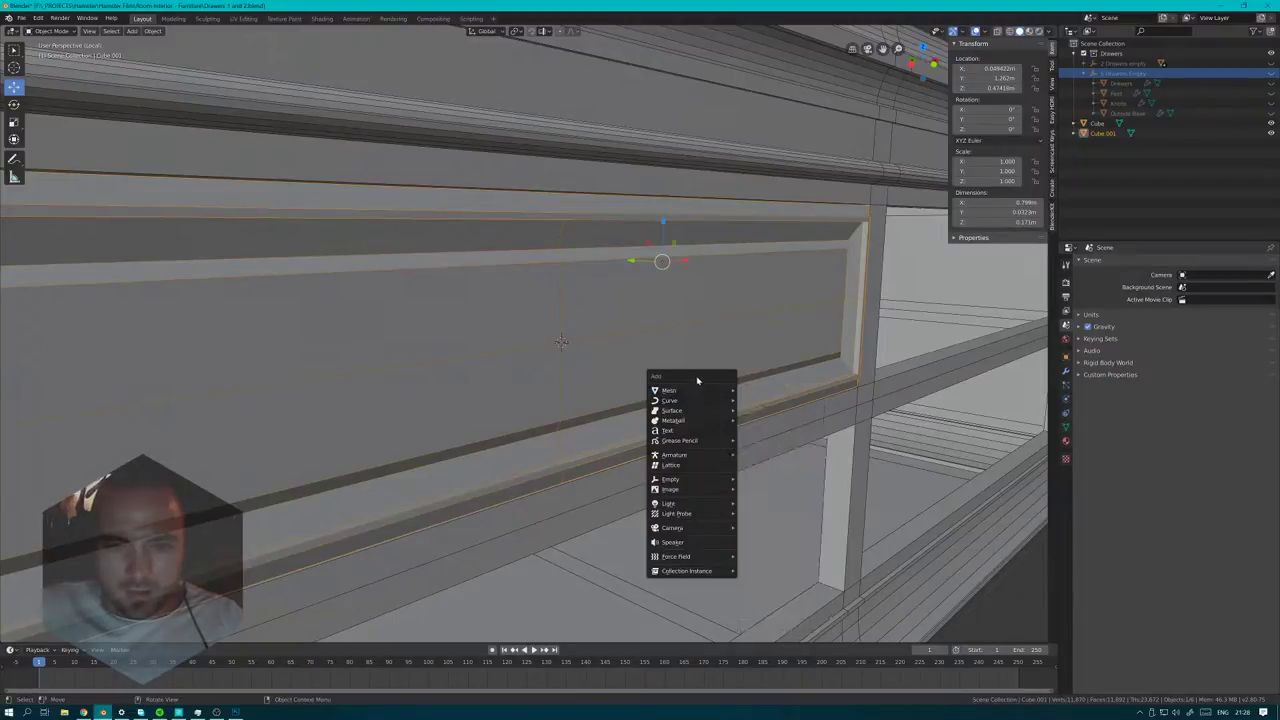
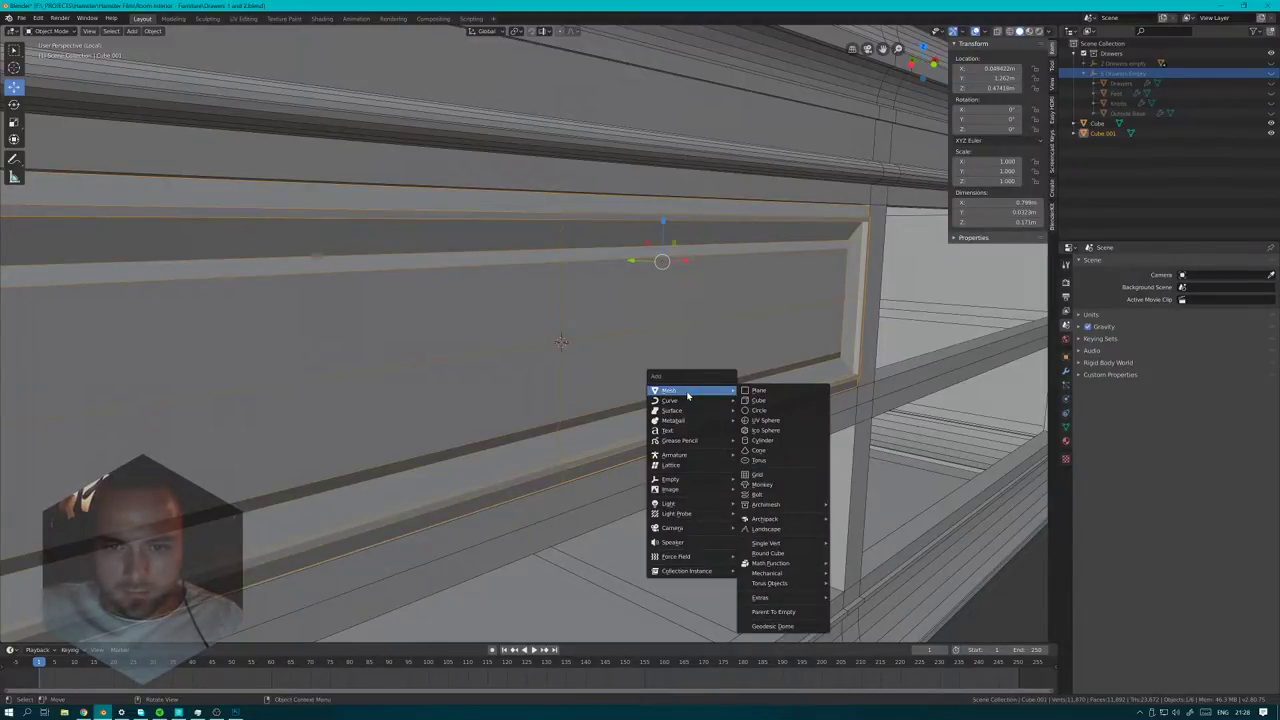
scroll(371, 366, "down", 8)
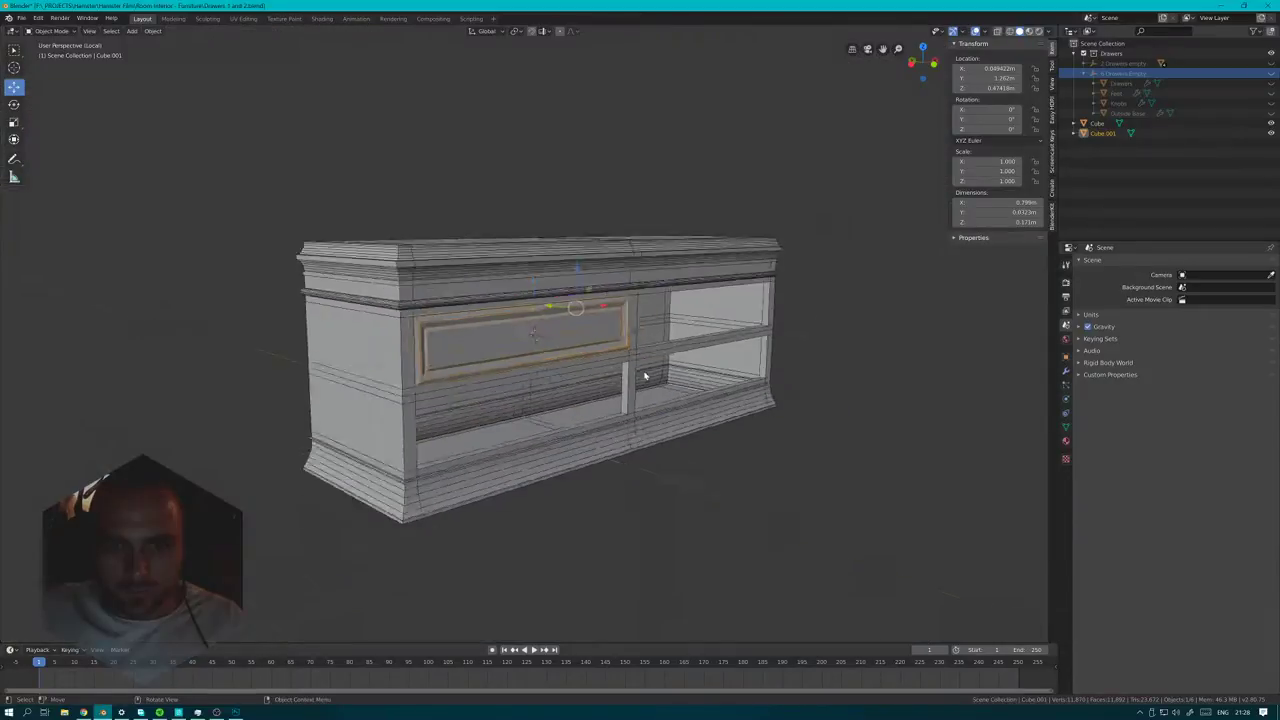
scroll(551, 390, "up", 3)
key("KP_Divide")
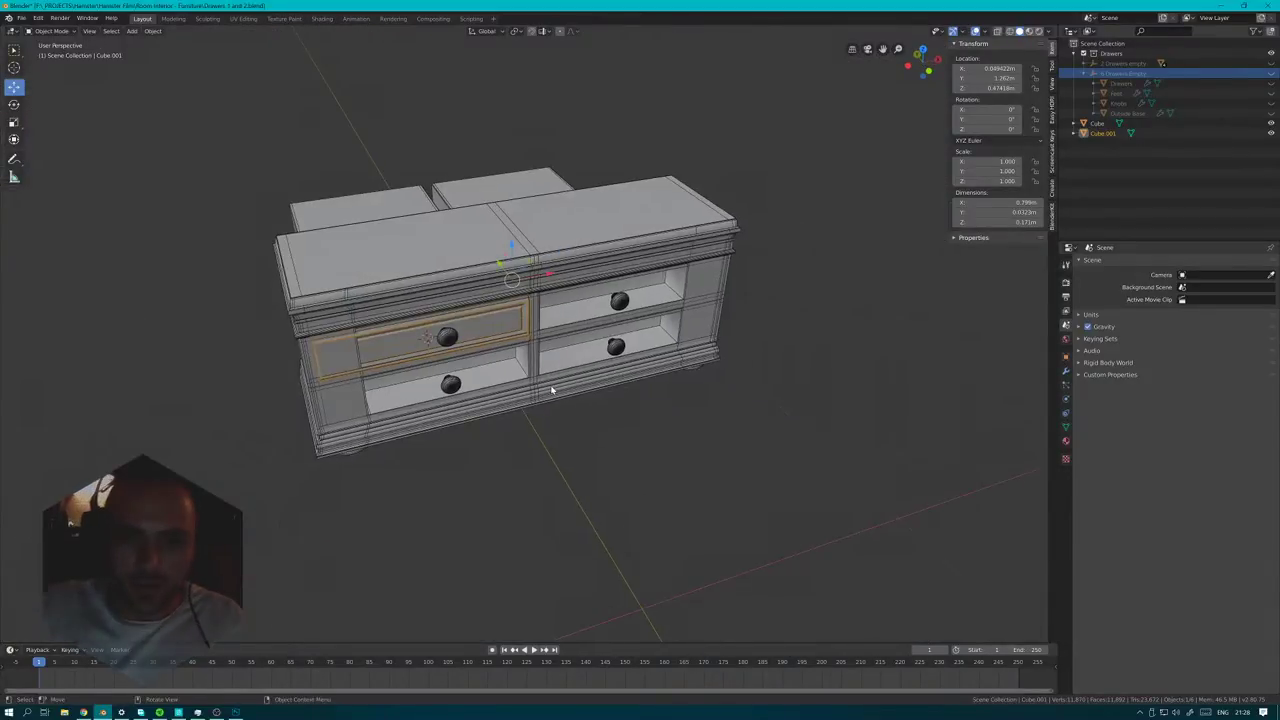
- Select the four-knobs object and remove the modifier that smooths it
scroll(549, 343, "up", 6)
left_click(322, 340)
key("Tab")
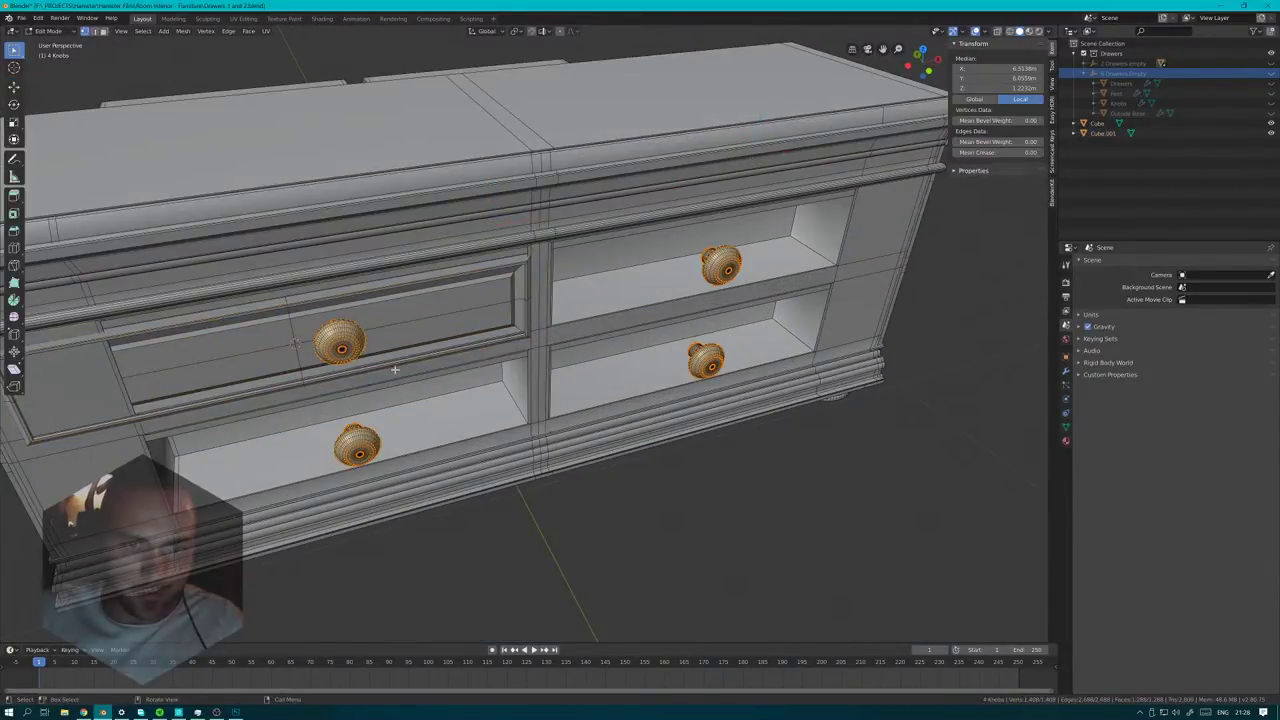
left_click(362, 373)
scroll(361, 373, "up", 3)
middle_click_drag(361, 373, 554, 374, "shift")
scroll(554, 374, "up", 4)
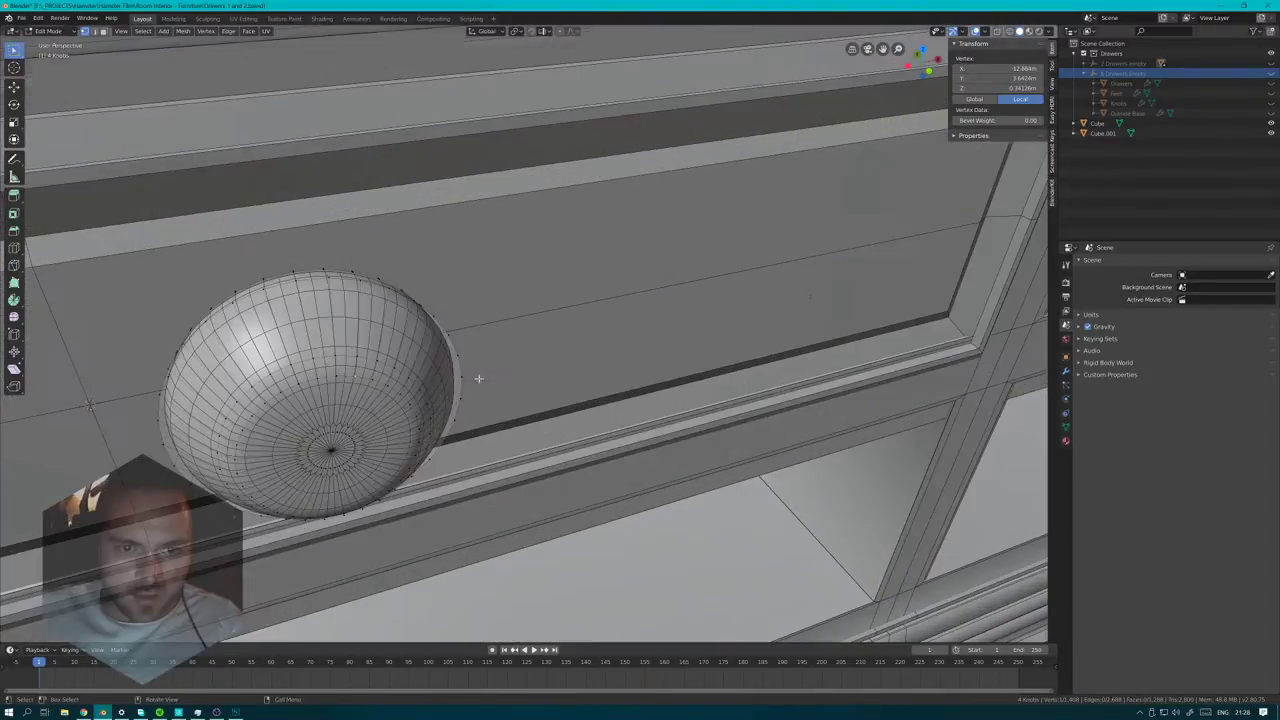
middle_click_drag(477, 377, 551, 363, "shift")
key("Tab")
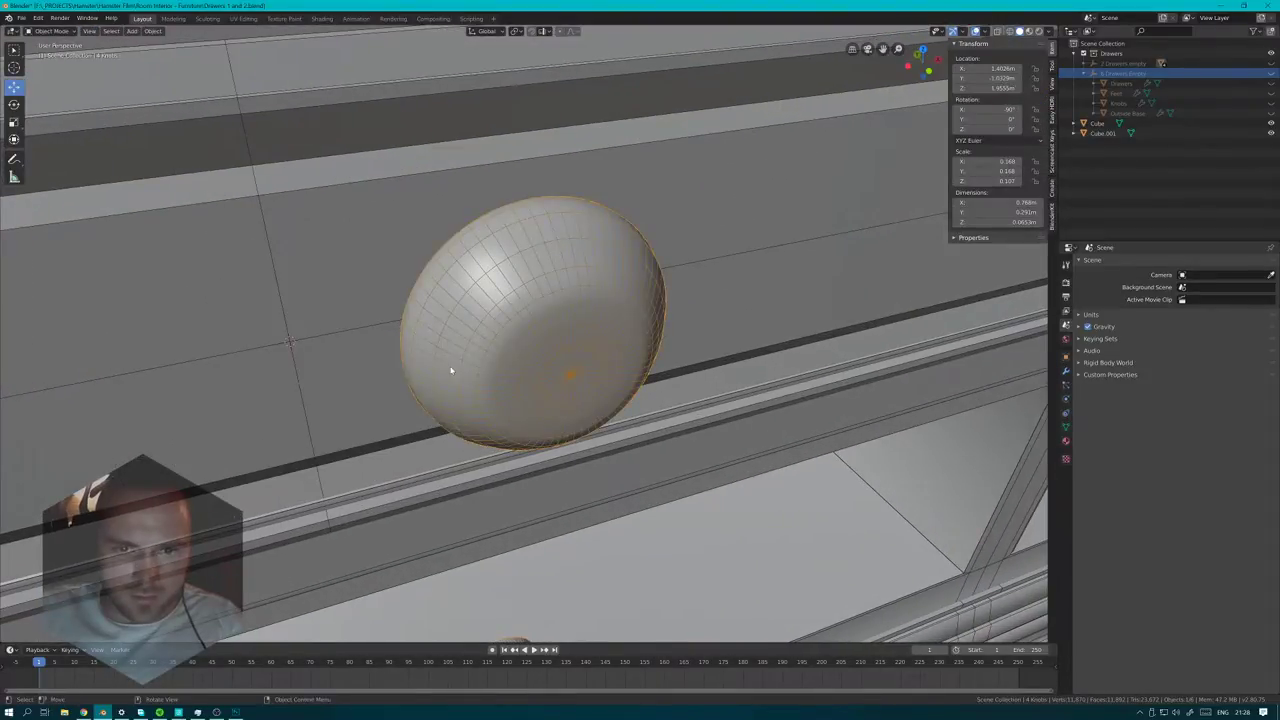
left_click(1065, 372)
middle_click_drag(598, 356, 637, 347)
scroll(637, 347, "down", 3)
middle_click_drag(782, 338, 614, 320)
- Delete every knob from the knobs mesh except the one at the drawer front
key("Tab")
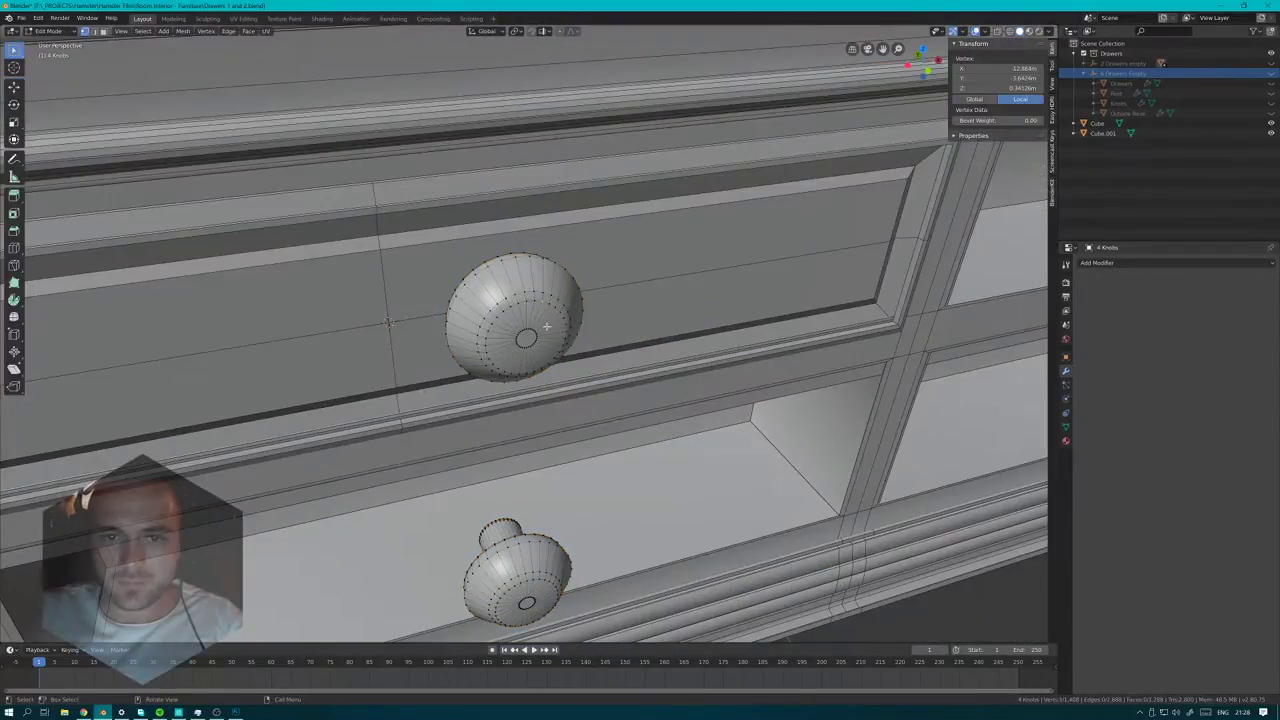
key("l")
key("ctrl+i")
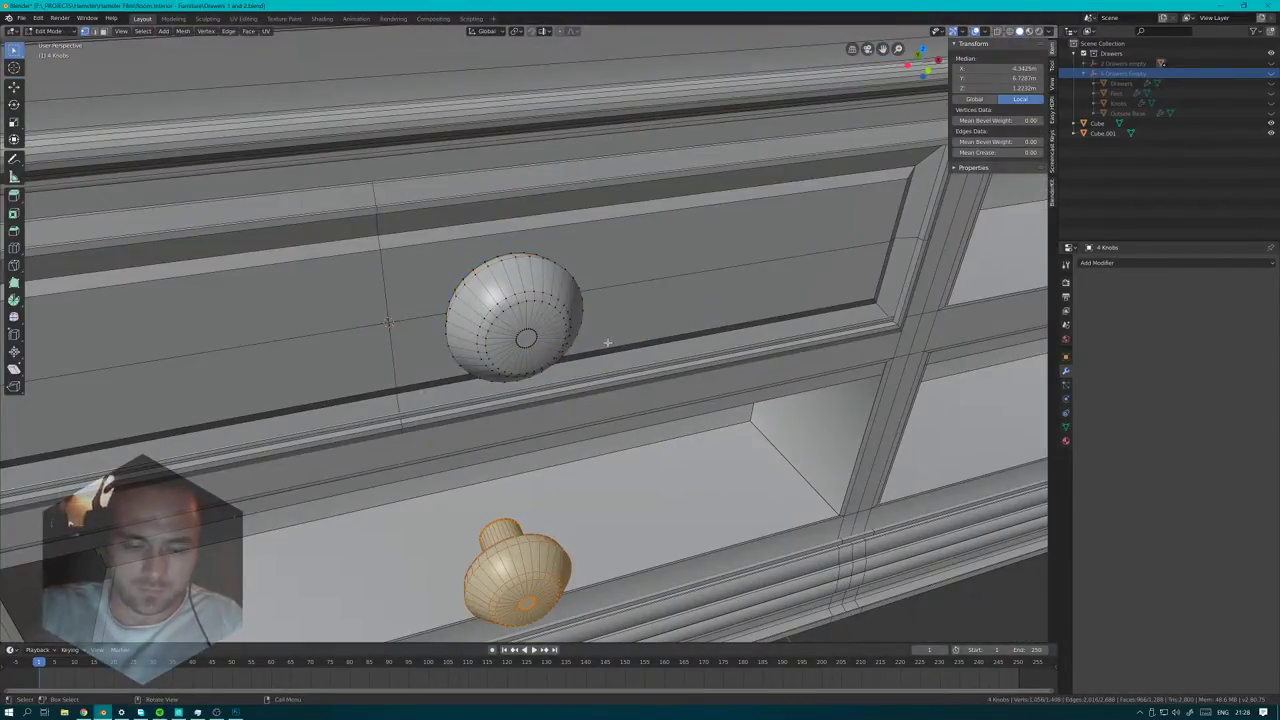
key("x")
left_click(608, 345)
scroll(600, 350, "down", 6)
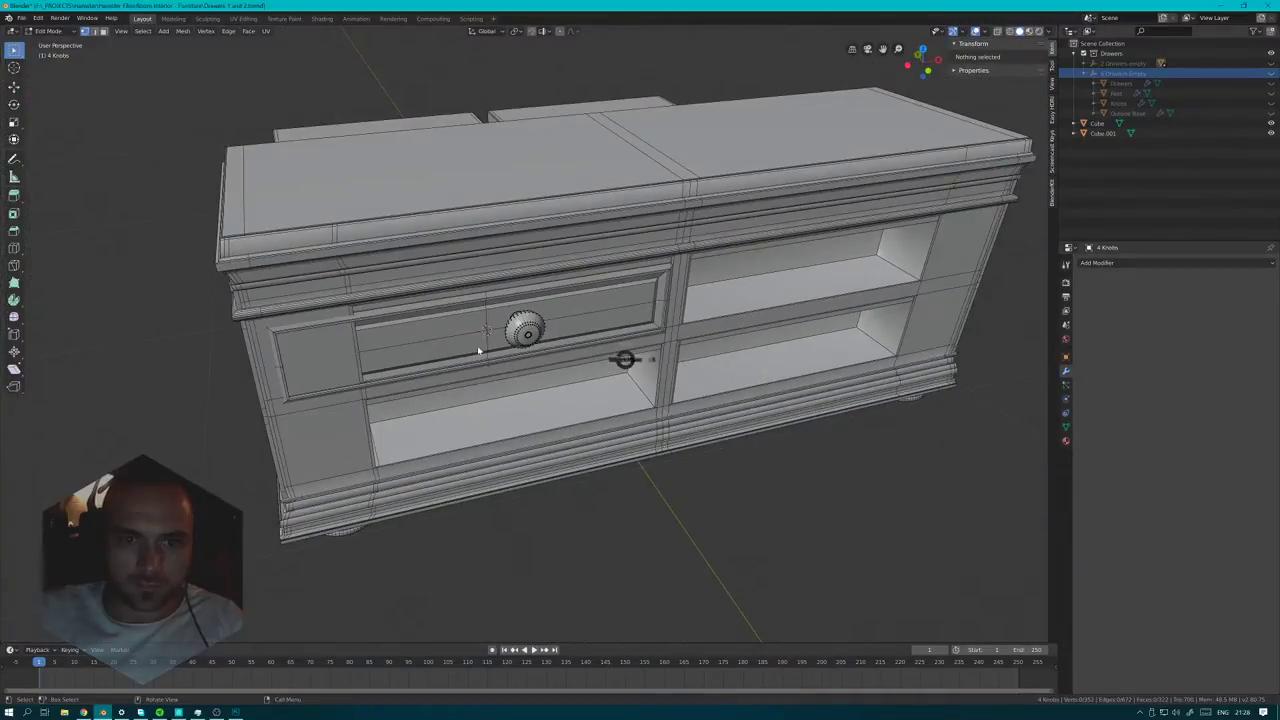
- Move the knob onto the centre of the drawer front in the front wireframe view
key("Tab")
scroll(556, 323, "up", 5)
key("Tab")
key("KP_1")
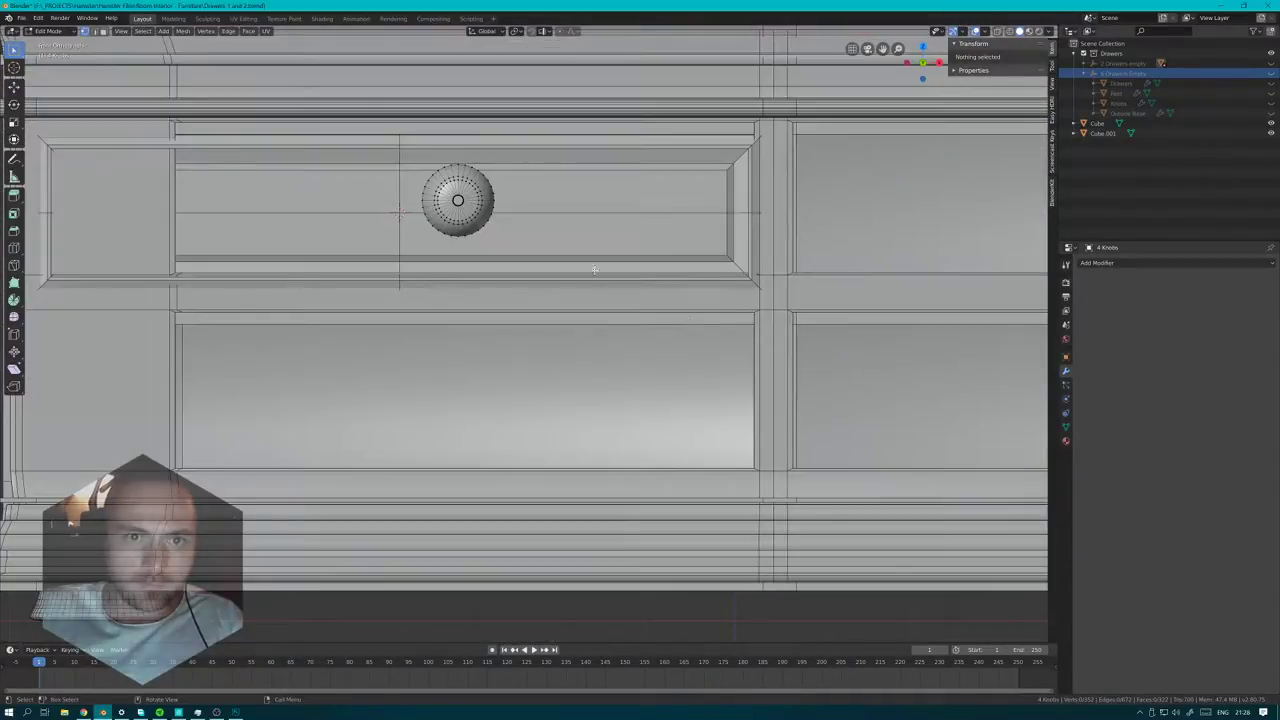
scroll(565, 280, "up", 2)
scroll(565, 280, "up", 2)
key("z")
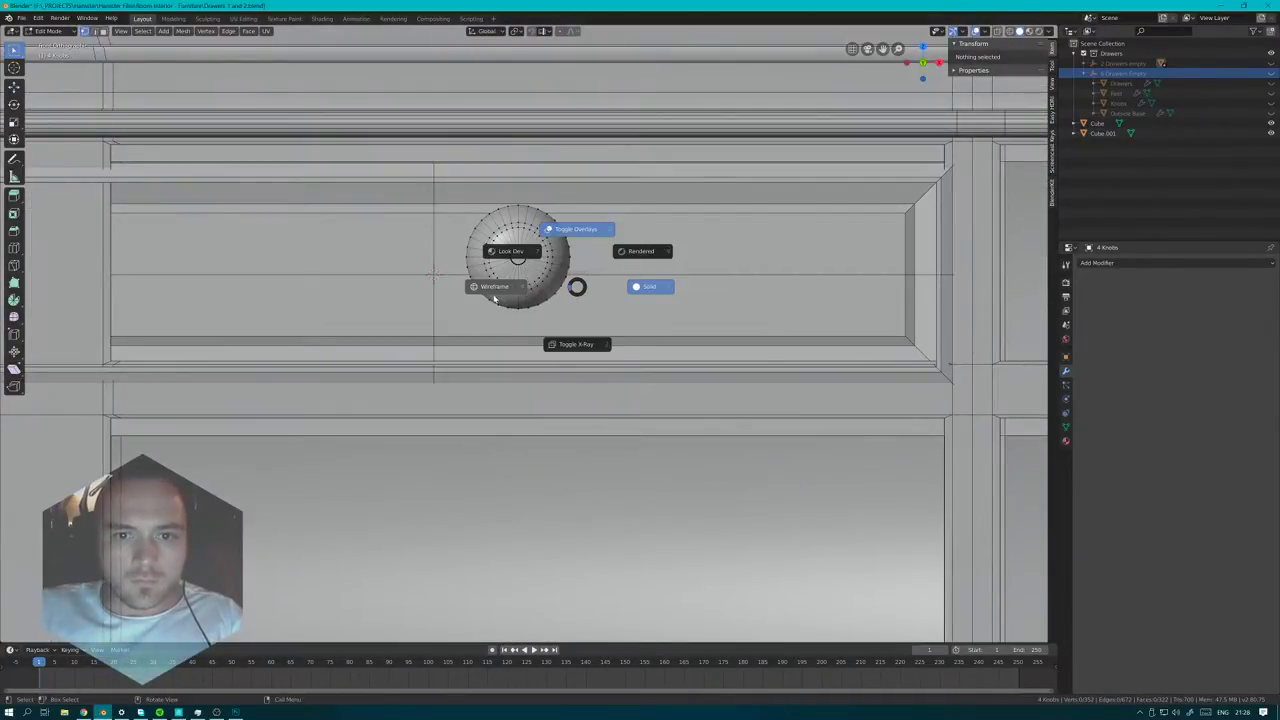
left_click(494, 294)
key("a")
key("g")
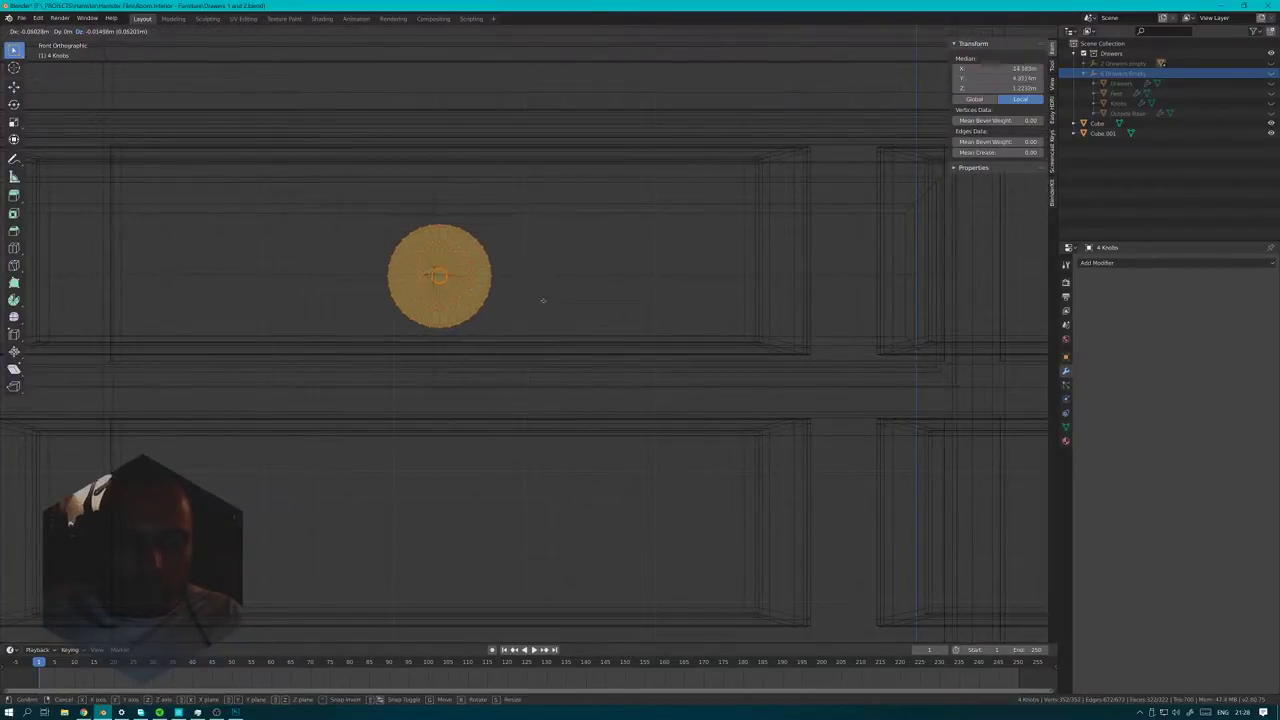
left_click(538, 298)
scroll(429, 271, "up", 10)
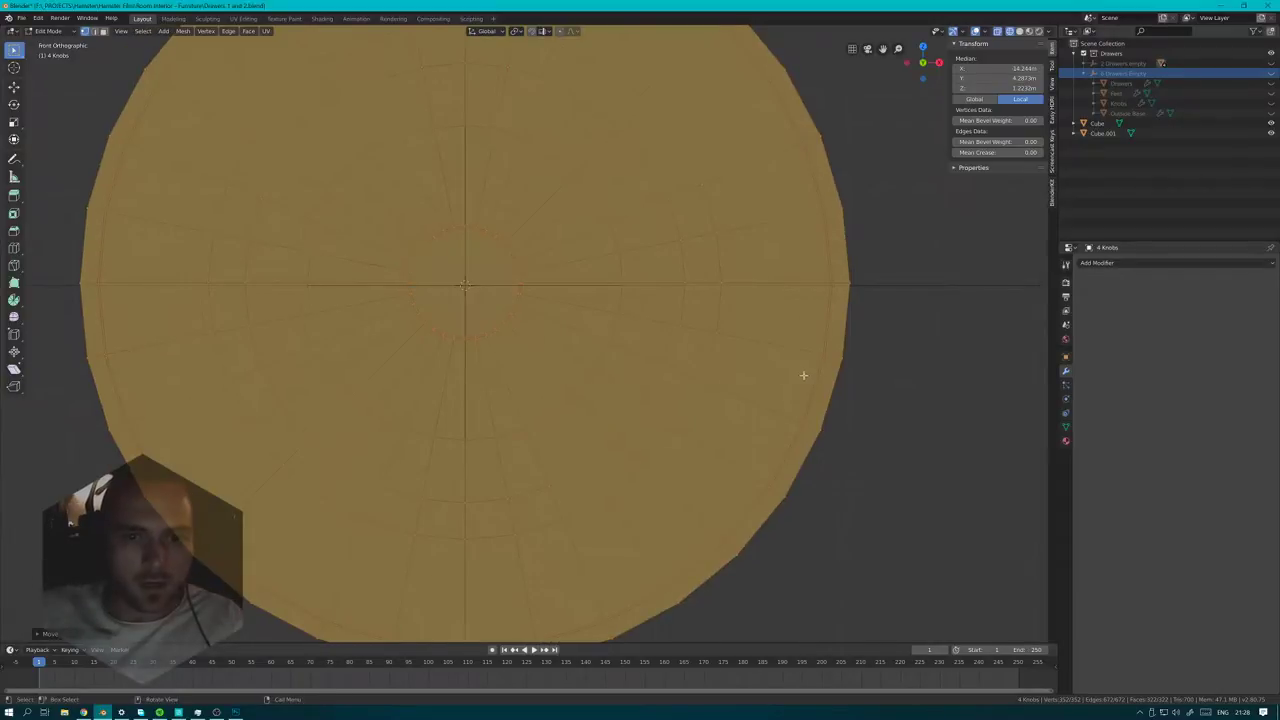
- Scale the knob down to about 0.026 m in diameter
key("s")
left_click(580, 320)
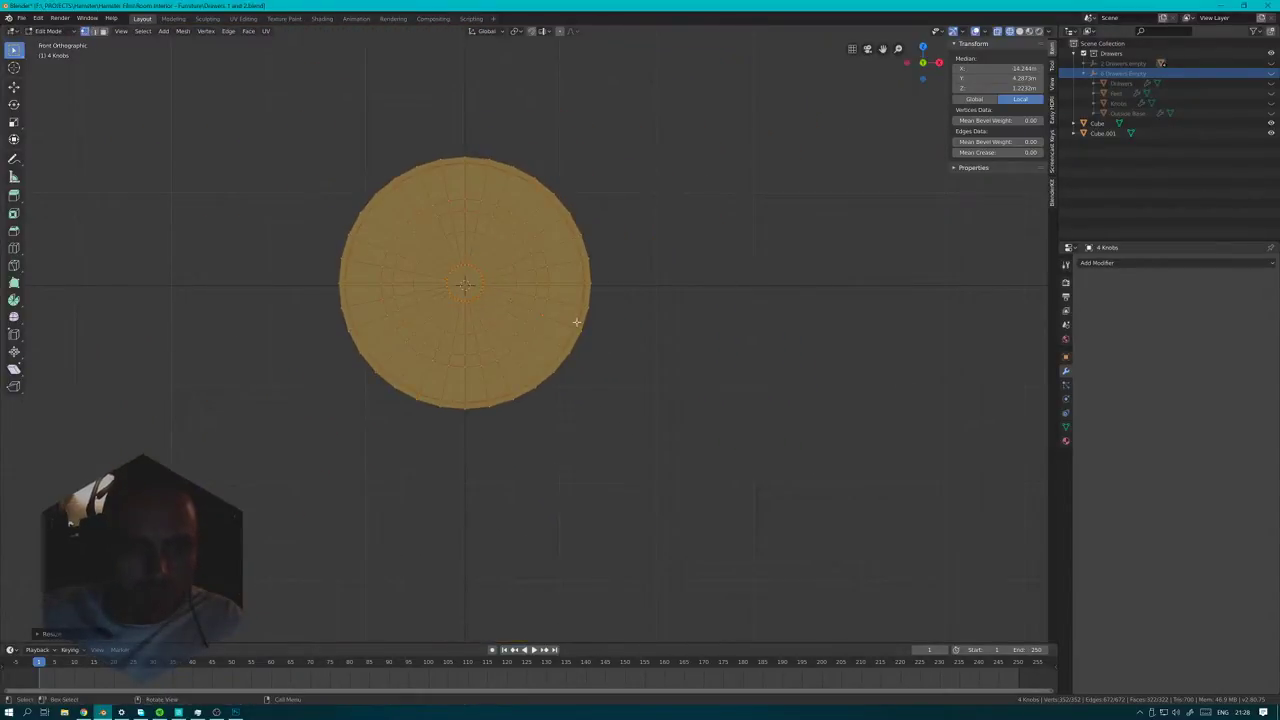
scroll(580, 320, "down", 8)
- Return to solid shading and move the knob along the Y axis to sit against the drawer front
middle_click_drag(586, 317, 694, 337)
key("shift+z")
scroll(622, 324, "down", 1)
scroll(777, 386, "up", 2)
mouse_move(777, 386)
middle_mouse_down()
mouse_move(800, 394)
mouse_move(617, 363)
middle_mouse_up()
key("g")
key("y")
left_click(770, 392)
scroll(614, 361, "down", 1)
key("Tab")
- Delete the old outside short base object overlapping the new cabinet
left_click(363, 406)
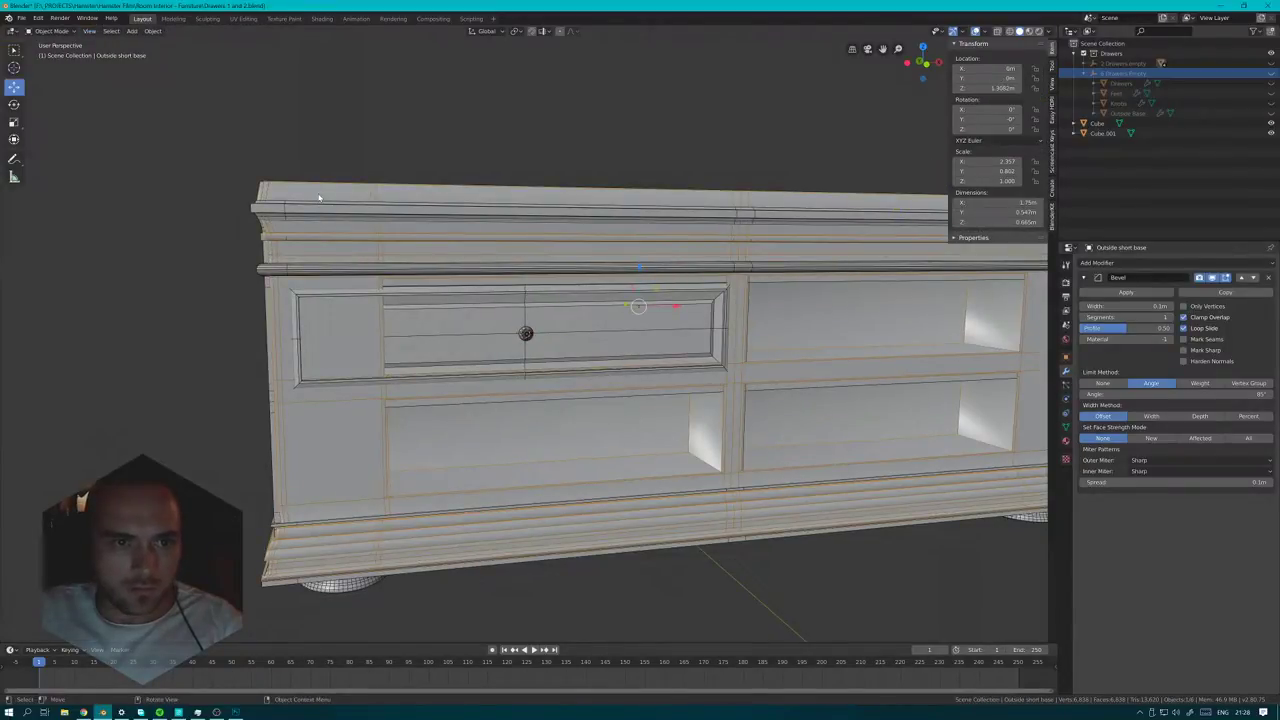
middle_click_drag(366, 434, 339, 407)
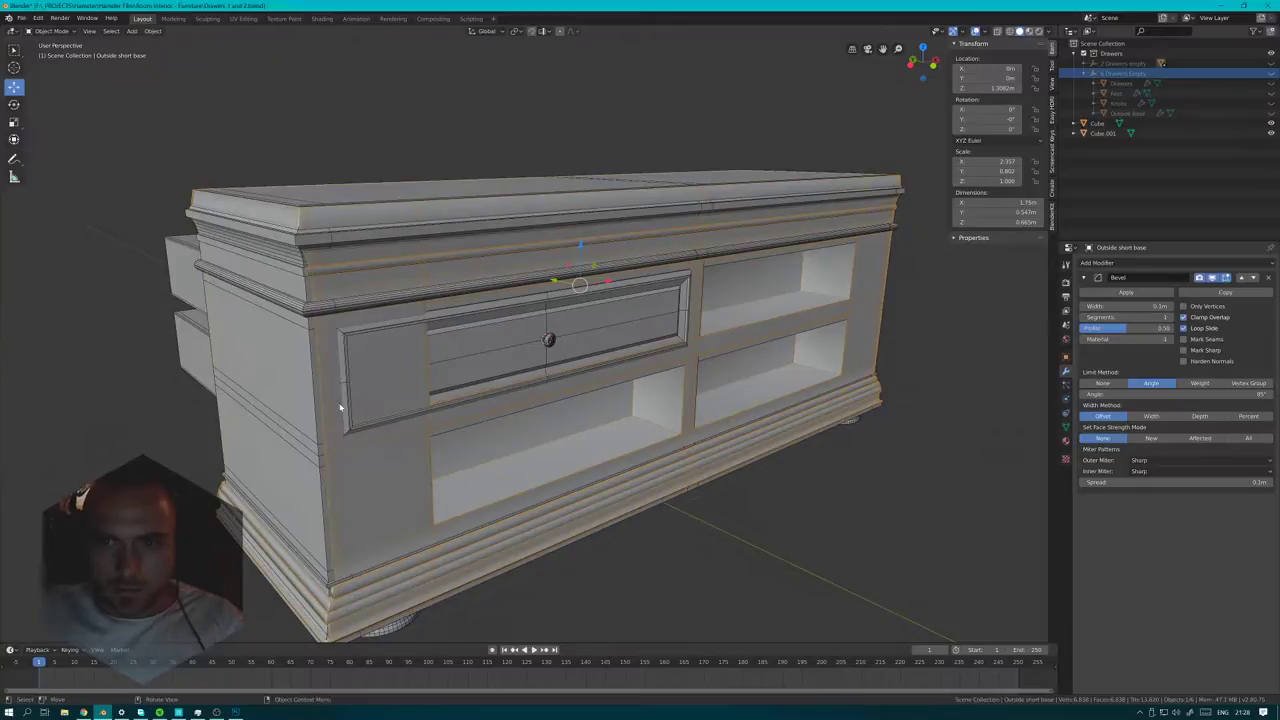
key("x")
left_click(340, 407)
- Scale the knob's mesh up to about 0.035 m in diameter
left_click(548, 340)
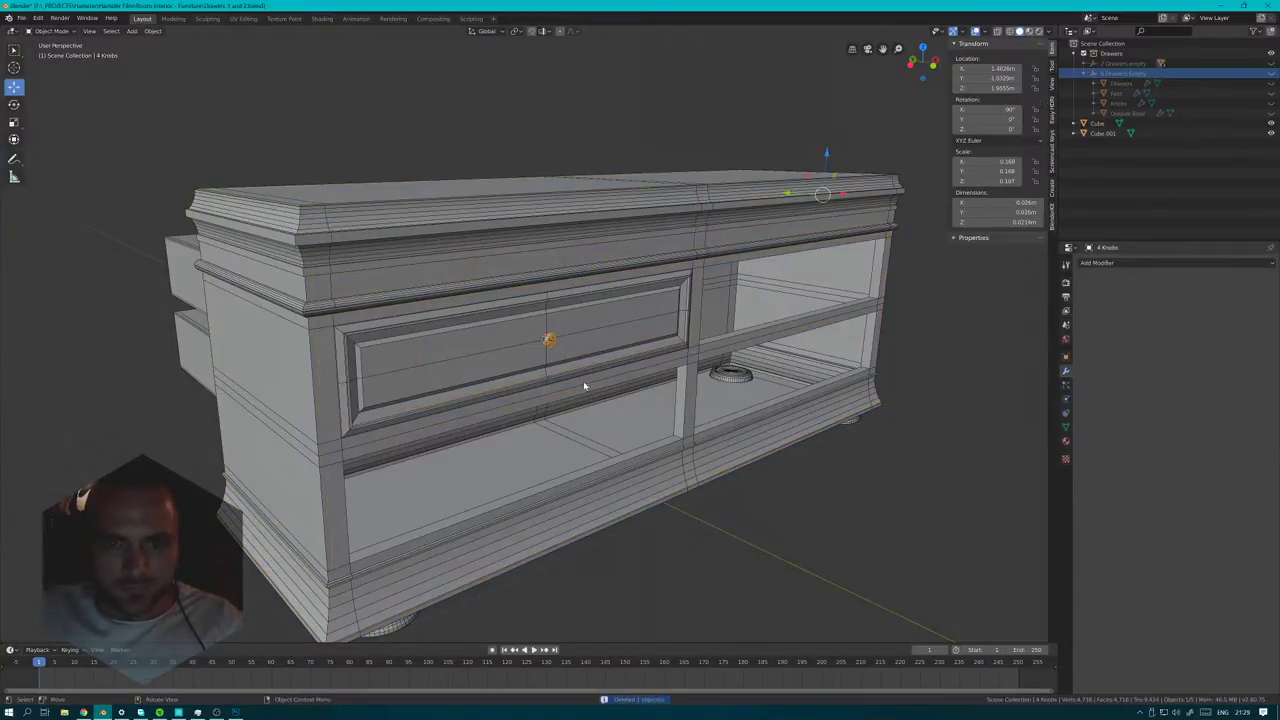
scroll(620, 397, "up", 4)
middle_click_drag(633, 400, 600, 391)
scroll(600, 391, "down", 2)
key("ctrl+Tab")
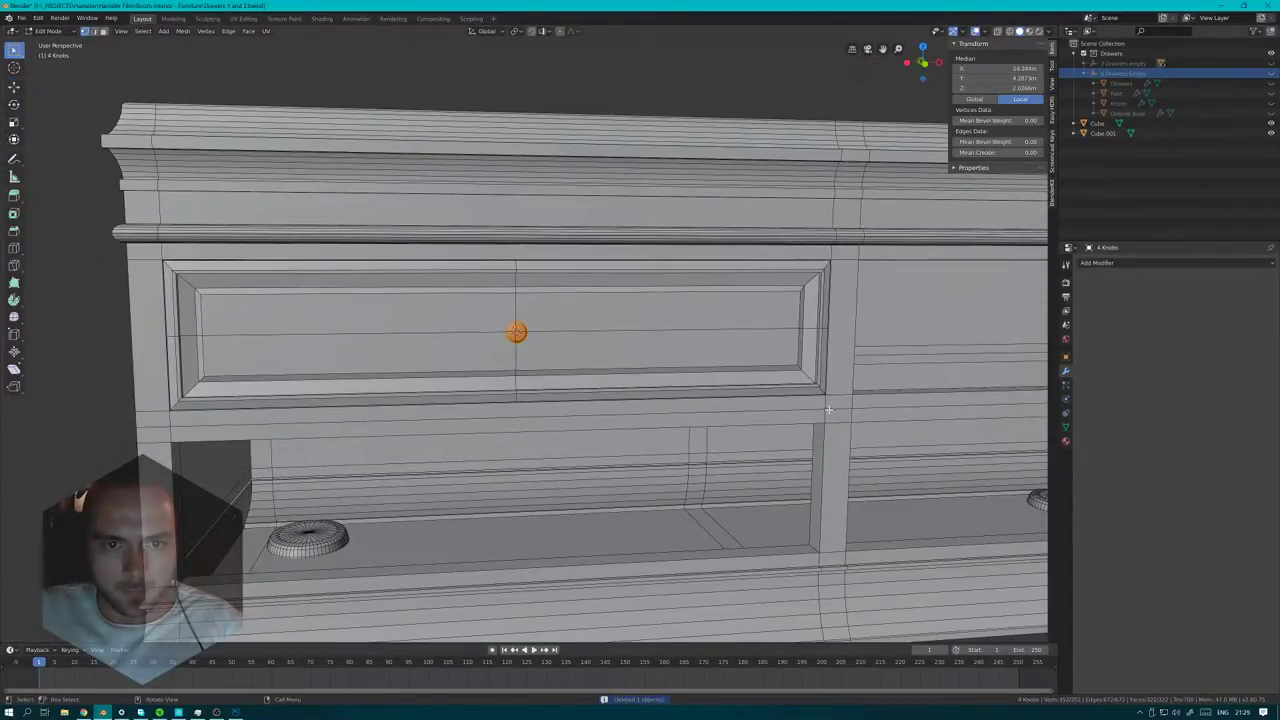
key("s")
left_click(852, 408)
scroll(805, 406, "down", 4)
middle_click_drag(700, 406, 791, 435)
key("s")
left_click(782, 408)
key("Tab")
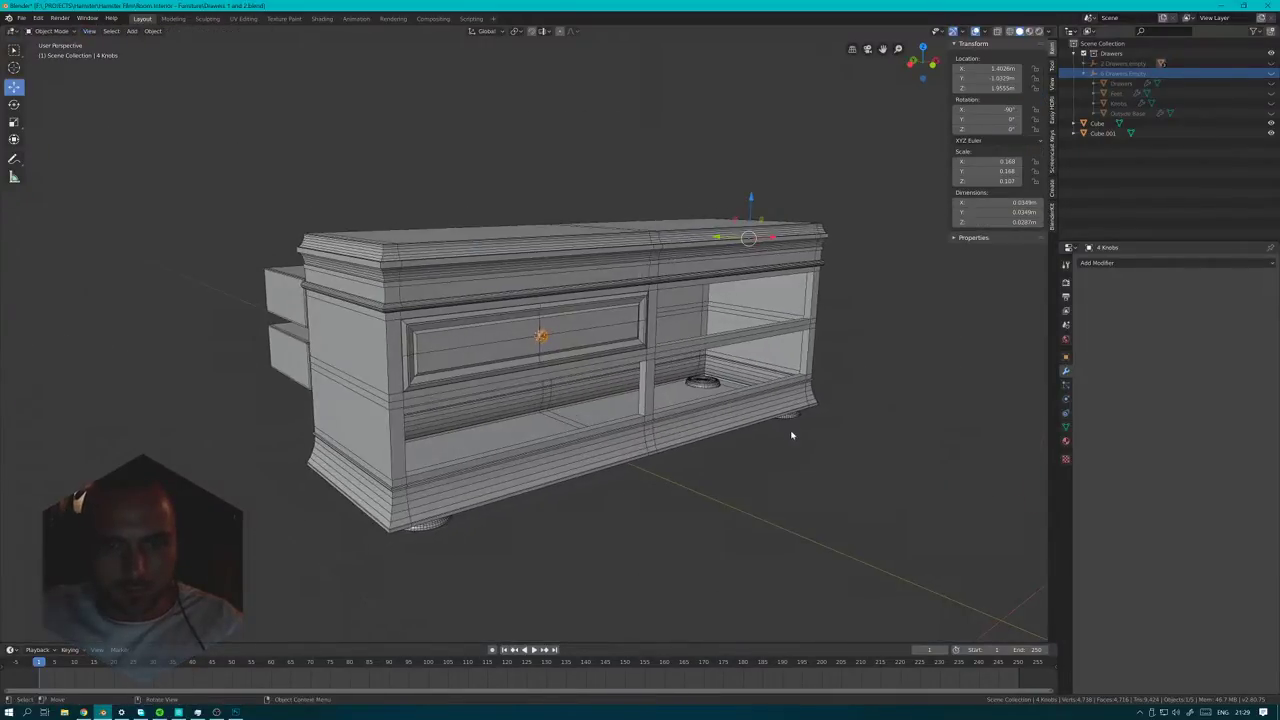
- Join the knob with the drawer front into one object
middle_click_drag(638, 372, 631, 373)
scroll(726, 385, "up", 6)
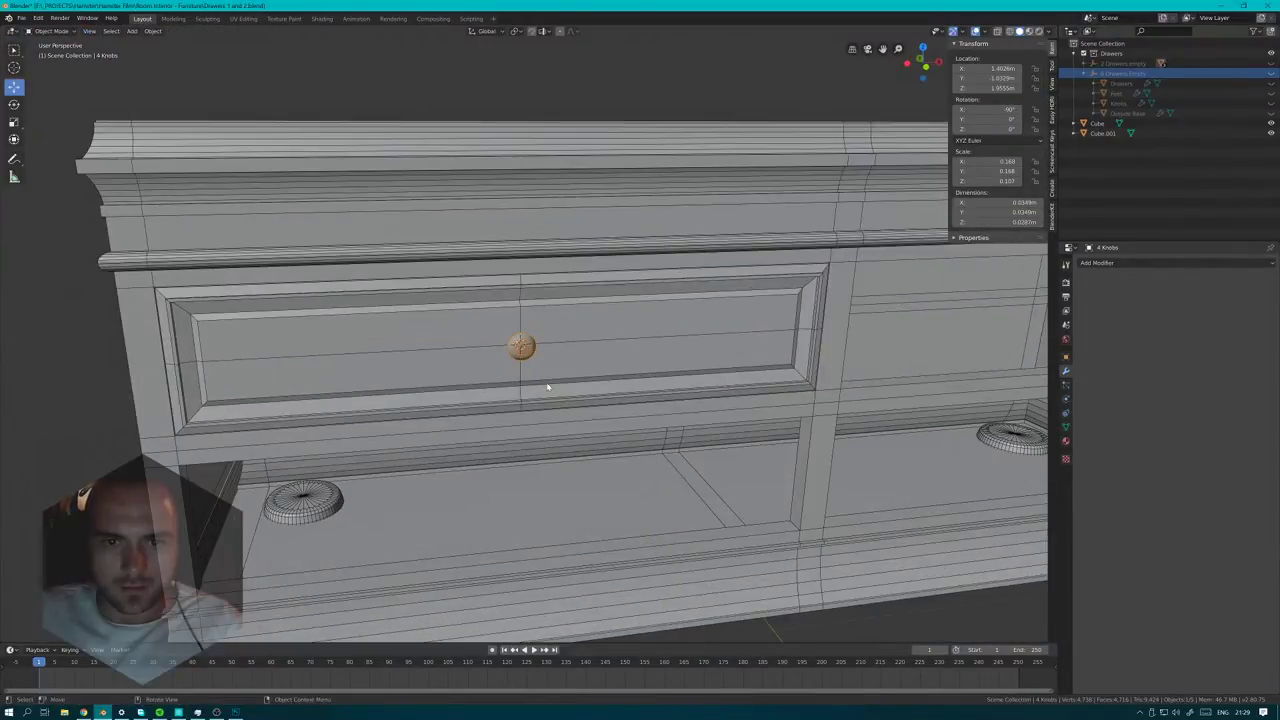
middle_click_drag(546, 386, 674, 346)
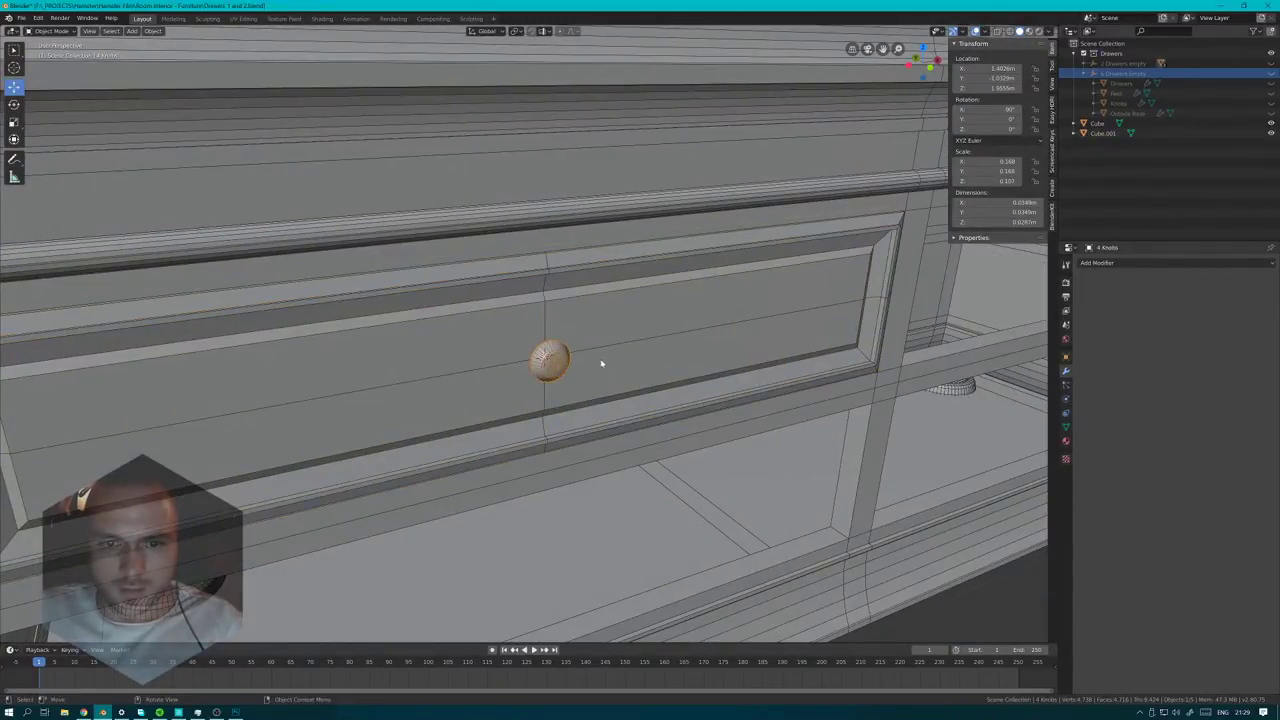
middle_click_drag(601, 364, 520, 362)
left_click(517, 360)
scroll(619, 368, "up", 3)
middle_click_drag(619, 368, 680, 400)
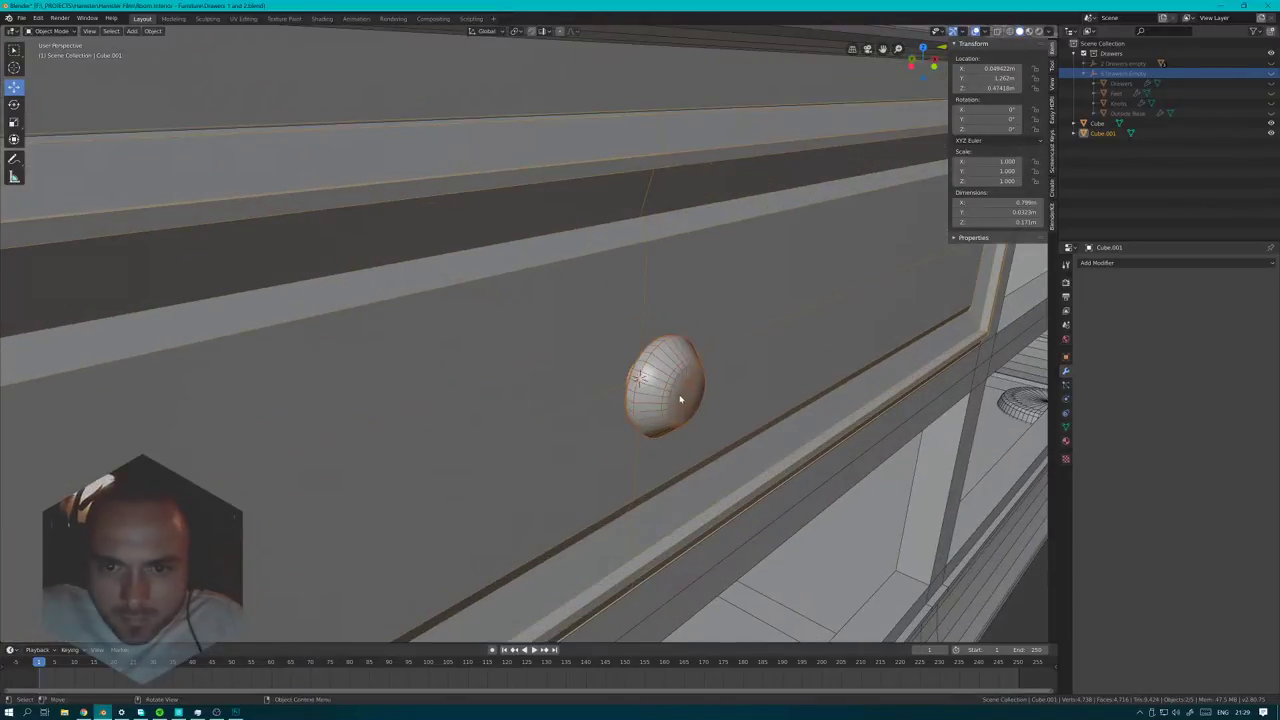
scroll(623, 406, "down", 5)
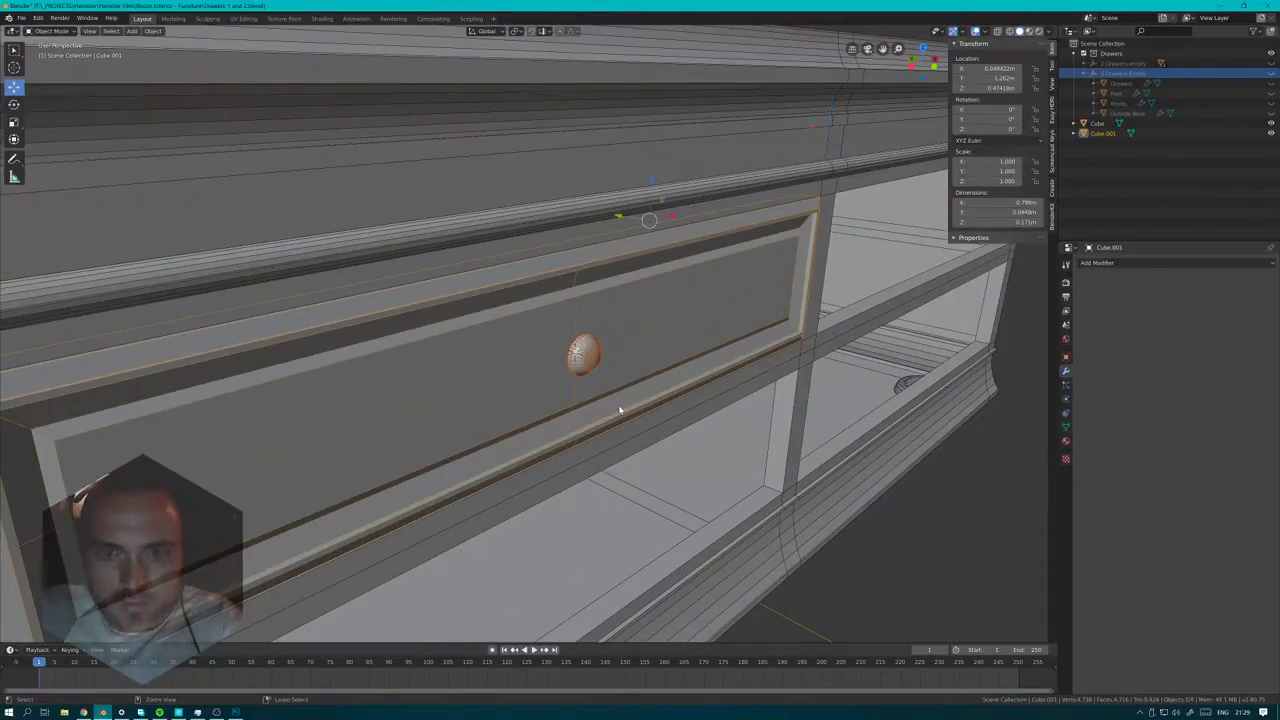
middle_click_drag(589, 358, 673, 401)
key("KP_1")
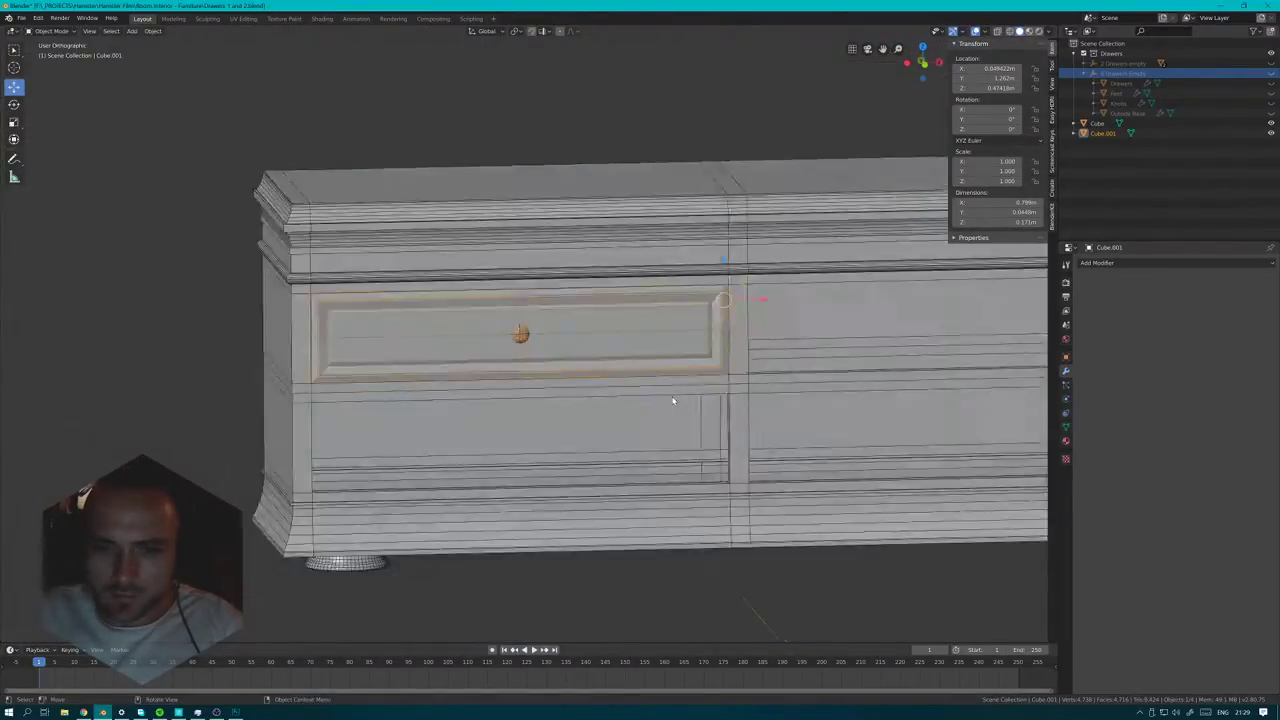
- Add a Mirror modifier to the knobbed drawer front, mirroring it across the X axis into the opposite upper compartment
scroll(673, 401, "down", 1)
scroll(708, 403, "up", 6)
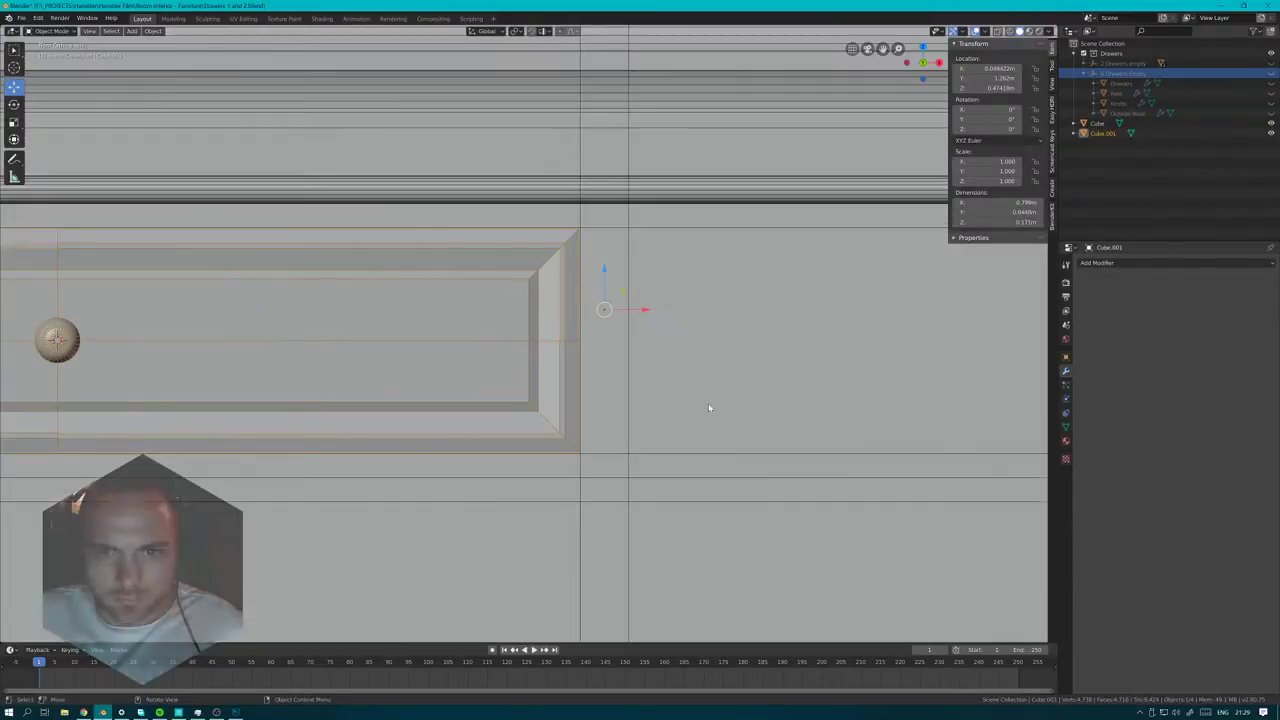
scroll(708, 403, "down", 5)
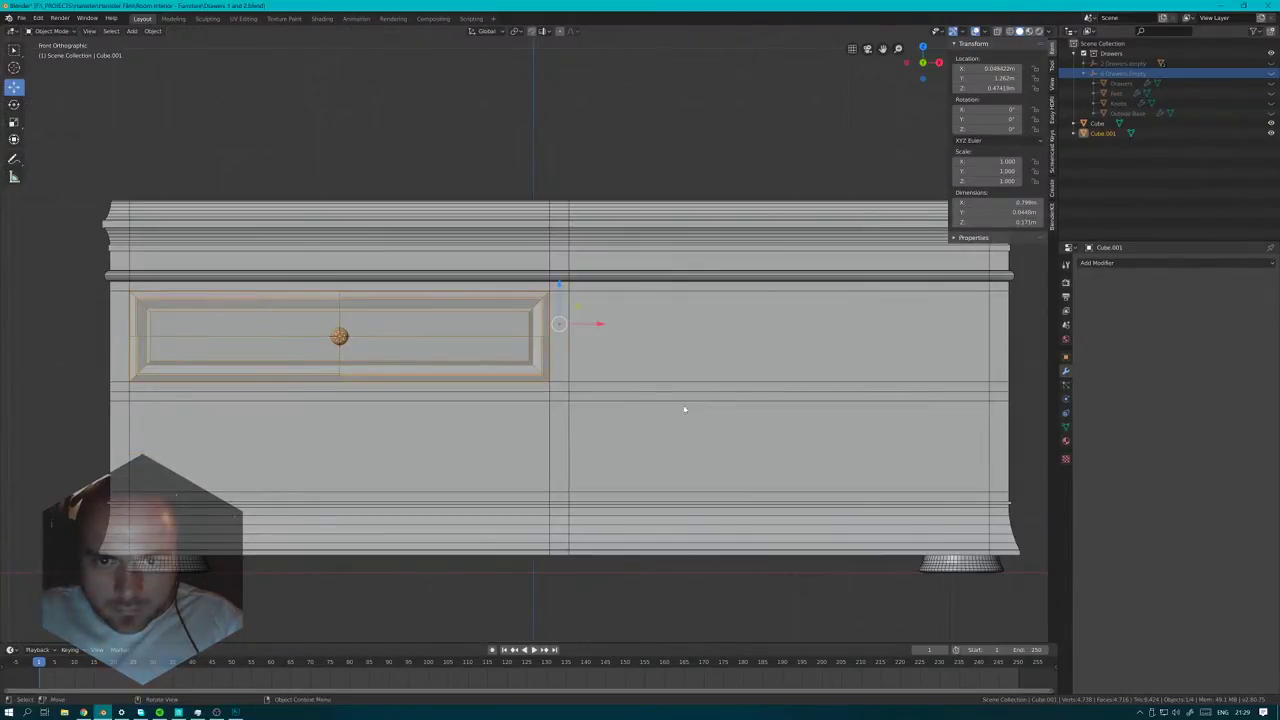
left_click(1130, 266)
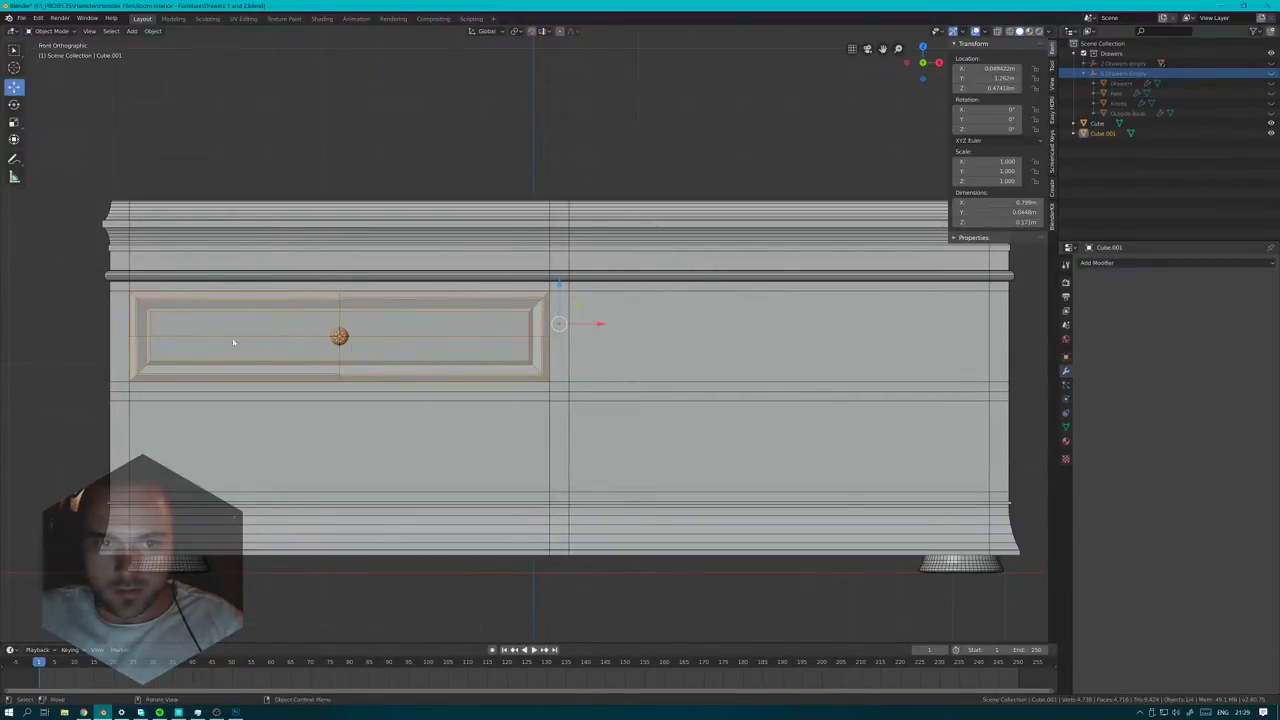
middle_click_drag(356, 361, 450, 360)
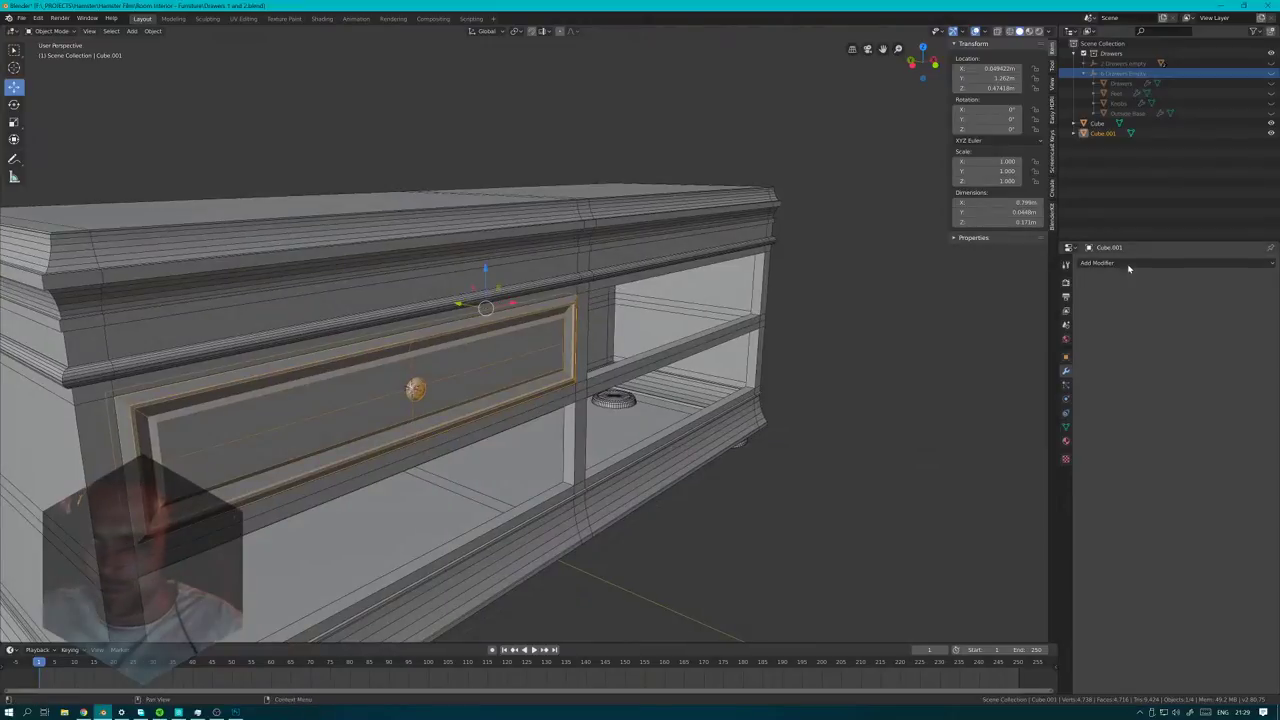
left_click(1125, 264)
left_click(1065, 362)
middle_click_drag(700, 380, 766, 374)
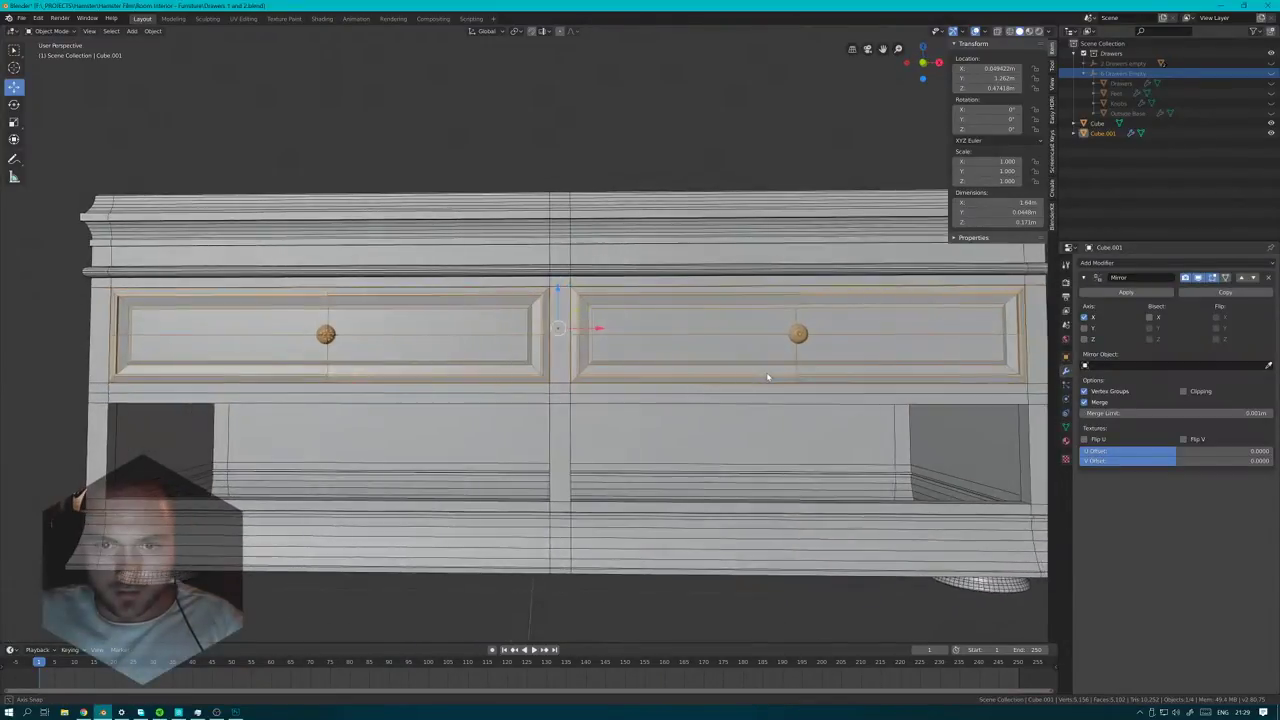
- Add a two-count Array modifier to the drawer fronts with relative offset Y at -1 and X at 0
left_click(1127, 264)
left_click(1089, 288)
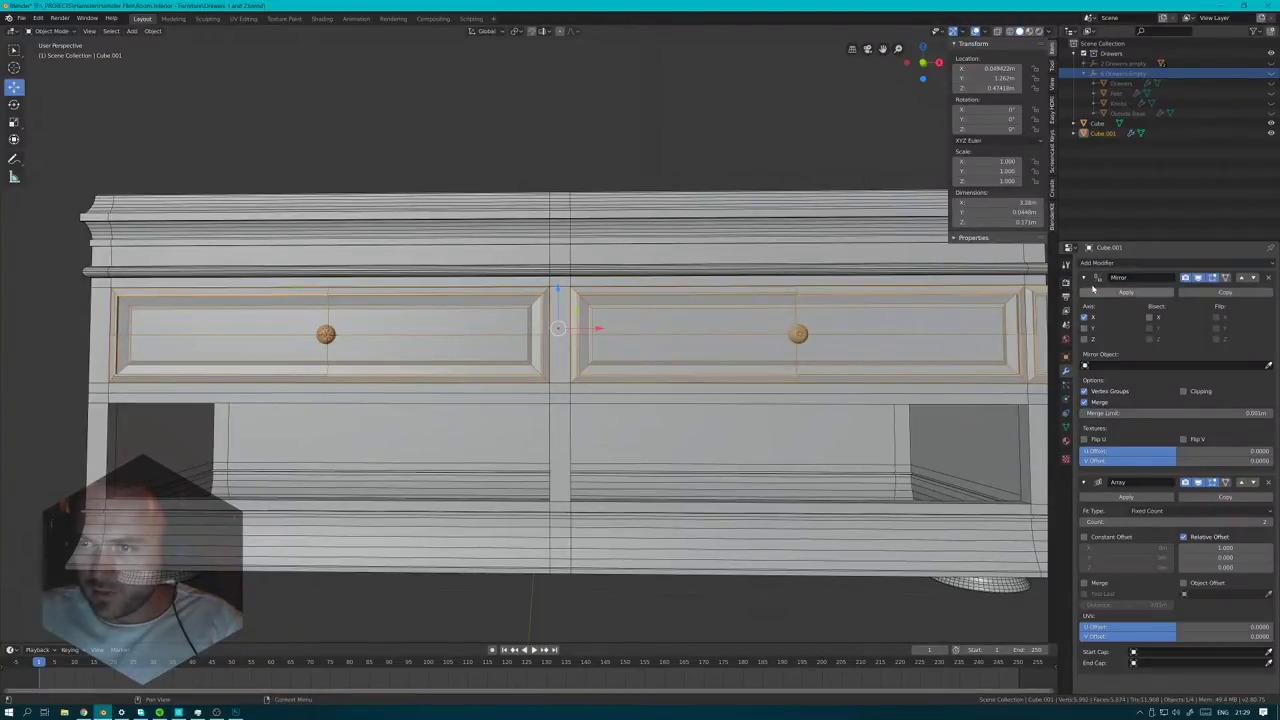
left_click(1084, 278)
left_click(1236, 370)
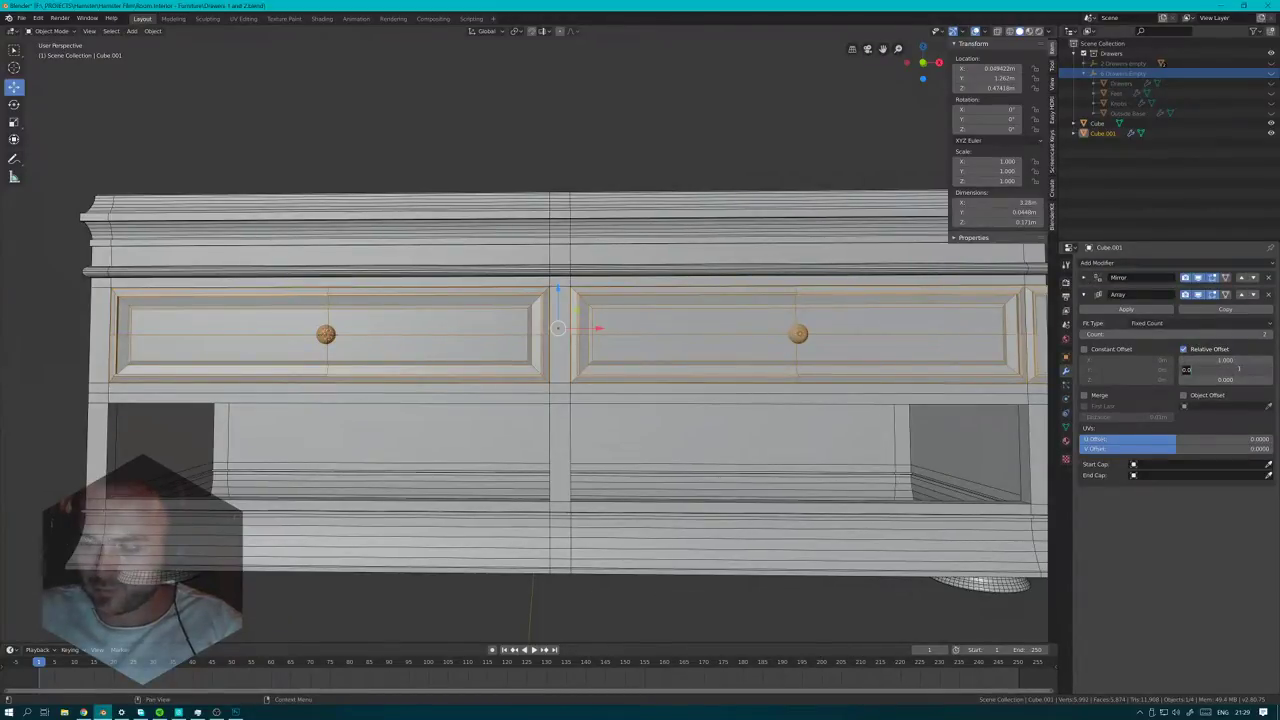
type("-1")
key("Return")
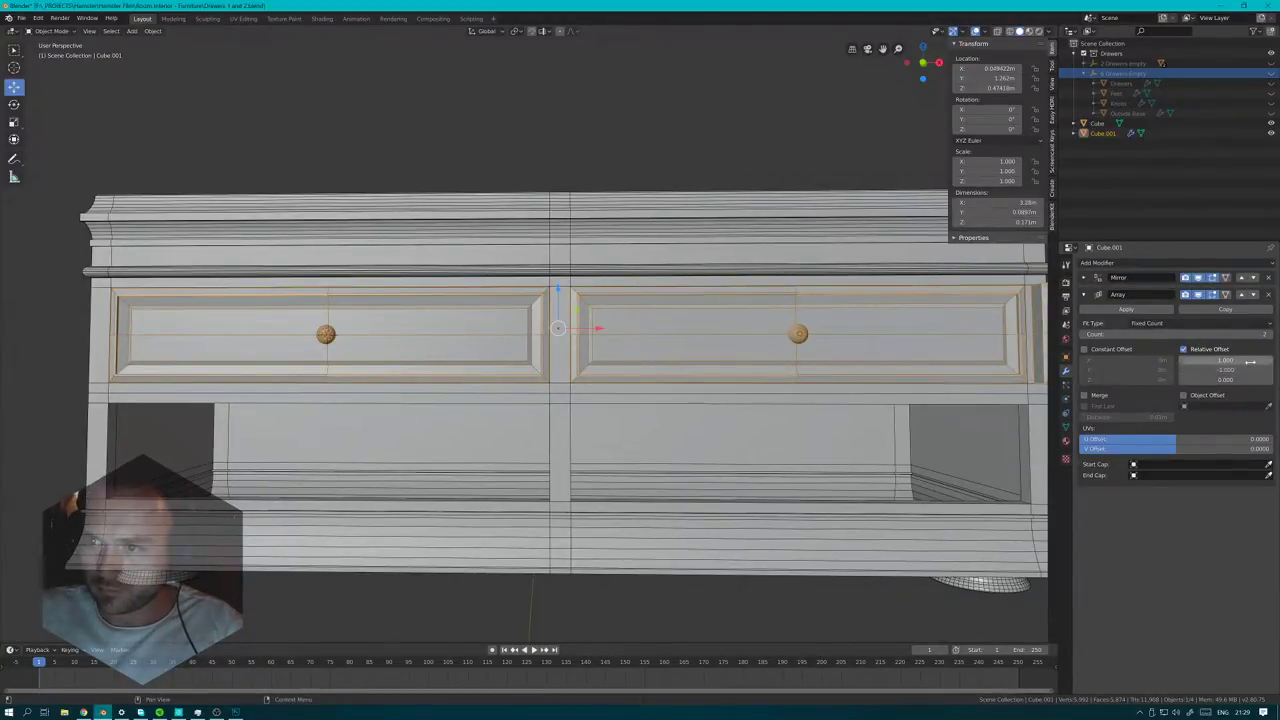
left_click(1250, 361)
key("Return")
left_click(1250, 362)
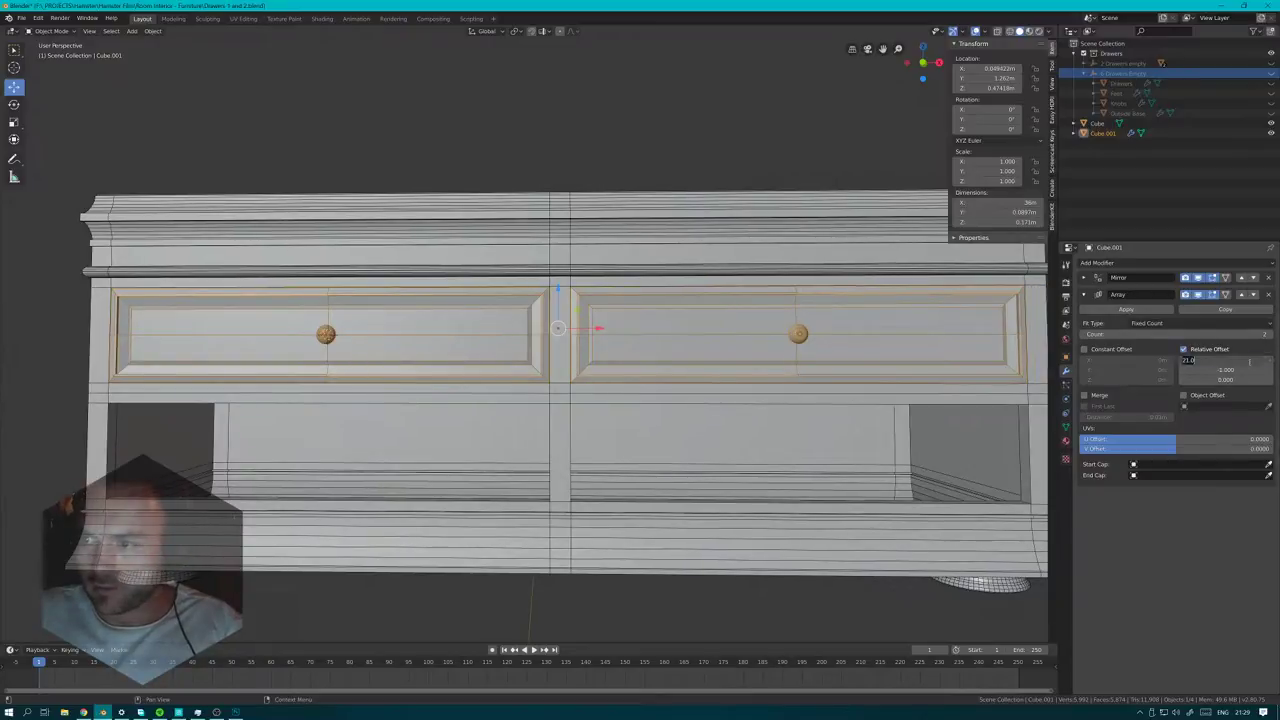
key("Return")
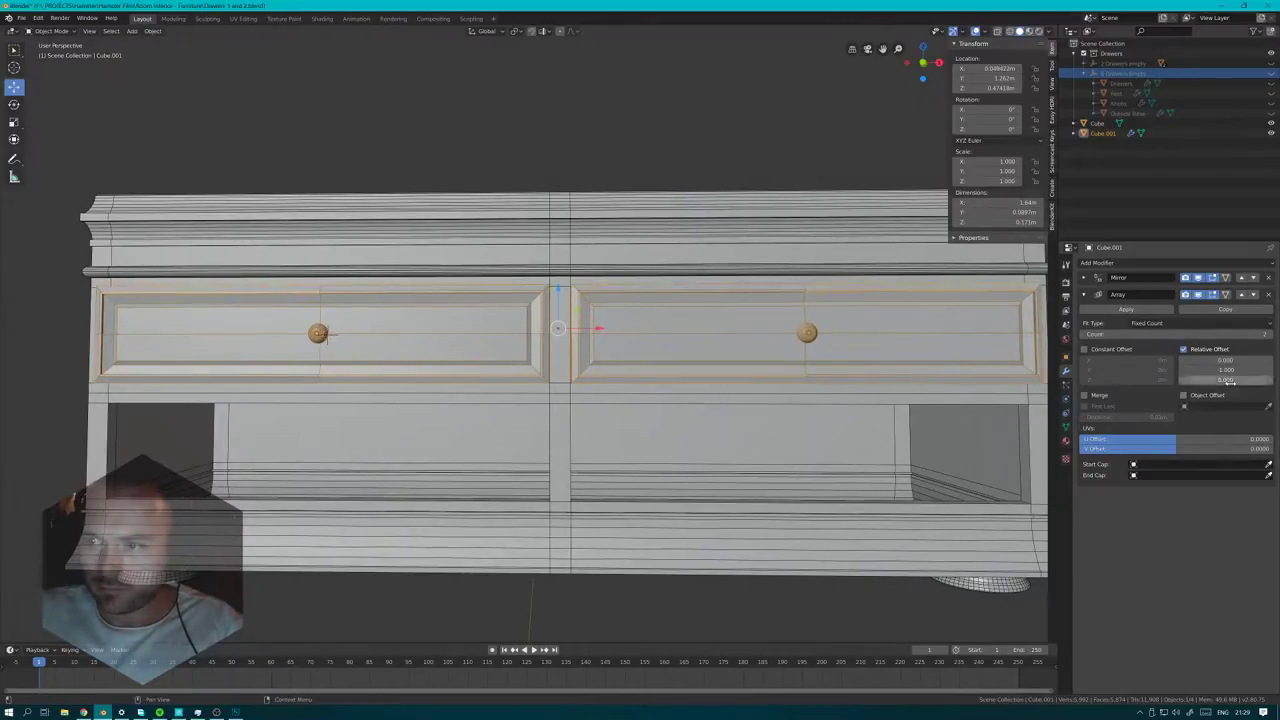
- Set the drawer array's relative offset to -1 in Z and 0 in Y
left_click_drag(1225, 380, 1005, 380)
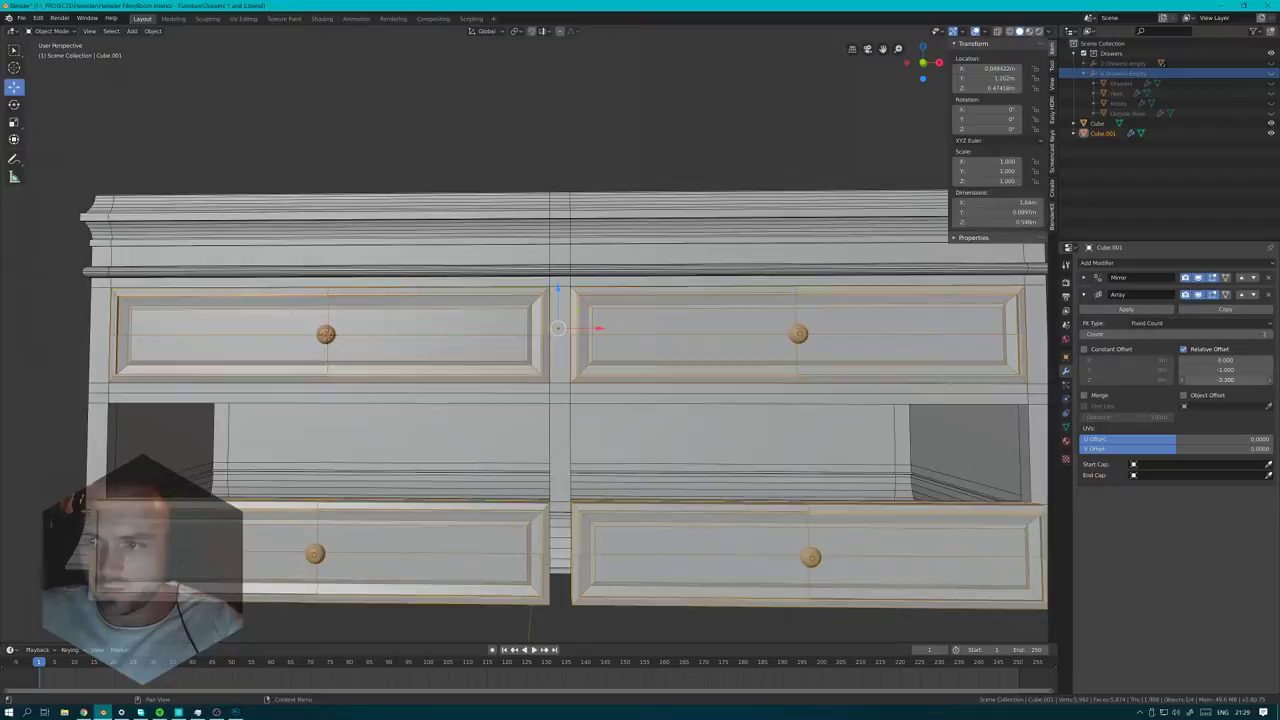
left_click(1231, 380)
type("-1")
key("Return")
left_click(1232, 369)
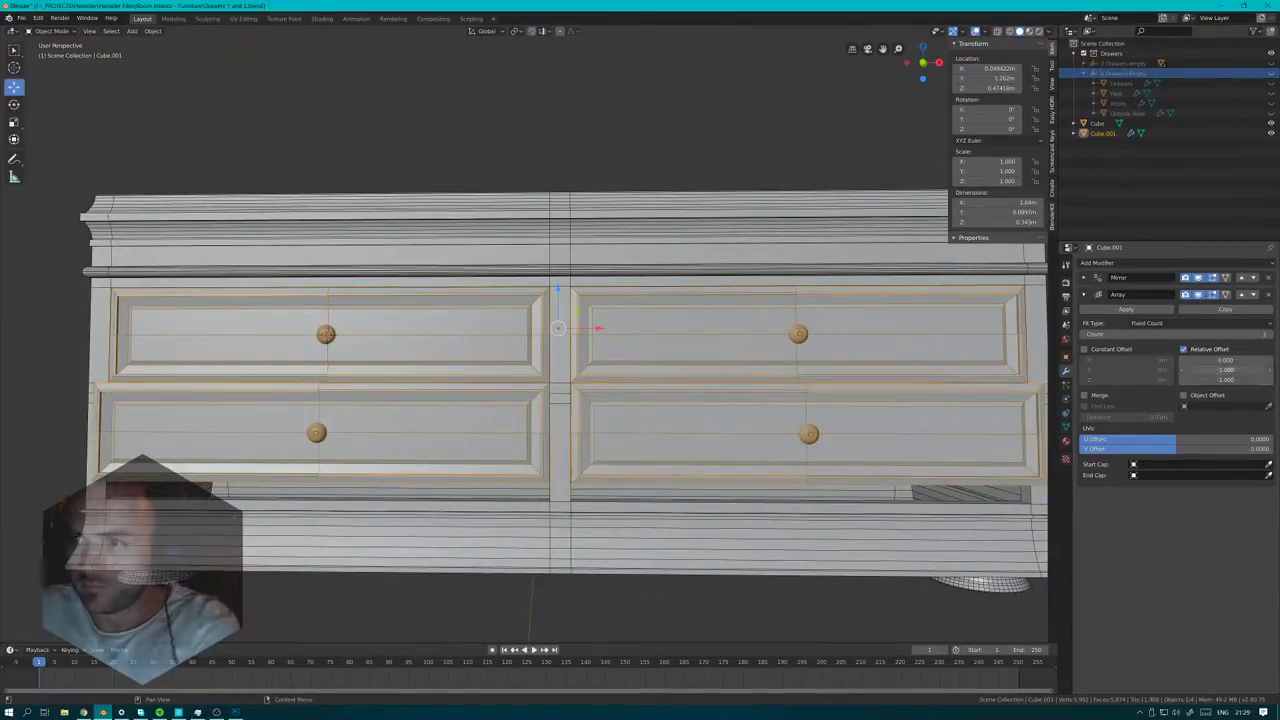
type("0")
key("Return")
- Fine-tune the array's relative Z offset to -1.225 so the lower drawer fronts fit their openings
left_click_drag(1238, 379, 1228, 379)
scroll(638, 355, "up", 12)
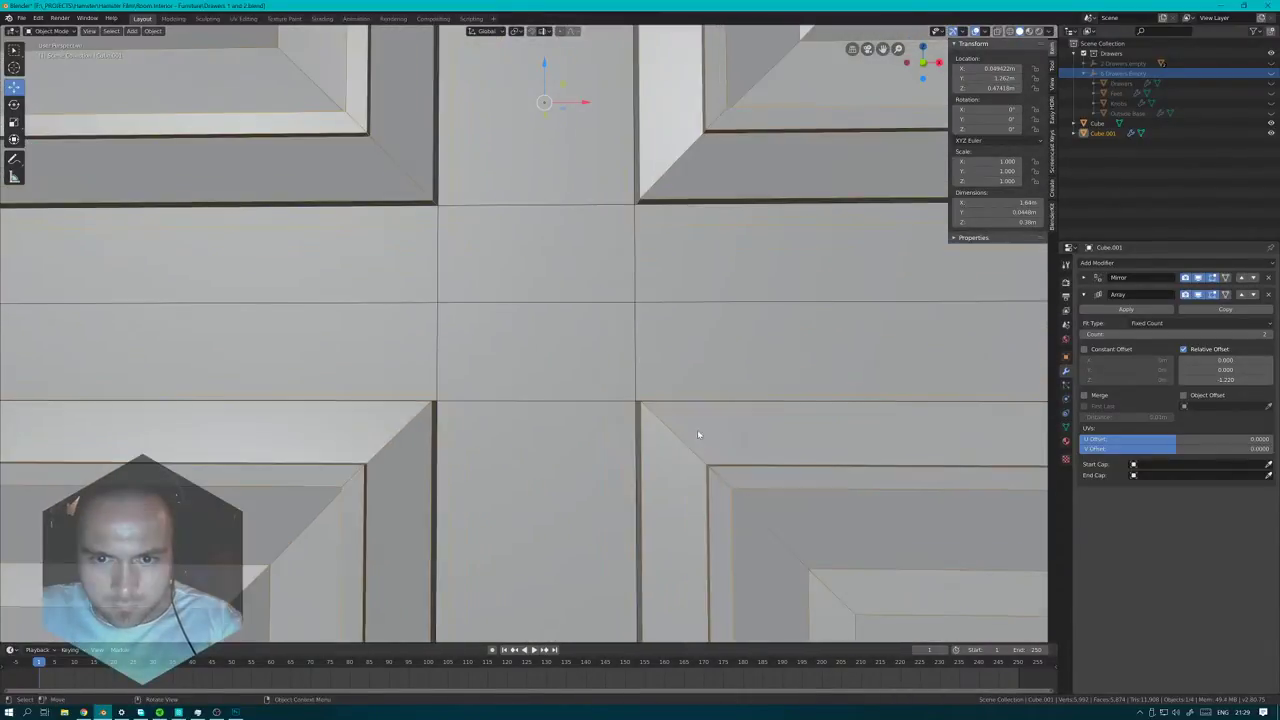
middle_click_drag(698, 434, 676, 332, "shift")
mouse_move(1238, 380)
left_mouse_down()
mouse_move(1204, 380)
mouse_move(1233, 380)
left_mouse_up()
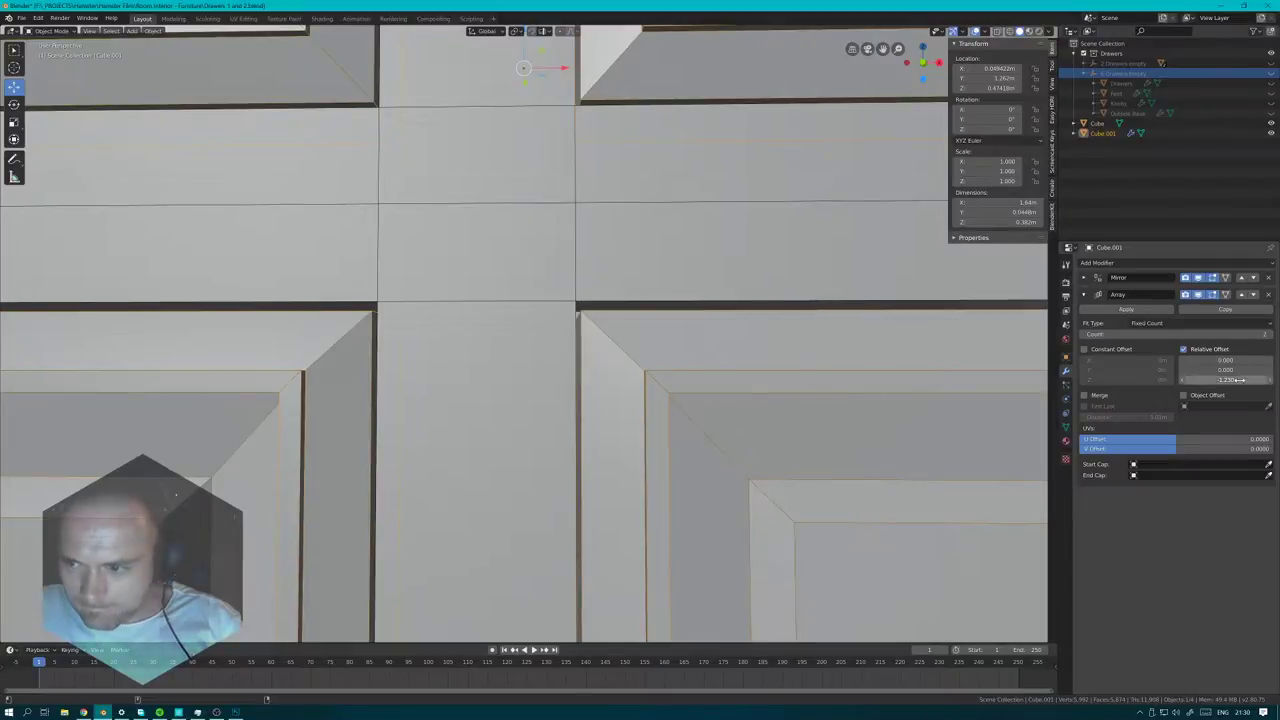
left_click(1200, 380)
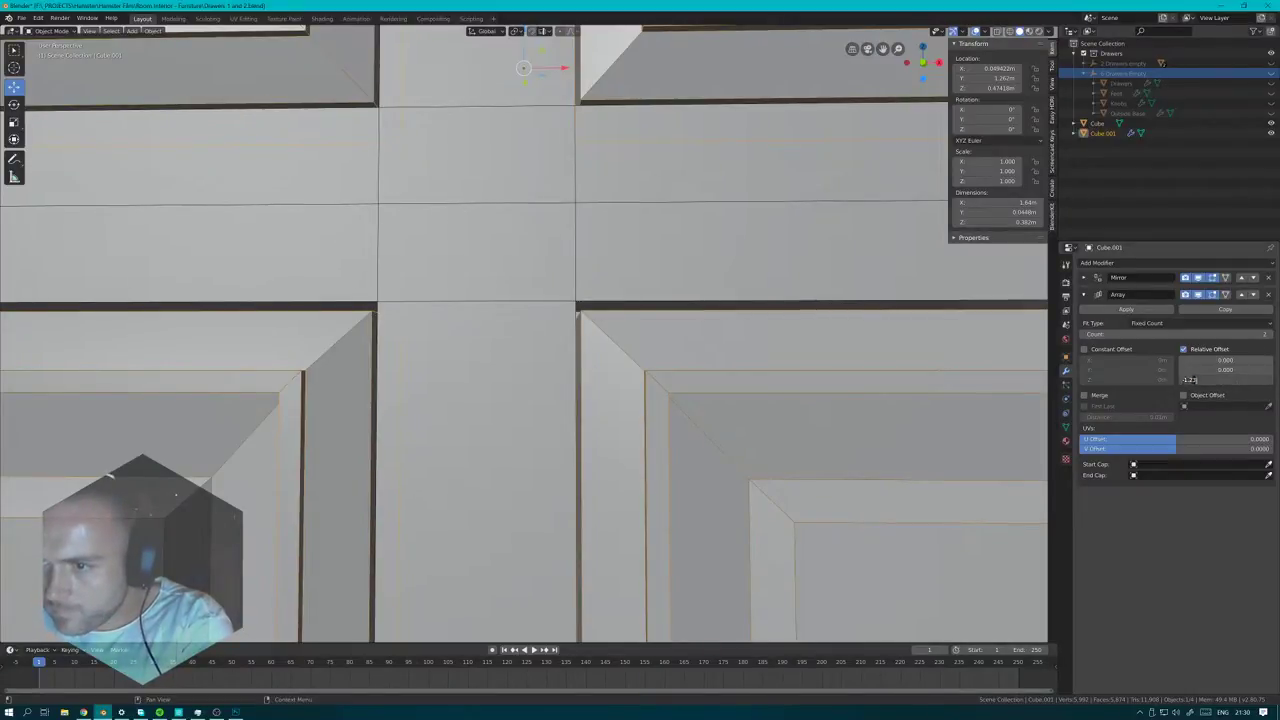
key("Return")
scroll(609, 395, "down", 5)
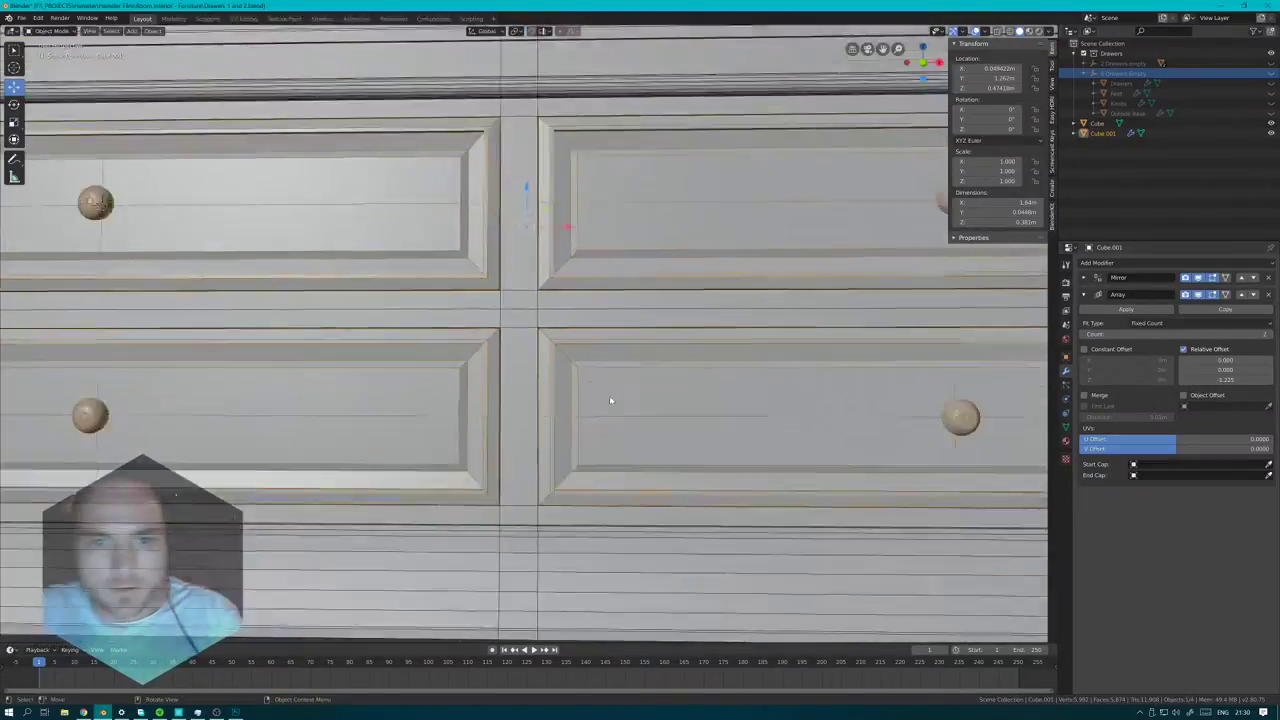
mouse_move(609, 395)
middle_mouse_down()
mouse_move(567, 388)
mouse_move(592, 409)
middle_mouse_up()
scroll(567, 388, "down", 5)
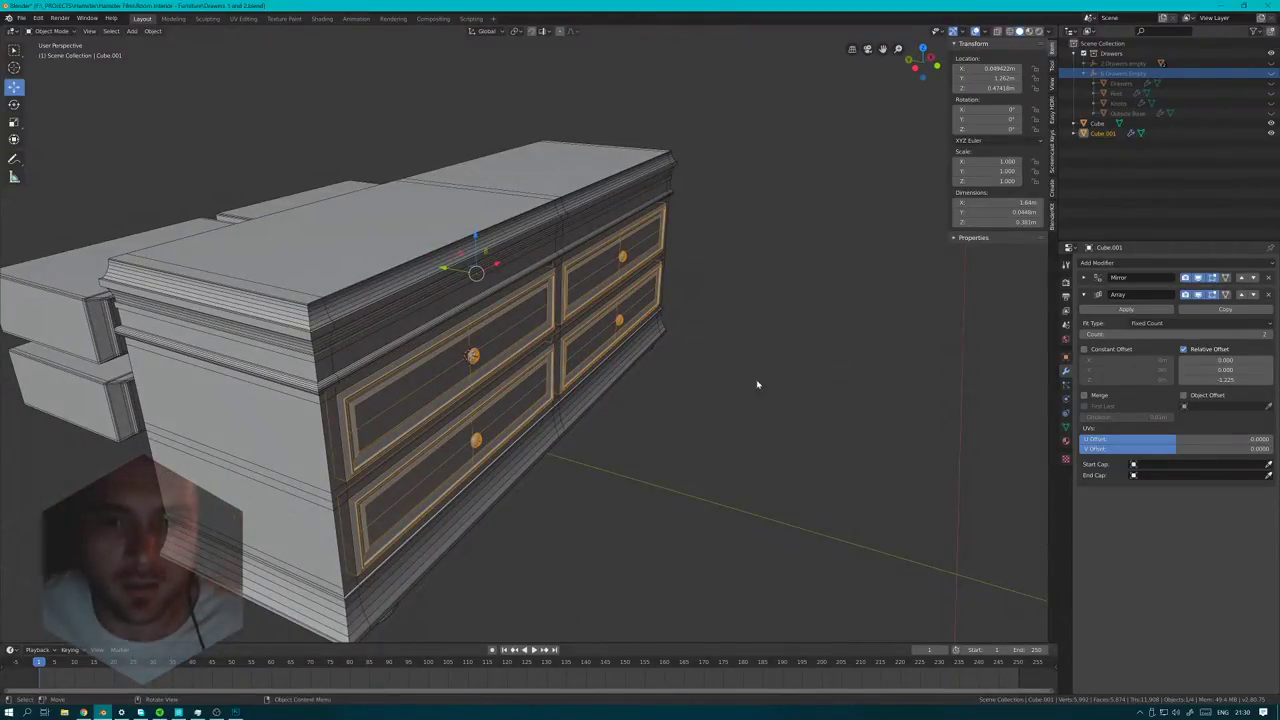
- Select the cabinet's feet object and set its Subdivision modifier's render level to 1
middle_click_drag(757, 384, 490, 334)
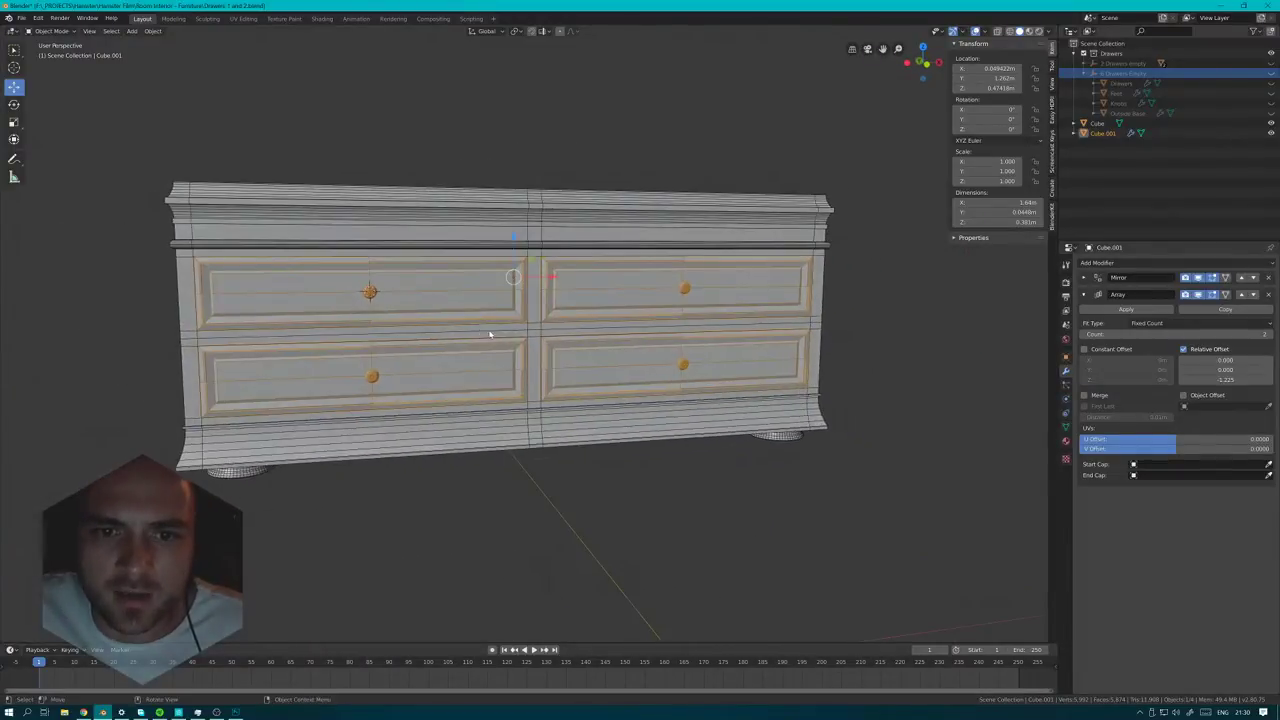
key("ctrl+Tab")
left_click(380, 346)
left_click(611, 461)
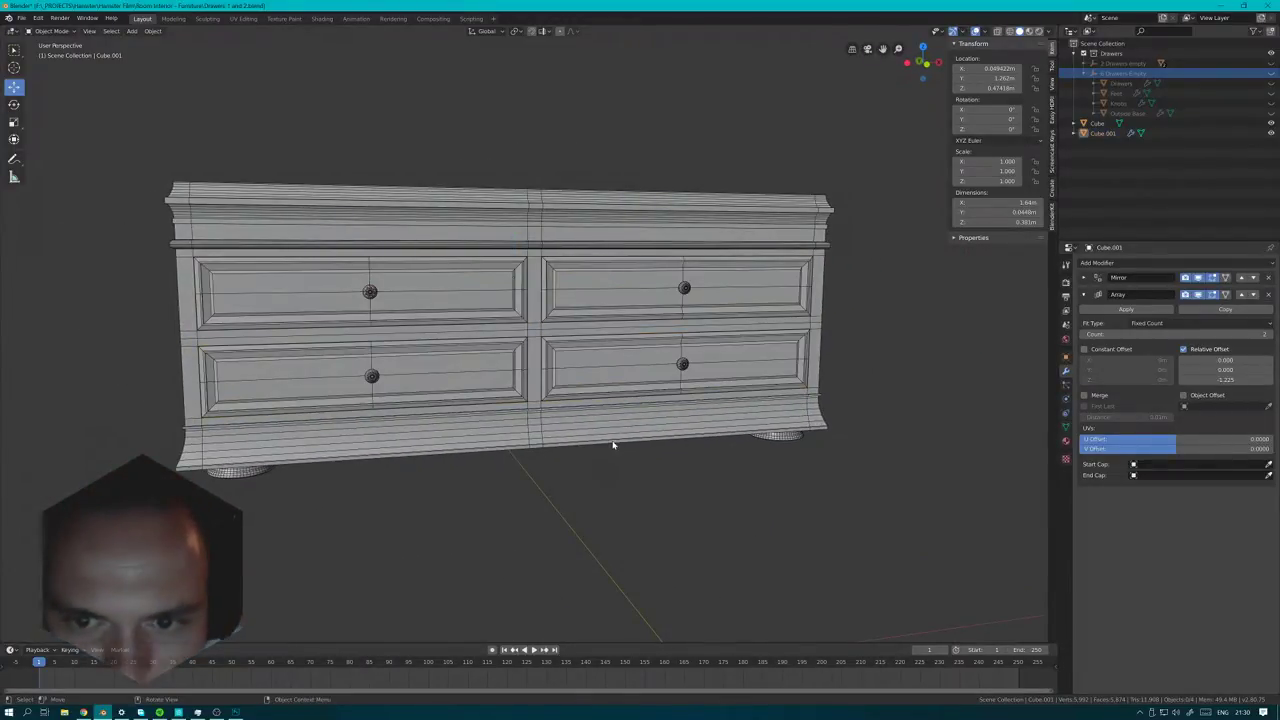
middle_click_drag(571, 440, 572, 348)
left_click(262, 455)
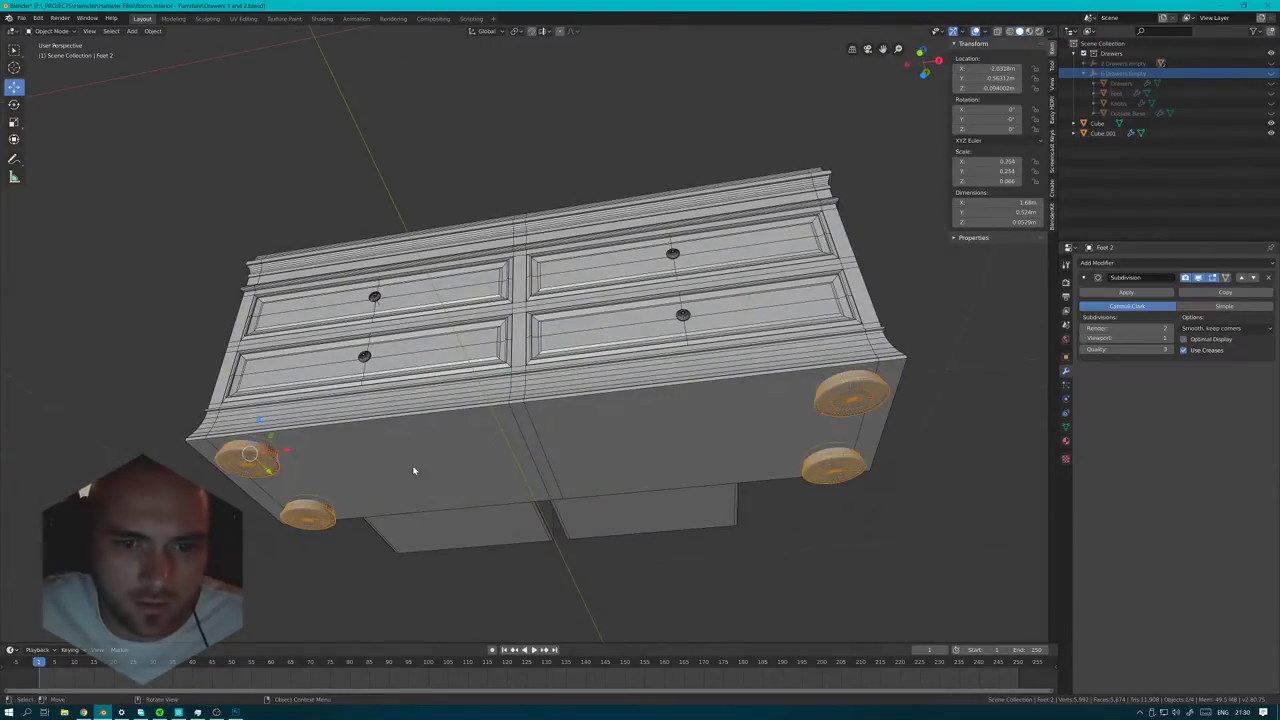
middle_click_drag(414, 471, 469, 462)
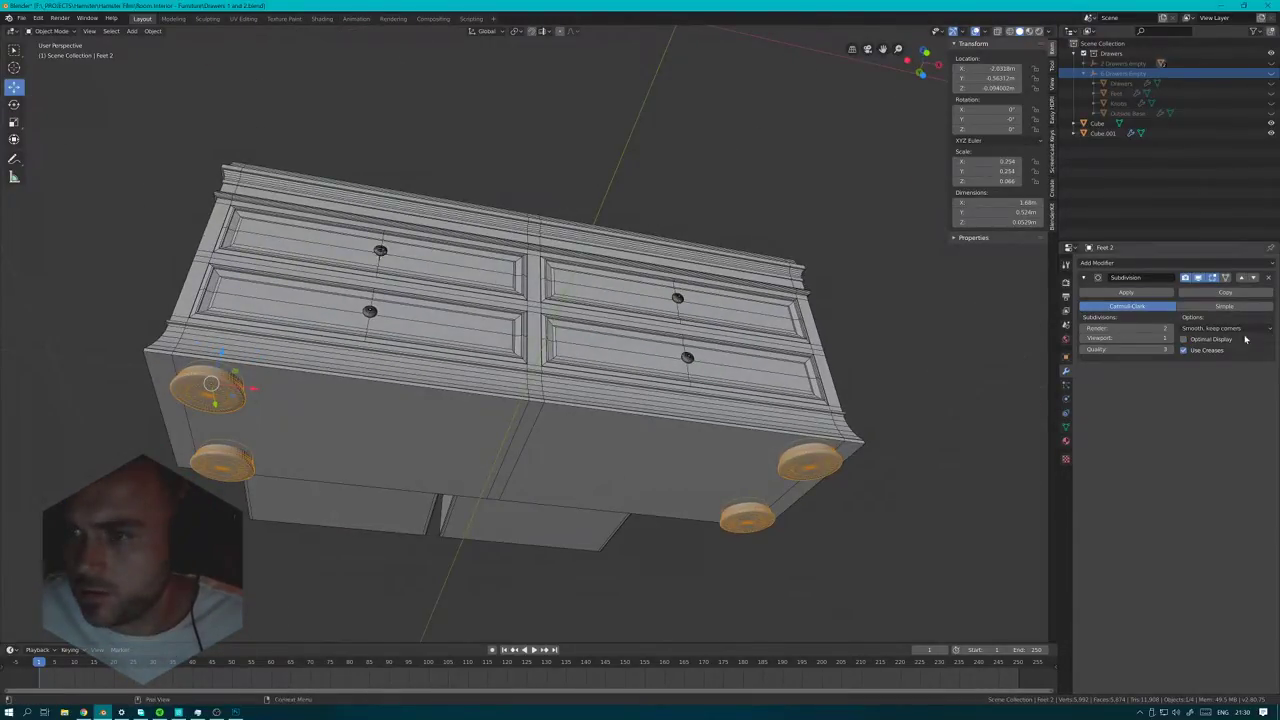
left_click(1094, 328)
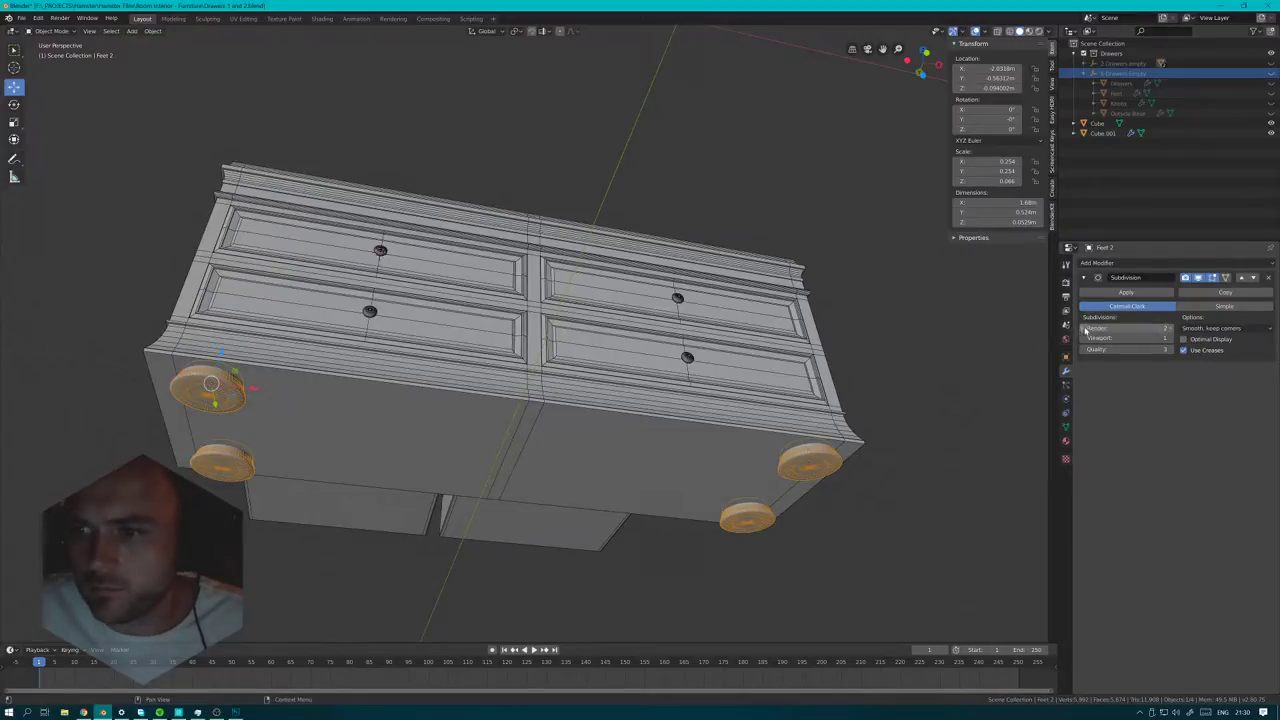
- Set the feet's origin to their geometric centre and shift them slightly along X to centre them under the cabinet
left_click(152, 31)
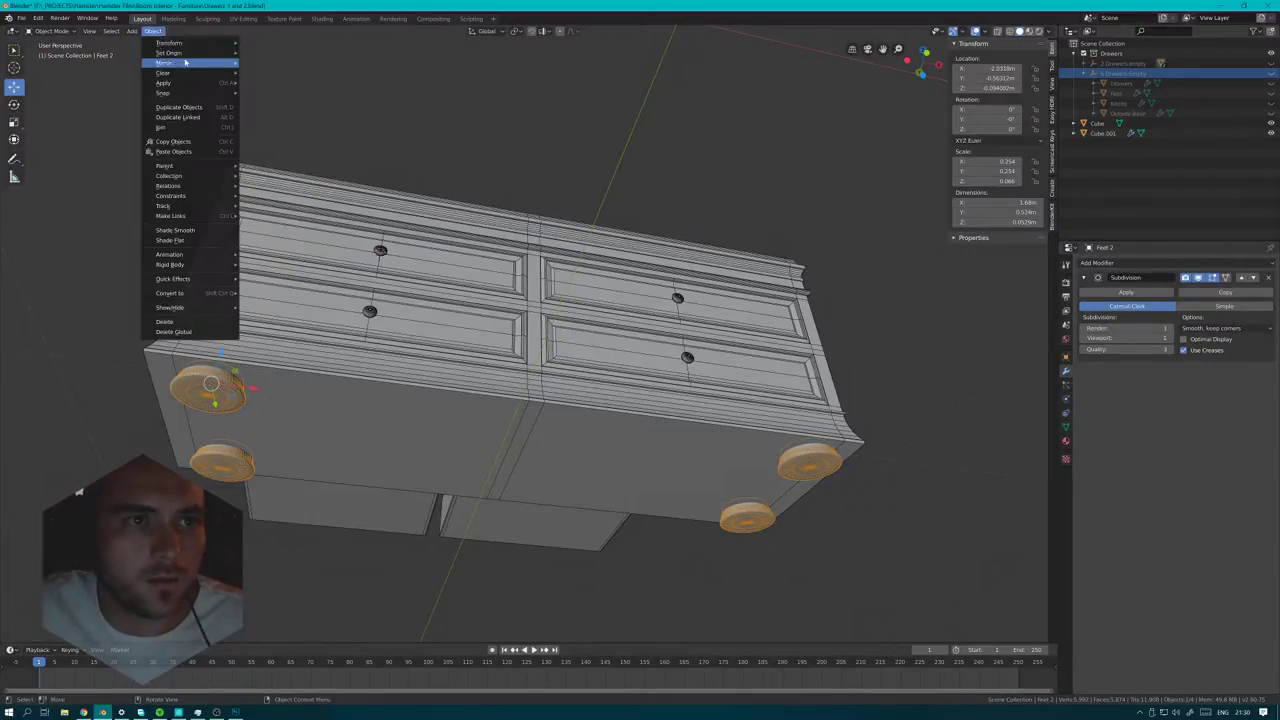
mouse_move(176, 53)
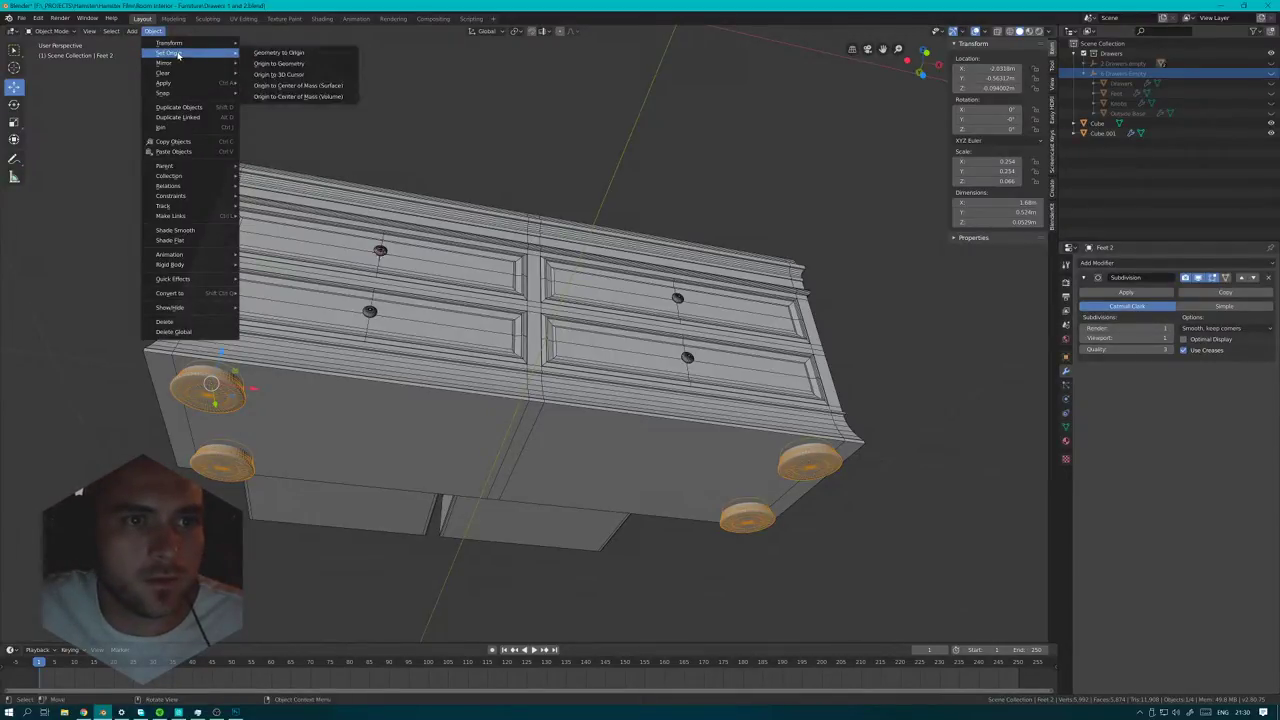
left_click(295, 74)
key("KP_1")
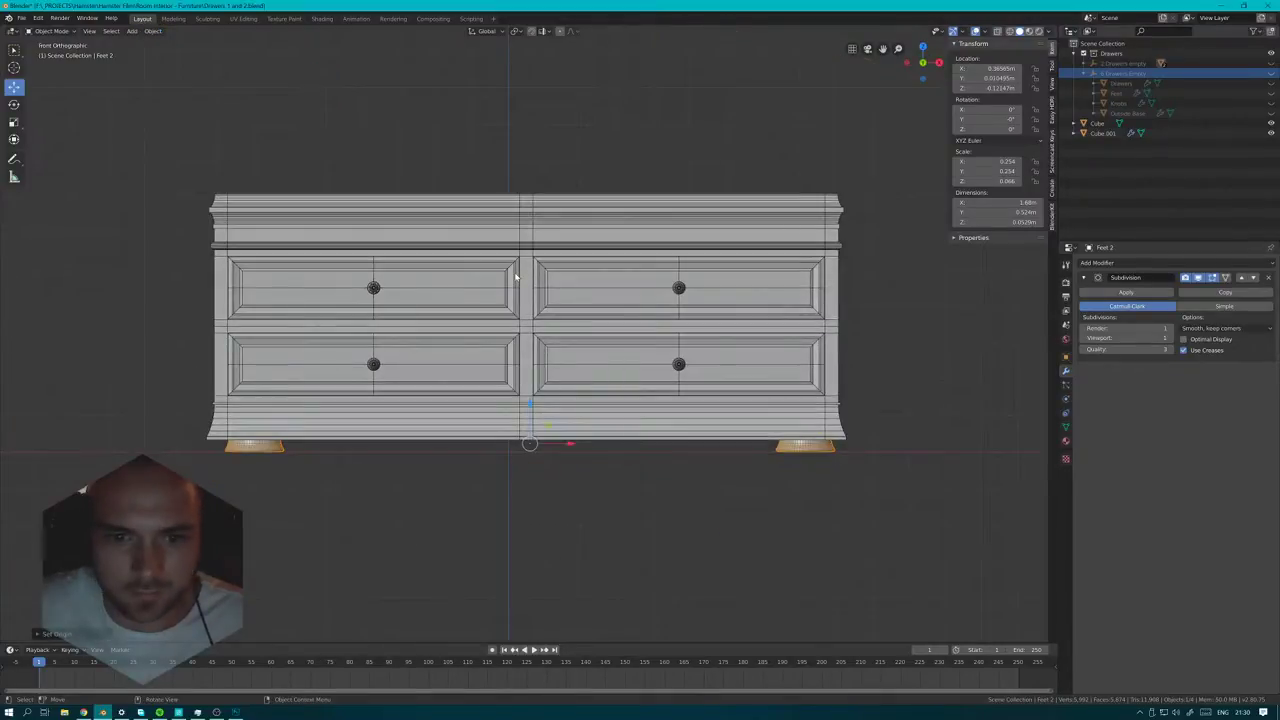
left_click_drag(575, 446, 568, 444)
- Delete the old drawer boxes object behind the cabinet
middle_click_drag(384, 409, 450, 440)
middle_click_drag(217, 351, 519, 259)
left_click(282, 377)
key("Delete")
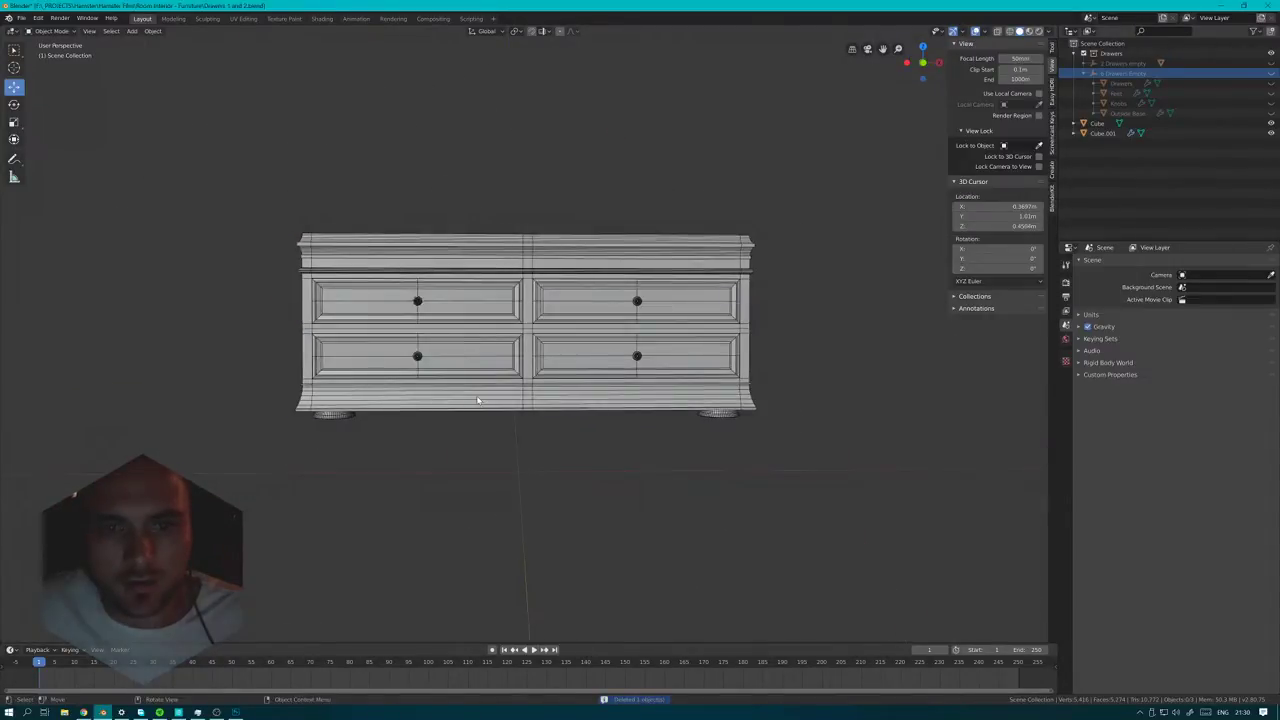
- Select the cabinet body and add a Bevel modifier to it
scroll(519, 259, "up", 2)
scroll(391, 347, "up", 1)
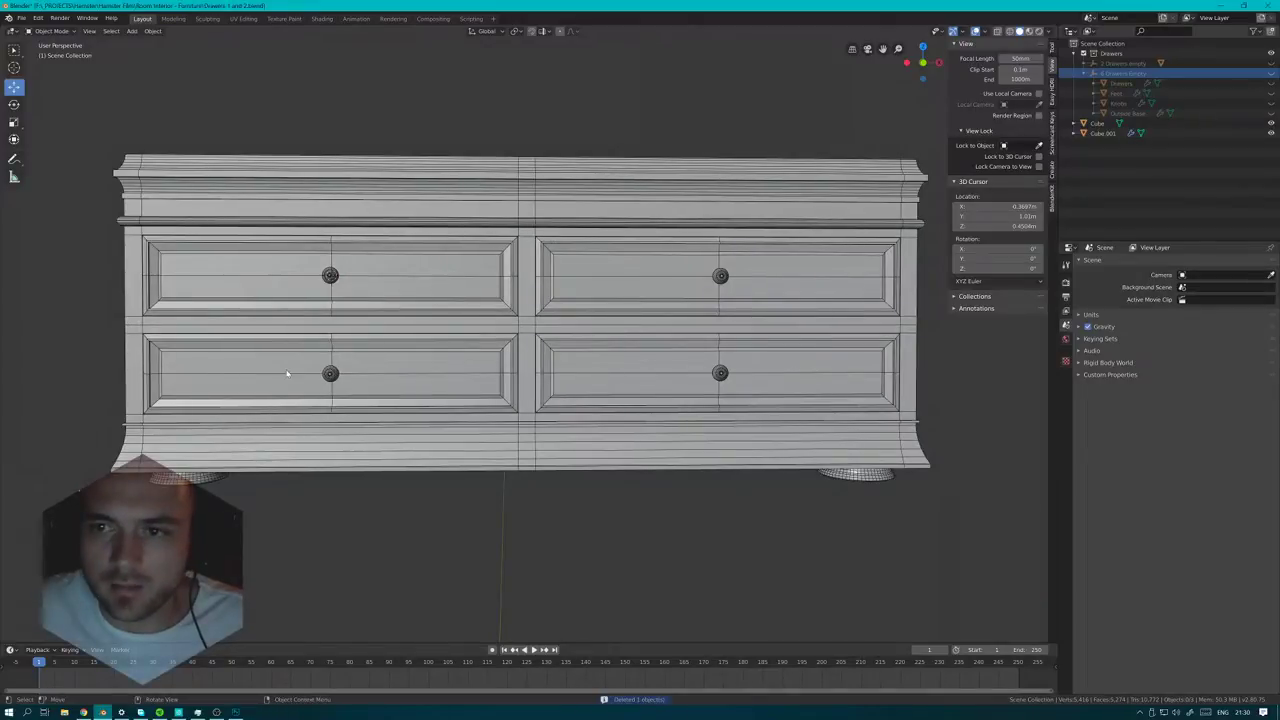
scroll(262, 377, "down", 3)
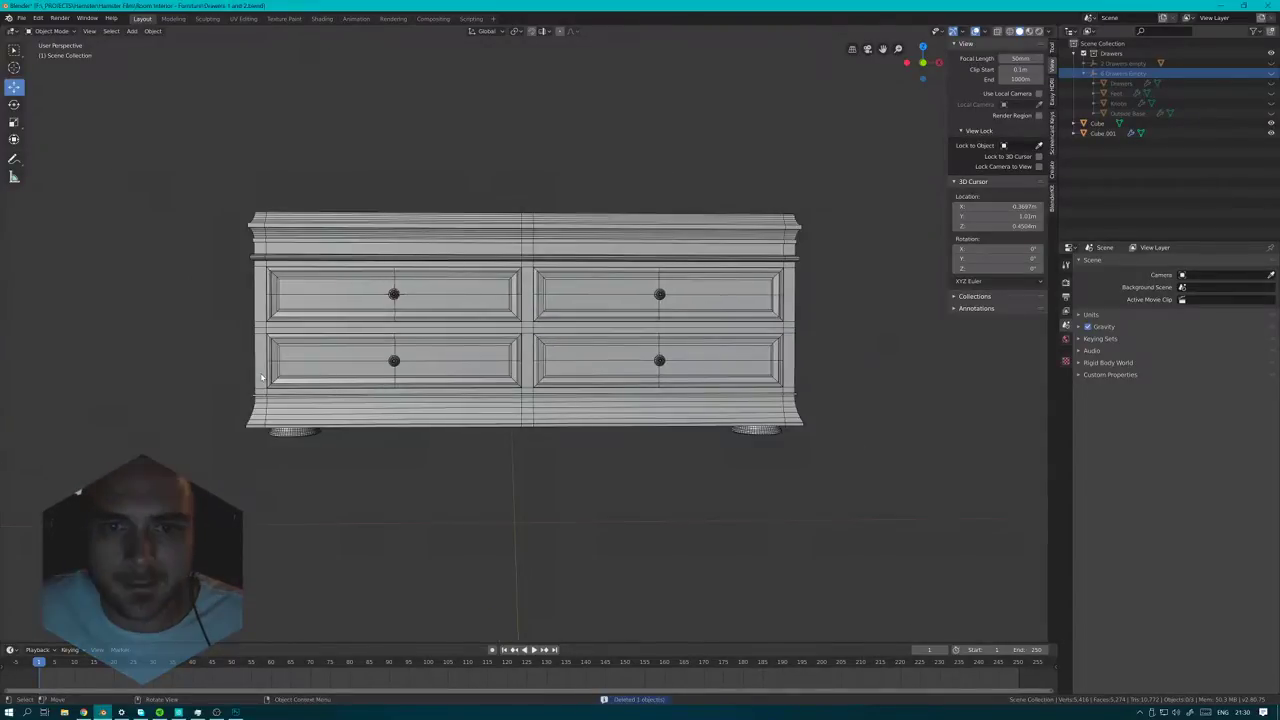
middle_click_drag(262, 377, 350, 372)
left_click(289, 254)
scroll(354, 314, "up", 3)
middle_click_drag(354, 314, 400, 322)
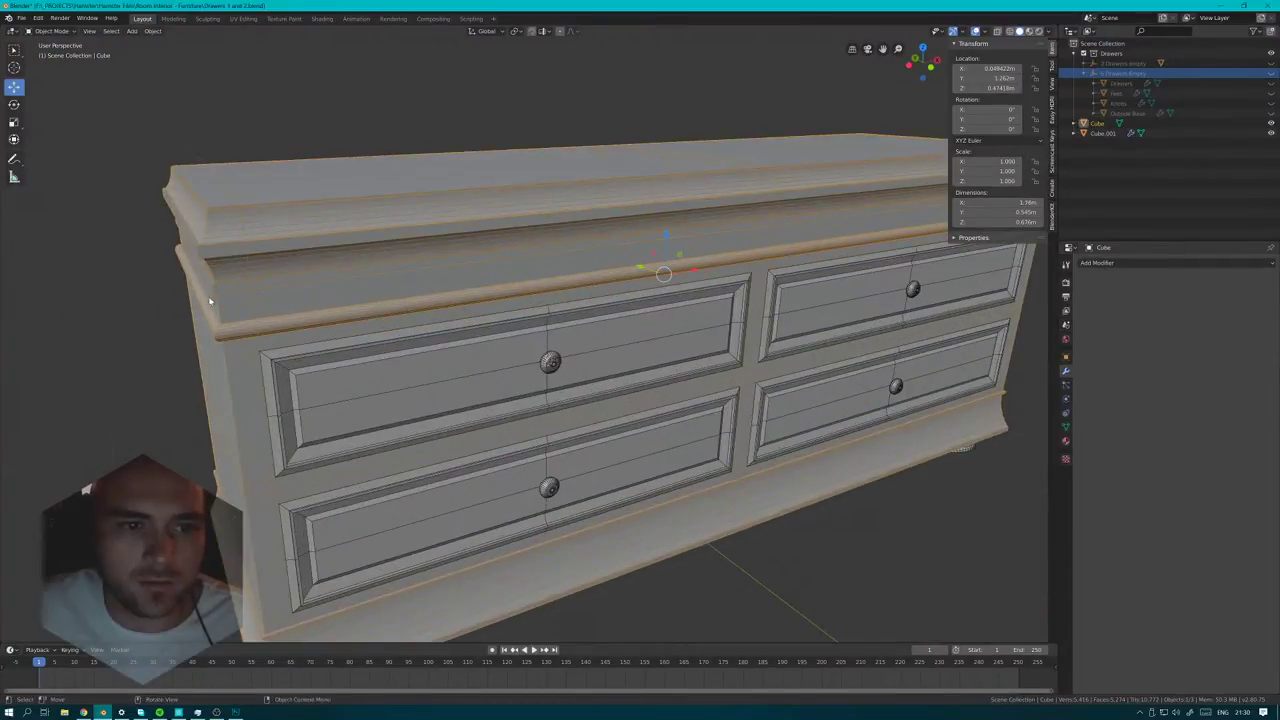
middle_click_drag(210, 301, 657, 355)
left_click(1100, 263)
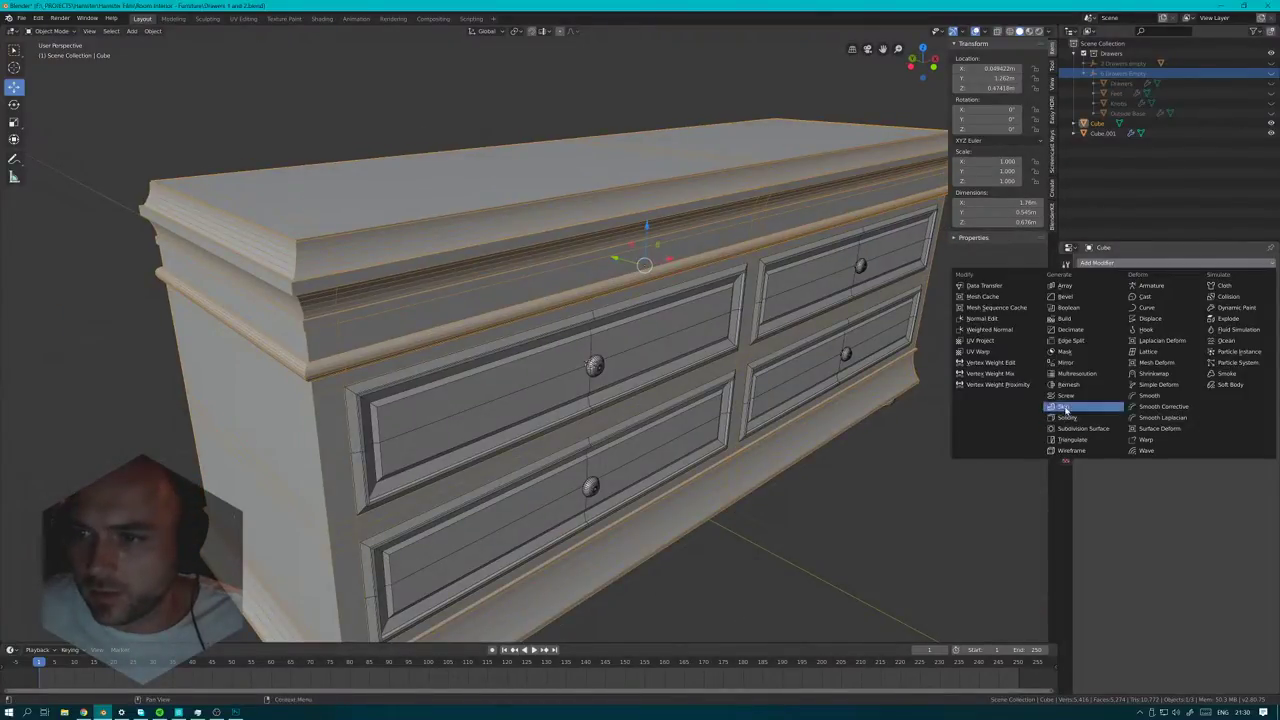
left_click(1097, 300)
- Limit the cabinet bevel by angle, turn off clamp overlap and set the bevel width to 0.003 m
middle_click_drag(307, 242, 443, 271, "shift")
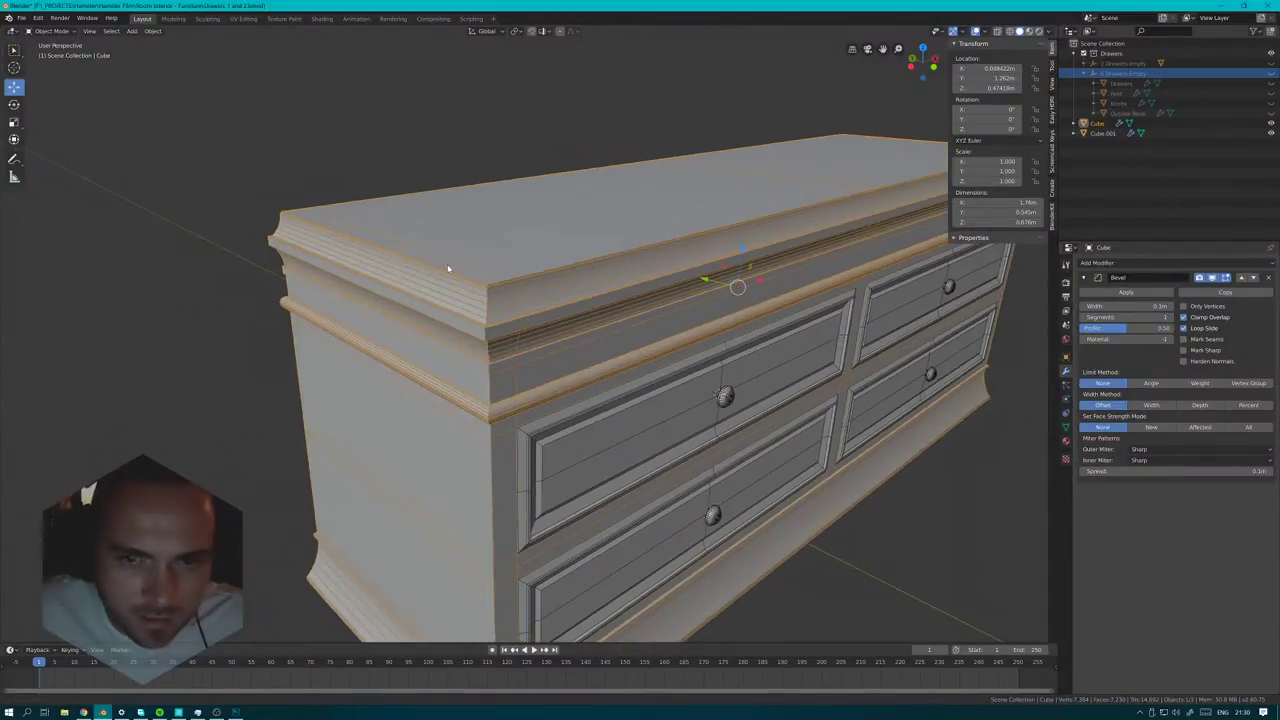
scroll(443, 271, "up", 3)
left_click(1151, 383)
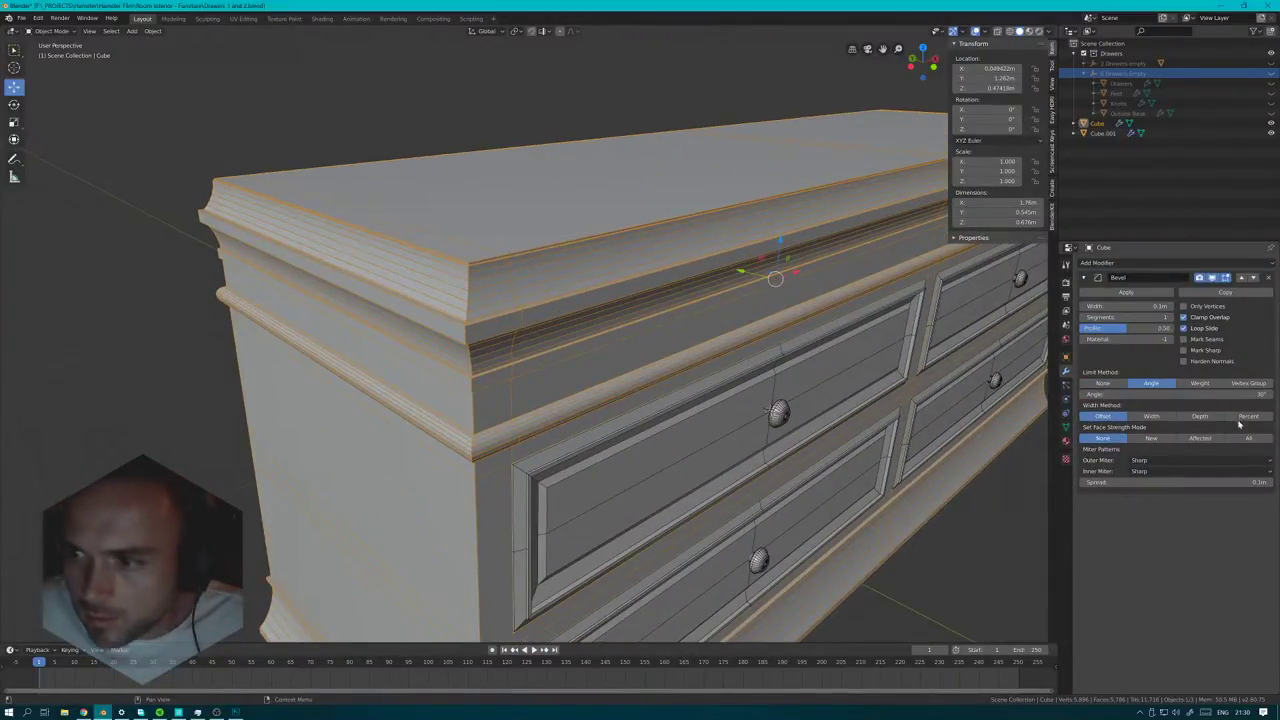
left_click(1199, 318)
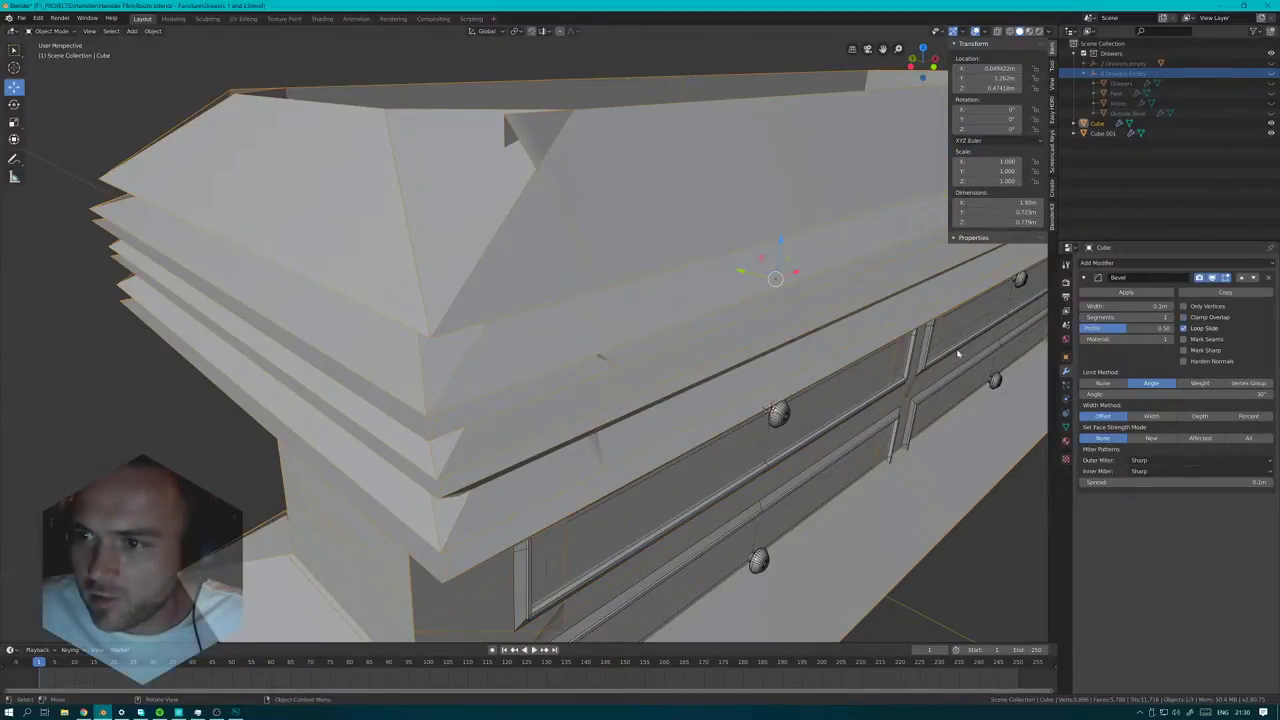
left_click_drag(1123, 306, 1088, 306)
- Set the cabinet bevel's angle limit to 24°
scroll(555, 340, "up", 3)
scroll(555, 340, "down", 2)
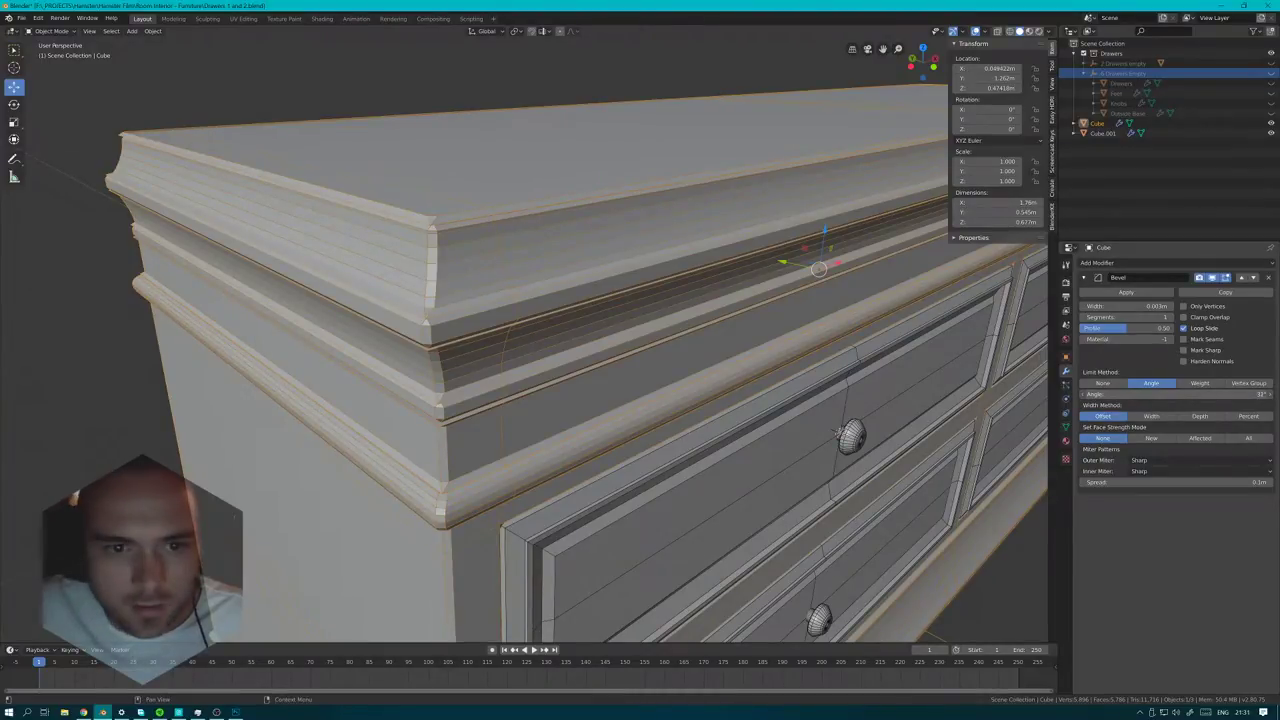
mouse_move(1175, 394)
left_mouse_down()
mouse_move(1190, 394)
mouse_move(1166, 394)
left_mouse_up()
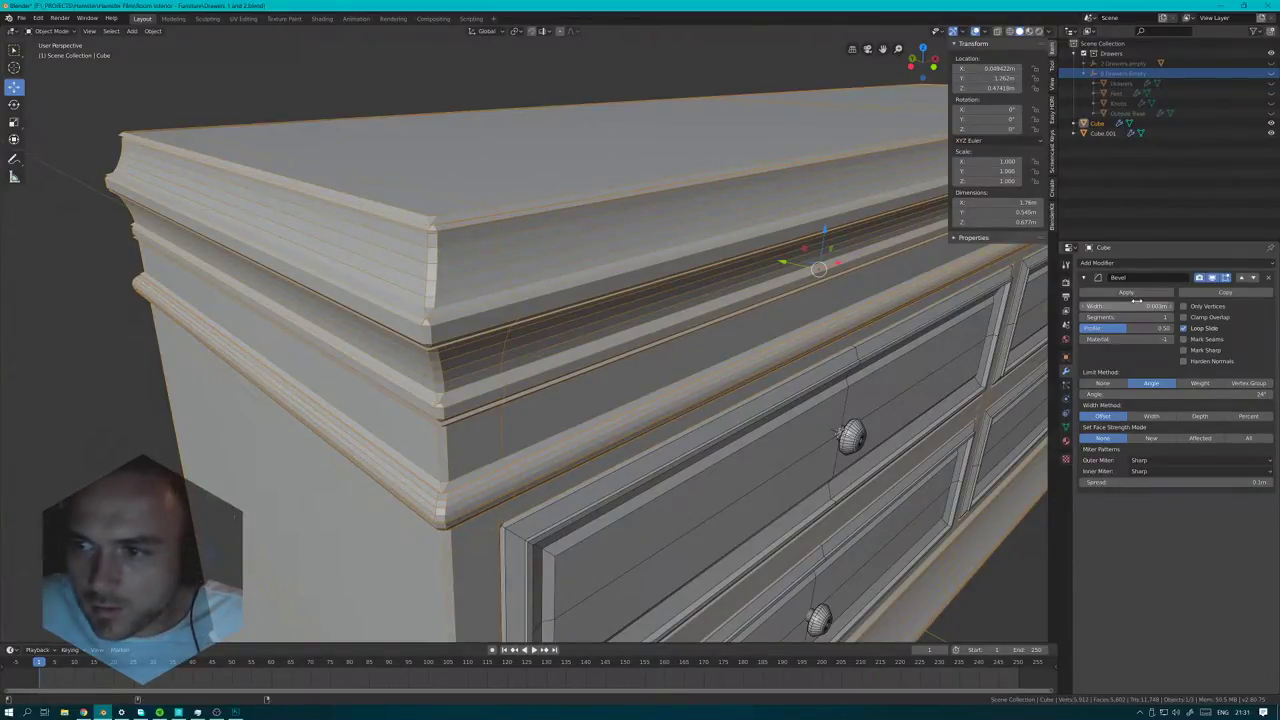
- Set the cabinet bevel's width to 0.001 m and compare the None and Angle limit methods, ending on Angle
left_click_drag(1137, 305, 1130, 306)
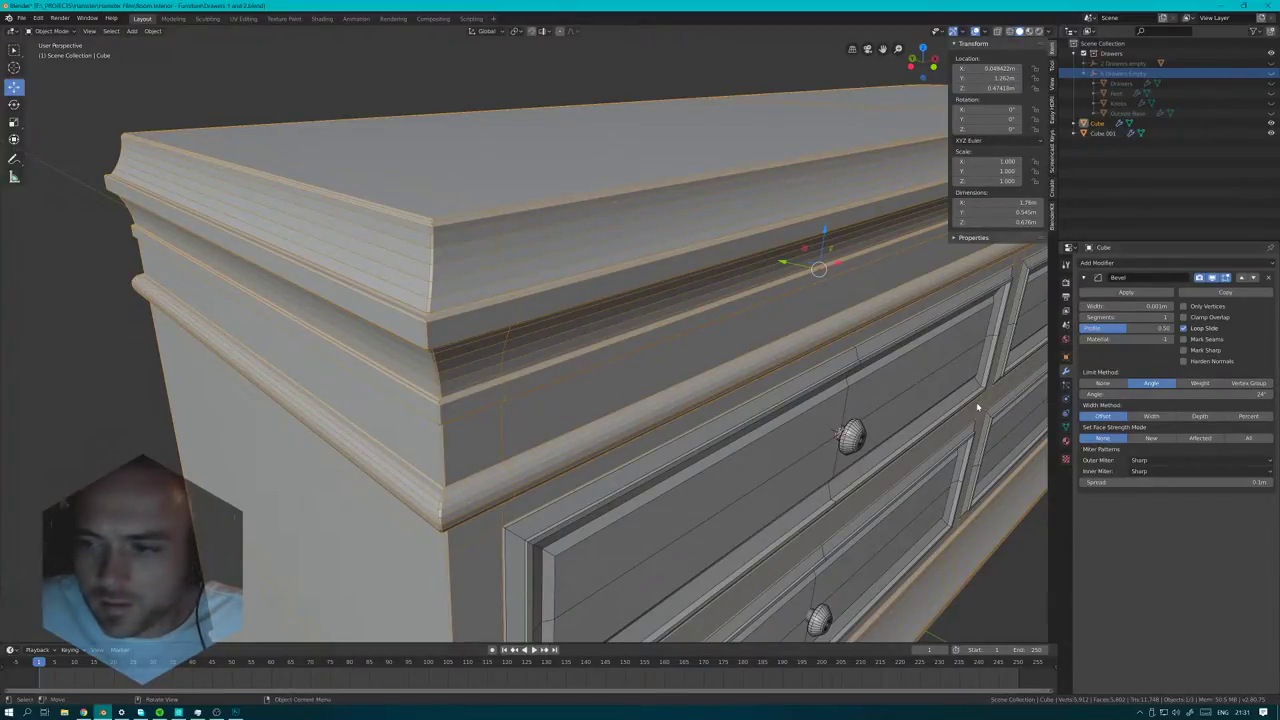
left_click(1103, 383)
middle_click_drag(564, 296, 531, 277)
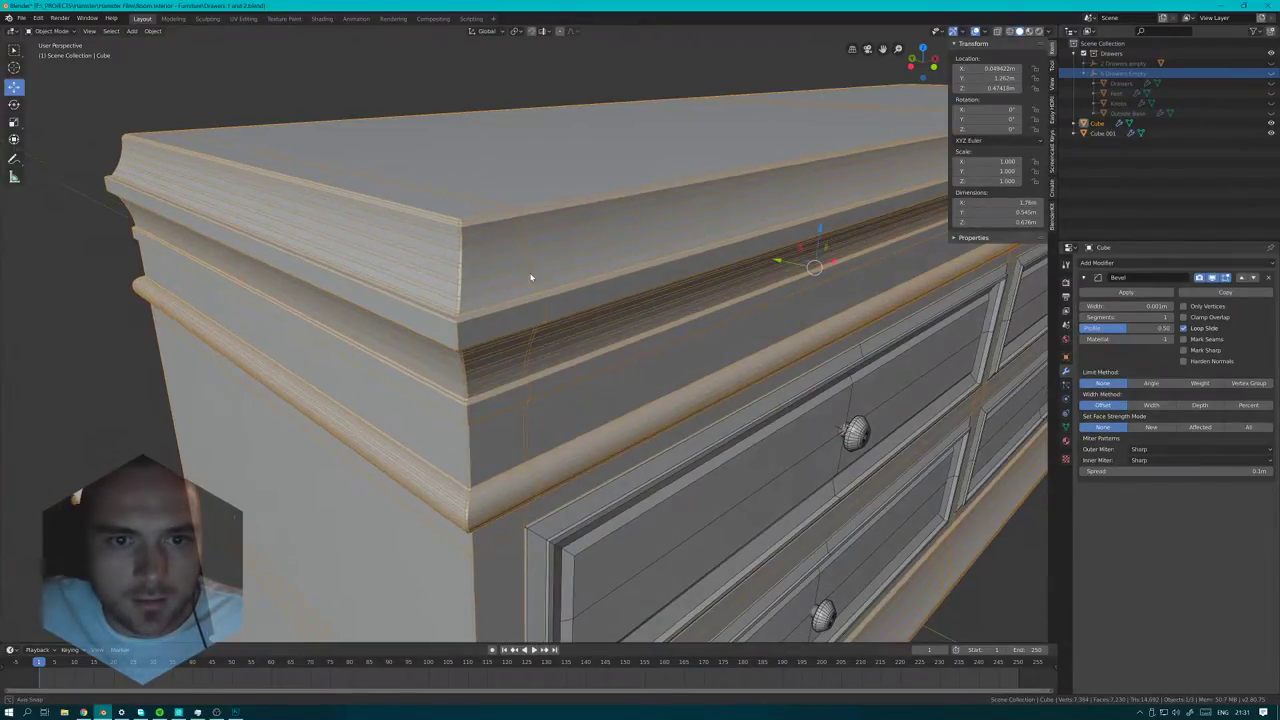
left_click(1149, 384)
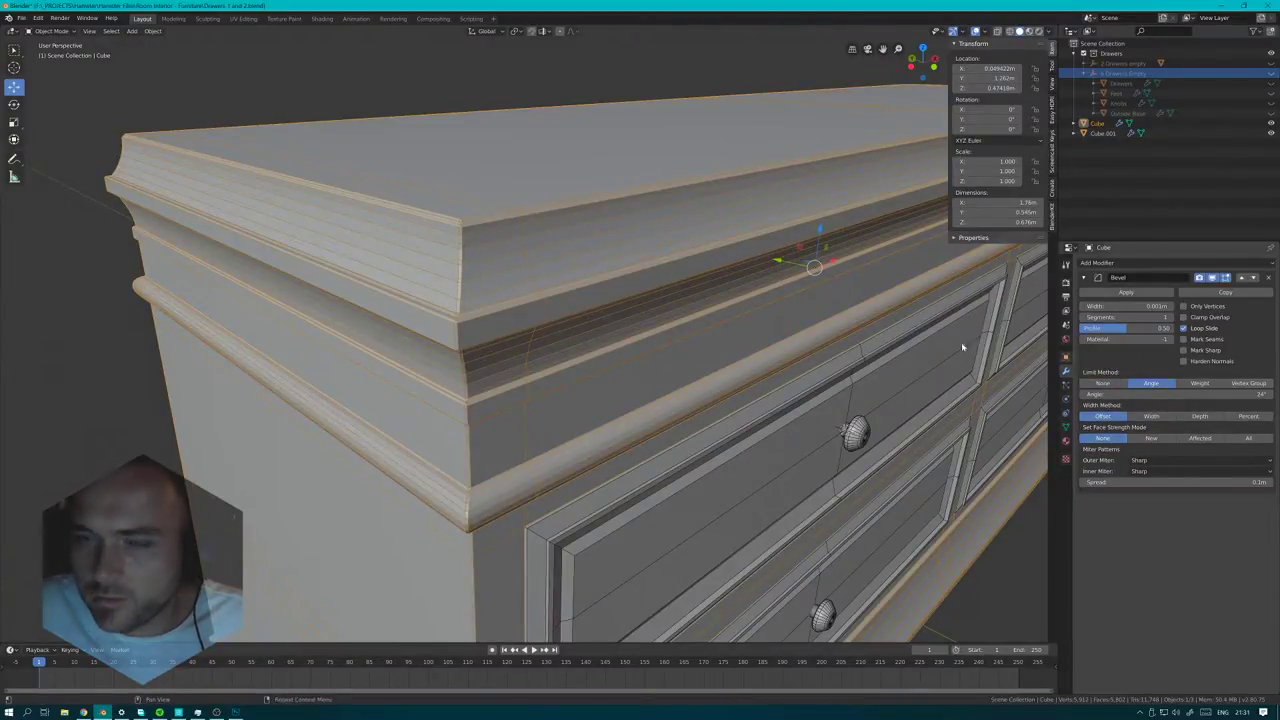
middle_click_drag(961, 346, 427, 257)
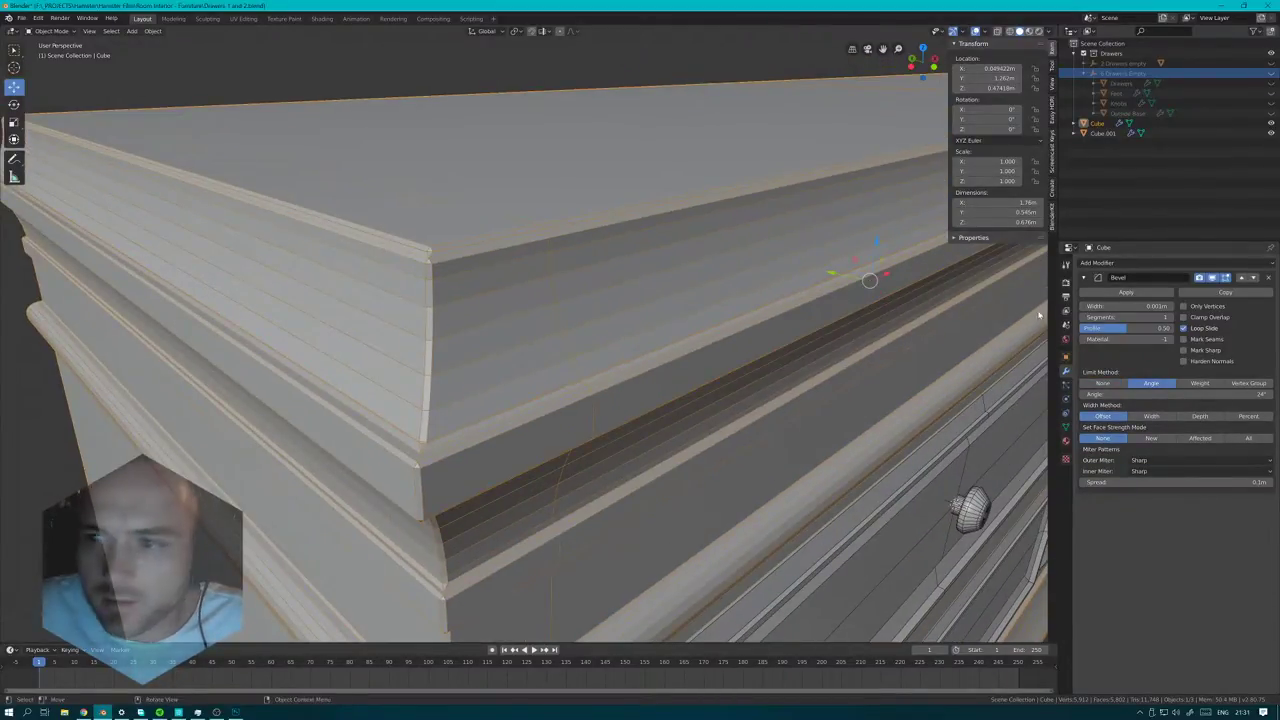
- Raise the cabinet bevel's segments to 3, checking the moulded corners from both ends
left_click(1170, 318)
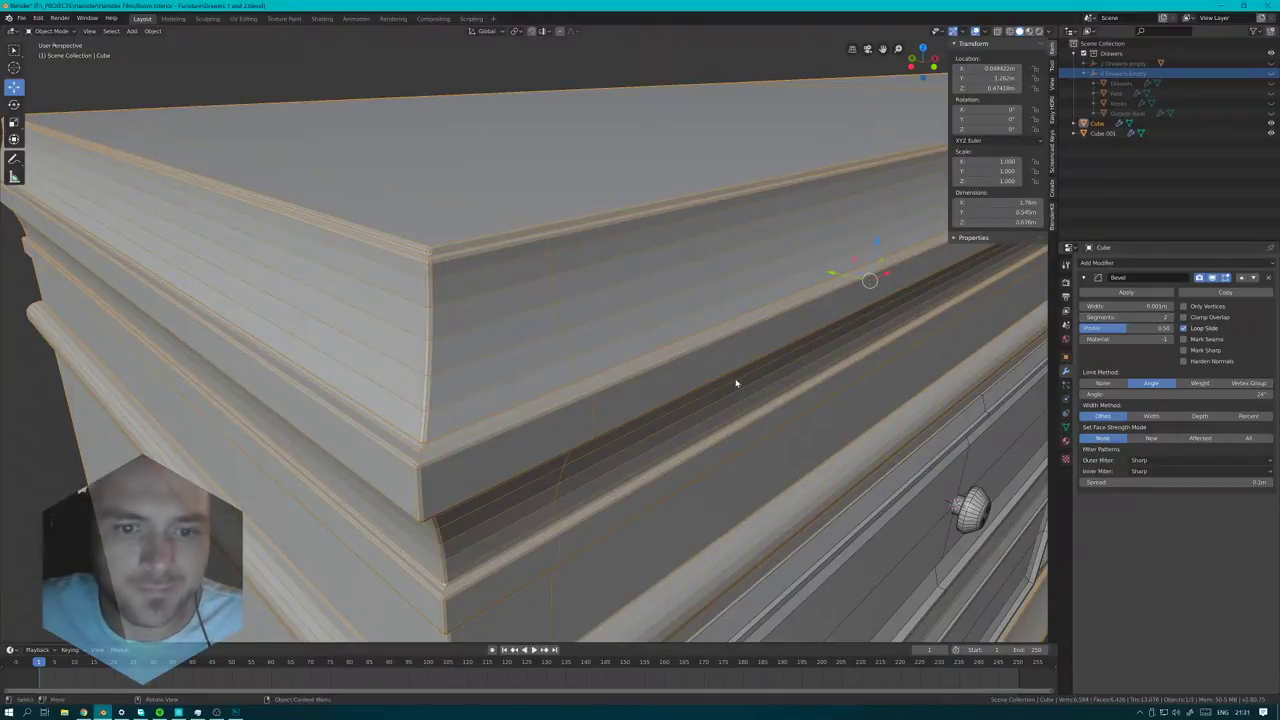
scroll(686, 397, "down", 4)
middle_click_drag(686, 397, 652, 345)
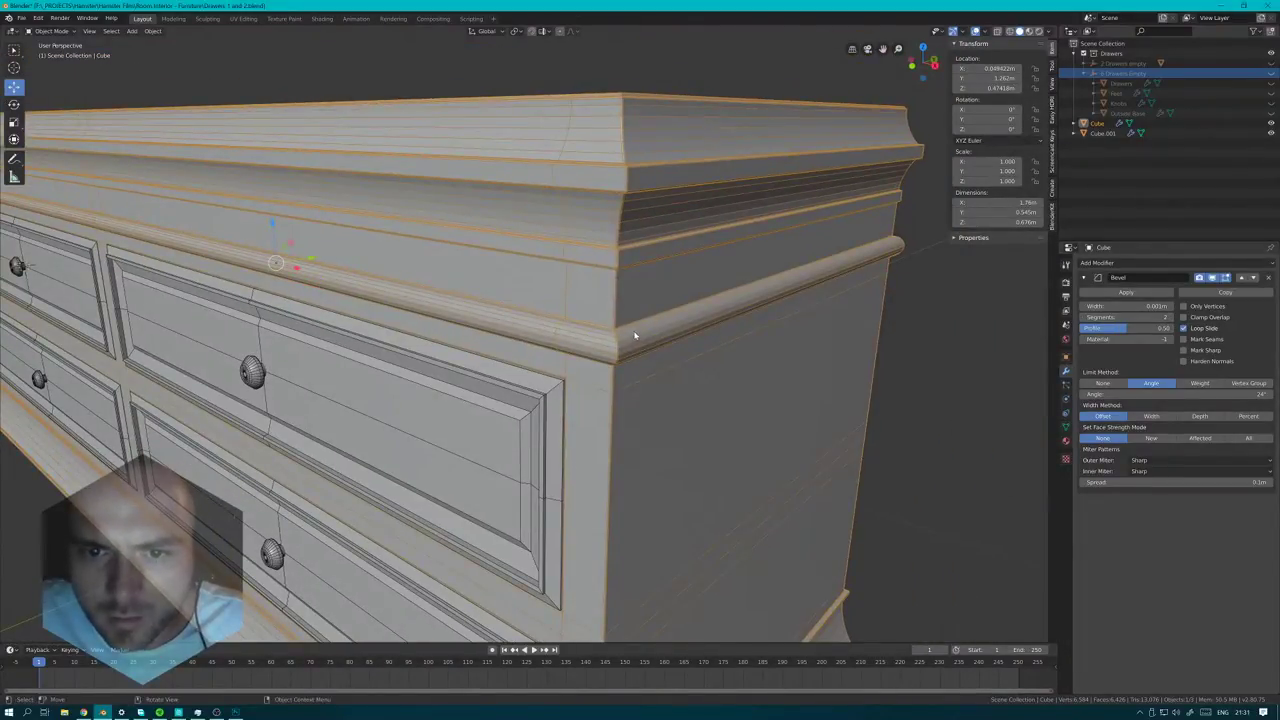
scroll(635, 334, "down", 4)
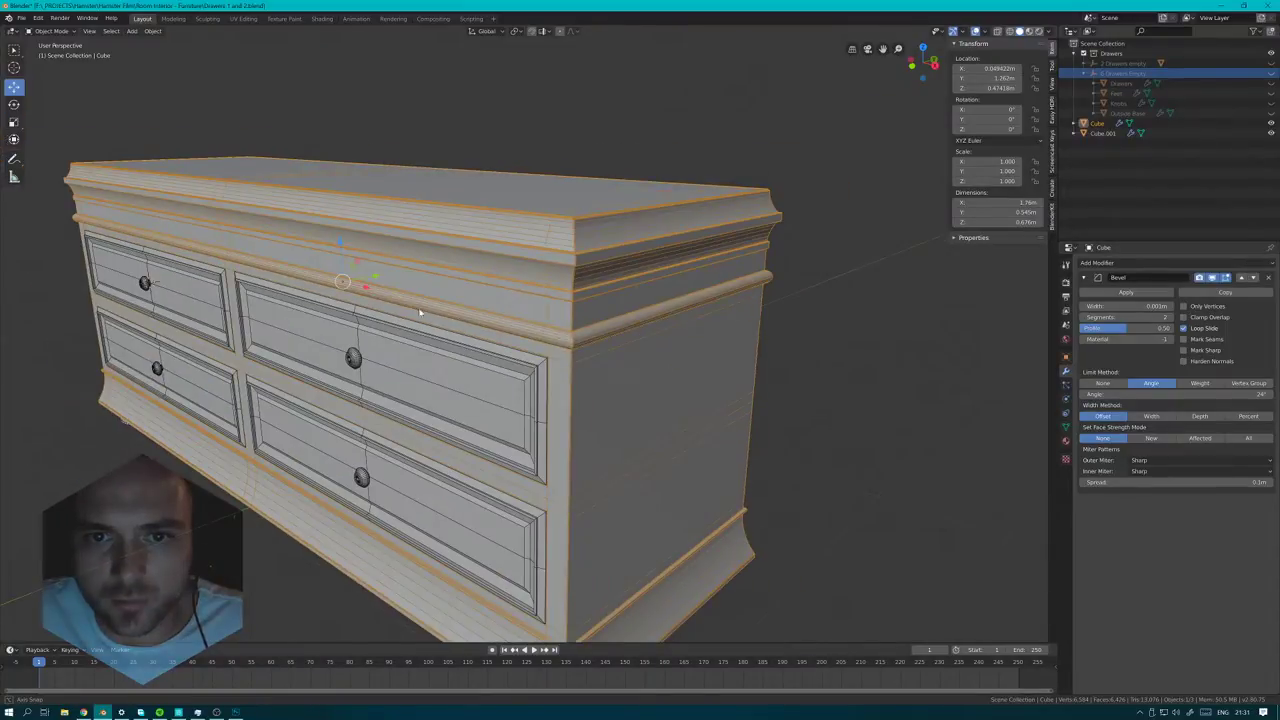
middle_click_drag(421, 312, 673, 322)
scroll(673, 322, "up", 5)
middle_click_drag(410, 341, 618, 467)
left_click(1167, 317)
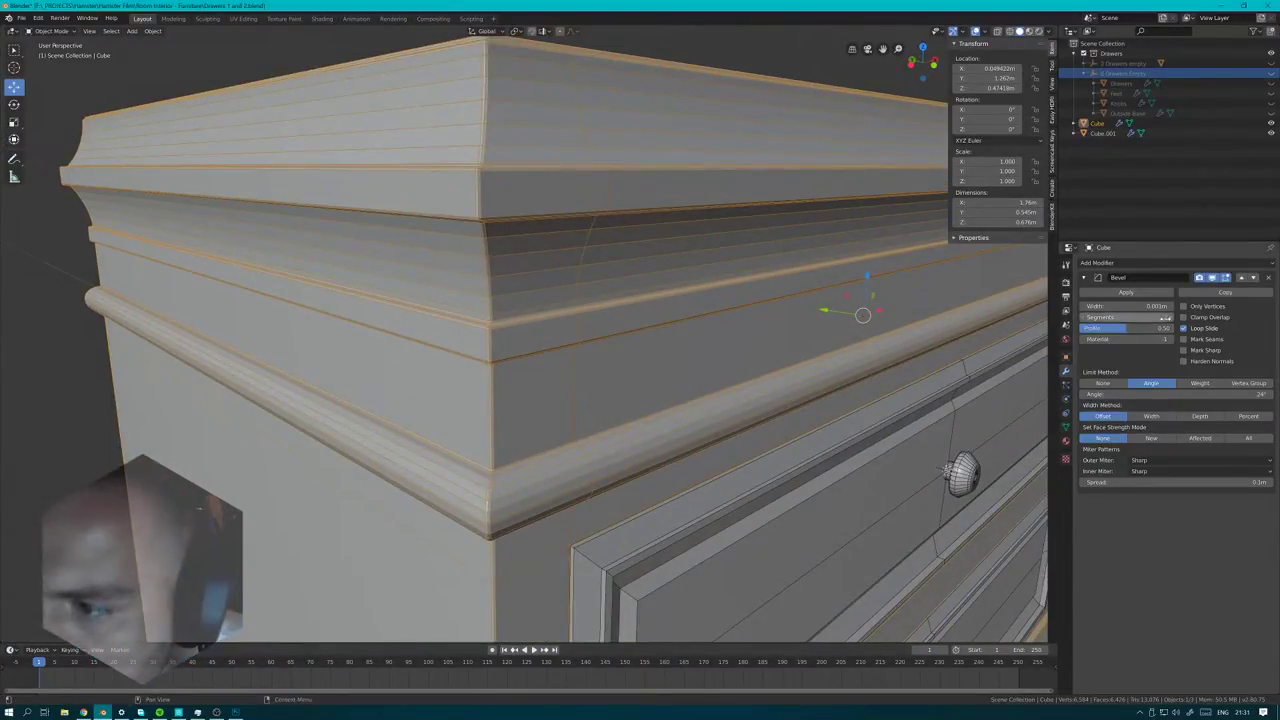
left_click(1167, 317)
left_click(1167, 317)
middle_click_drag(595, 243, 614, 265)
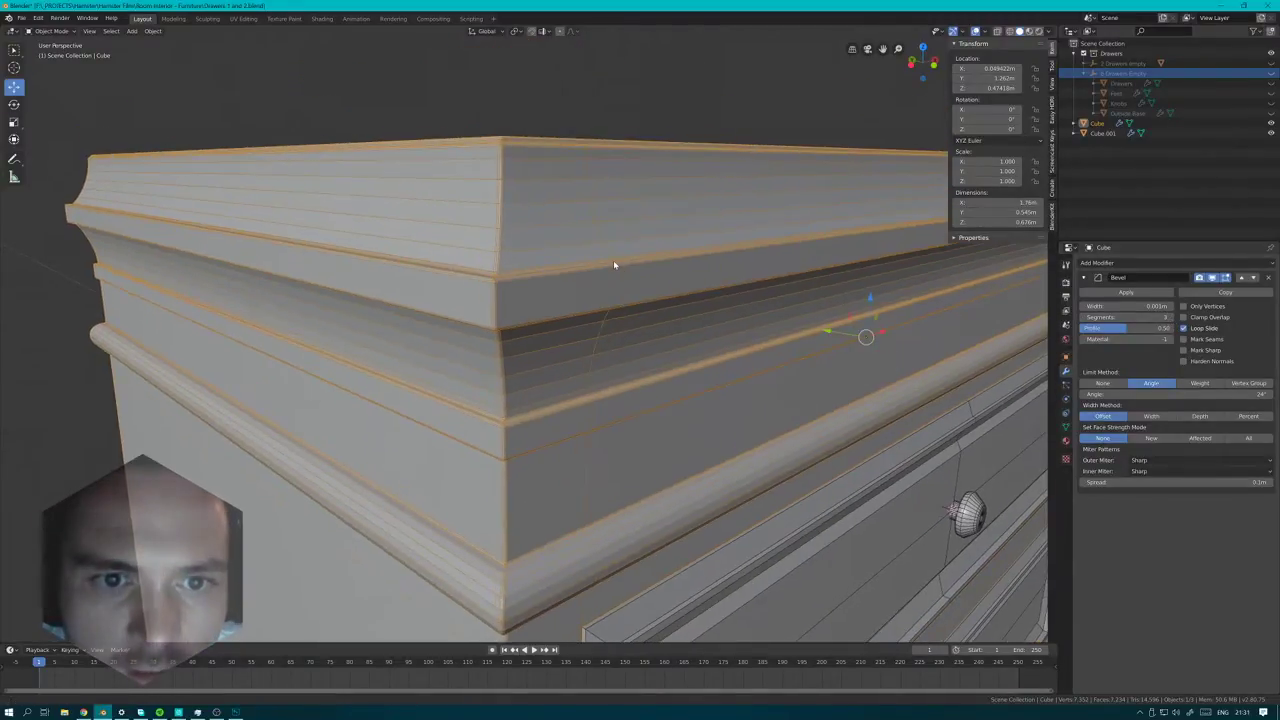
scroll(625, 273, "down", 3)
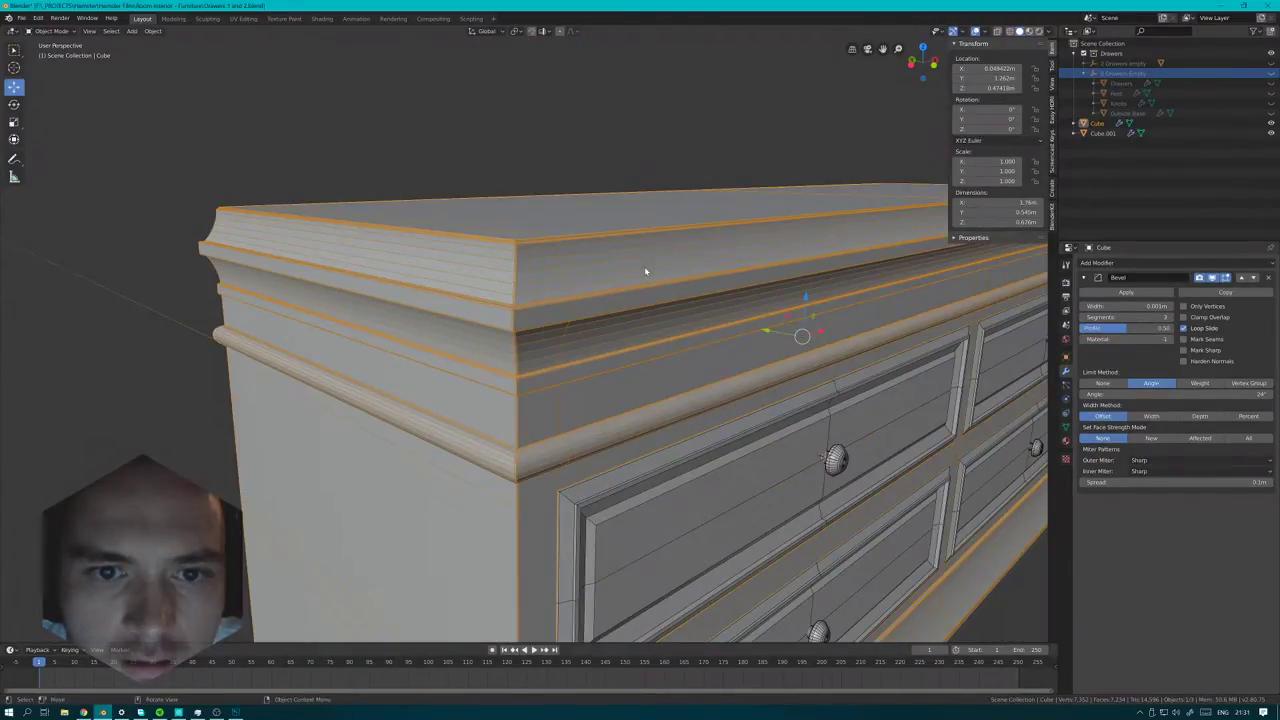
- Check the cabinet body's bevel settings, select the drawer fronts and add a Bevel modifier to them
middle_click_drag(735, 372, 705, 272)
left_click(569, 264)
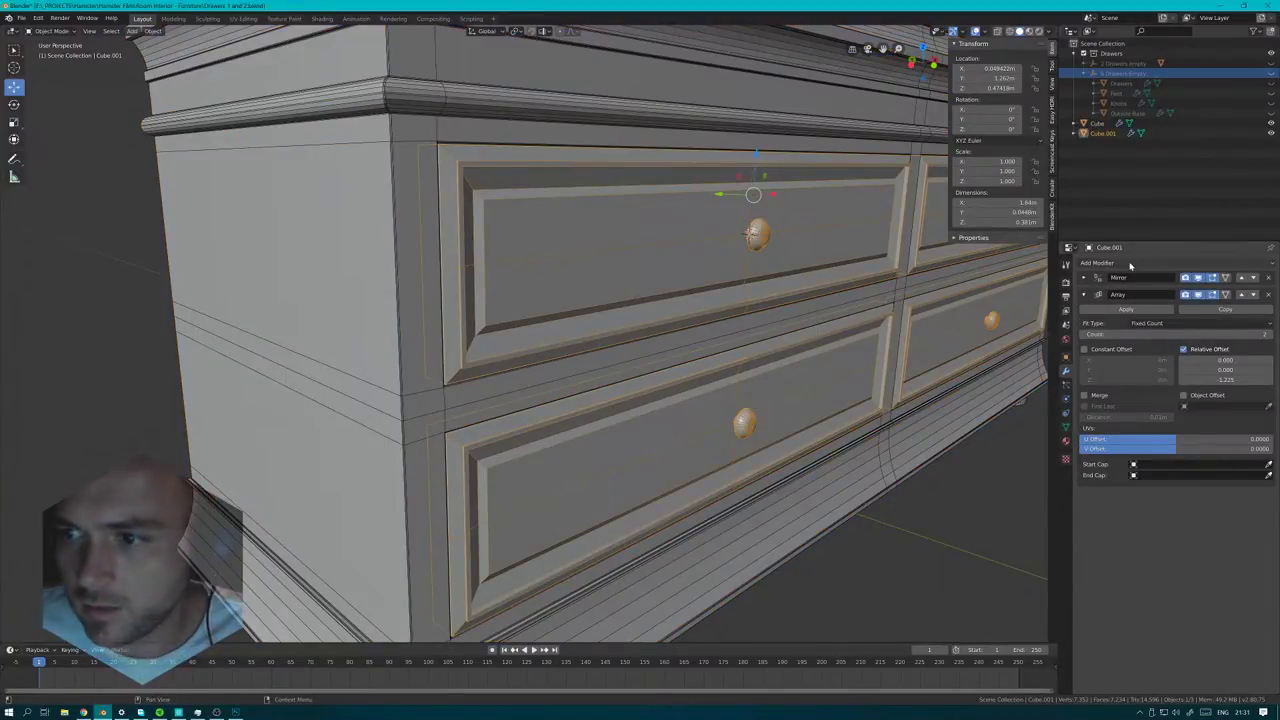
left_click(414, 220)
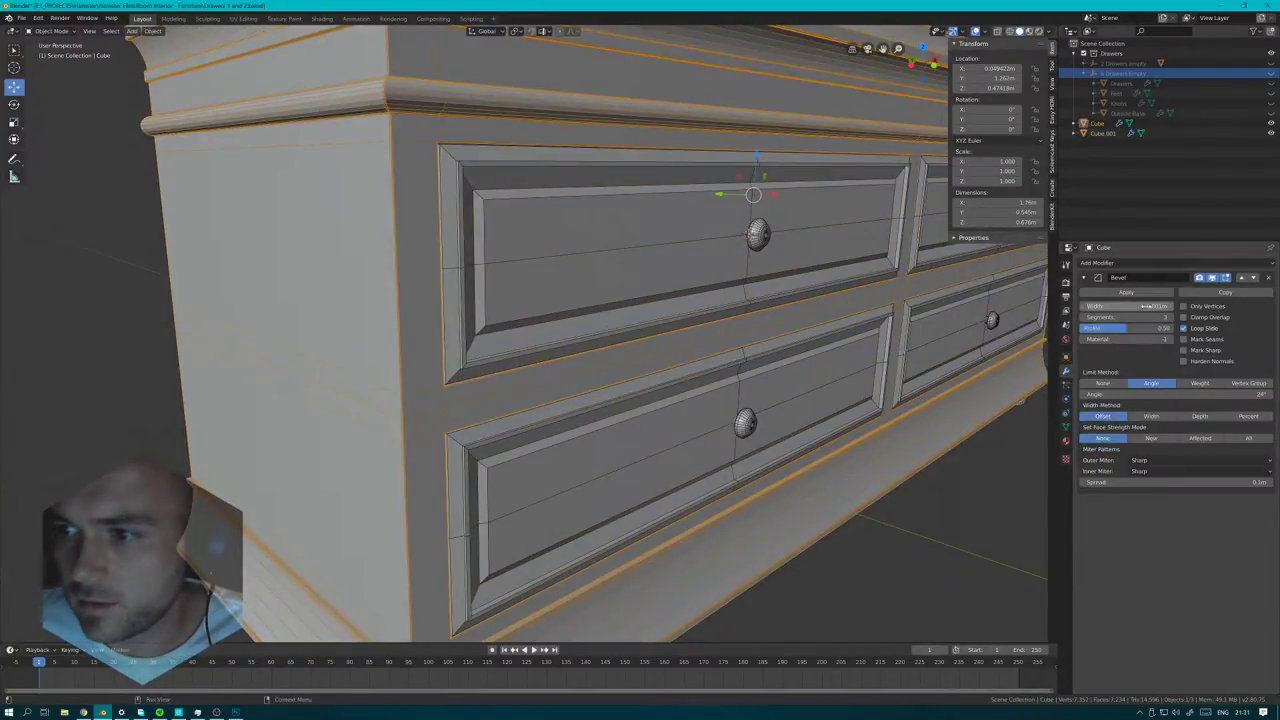
left_click(650, 254)
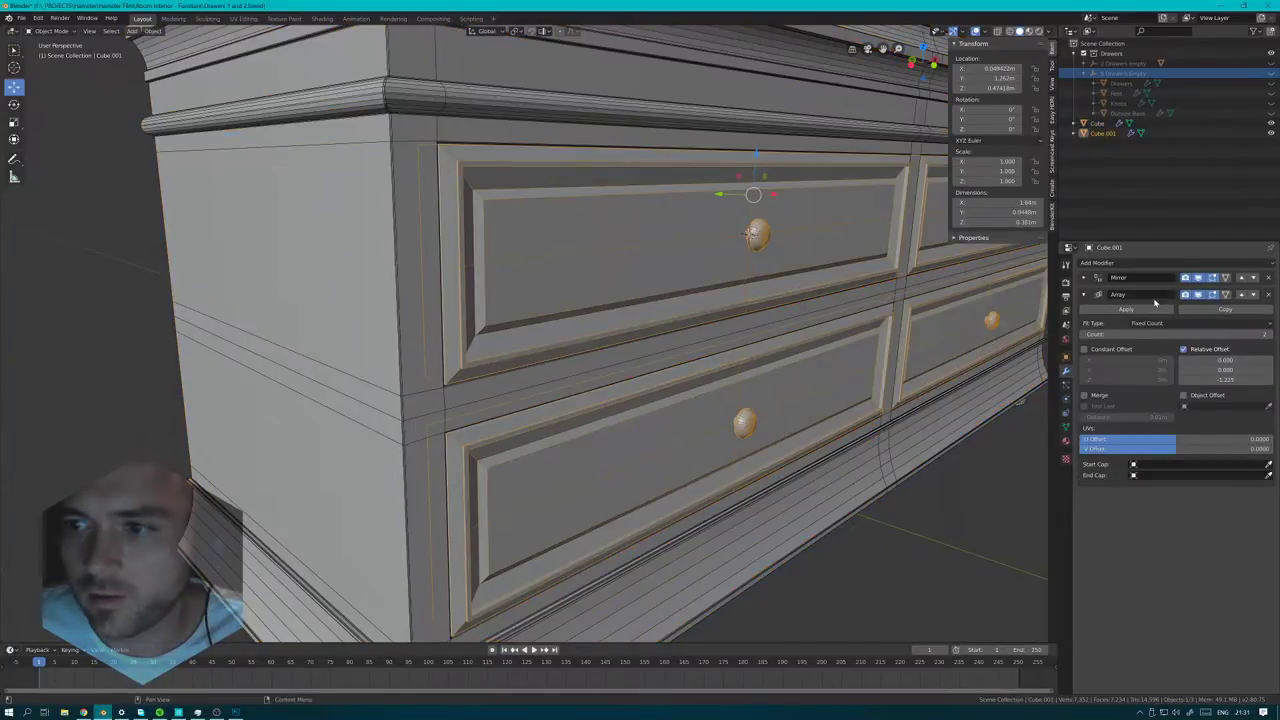
left_click(1122, 263)
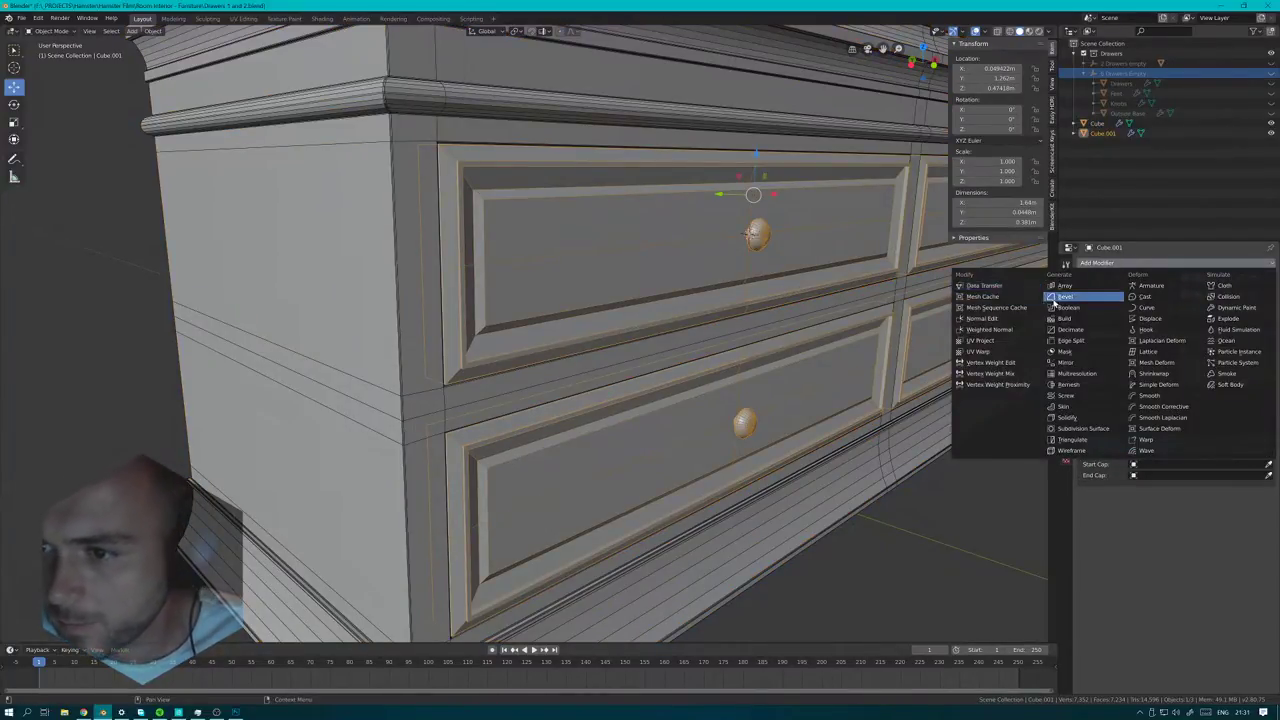
left_click(1075, 296)
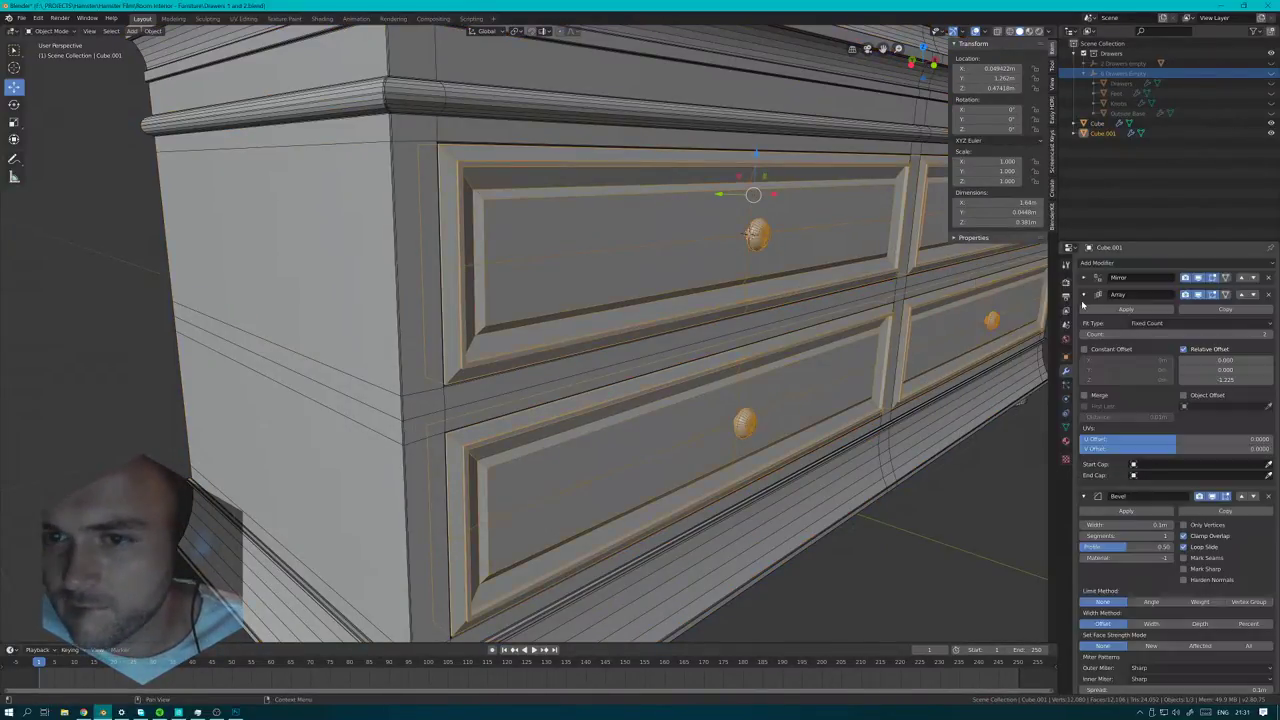
left_click(1085, 497)
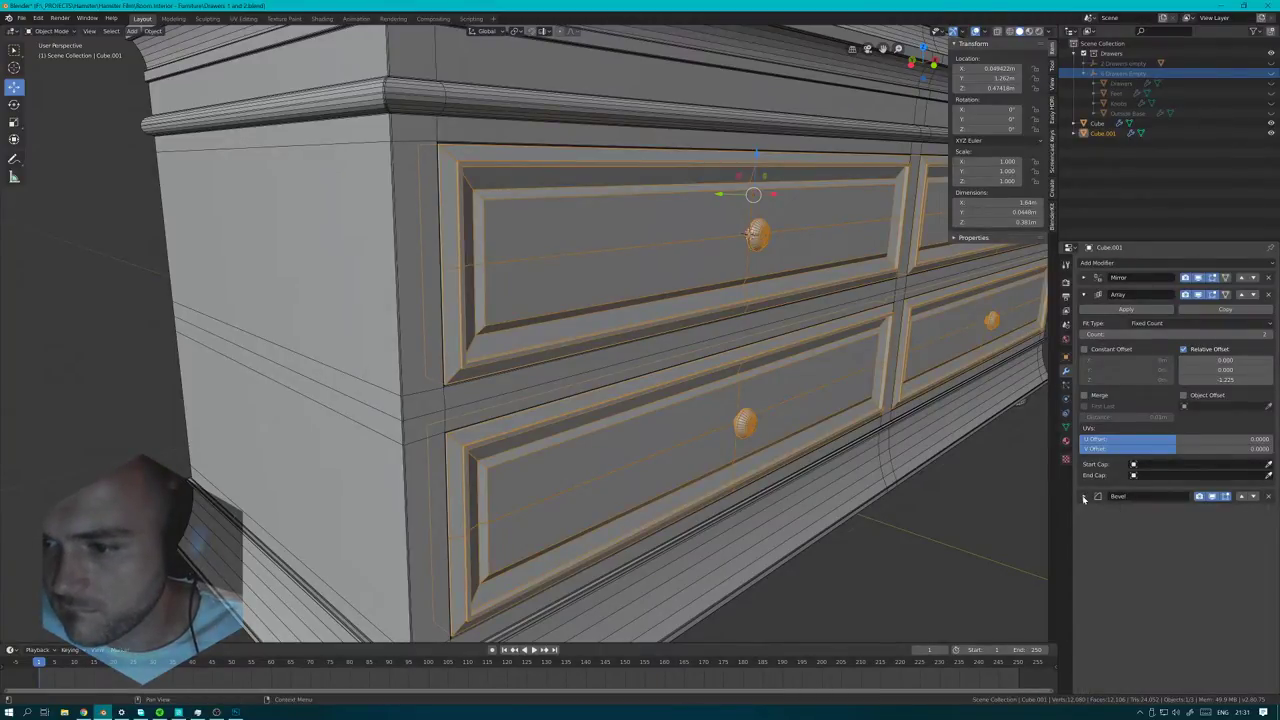
left_click(1084, 497)
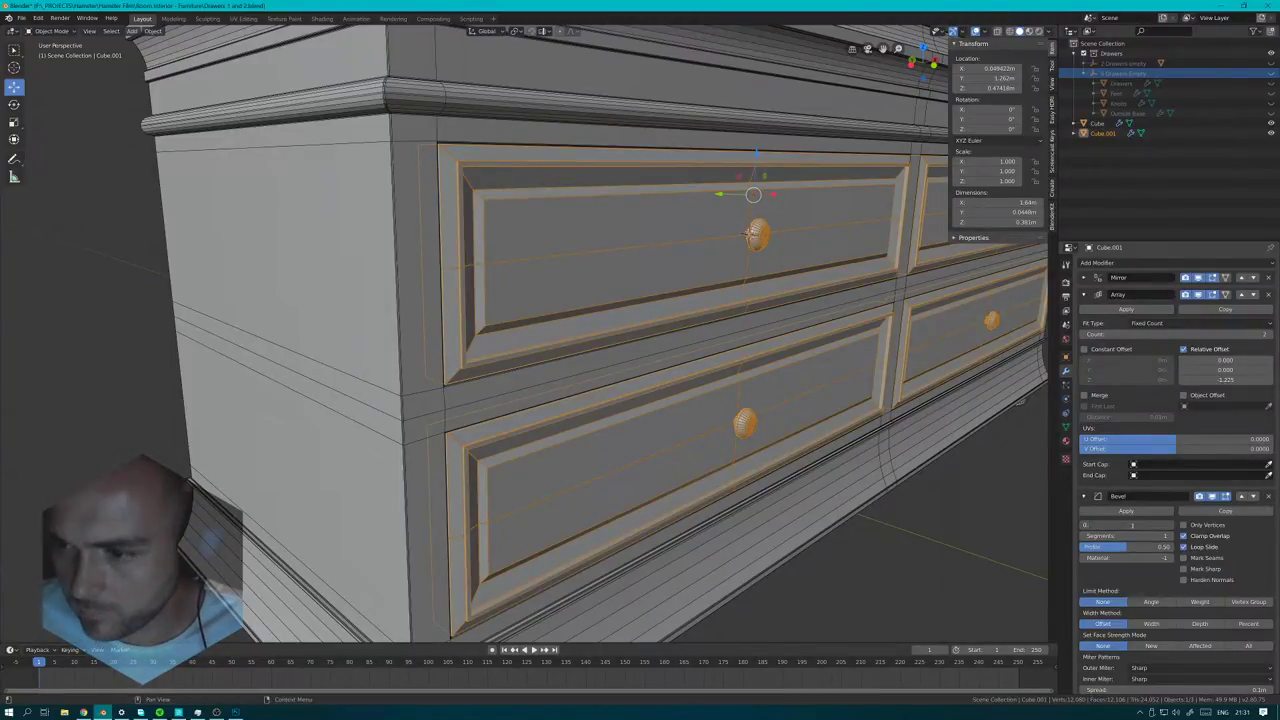
- Set the drawer fronts' bevel to 0.001 m width and 3 segments, limited by angle
key("Return")
type("3")
key("Return")
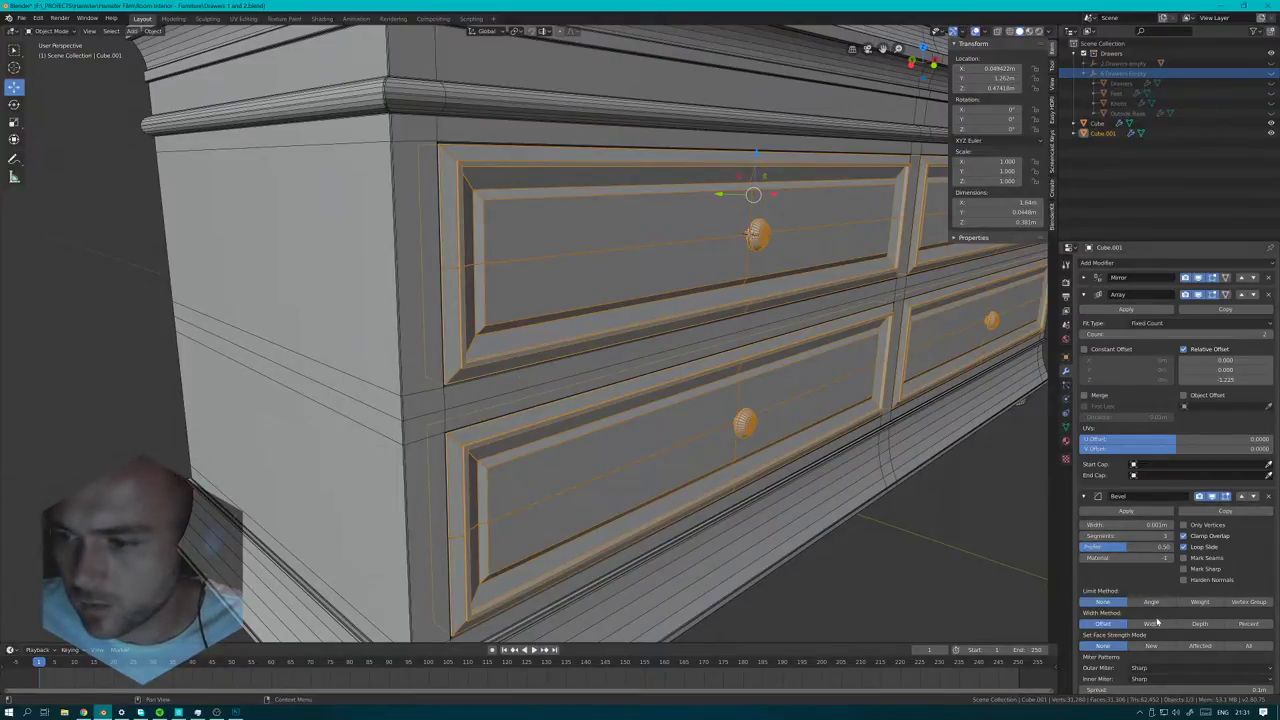
left_click(1151, 601)
middle_click_drag(623, 294, 606, 300)
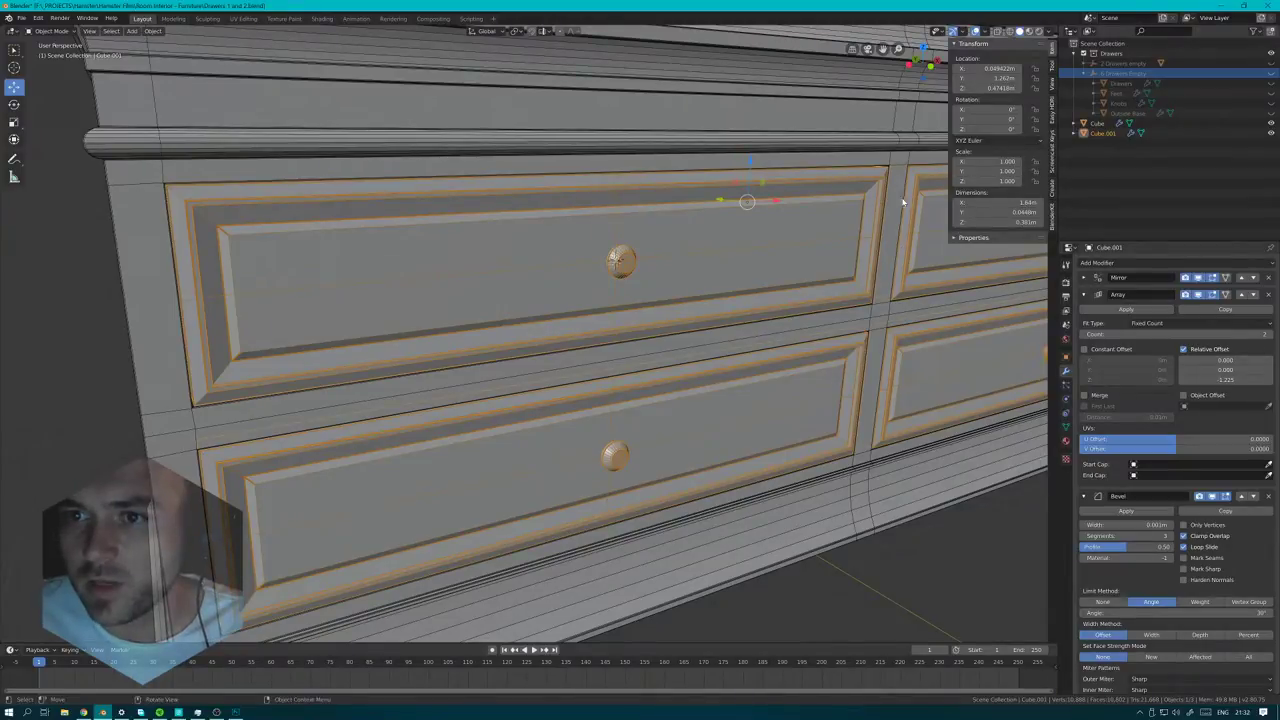
- Set the angle limit of the drawer fronts' bevel to 25°
middle_click_drag(252, 156, 371, 180, "shift")
scroll(371, 181, "up", 1)
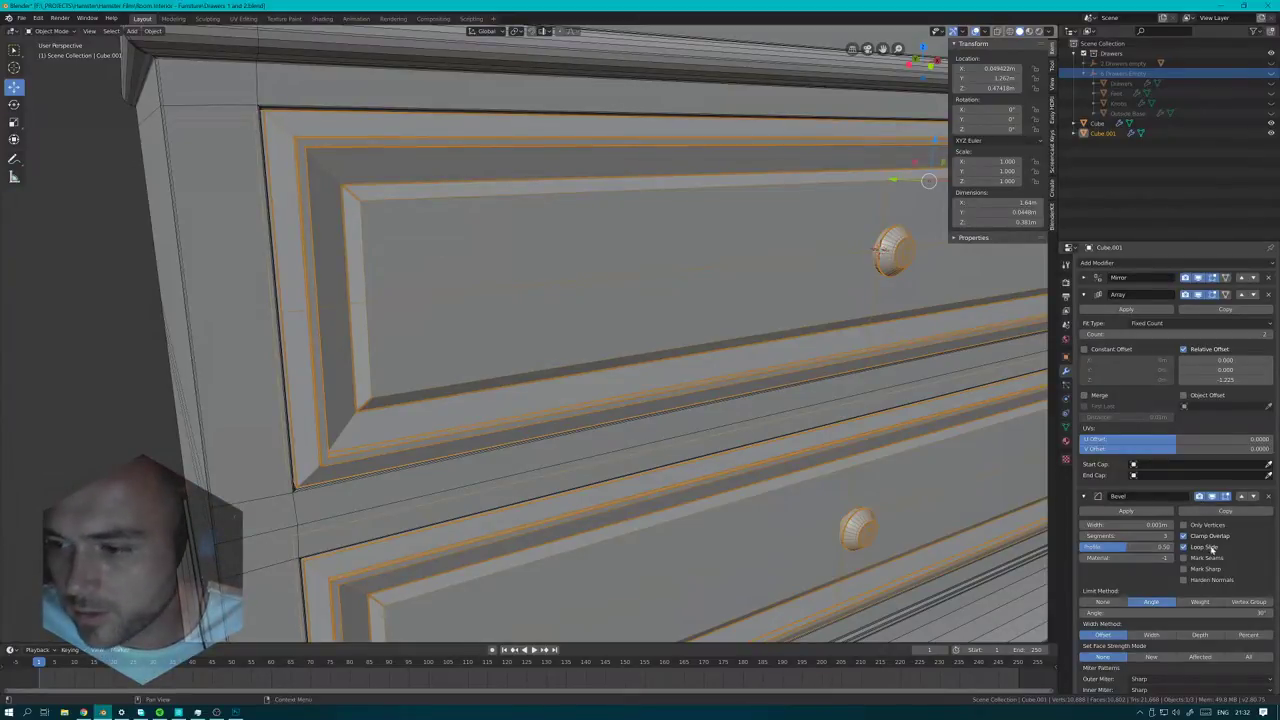
scroll(1224, 546, "down", 1)
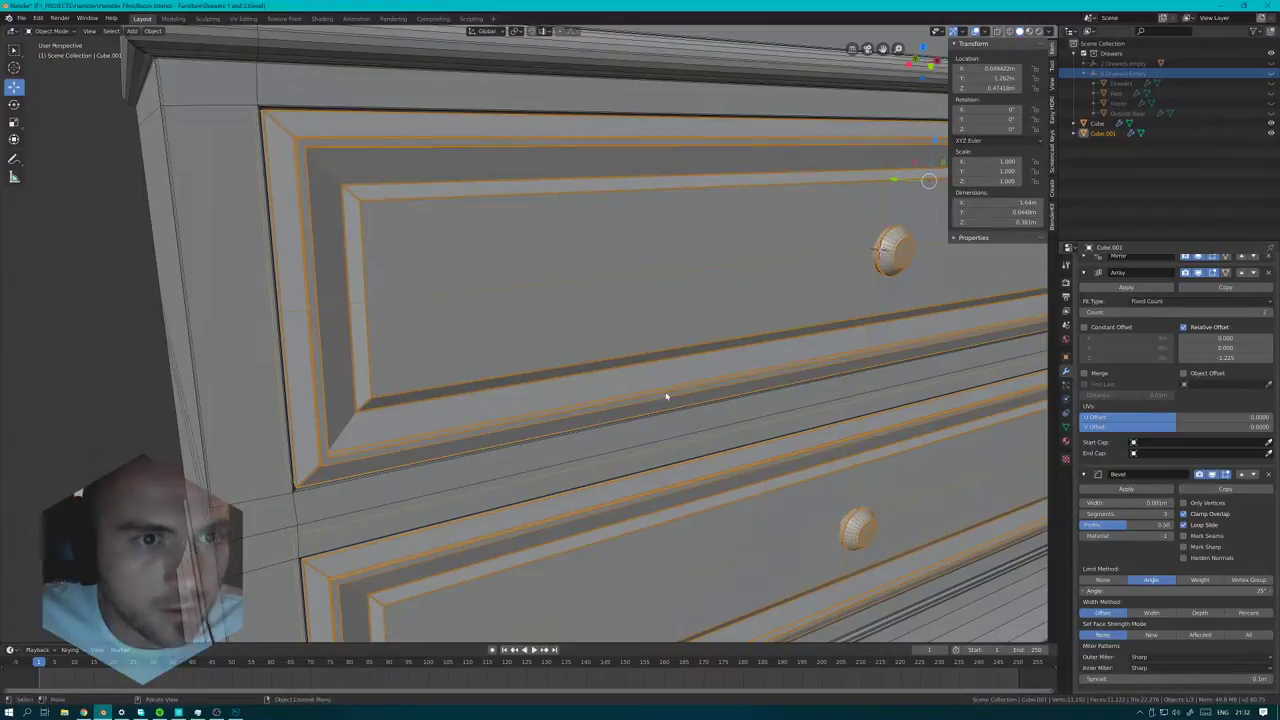
- Examine the bevelled drawer fronts and the whole cabinet from the front and side
scroll(666, 394, "down", 4)
left_click(911, 586)
scroll(851, 364, "down", 3)
middle_click_drag(851, 364, 671, 449, "shift")
scroll(673, 425, "down", 10)
scroll(477, 372, "up", 2)
scroll(477, 372, "up", 4)
scroll(500, 382, "down", 3)
scroll(566, 322, "up", 2)
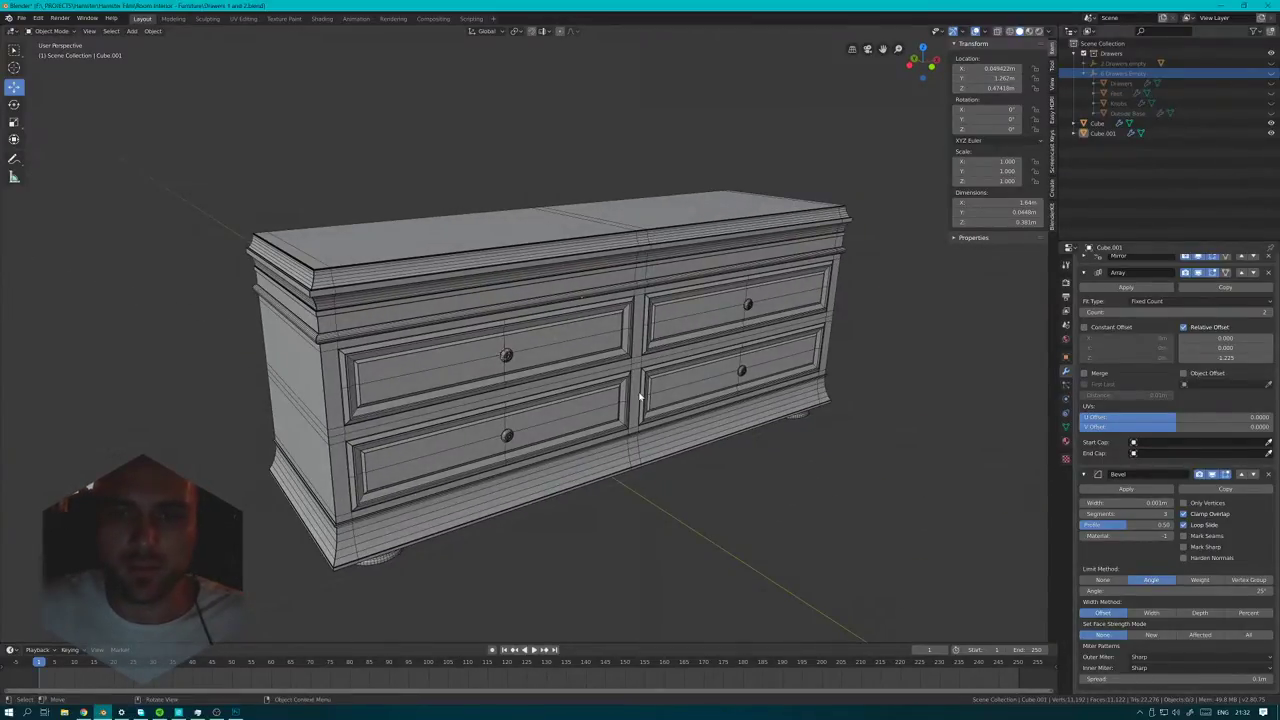
left_click(701, 377)
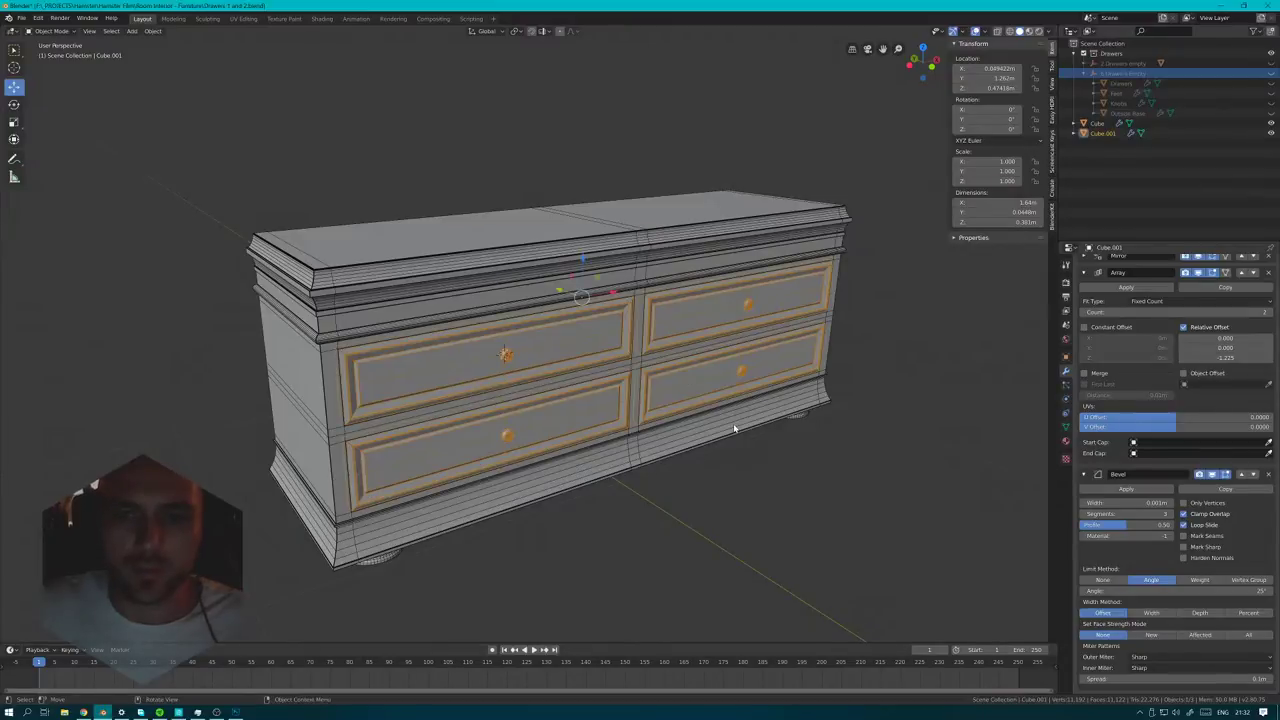
middle_click_drag(829, 456, 606, 411)
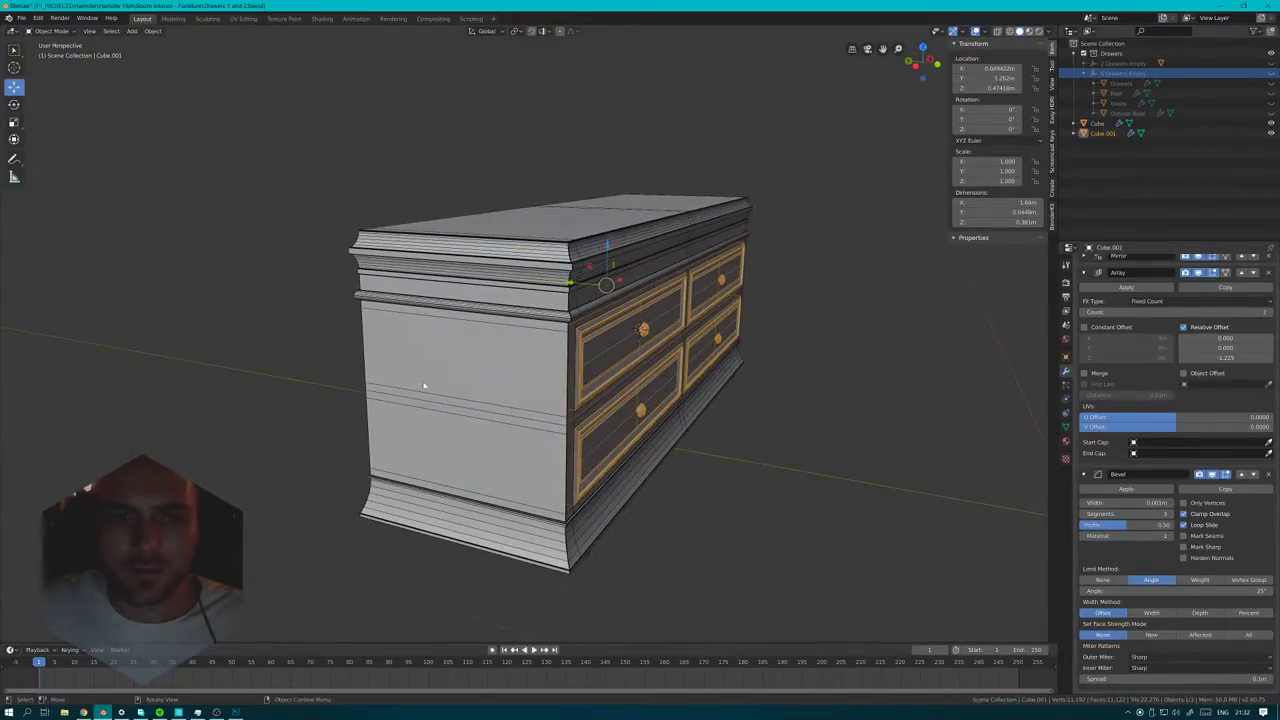
middle_click_drag(424, 386, 498, 372)
middle_click_drag(694, 380, 615, 290)
- Select the cabinet body and add a Subdivision modifier at level 2 after its bevel
left_click(628, 272)
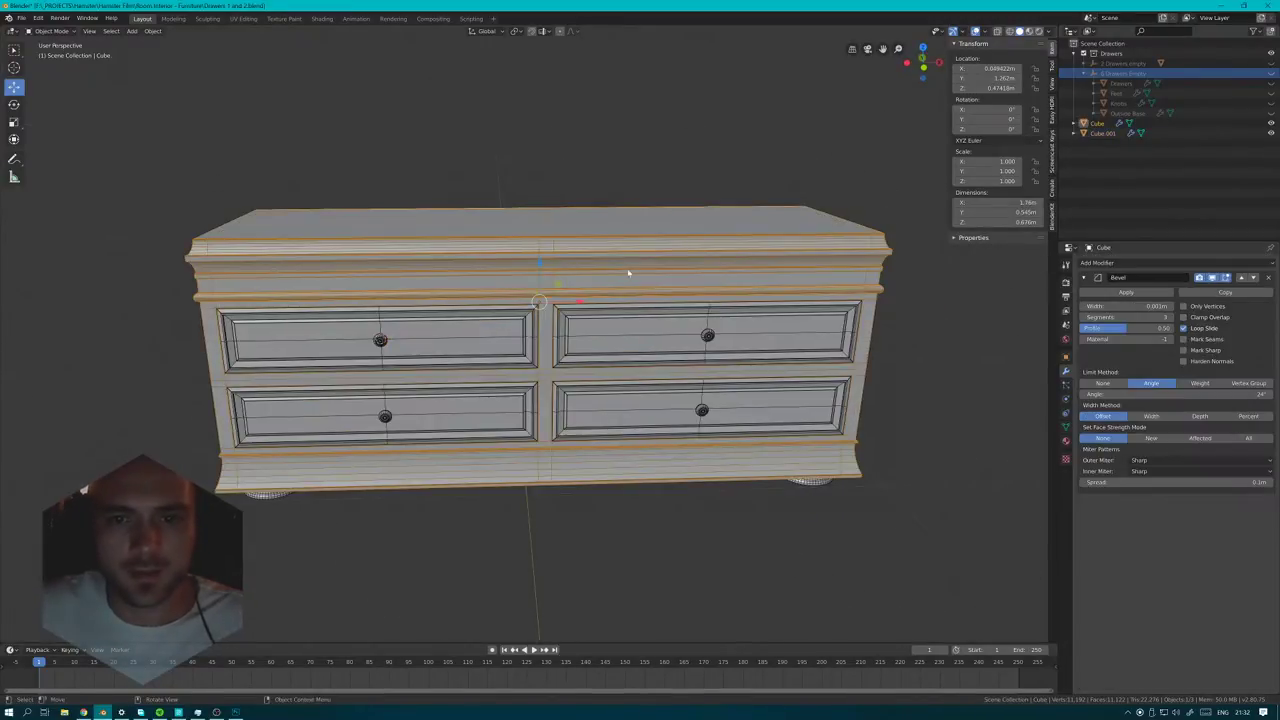
middle_click_drag(538, 302, 494, 300)
key("Tab")
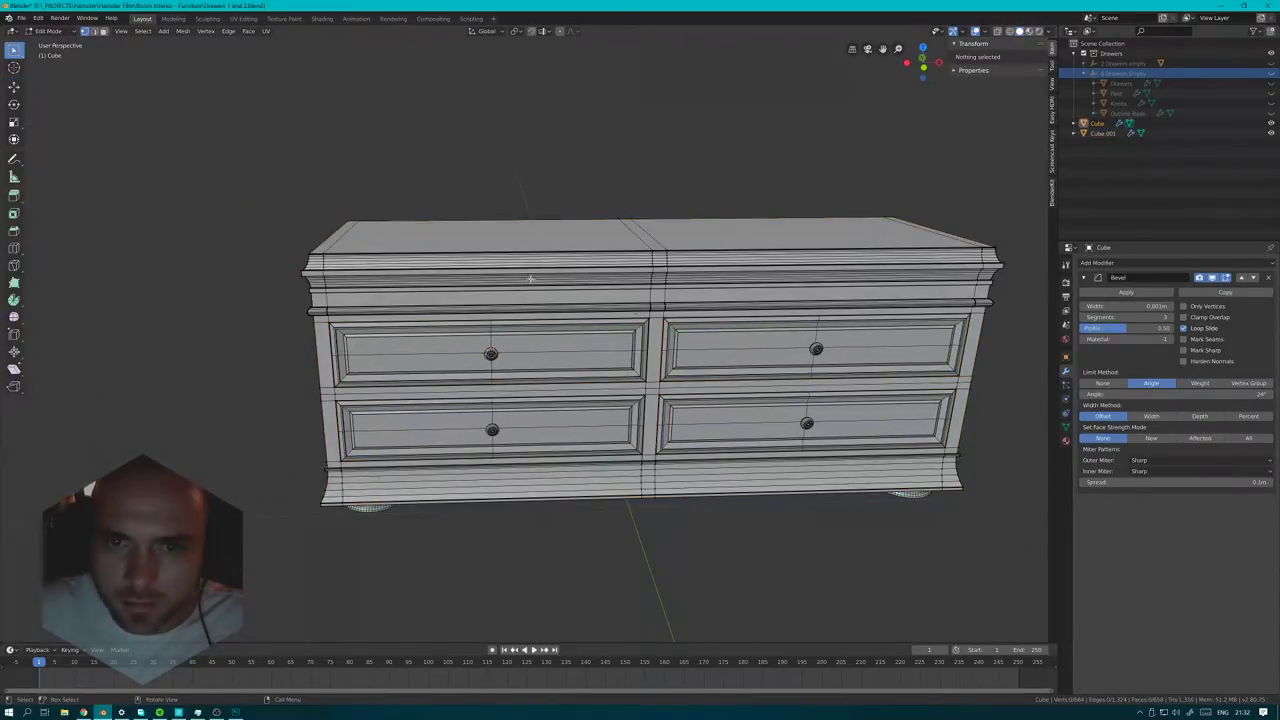
key("Tab")
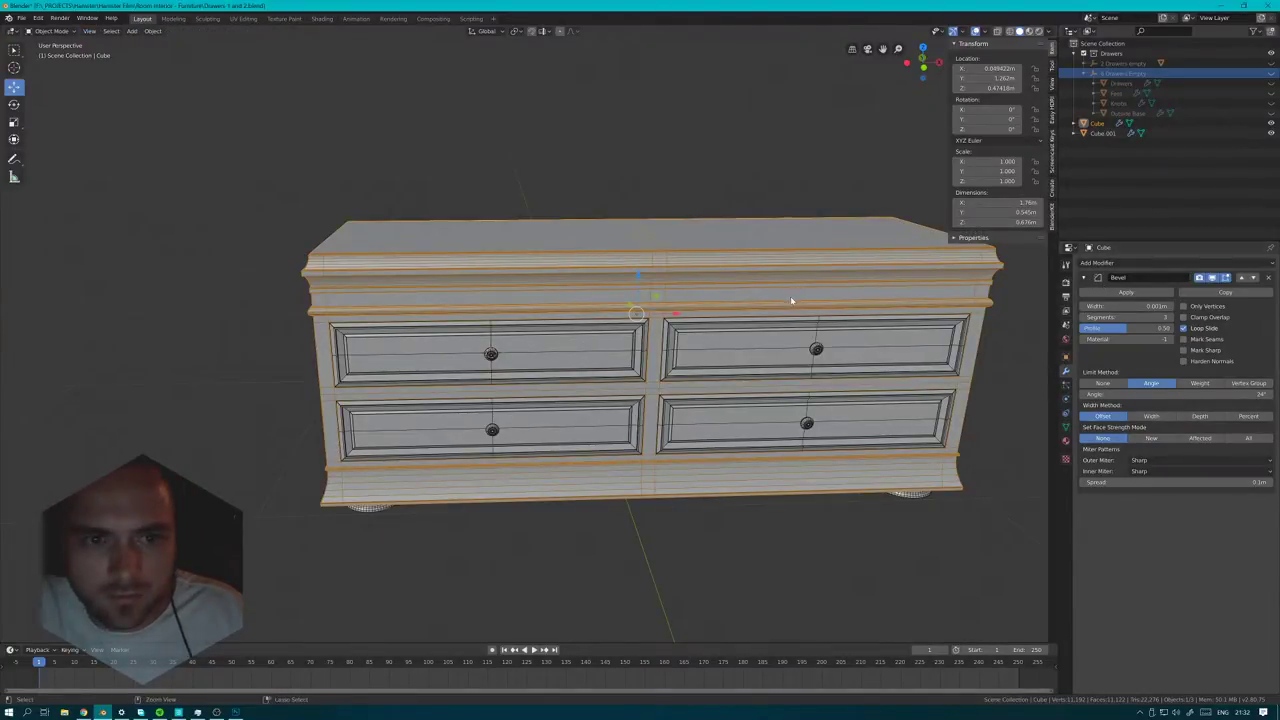
key("ctrl+2")
middle_click_drag(791, 300, 606, 314)
scroll(617, 303, "up", 1)
scroll(333, 343, "up", 1)
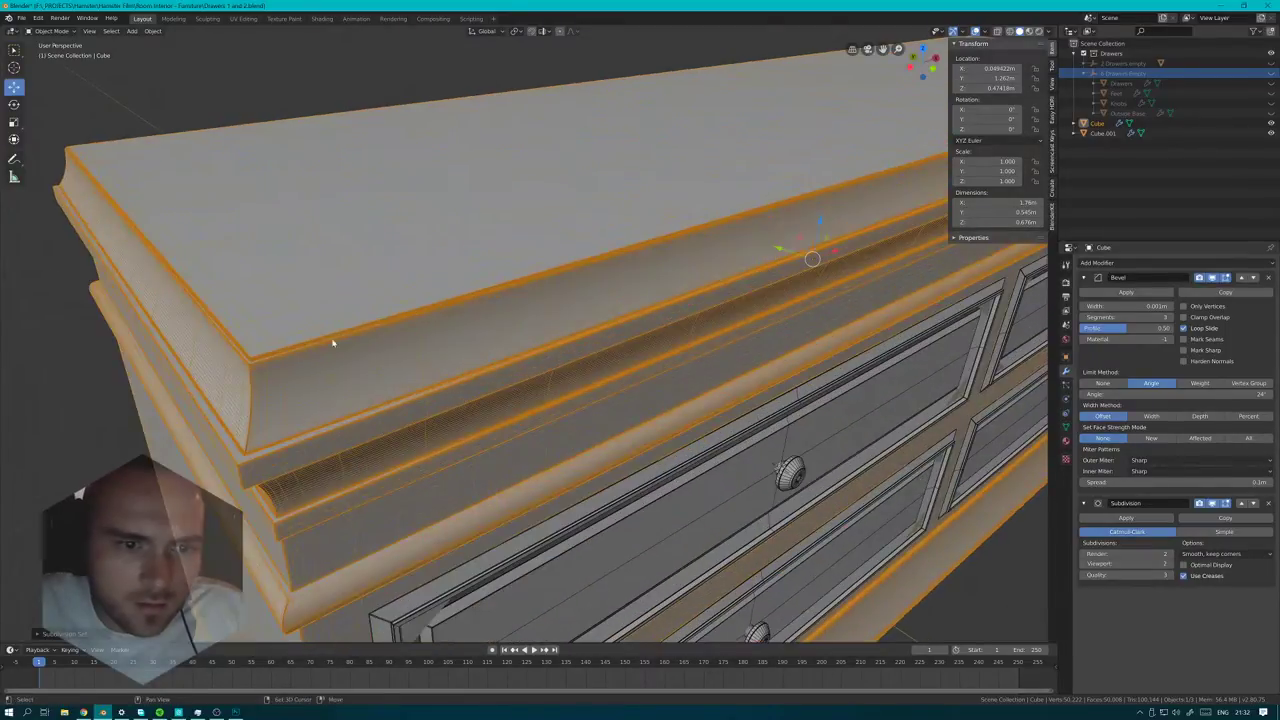
- Examine the subdivided cabinet's mouldings, drawer openings and mesh density
middle_click_drag(333, 343, 450, 283)
scroll(497, 322, "down", 3)
middle_click_drag(556, 322, 537, 309)
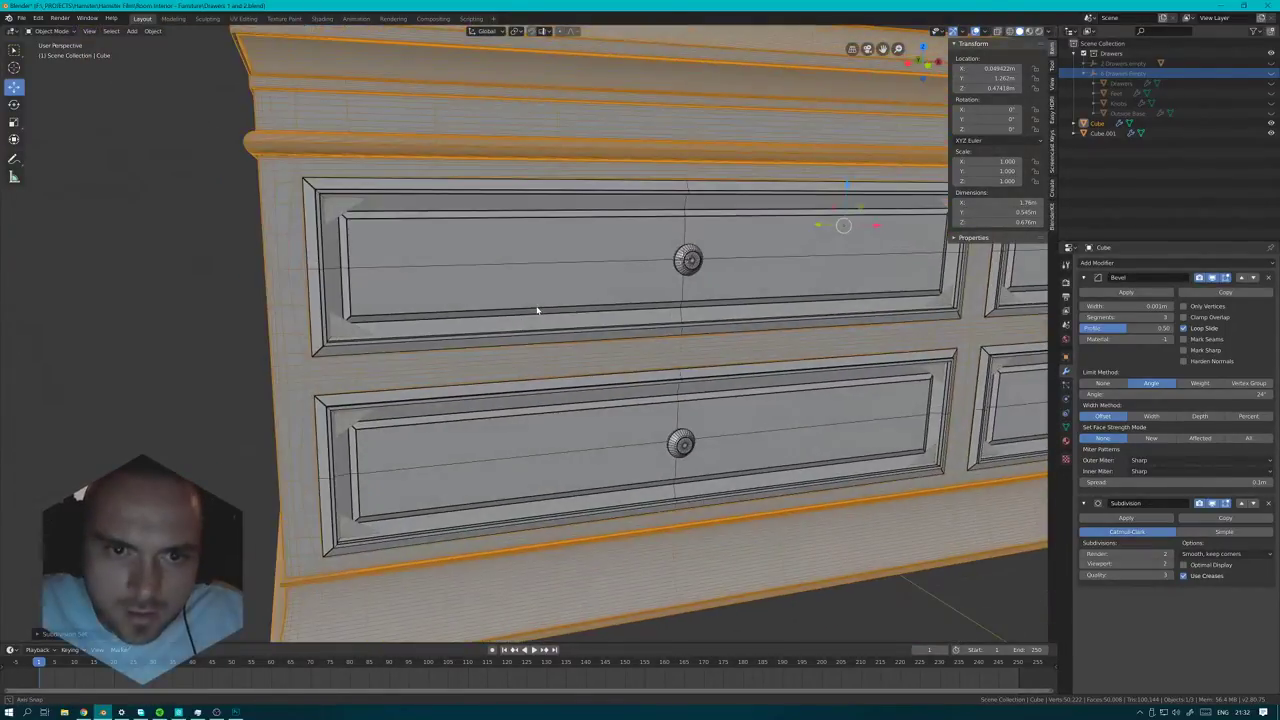
scroll(537, 309, "down", 6)
middle_click_drag(737, 323, 686, 346)
middle_click_drag(420, 300, 570, 308)
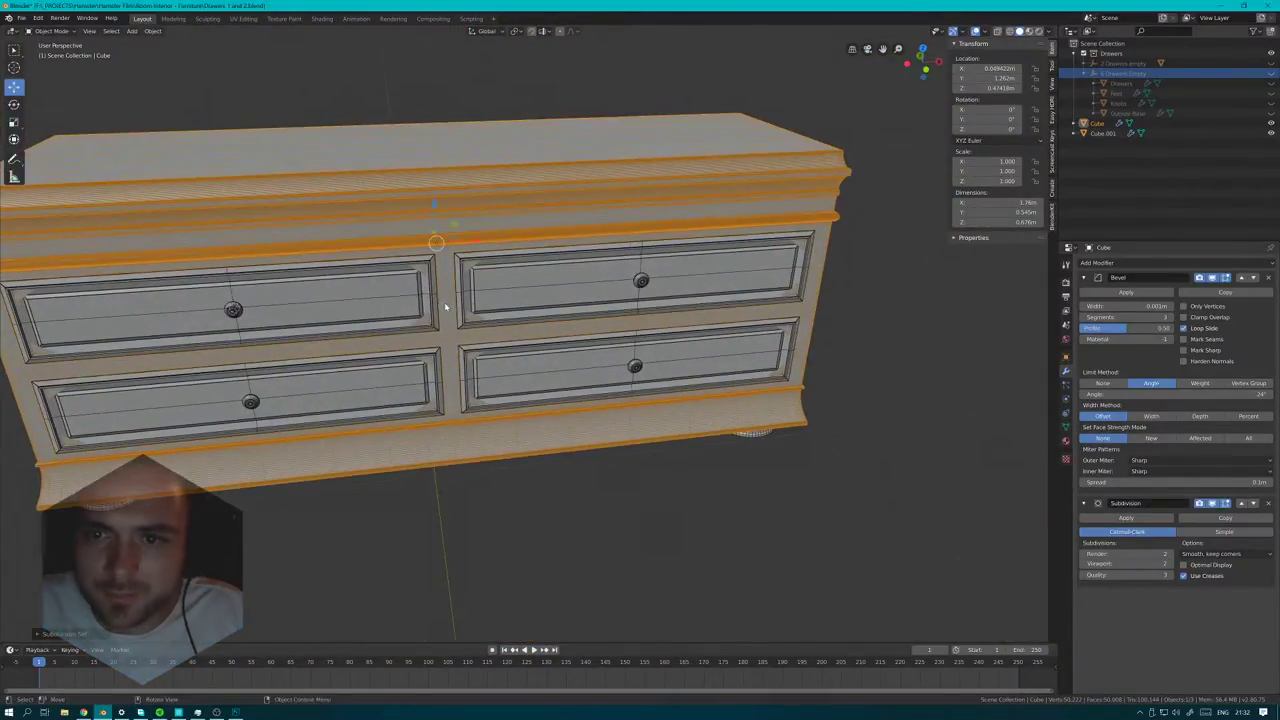
scroll(314, 277, "down", 1)
middle_click_drag(314, 277, 448, 293, "shift")
key("Tab")
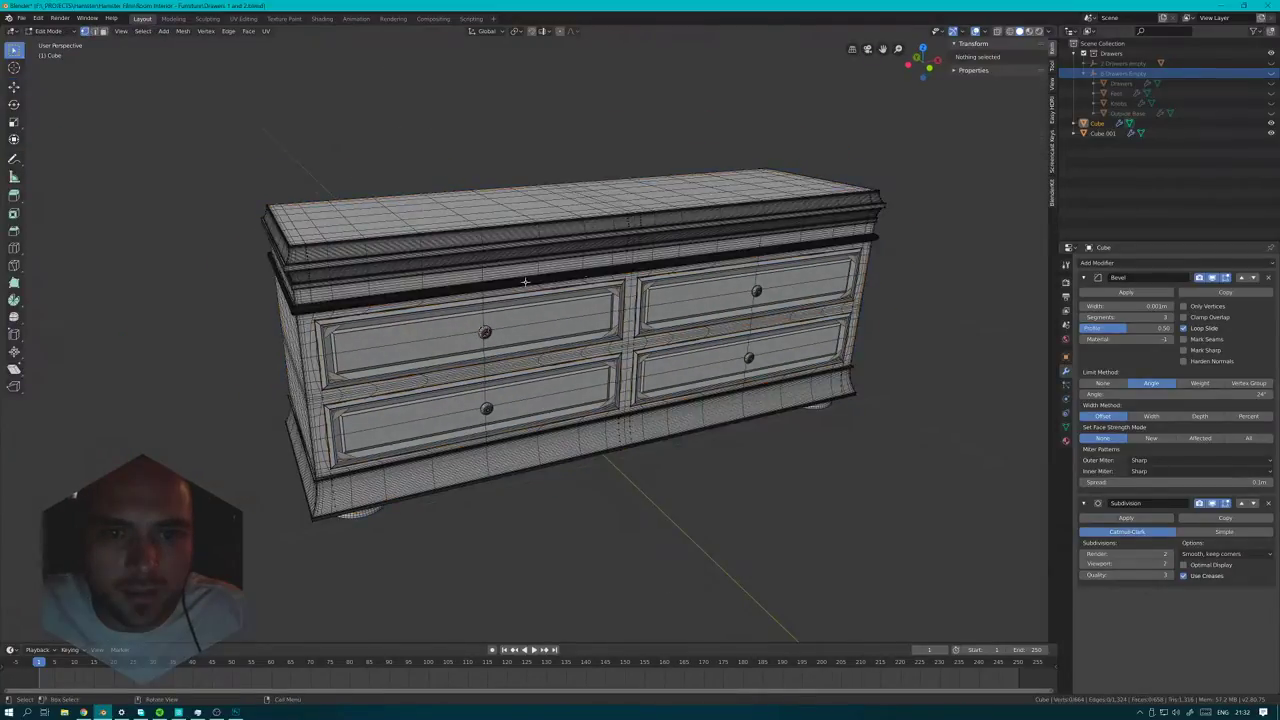
key("ctrl+Tab")
left_click(354, 271)
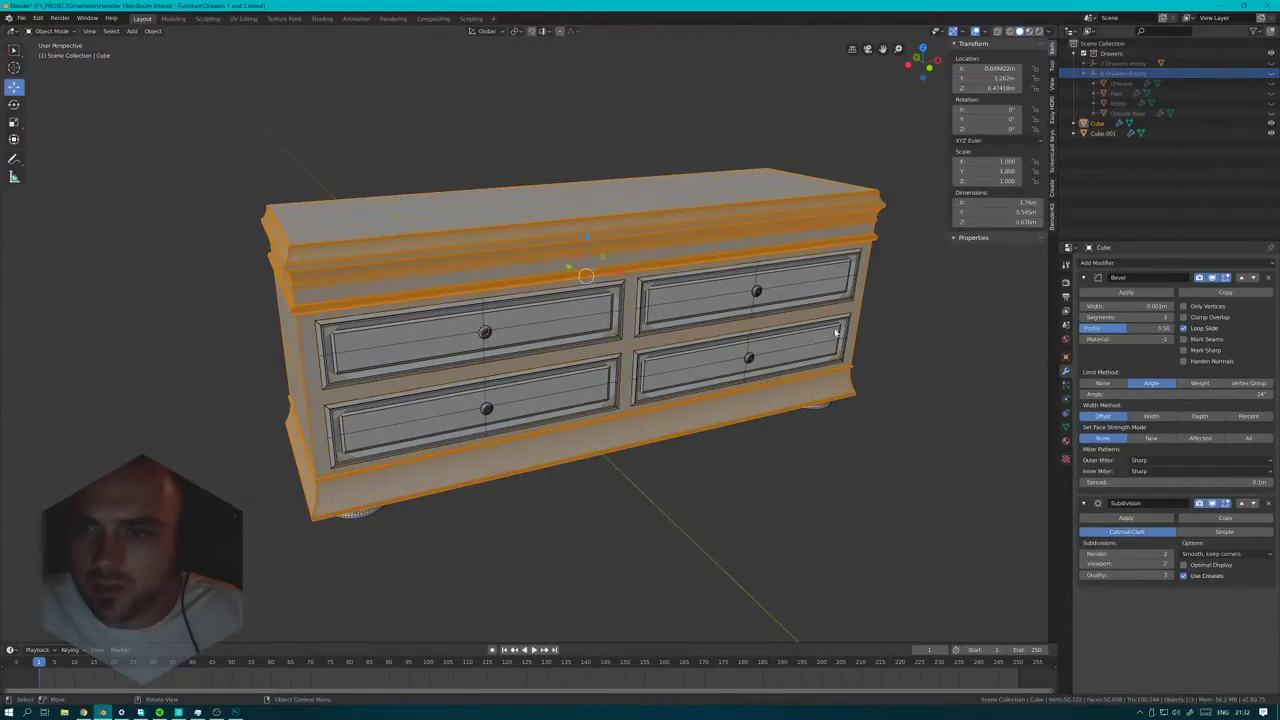
key("alt+a")
- Collapse the cabinet's Bevel and Subdivision modifiers and turn off their viewport display
left_click(1085, 278)
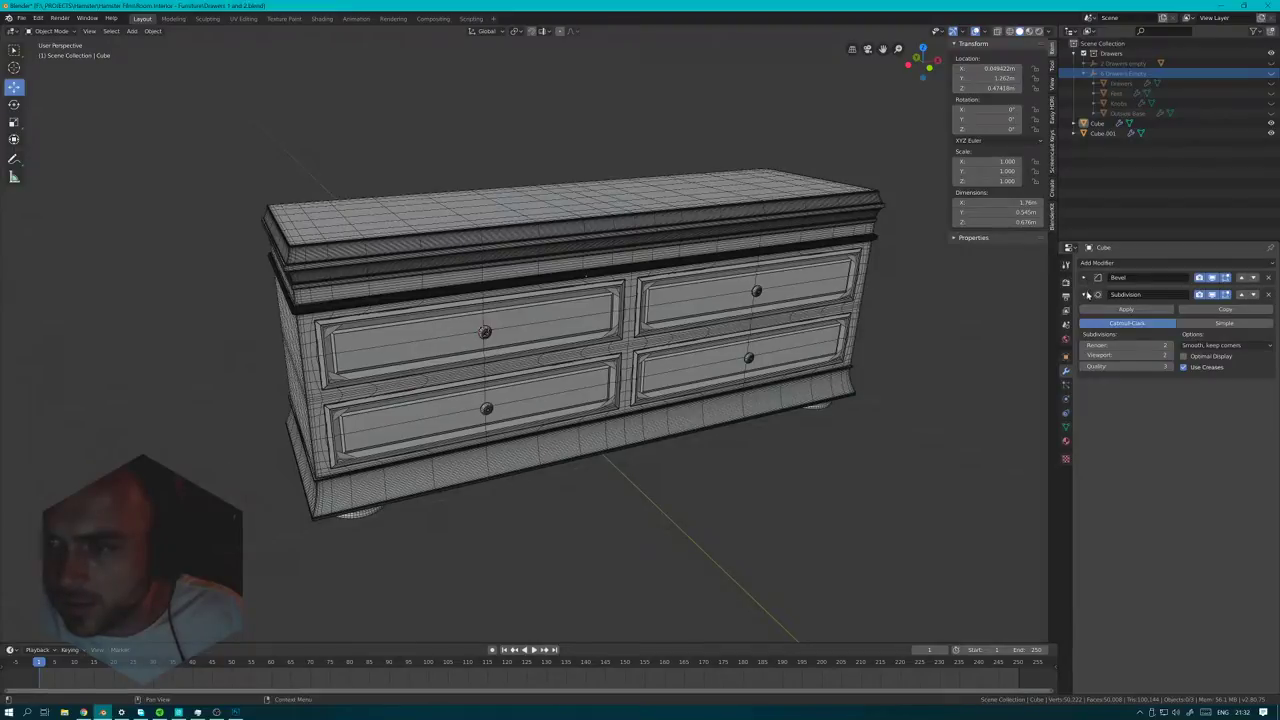
left_click(1084, 295)
left_click(845, 195)
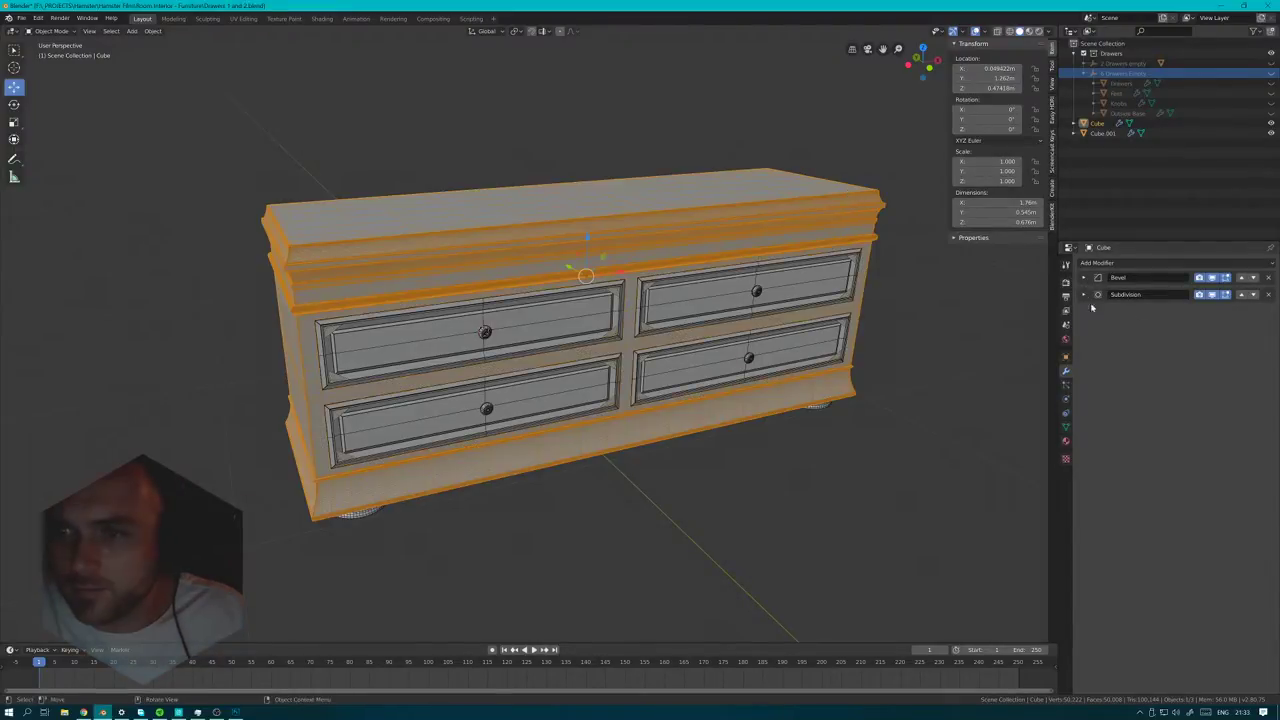
left_click(1212, 295)
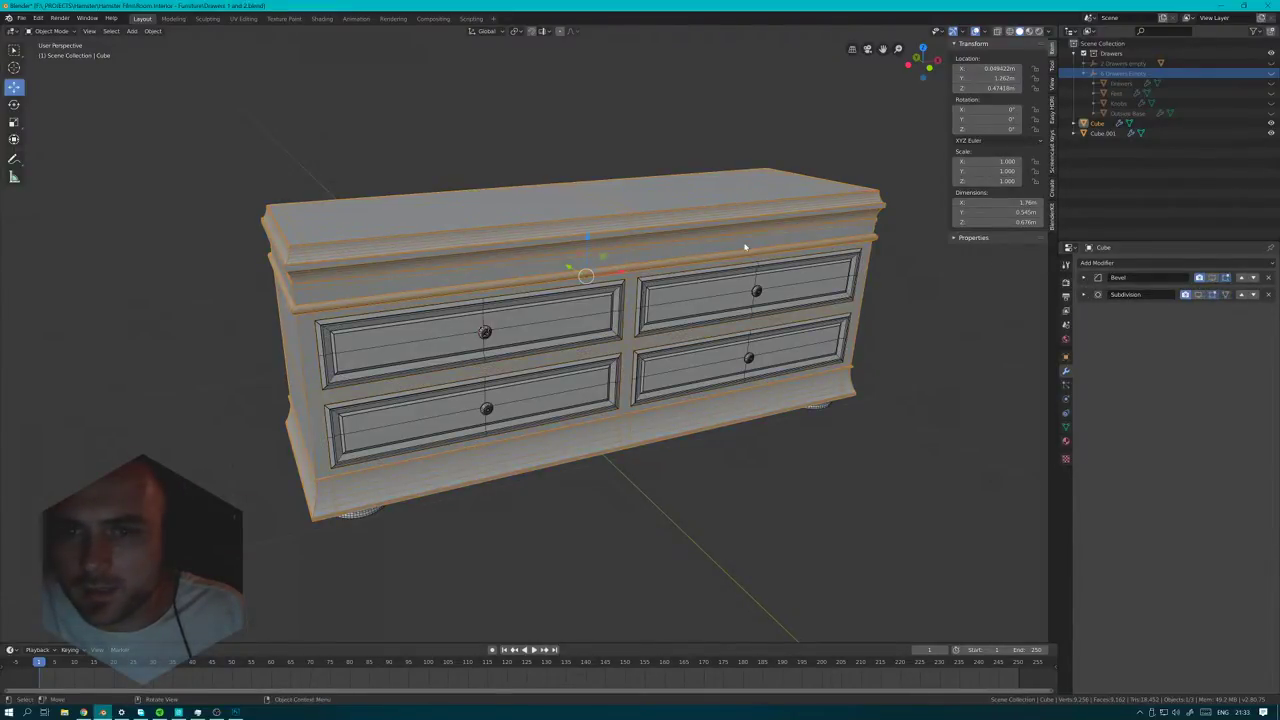
- Add a Displace modifier to the cabinet body and give it a new Clouds texture
middle_click_drag(743, 243, 994, 251)
left_click(1110, 263)
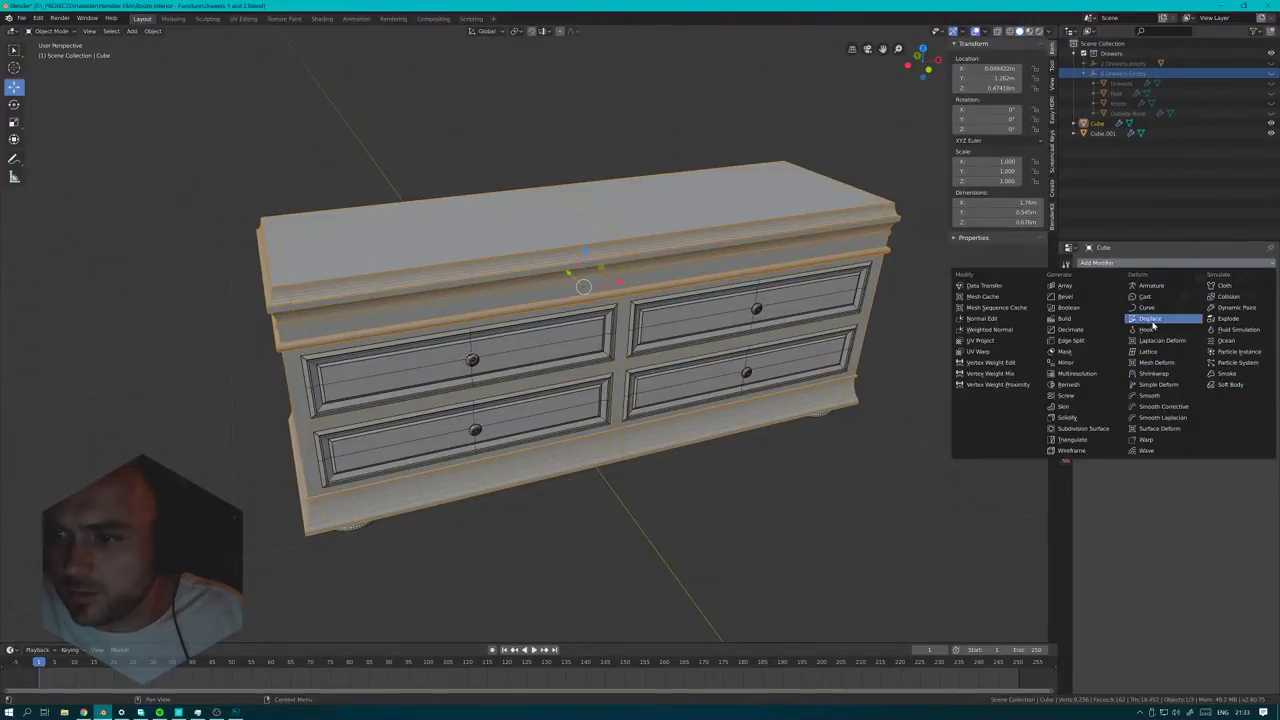
left_click(1150, 318)
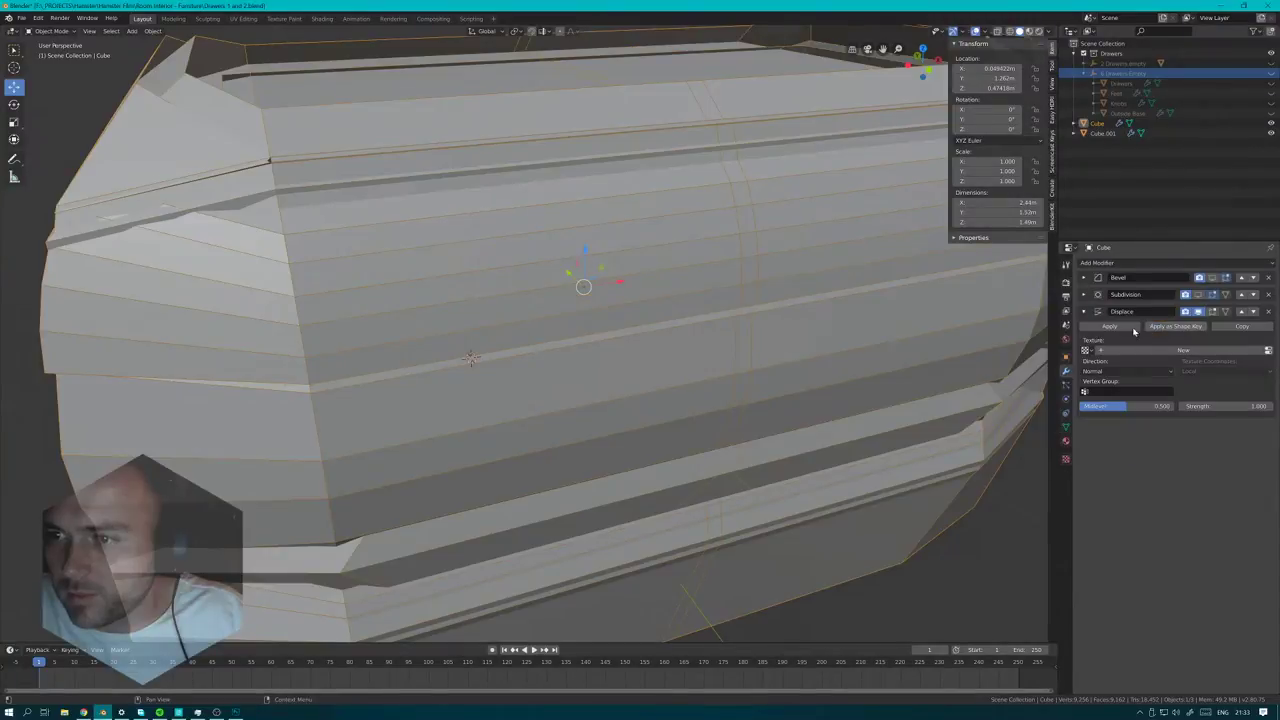
left_click(1242, 352)
left_click(1269, 352)
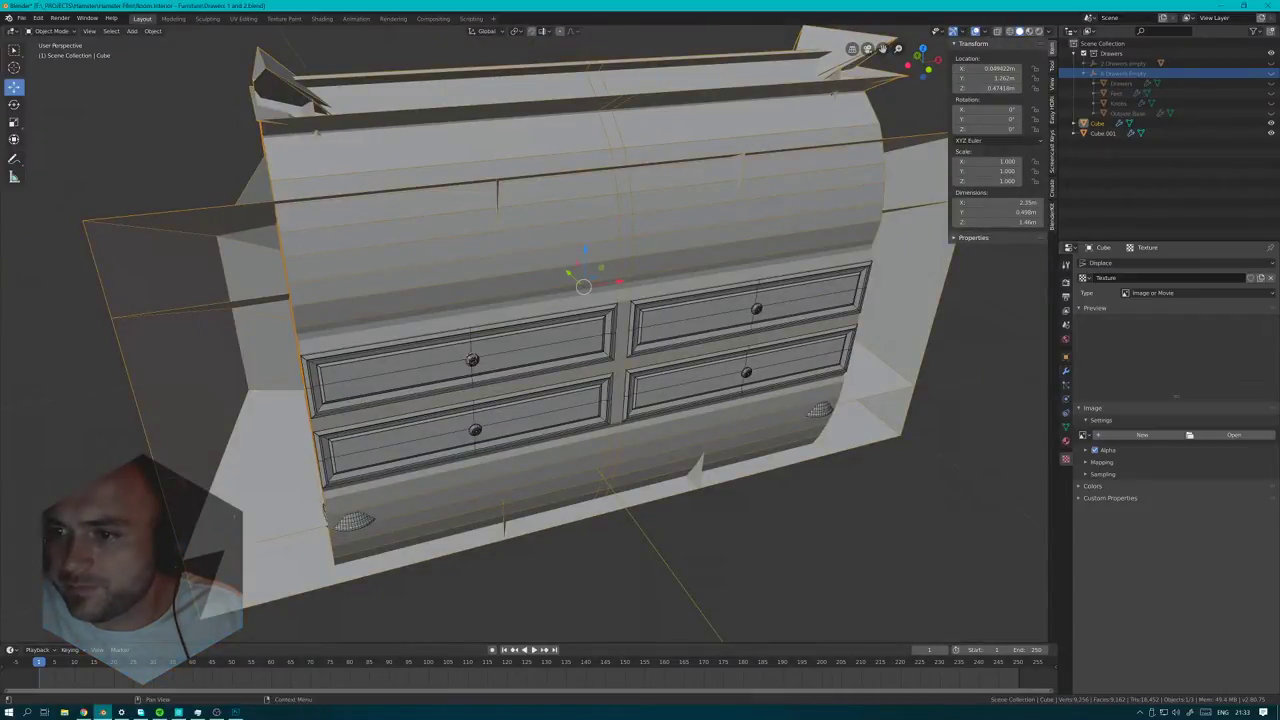
left_click(1140, 293)
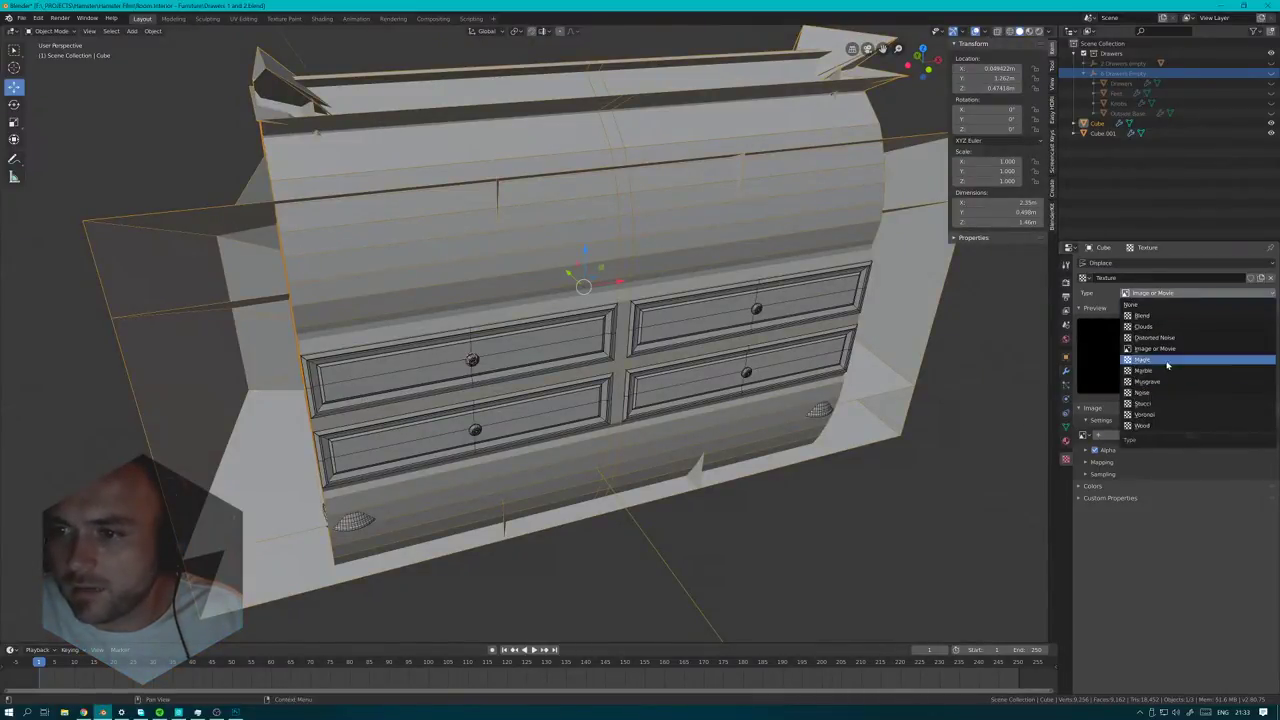
left_click(1165, 326)
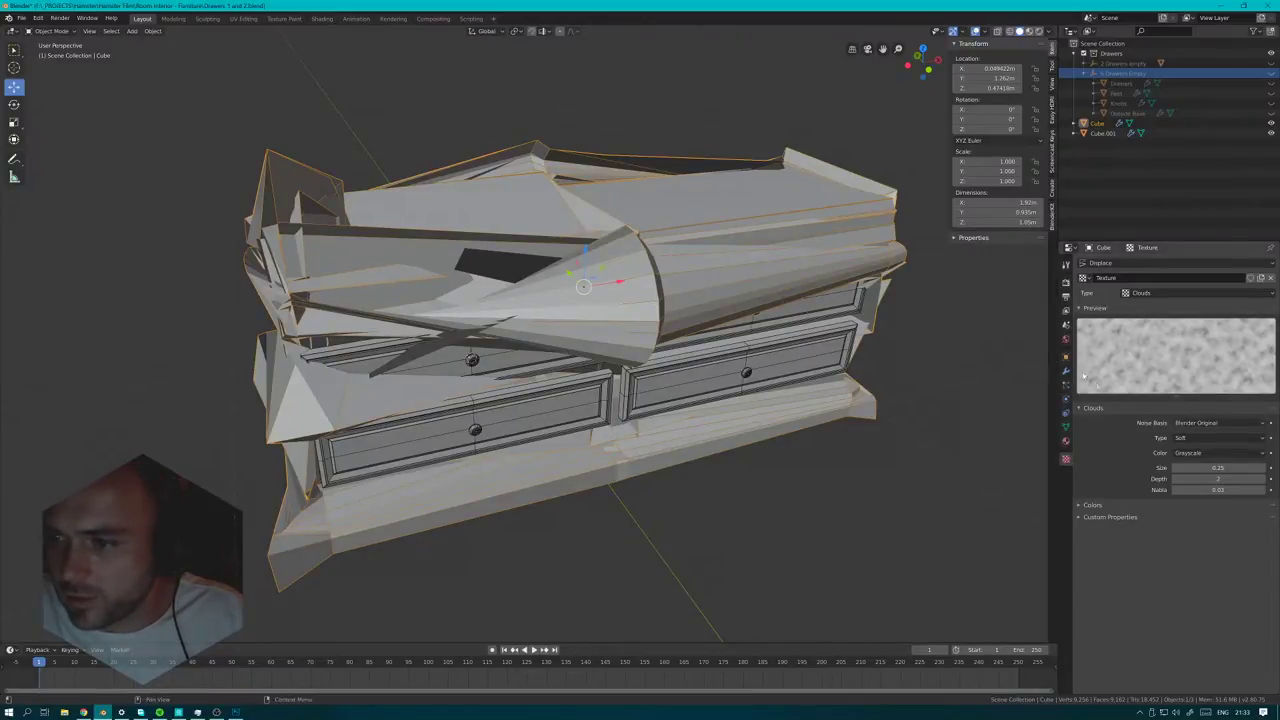
- Isolate the cabinet body in local view and set its Displace strength to 0.01
key("KP_Divide")
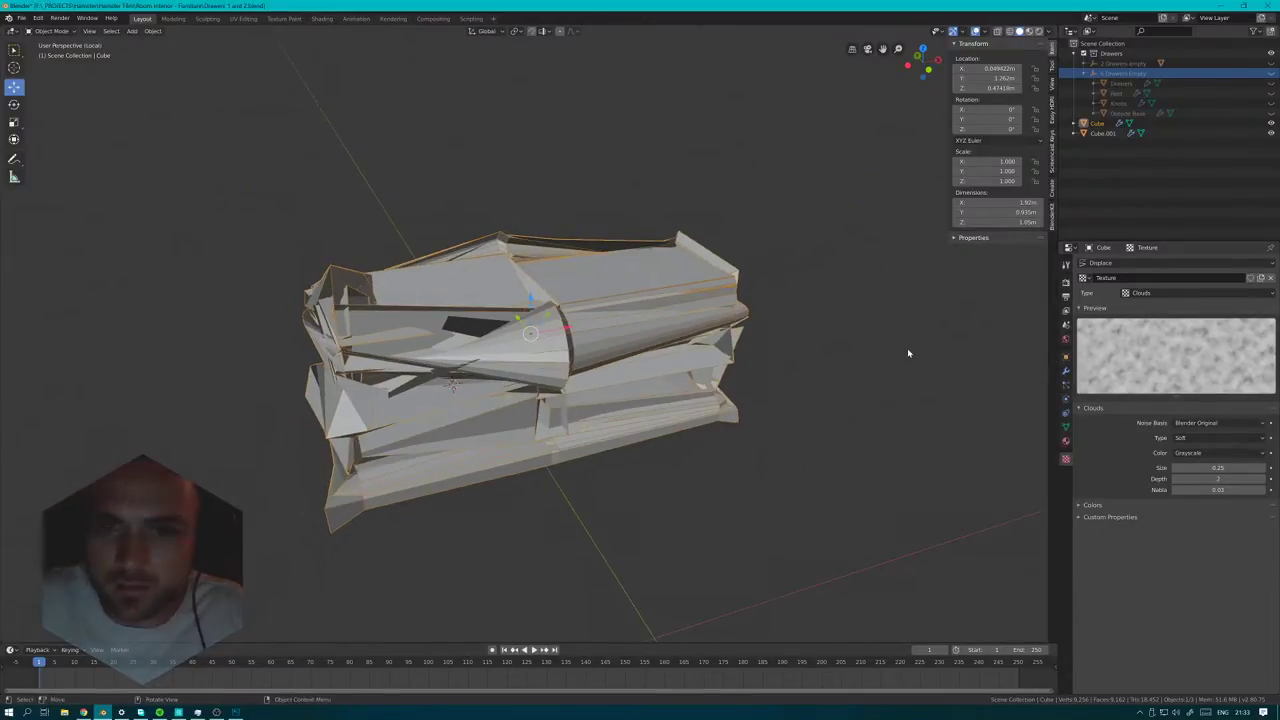
middle_click_drag(644, 440, 720, 440)
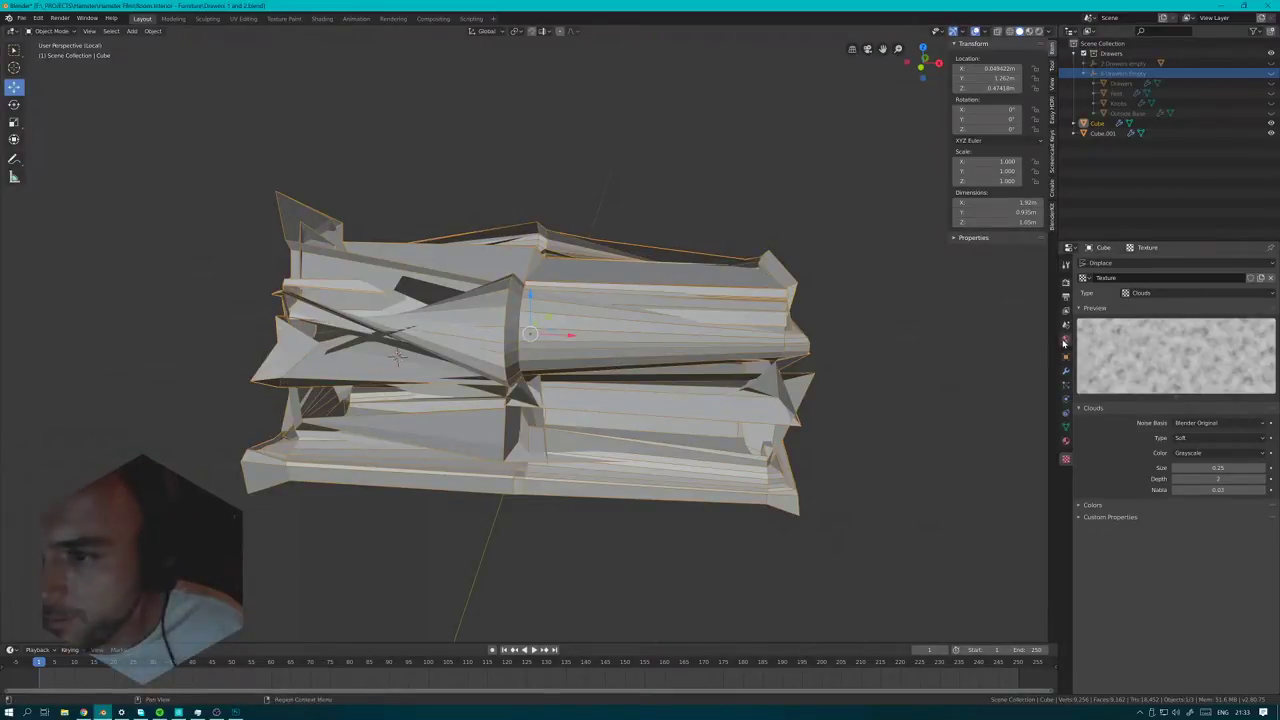
left_click(1065, 371)
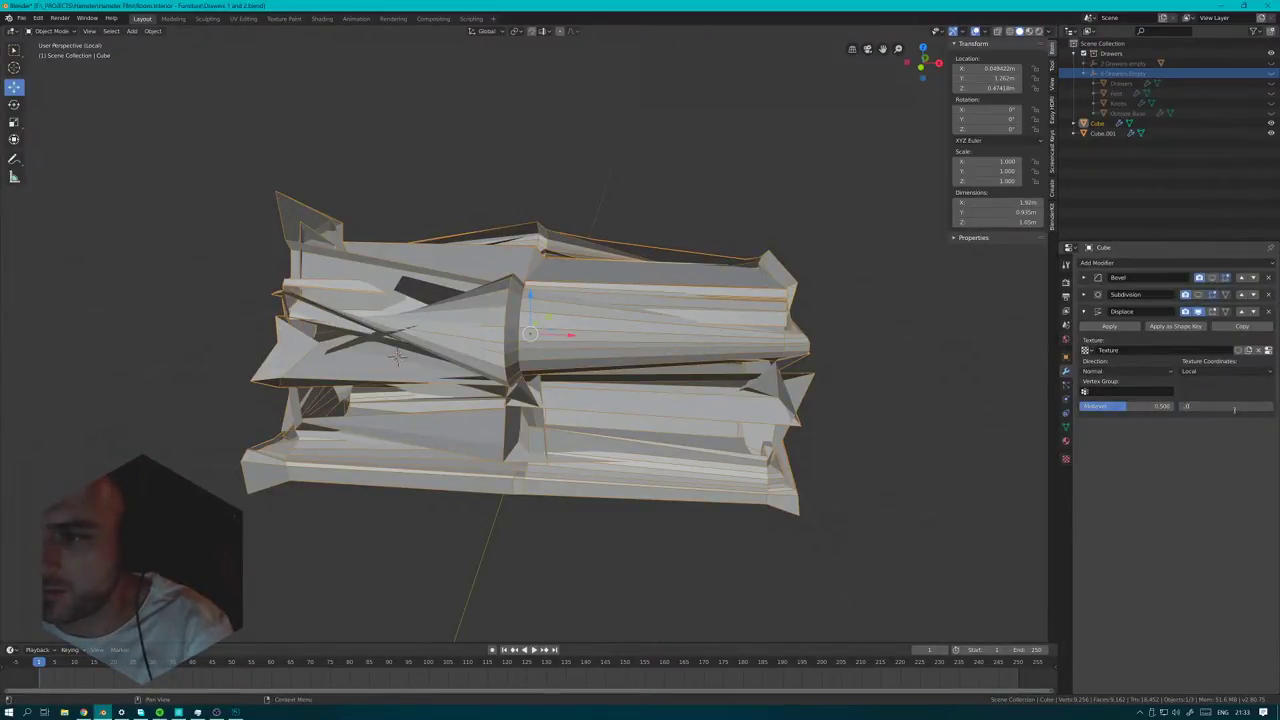
key("Return")
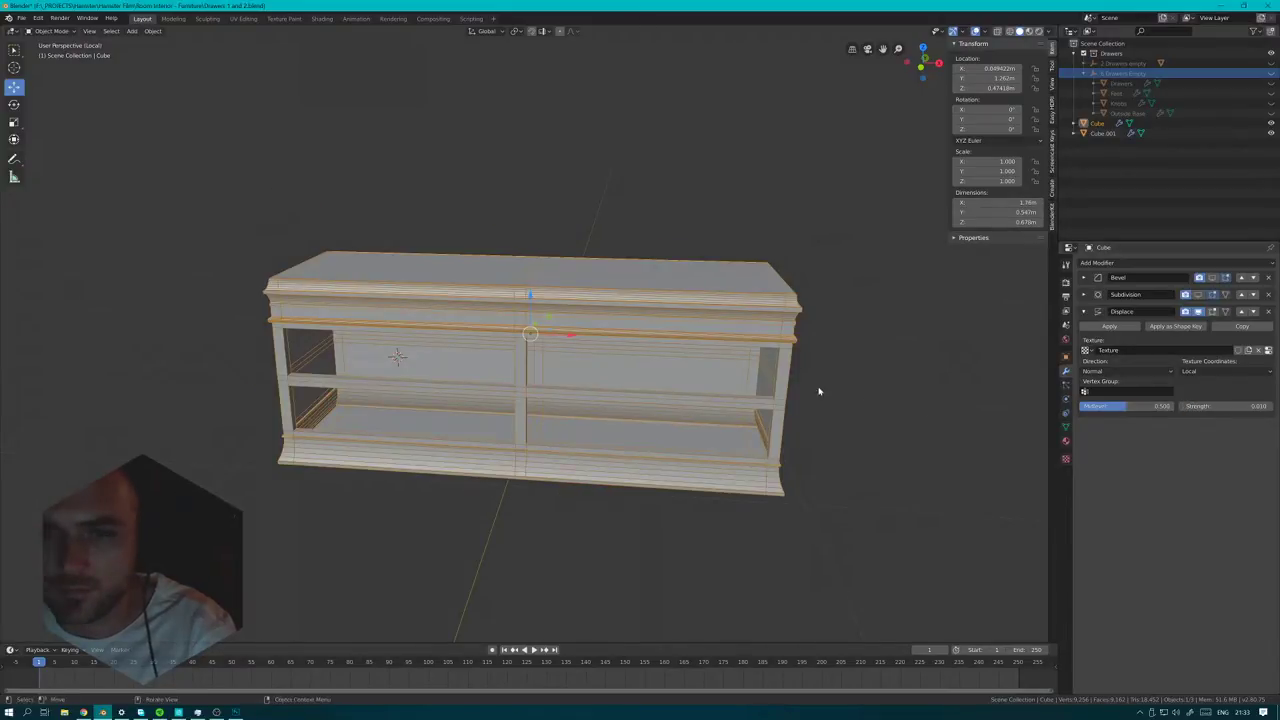
- Set the cabinet body's Displace strength to 0.05
middle_click_drag(737, 391, 775, 369)
left_click(1225, 406)
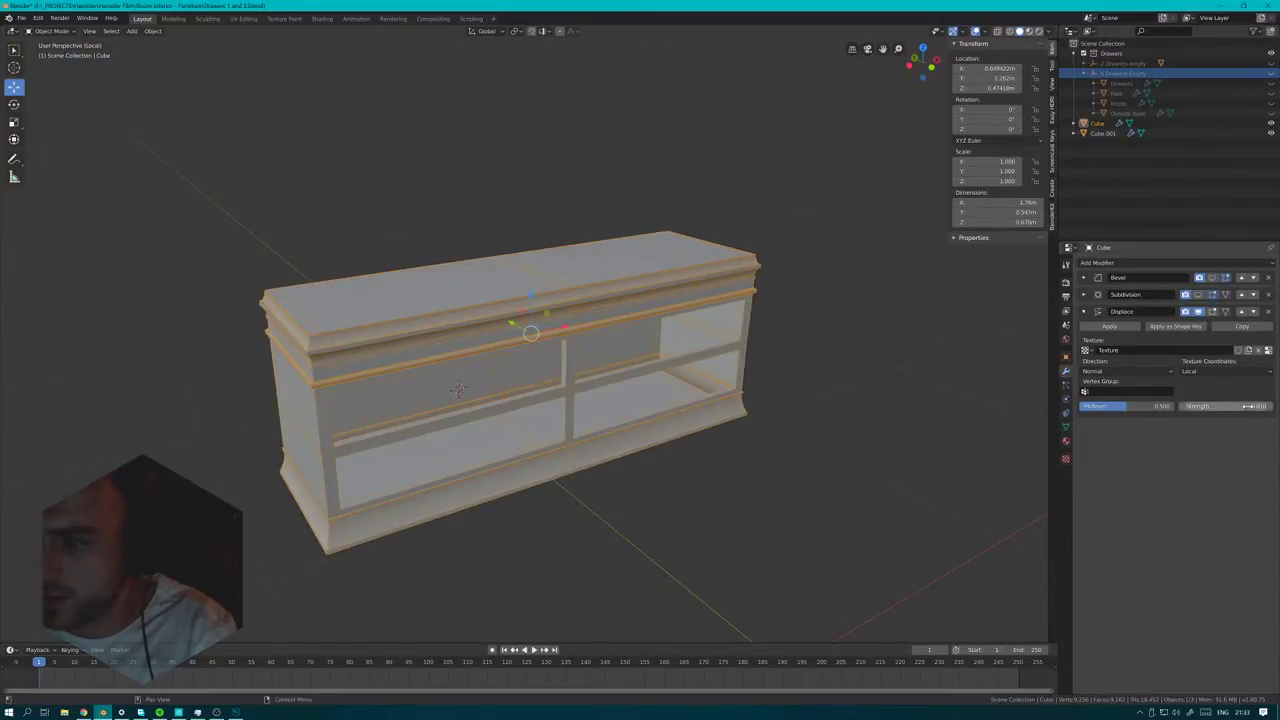
type("05")
key("Return")
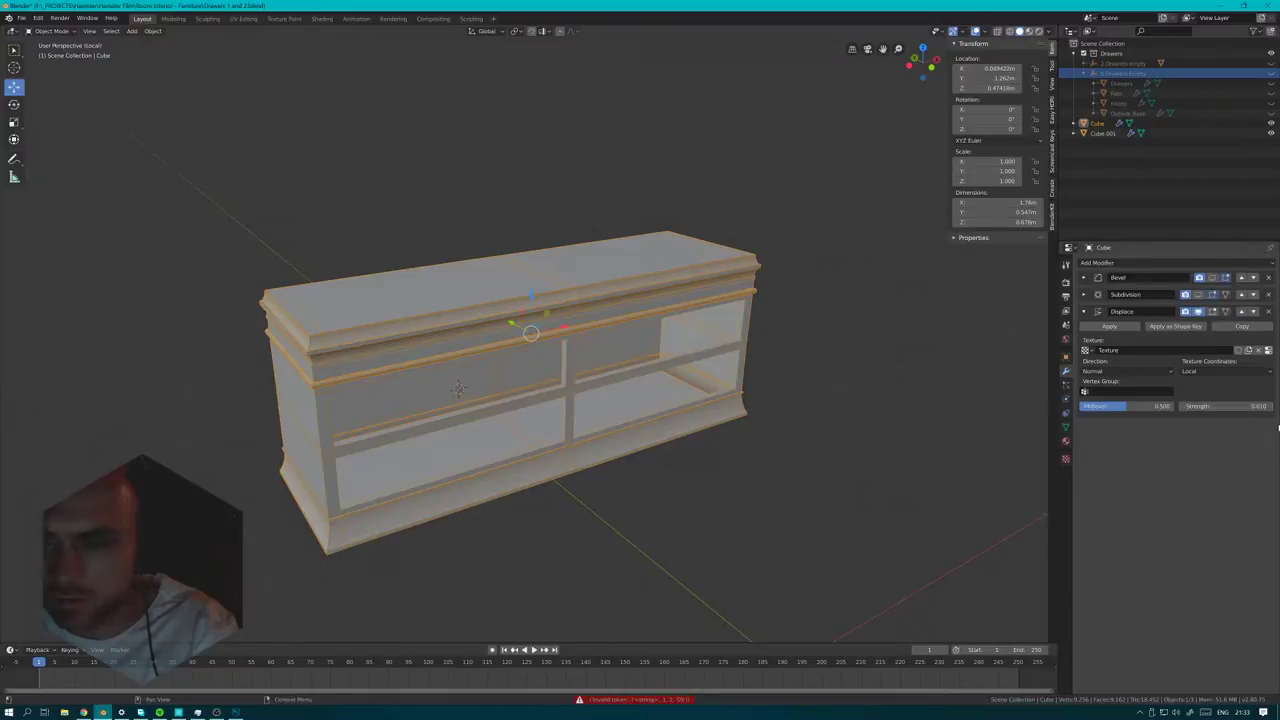
left_click(1245, 407)
type("05")
key("Return")
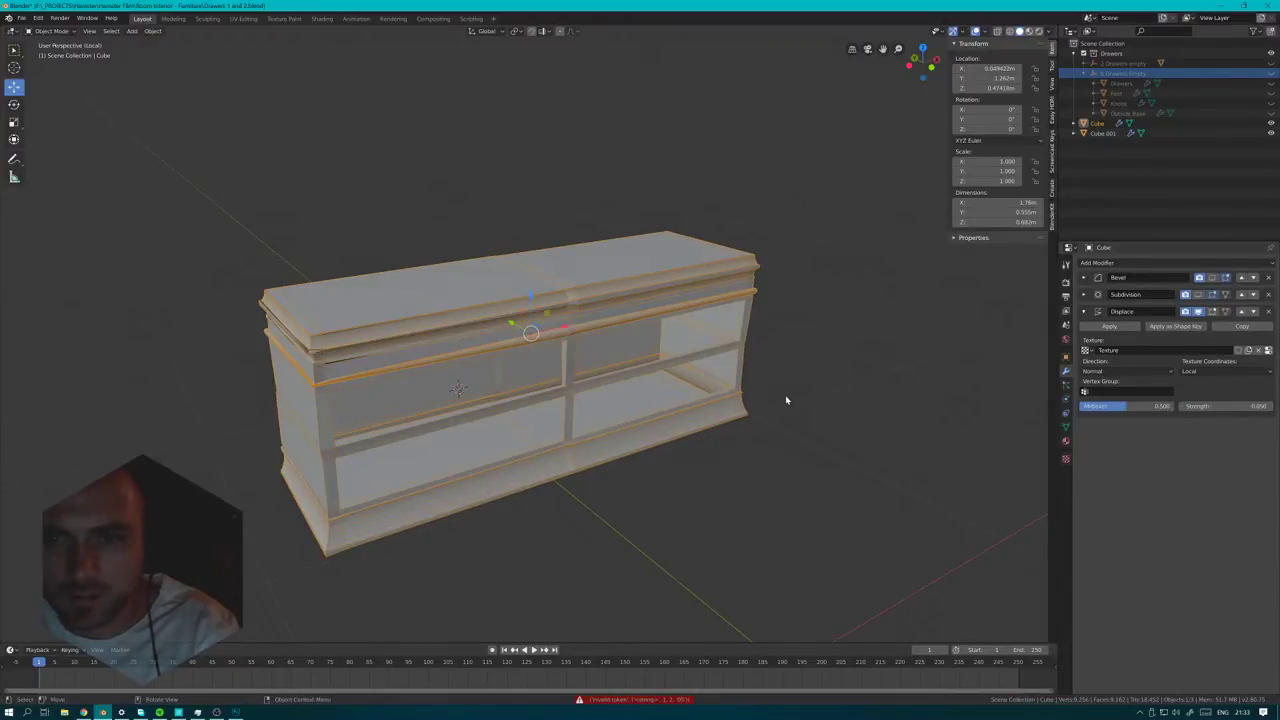
- Add three evenly spaced vertical loop cuts to each half of the cabinet body's width
middle_click_drag(786, 396, 443, 311)
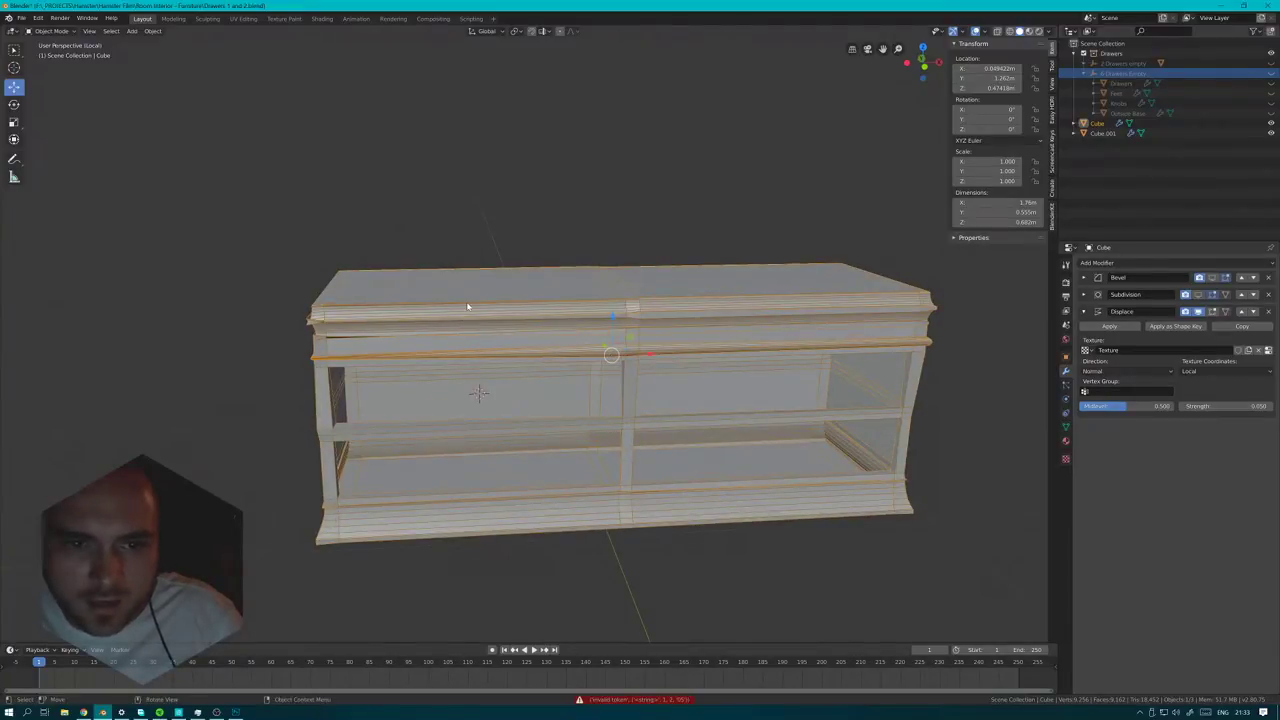
key("Tab")
key("ctrl+r")
scroll(522, 316, "up", 1)
scroll(522, 316, "up", 2)
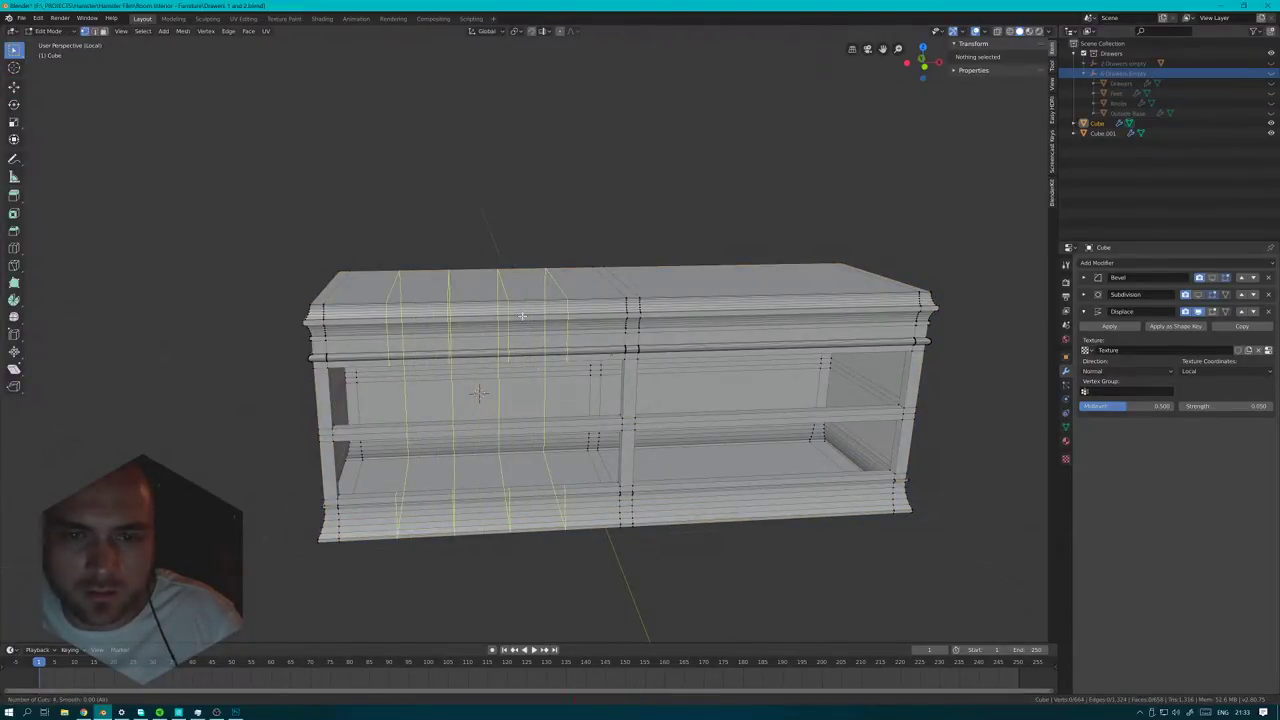
scroll(522, 316, "down", 1)
left_click(522, 316)
right_click(522, 316)
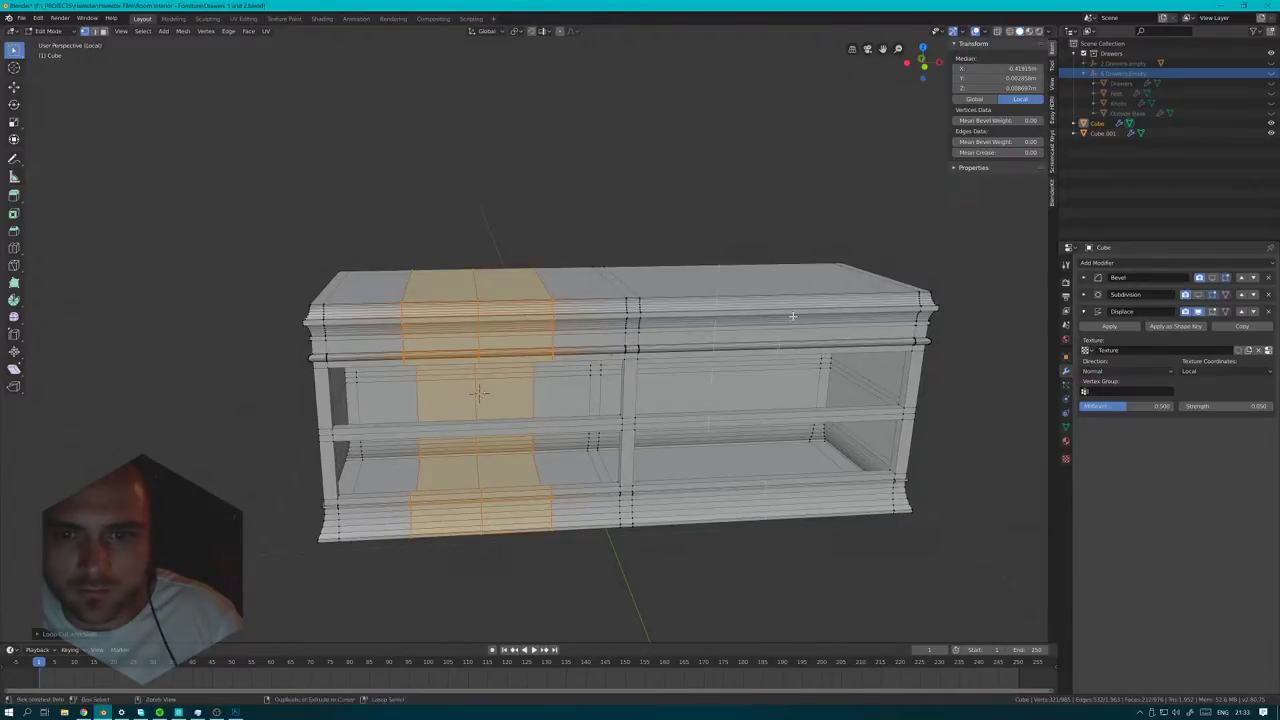
key("ctrl+r")
left_click(793, 316)
right_click(793, 316)
- Add horizontal loop cuts around the cabinet's side walls and three evenly spaced loops across its depth, returning to Object Mode
middle_click_drag(601, 333, 660, 318)
key("ctrl+r")
left_click(424, 376)
right_click(424, 376)
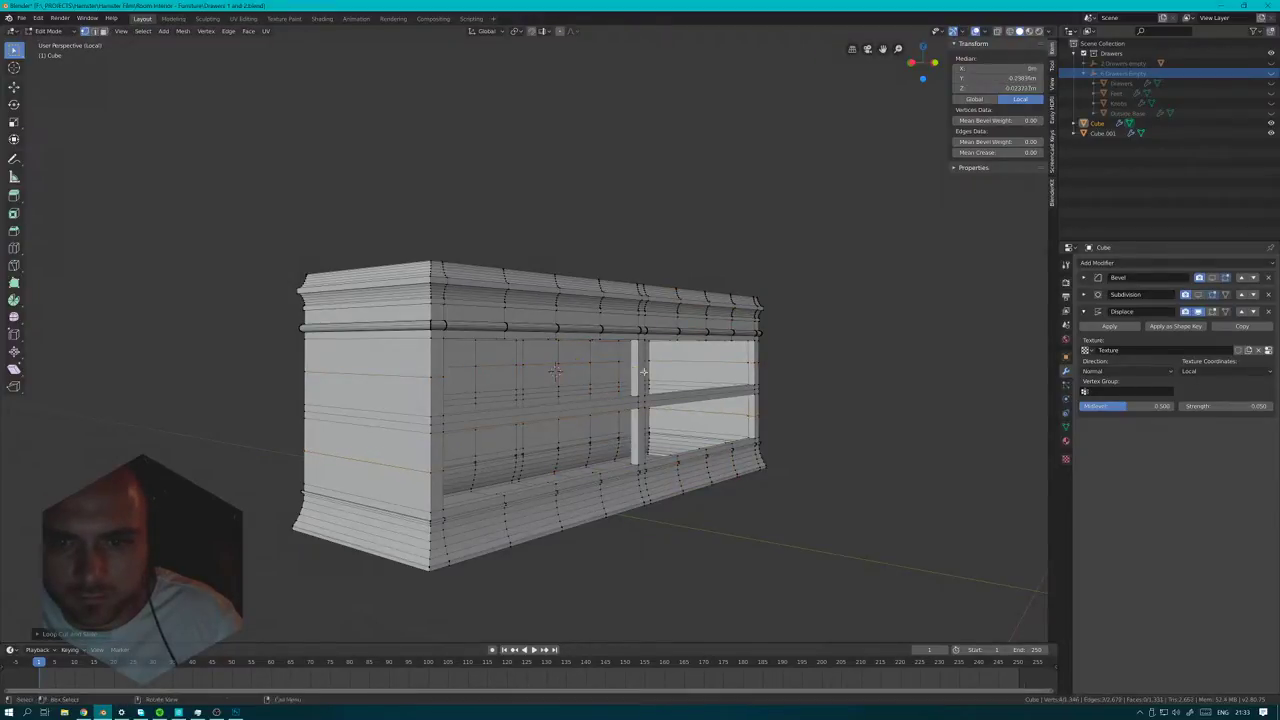
middle_click_drag(432, 461, 423, 364)
key("ctrl+r")
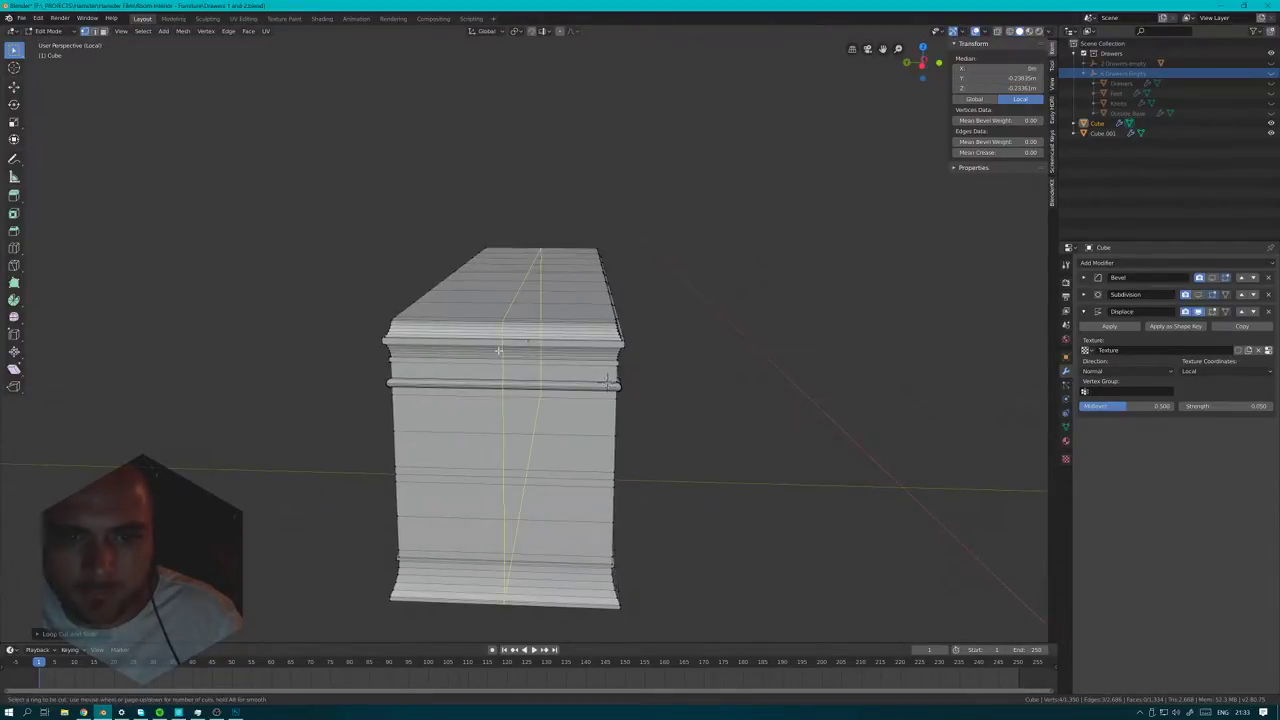
left_click(497, 350)
right_click(497, 350)
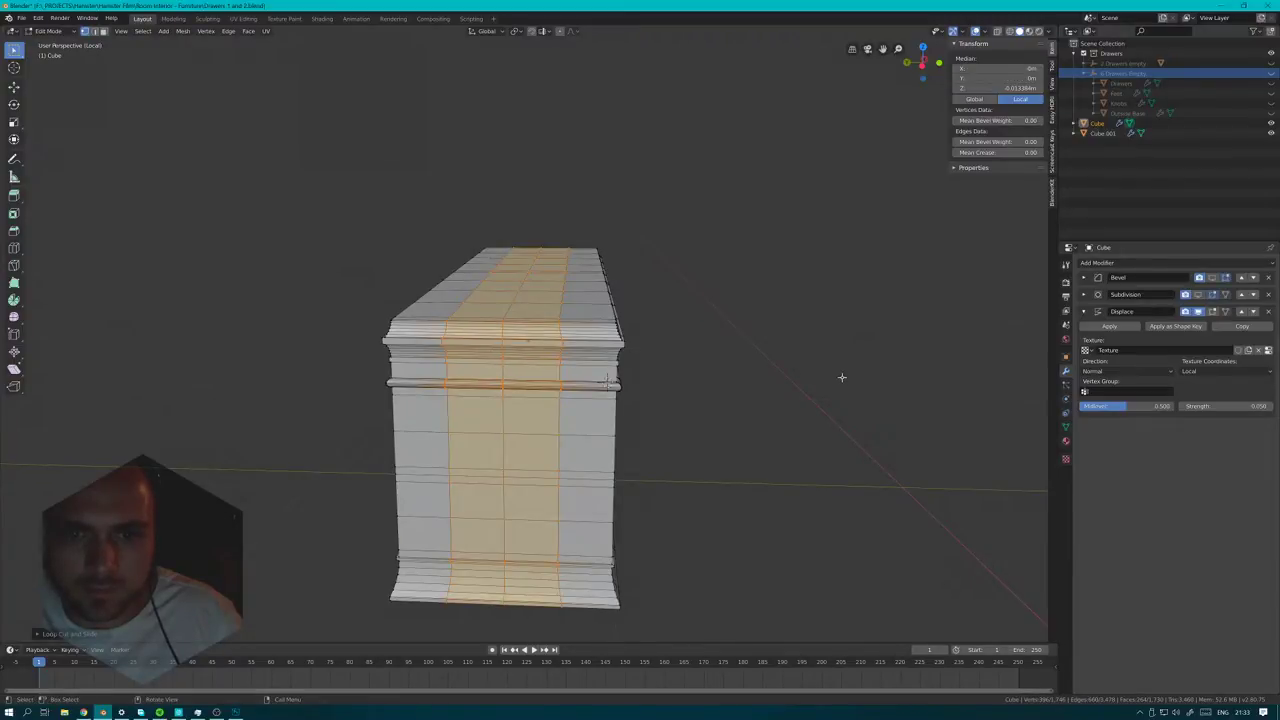
middle_click_drag(840, 377, 670, 312)
key("Tab")
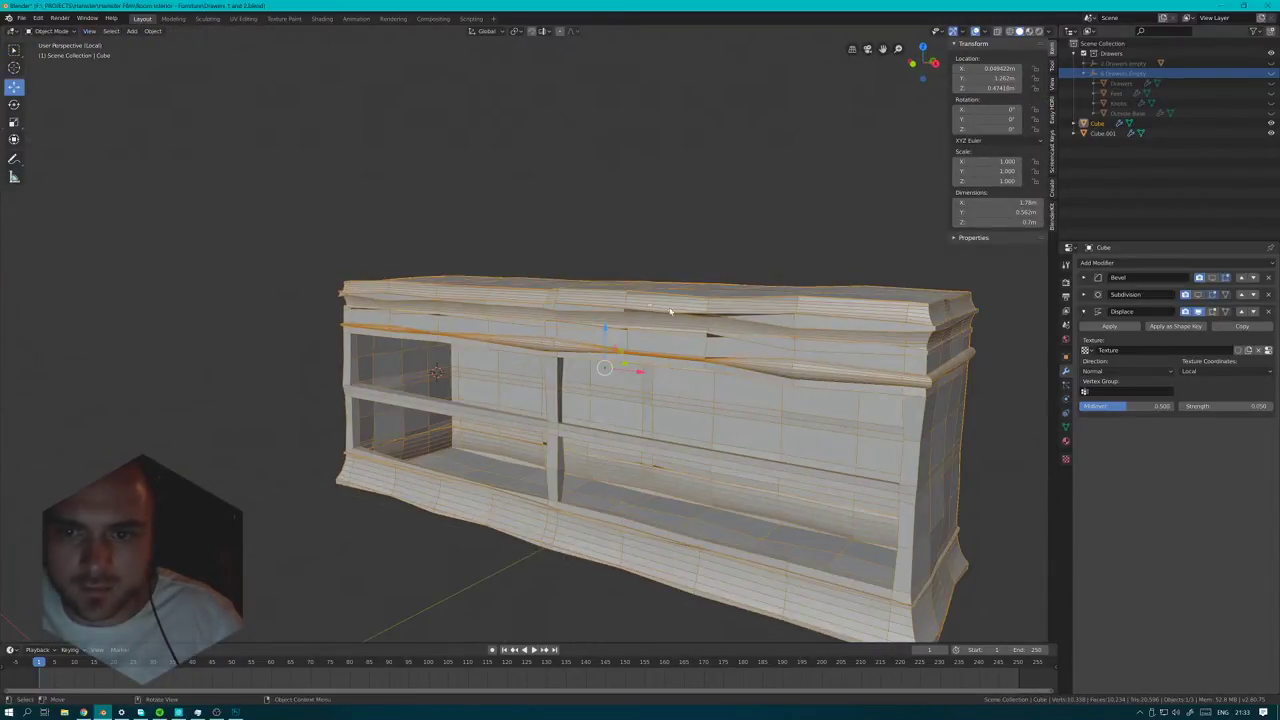
- Set the Displace strength to 0.02 and check the cabinet's front
left_click(1237, 405)
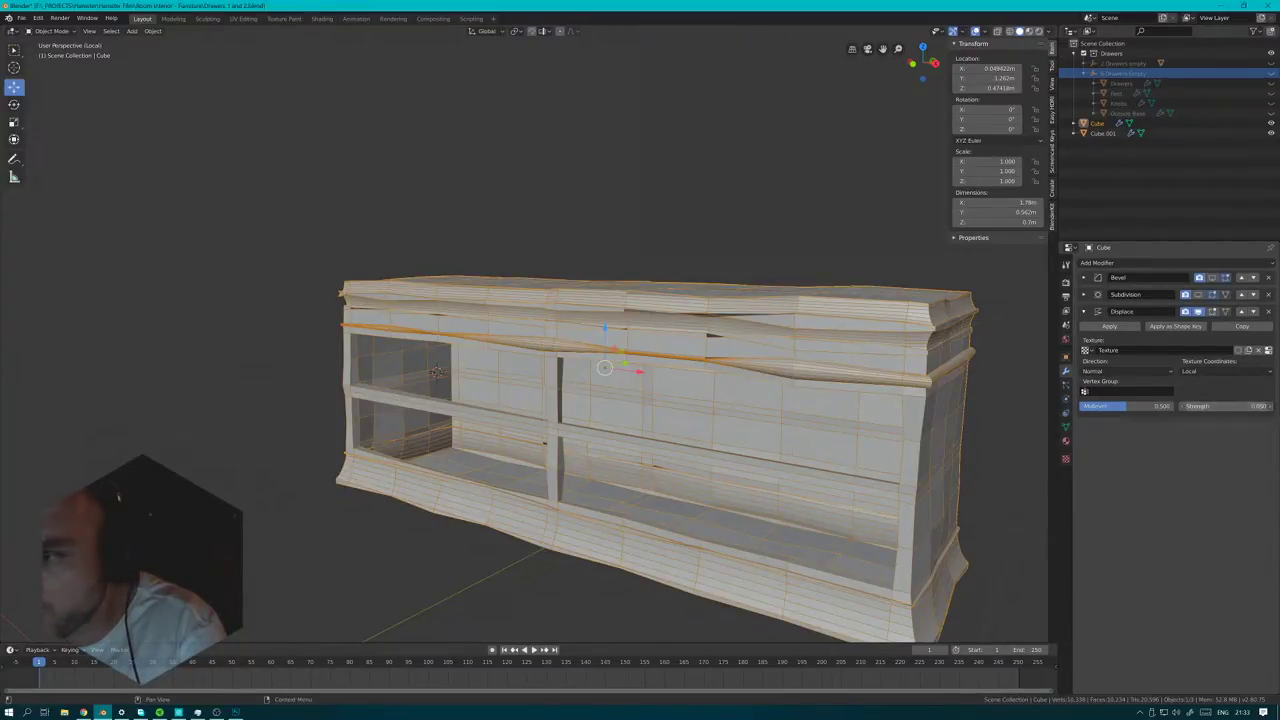
type("0.02")
key("Return")
middle_click_drag(700, 345, 748, 324)
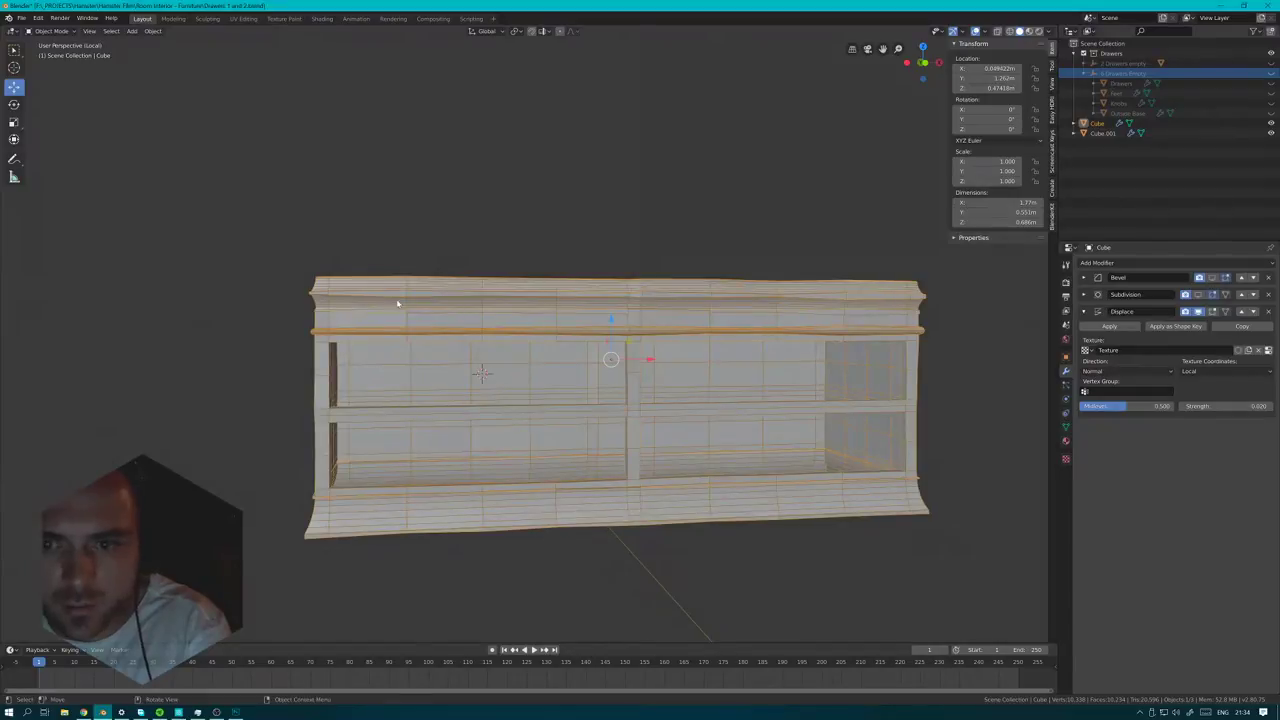
left_click(957, 395)
left_click(786, 289)
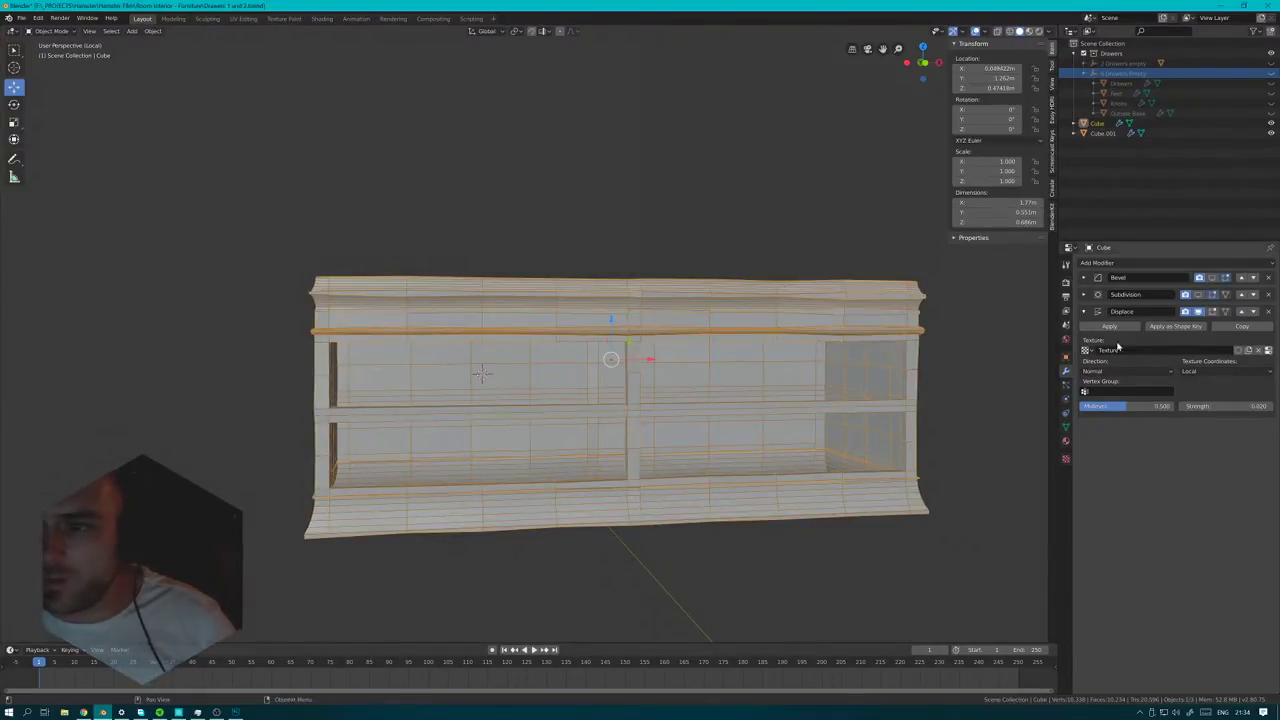
- Move the Displace modifier to the top of the stack and turn on viewport display for Bevel and Subdivision
left_click(1243, 313)
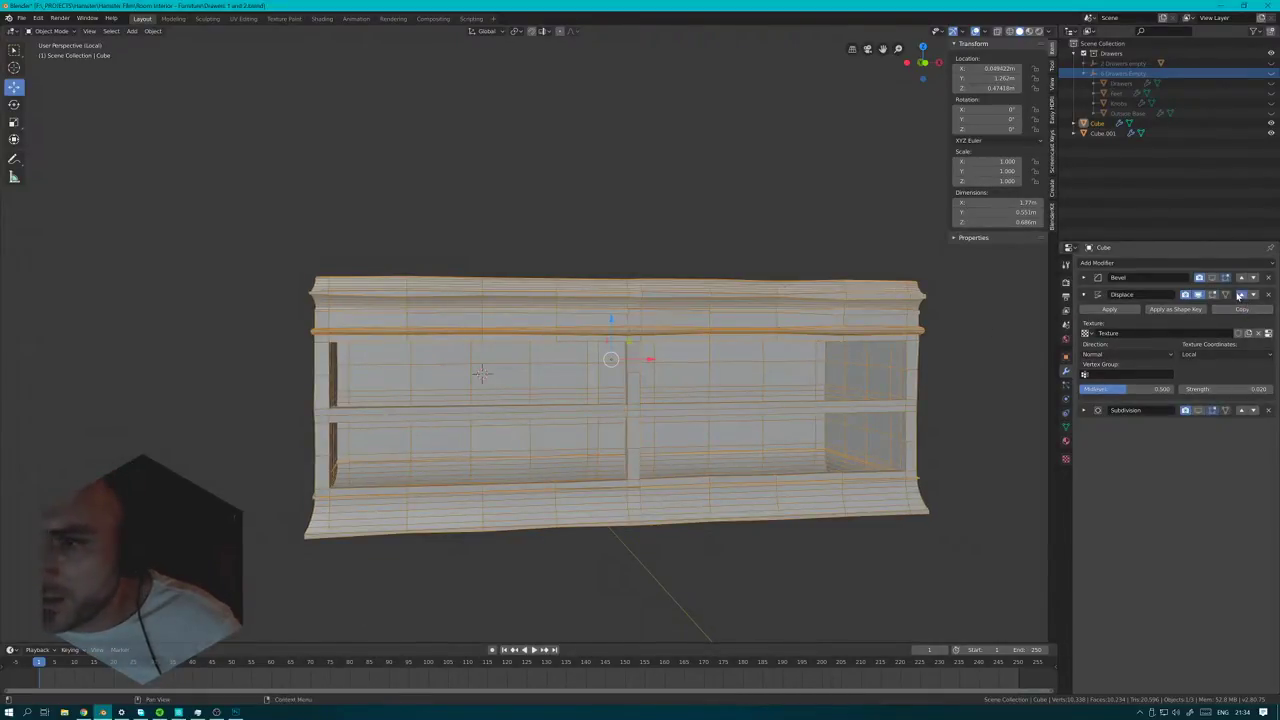
left_click(1241, 295)
middle_click_drag(495, 254, 493, 296)
scroll(406, 284, "up", 2)
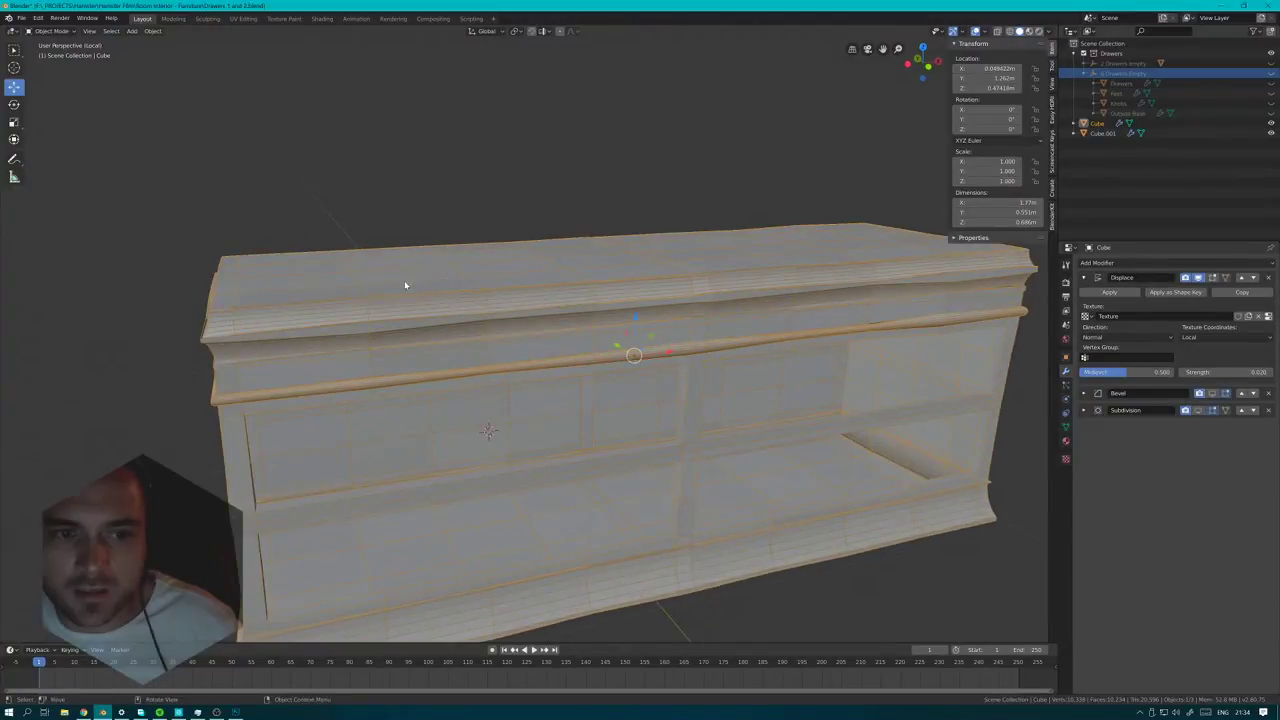
middle_click_drag(406, 284, 566, 303, "shift")
scroll(640, 315, "up", 4)
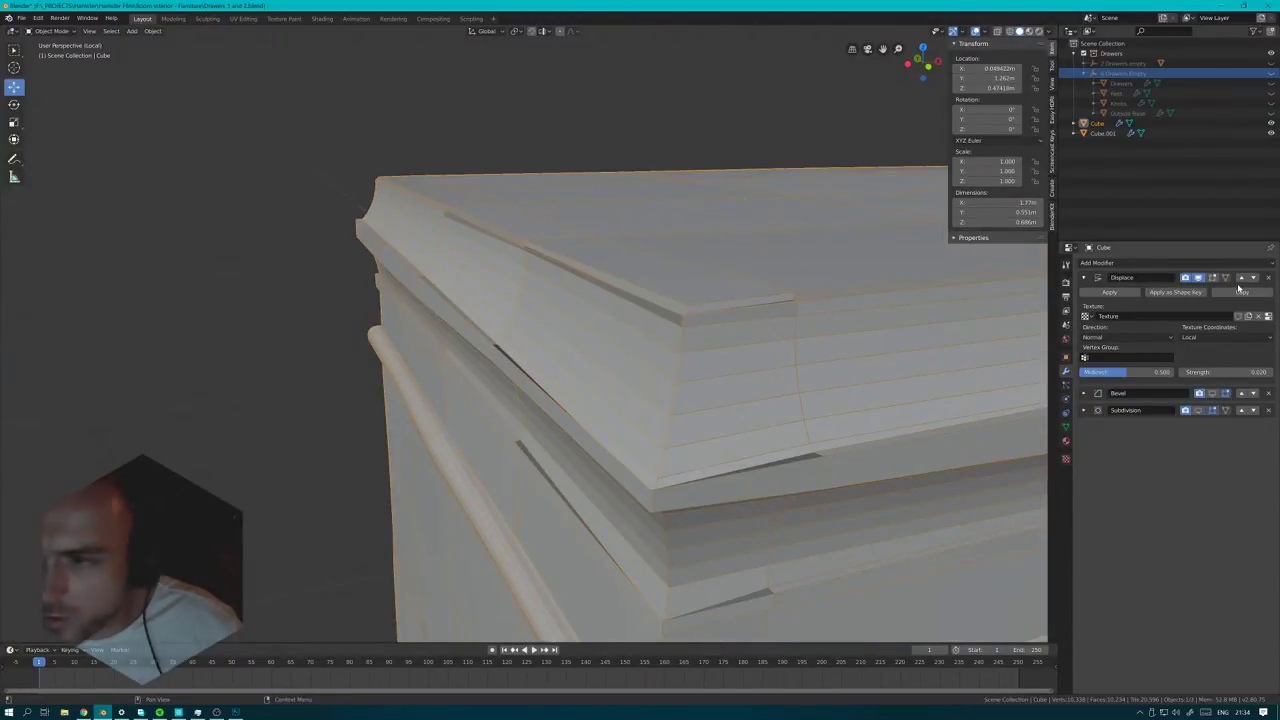
left_click(1212, 393)
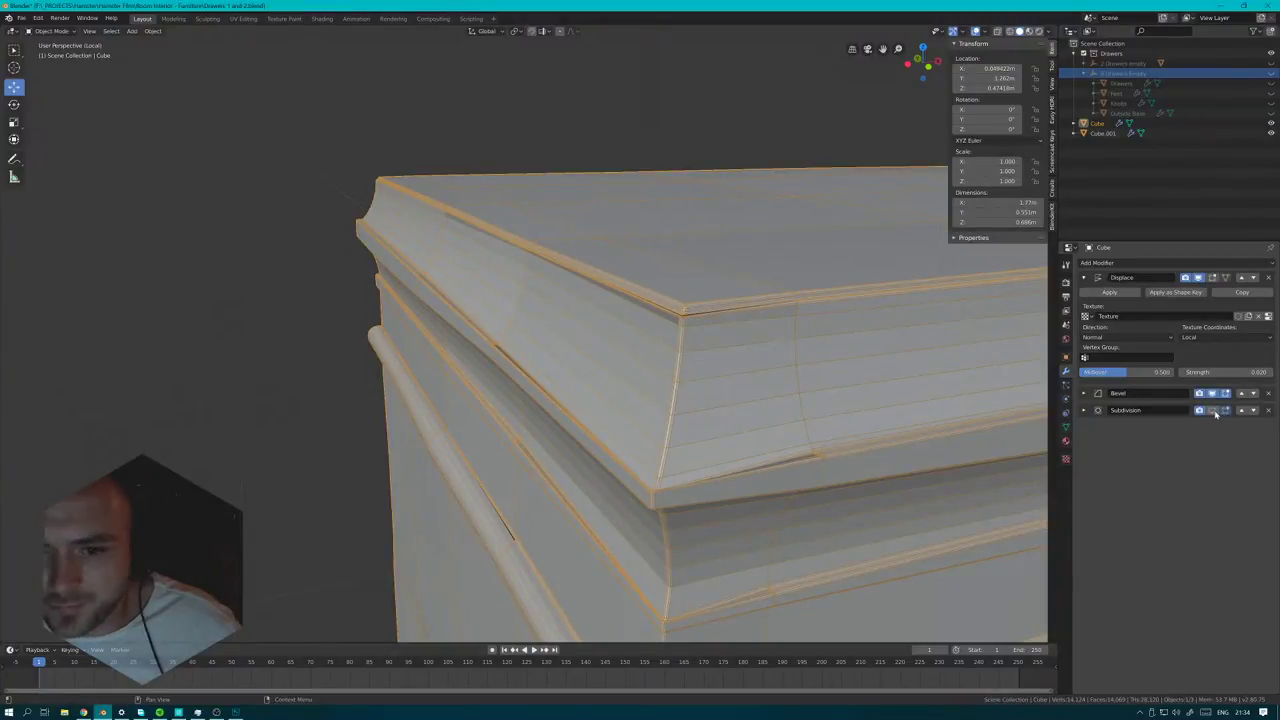
left_click(1212, 410)
left_click(577, 157)
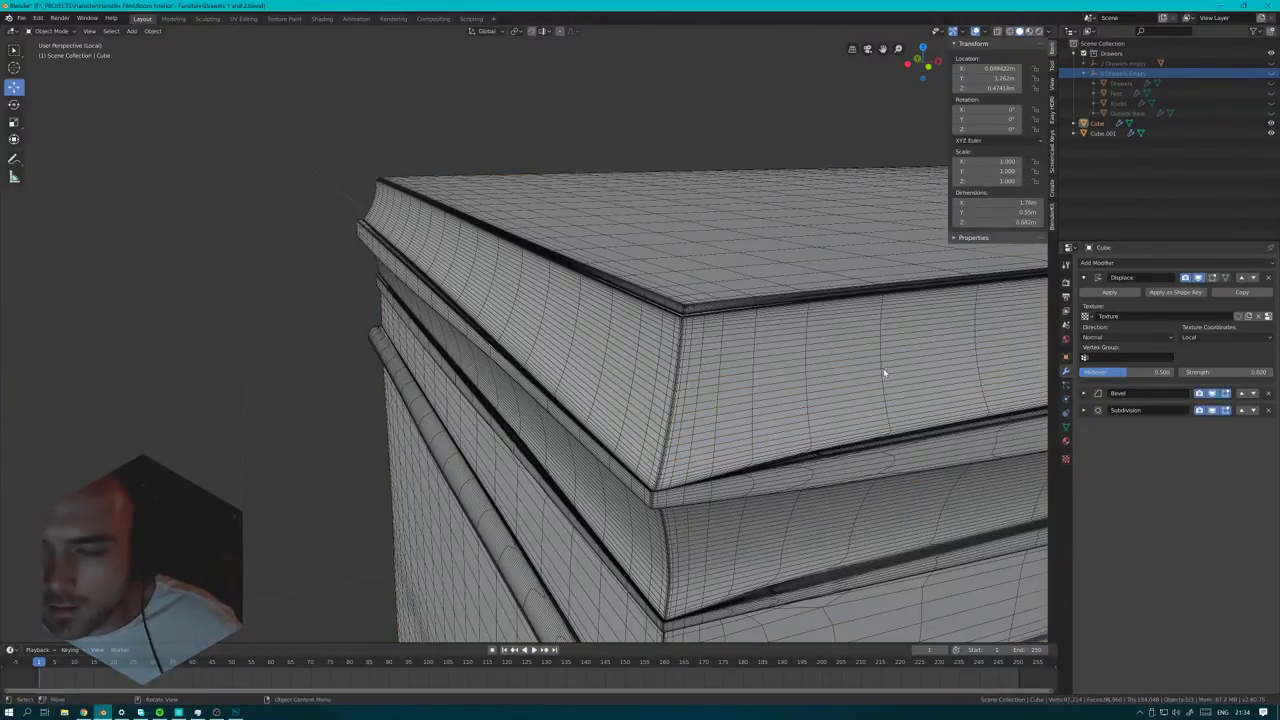
left_click(885, 371)
- Set the cabinet body's Subdivision viewport and render levels to 1
left_click(1085, 410)
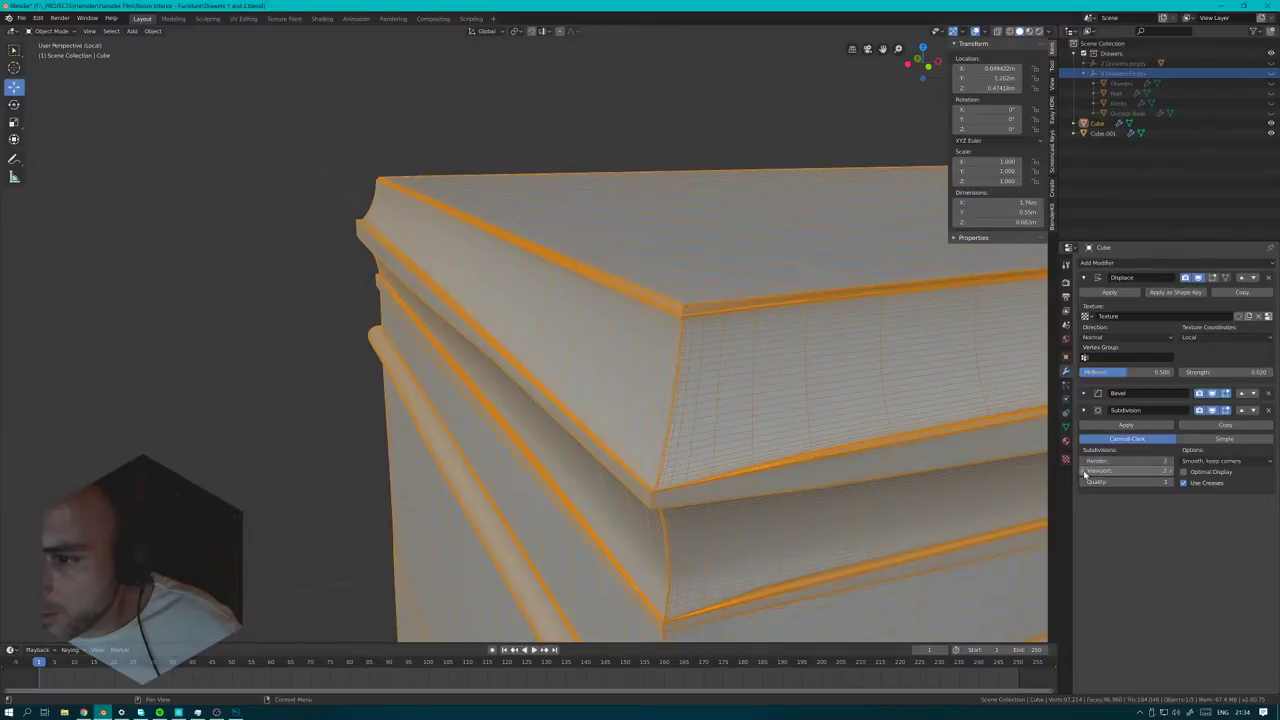
left_click(1085, 471)
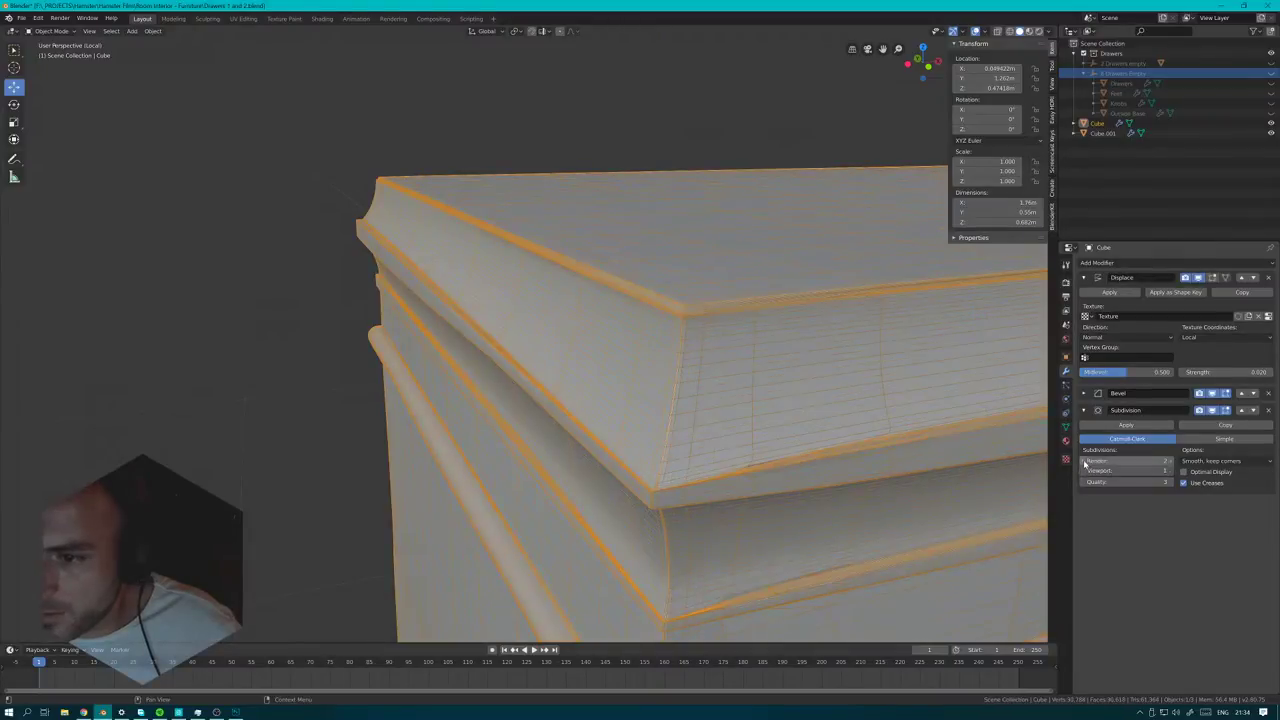
right_click(642, 355)
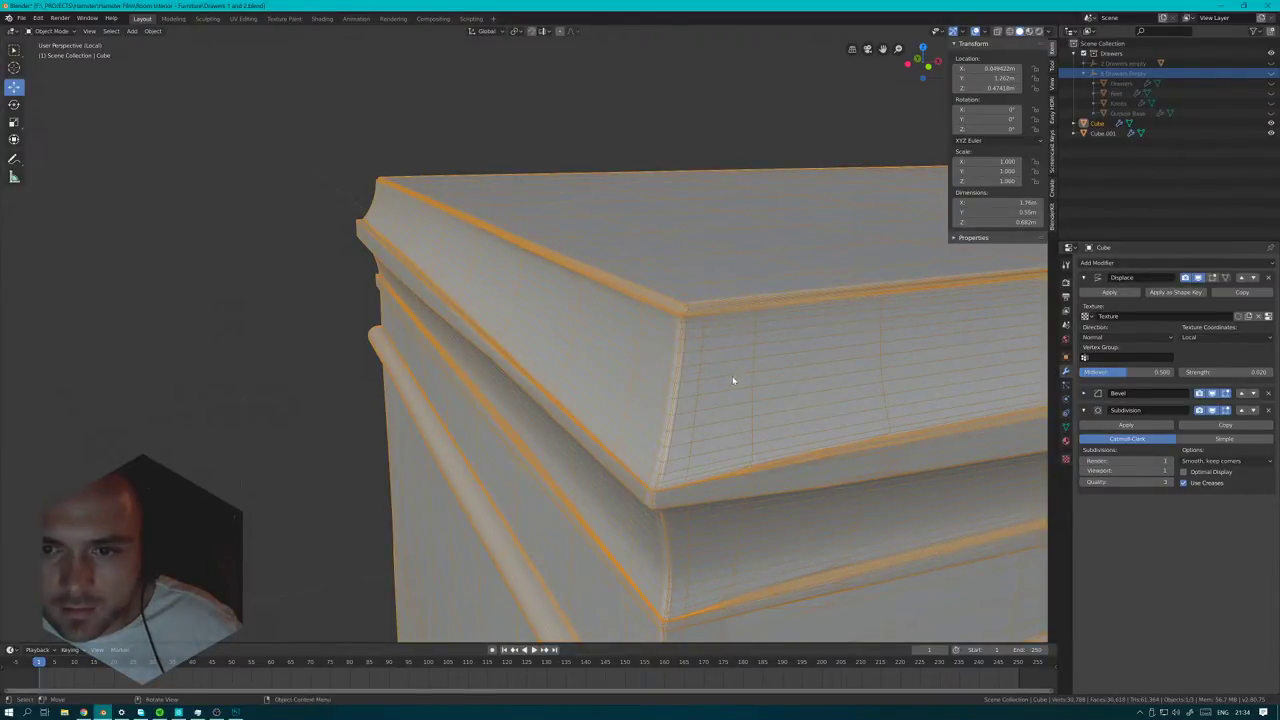
key("ctrl+z")
- Deselect the cabinet, hide the viewport overlays and examine its mouldings and drawer openings from several sides
left_click(237, 322)
left_click(975, 31)
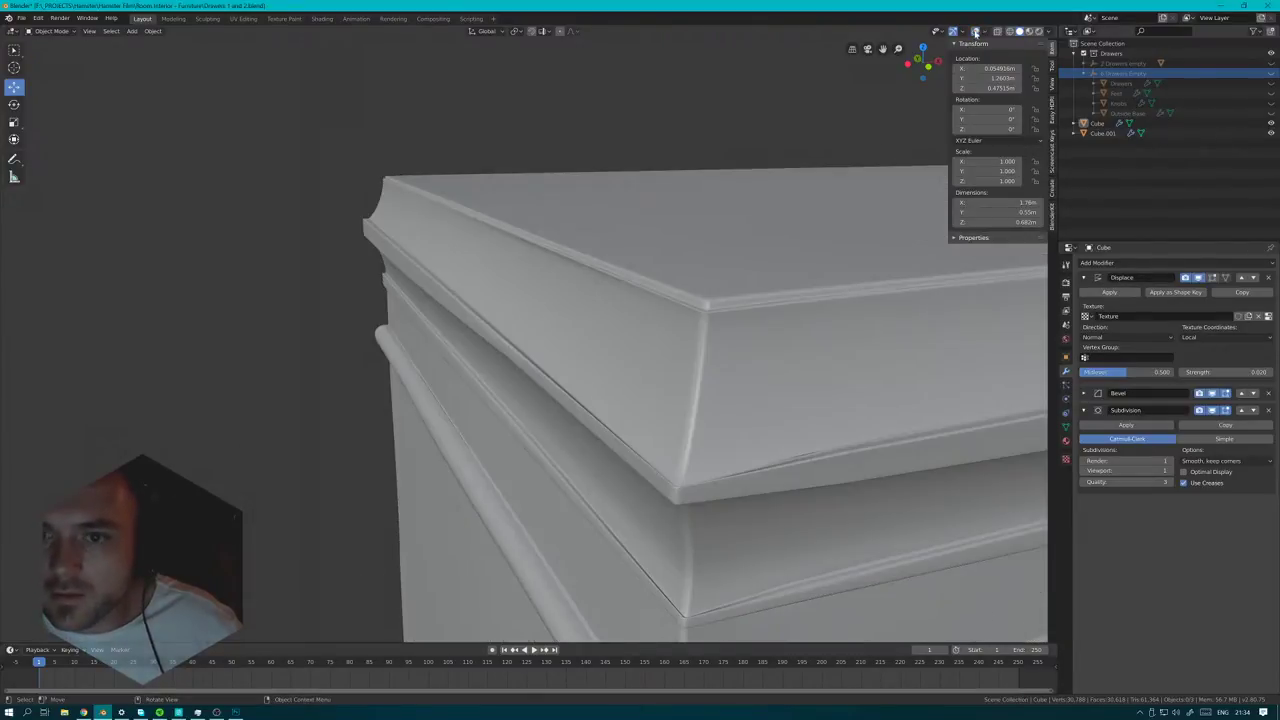
middle_click_drag(900, 300, 656, 327)
scroll(850, 323, "down", 2)
scroll(844, 321, "down", 2)
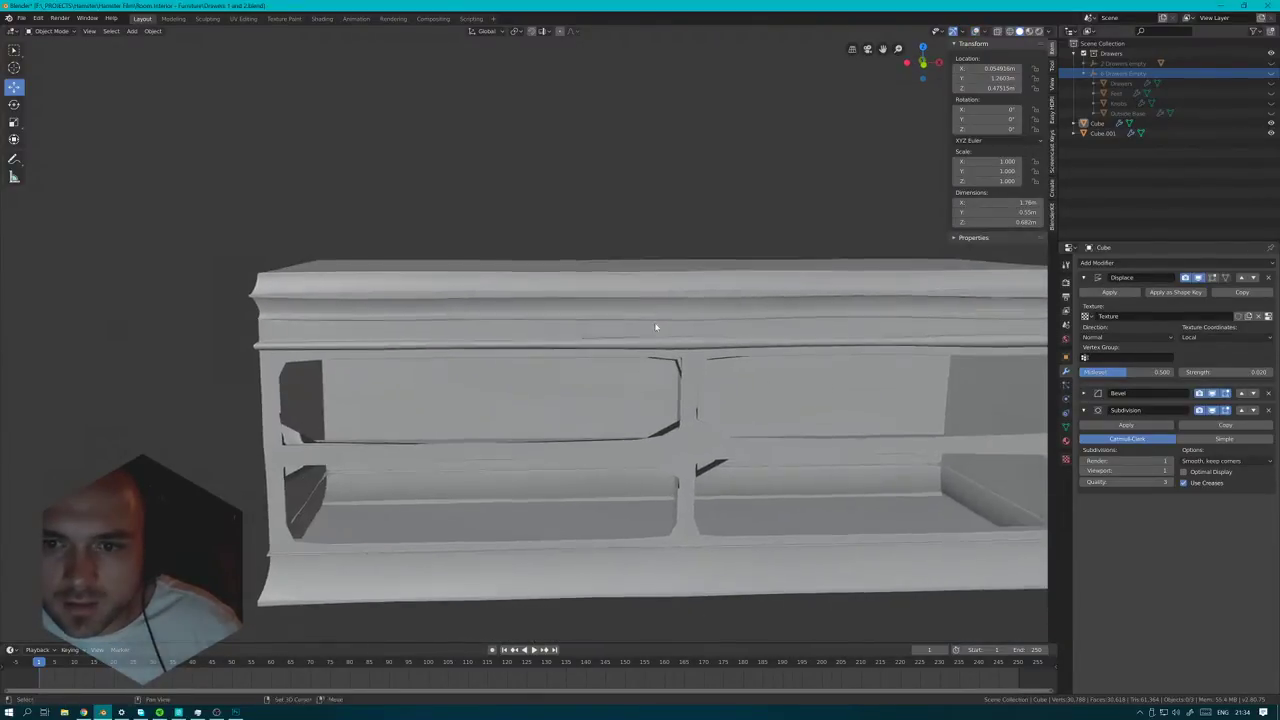
middle_click_drag(543, 278, 866, 280)
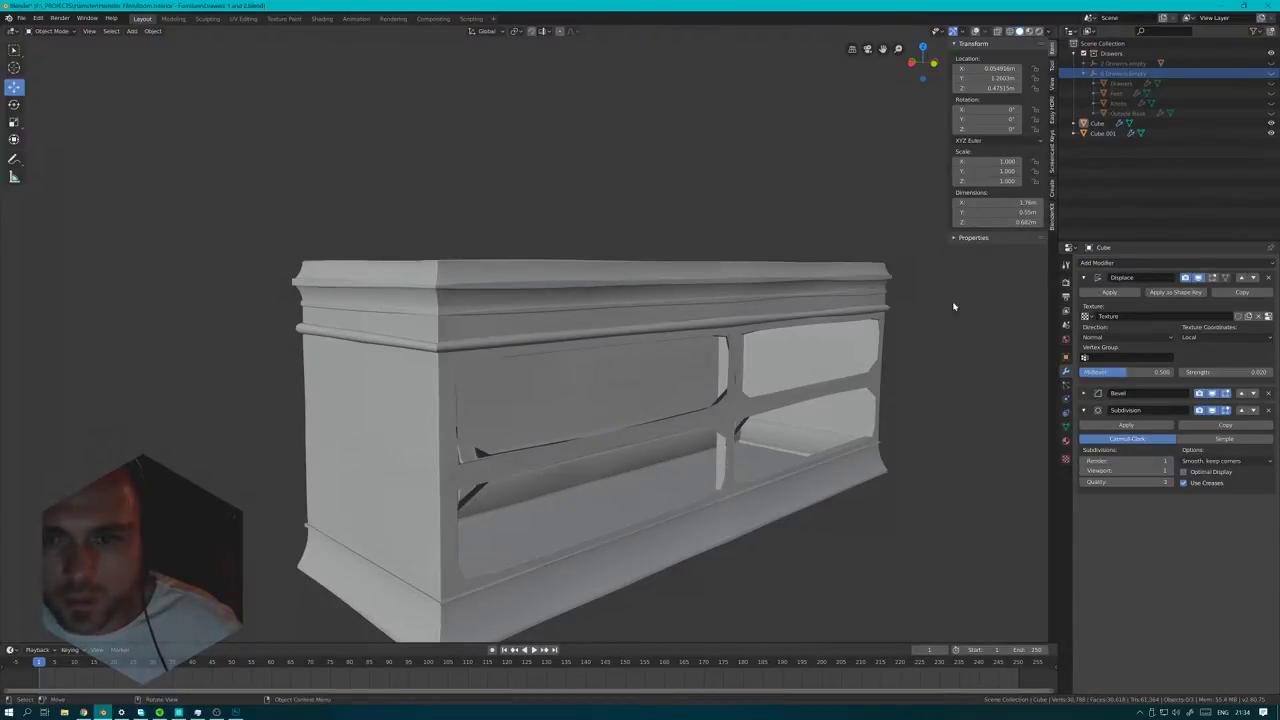
- Set the cabinet body's Displace strength to 0.005
left_click(1234, 374)
key("BackSpace")
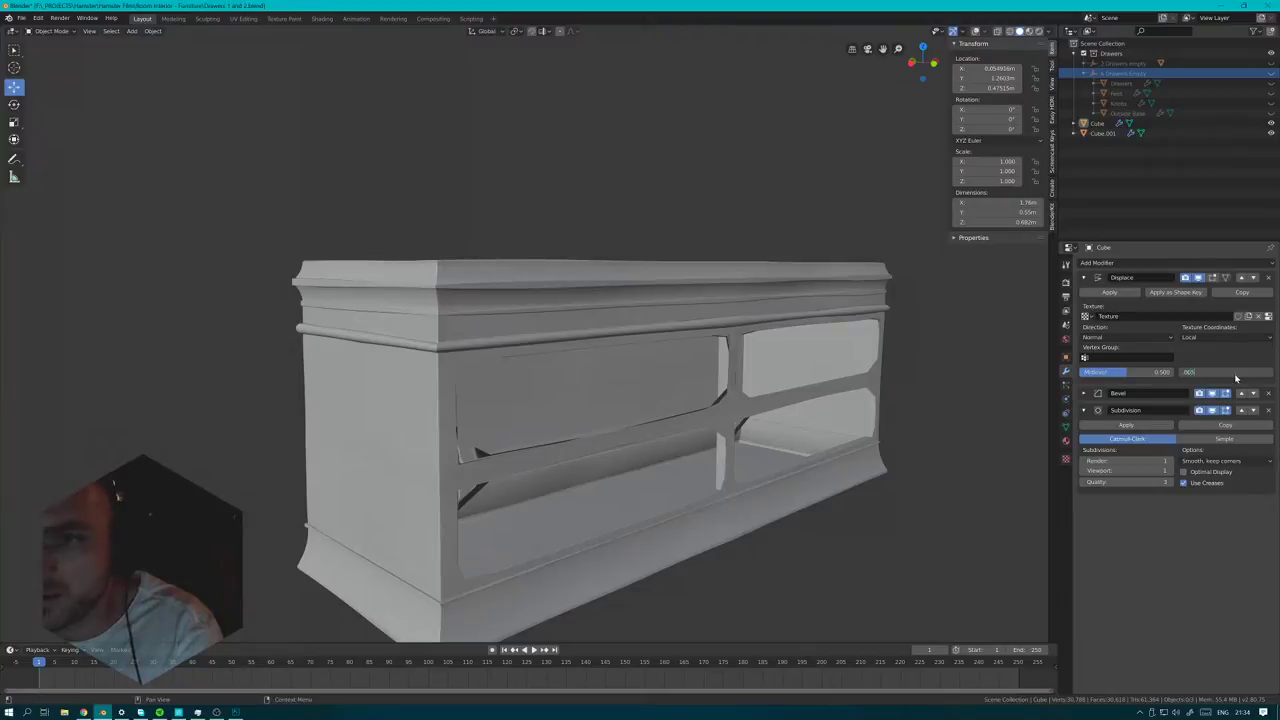
type(".005")
key("Return")
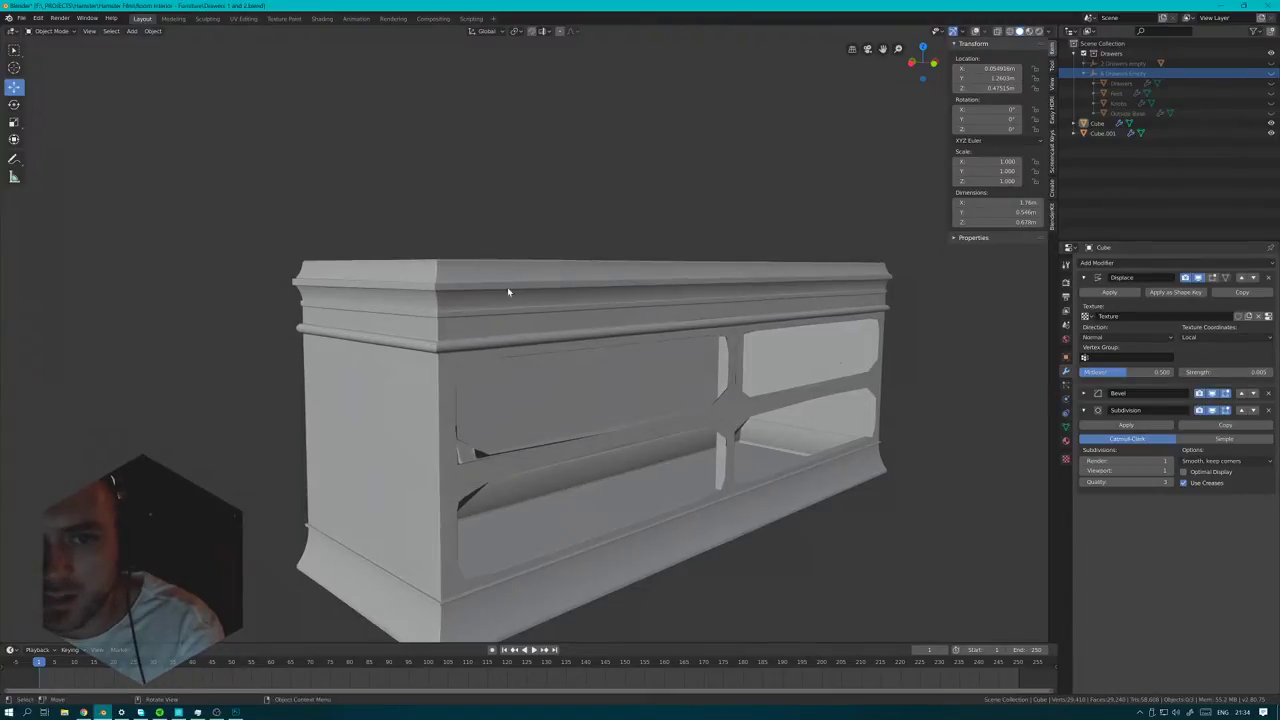
- Set the cabinet body's Displace strength to 0.01 and check its surfaces from the side and front
left_click(1242, 371)
type(".0")
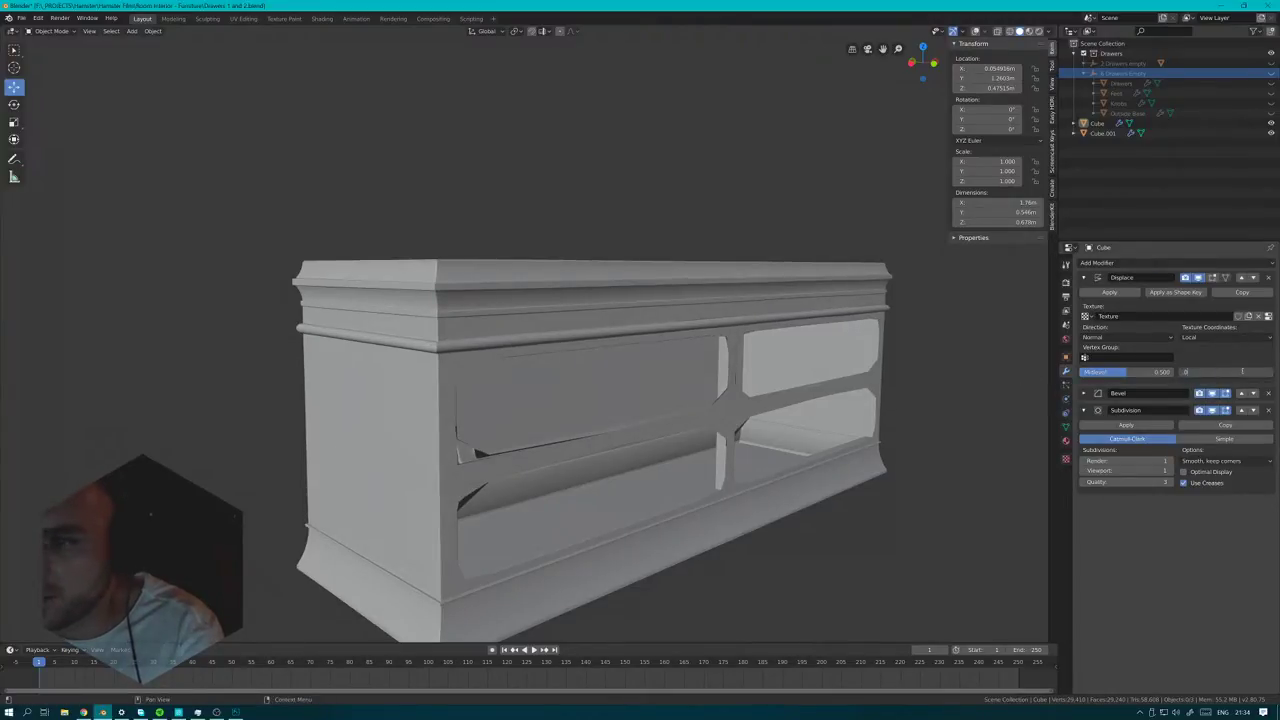
type("1")
key("Return")
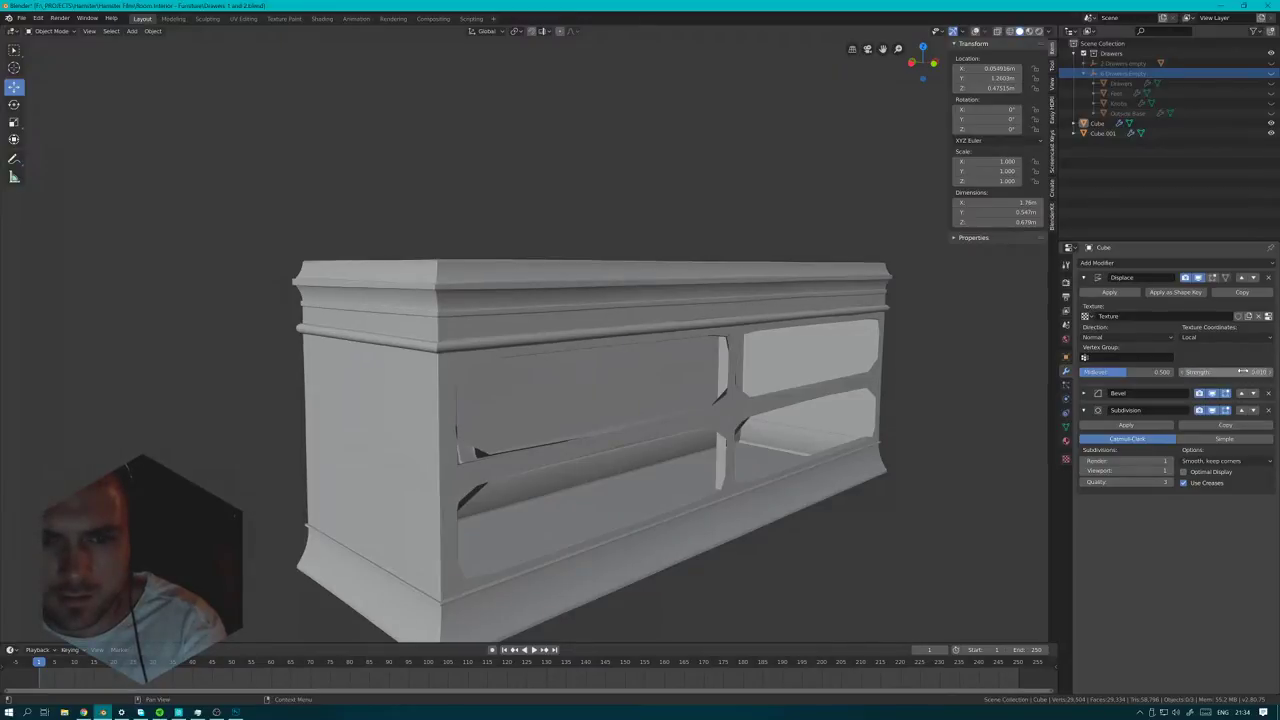
middle_click_drag(900, 322, 895, 341)
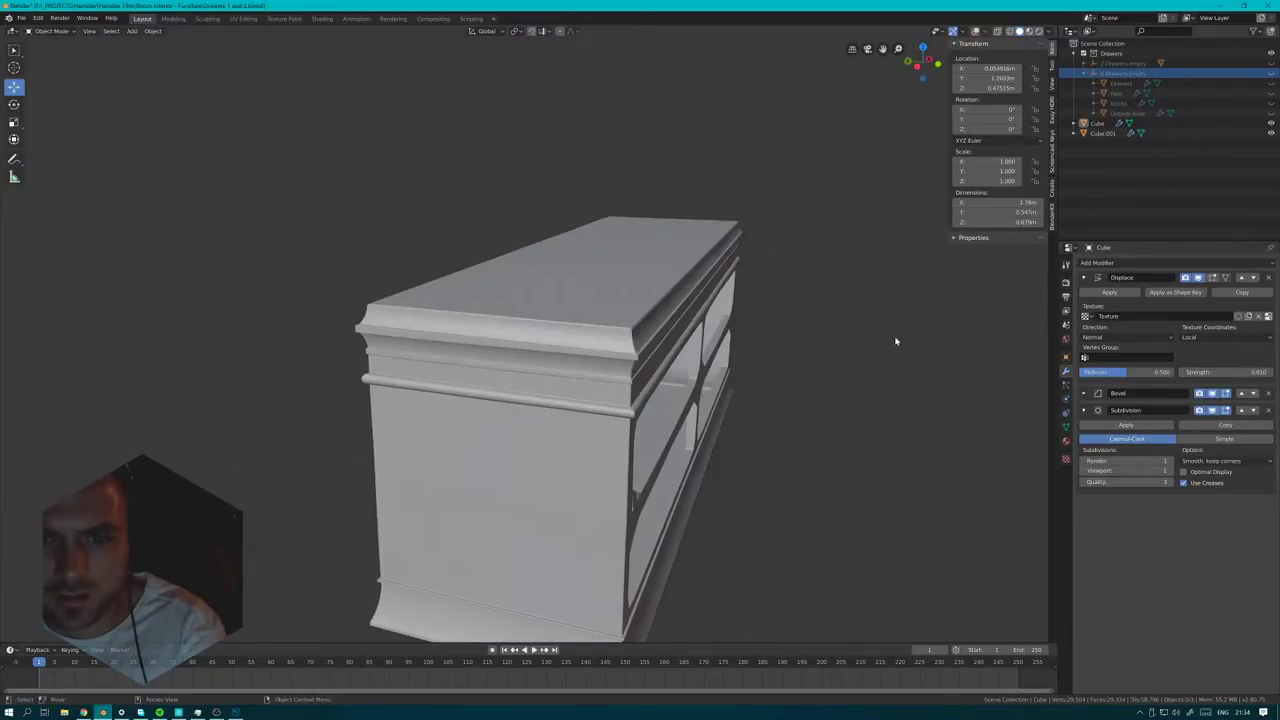
mouse_move(775, 323)
middle_mouse_down()
mouse_move(717, 314)
mouse_move(743, 303)
mouse_move(750, 316)
mouse_move(784, 314)
middle_mouse_up()
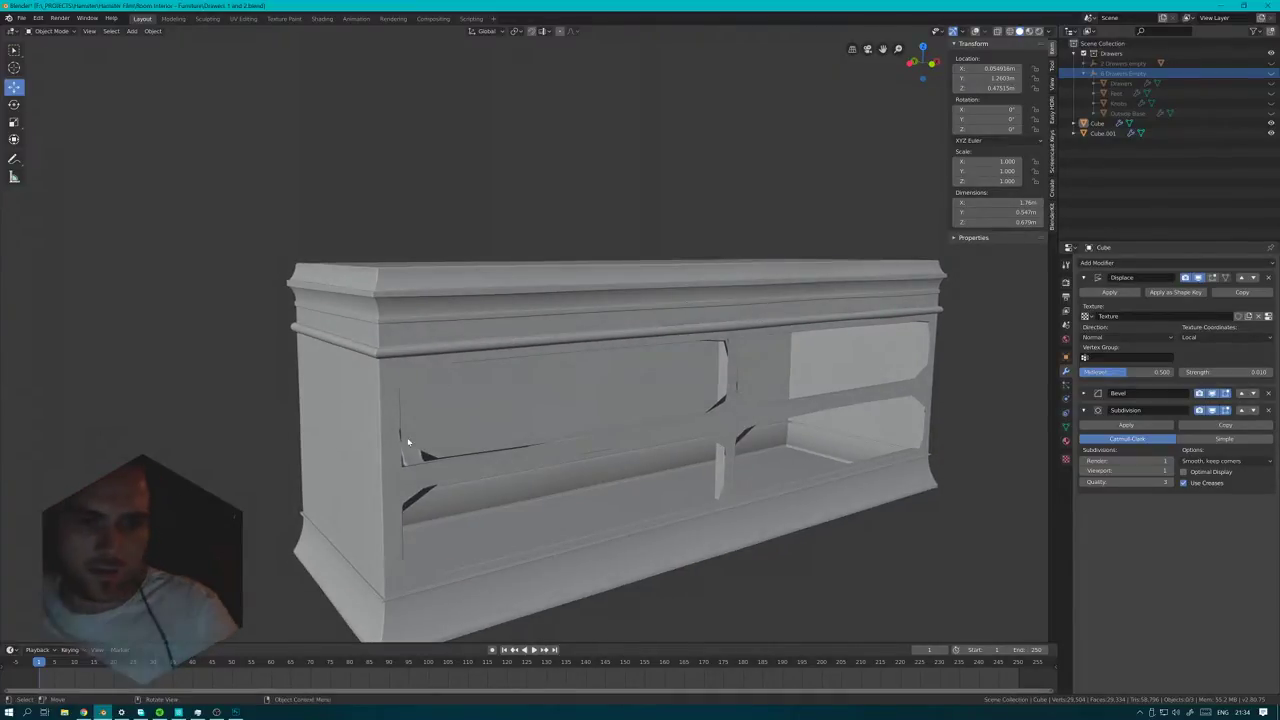
- Open the cabinet body in Edit Mode and show the viewport overlays
middle_click_drag(409, 443, 483, 426)
key("ctrl+Tab")
left_click(563, 426)
middle_click_drag(357, 459, 919, 320)
left_click(976, 31)
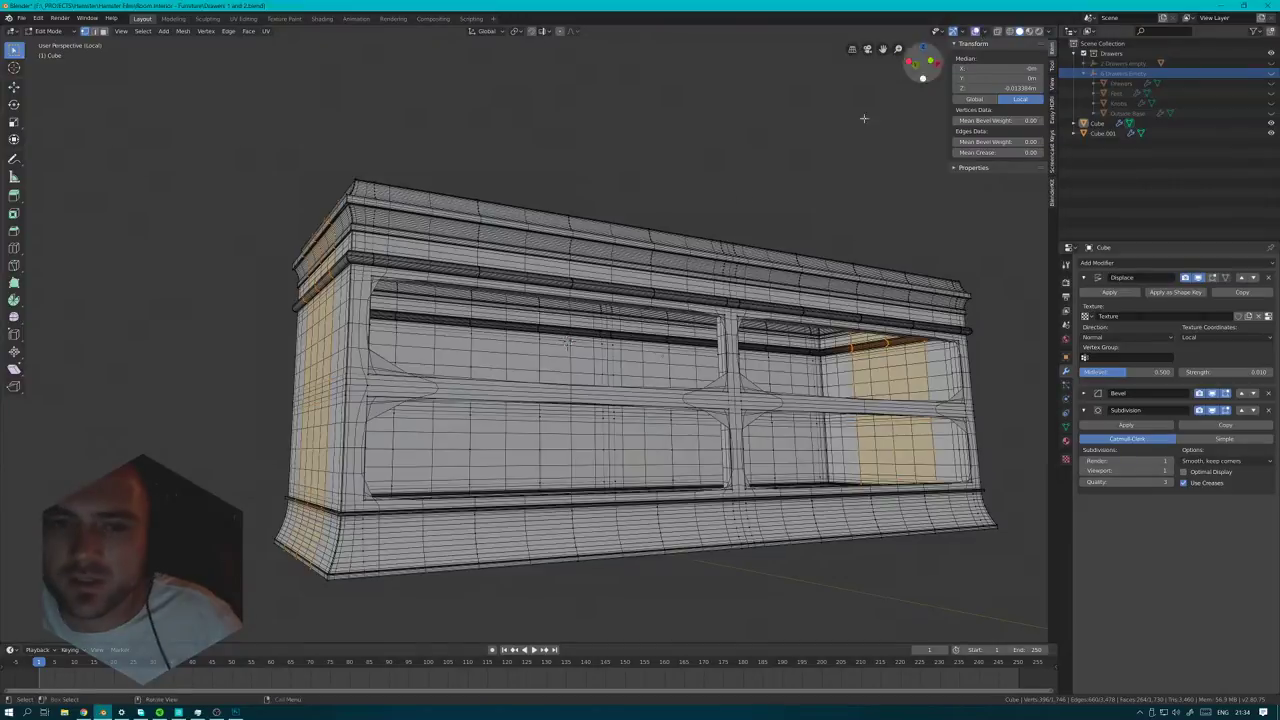
- Add a vertical edge loop near the cabinet body's left end and slide it toward the corner post
scroll(459, 368, "up", 4)
scroll(460, 367, "up", 2)
key("ctrl+r")
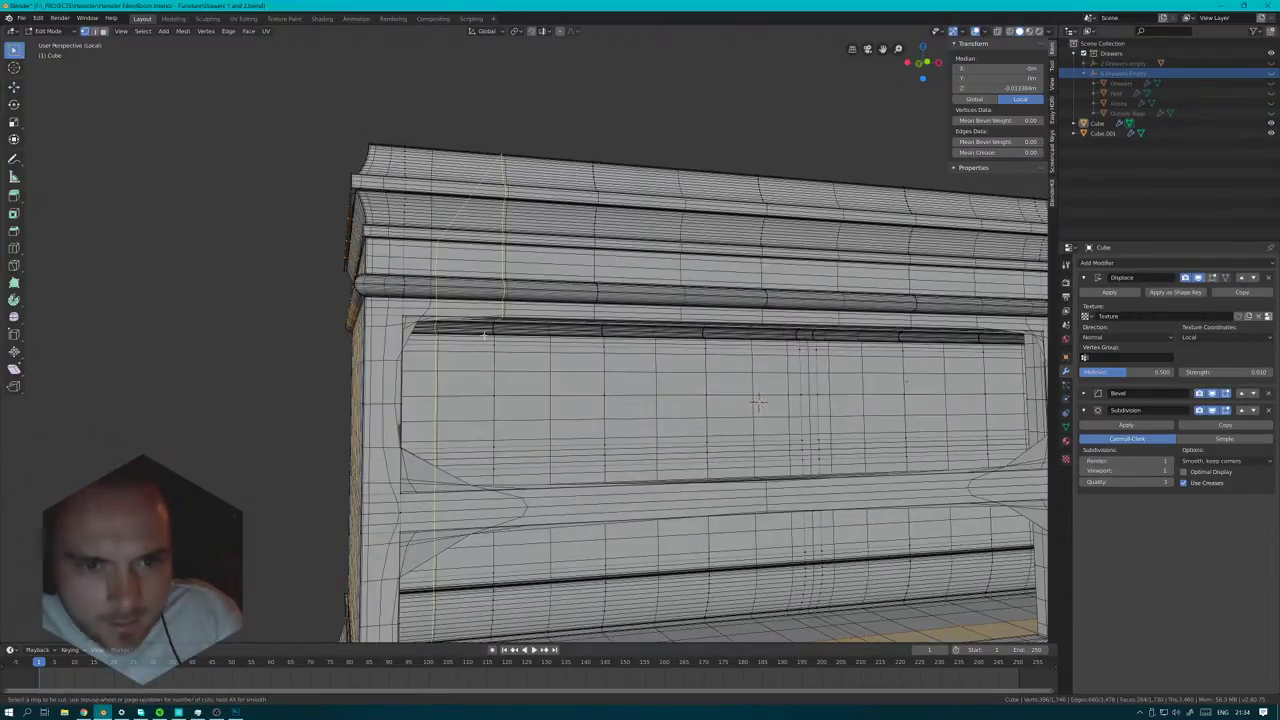
left_click(464, 310)
right_click(464, 310)
key("g")
key("g")
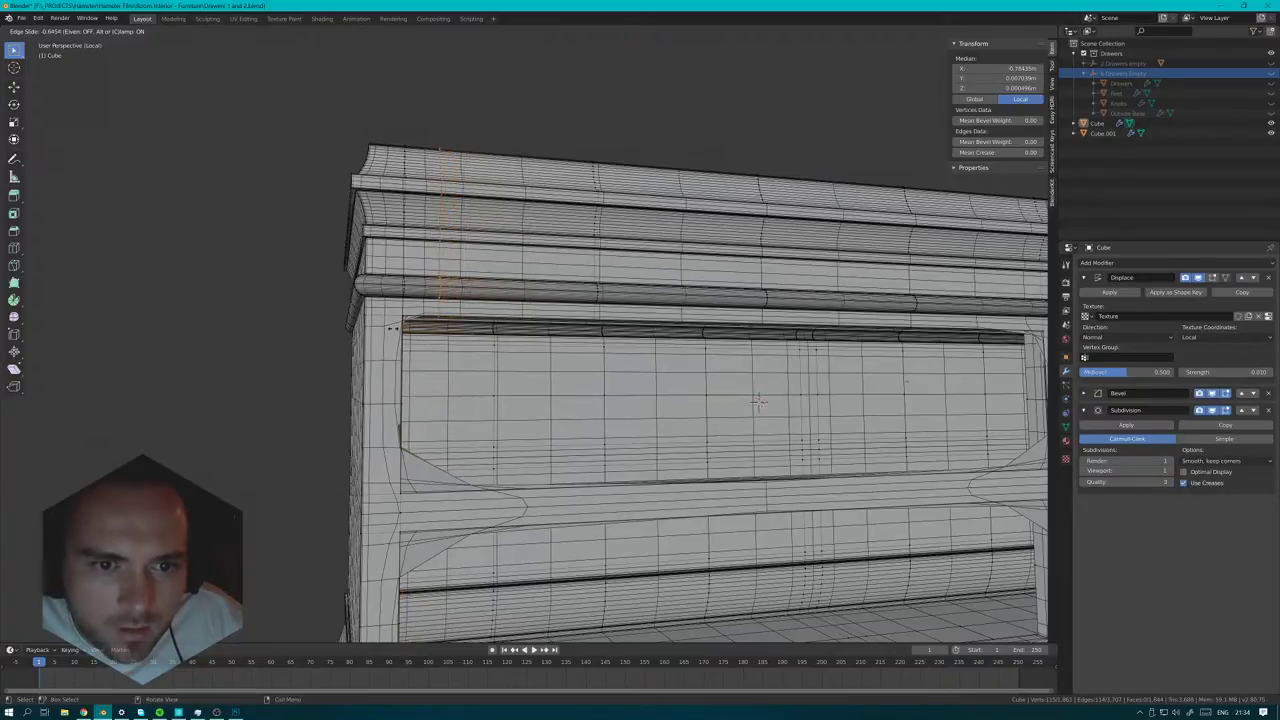
left_click(525, 402)
- Check the YouTube live-stream dashboard in the browser and return to Blender
key("alt+Tab")
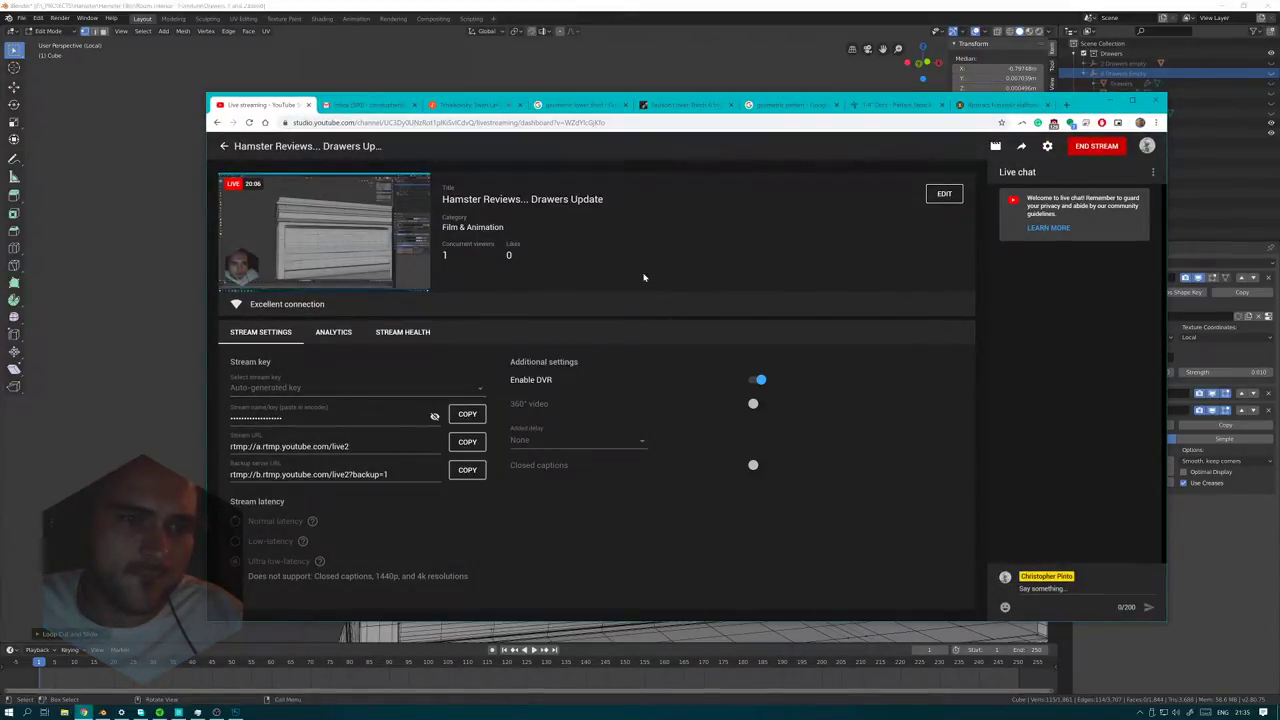
left_click(1110, 103)
- Turn off the Edit Mode display of the cabinet body's Subdivision and Bevel modifiers
middle_click_drag(484, 330, 477, 347)
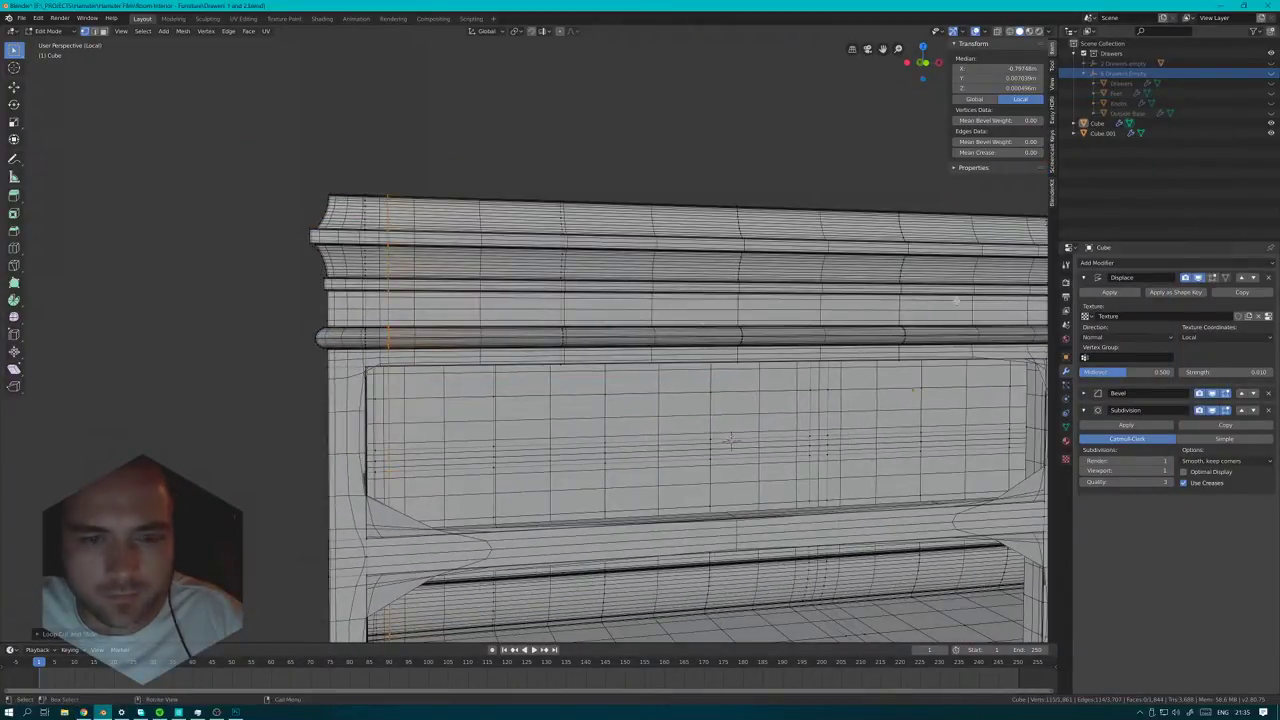
left_click(1083, 278)
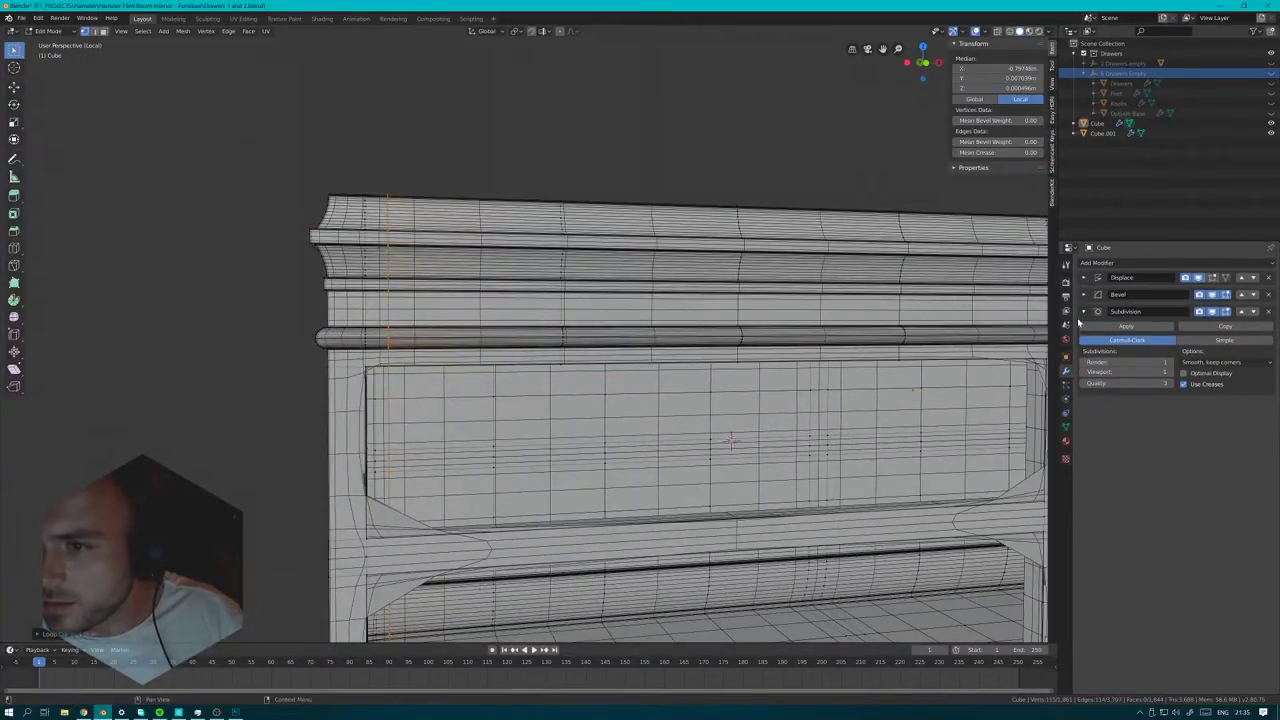
left_click(1212, 313)
left_click(1212, 313)
left_click(1225, 312)
left_click(1225, 295)
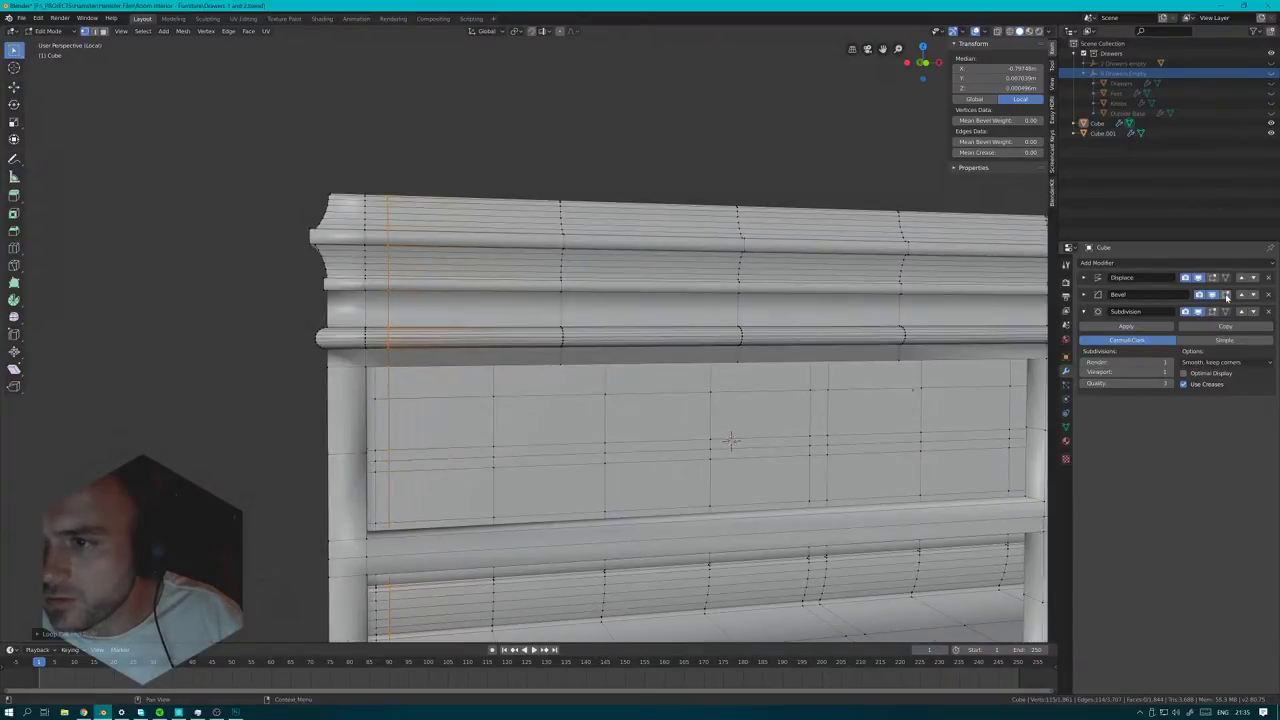
- Slide the selected vertical edge loop tight against the inner edge of the left corner post
middle_click_drag(690, 272, 659, 269)
key("g")
key("g")
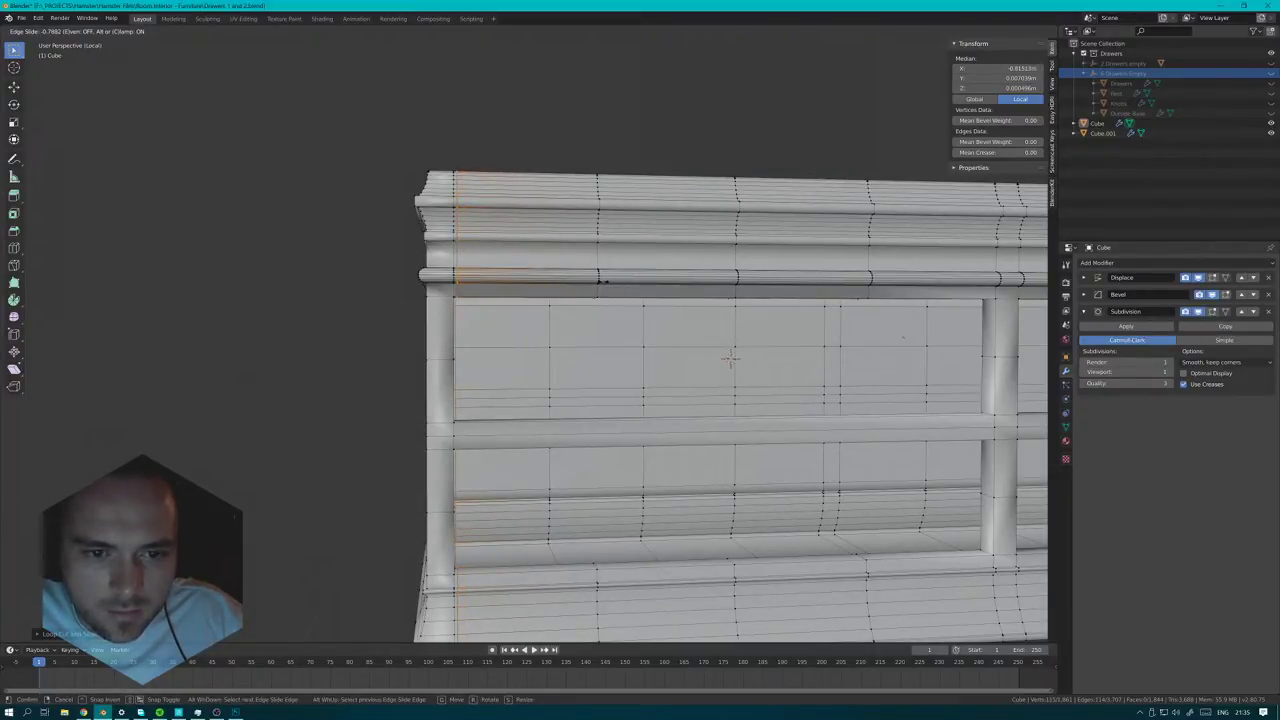
left_click(603, 281)
- Add a vertical edge loop close to each side of the central divider
middle_click_drag(970, 294, 572, 268, "shift")
key("ctrl+r")
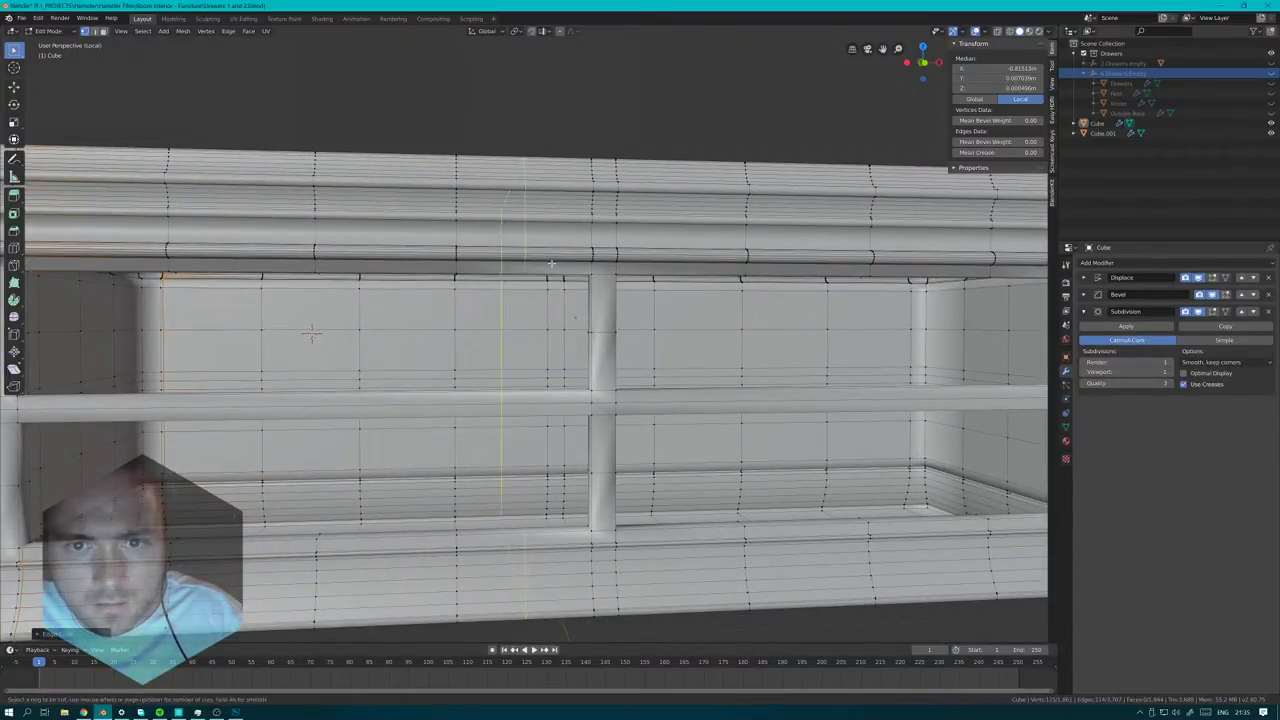
left_click(555, 264)
left_click(592, 263)
key("ctrl+r")
left_click(645, 261)
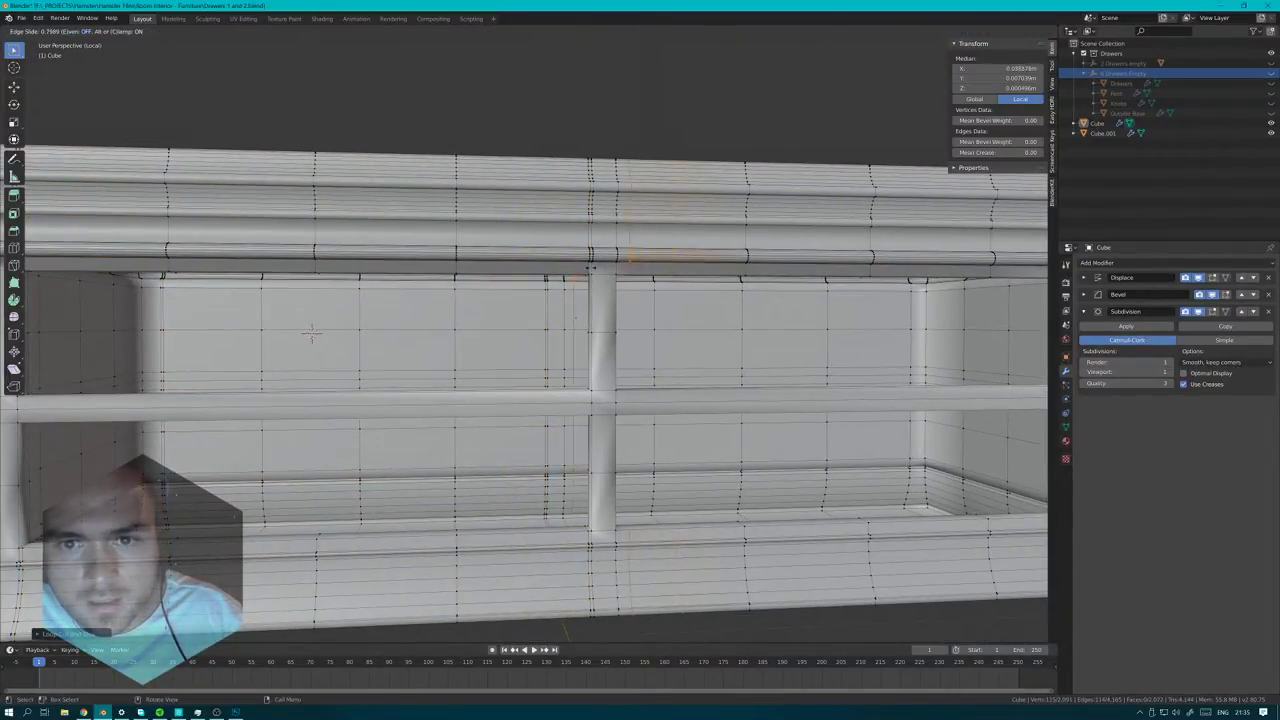
left_click(585, 268)
- Add a vertical edge loop beside the right corner post and a horizontal loop just below the openings' upper edge
middle_click_drag(826, 280, 408, 247, "shift")
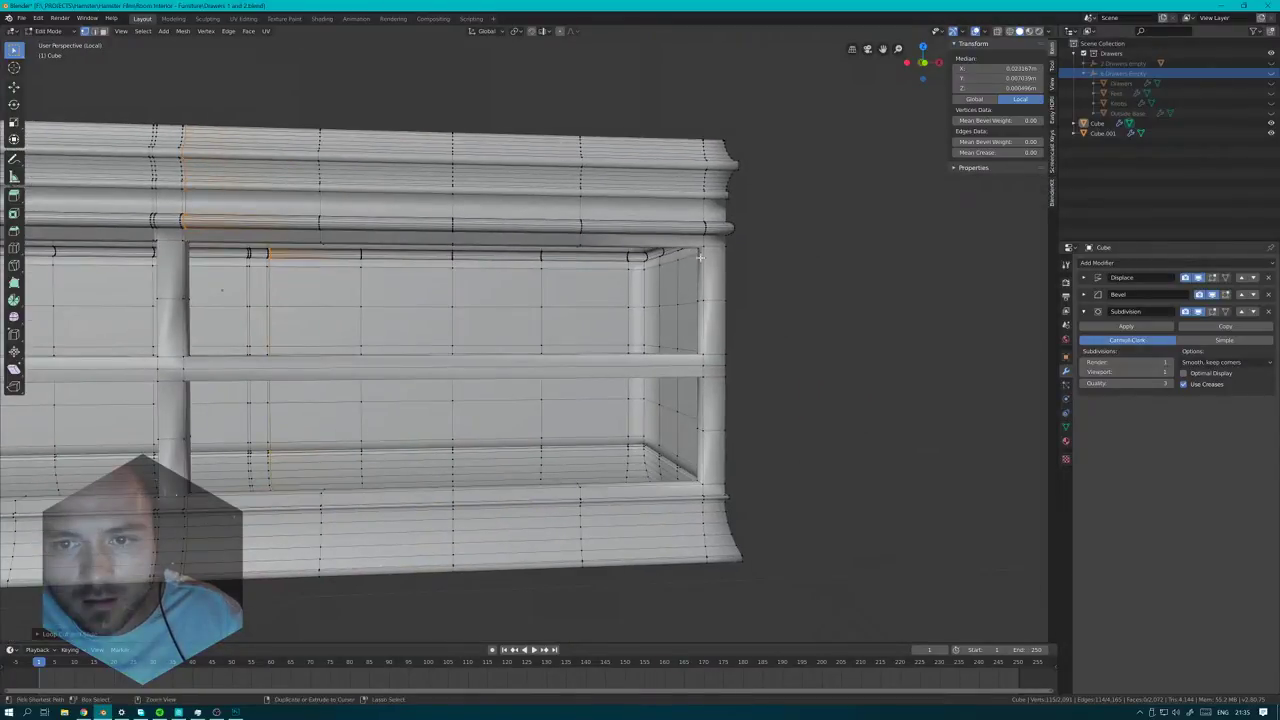
key("ctrl+r")
left_click(668, 238)
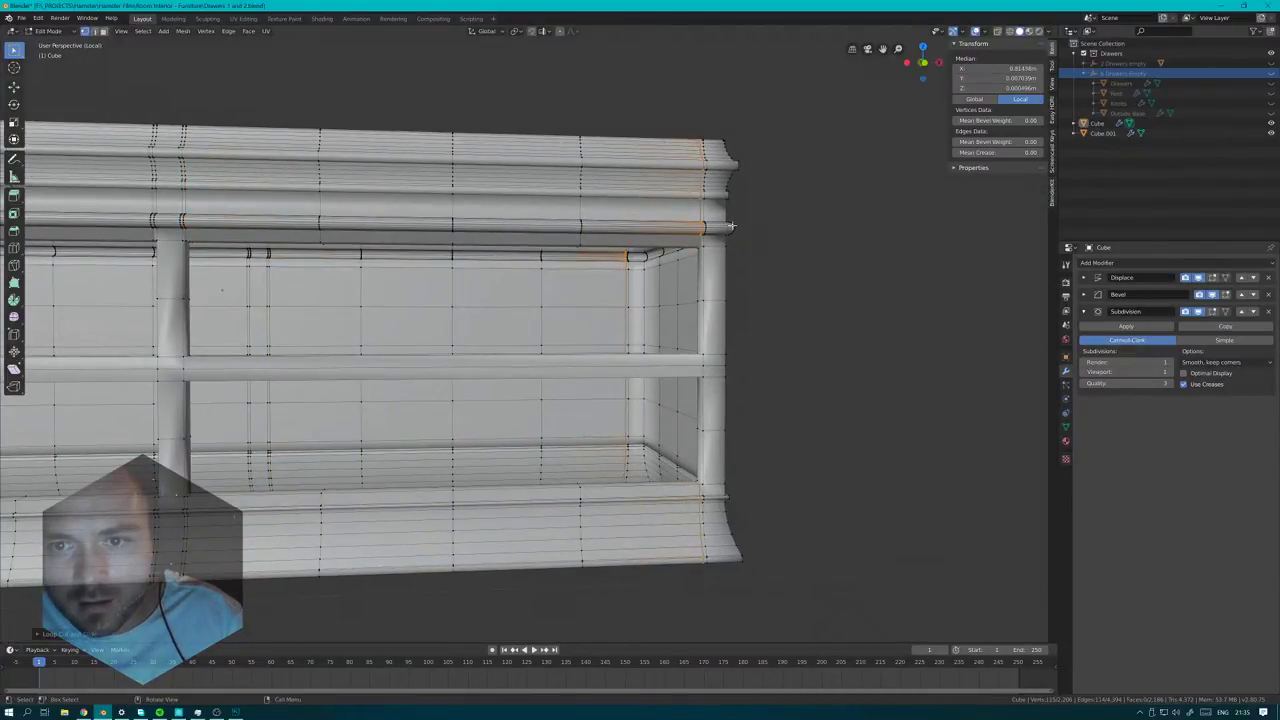
left_click(732, 245)
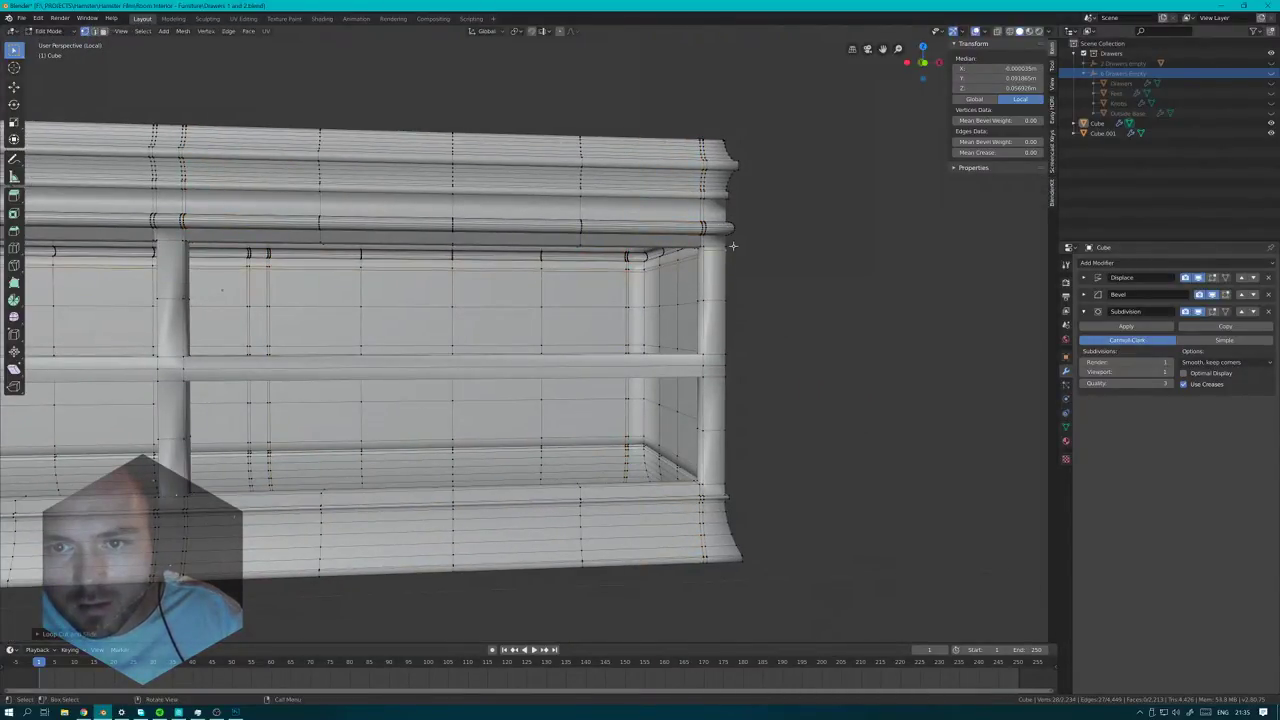
- Add edge loops just above the middle rail and beside the central divider, and divide the rail's right half with three even cuts
left_click(225, 265)
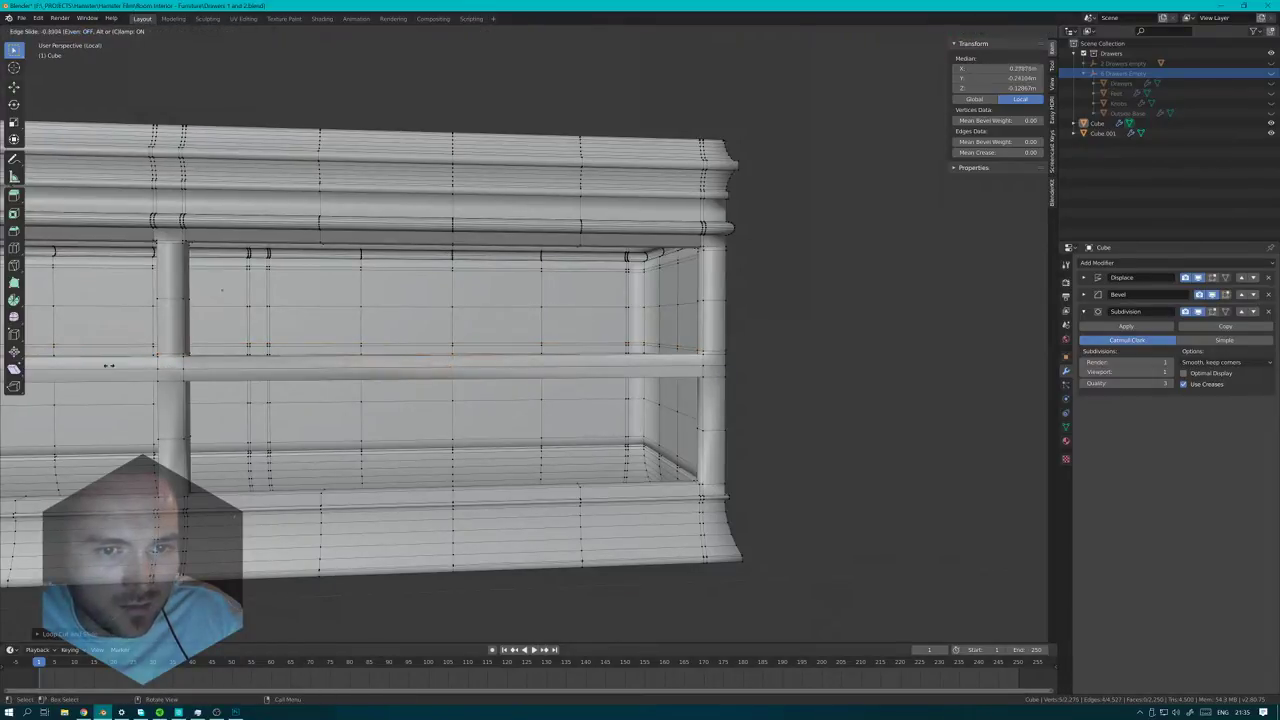
left_click(1005, 354)
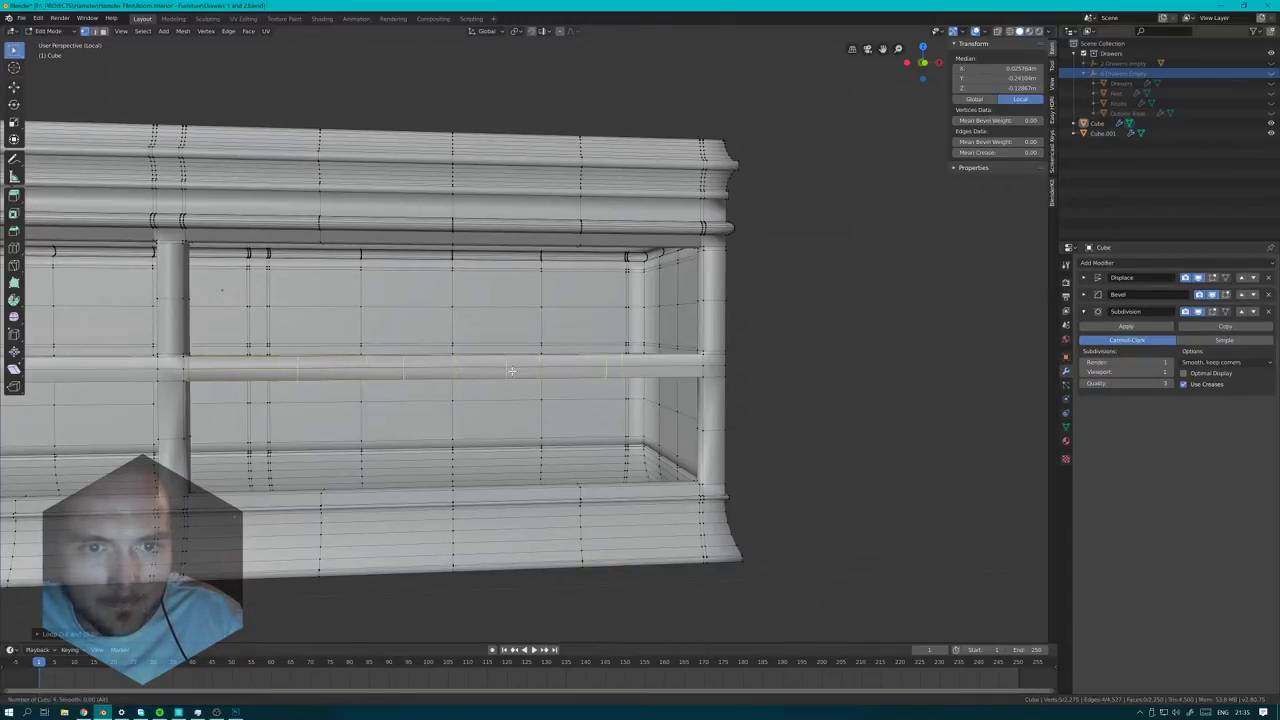
scroll(511, 371, "down", 1)
left_click(511, 371)
right_click(511, 371)
- Cut edge loops across the middle rail's left half and add a loop on the central divider just below the rail
middle_click_drag(511, 371, 800, 362, "shift")
key("ctrl+r")
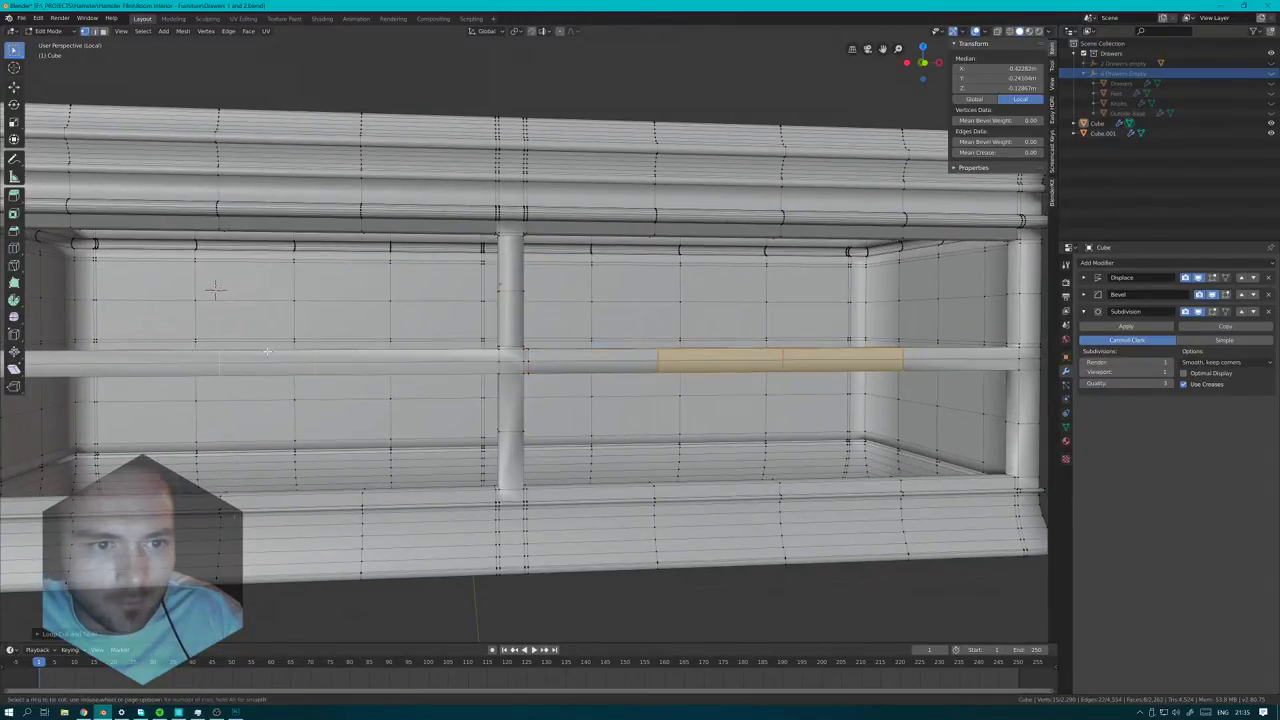
left_click(490, 365)
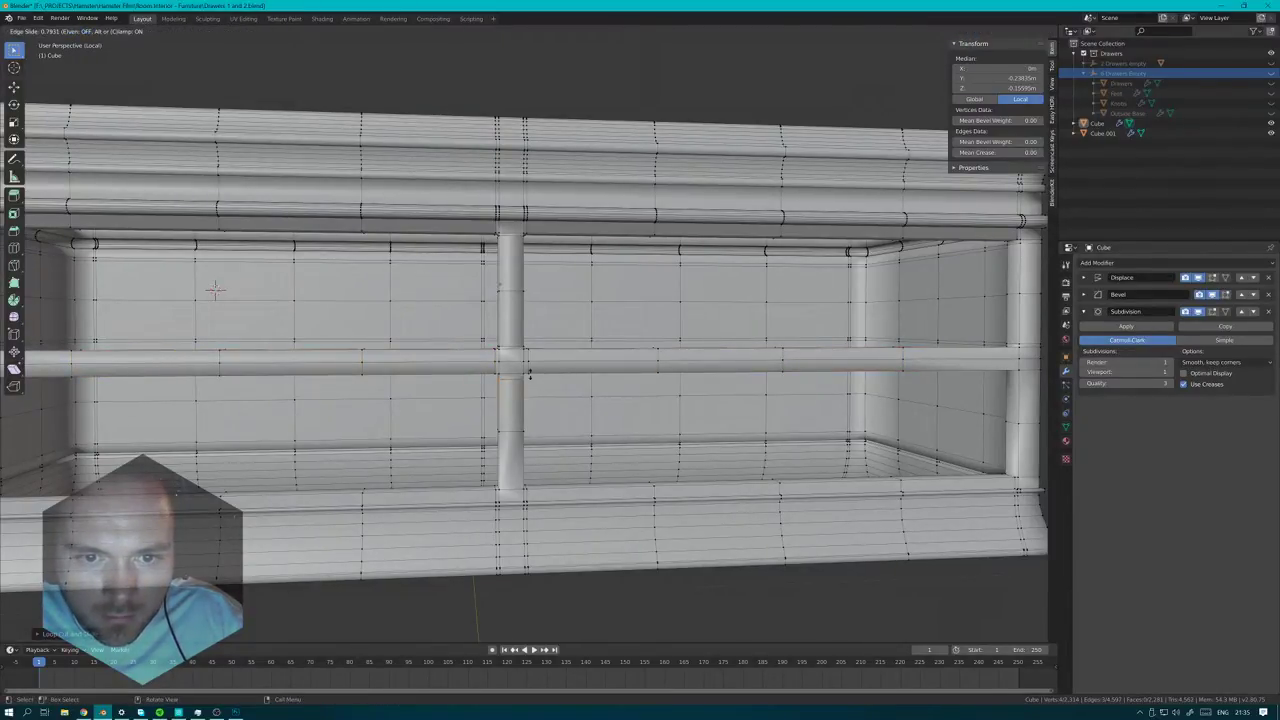
left_click(530, 372)
- Add an edge loop at the foot of the central divider and a horizontal loop along the openings' lower edge
key("ctrl+r")
left_click(521, 447)
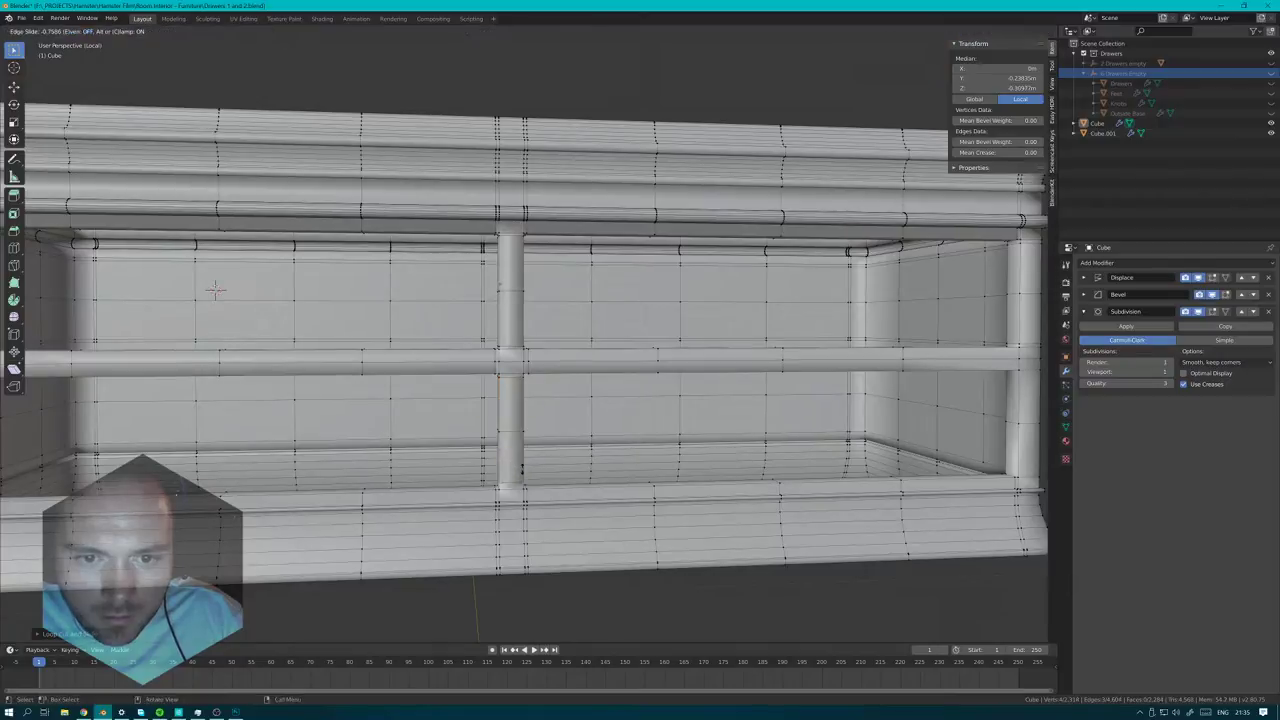
left_click(522, 470)
scroll(430, 316, "down", 3)
scroll(226, 300, "up", 4)
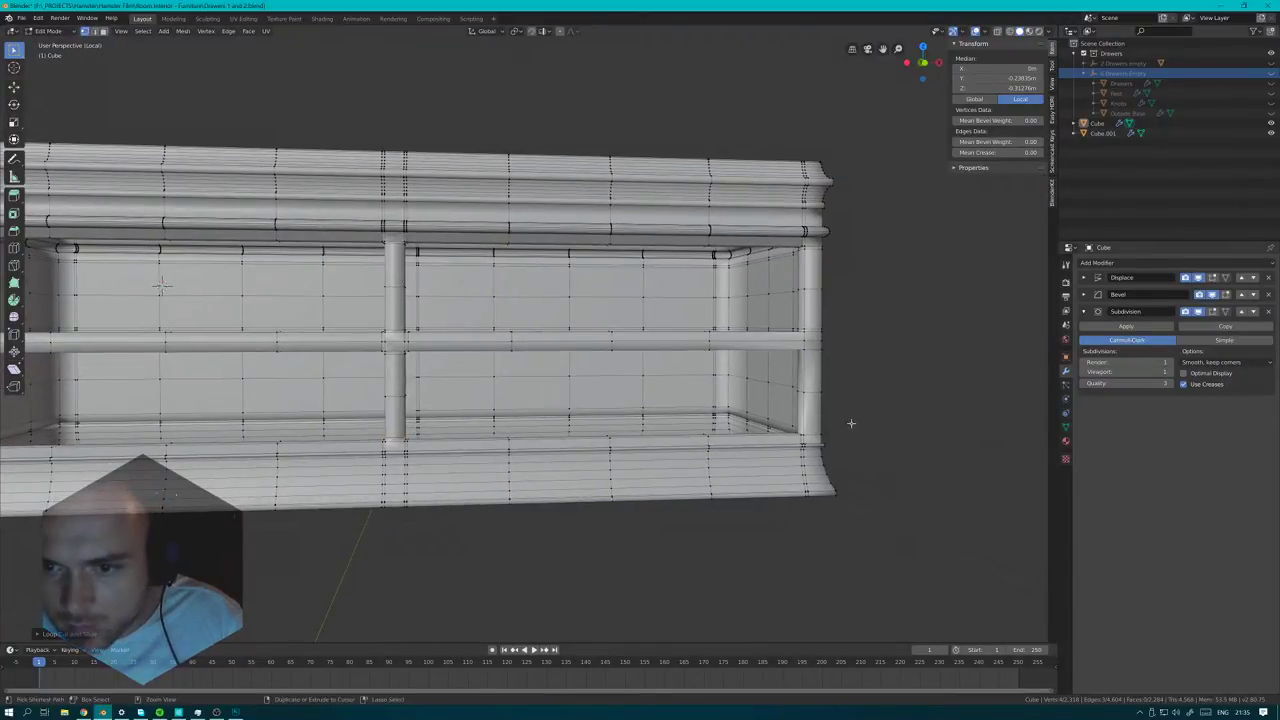
left_click(160, 287)
left_click(167, 494)
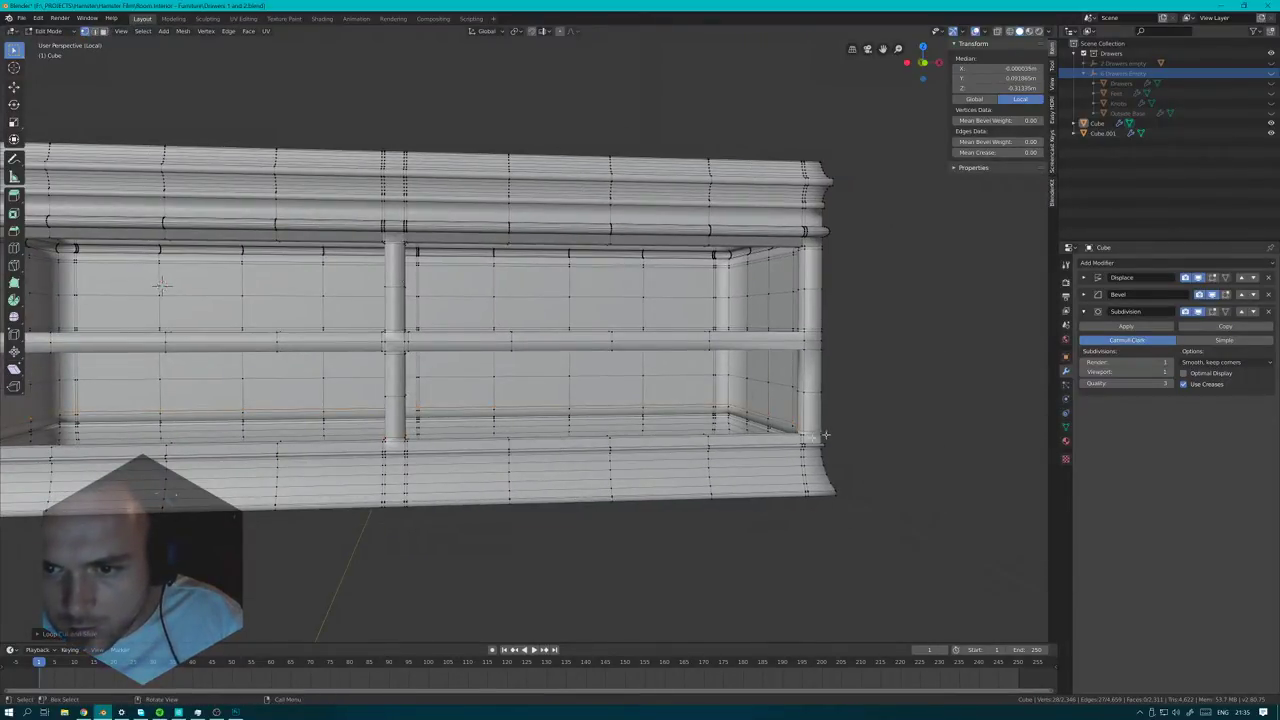
- Check the openings' corners in Object Mode and add a horizontal edge loop just below the middle rail in Edit Mode
middle_click_drag(167, 494, 396, 503, "shift")
key("ctrl+Tab")
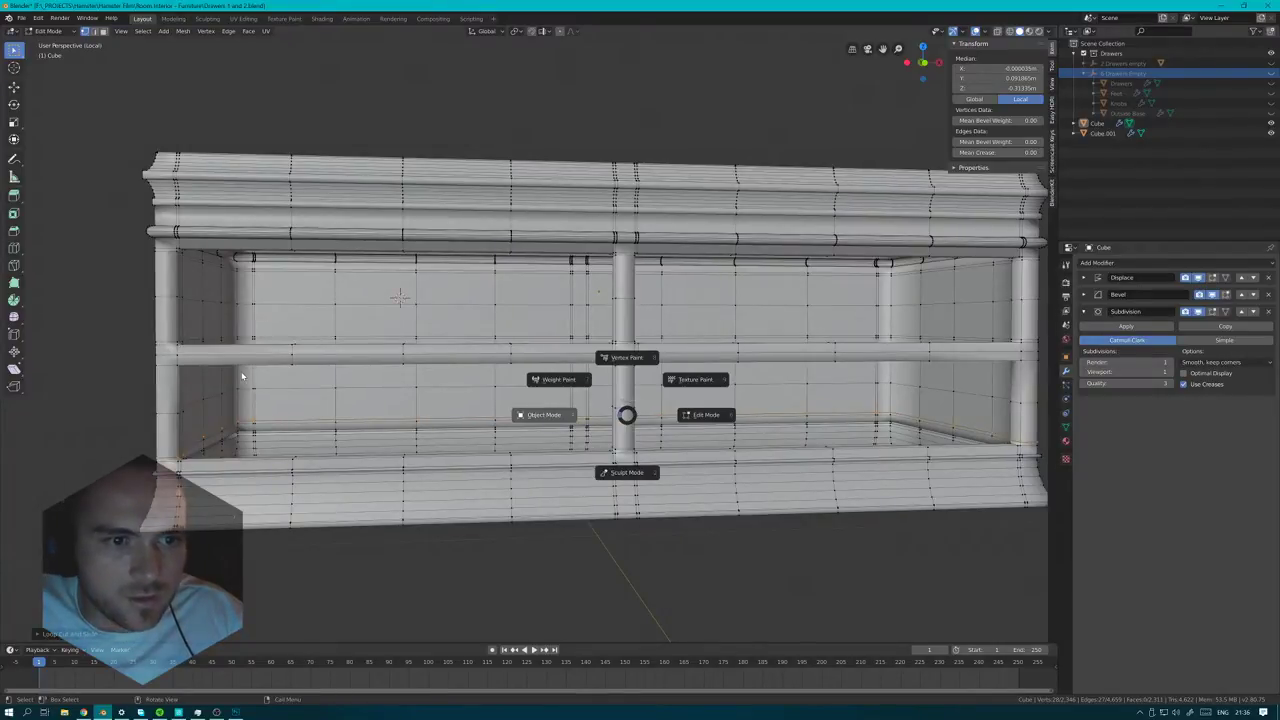
left_click(241, 376)
middle_click_drag(226, 376, 310, 351)
scroll(330, 350, "up", 3)
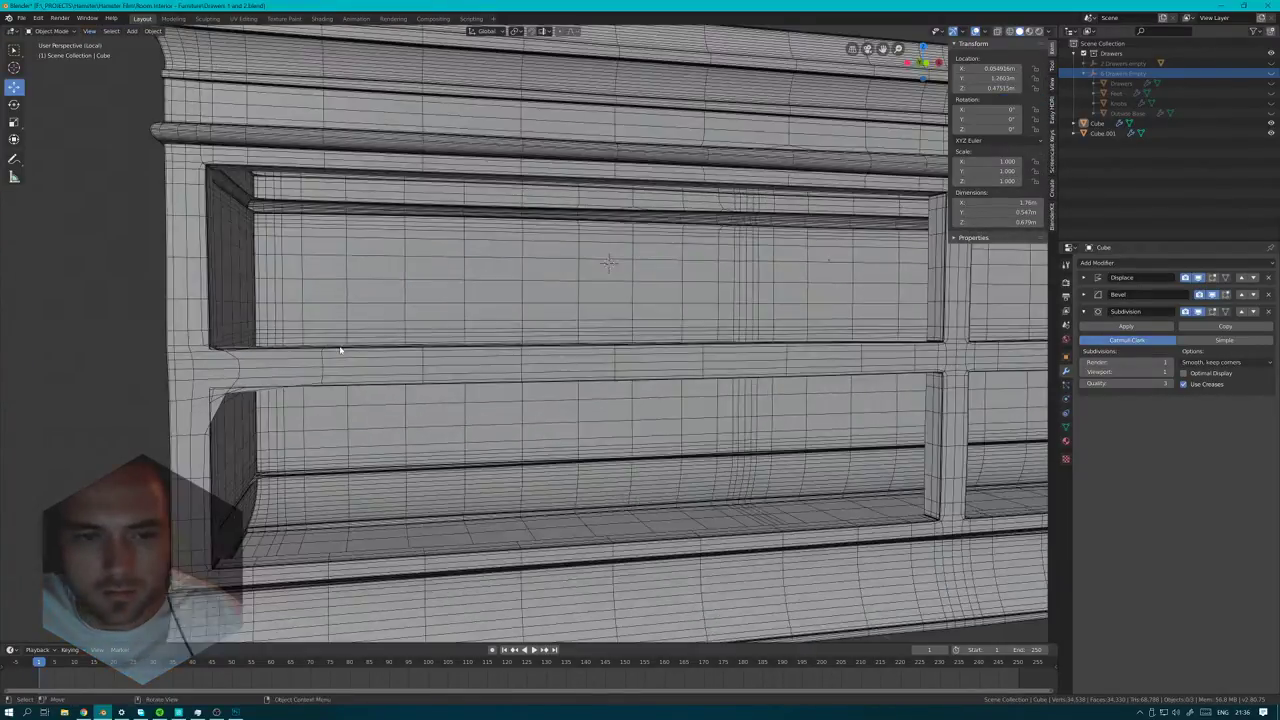
key("Tab")
key("g")
key("g")
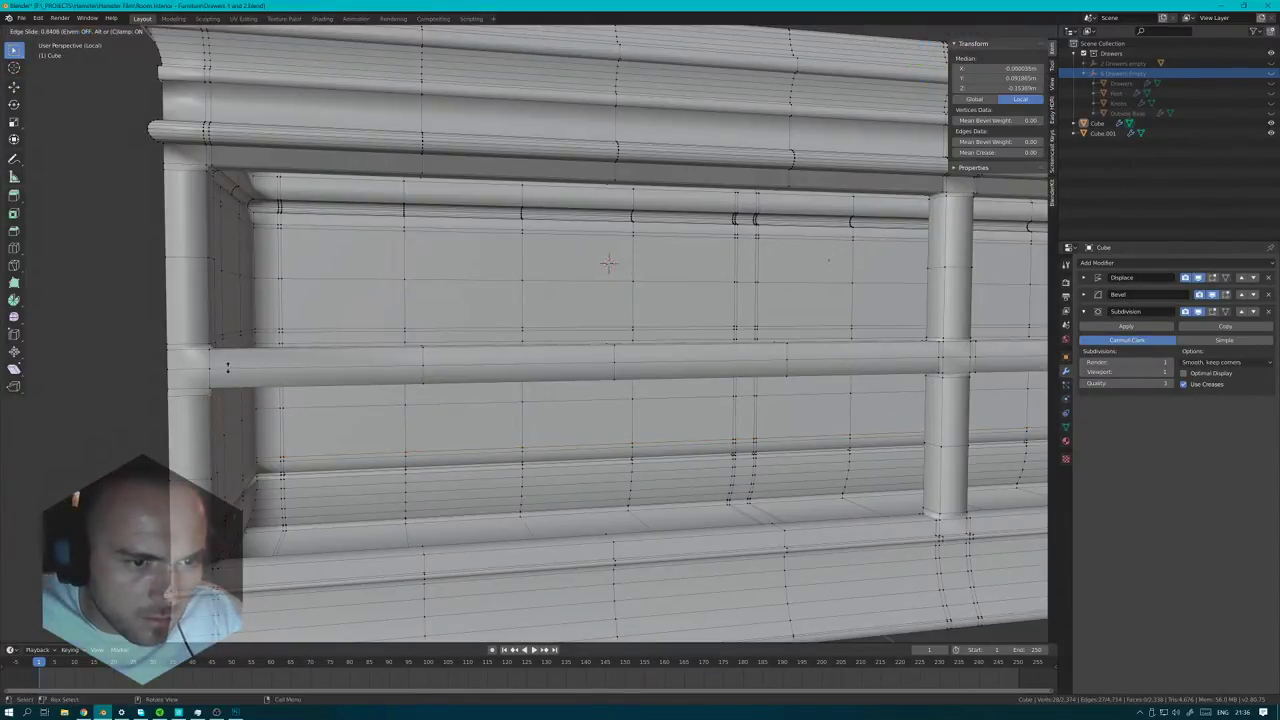
left_click(228, 364)
- Add an edge loop at each outer end of the middle rail, close to the corner posts
key("ctrl+r")
left_click(271, 366)
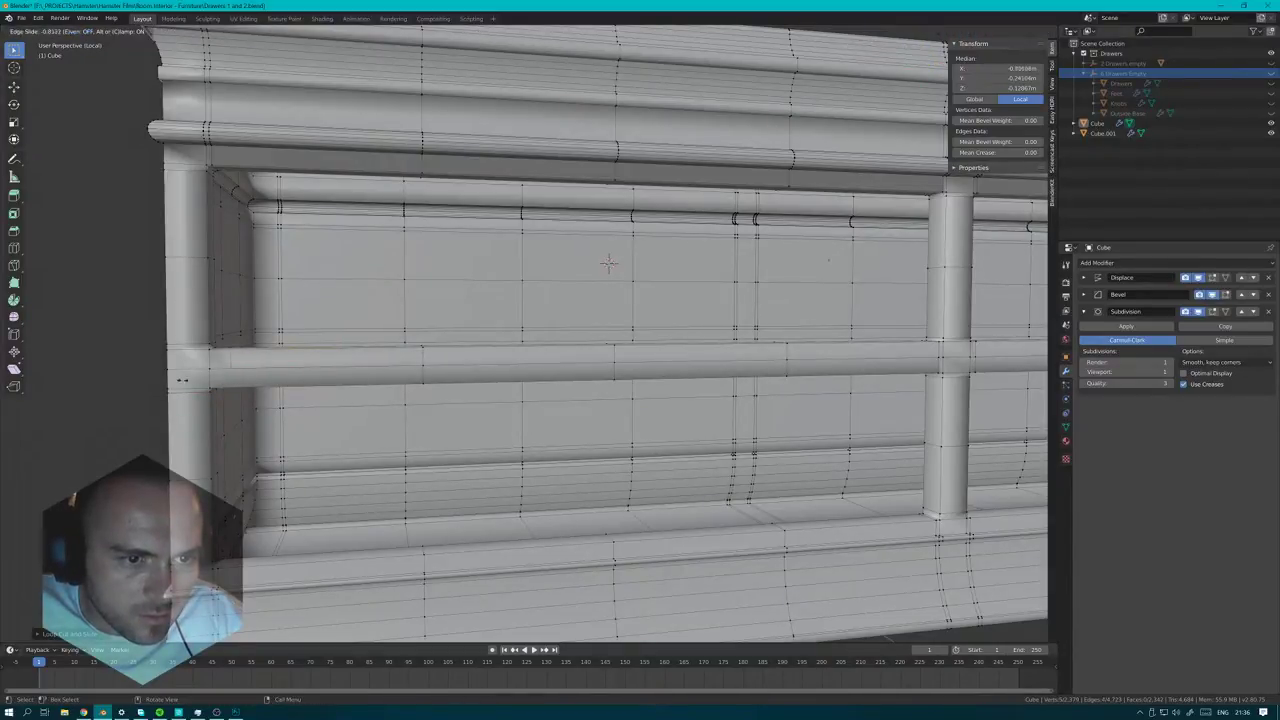
left_click(608, 263)
middle_click_drag(608, 263, 380, 360)
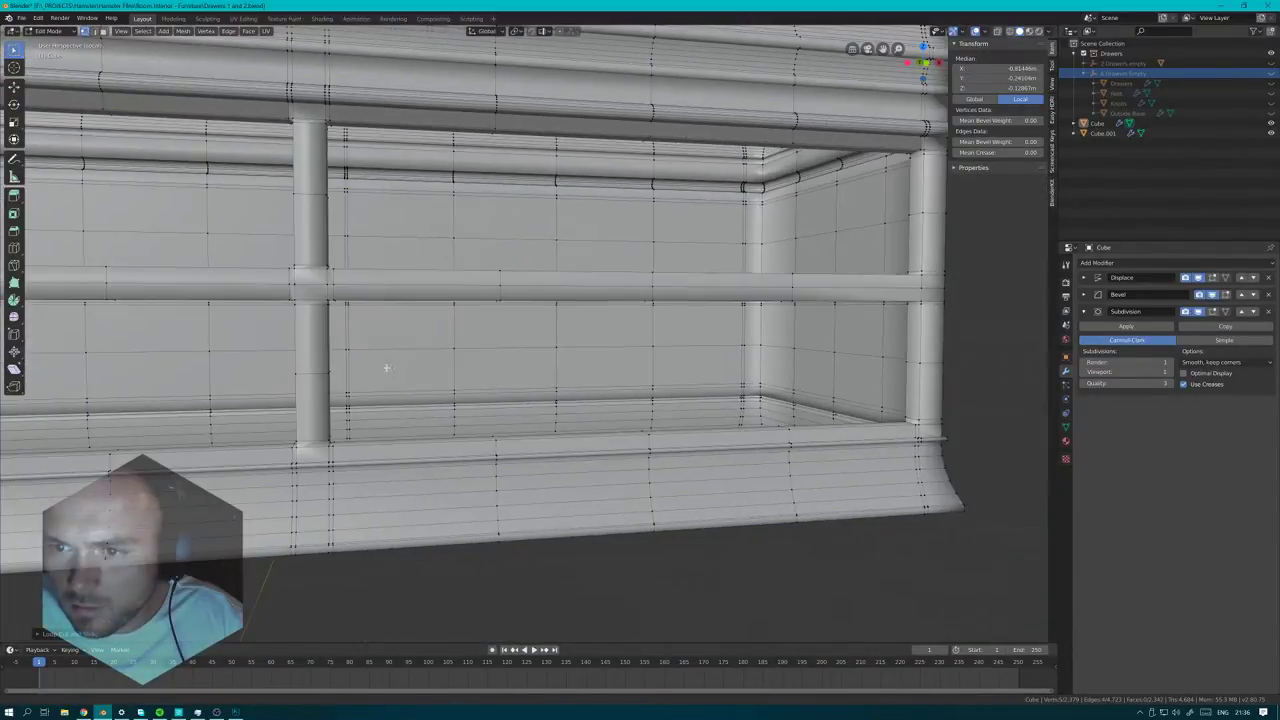
key("ctrl+r")
left_click(896, 291)
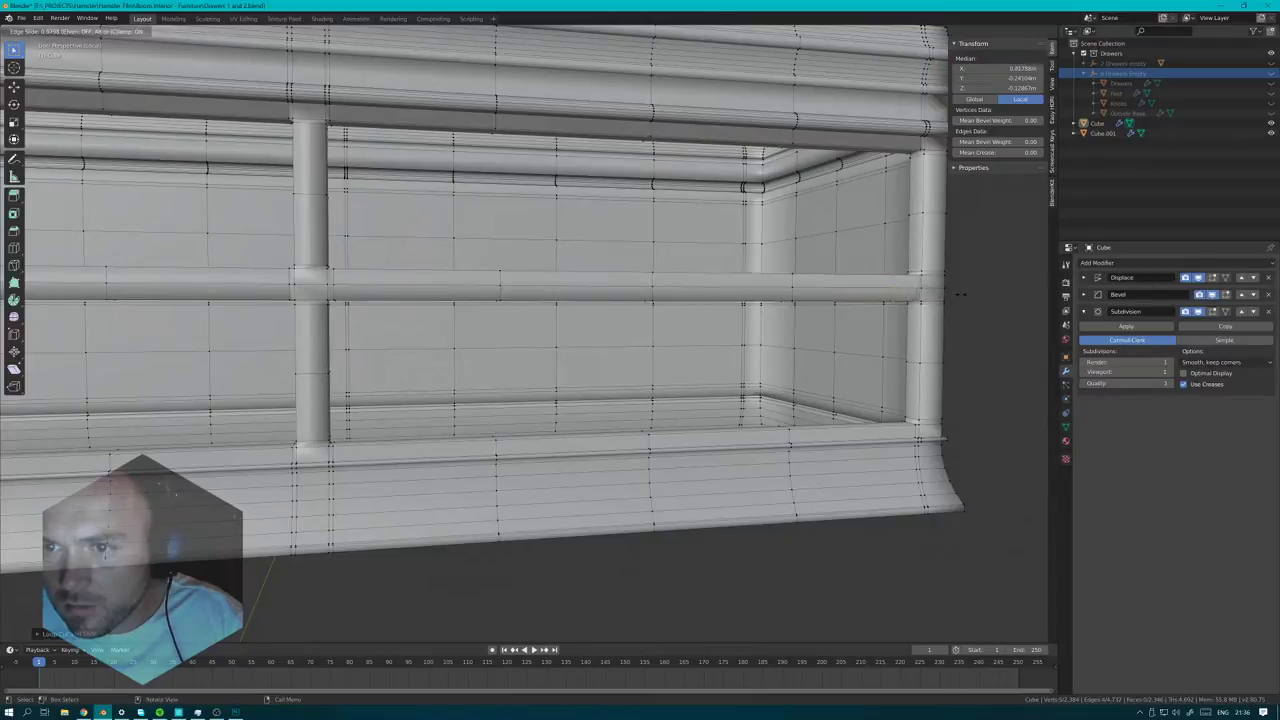
left_click(957, 295)
- Return to Object Mode, examine the body's wireframe from several angles and exit local view to show the whole cabinet
key("ctrl+Tab")
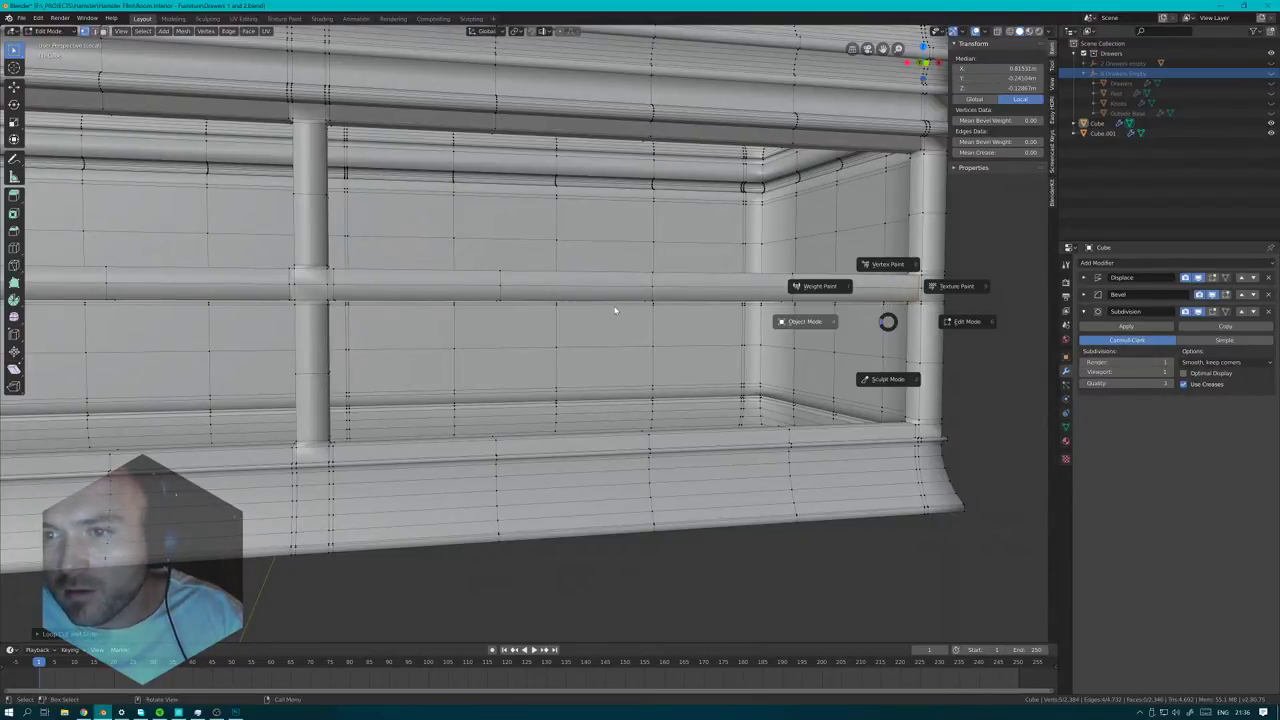
left_click(615, 310)
scroll(631, 309, "down", 8)
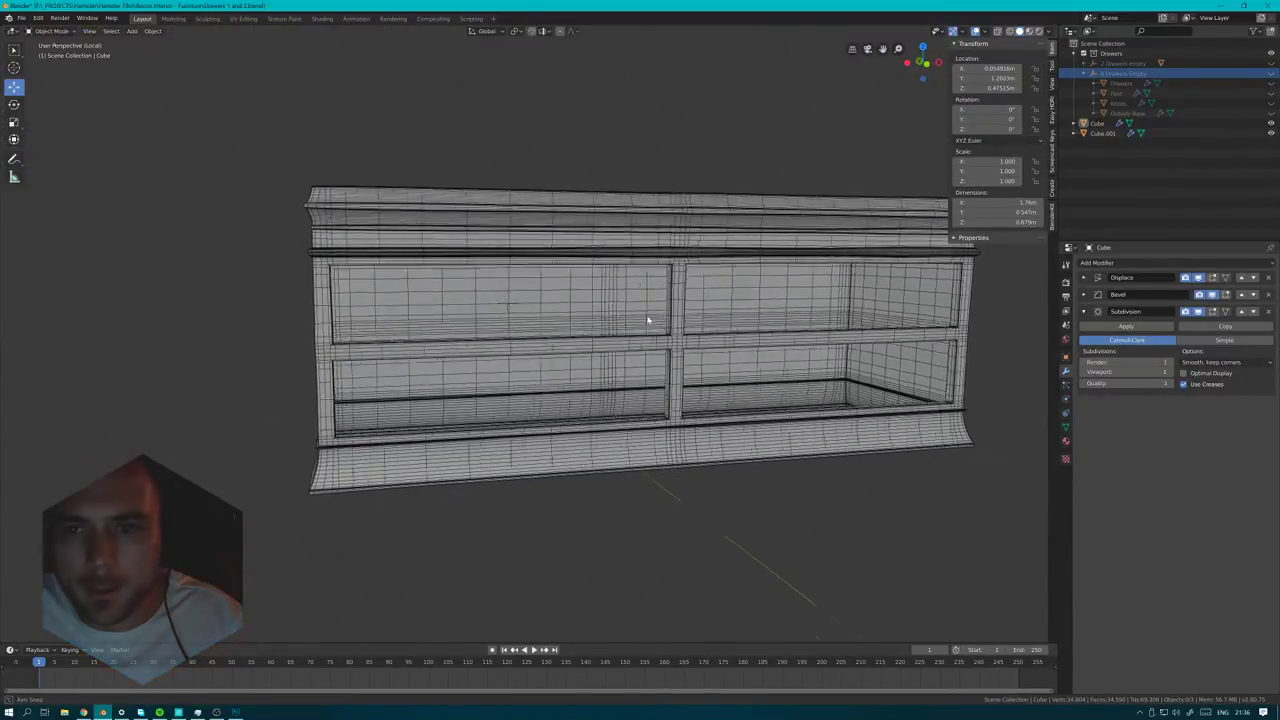
middle_click_drag(648, 320, 813, 343)
scroll(670, 290, "up", 3)
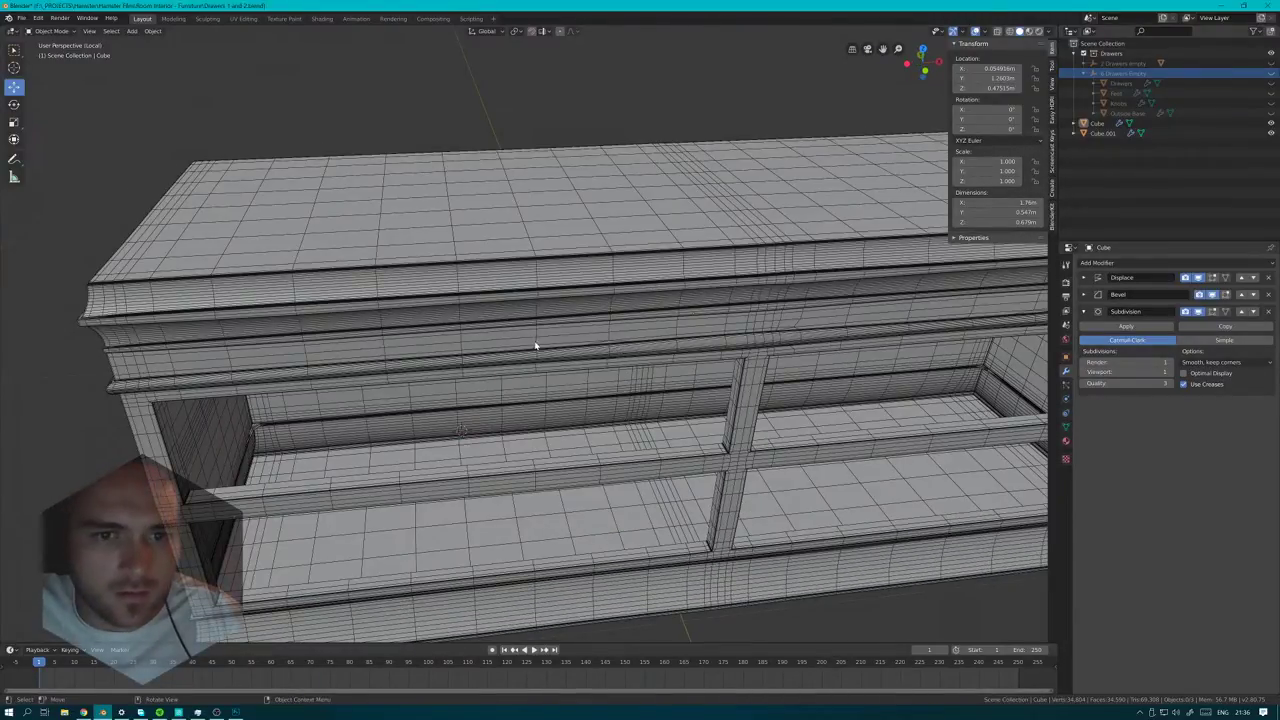
scroll(520, 330, "down", 6)
middle_click_drag(566, 294, 530, 269)
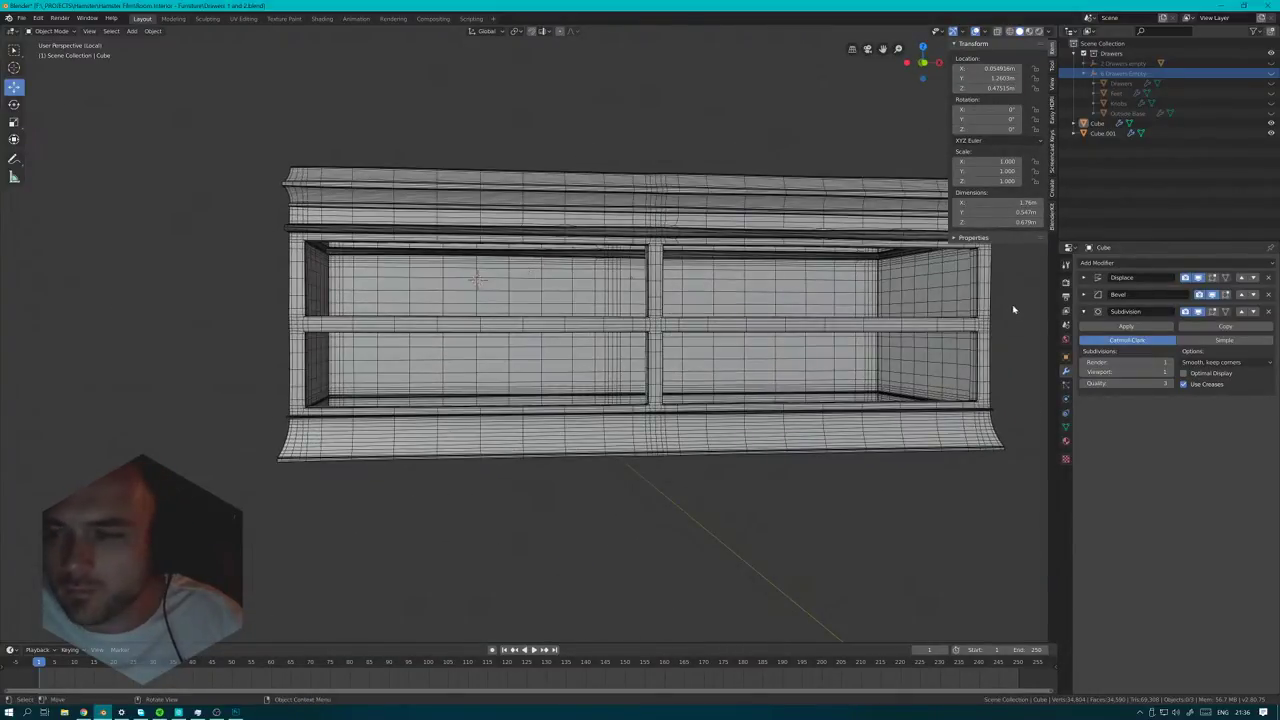
key("KP_Divide")
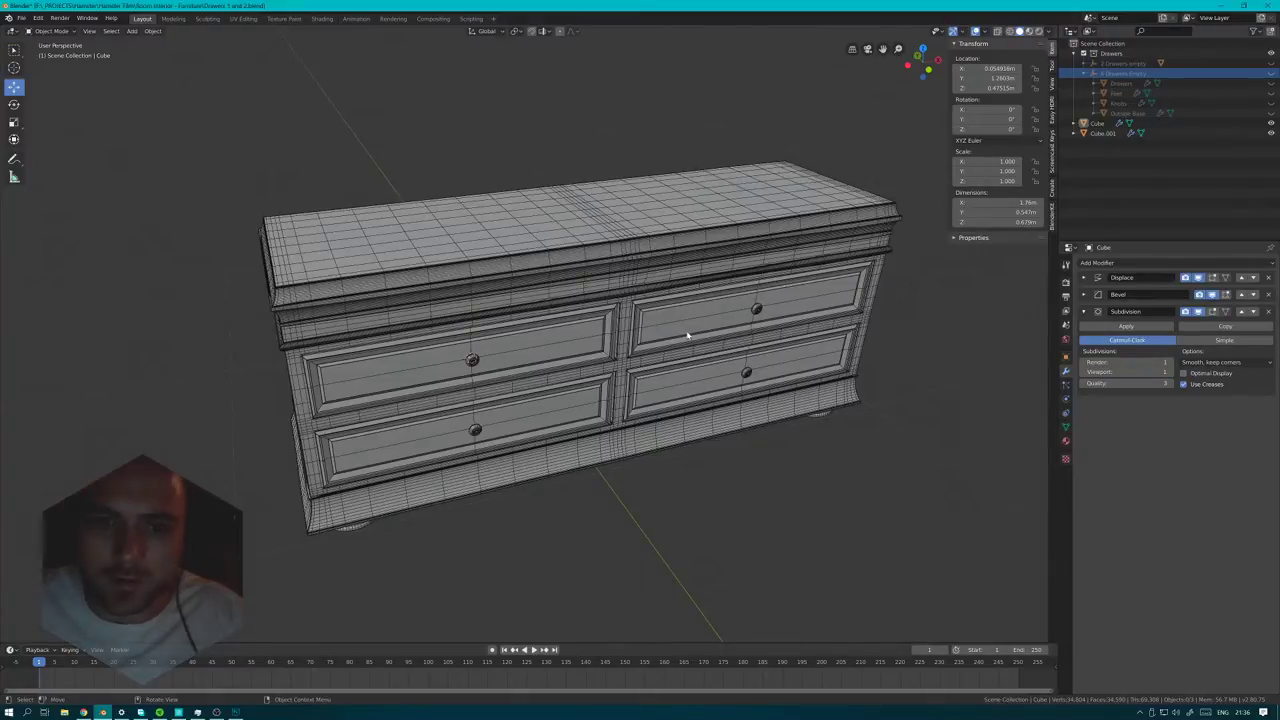
- Select the drawer fronts and collapse their Array and Bevel modifier settings
middle_click_drag(688, 336, 543, 271)
left_click(471, 277)
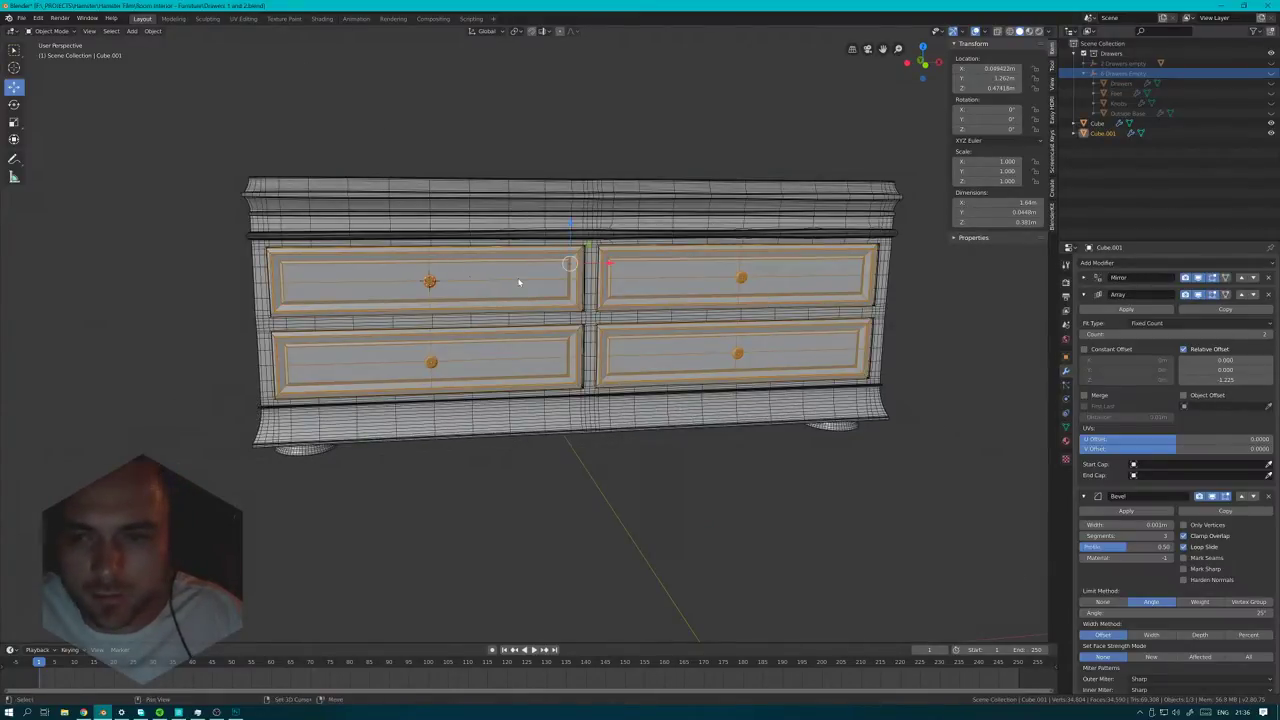
left_click(1084, 294)
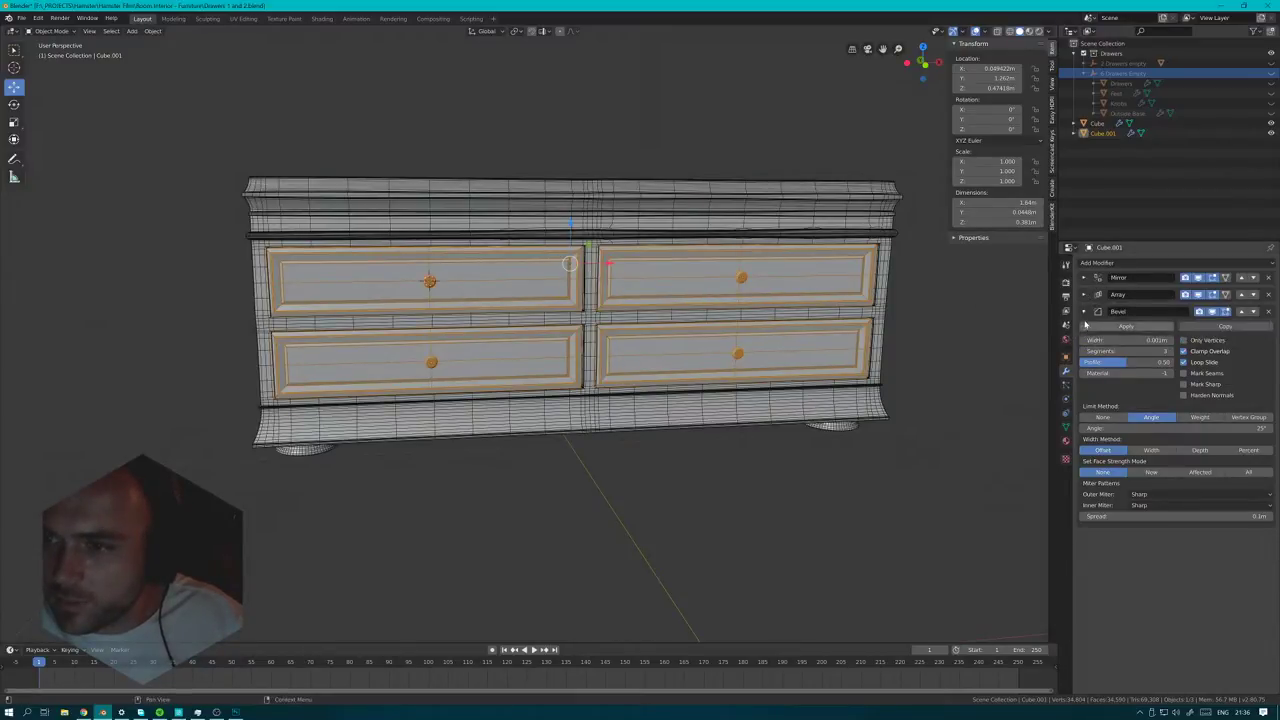
left_click(1084, 312)
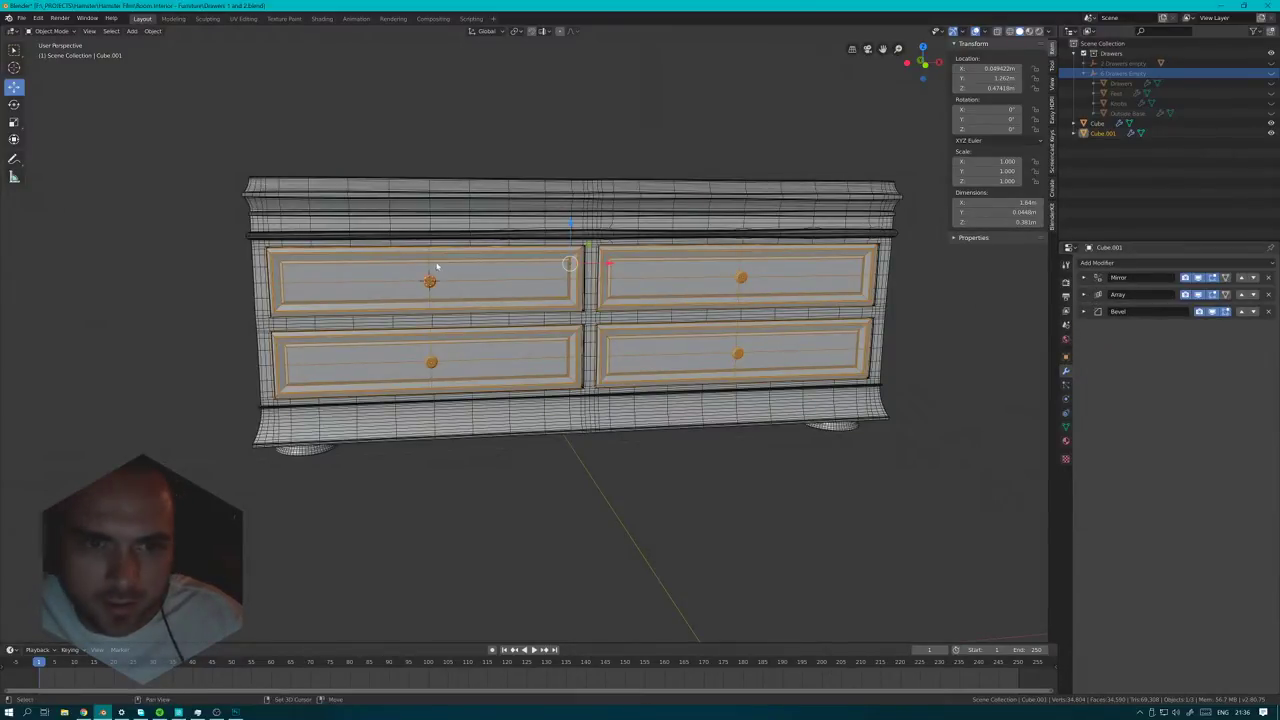
- Add two evenly spaced vertical edge loops on each side of the drawer front's knob, then return to Object Mode
middle_click_drag(434, 274, 466, 289)
key("Tab")
key("ctrl+r")
scroll(388, 278, "up", 1)
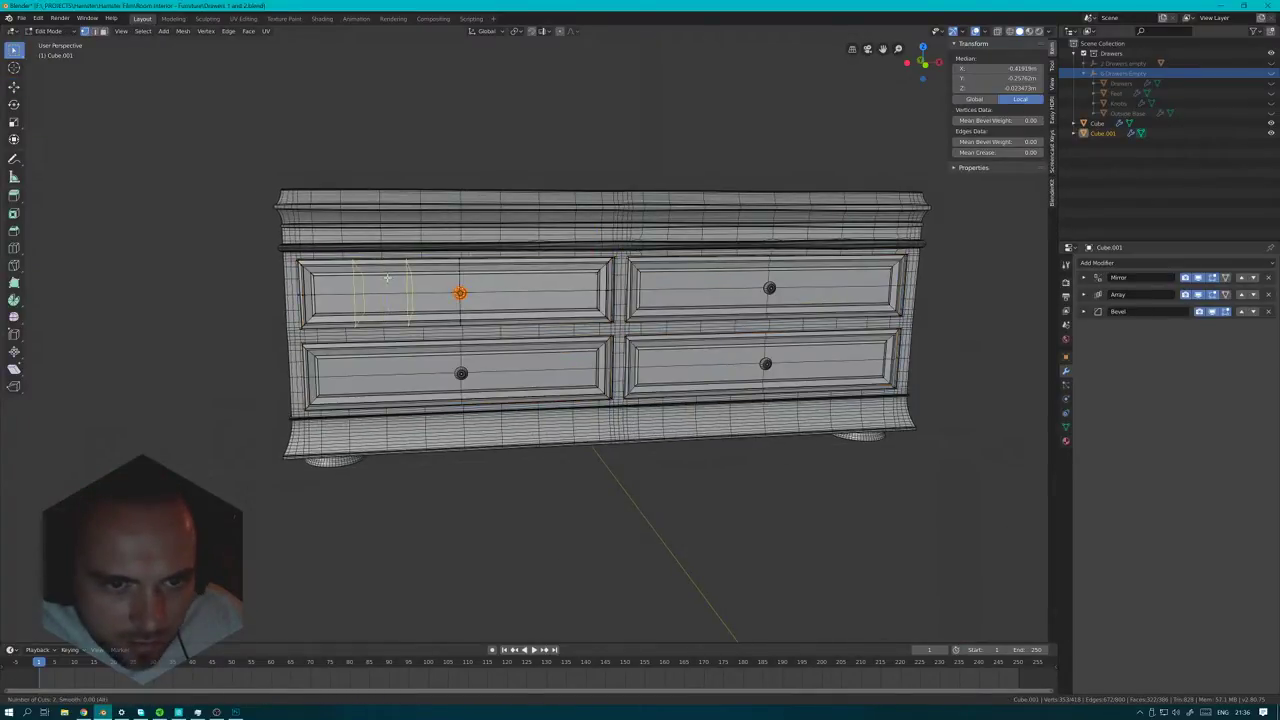
left_click(386, 280)
right_click(386, 280)
key("ctrl+r")
scroll(548, 285, "up", 1)
left_click(548, 285)
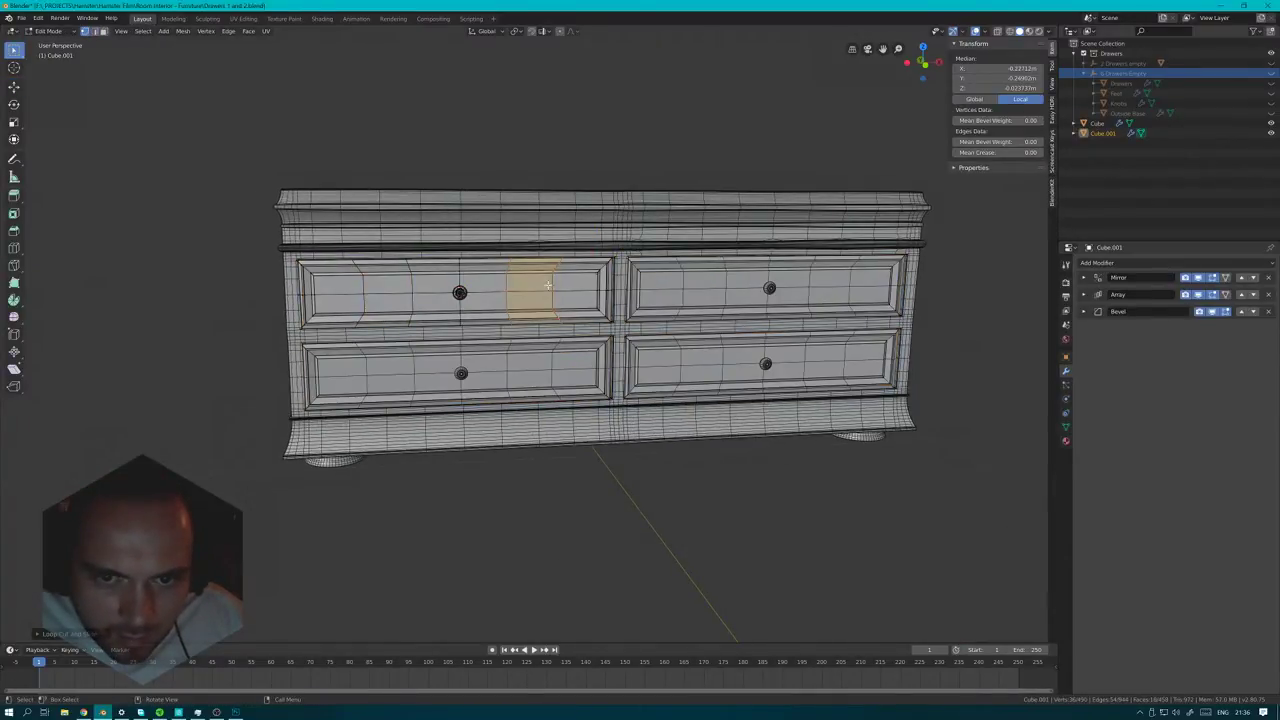
right_click(552, 285)
key("ctrl+r")
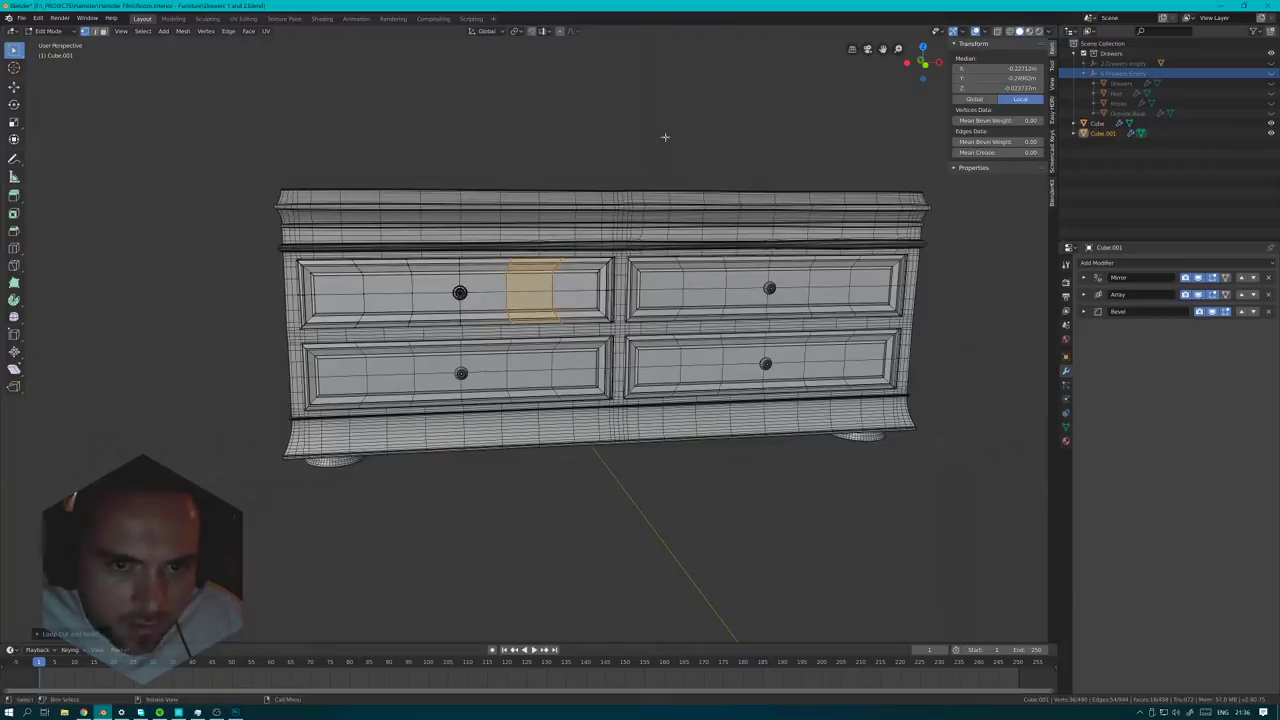
key("Tab")
- Add a Displace modifier with the existing Texture to the drawer fronts, set its strength to 0.010 and place it above Bevel
left_click(1100, 263)
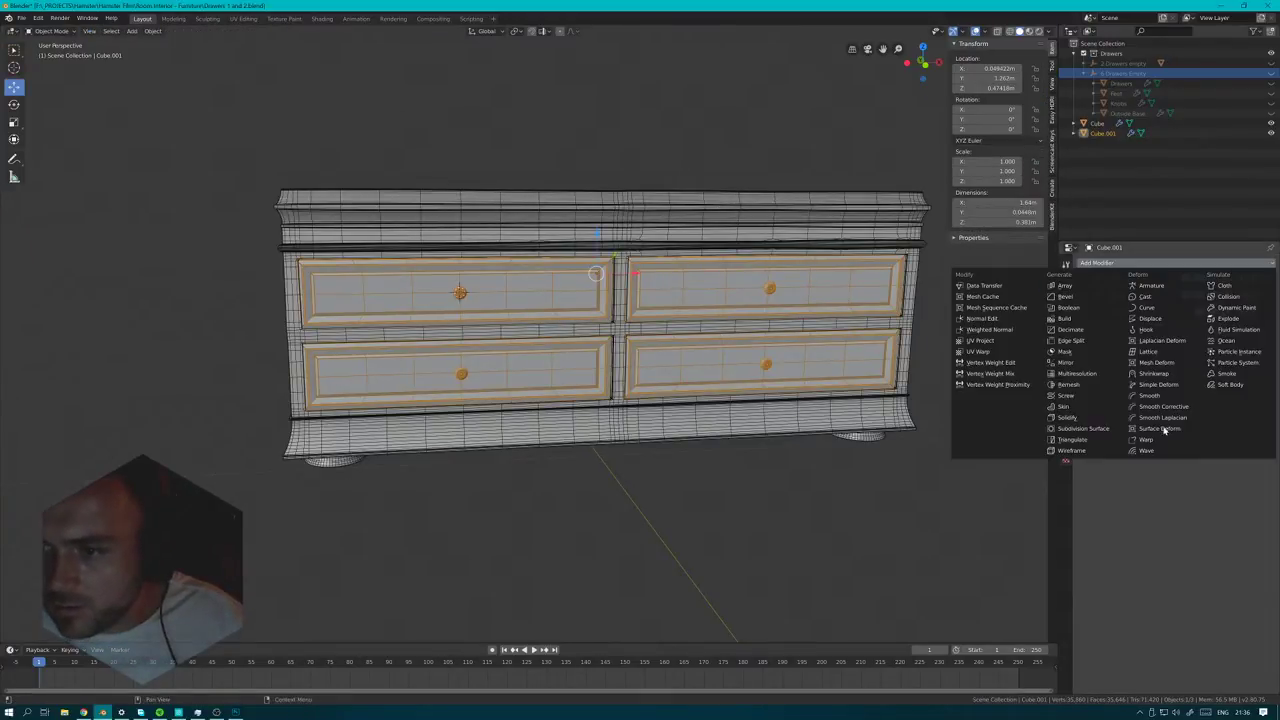
left_click(1185, 323)
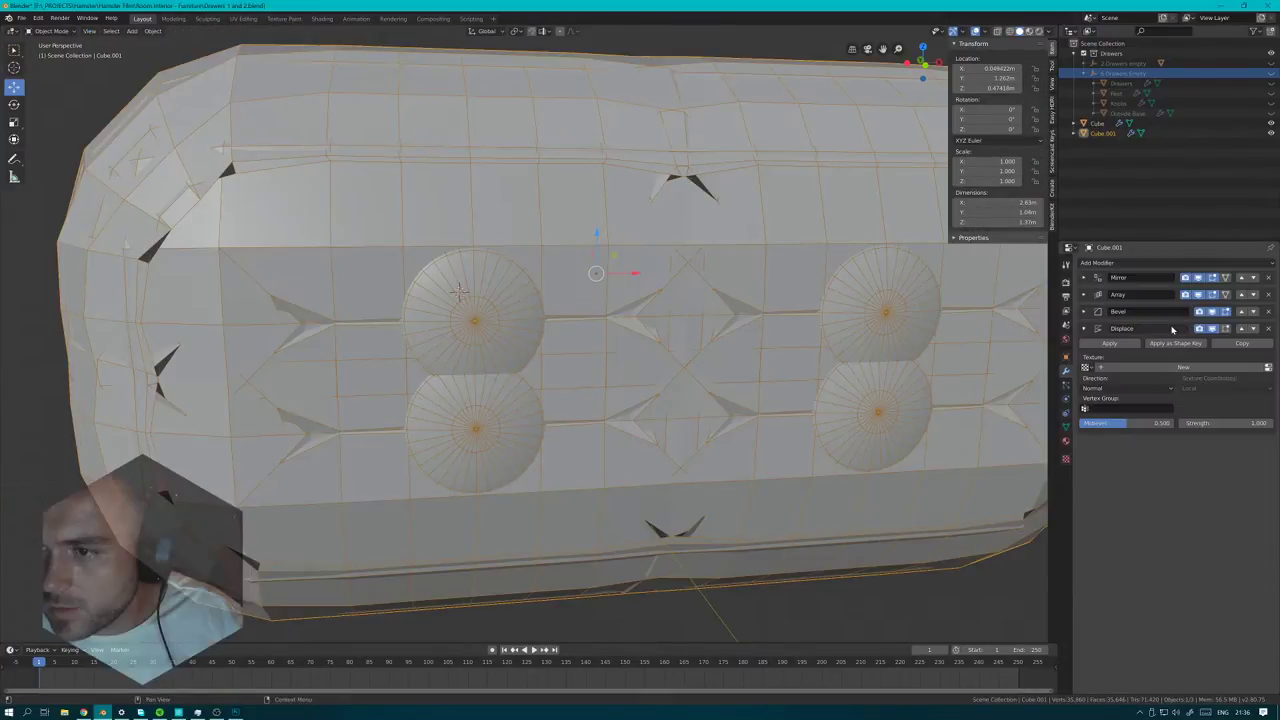
left_click(1087, 367)
left_click(1105, 382)
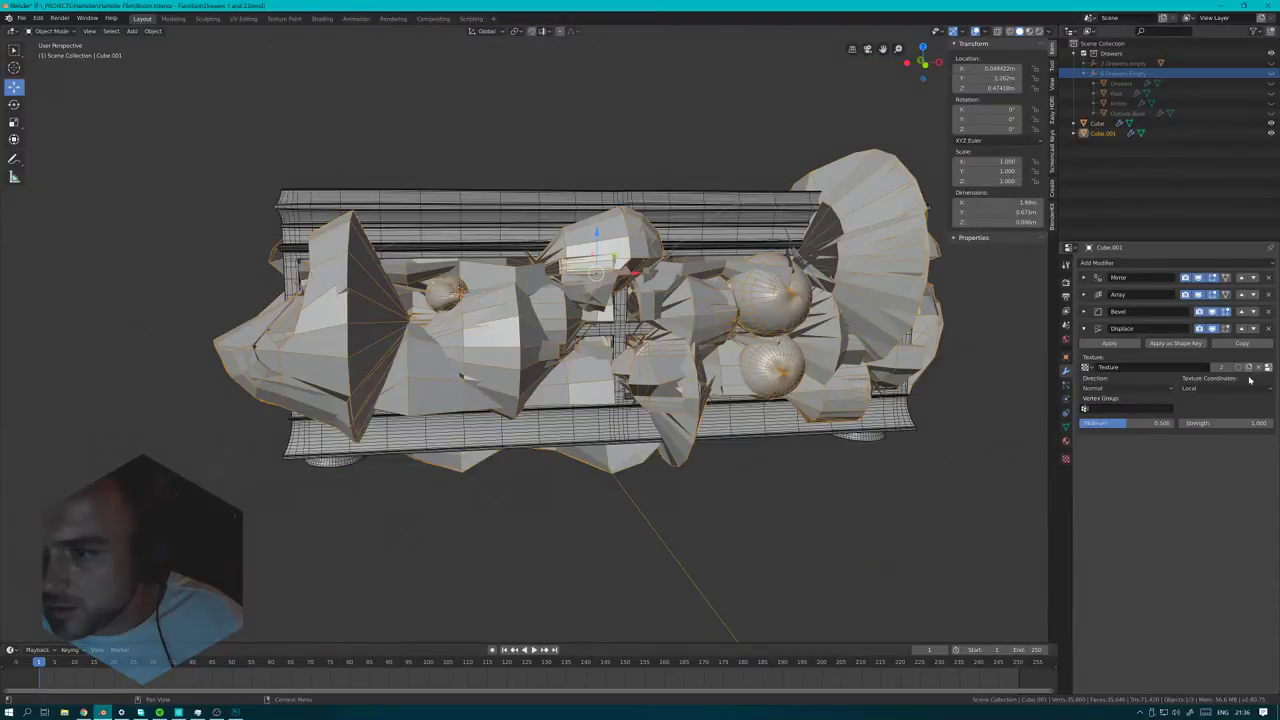
left_click_drag(1222, 426, 1190, 426)
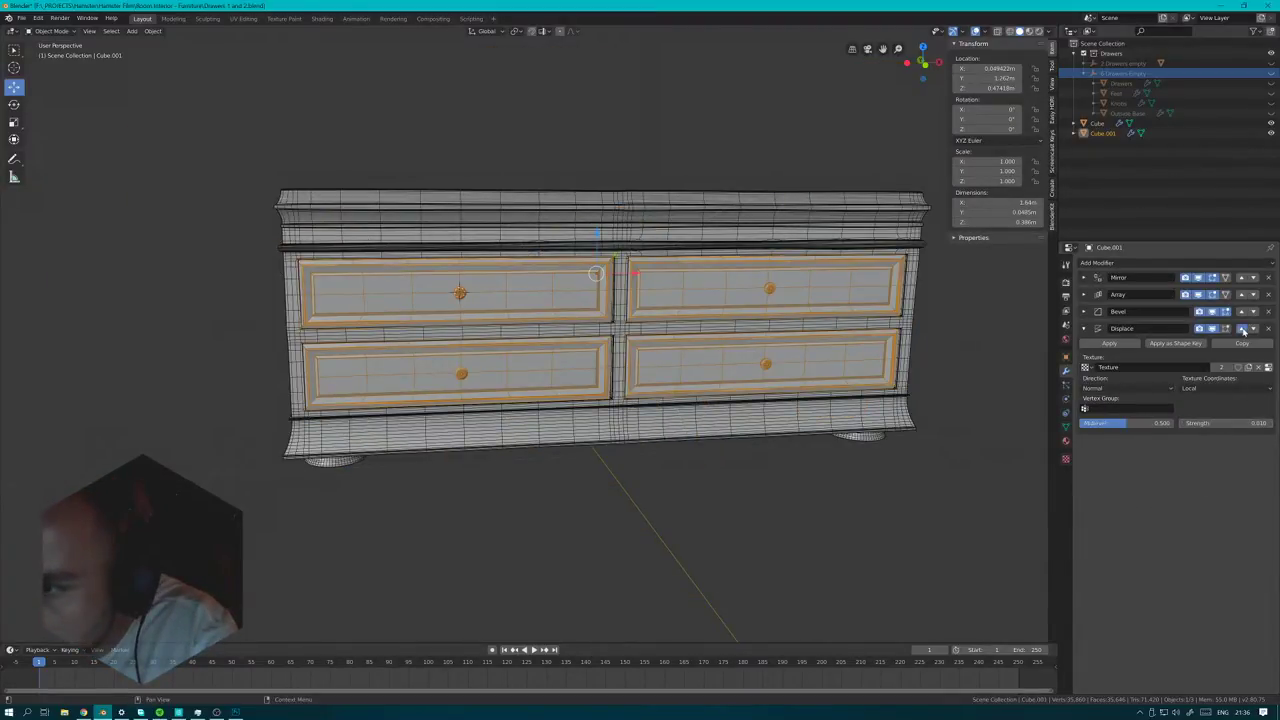
left_click(1242, 329)
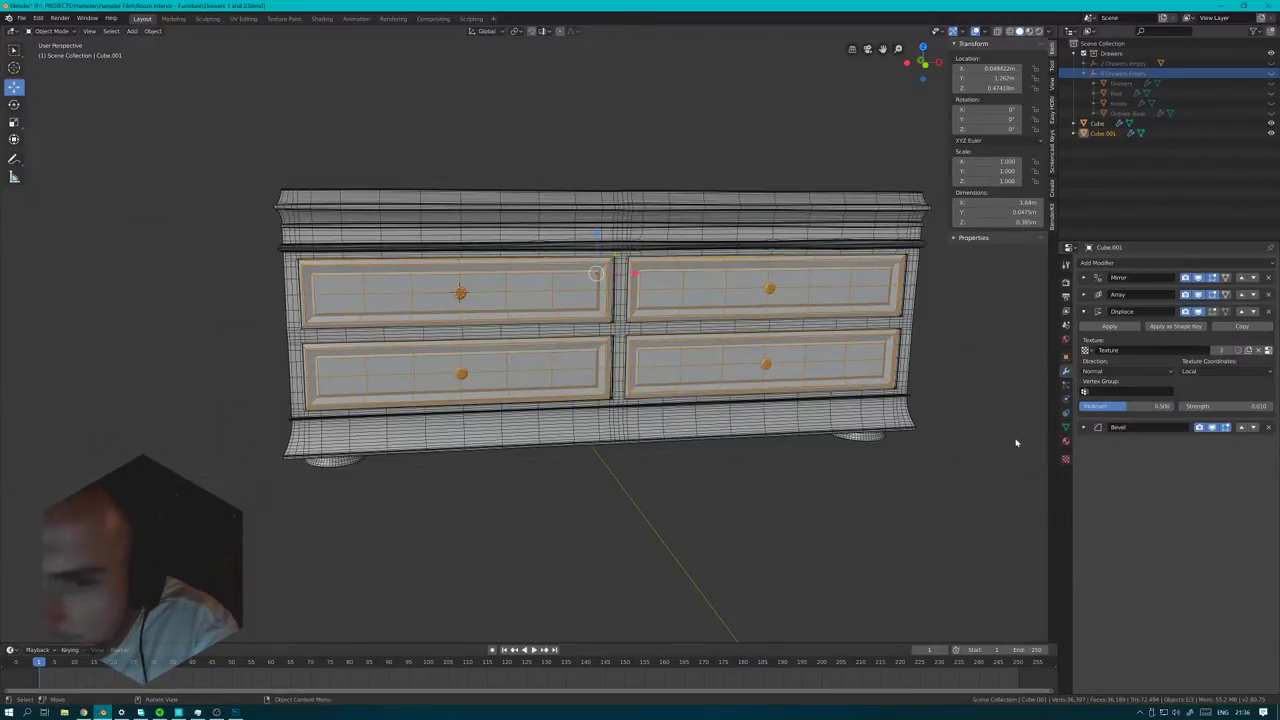
- Inspect the displaced drawer fronts up close and give them a level 2 Subdivision modifier
scroll(850, 350, "up", 3)
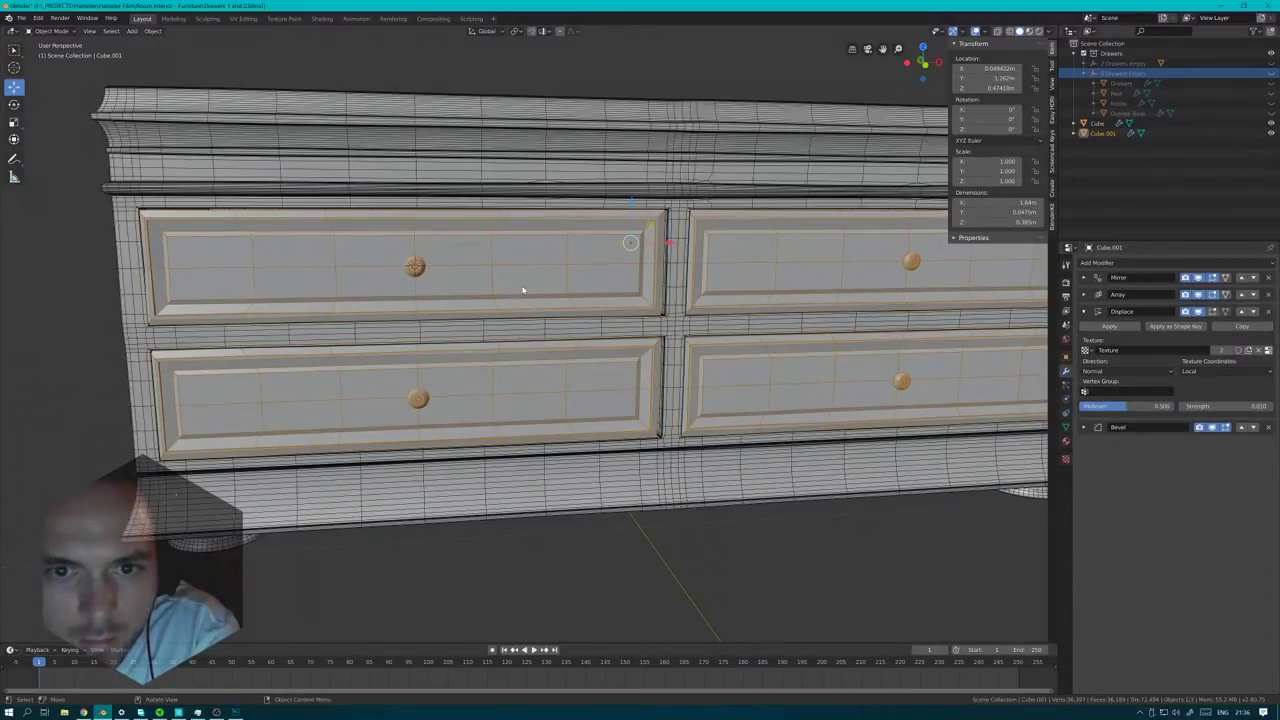
left_click(539, 524)
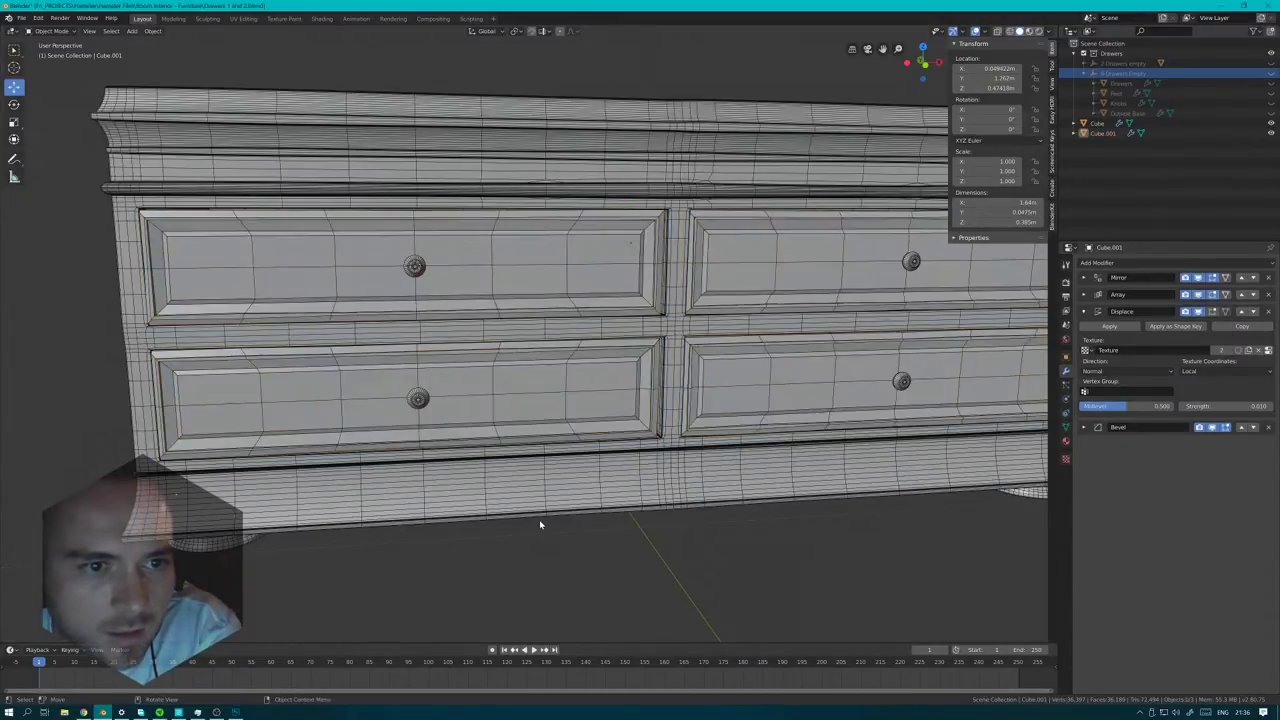
left_click(609, 301)
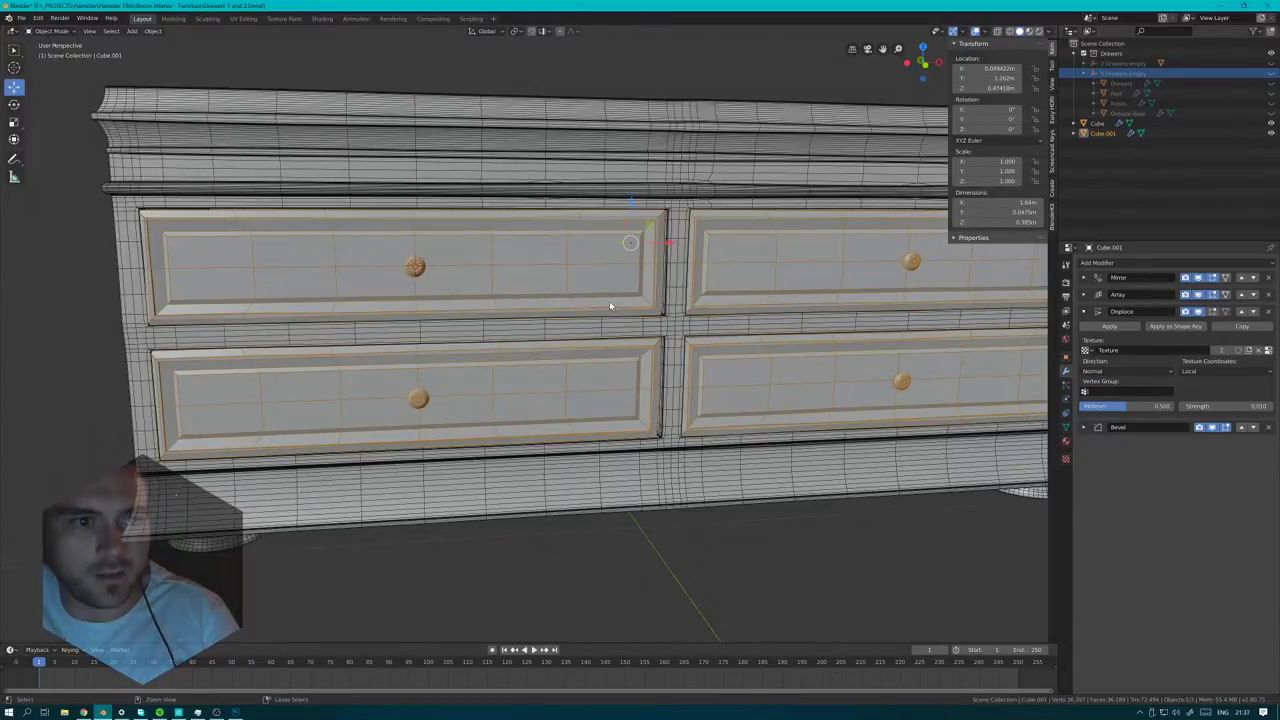
key("ctrl+2")
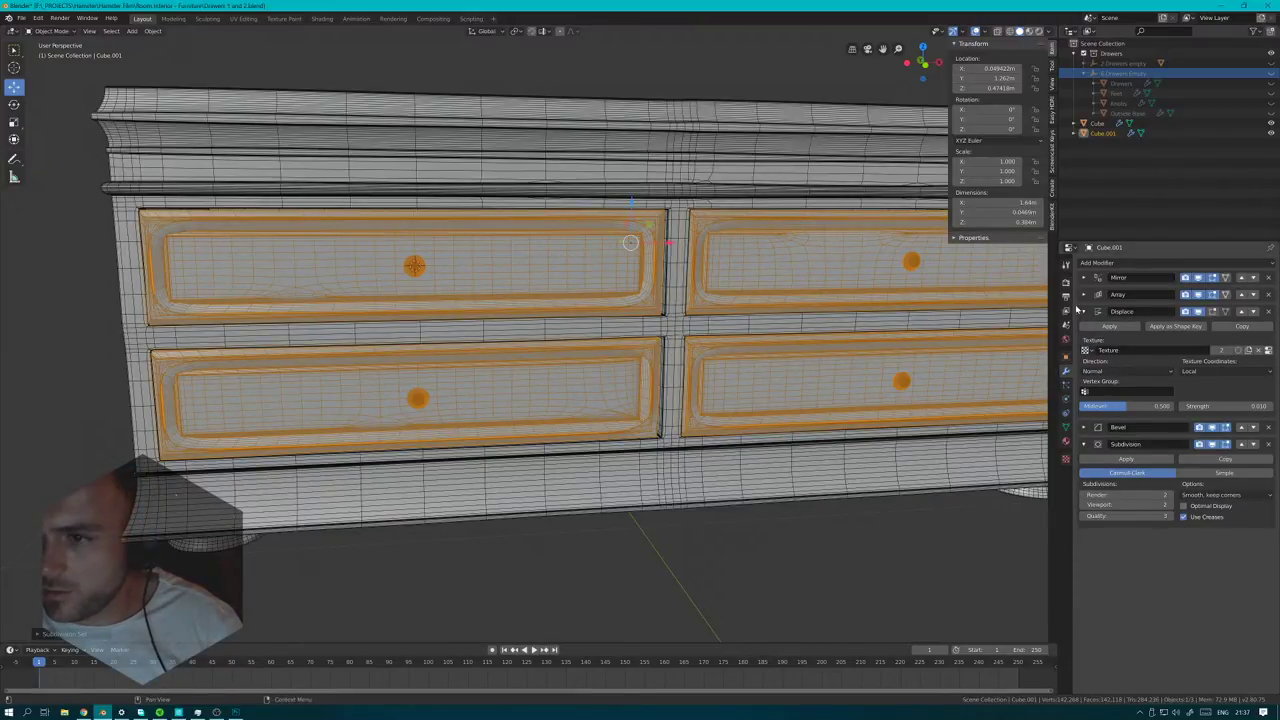
- Set the angle limit of the drawer fronts' Bevel modifier to 20°
left_click(1084, 427)
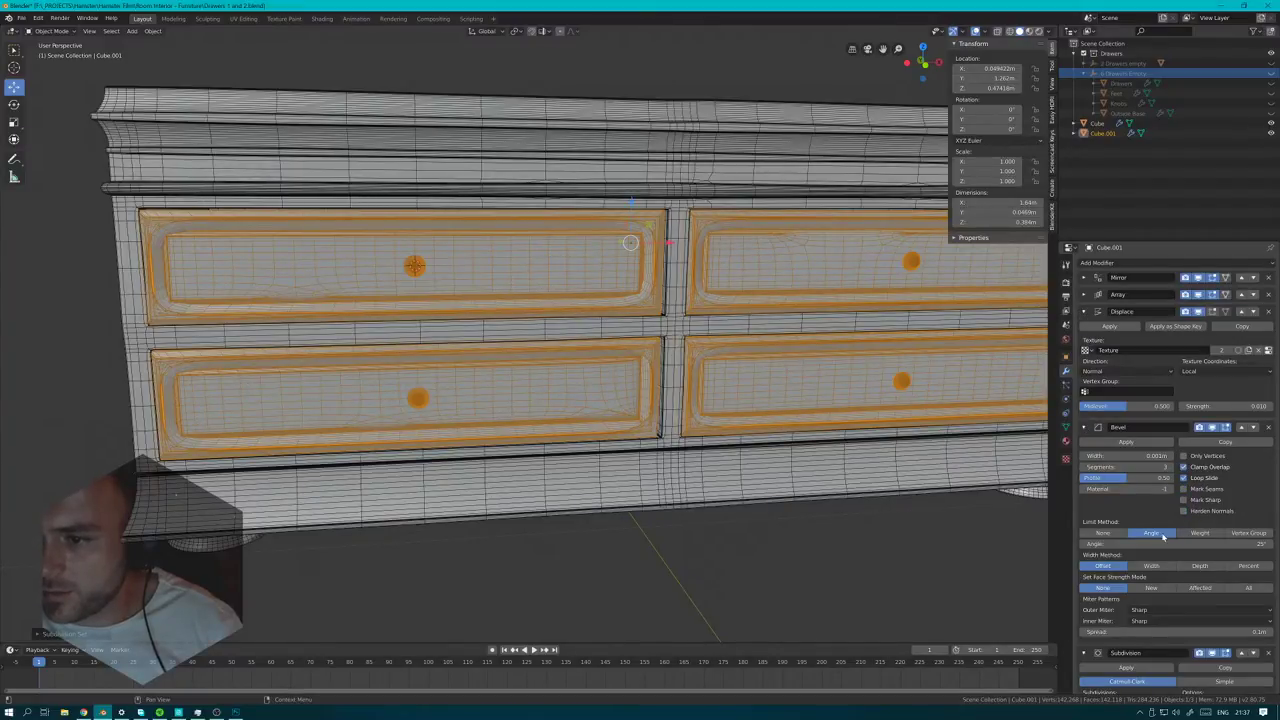
left_click(1183, 545)
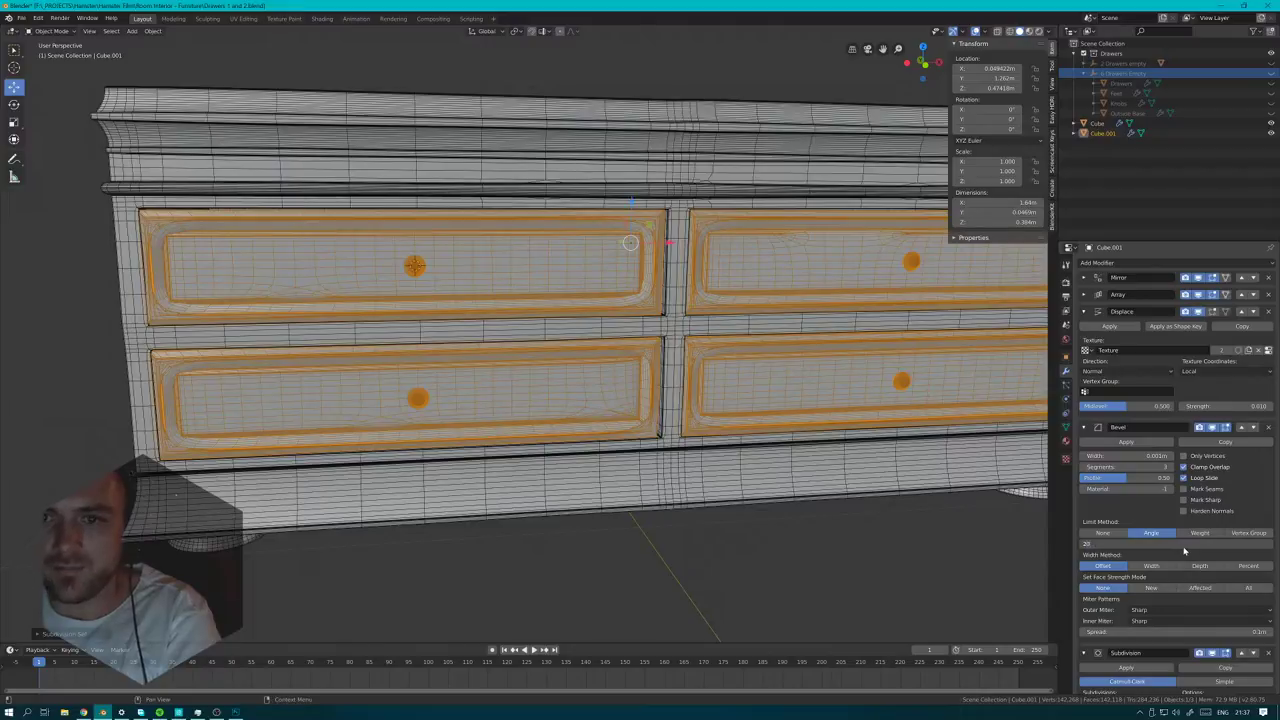
key("Return")
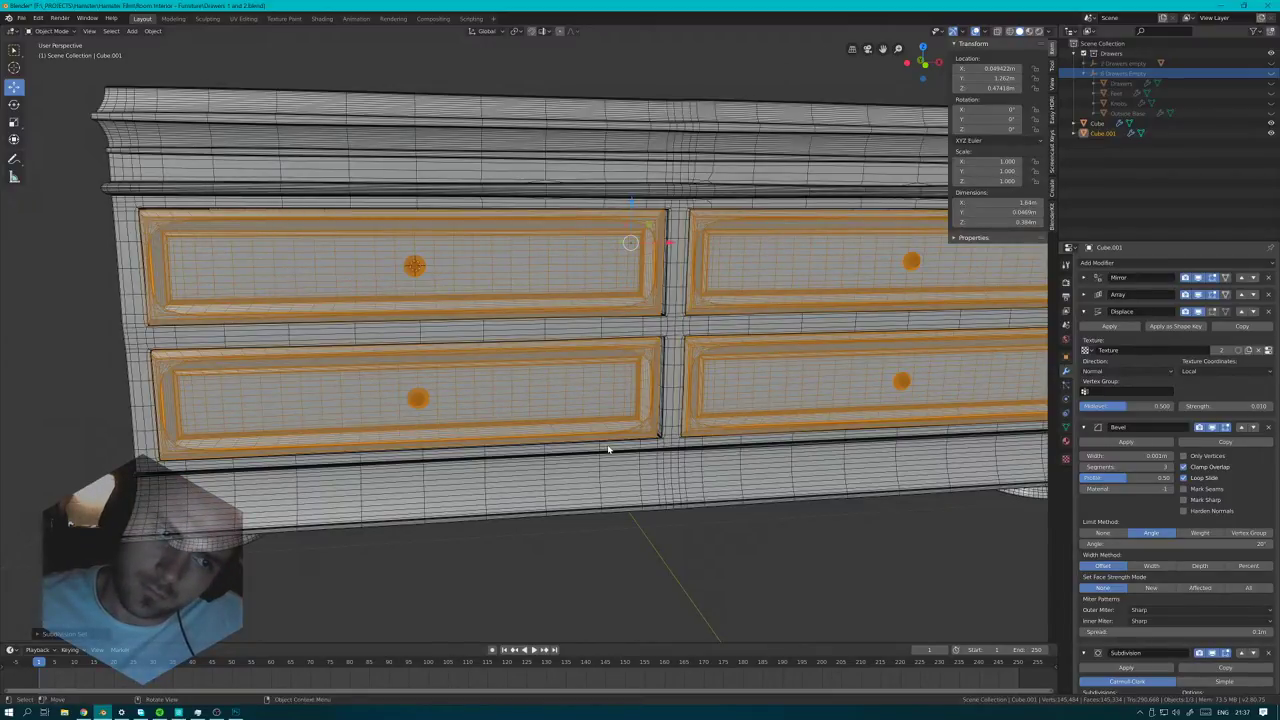
- Enter Edit Mode on the drawer fronts and add a vertical edge loop between the last loop and the end nearest the central divider
middle_click_drag(607, 449, 523, 341)
key("ctrl+Tab")
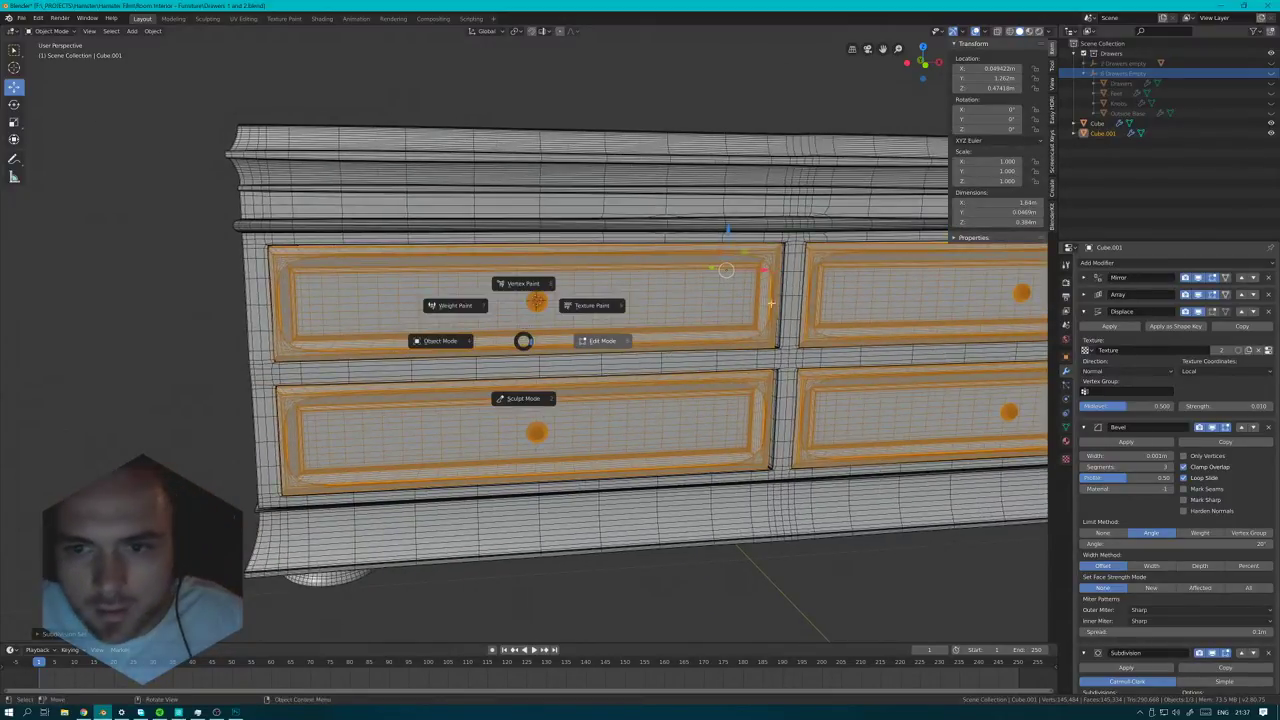
left_click(602, 340)
key("ctrl+r")
left_click(728, 300)
right_click(728, 300)
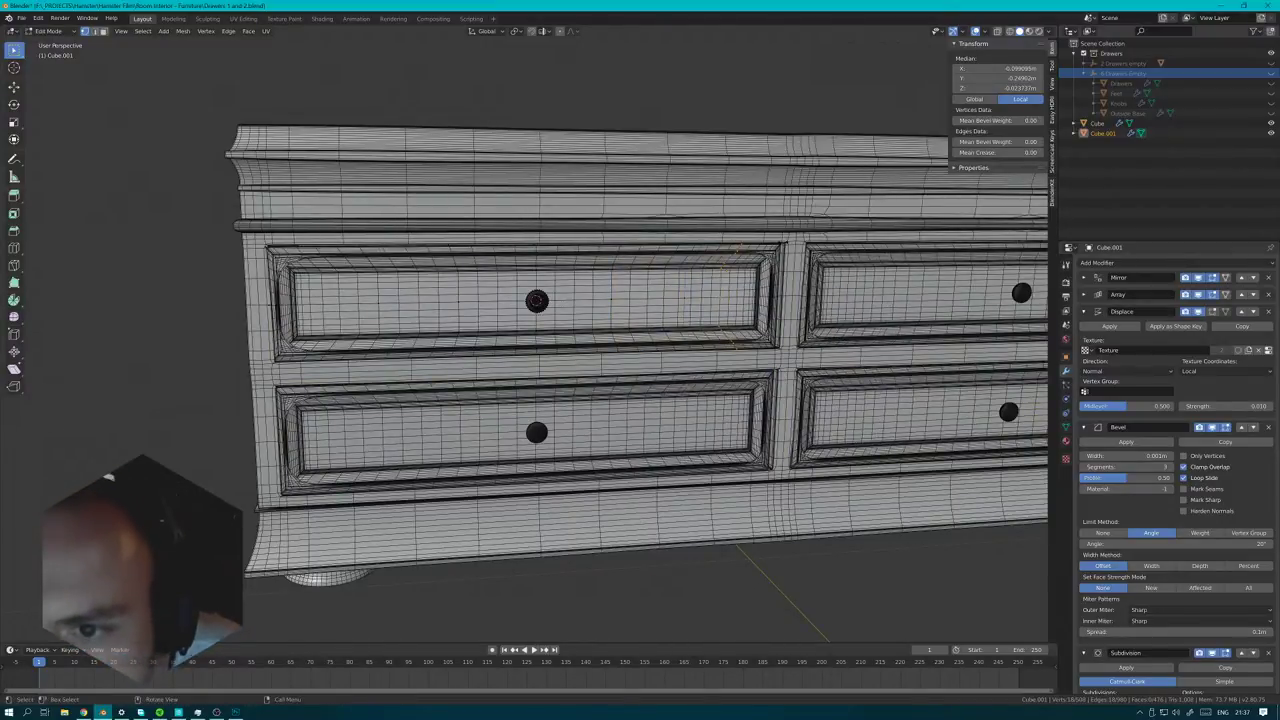
- Turn off the Edit Mode display of the drawer fronts' Subdivision, Array and Mirror modifiers
left_click(1083, 655)
left_click(1225, 653)
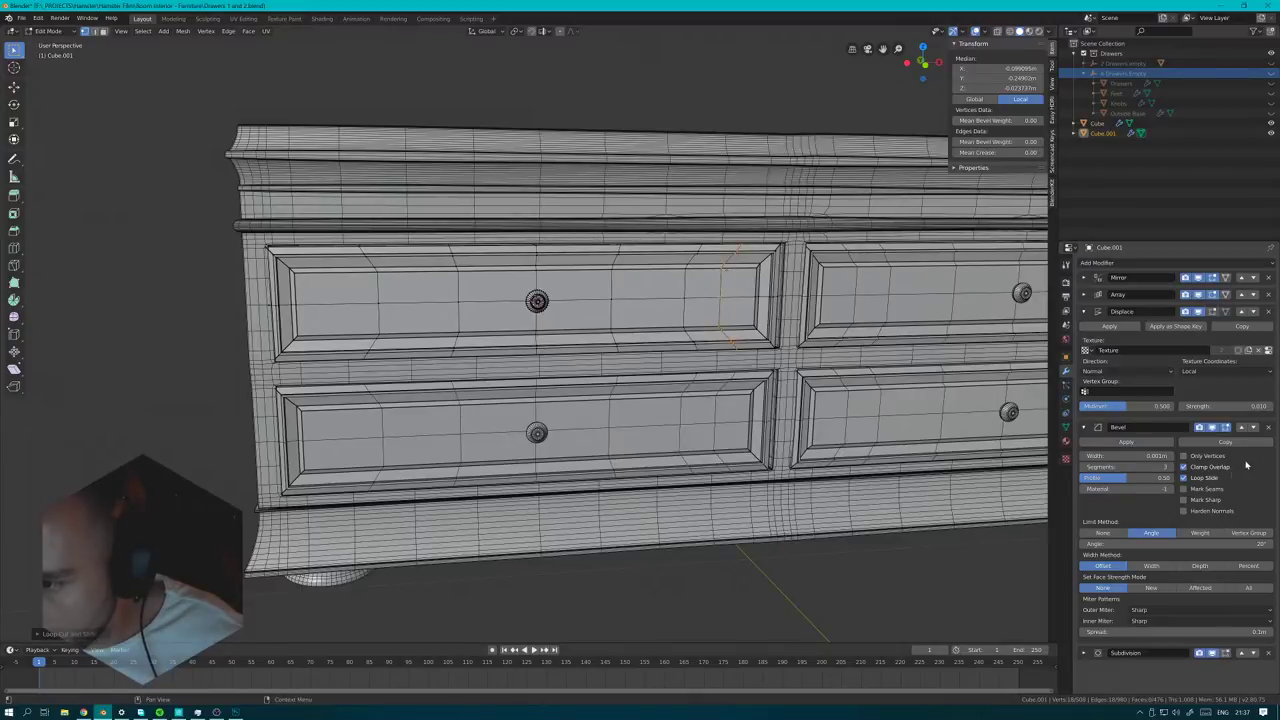
left_click(1214, 295)
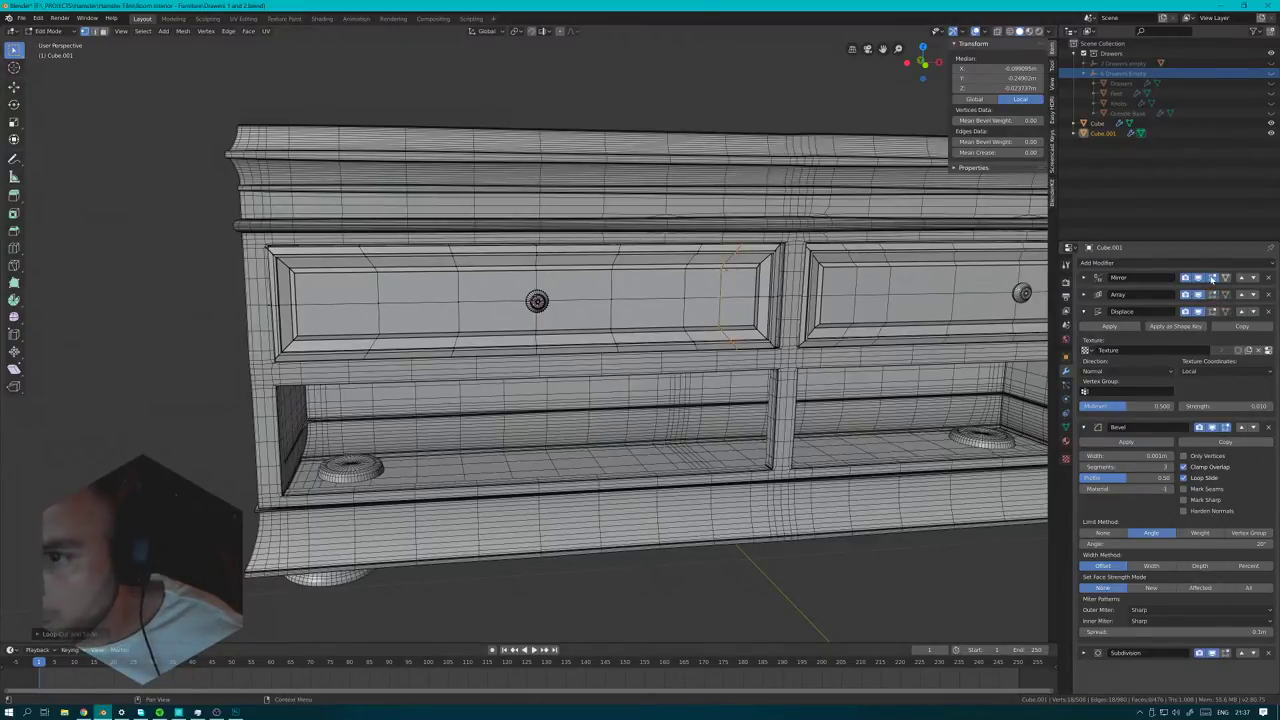
left_click(1212, 278)
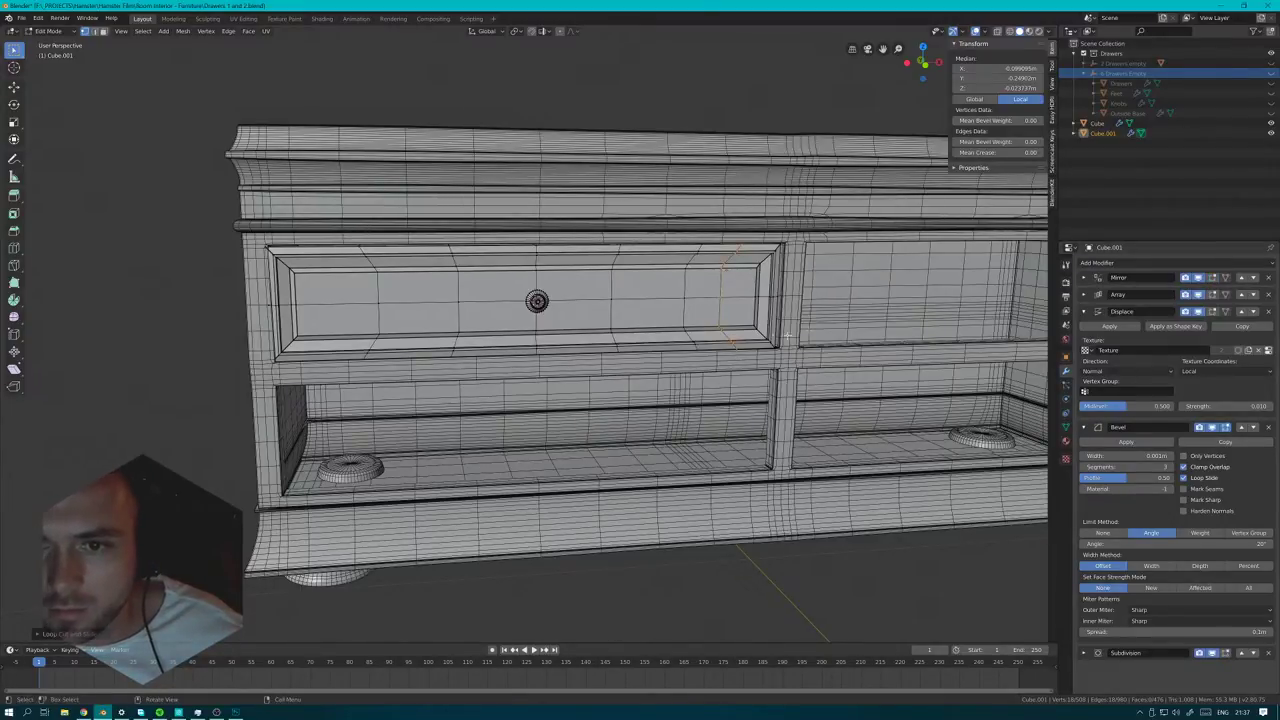
- Slide the new vertical loop tight against the recessed panel's edge beside the central divider
scroll(787, 337, "up", 5)
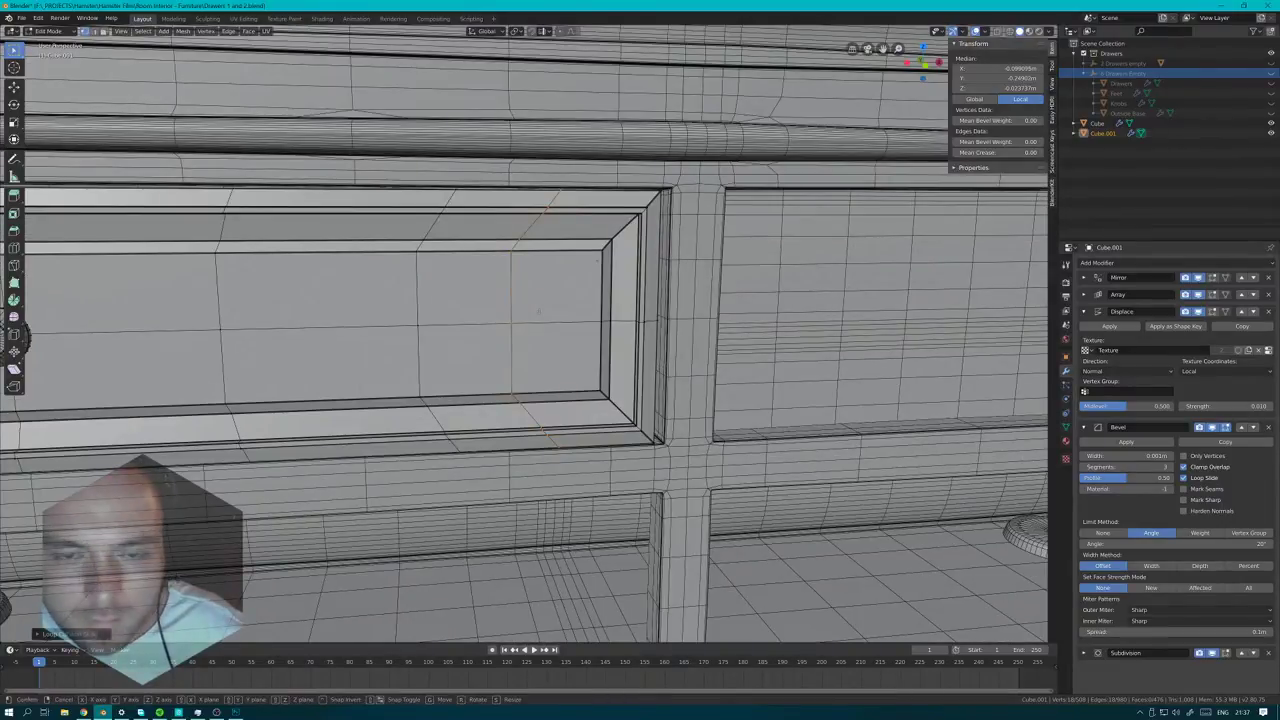
key("g")
key("g")
left_click(628, 299)
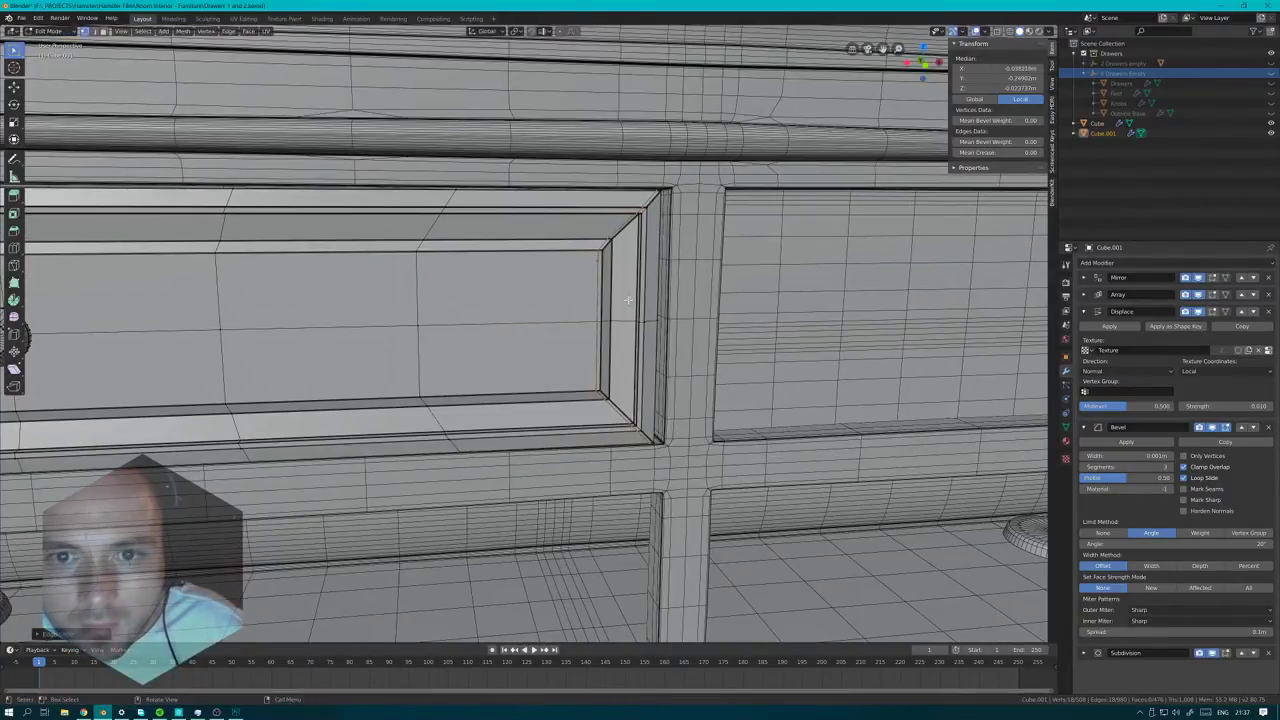
- Add a vertical edge loop at the drawer front's outer end and slide it tight against the recessed panel's edge
scroll(597, 306, "down", 5)
middle_click_drag(67, 312, 483, 314, "shift")
scroll(483, 314, "up", 4)
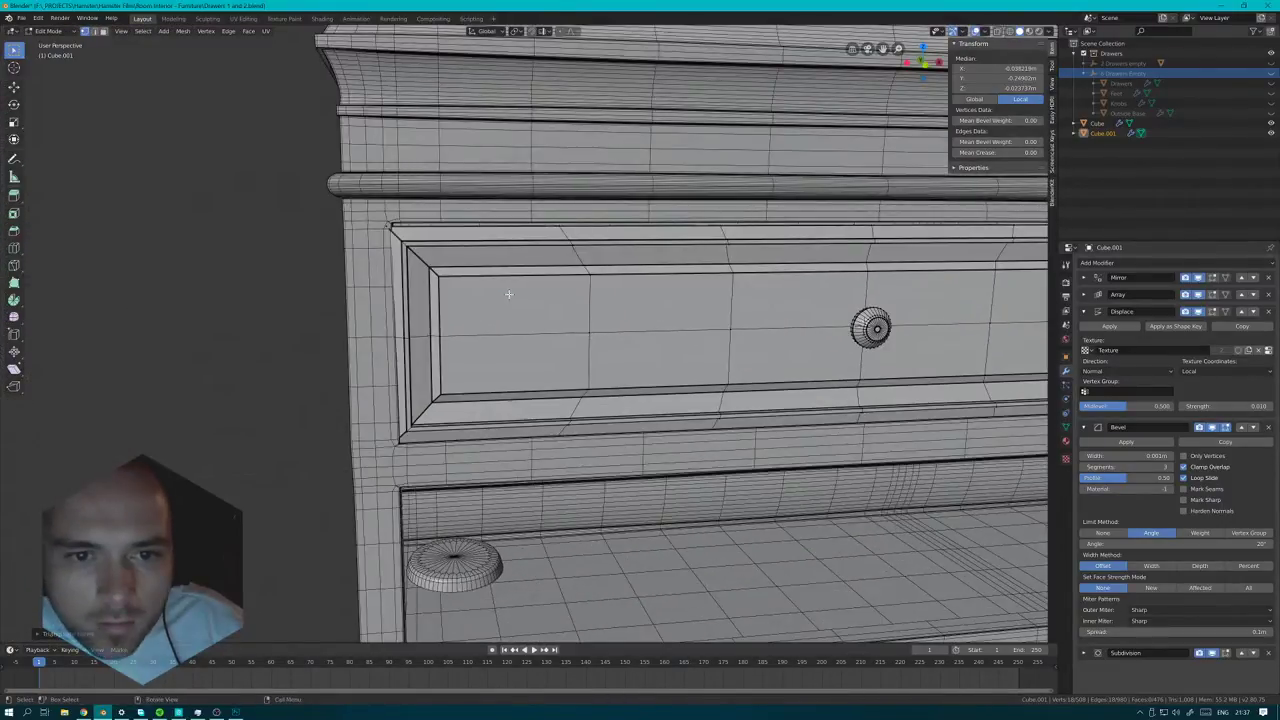
key("ctrl+t")
left_click(516, 290, "alt")
key("g")
key("g")
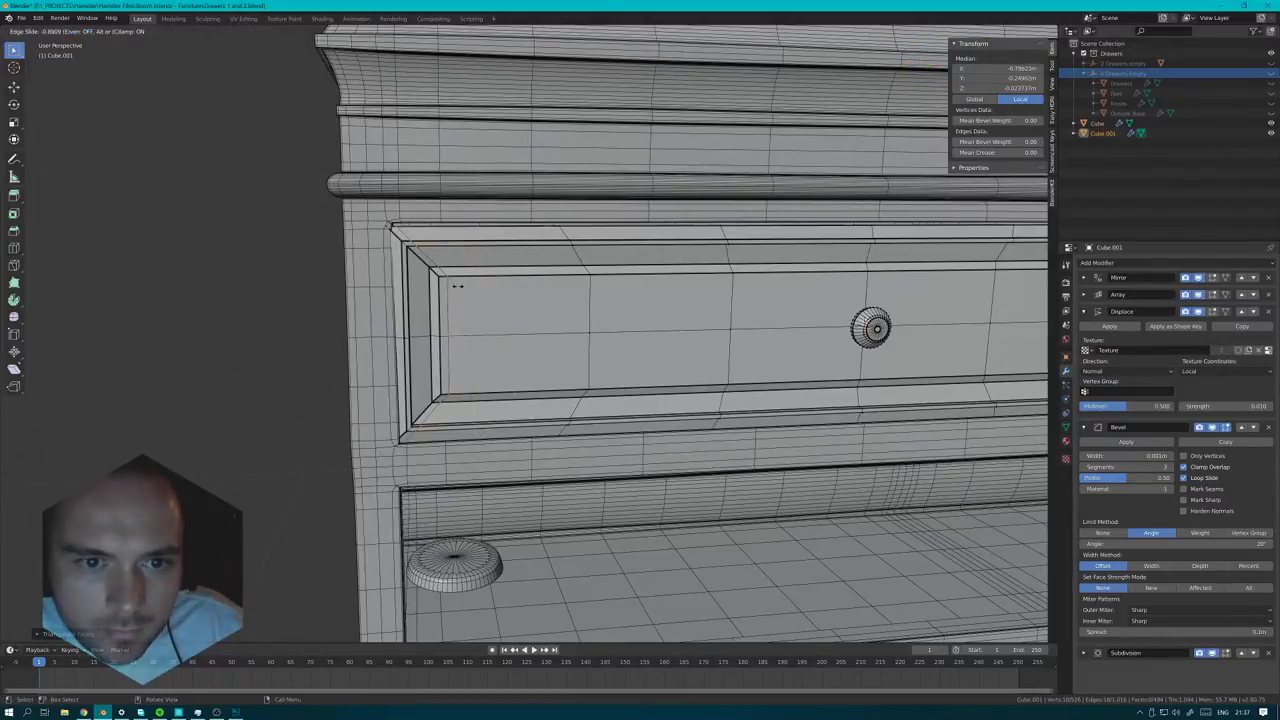
left_click(452, 284)
- Add horizontal edge loops tight against the upper and lower edges of the drawer front's recessed panel
key("ctrl+r")
left_click(444, 289)
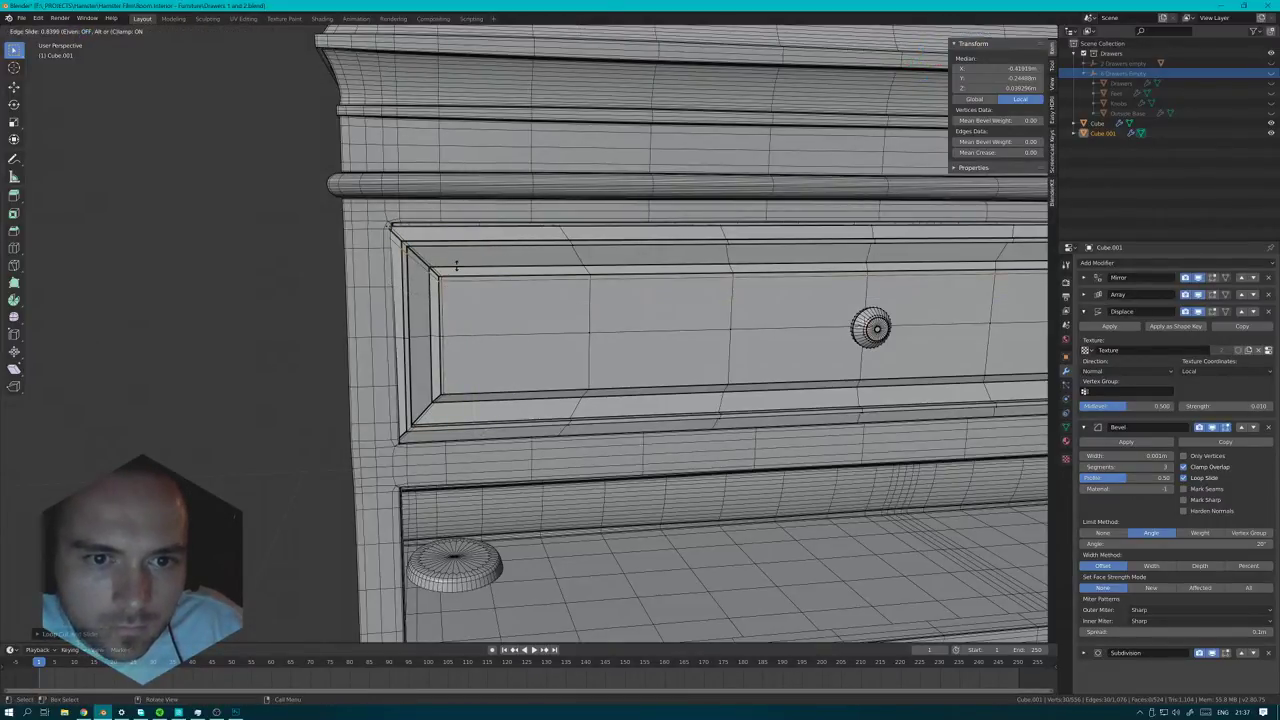
left_click(455, 268)
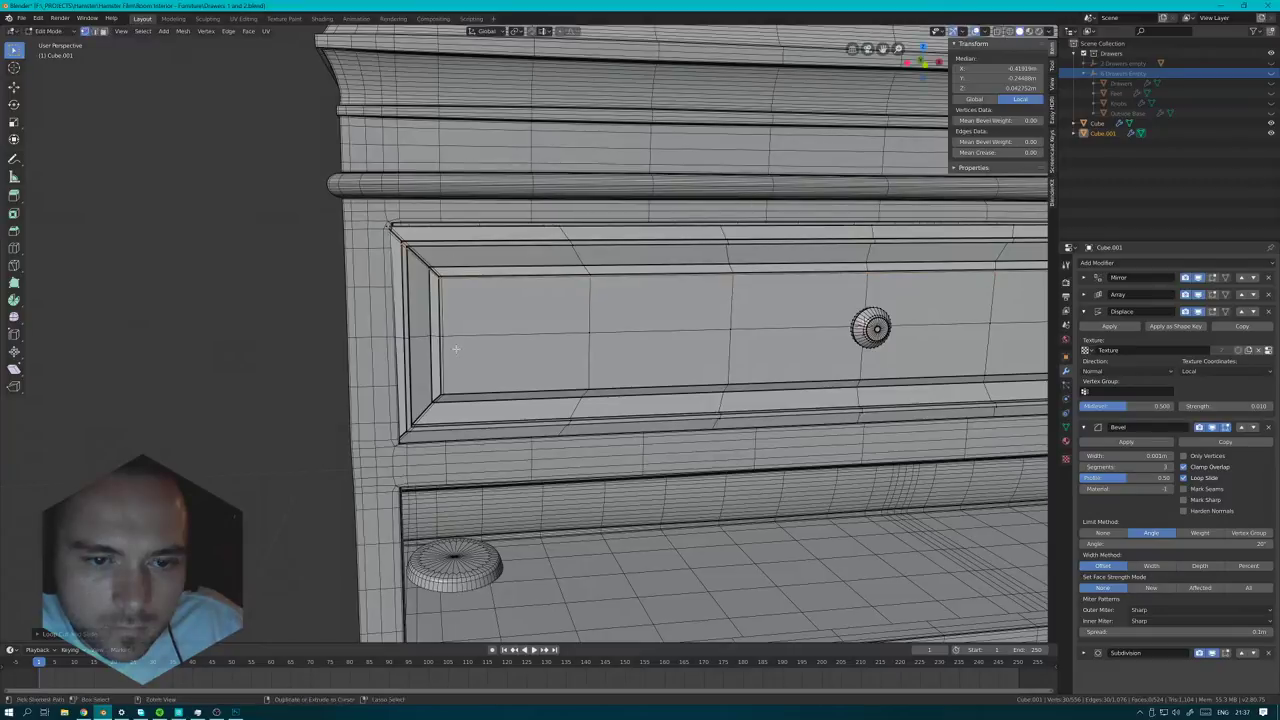
key("ctrl+r")
left_click(446, 377)
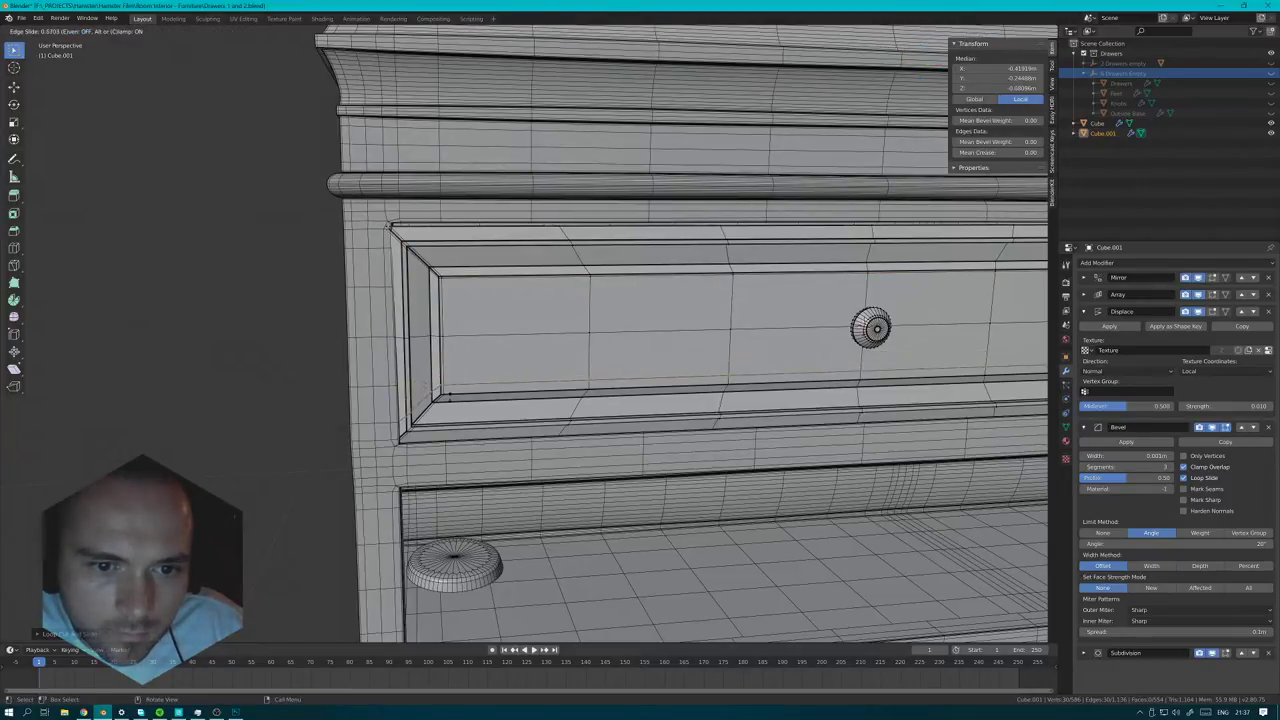
left_click(480, 400)
- Return to Object Mode, deselect the drawer fronts and check their subdivided wireframe across the whole cabinet
key("ctrl+Tab")
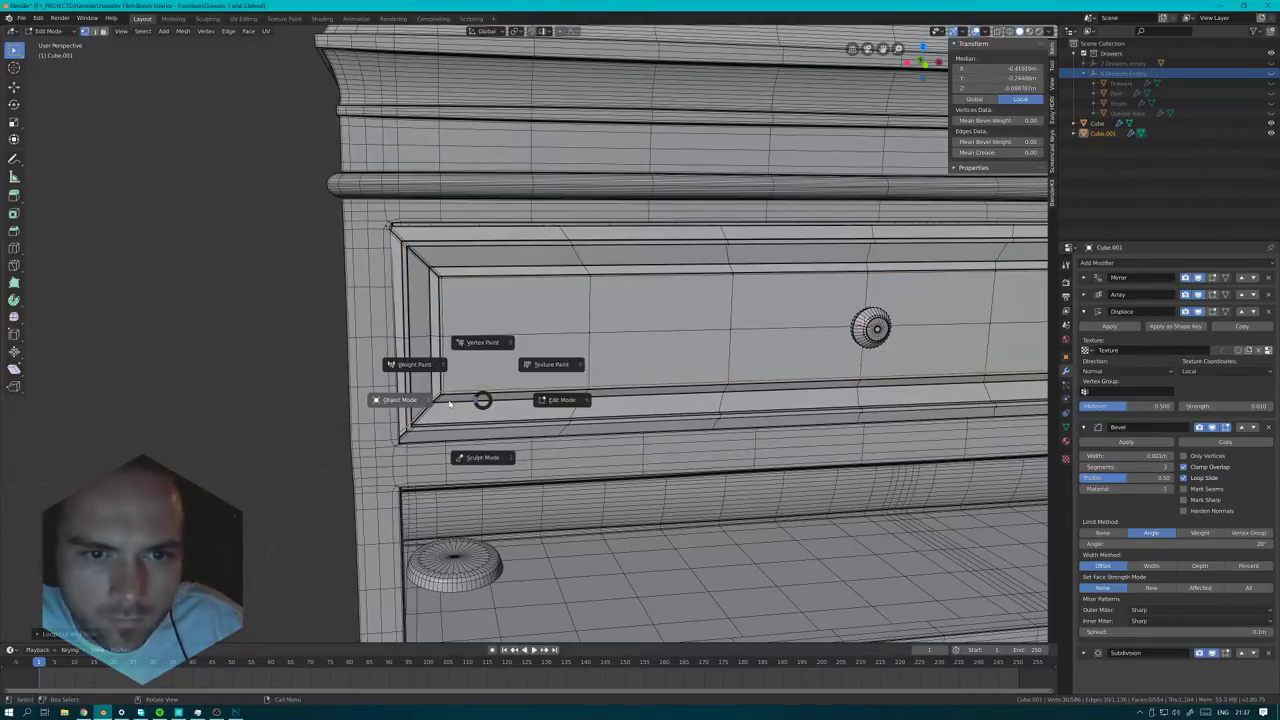
scroll(567, 406, "down", 2)
middle_click_drag(874, 398, 545, 340, "shift")
left_click(885, 604)
scroll(626, 440, "down", 4)
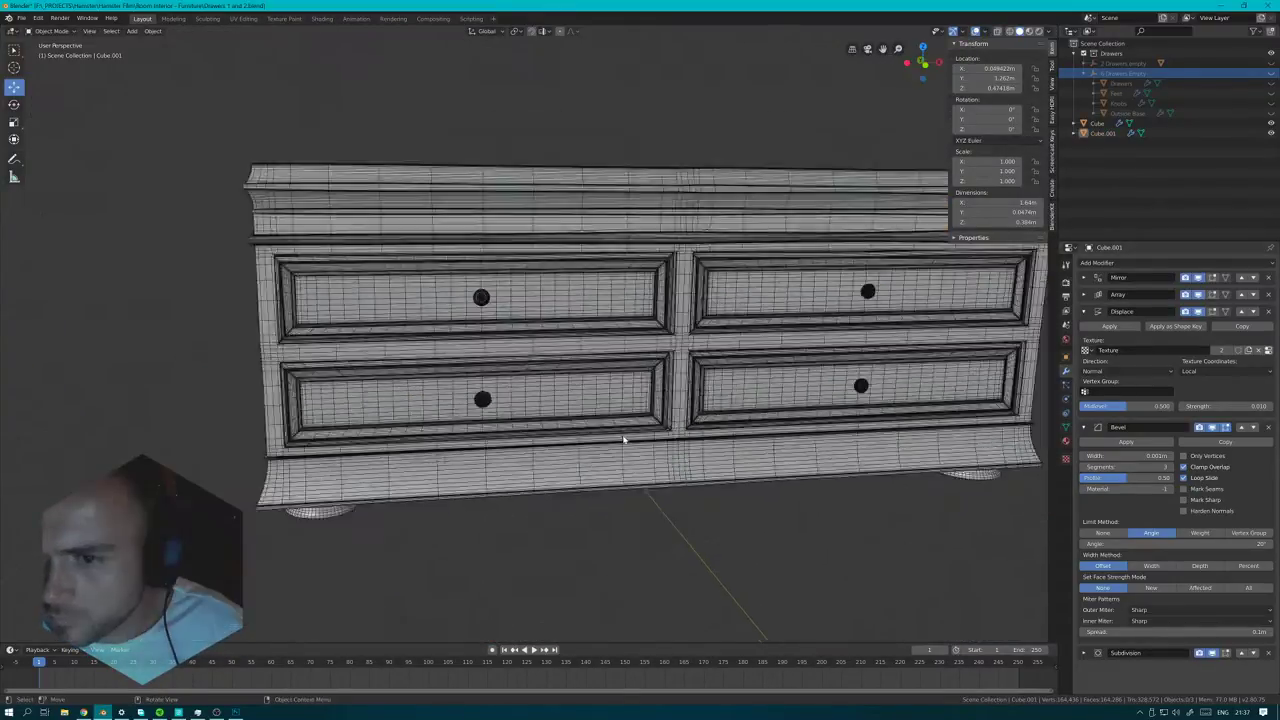
middle_click_drag(722, 398, 648, 376)
- Set the drawer fronts' Subdivision viewport level to 1, deselect them and view the cabinet from the front
left_click(685, 368)
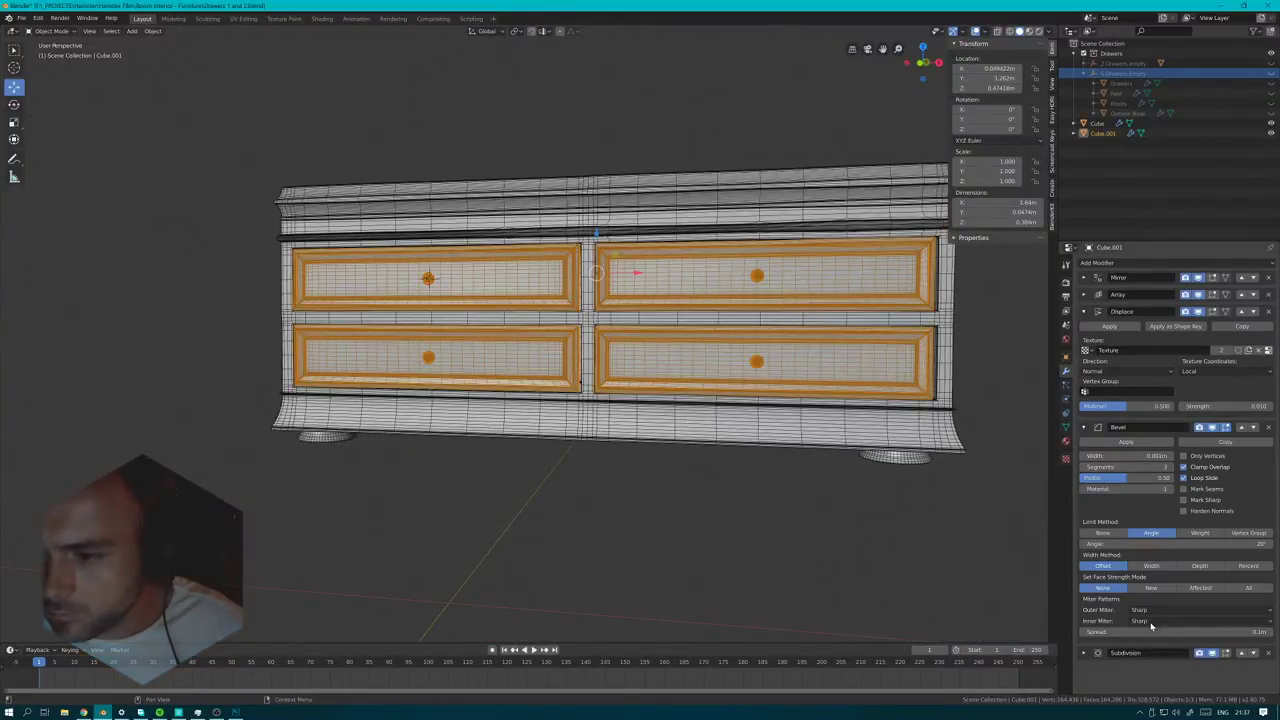
left_click(1087, 653)
scroll(1120, 600, "down", 1)
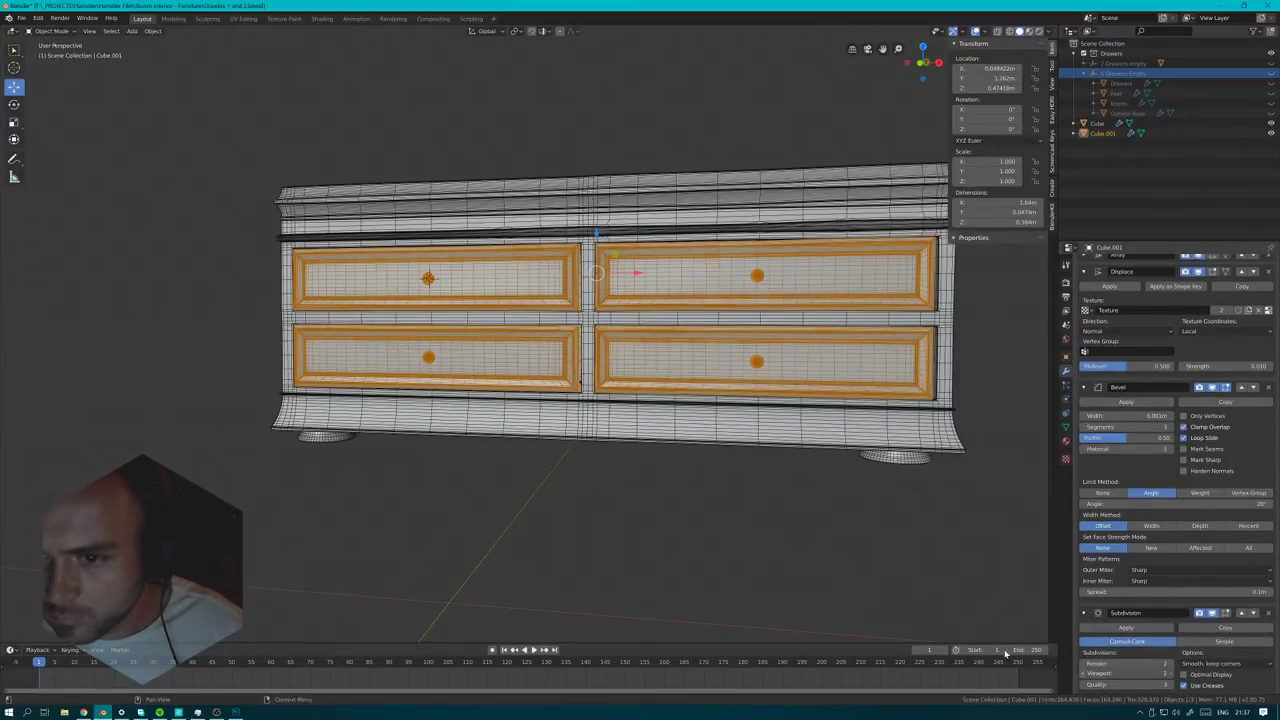
key("alt+a")
middle_click_drag(586, 425, 597, 431)
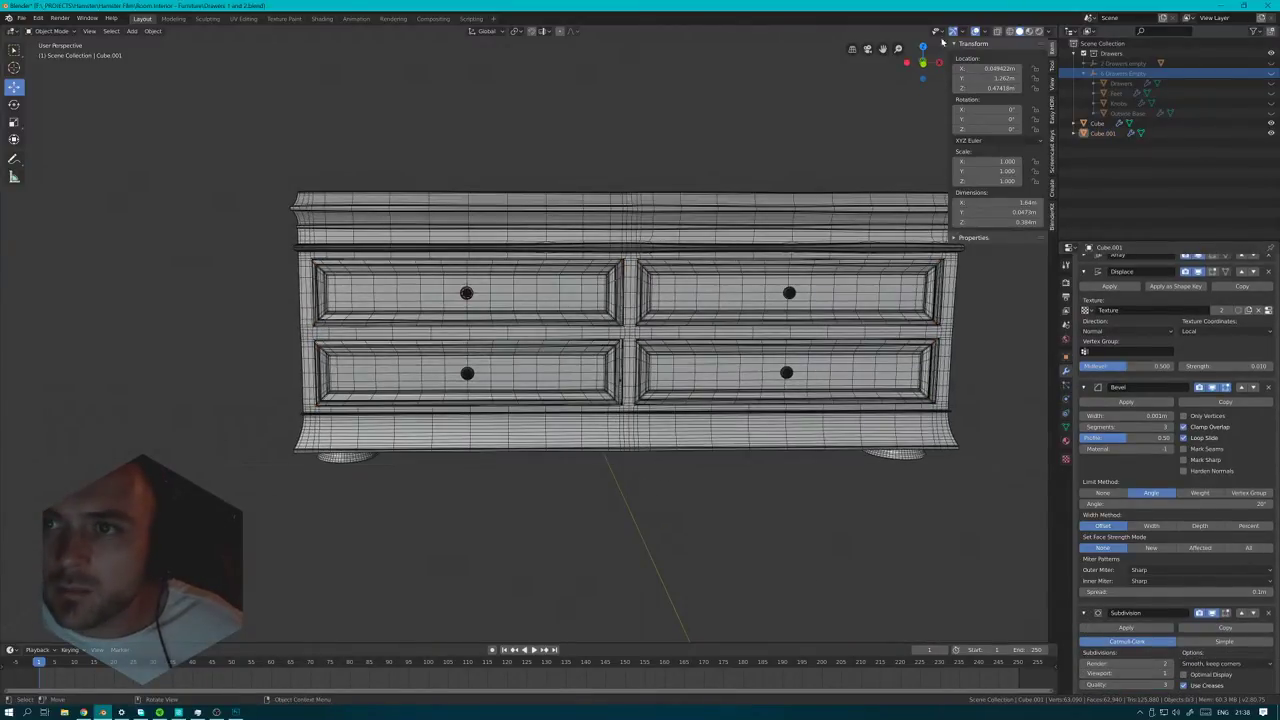
- Hide the viewport overlays and examine the cabinet's shading and the spacing of the drawer fronts in their openings, including from the front
left_click(976, 31)
middle_click_drag(543, 131, 609, 149)
scroll(531, 186, "down", 3)
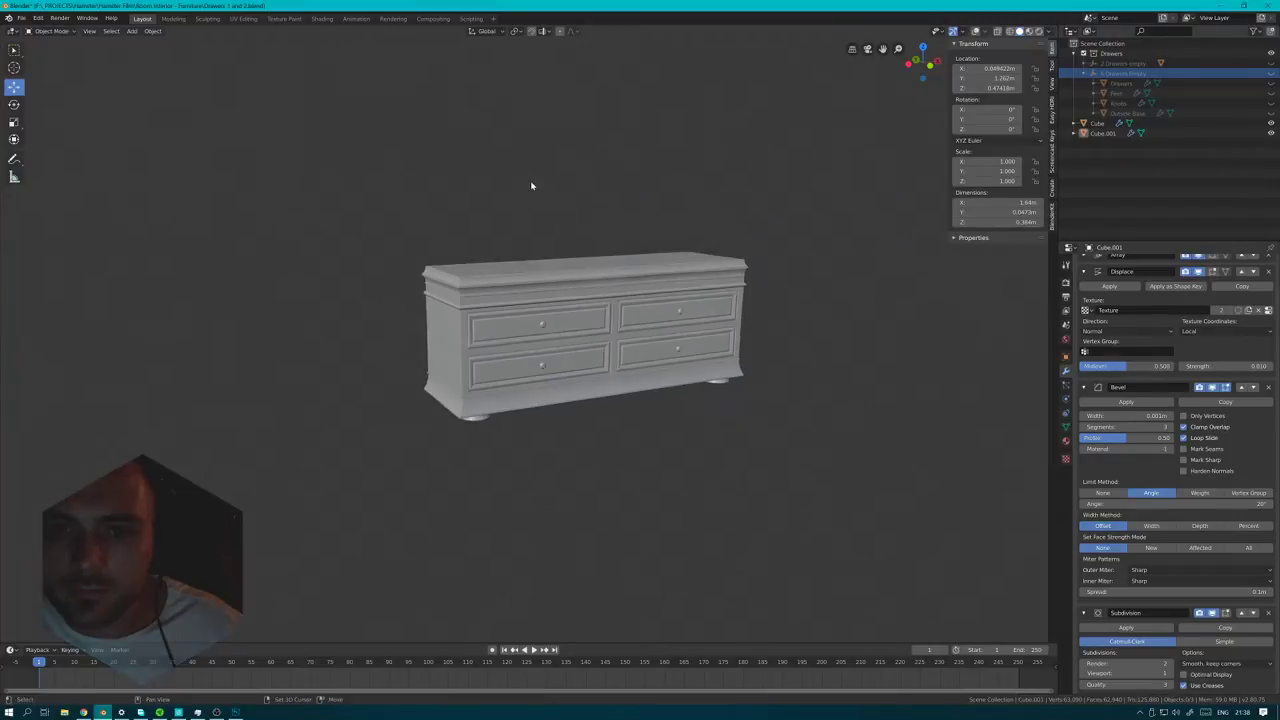
middle_click_drag(531, 185, 600, 214)
scroll(923, 354, "up", 5)
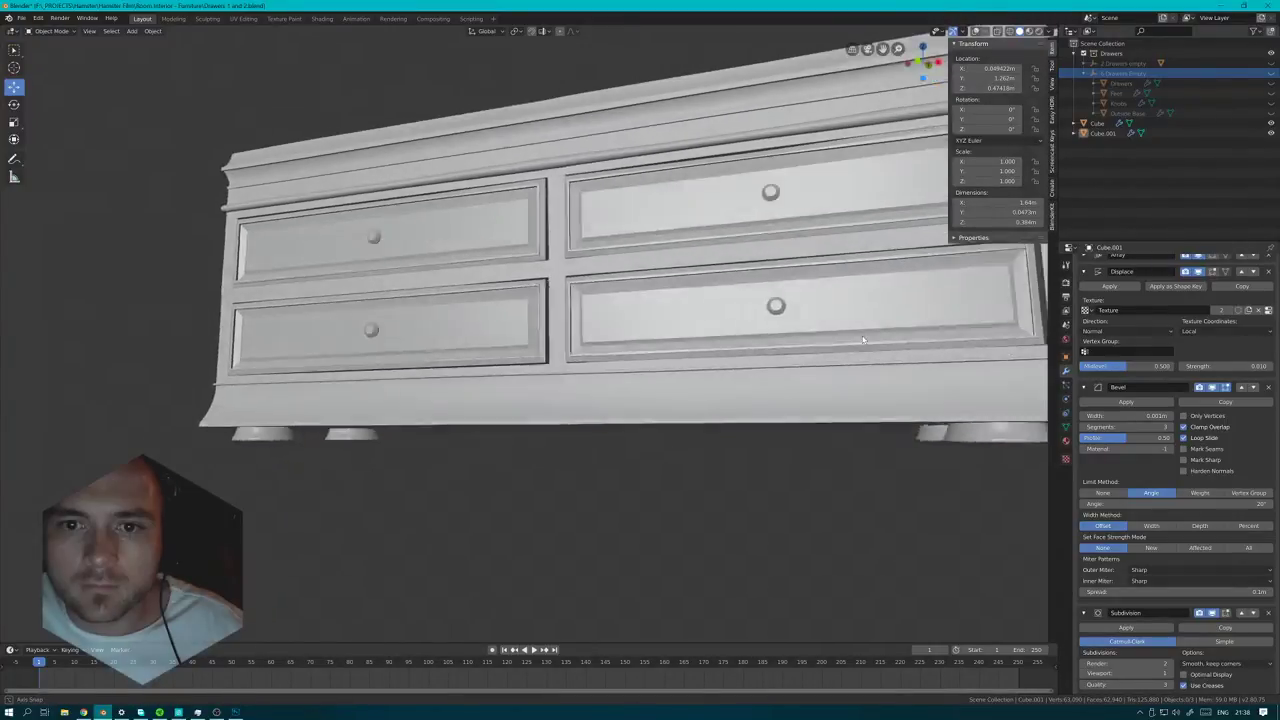
middle_click_drag(862, 339, 880, 352)
mouse_move(625, 291)
middle_mouse_down()
mouse_move(640, 275)
mouse_move(631, 290)
middle_mouse_up()
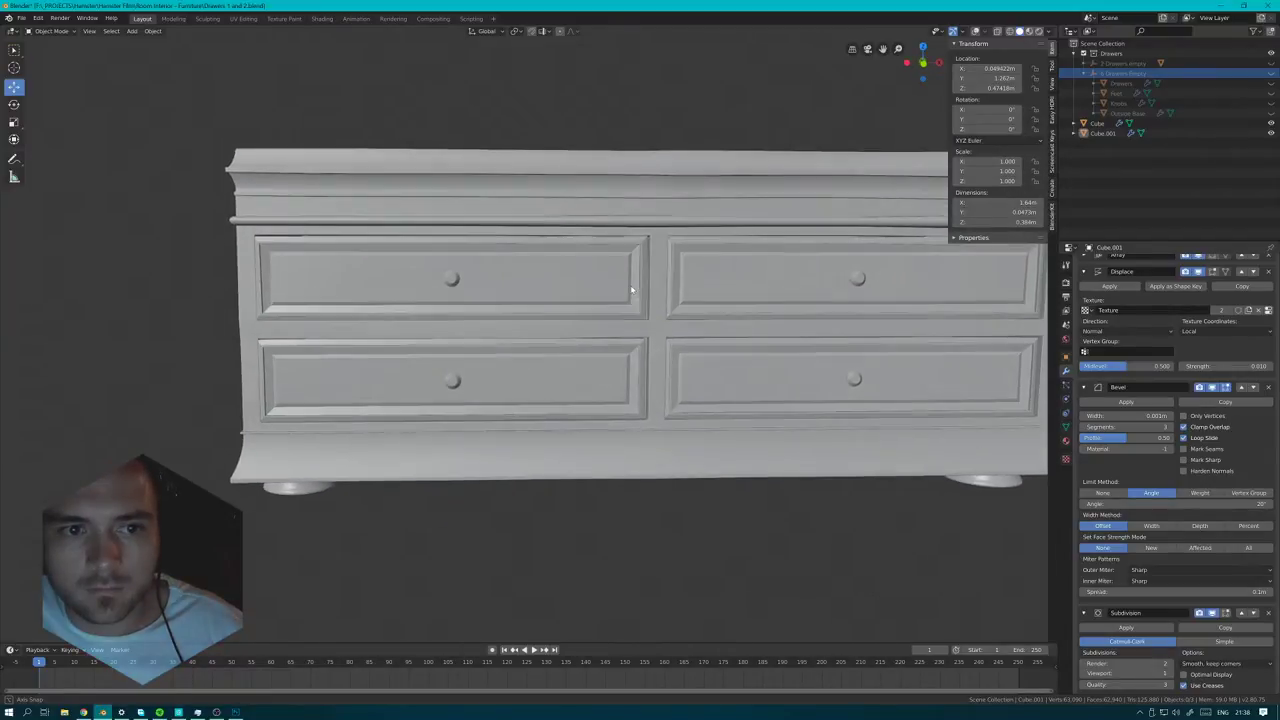
key("KP_1")
scroll(641, 277, "up", 5)
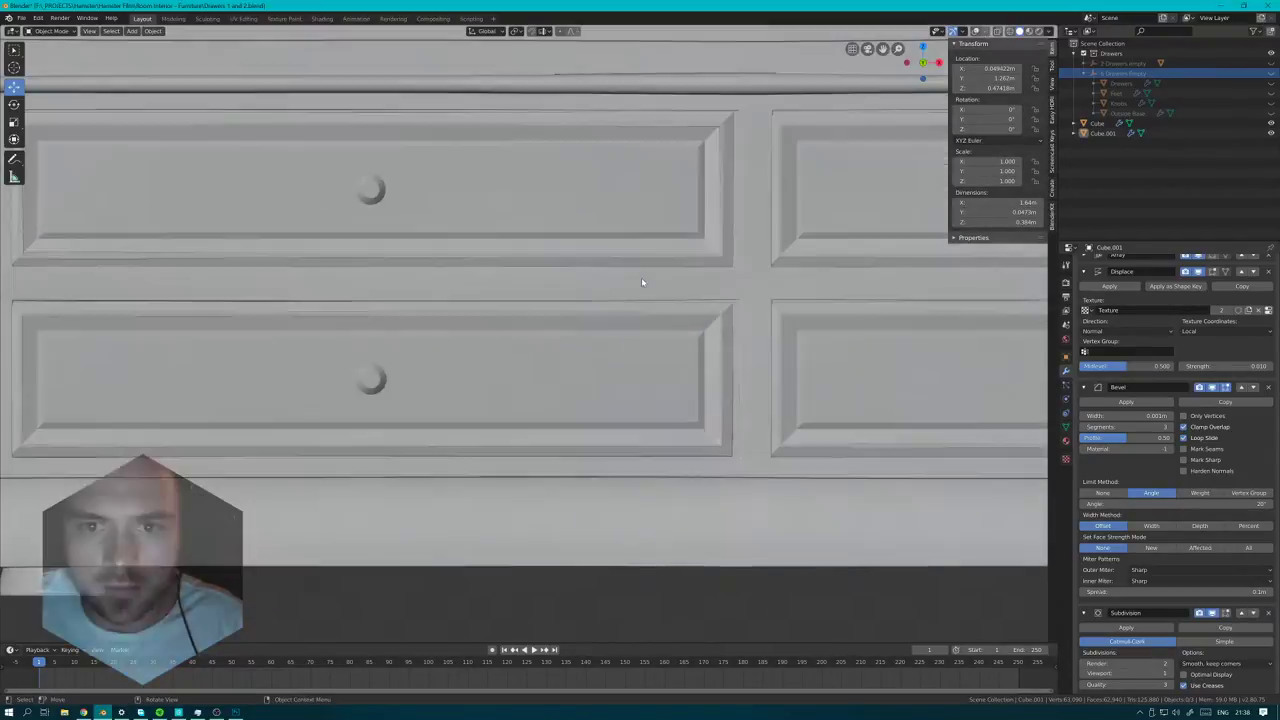
middle_click_drag(722, 228, 634, 289, "shift")
scroll(634, 289, "up", 2)
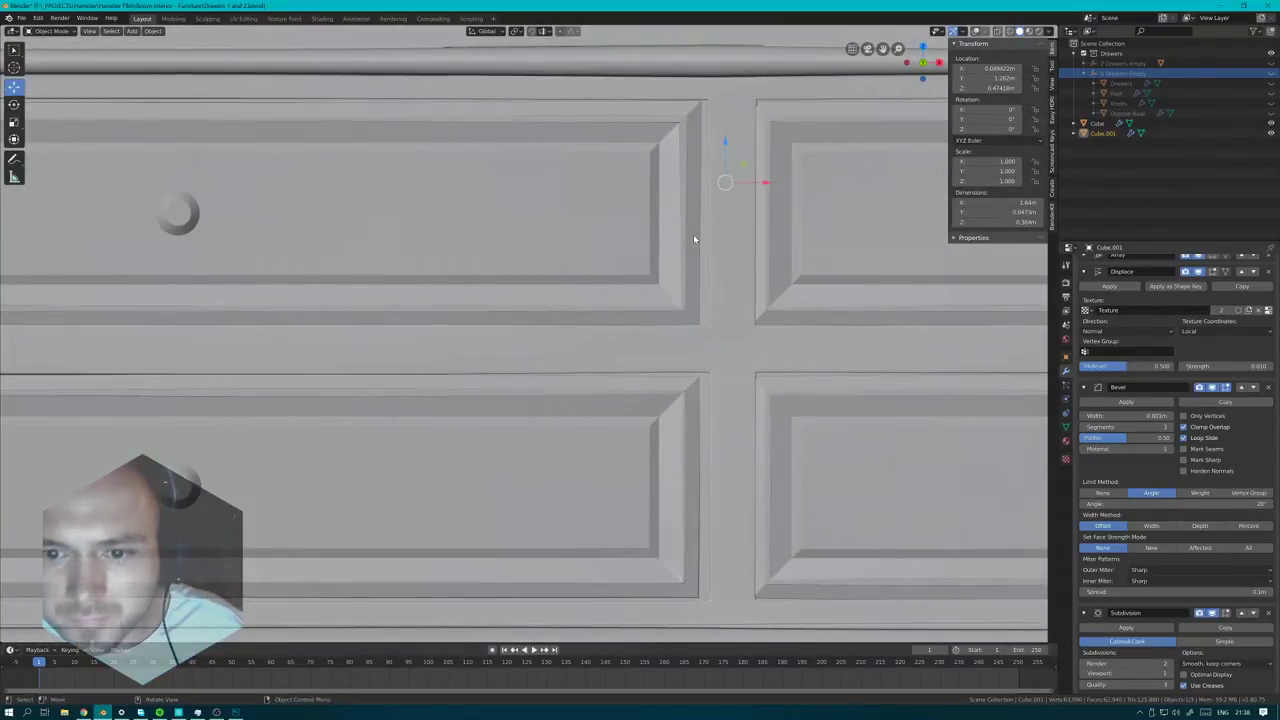
scroll(693, 238, "down", 3)
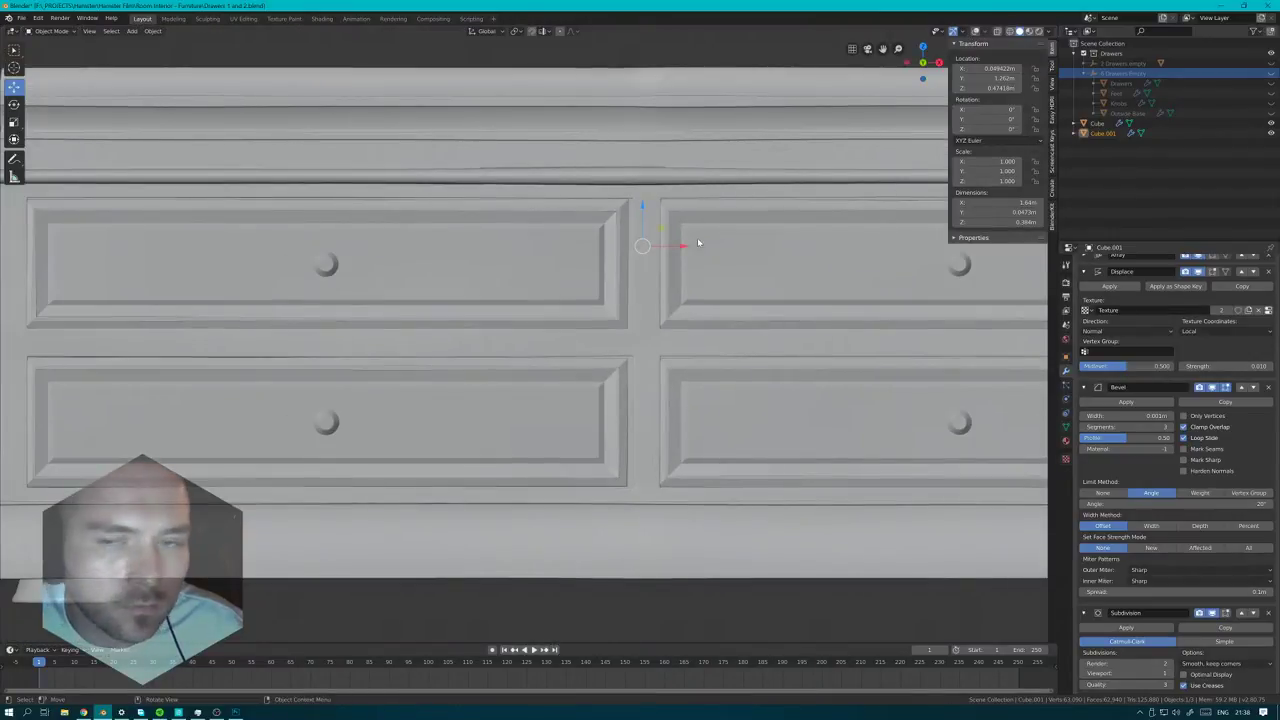
- Nudge the drawer fronts sideways, and try centring them with an X location of 0 m
key("g")
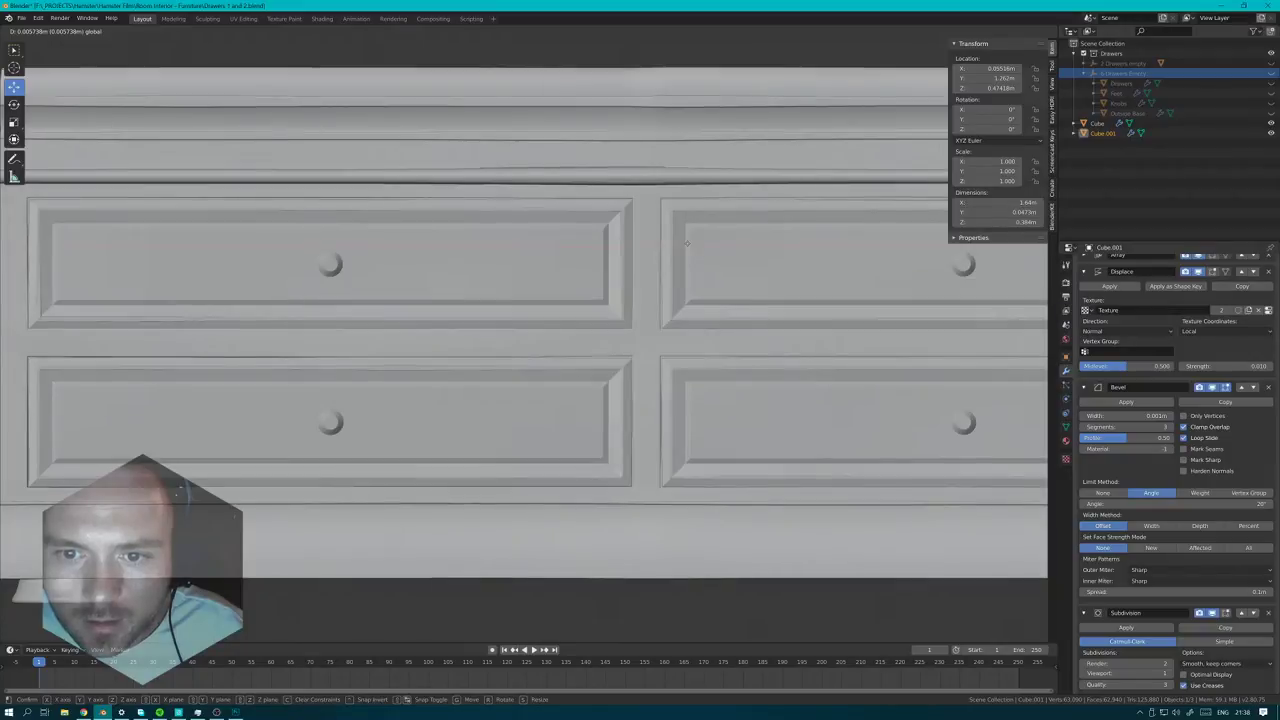
left_click(686, 242)
left_click(1000, 68)
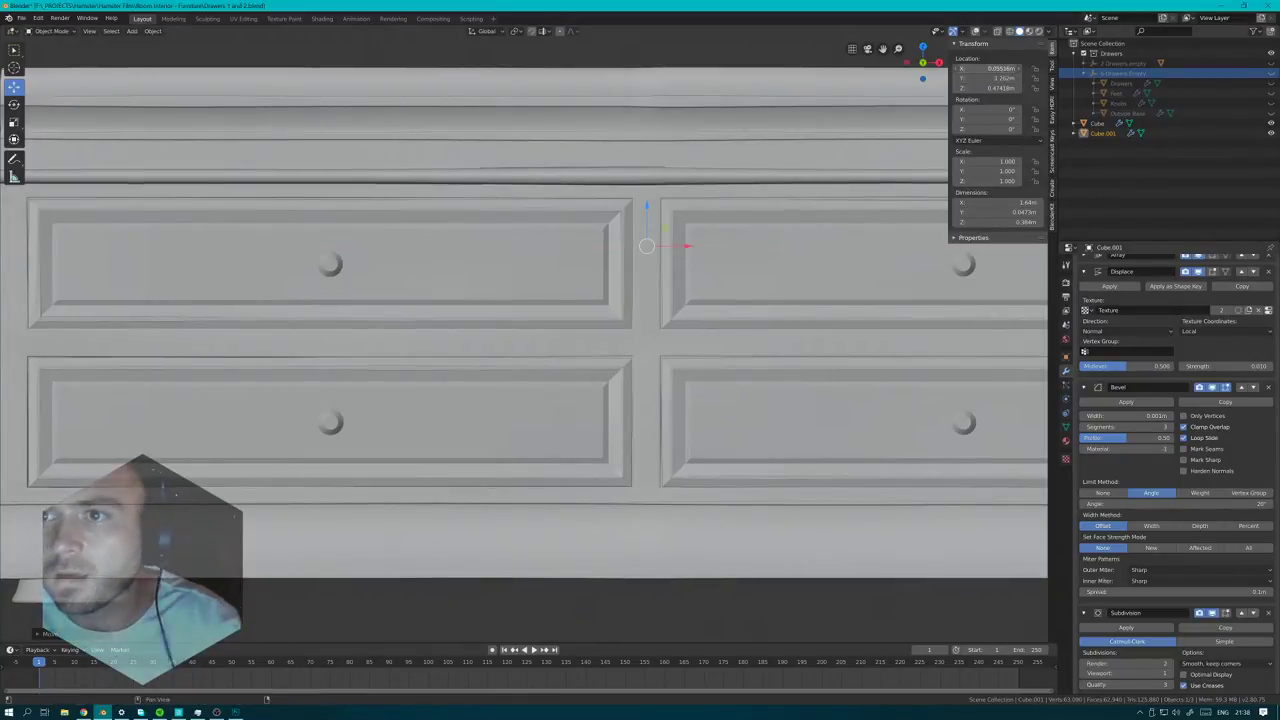
type("0")
key("Return")
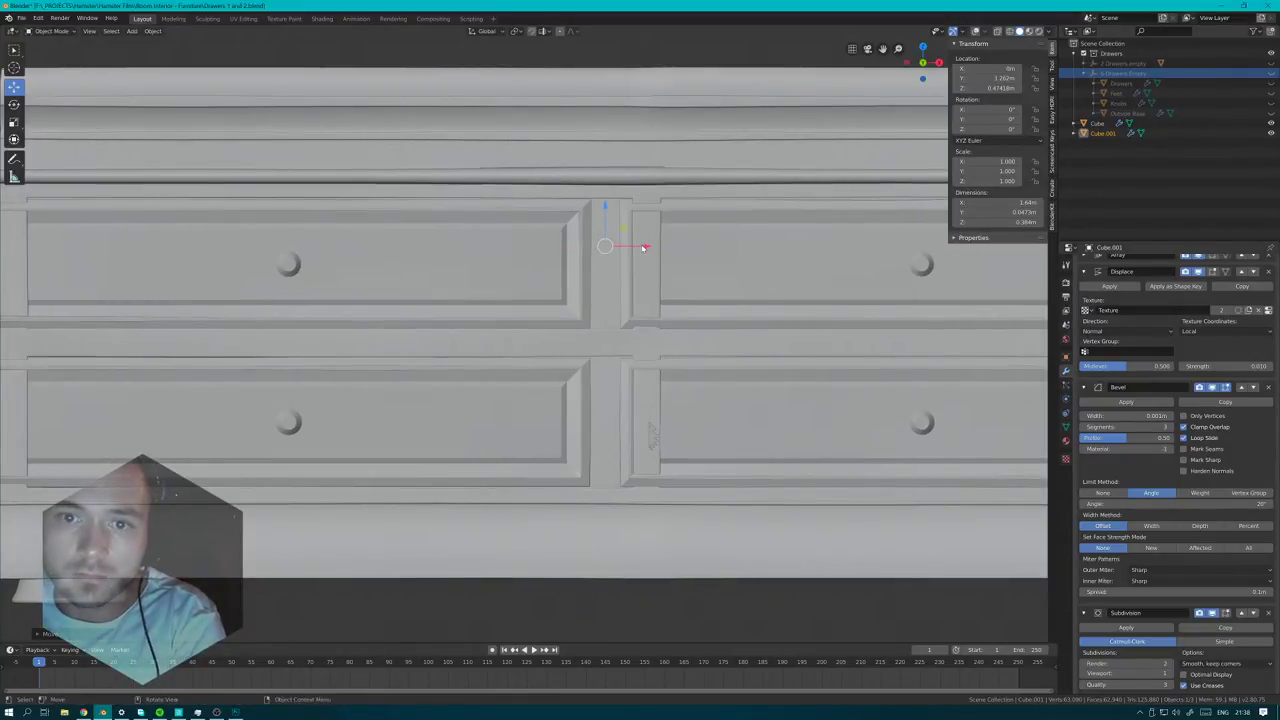
- Copy the cabinet body's X location, about 0.0549 m, to the drawer fronts so both objects align
left_click(667, 141)
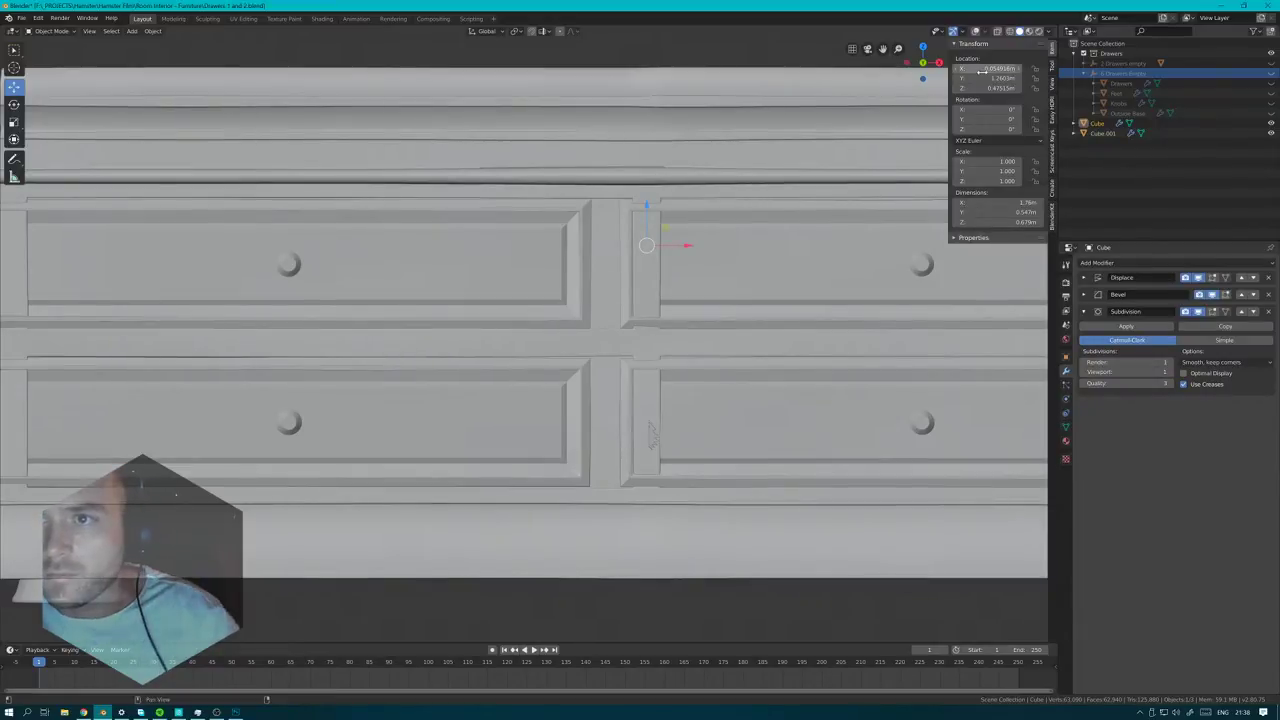
left_click(580, 255)
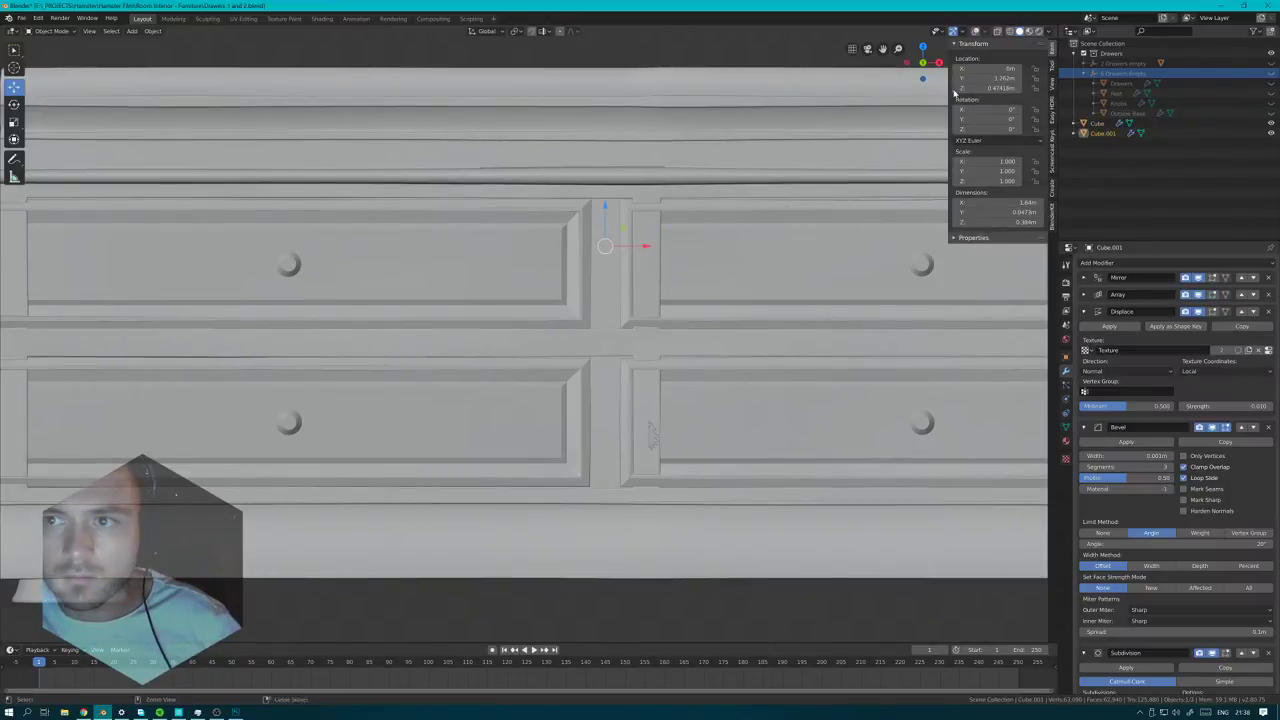
type("0.054916m")
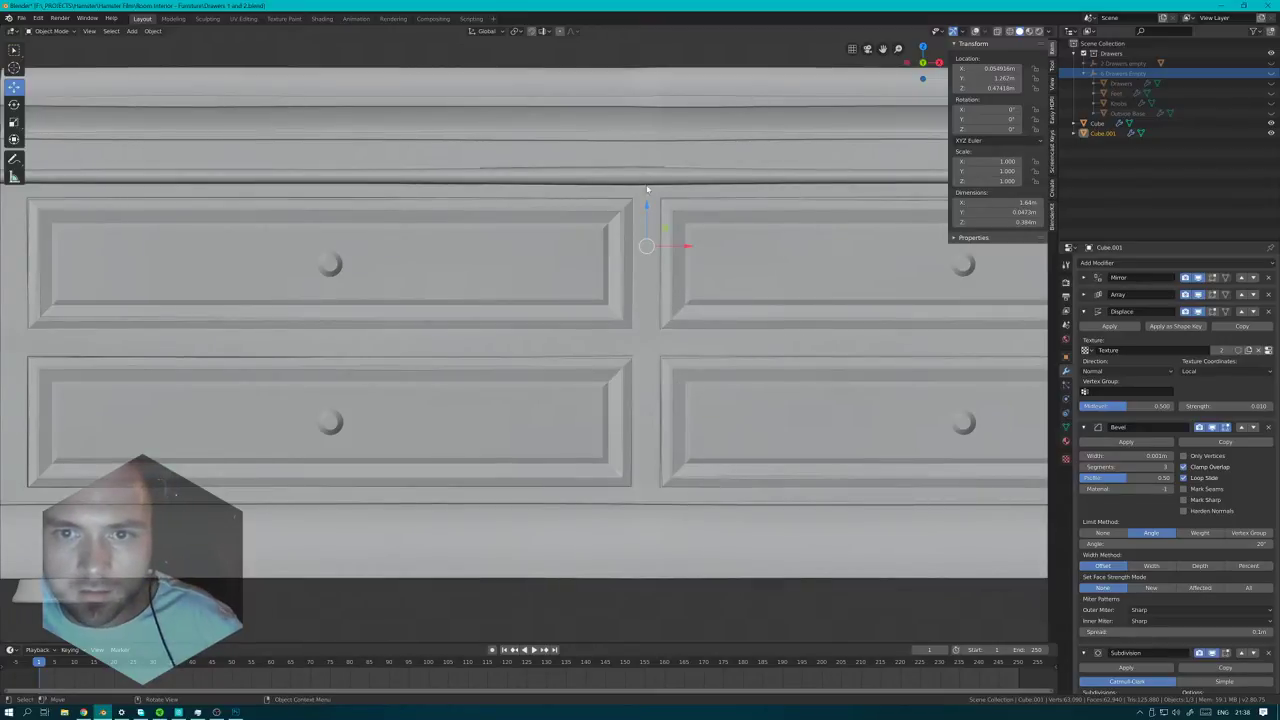
- Check the drawer fronts' alignment across the whole cabinet from the front and from both sides
scroll(234, 350, "down", 3)
middle_click_drag(234, 350, 324, 349)
scroll(324, 349, "down", 2)
middle_click_drag(572, 352, 386, 340)
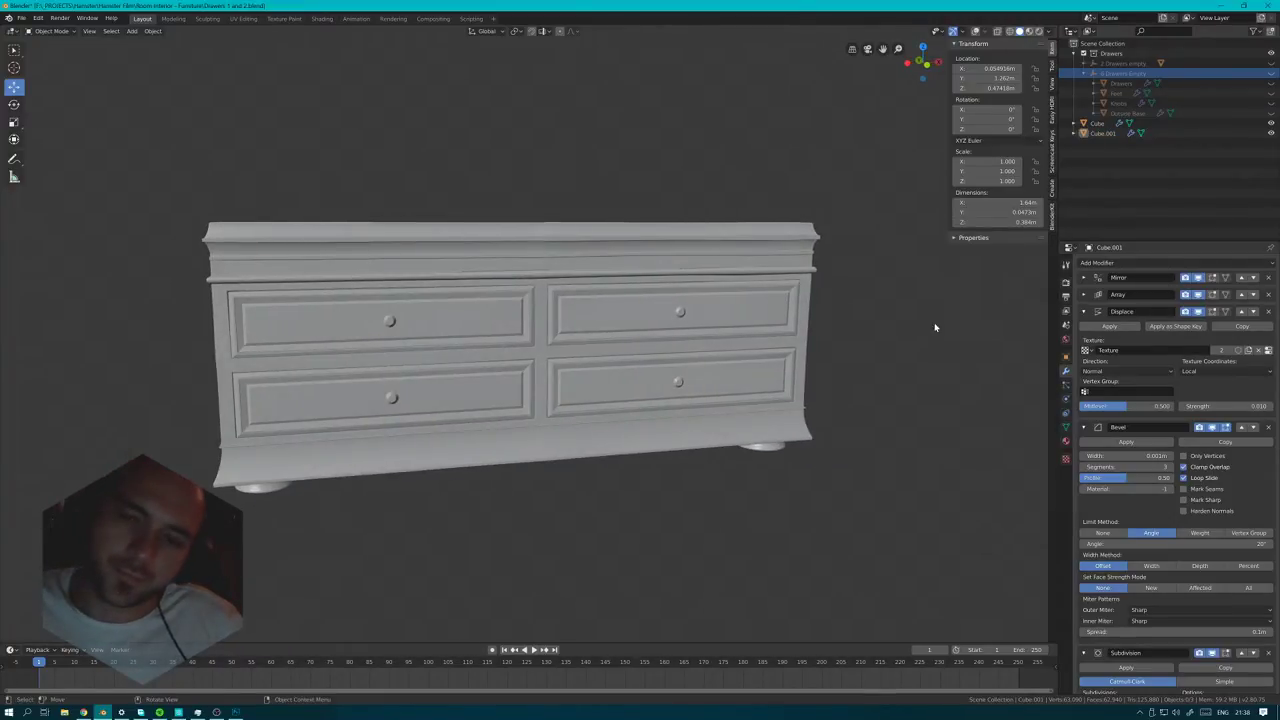
middle_click_drag(934, 326, 909, 315)
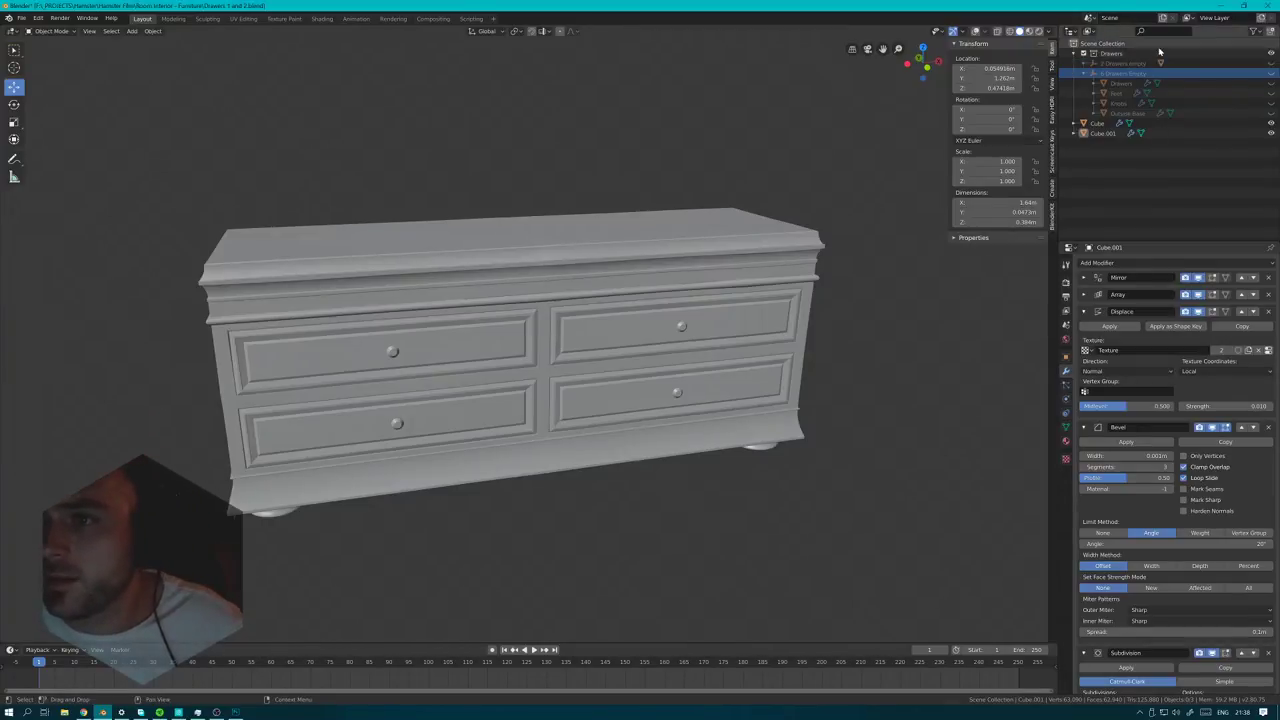
- Show the overlays again and parent the drawer fronts and cabinet body to the unhidden 2 Drawers empty, keeping their transforms
left_click(776, 265)
left_click(503, 351)
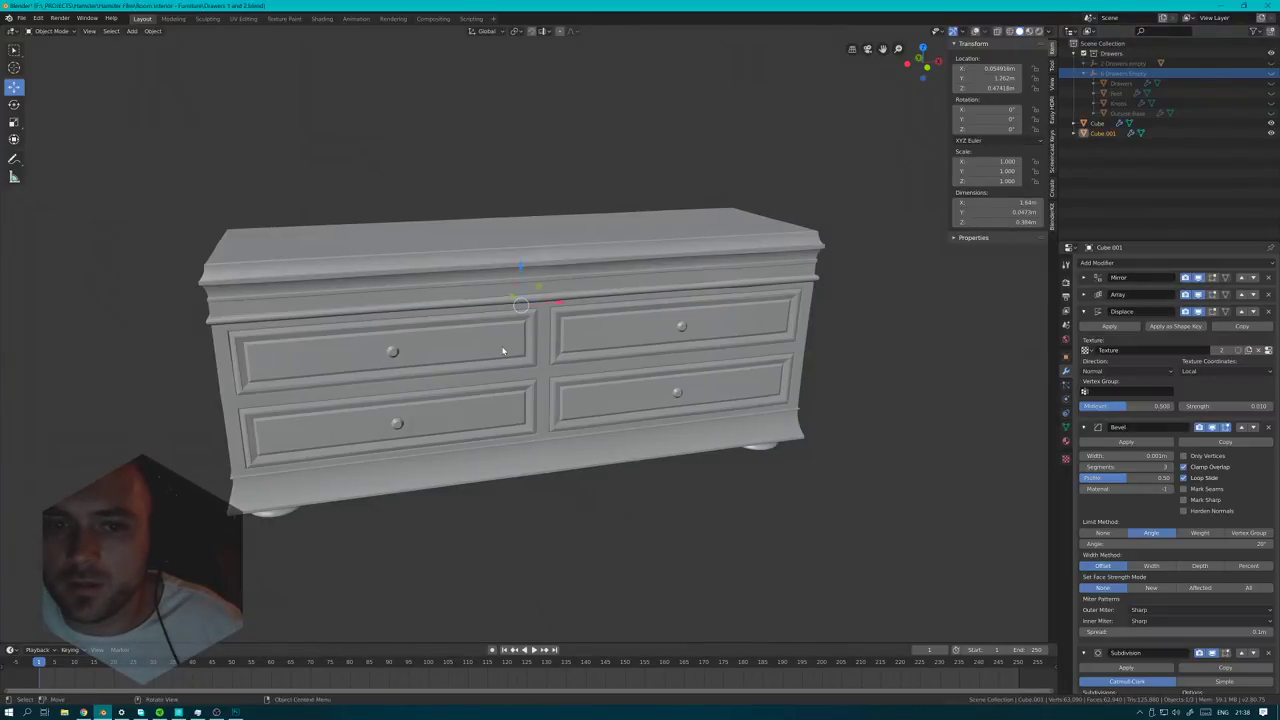
left_click(976, 32)
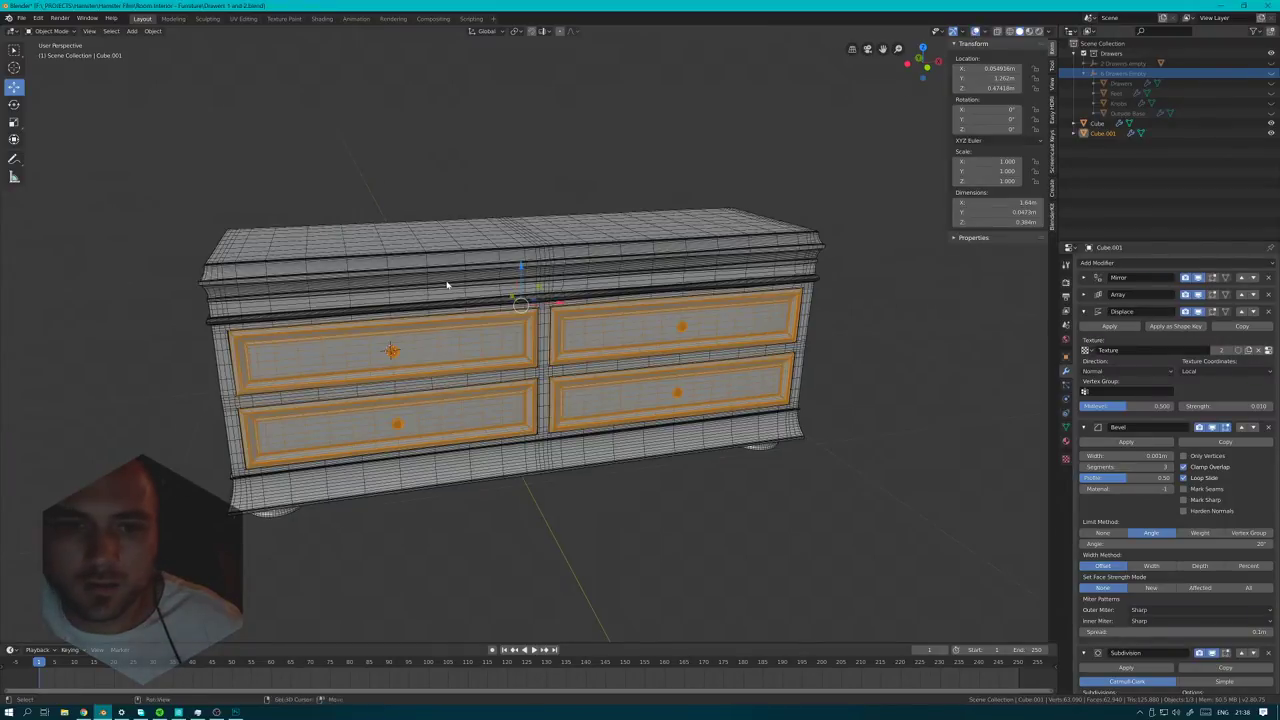
left_click(446, 286, "shift")
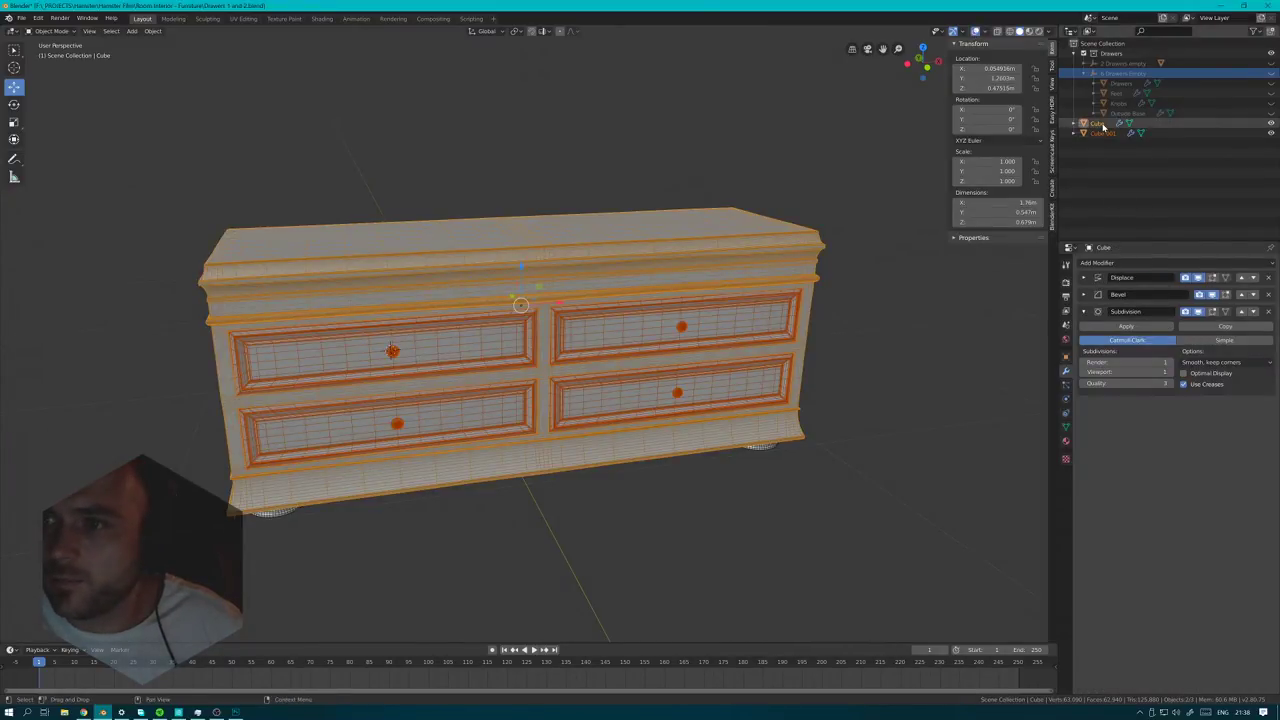
left_click(1276, 65, "ctrl")
key("ctrl+p")
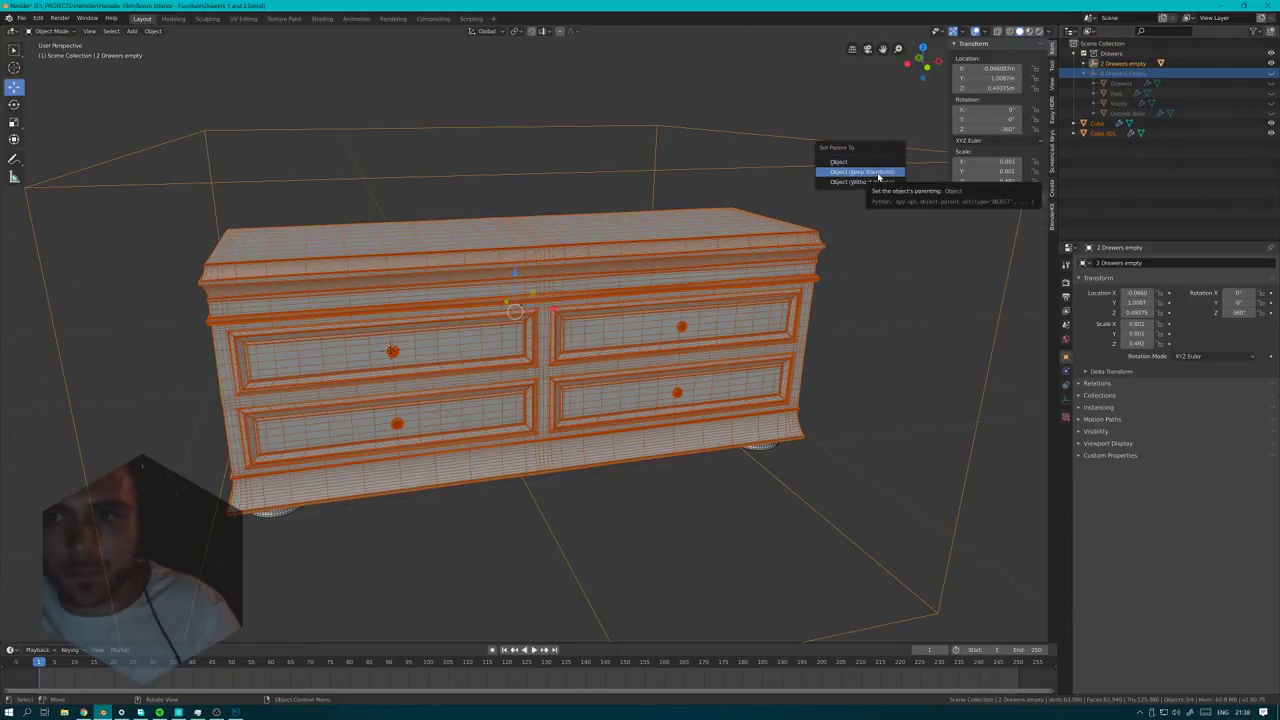
left_click(870, 173)
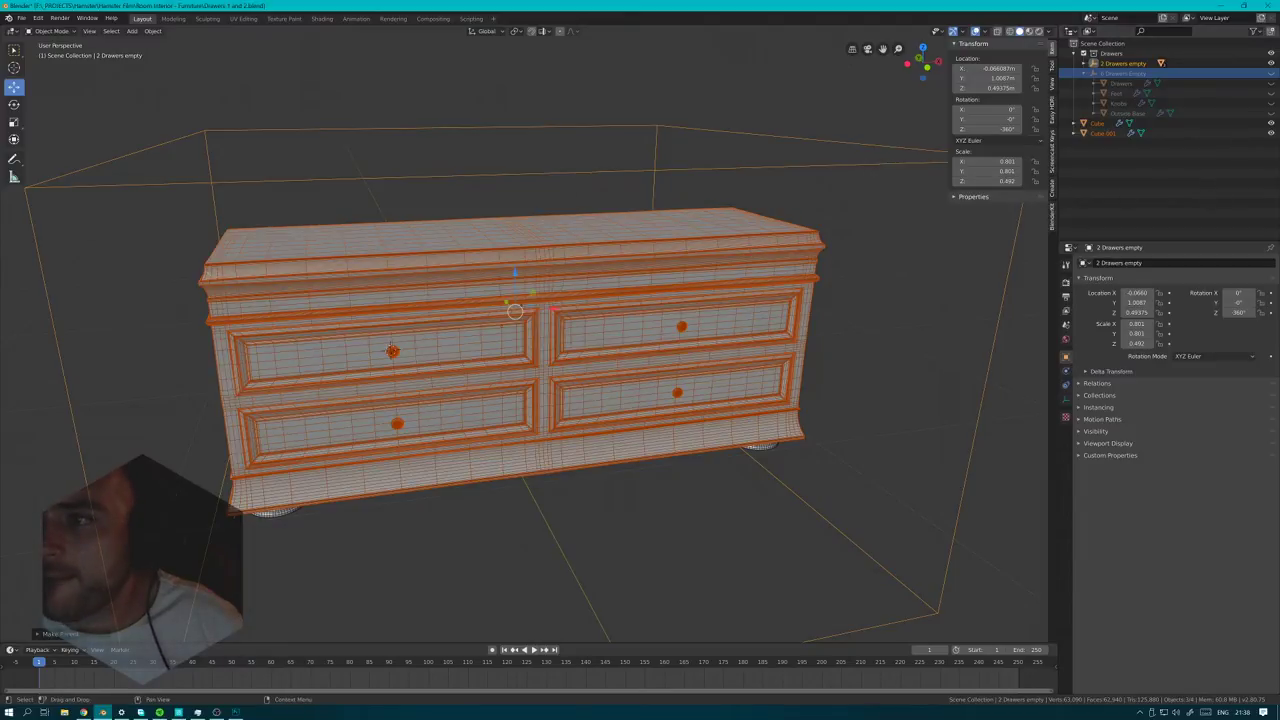
- Expand the 2 Drawers empty's hierarchy, move the cabinet body Cube into the Drawers collection, and deselect everything
left_click(1086, 63)
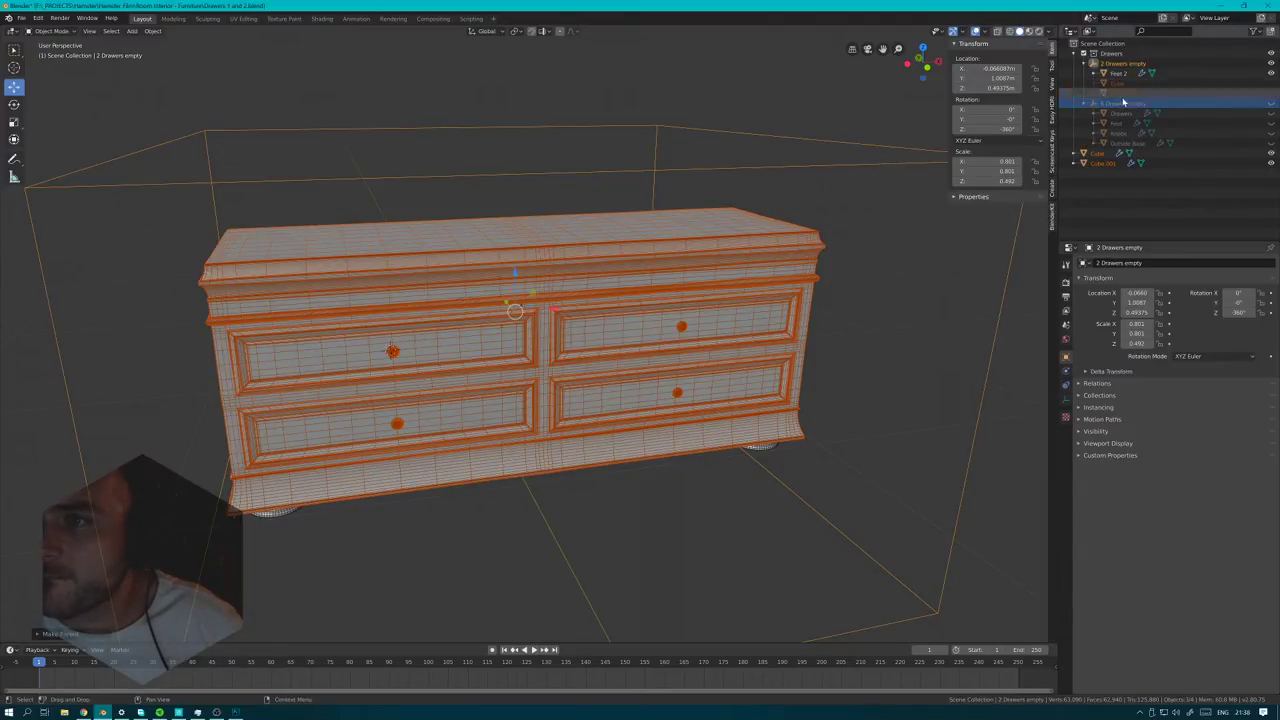
left_click_drag(1097, 155, 1120, 64)
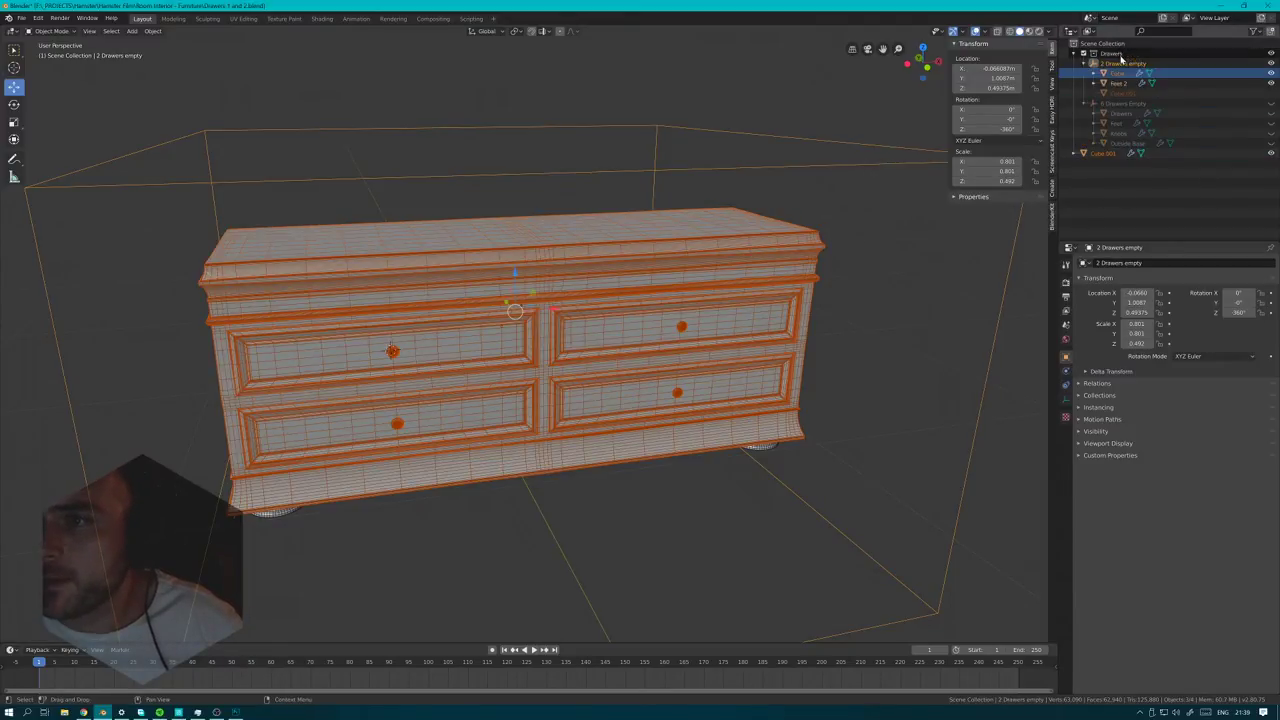
left_click(1027, 317)
middle_click_drag(915, 254, 400, 268)
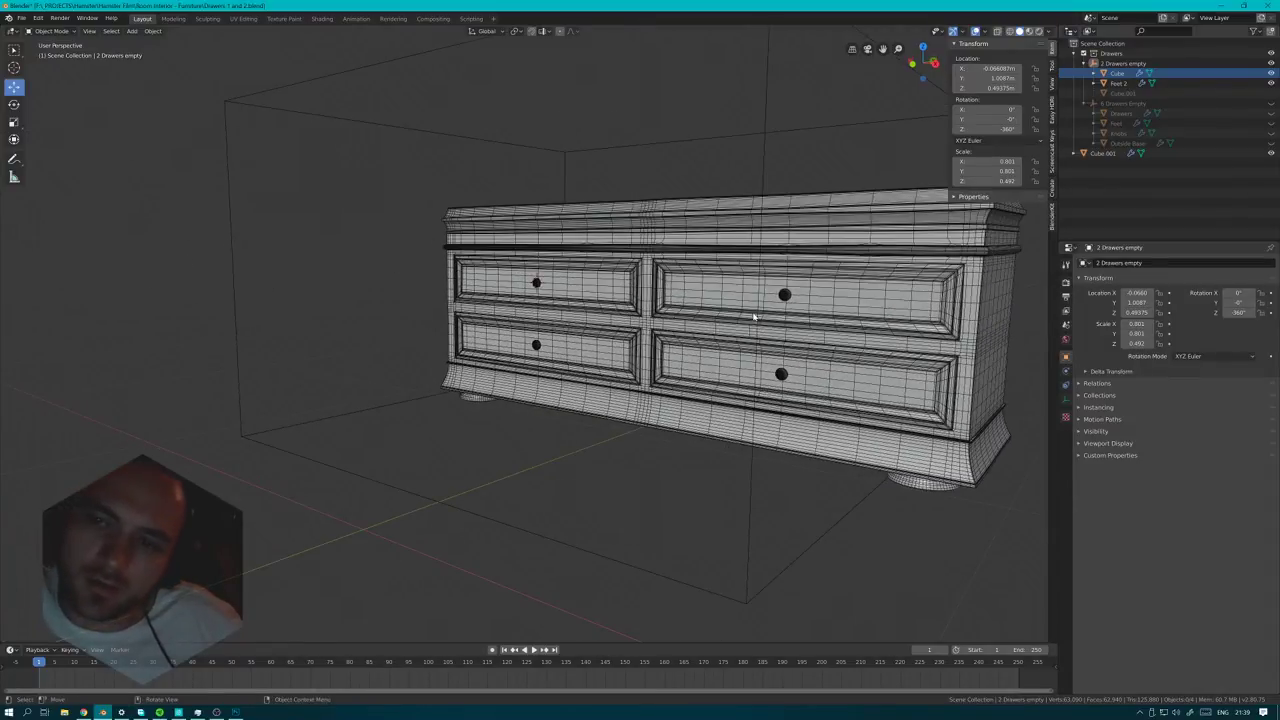
- Switch to the YouTube live streaming dashboard in the browser and request to end the Drawers Update stream
key("alt+Tab")
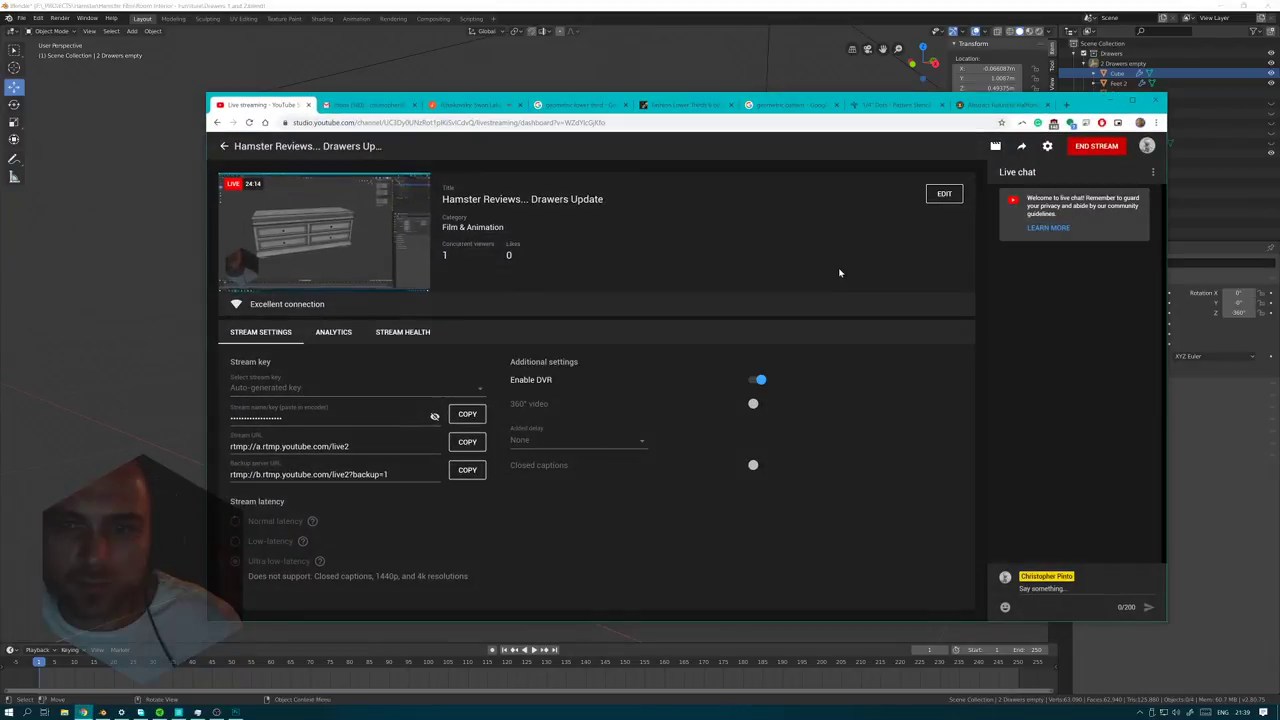
key("alt+Tab")
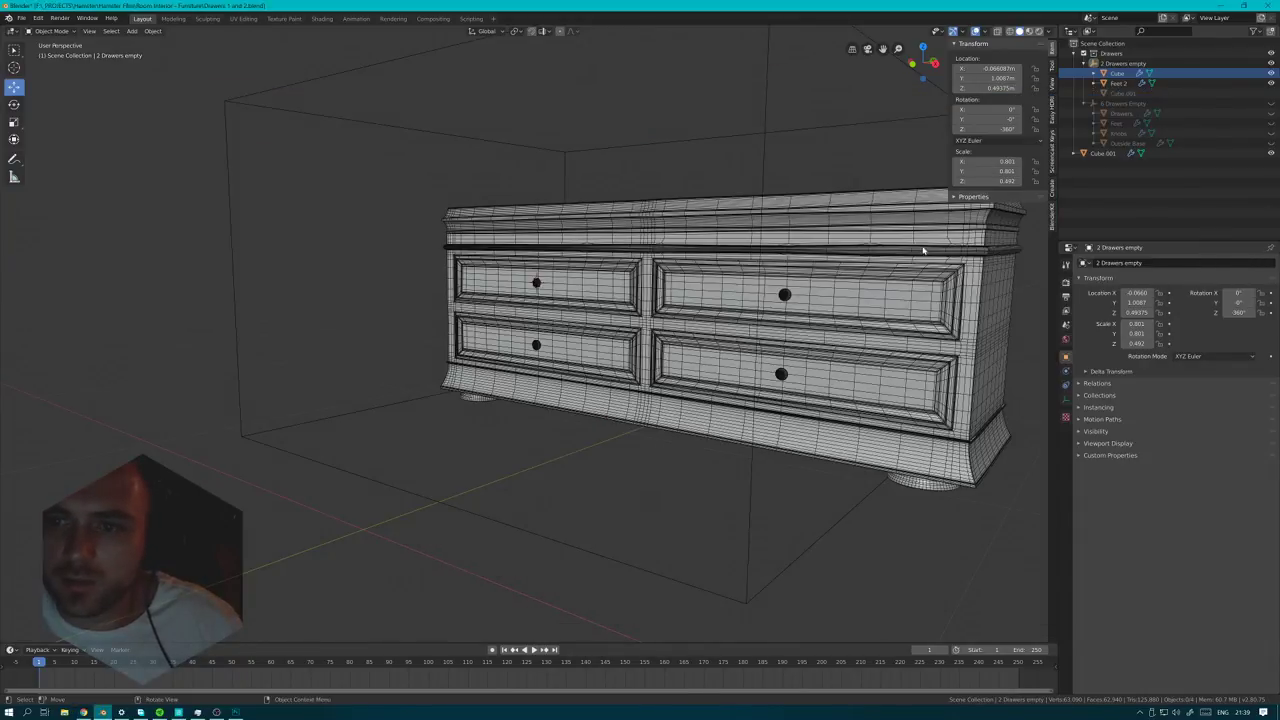
middle_click_drag(423, 393, 487, 404)
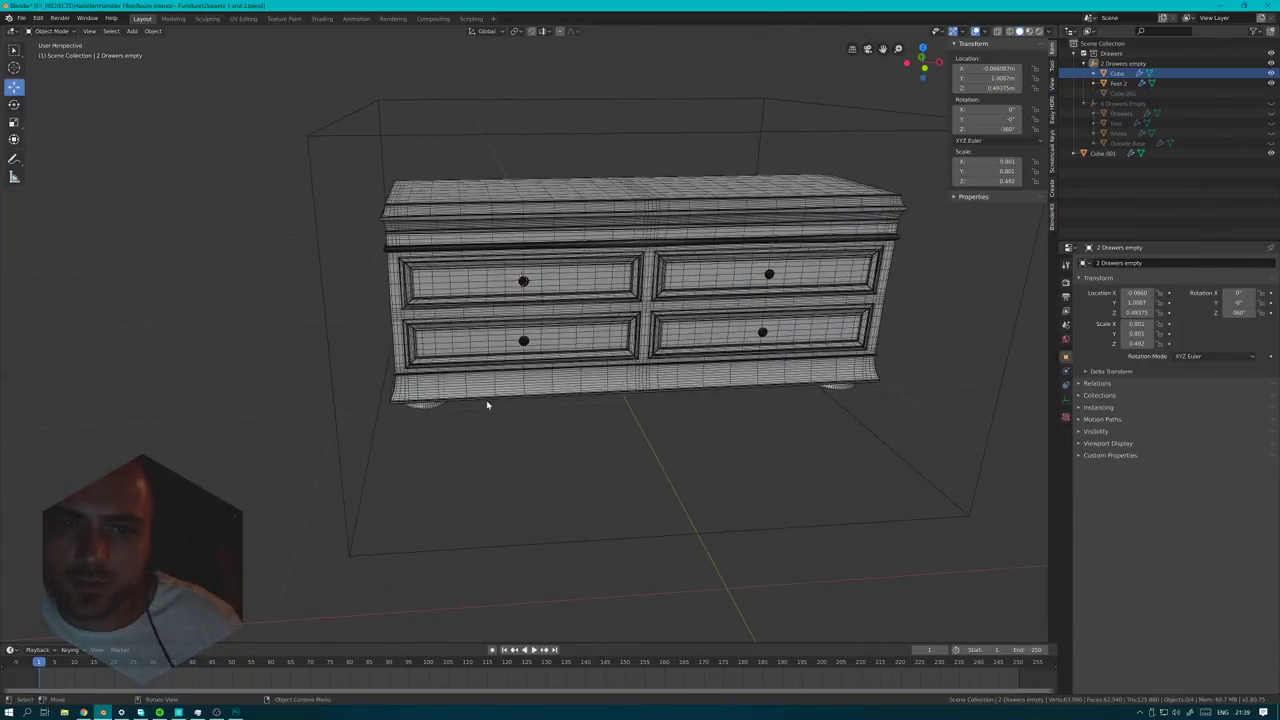
key("alt+Tab")
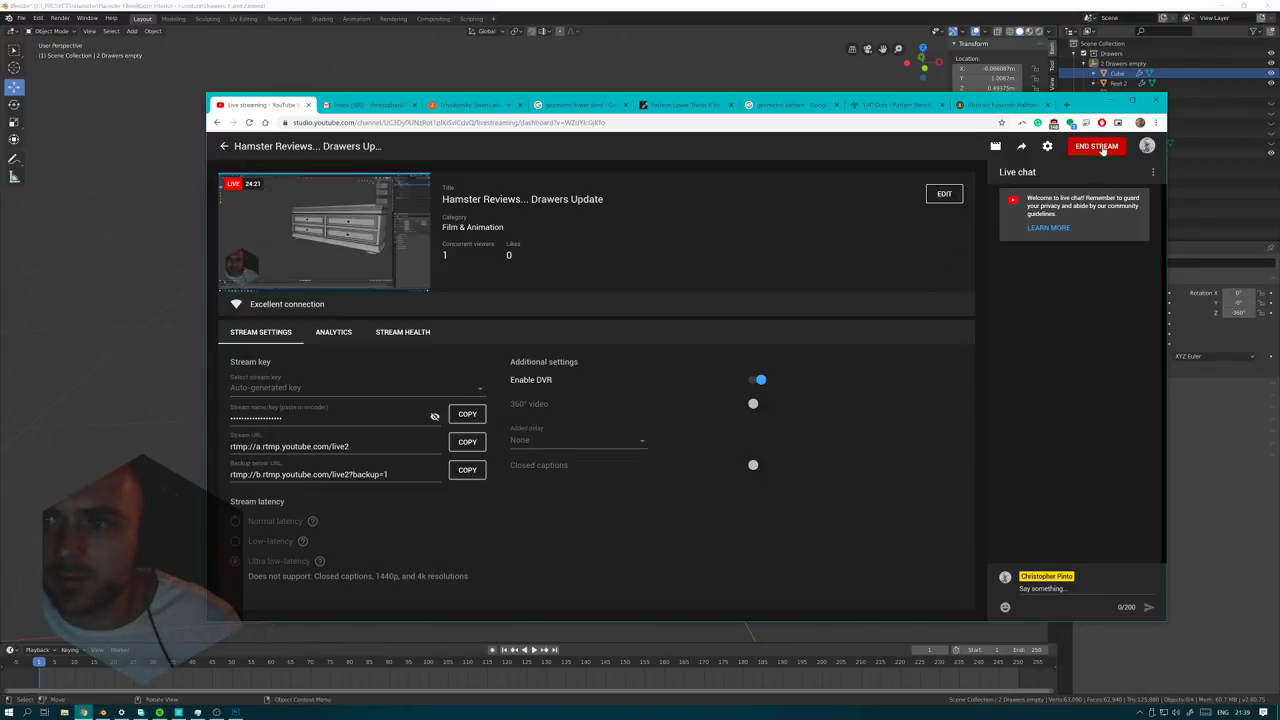
left_click(1100, 147)
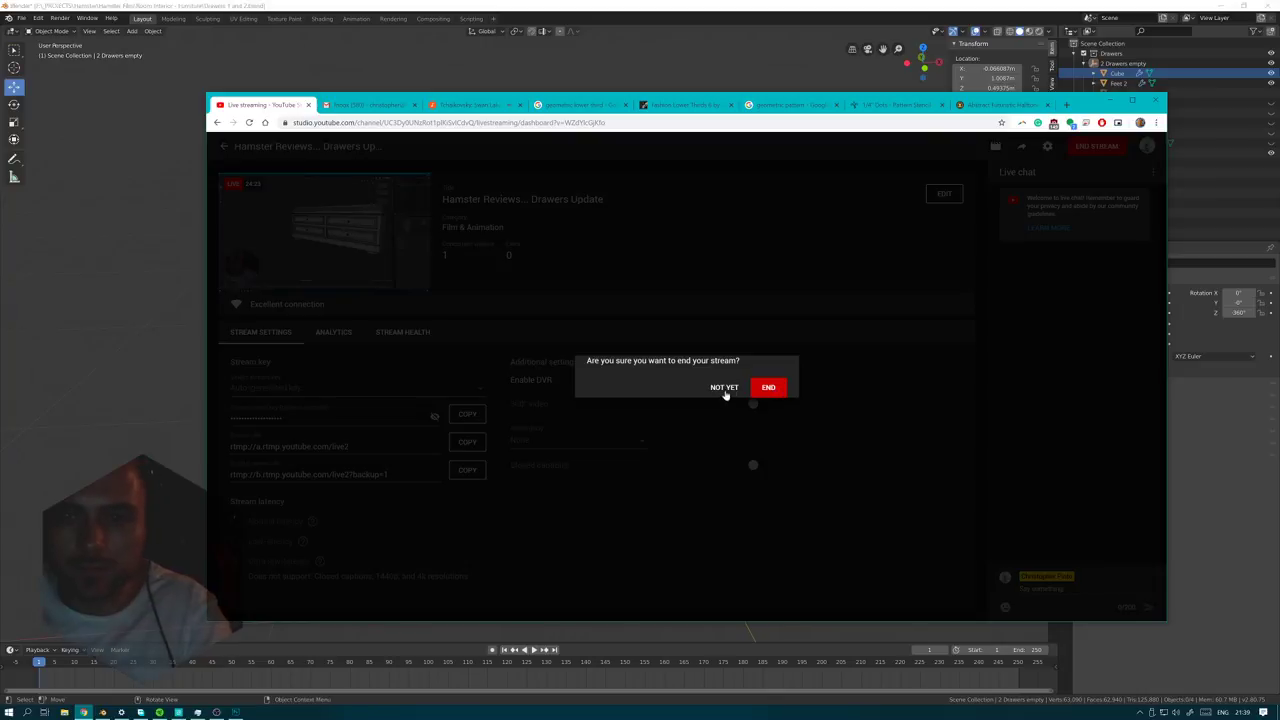